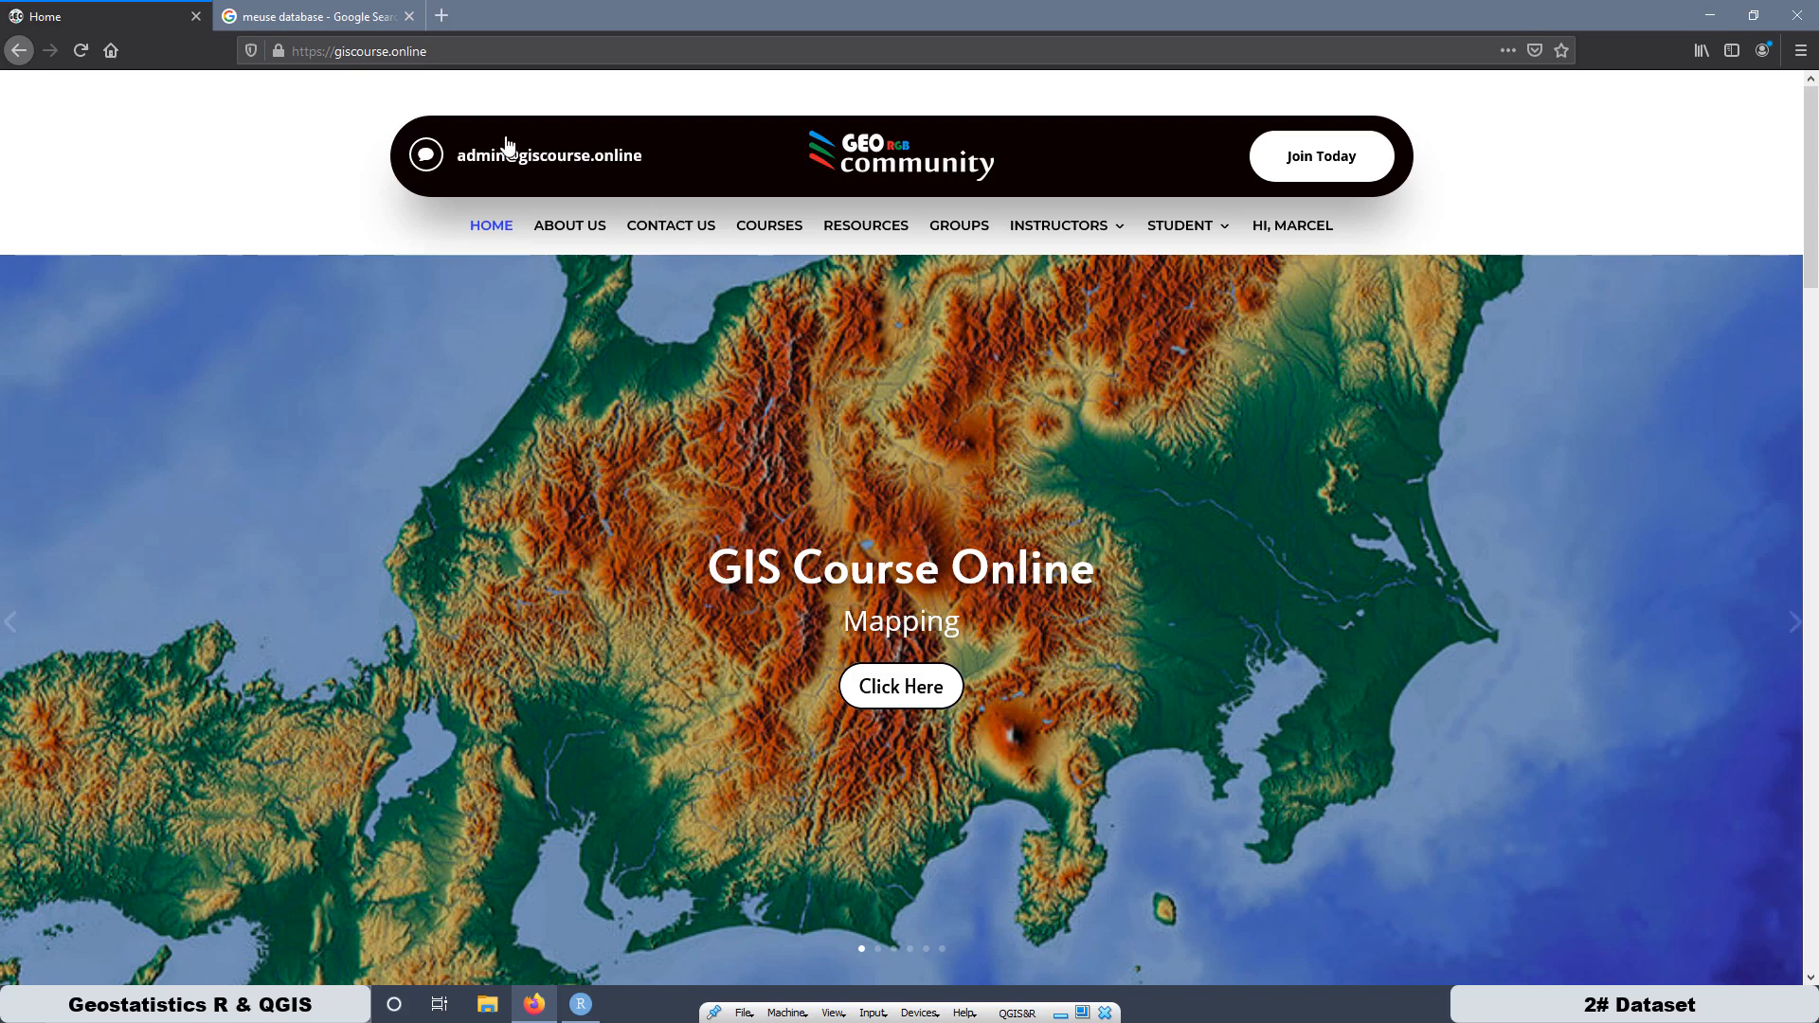
Step: Show the meuse database search results in the browser and switch to RStudio with its window maximized
{"action": "left_click", "coordinate": [279, 21]}
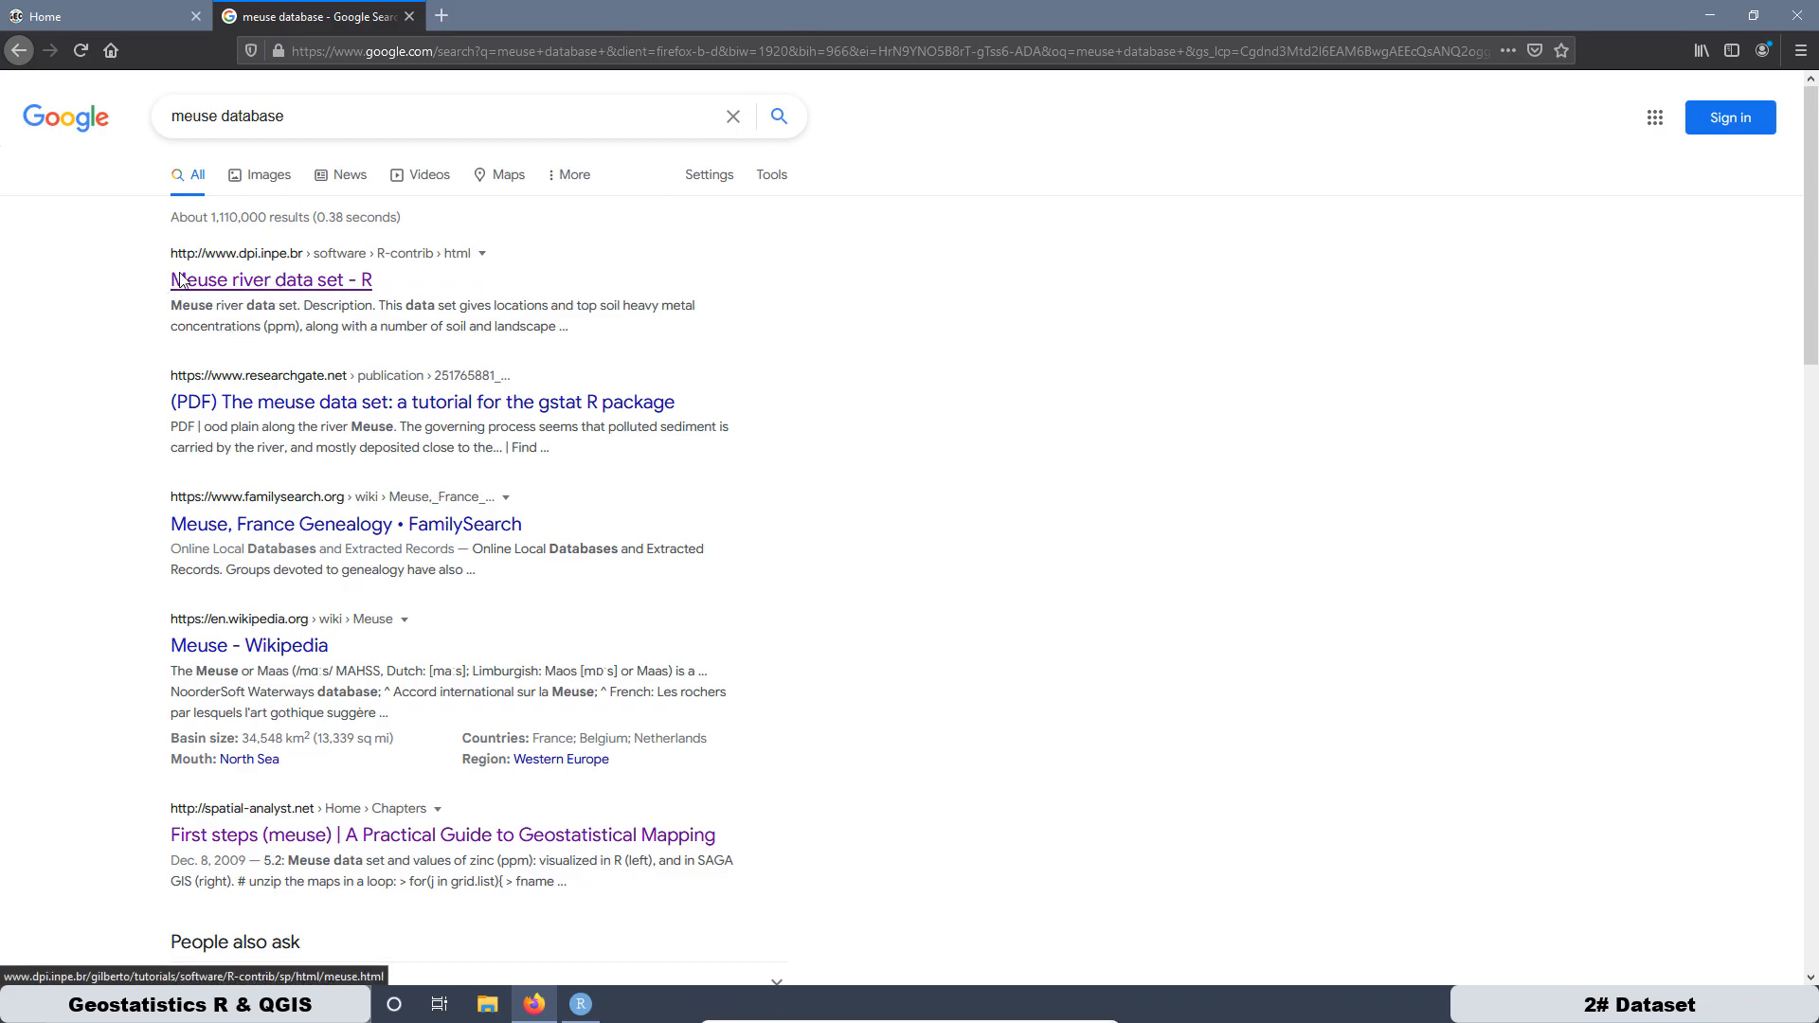
{"action": "left_click", "coordinate": [581, 995]}
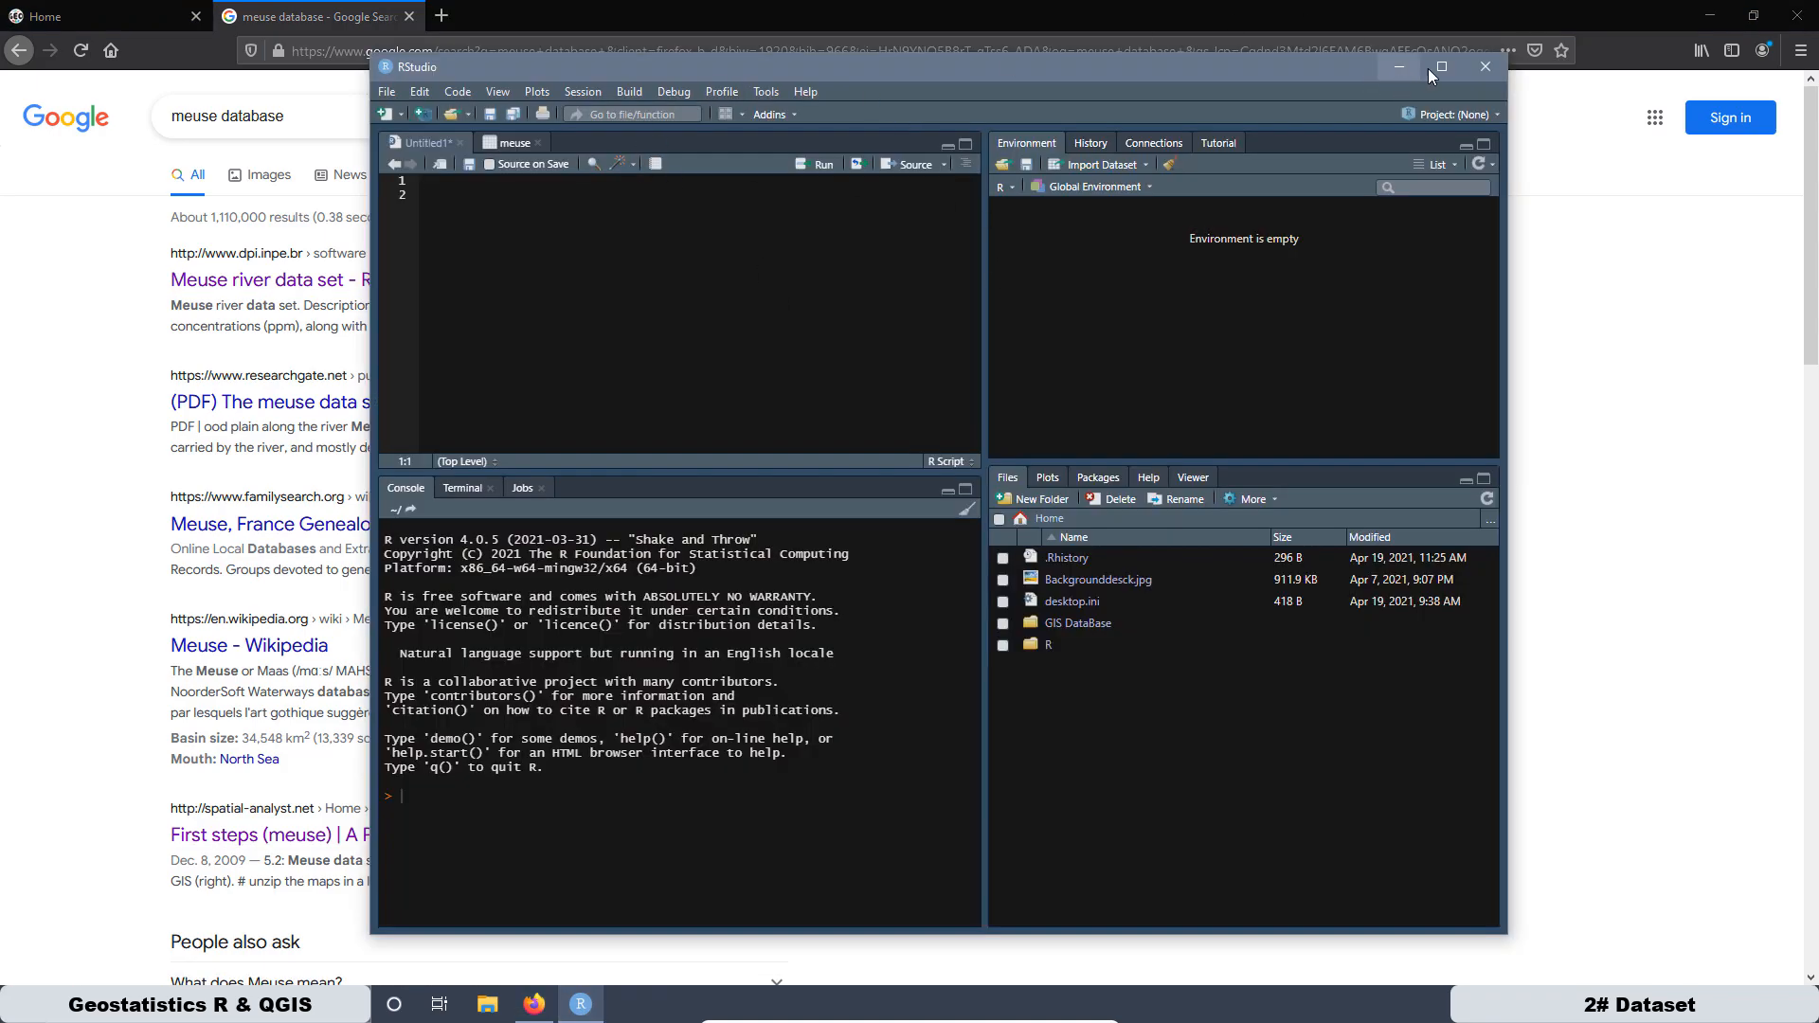
{"action": "left_click", "coordinate": [1440, 66]}
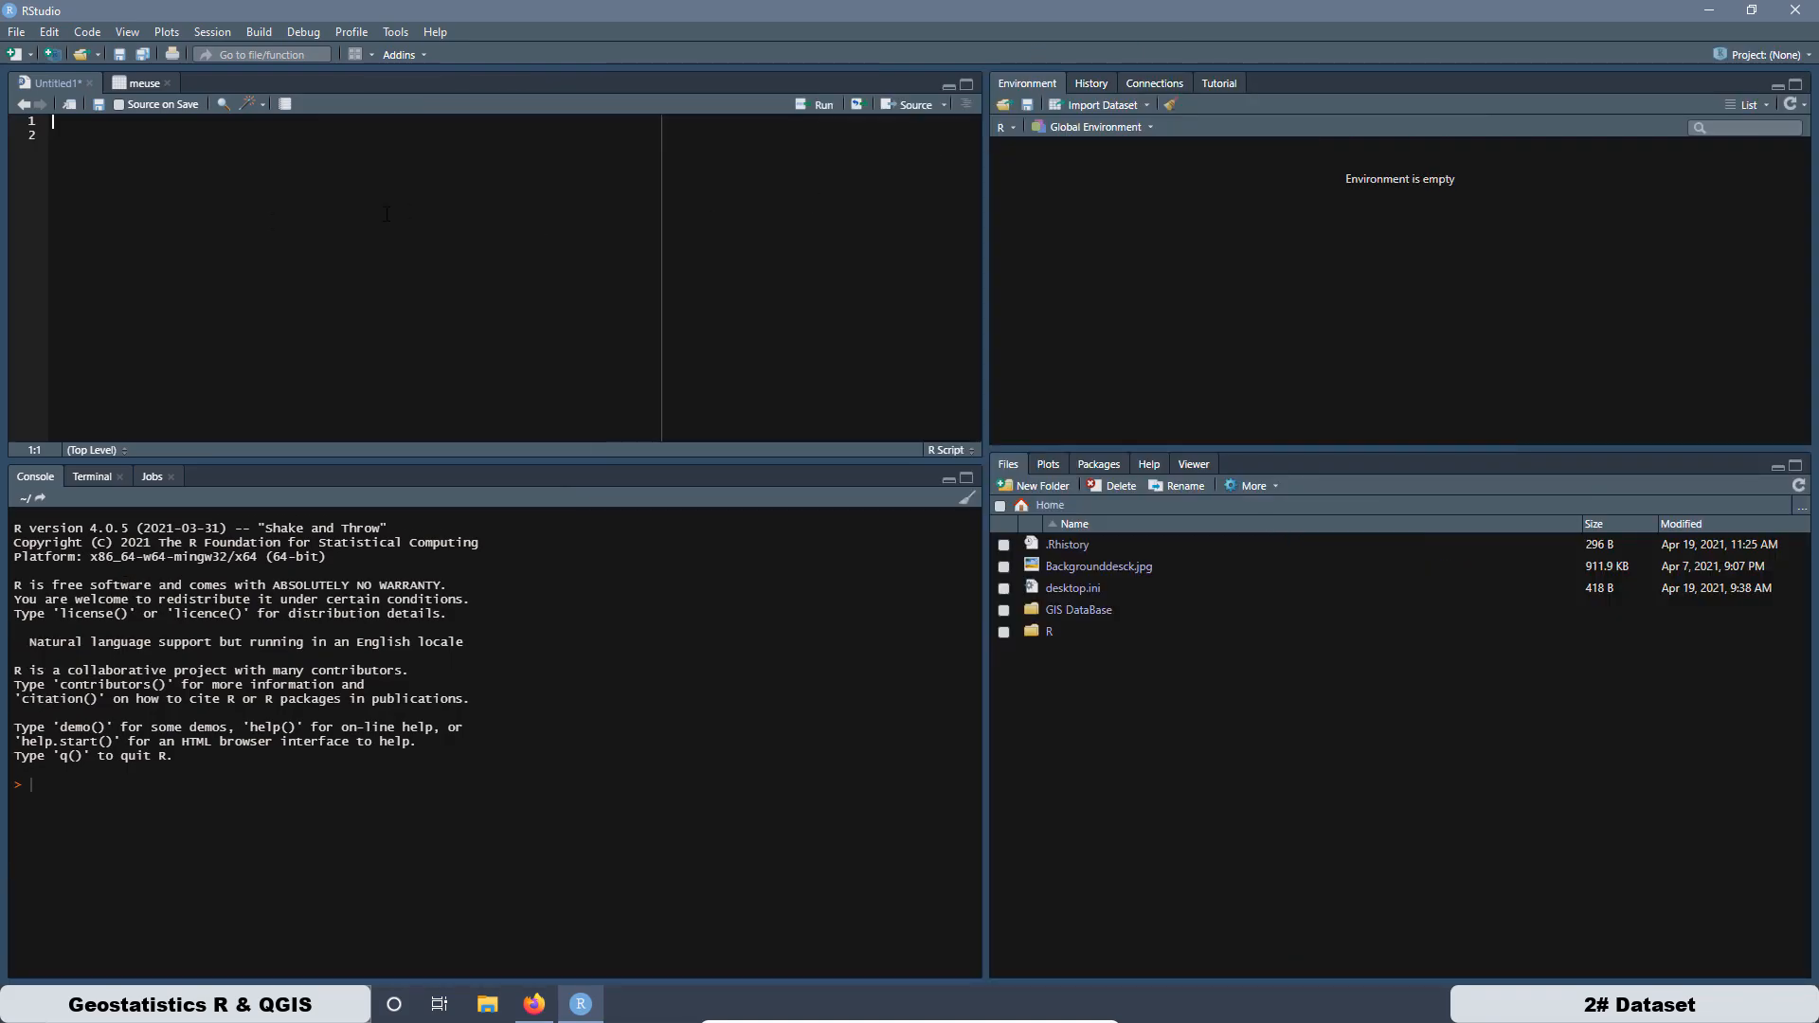
Step: Paste the lines install.packages('sp'), library(sp), data(meuse) and View(meuse) into the empty script
{"action": "right_click", "coordinate": [54, 125]}
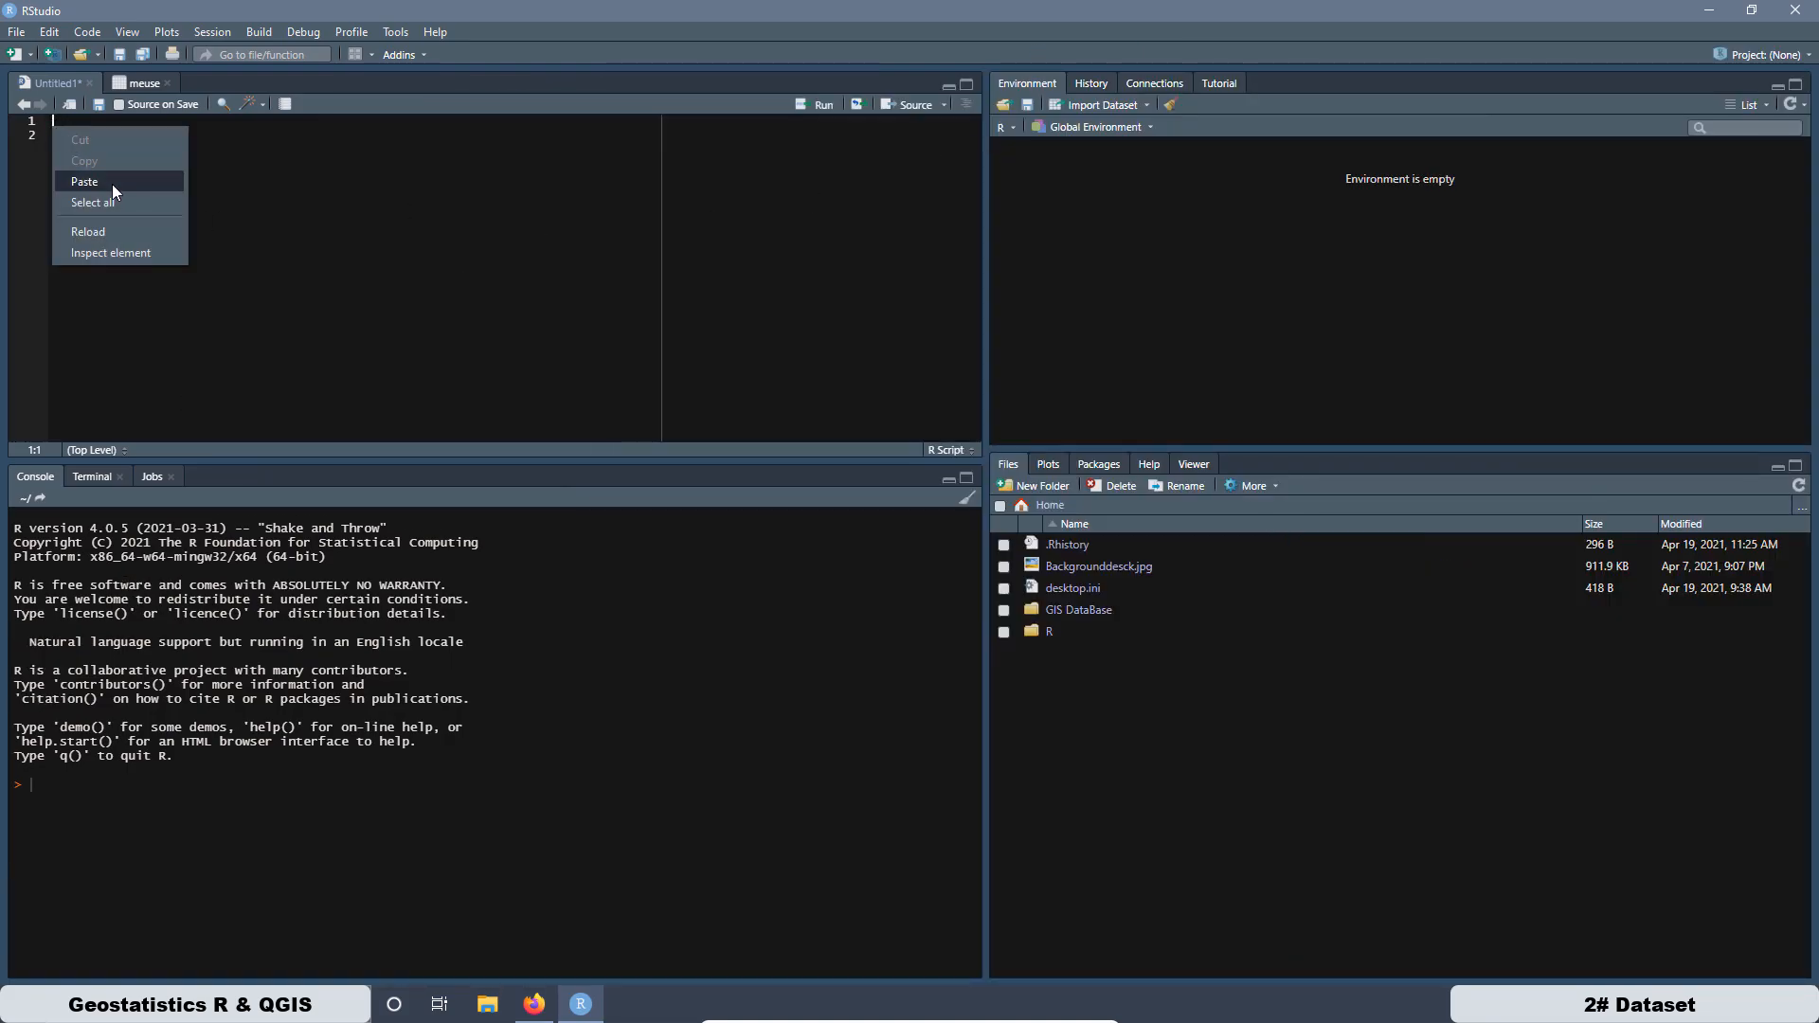
{"action": "left_click", "coordinate": [112, 184]}
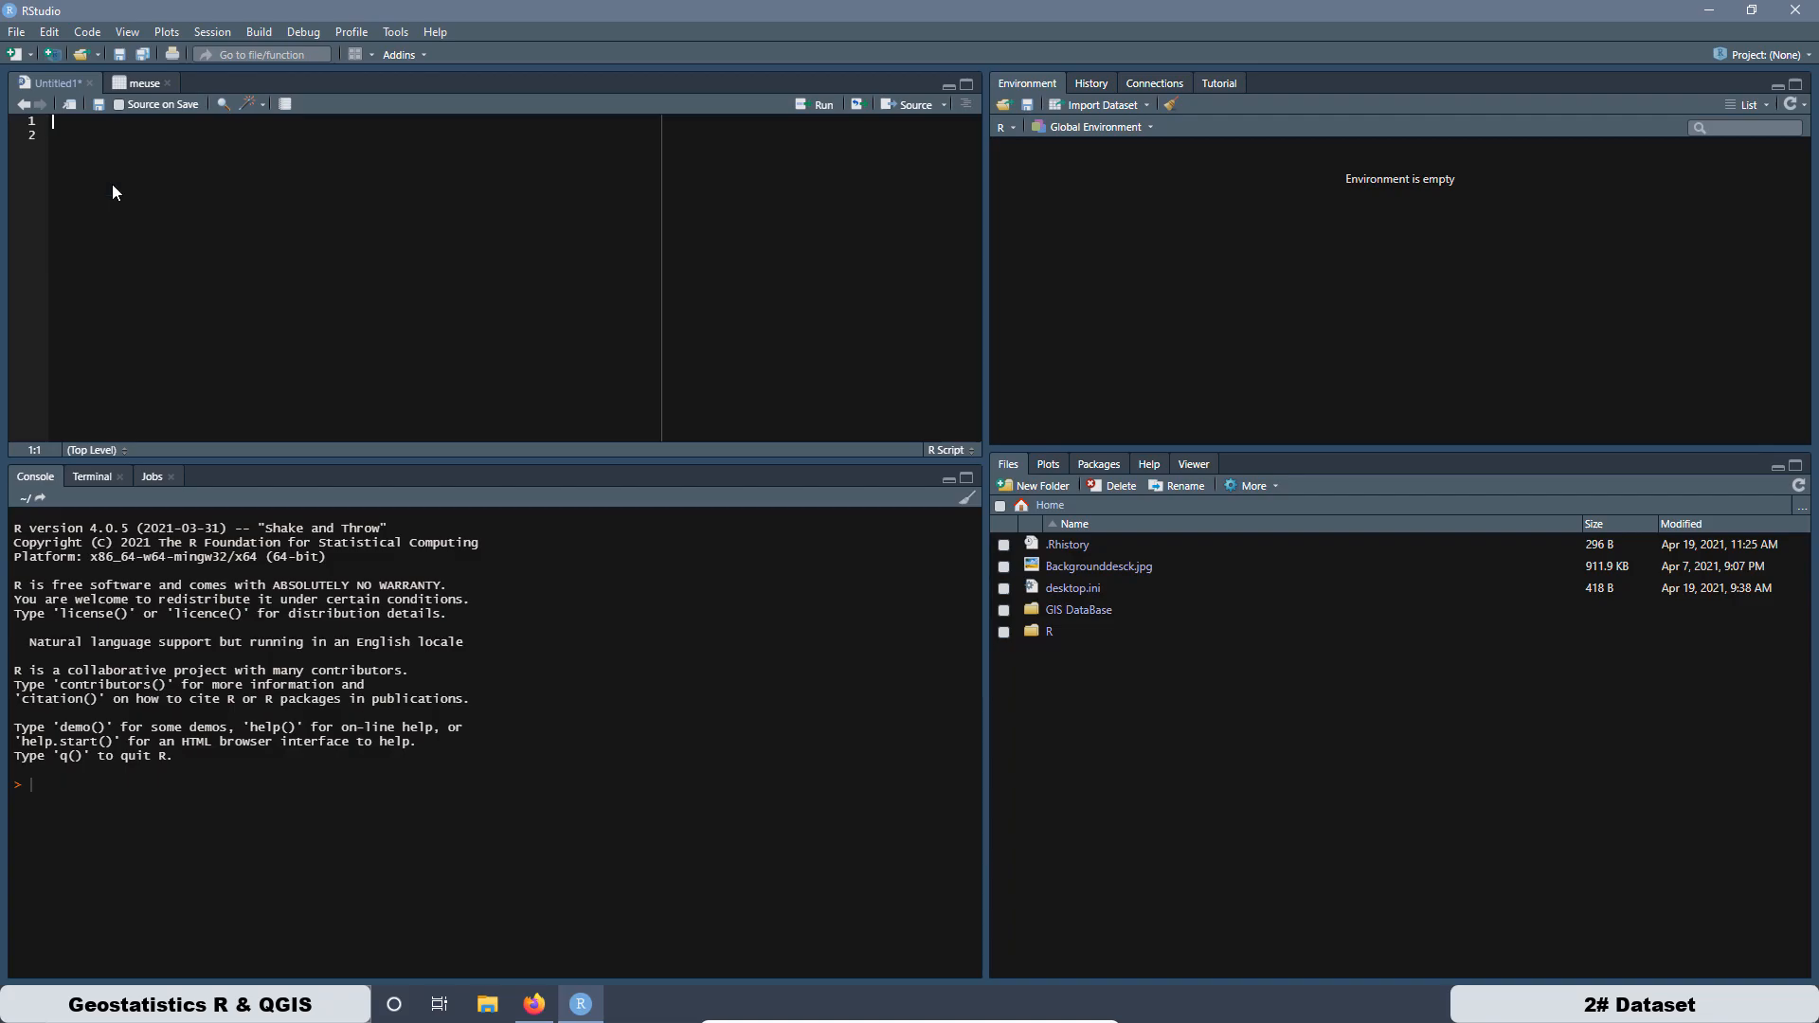
{"action": "left_click", "coordinate": [213, 123]}
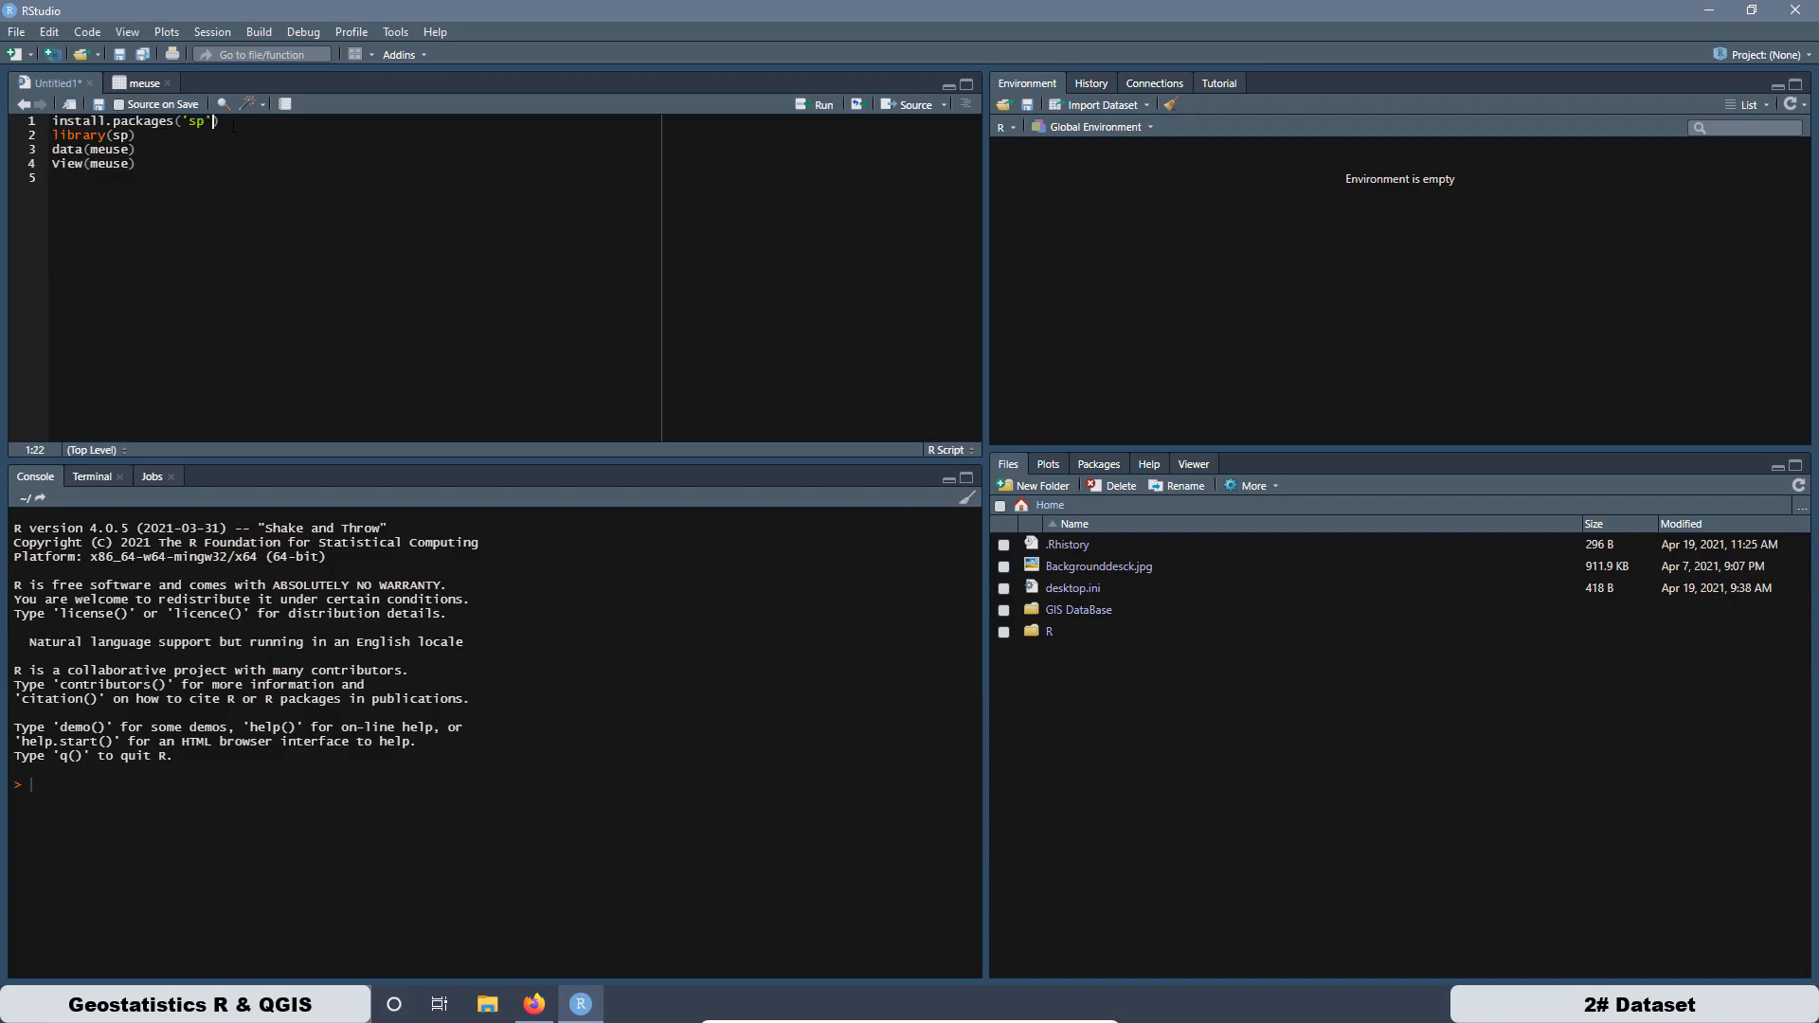
Step: Run the install.packages('sp') line of the script to install the sp package
{"action": "left_click_drag", "start_coordinate": [222, 123], "coordinate": [52, 121]}
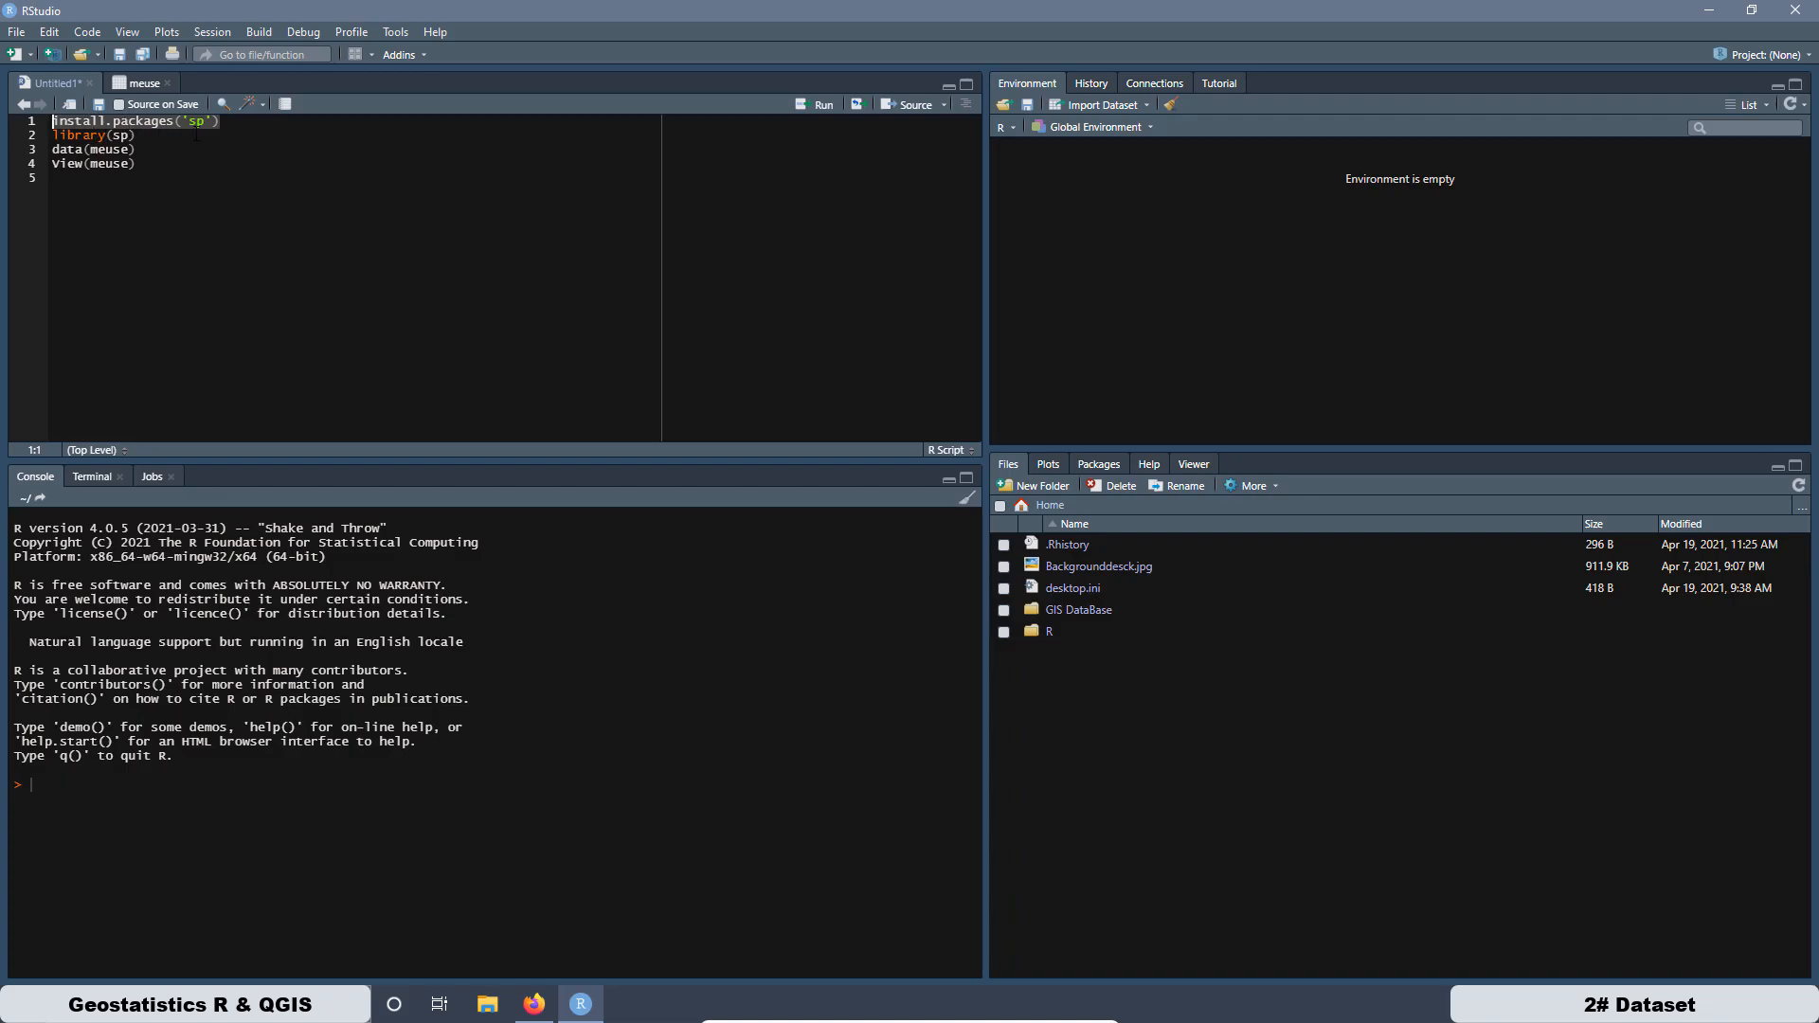
{"action": "left_click", "coordinate": [224, 126]}
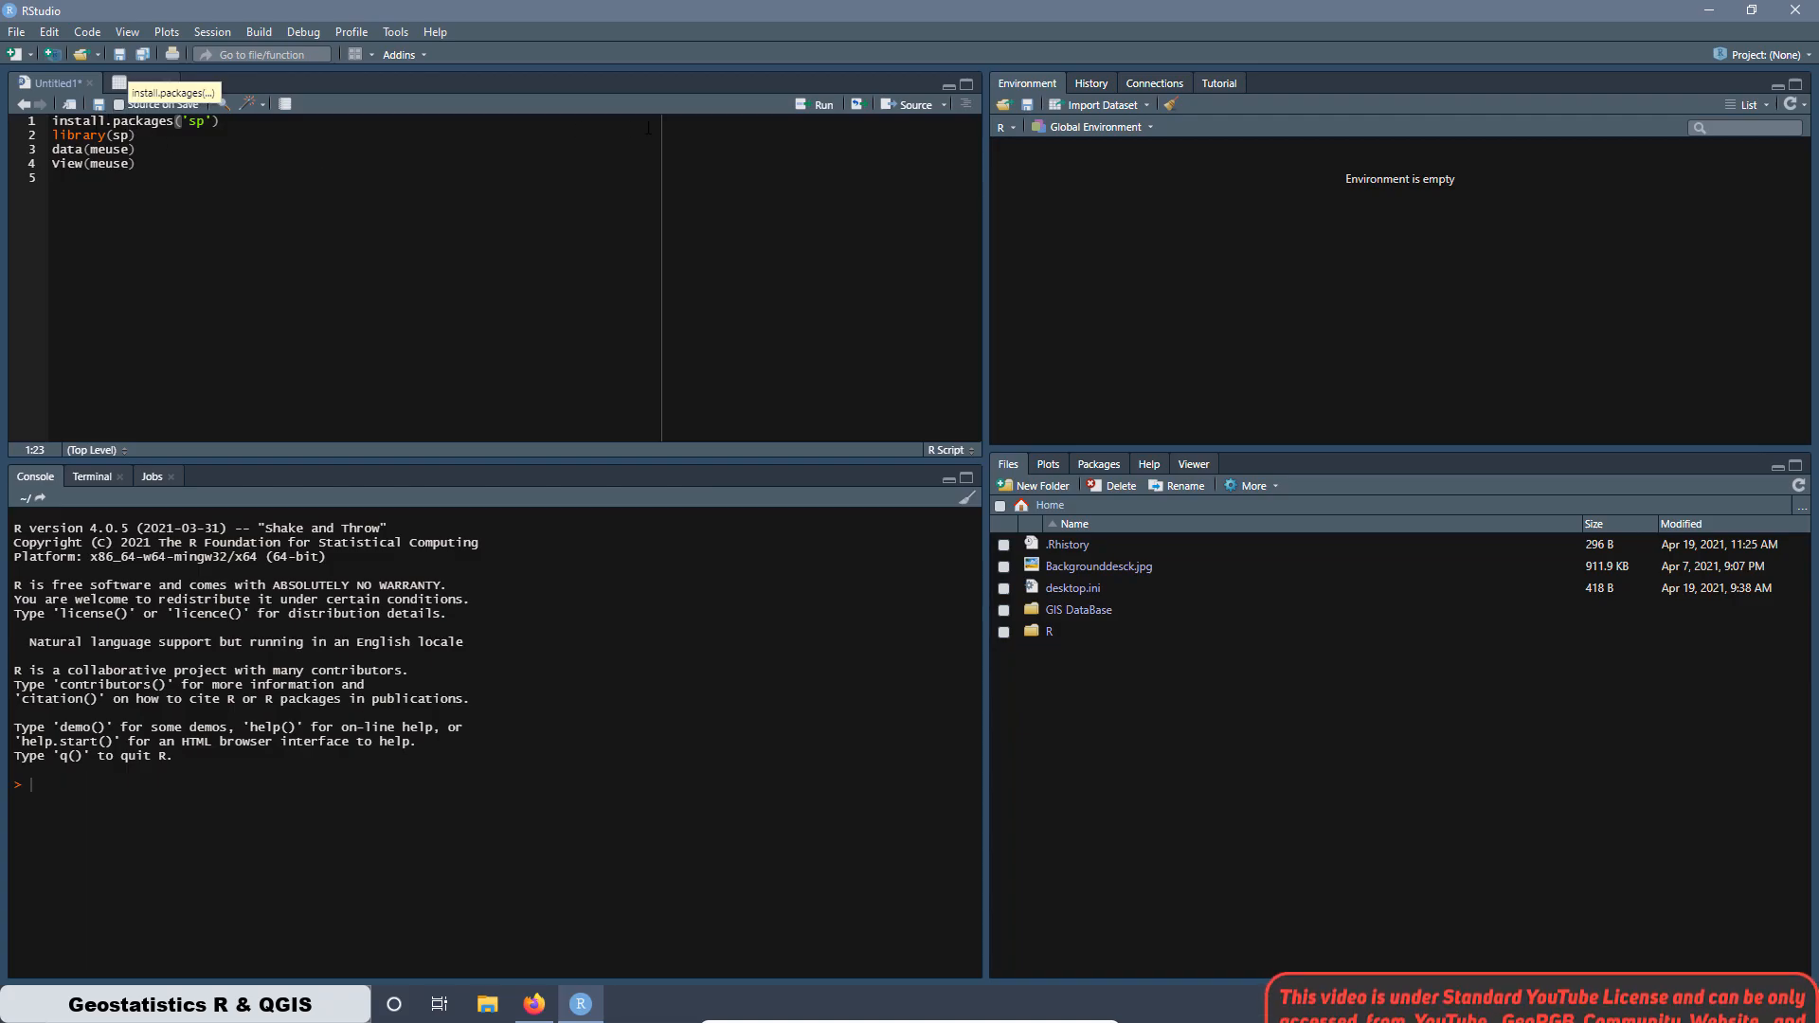
{"action": "left_click", "coordinate": [802, 106]}
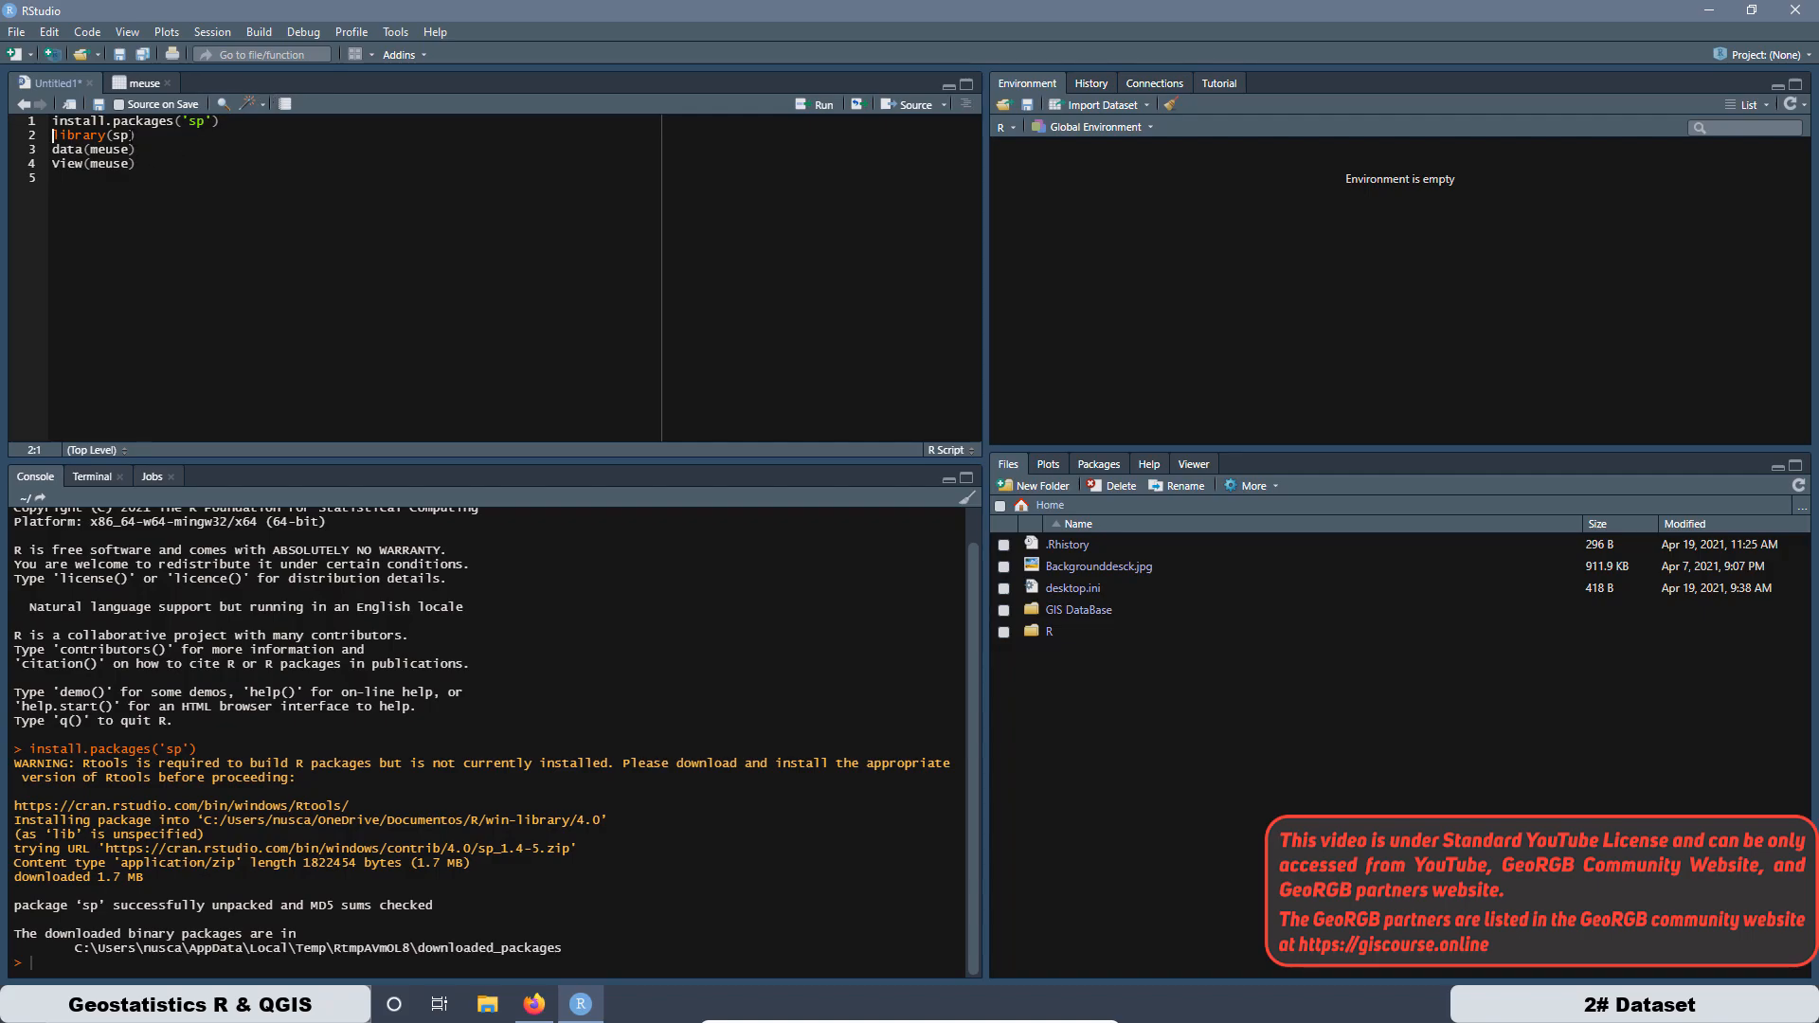
Step: Run the library(sp) and data(meuse) lines to load the package and its meuse dataset
{"action": "left_click", "coordinate": [138, 136]}
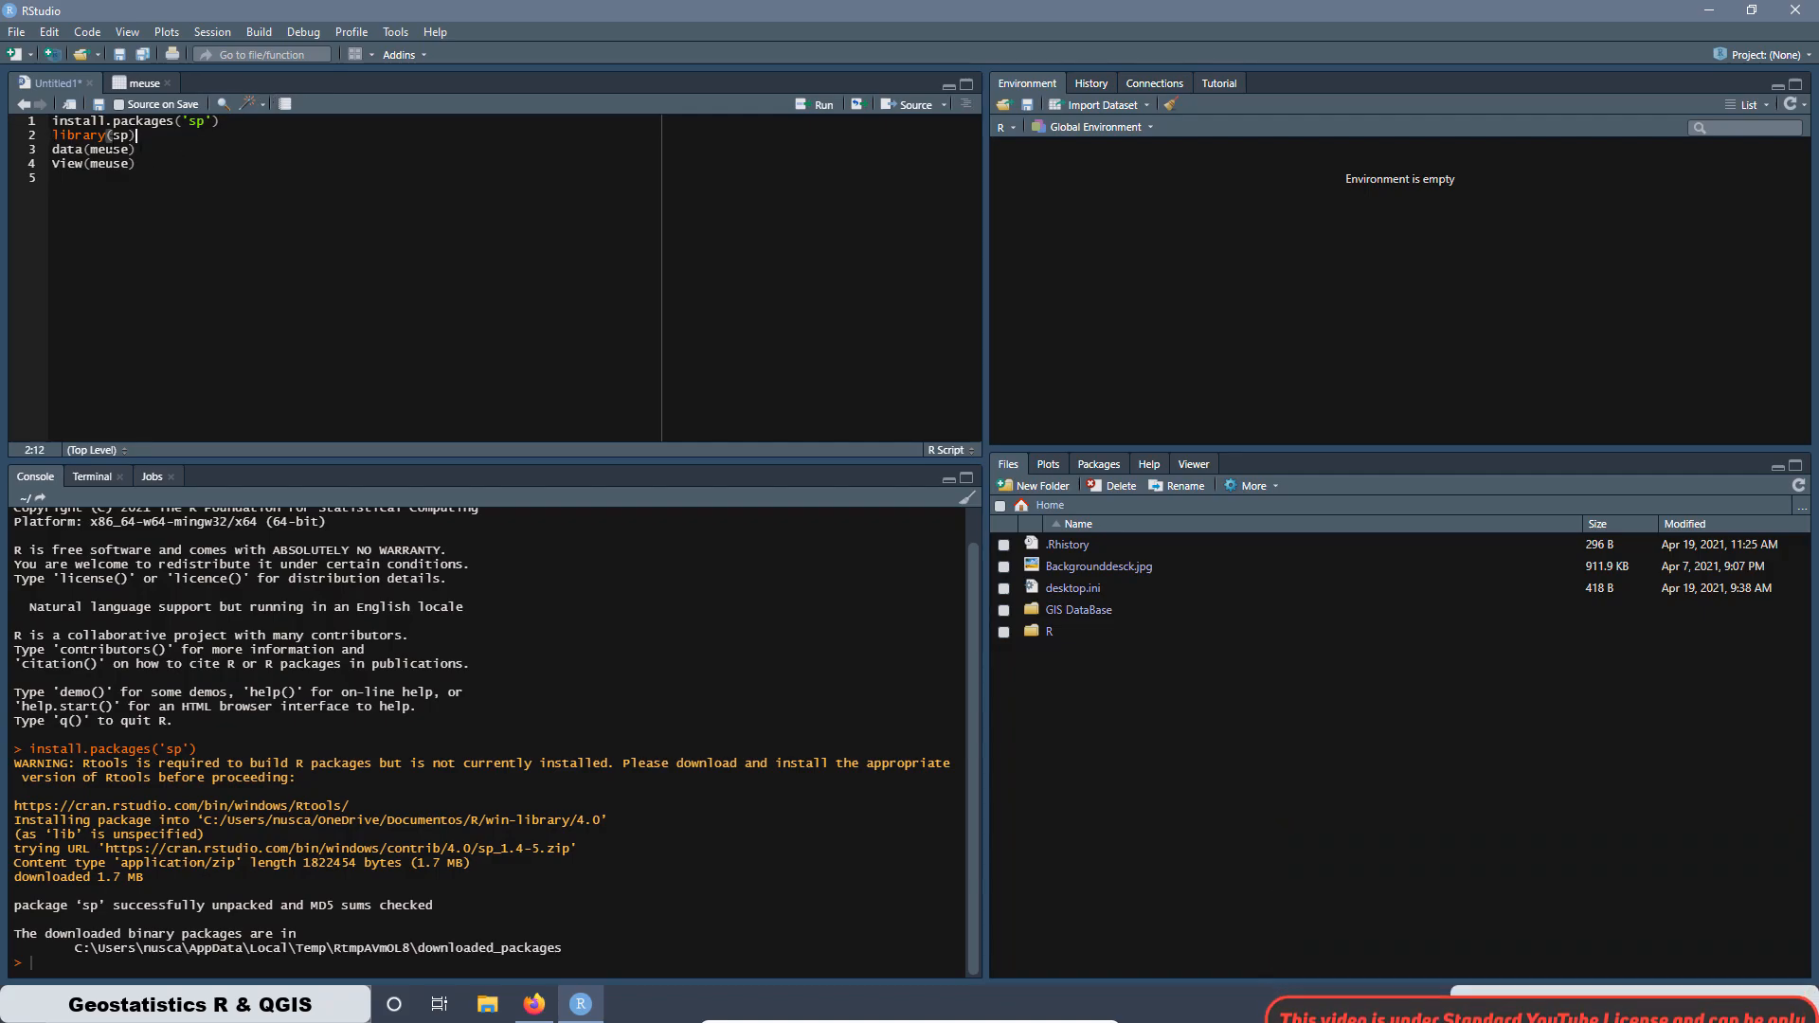
{"action": "left_click", "coordinate": [808, 106]}
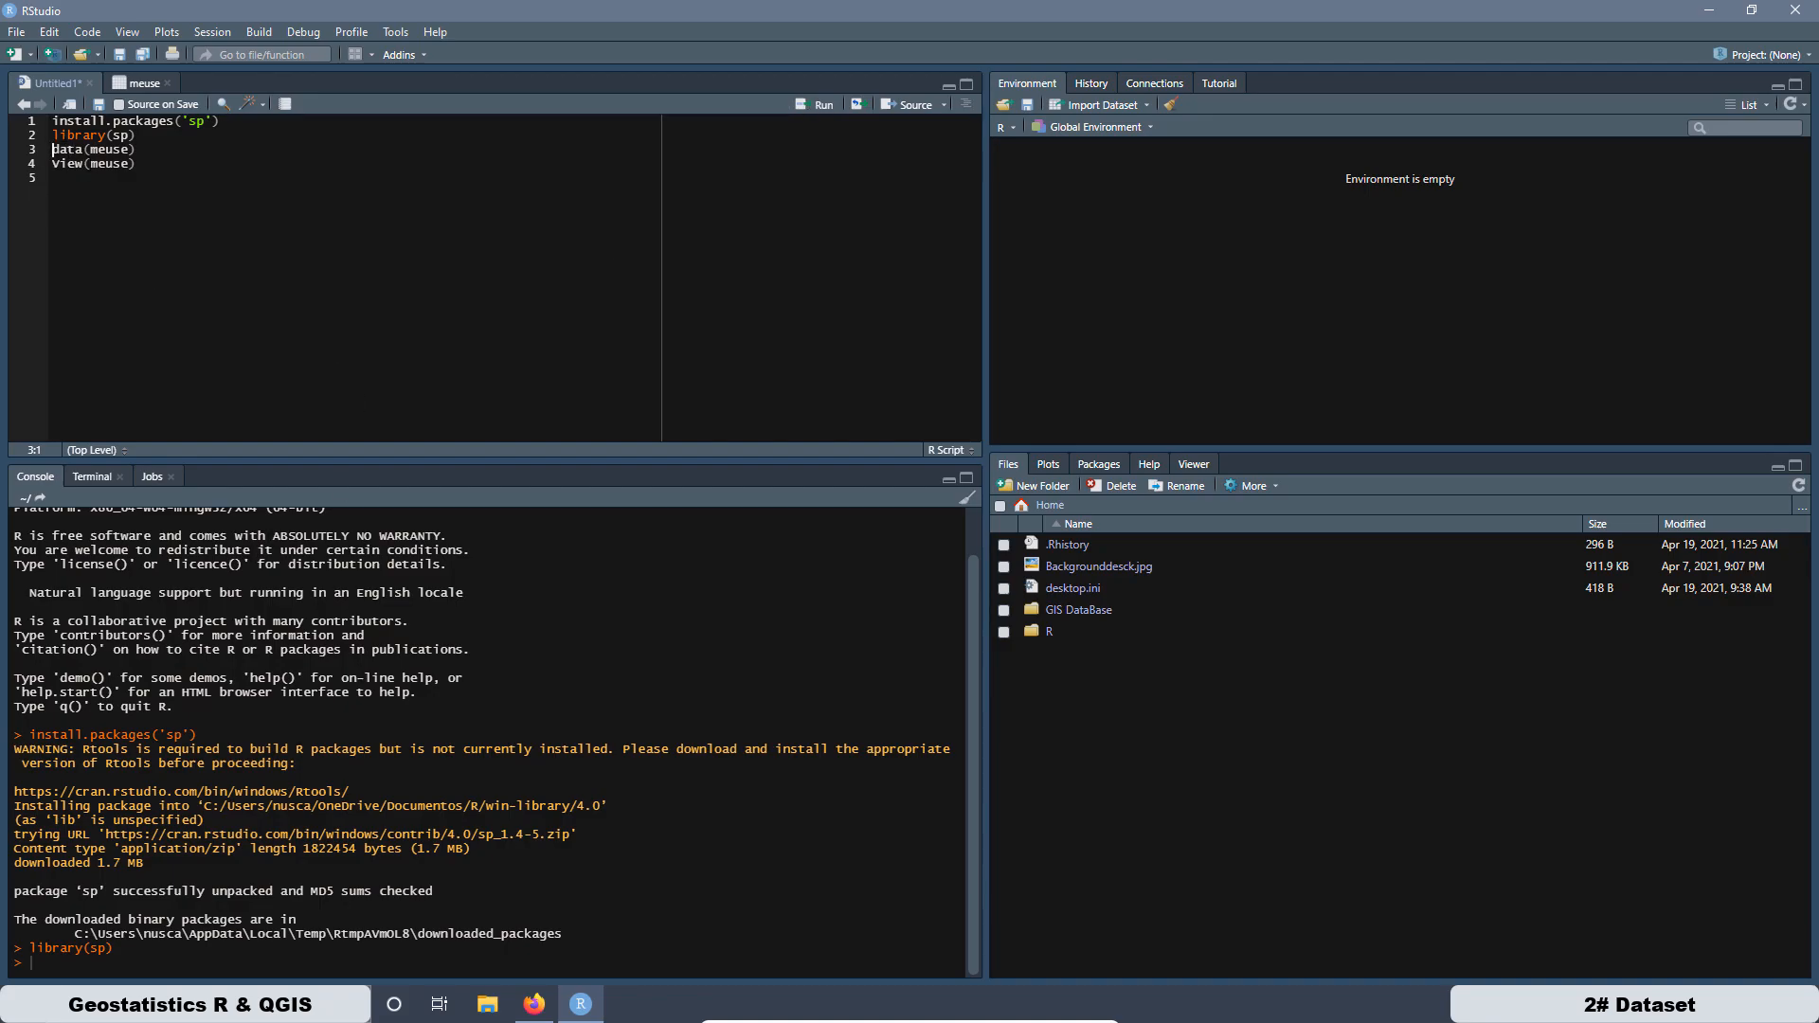
{"action": "left_click", "coordinate": [137, 149]}
{"action": "left_click", "coordinate": [810, 105]}
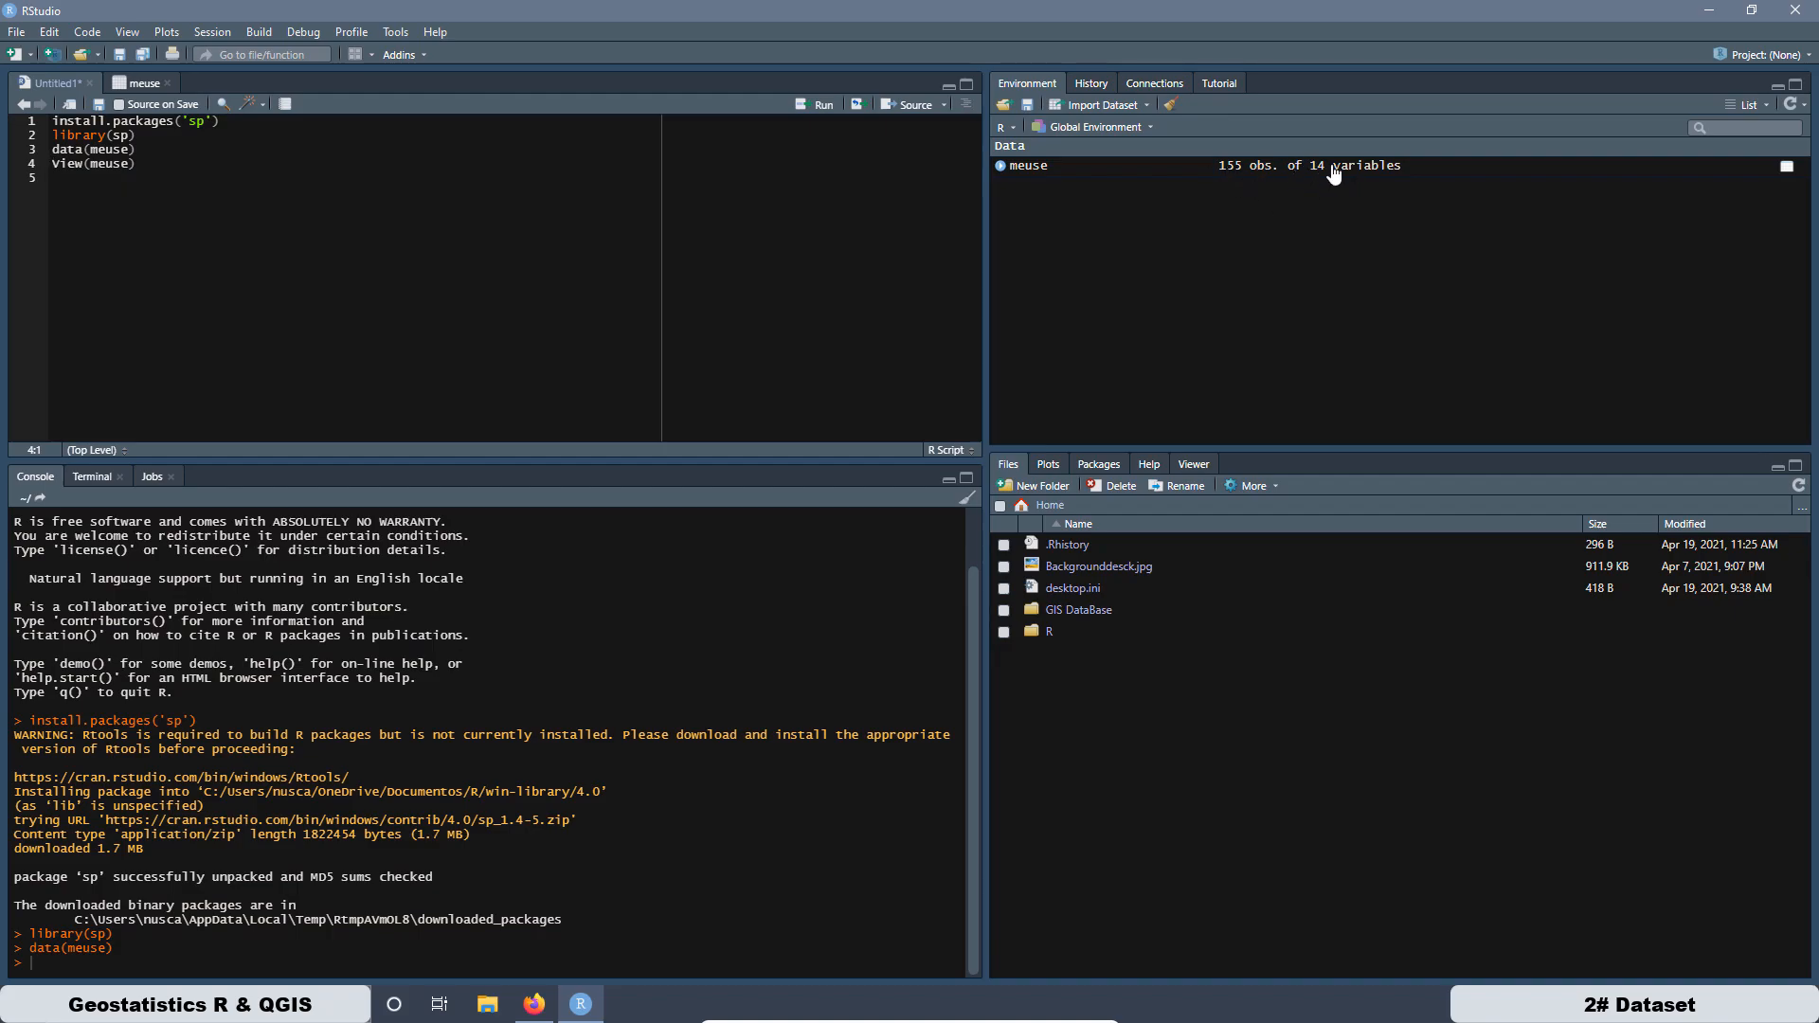
Step: Inspect the meuse variables in the environment and run View(meuse) to show the data table
{"action": "left_click", "coordinate": [1000, 166]}
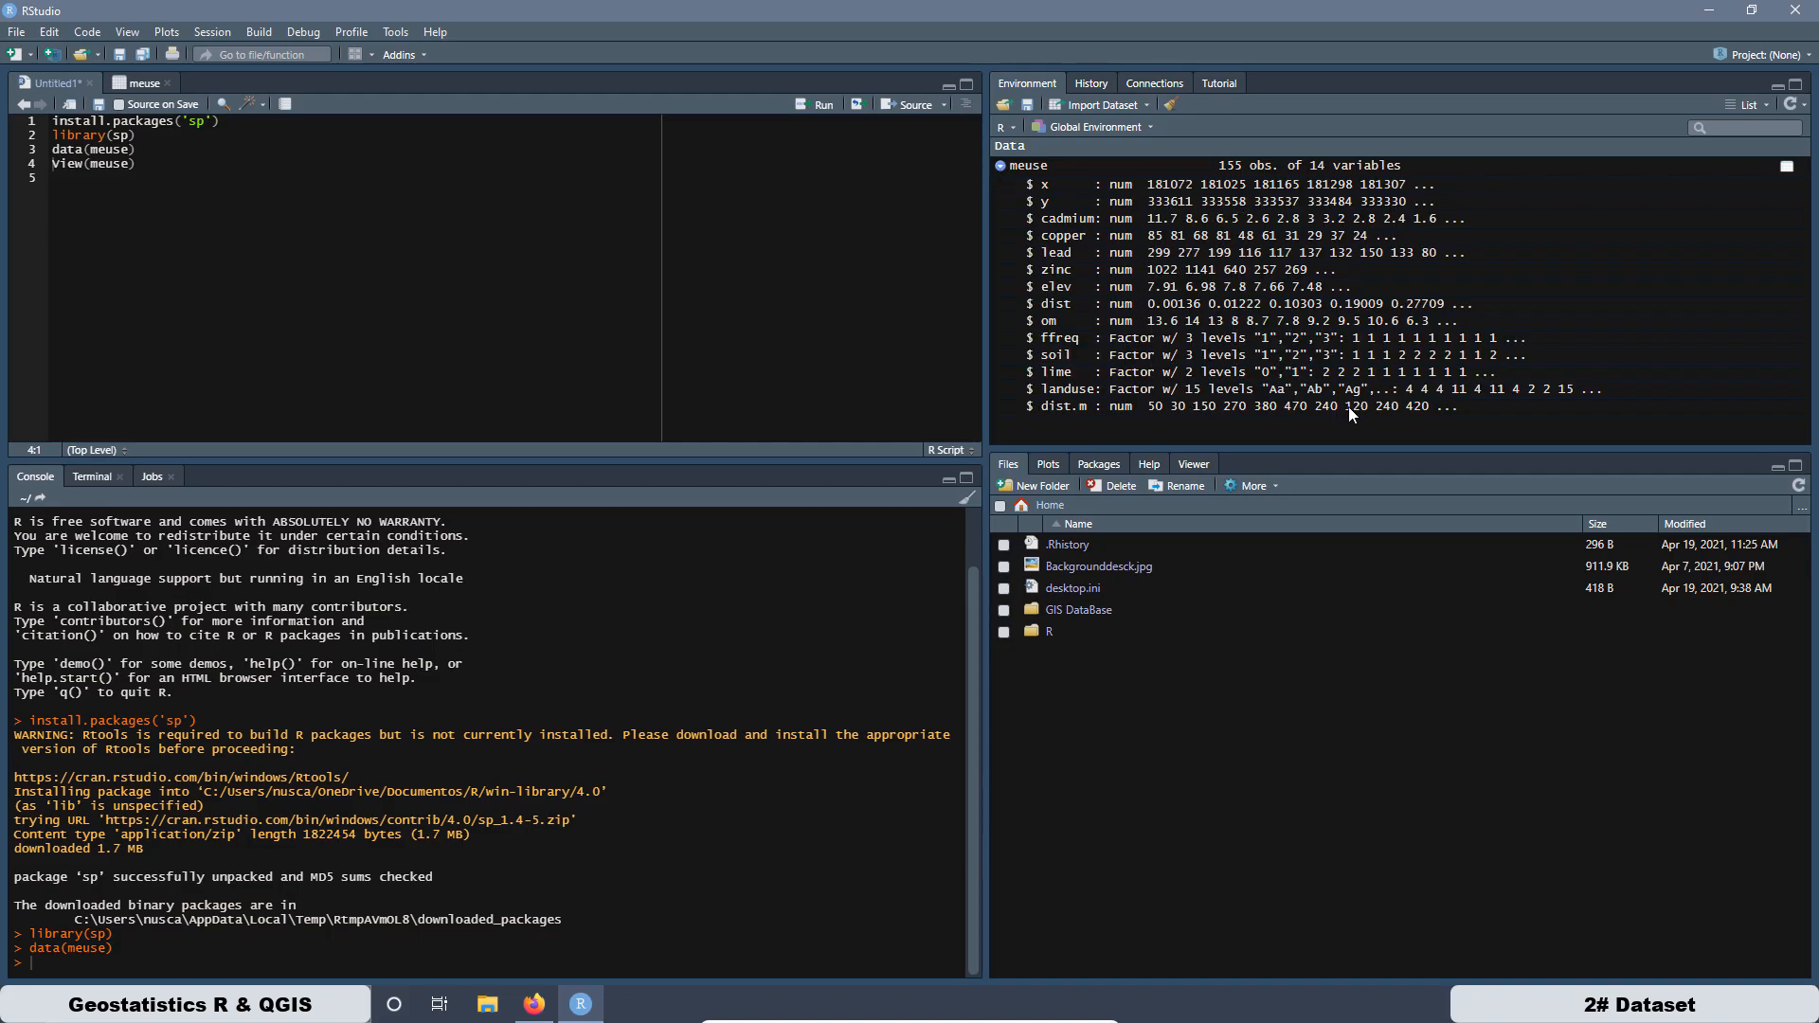
{"action": "left_click", "coordinate": [1001, 167]}
{"action": "left_click", "coordinate": [138, 170]}
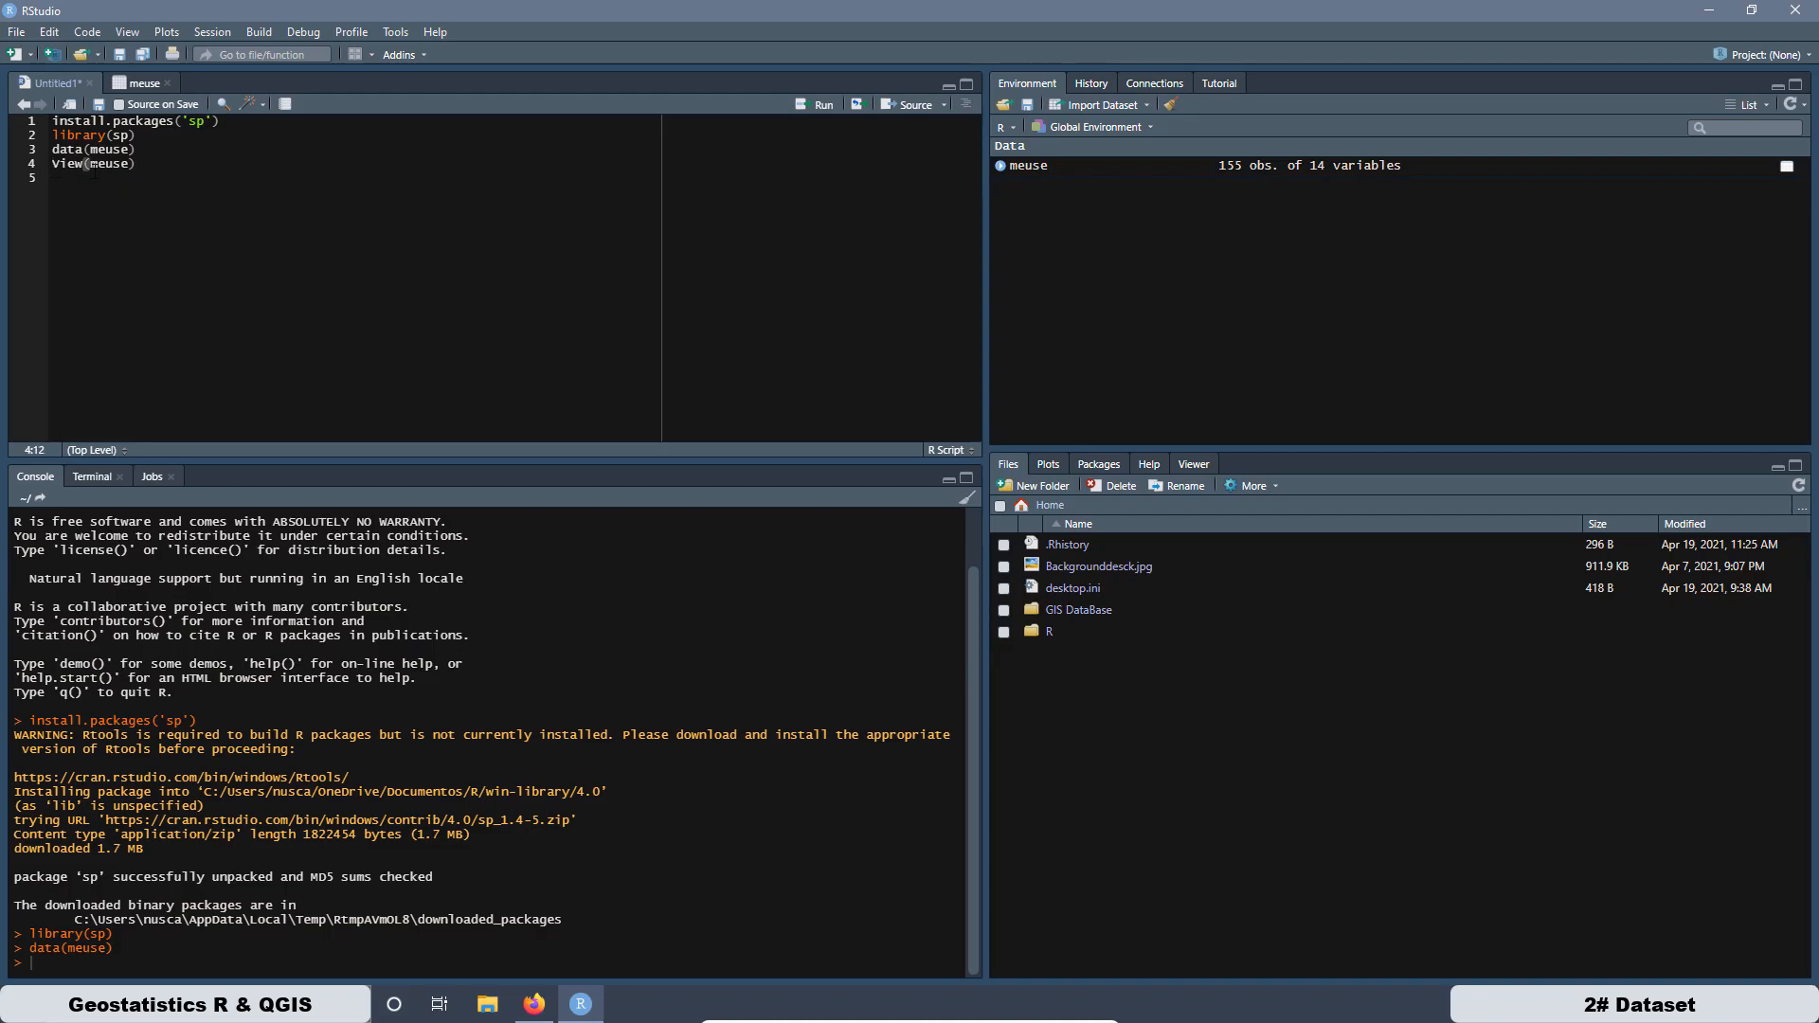
{"action": "left_click", "coordinate": [807, 110]}
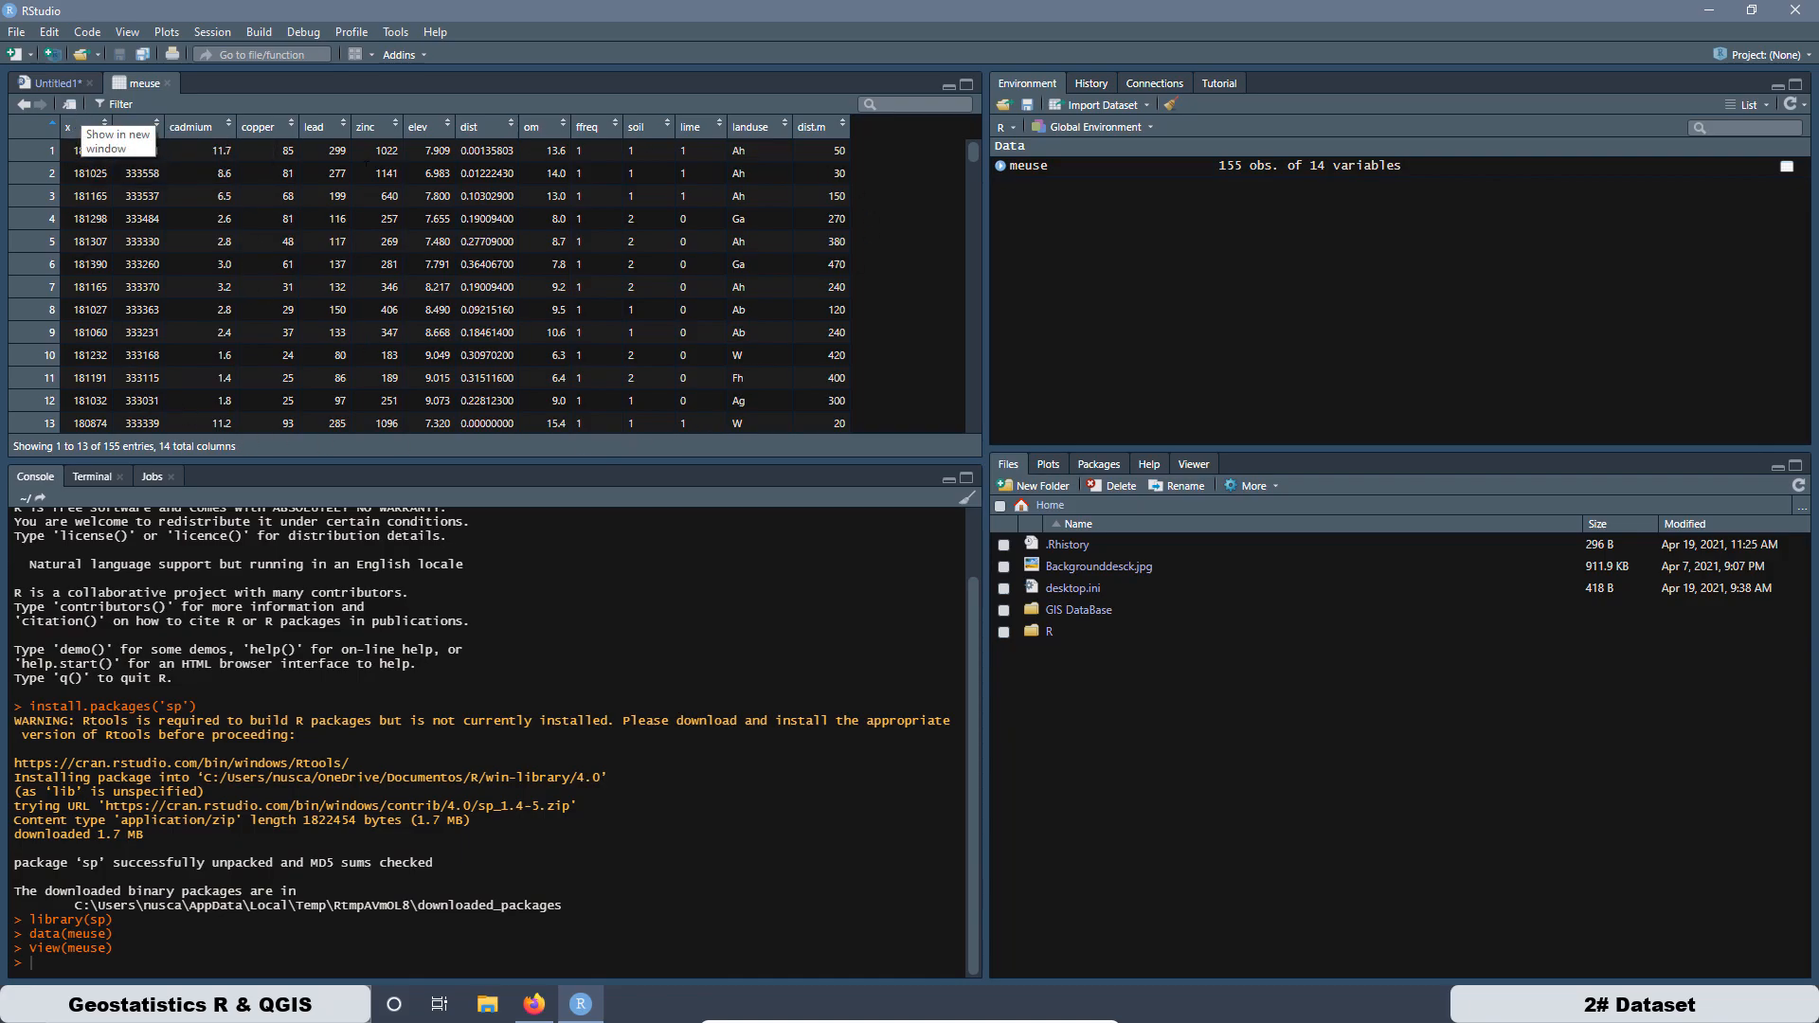
Step: Return to the script and paste the write.table line exporting meuse to Data_Meuse.xls with a comma separator on line 5
{"action": "left_click", "coordinate": [41, 88]}
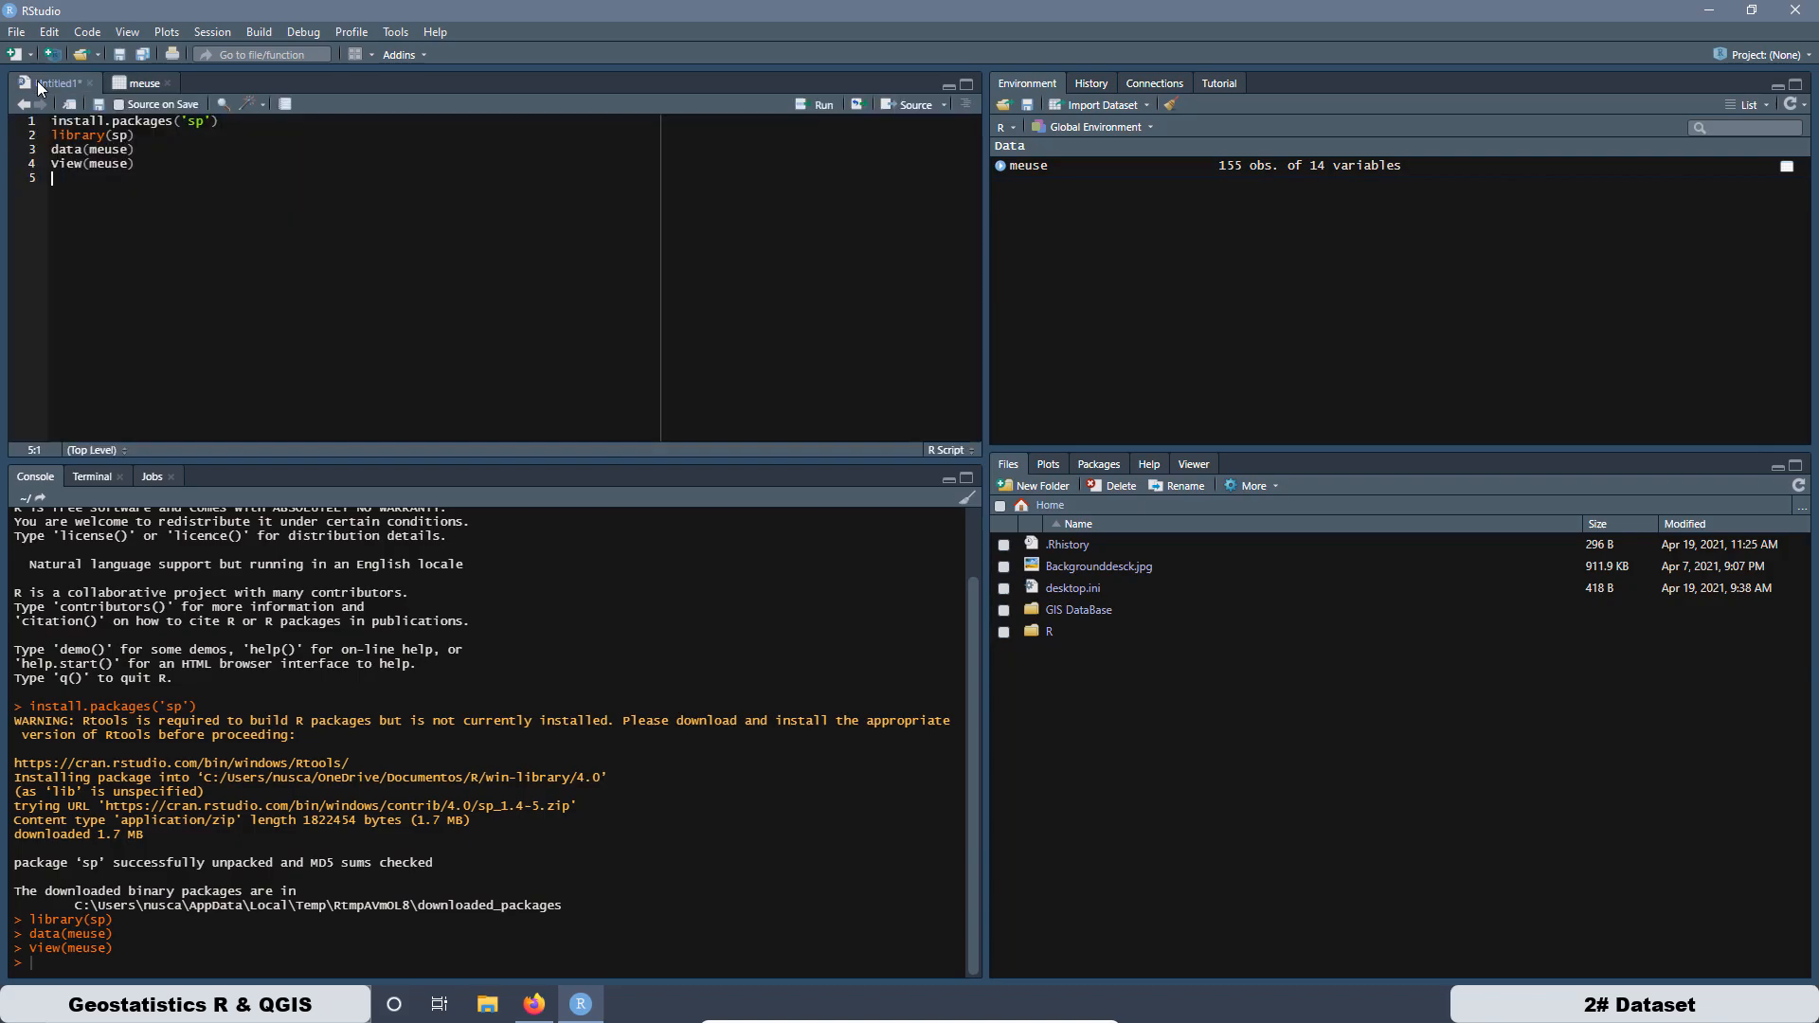
{"action": "right_click", "coordinate": [59, 182]}
{"action": "left_click", "coordinate": [91, 239]}
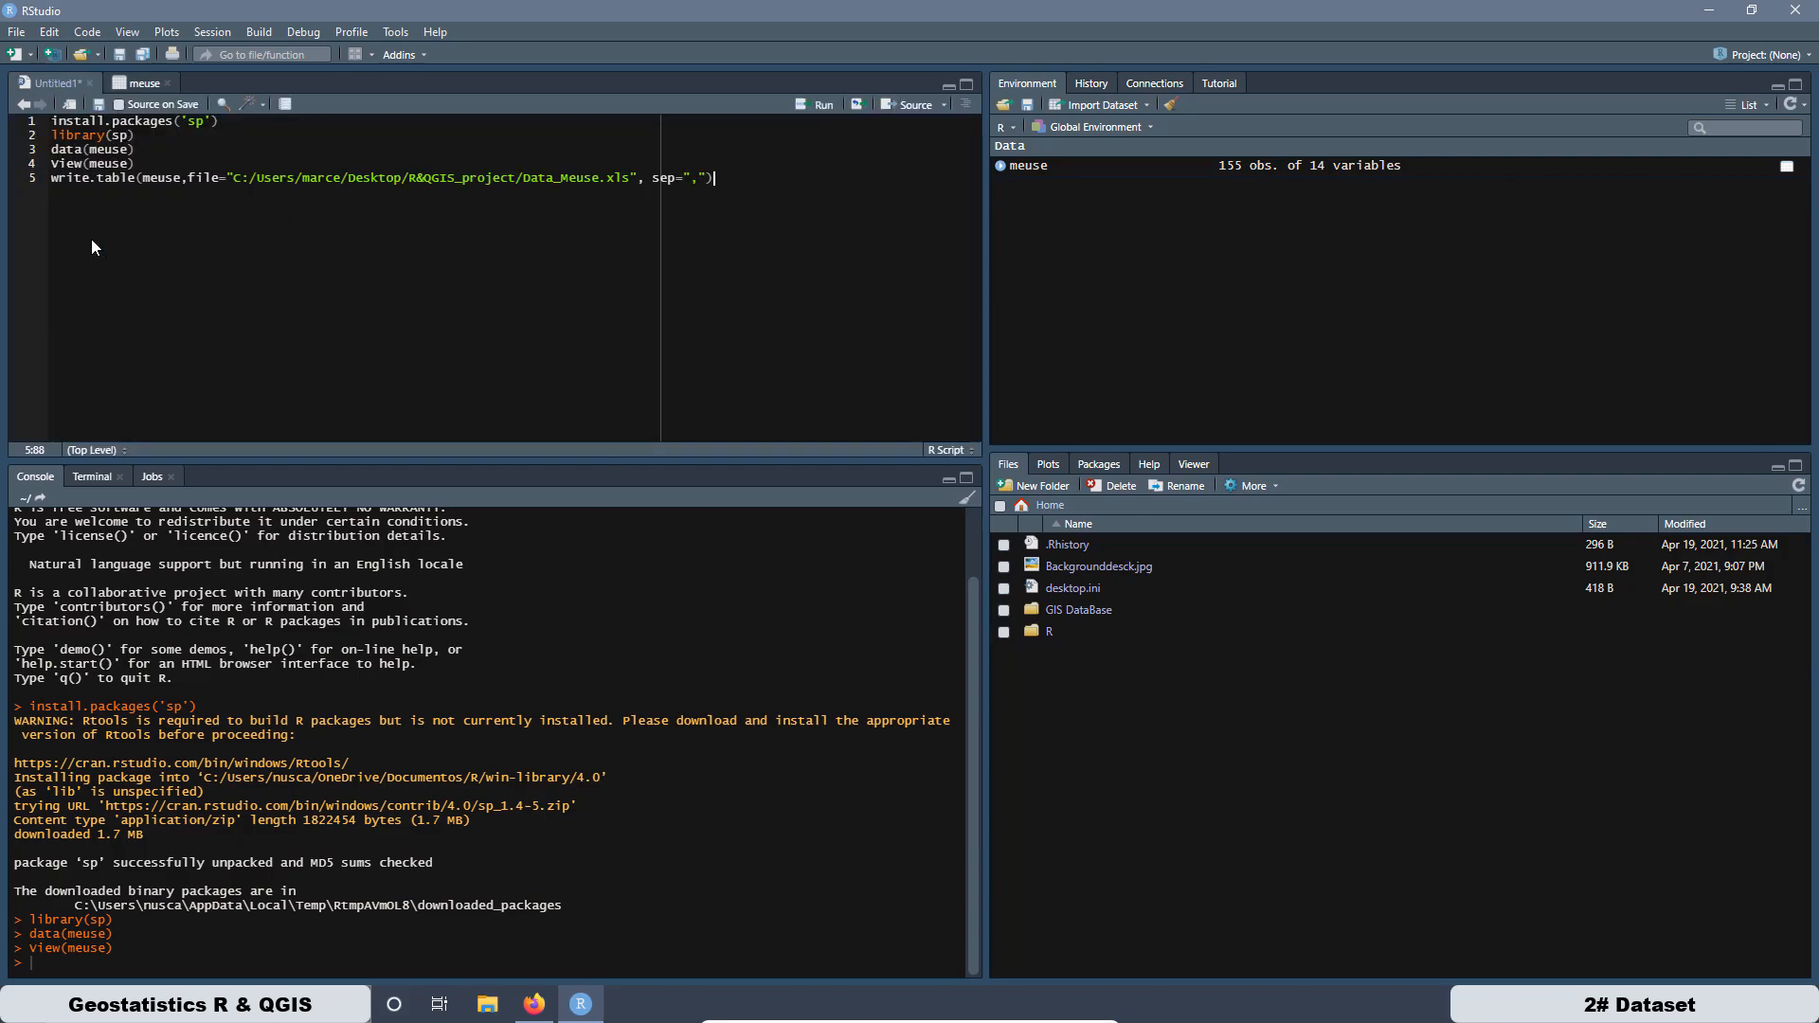
Step: Examine the folder path, file name, data object and separator arguments of the write.table line
{"action": "left_click_drag", "start_coordinate": [233, 179], "coordinate": [303, 178]}
{"action": "left_click", "coordinate": [523, 178], "text": "shift"}
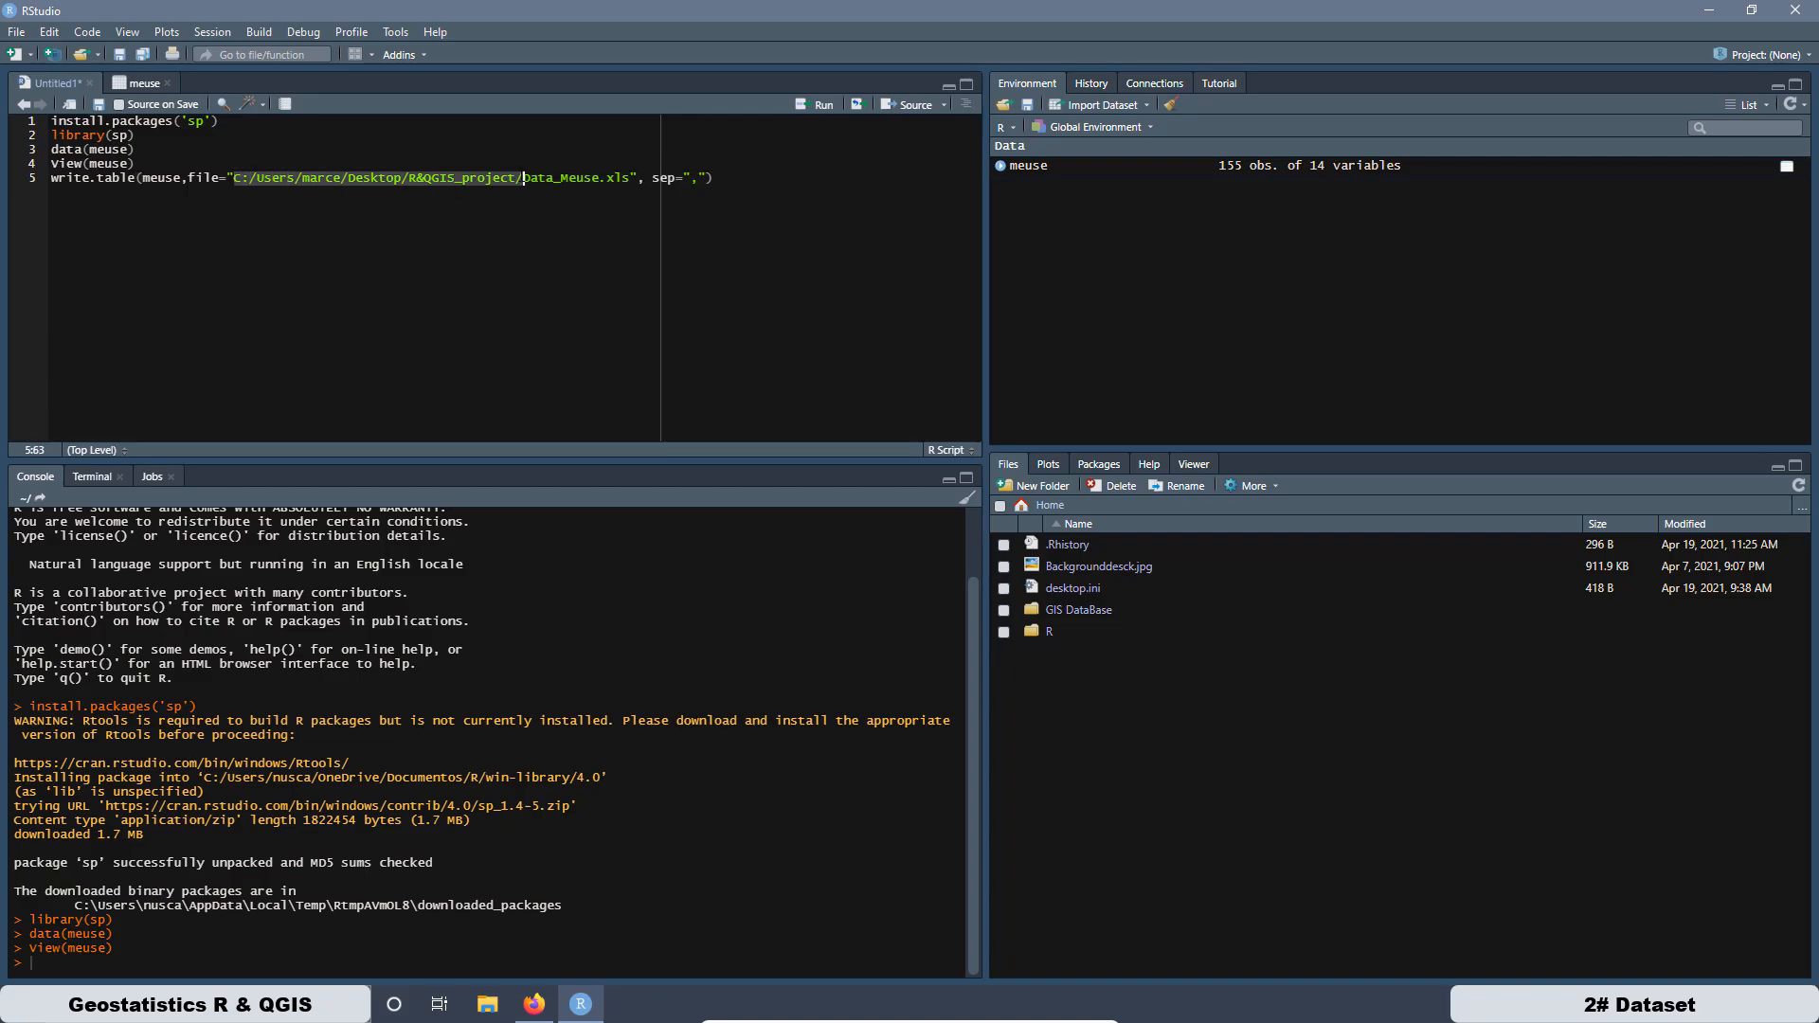
{"action": "left_click", "coordinate": [518, 178], "text": "shift"}
{"action": "mouse_move", "coordinate": [630, 178]}
{"action": "left_mouse_down"}
{"action": "mouse_move", "coordinate": [524, 179]}
{"action": "mouse_move", "coordinate": [631, 180]}
{"action": "left_mouse_up"}
{"action": "key", "text": "End"}
{"action": "key", "text": "End"}
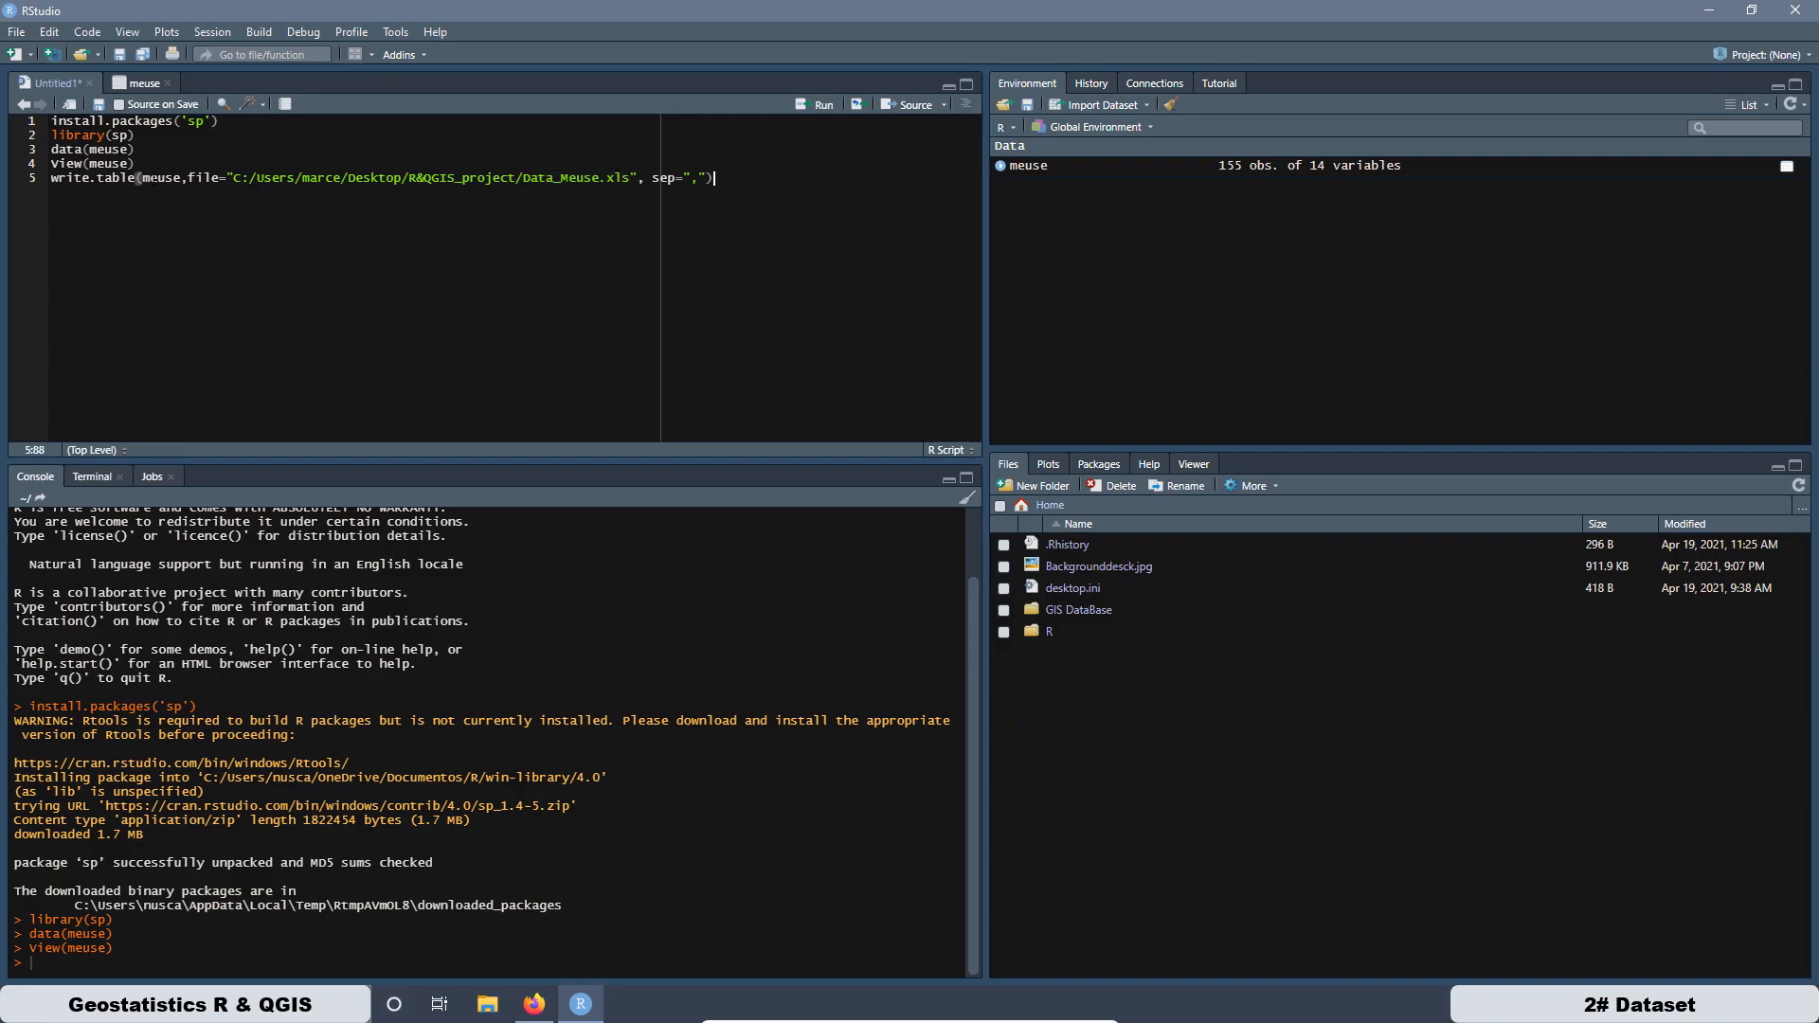
{"action": "left_click", "coordinate": [138, 178]}
{"action": "key", "text": "End"}
{"action": "left_click_drag", "start_coordinate": [653, 179], "coordinate": [675, 178]}
{"action": "key", "text": "End"}
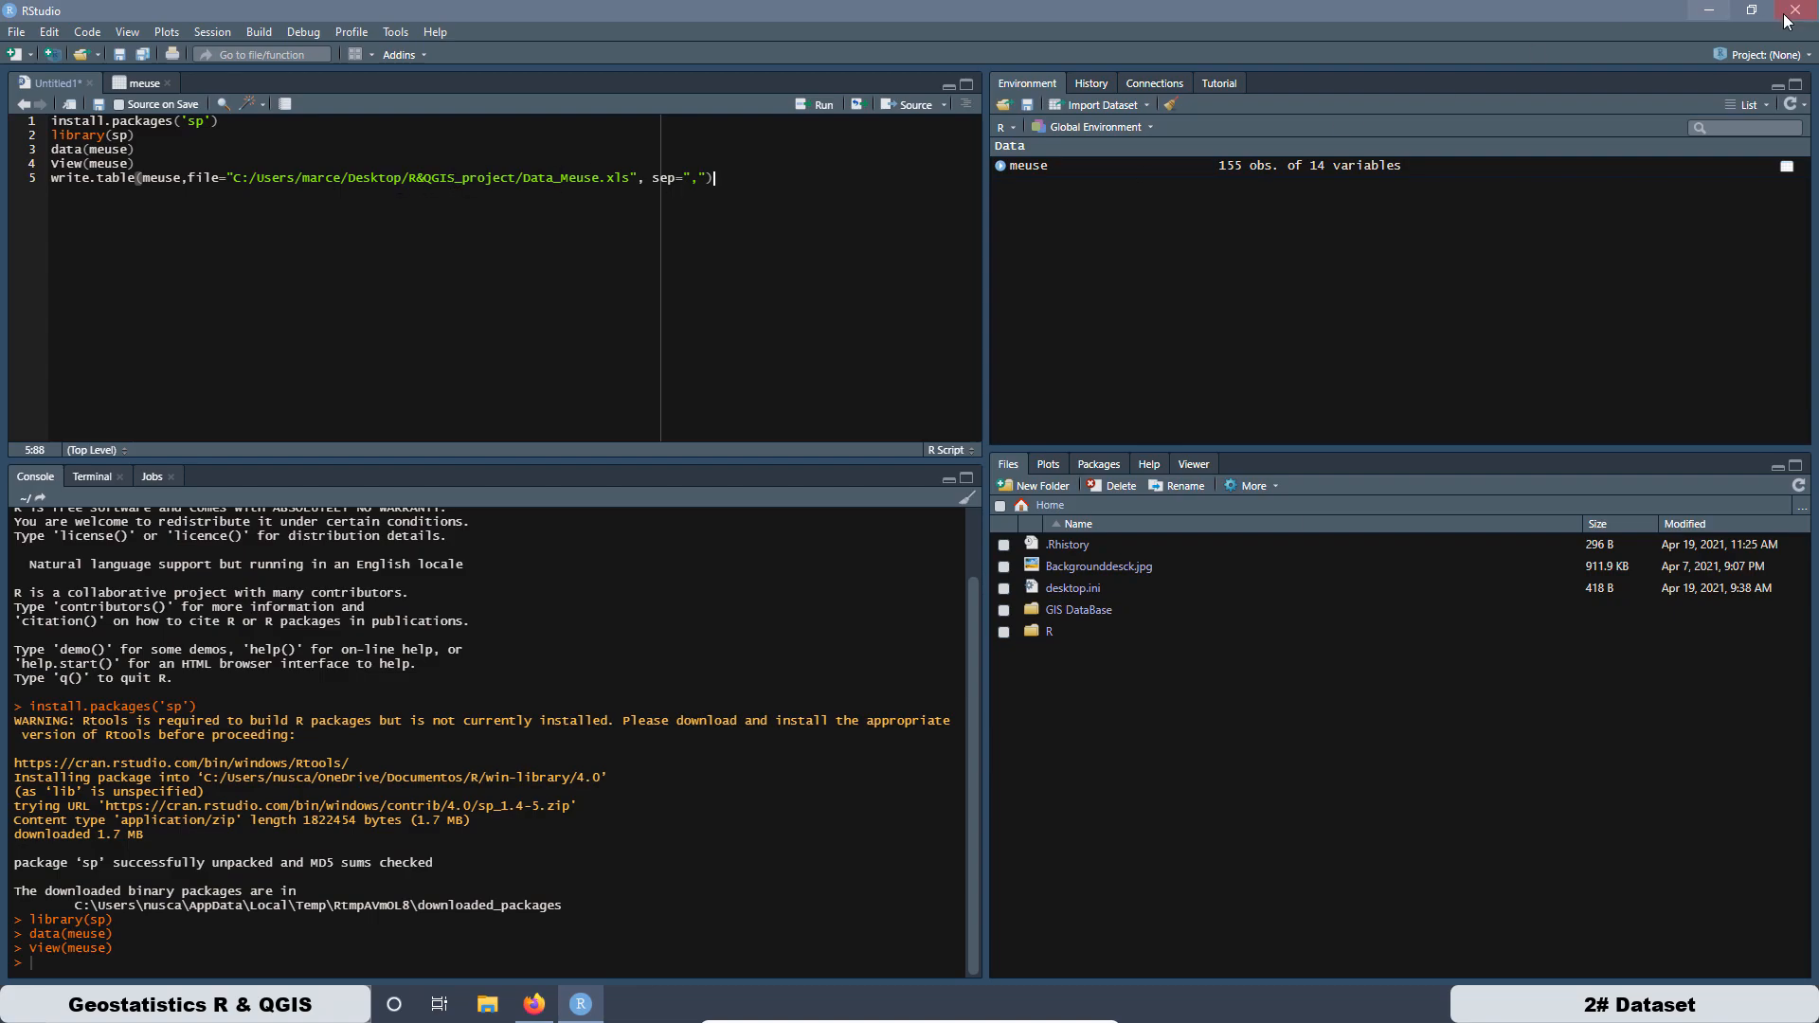
Step: Go to the desktop, open the R&QGIS folder and copy its full path, leaving the folder window minimized
{"action": "left_click", "coordinate": [1711, 11]}
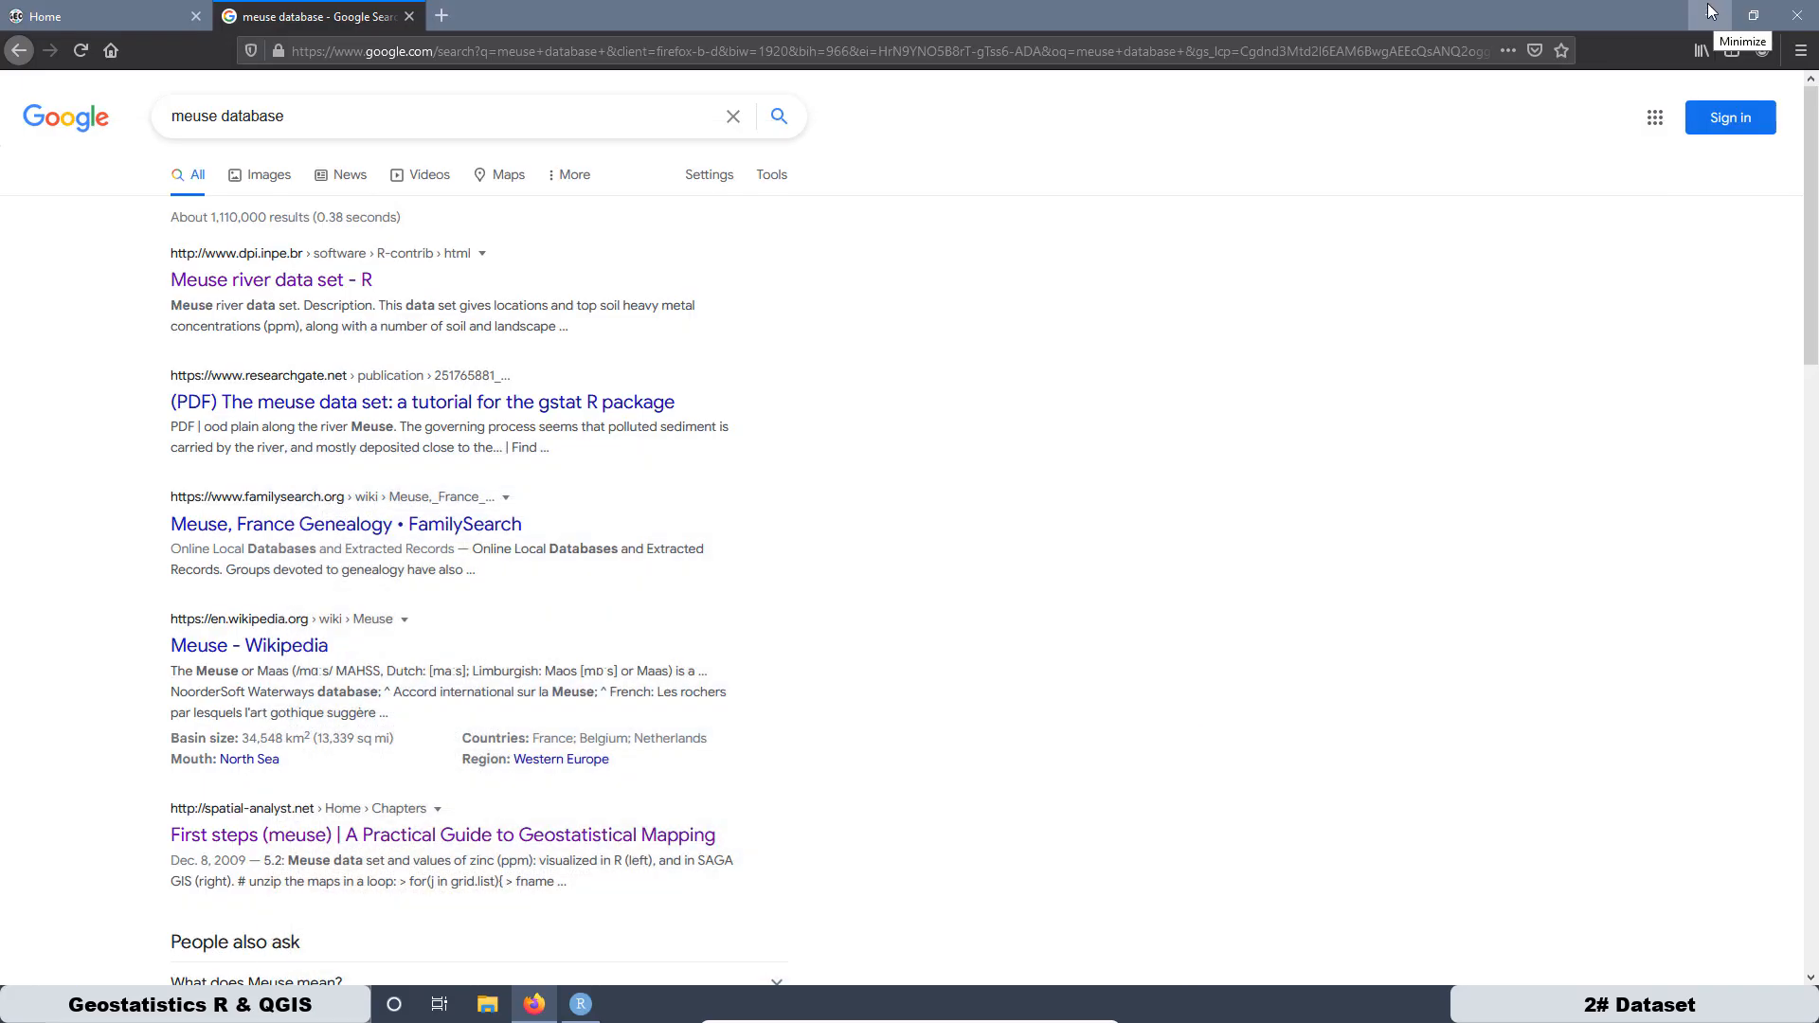
{"action": "left_click", "coordinate": [1719, 17]}
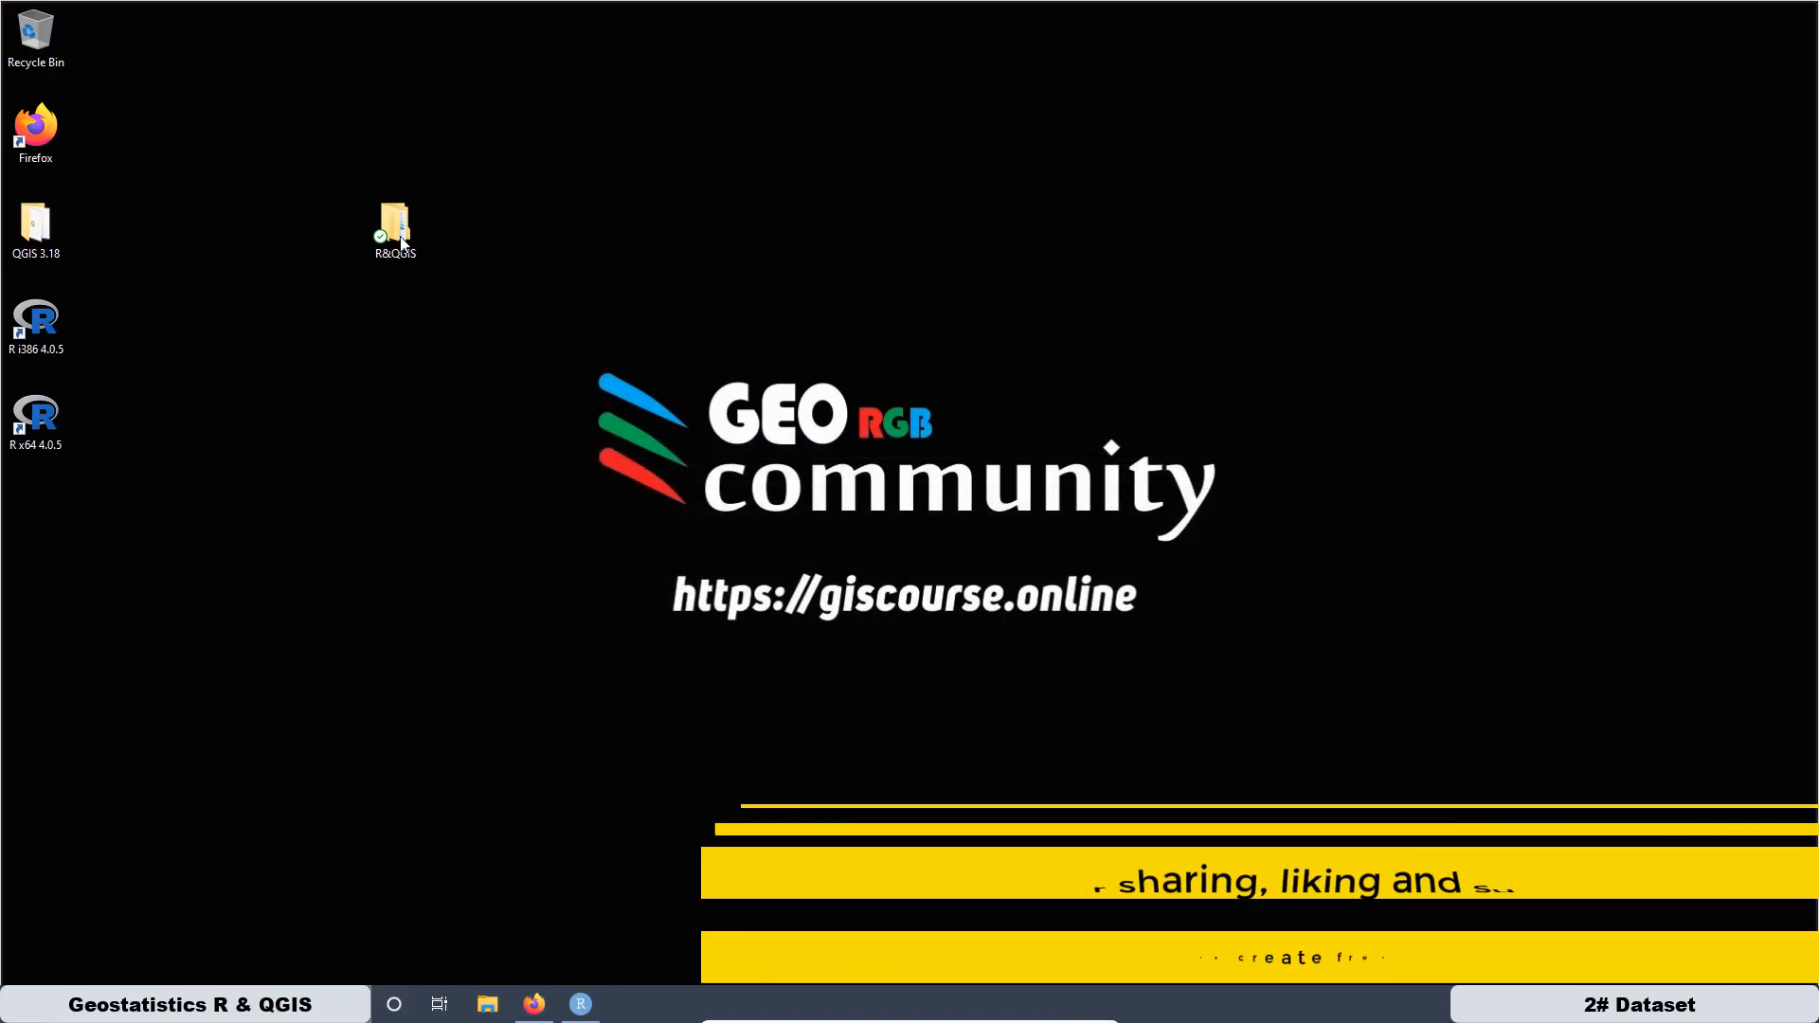
{"action": "right_click", "coordinate": [395, 244]}
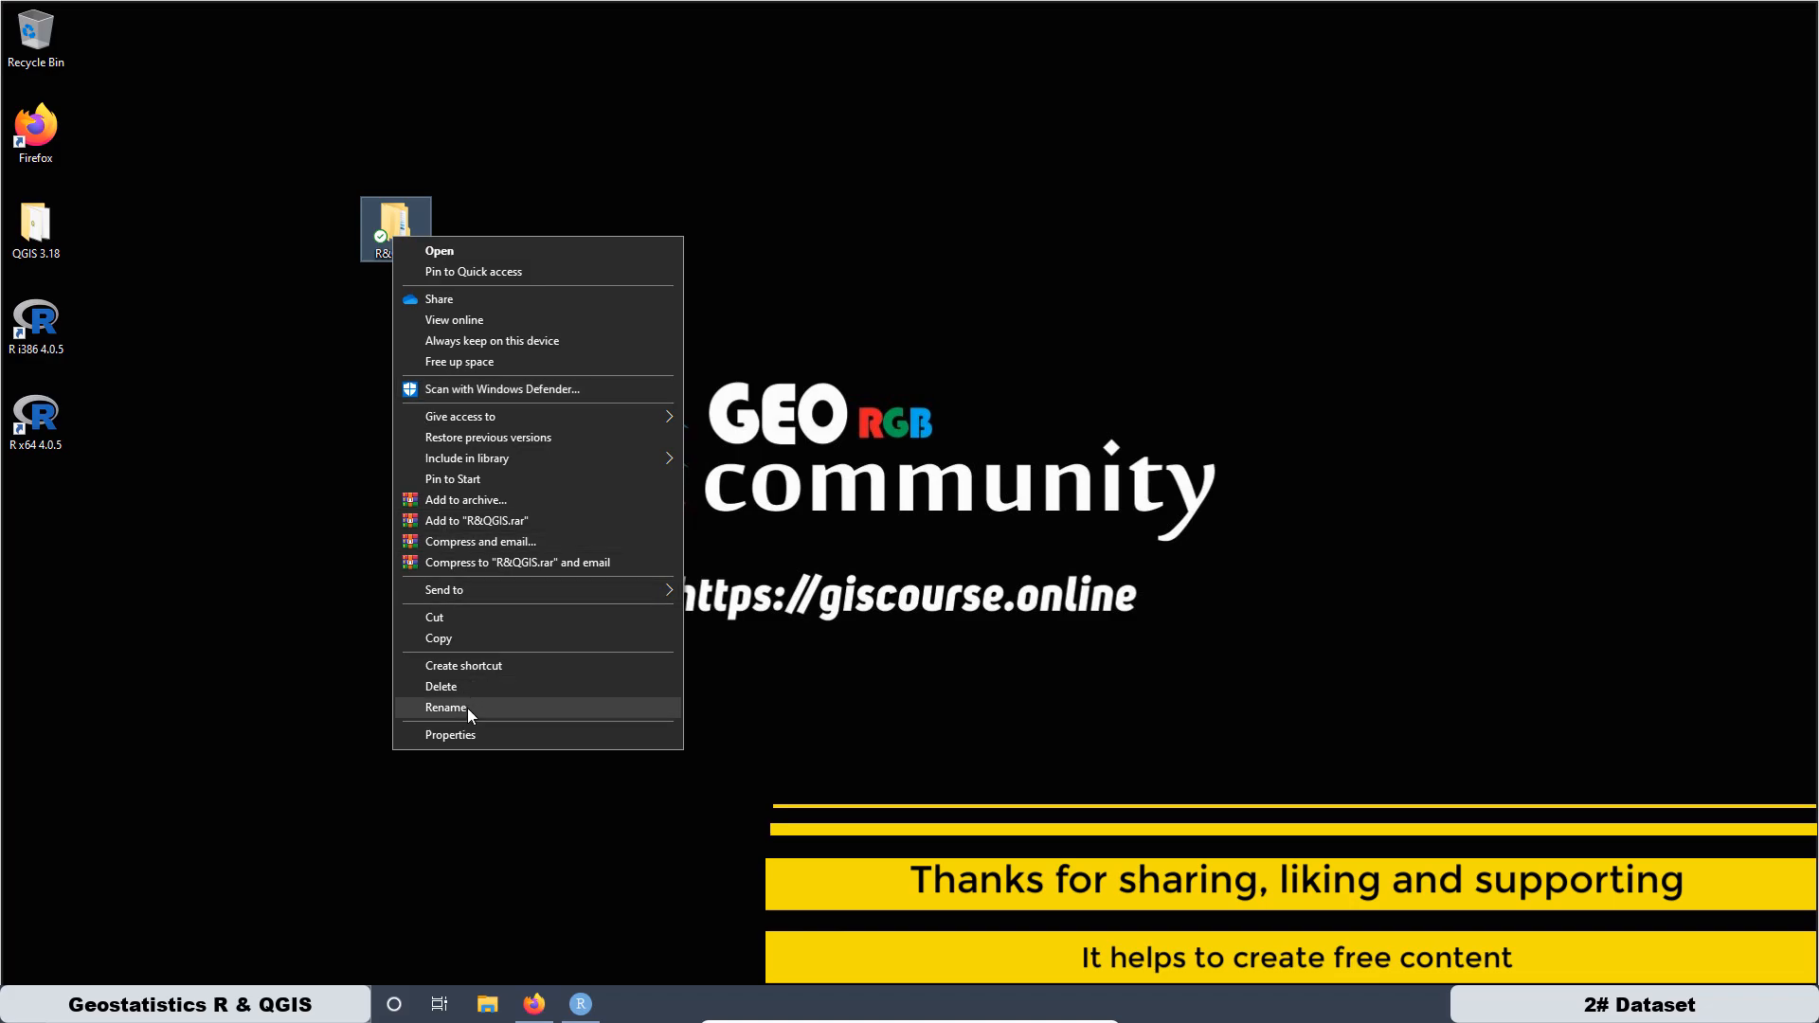
{"action": "left_click", "coordinate": [453, 250]}
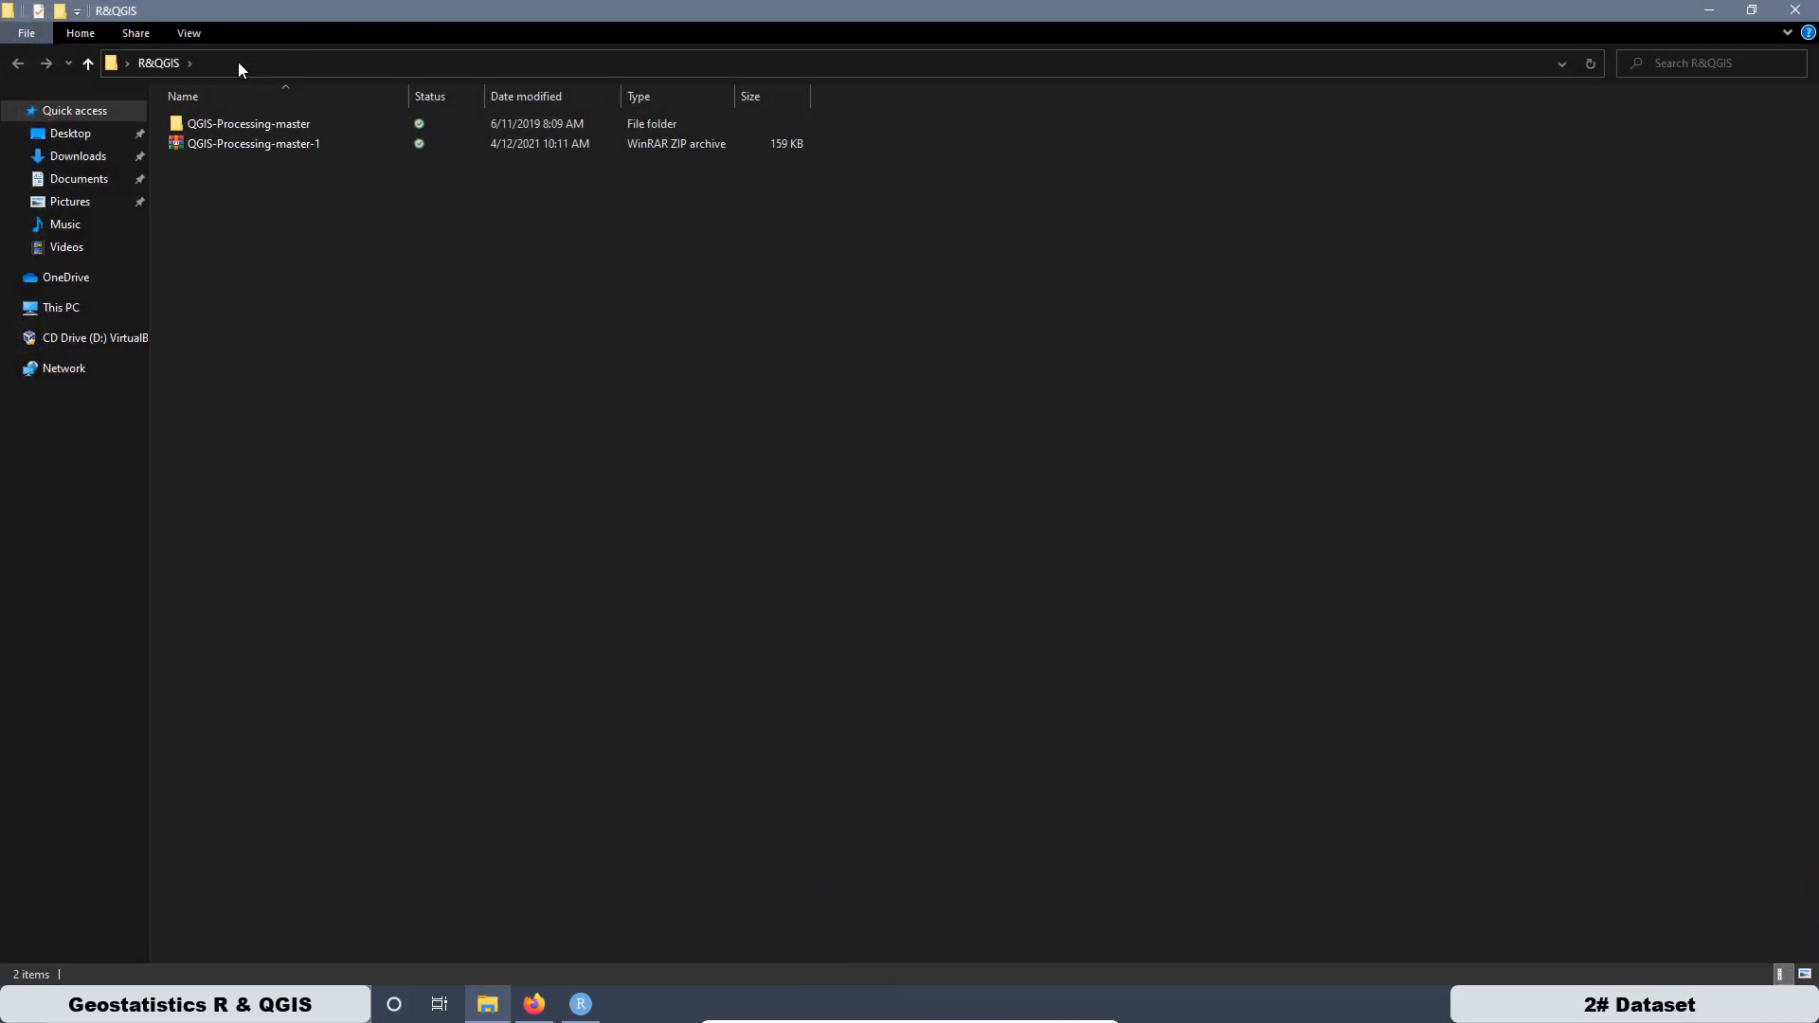
{"action": "left_click", "coordinate": [239, 65]}
{"action": "right_click", "coordinate": [274, 63]}
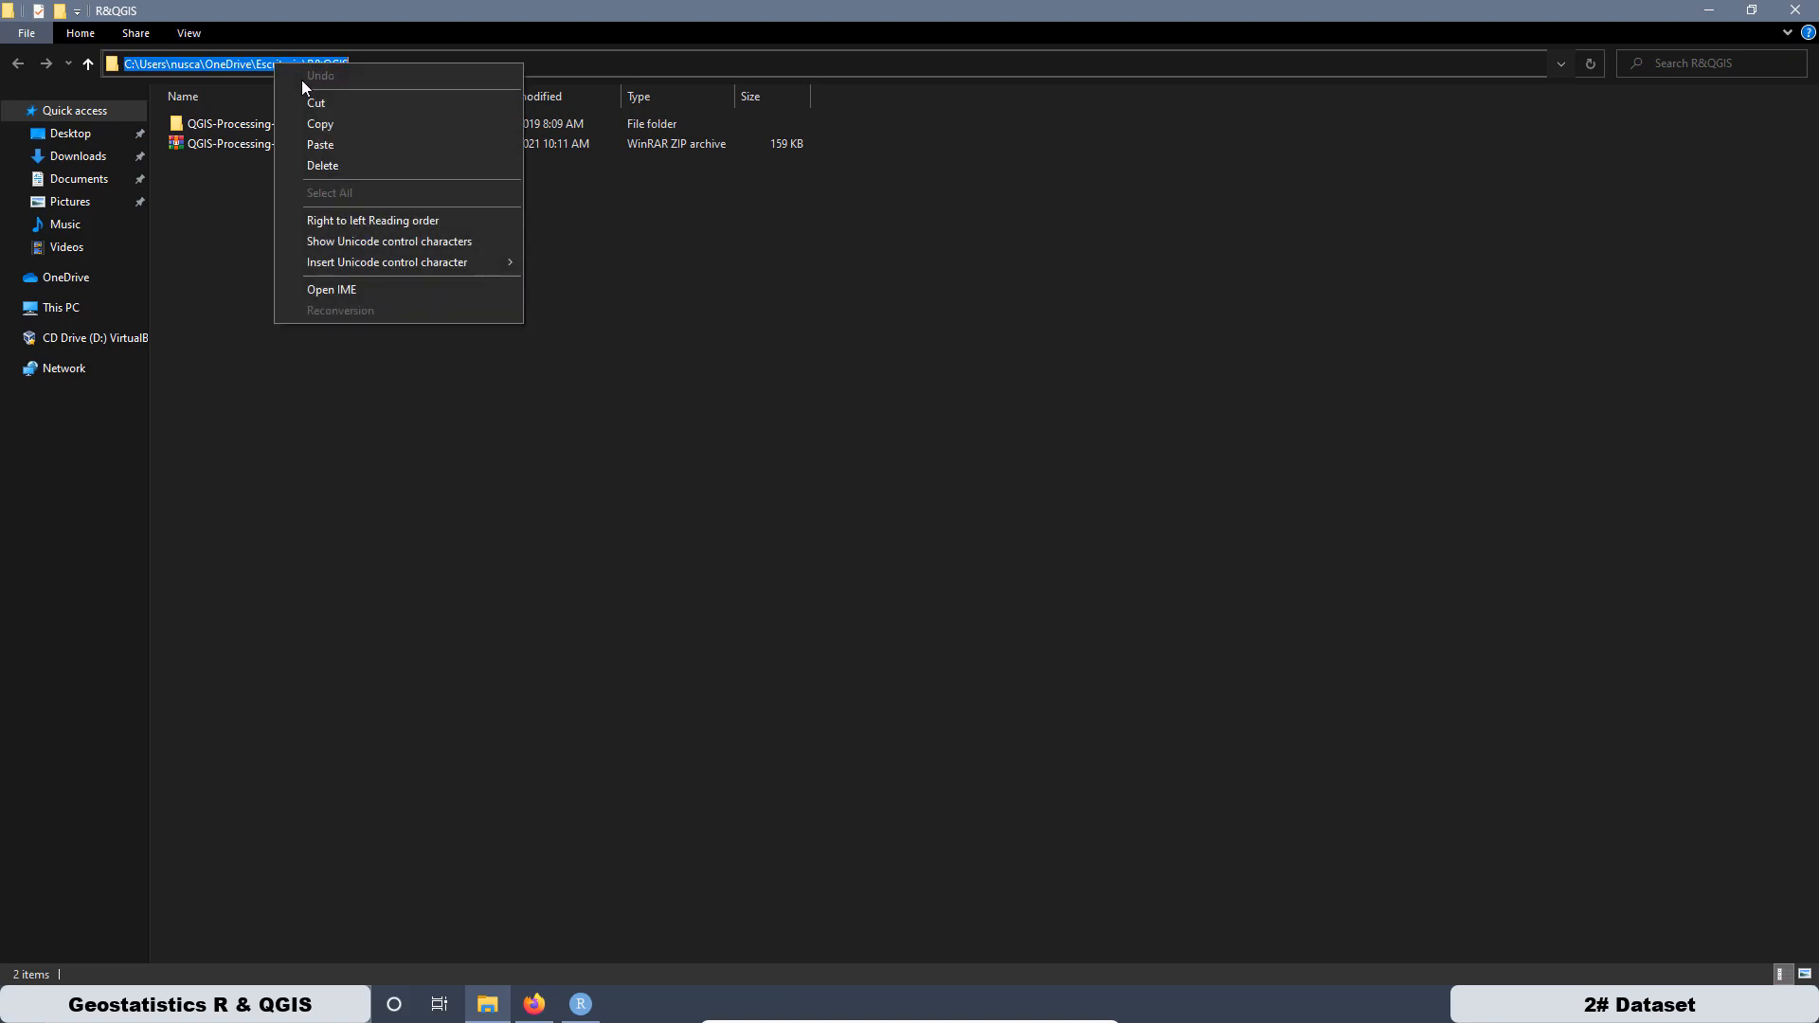
{"action": "left_click", "coordinate": [339, 126]}
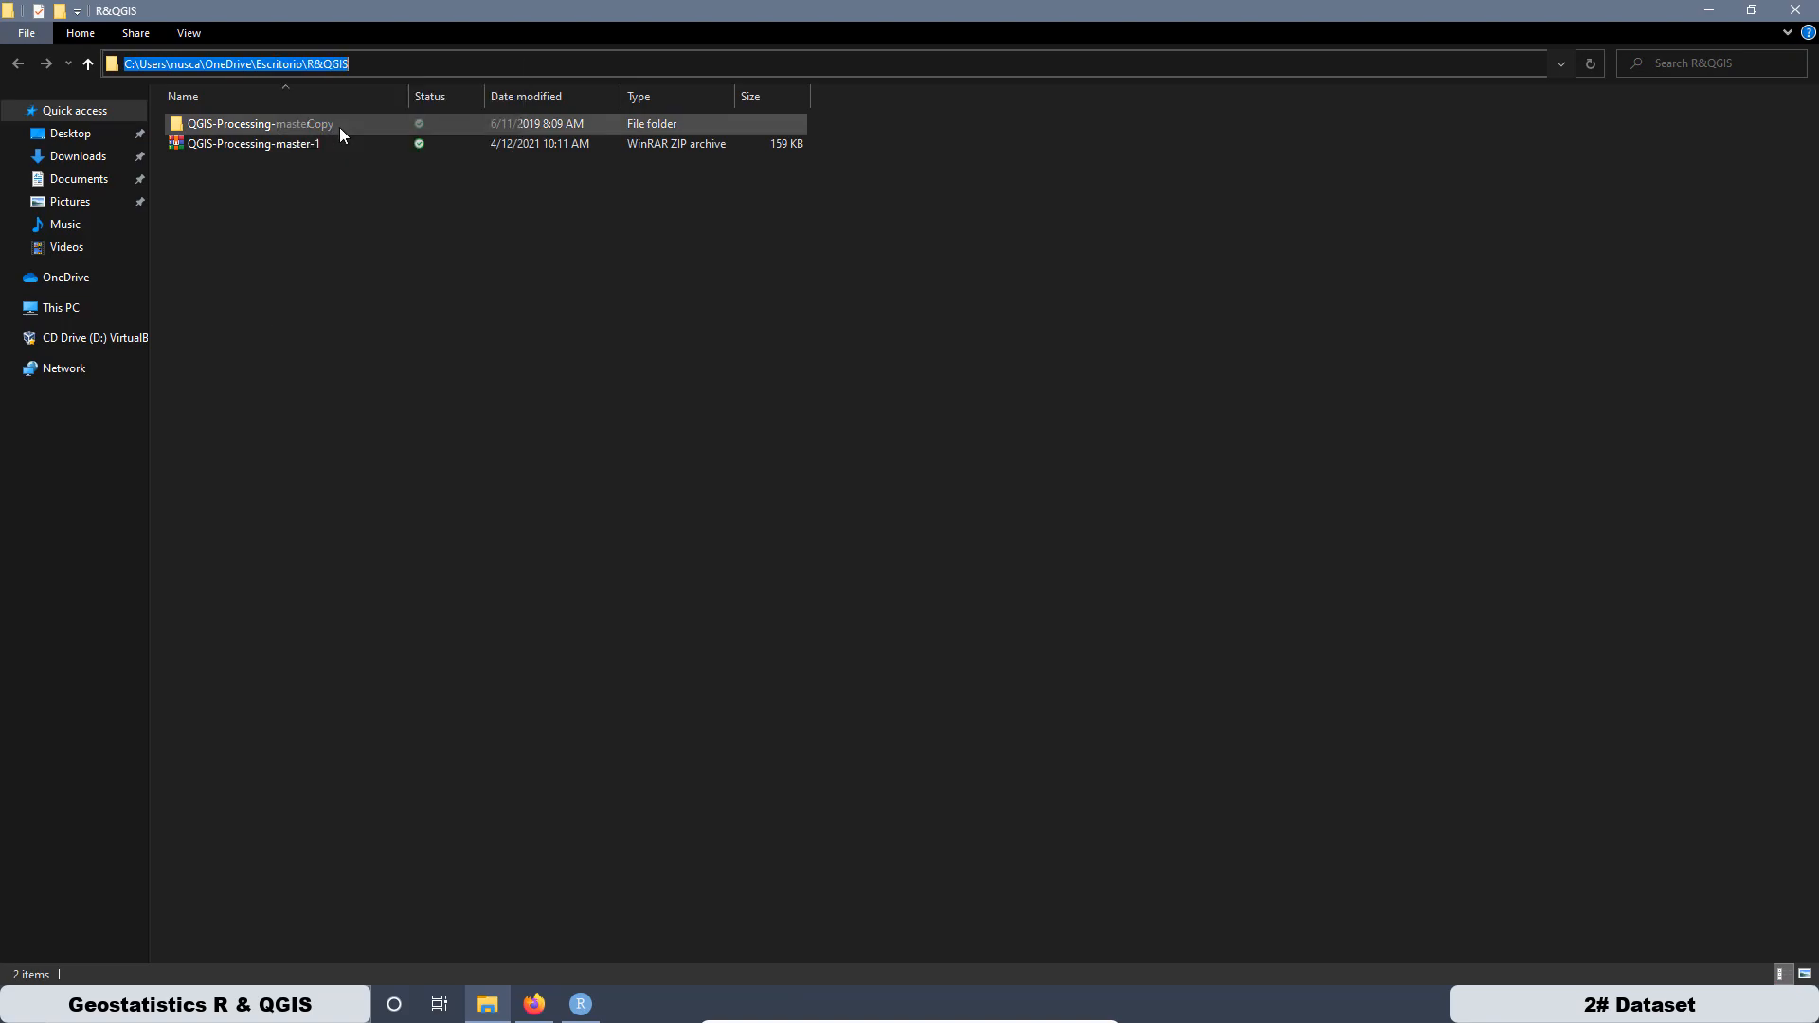
{"action": "left_click", "coordinate": [1713, 8]}
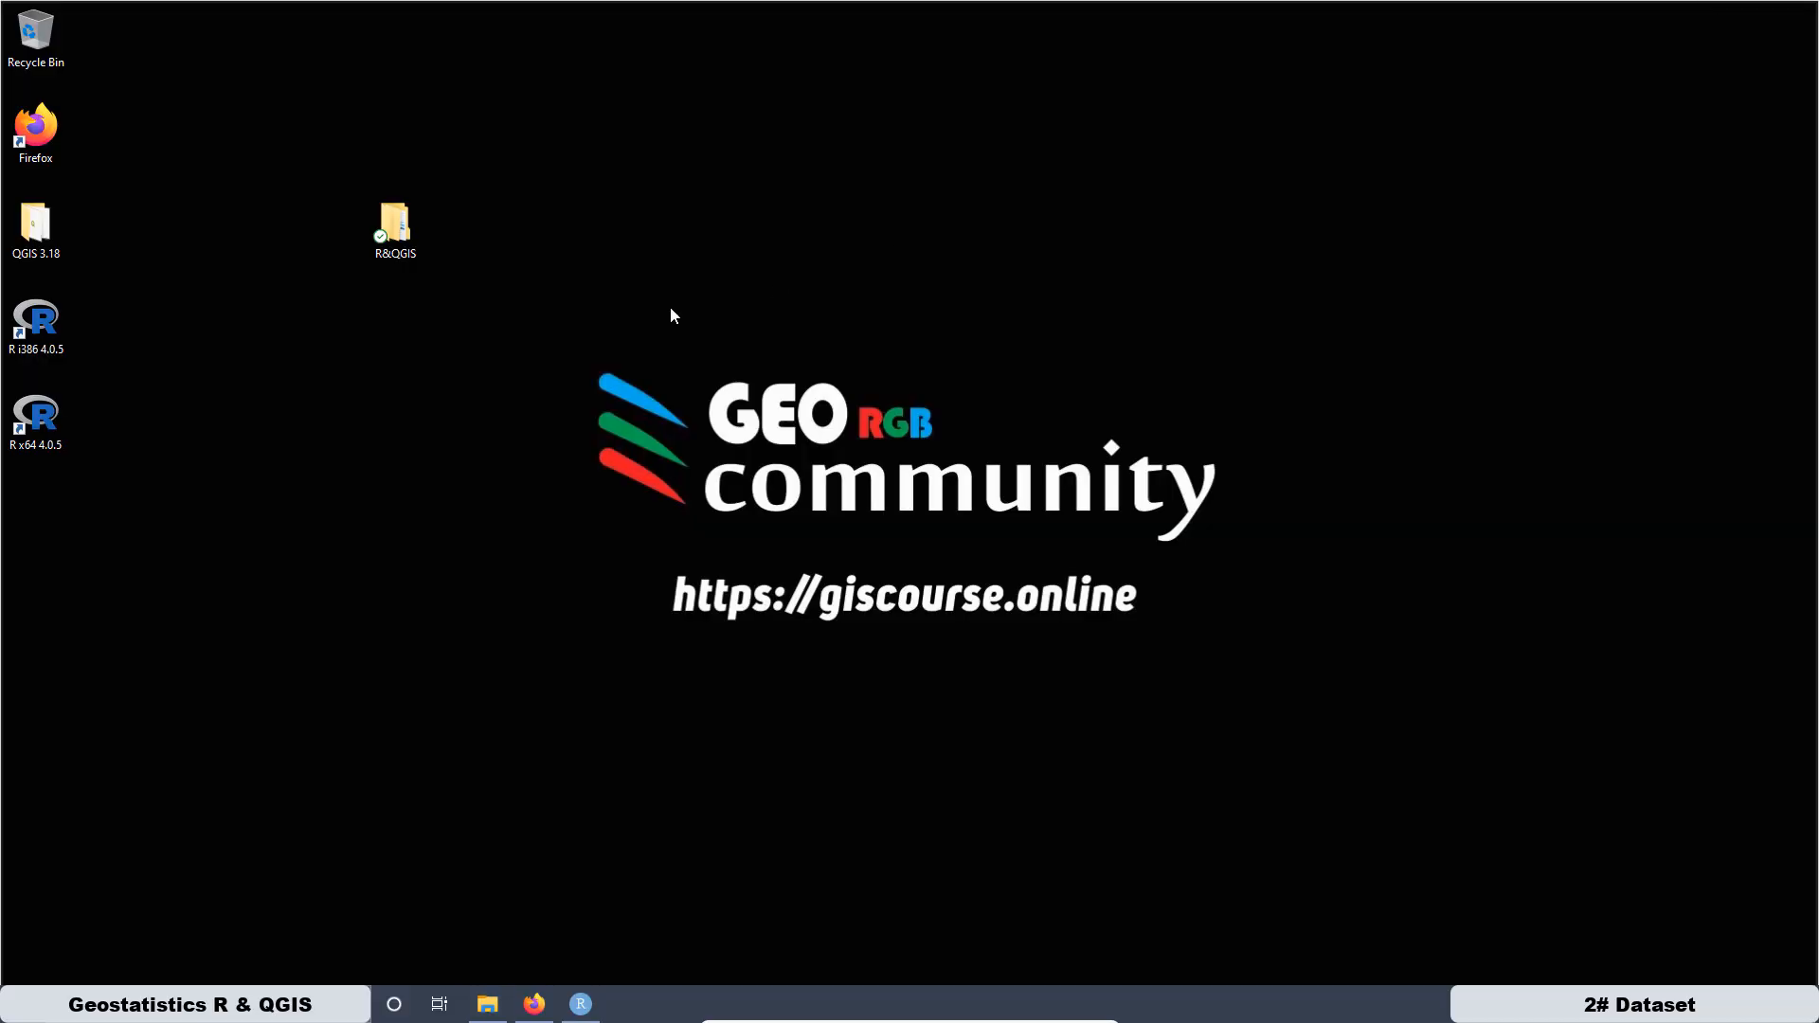
Step: Switch back to RStudio and paste the copied folder path before the old path in write.table, separating the two with a space
{"action": "left_click", "coordinate": [580, 1004]}
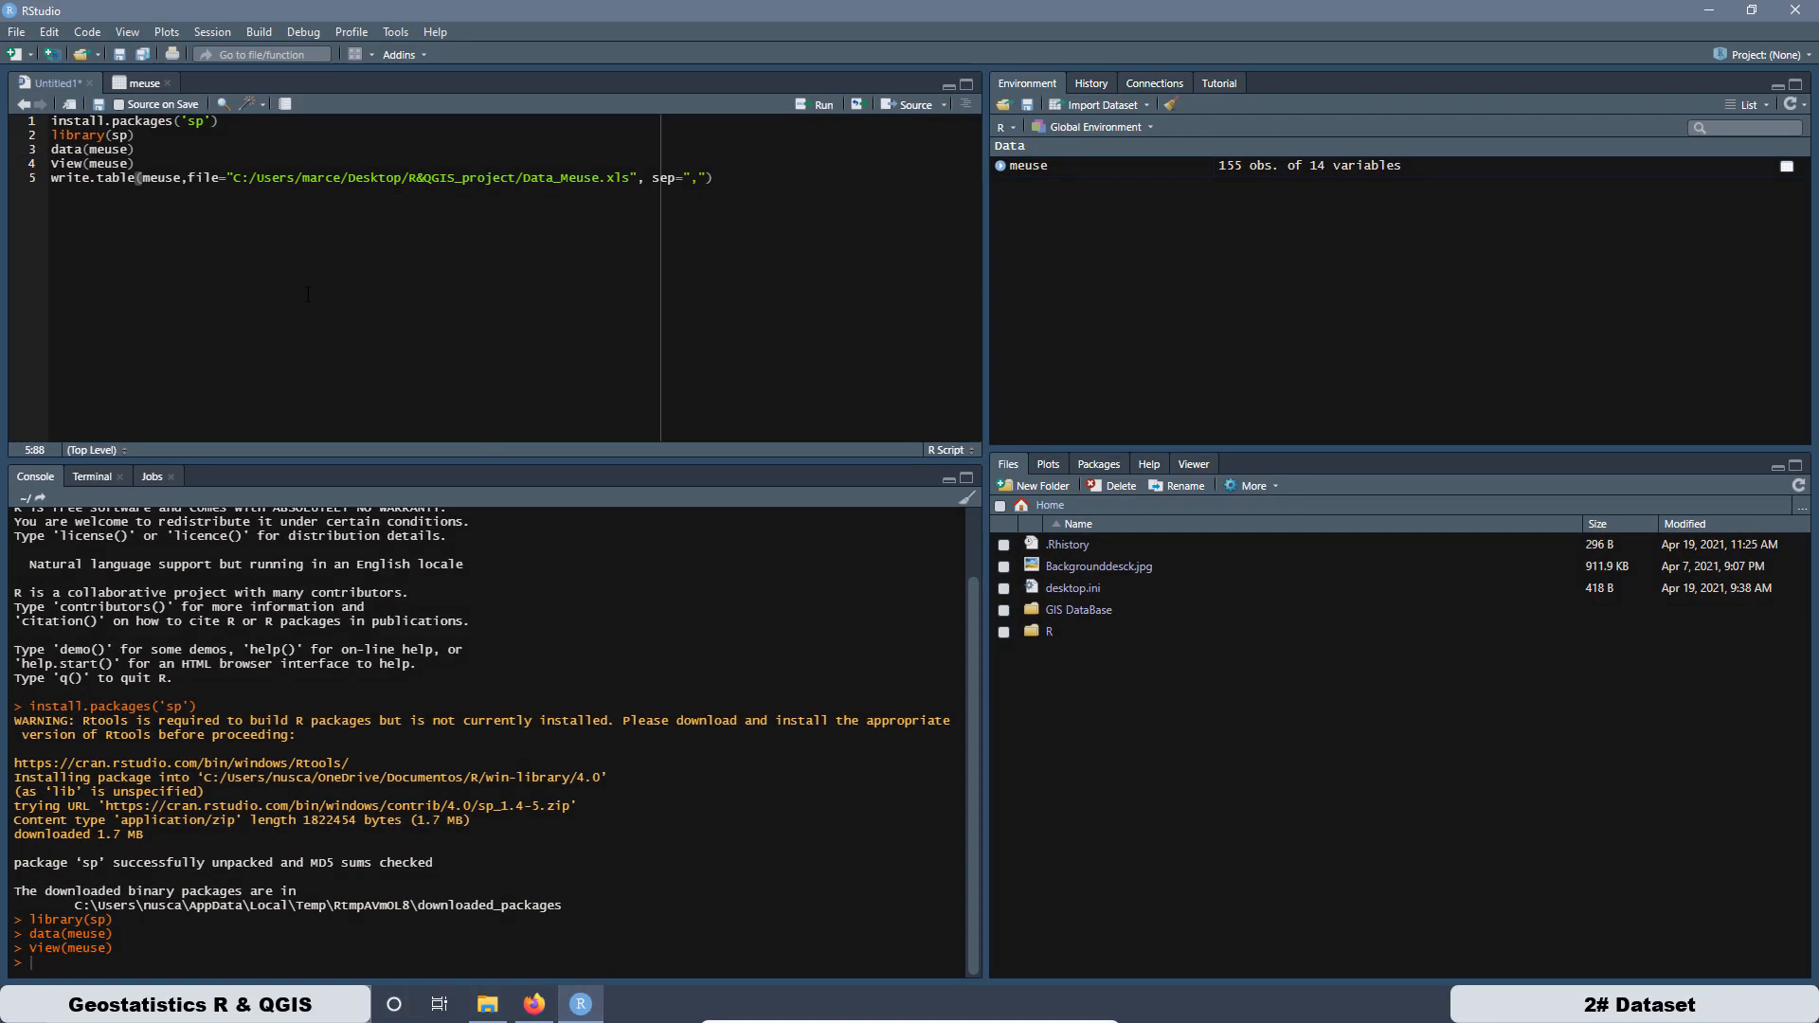
{"action": "left_click", "coordinate": [234, 179]}
{"action": "right_click", "coordinate": [234, 178]}
{"action": "left_click", "coordinate": [276, 229]}
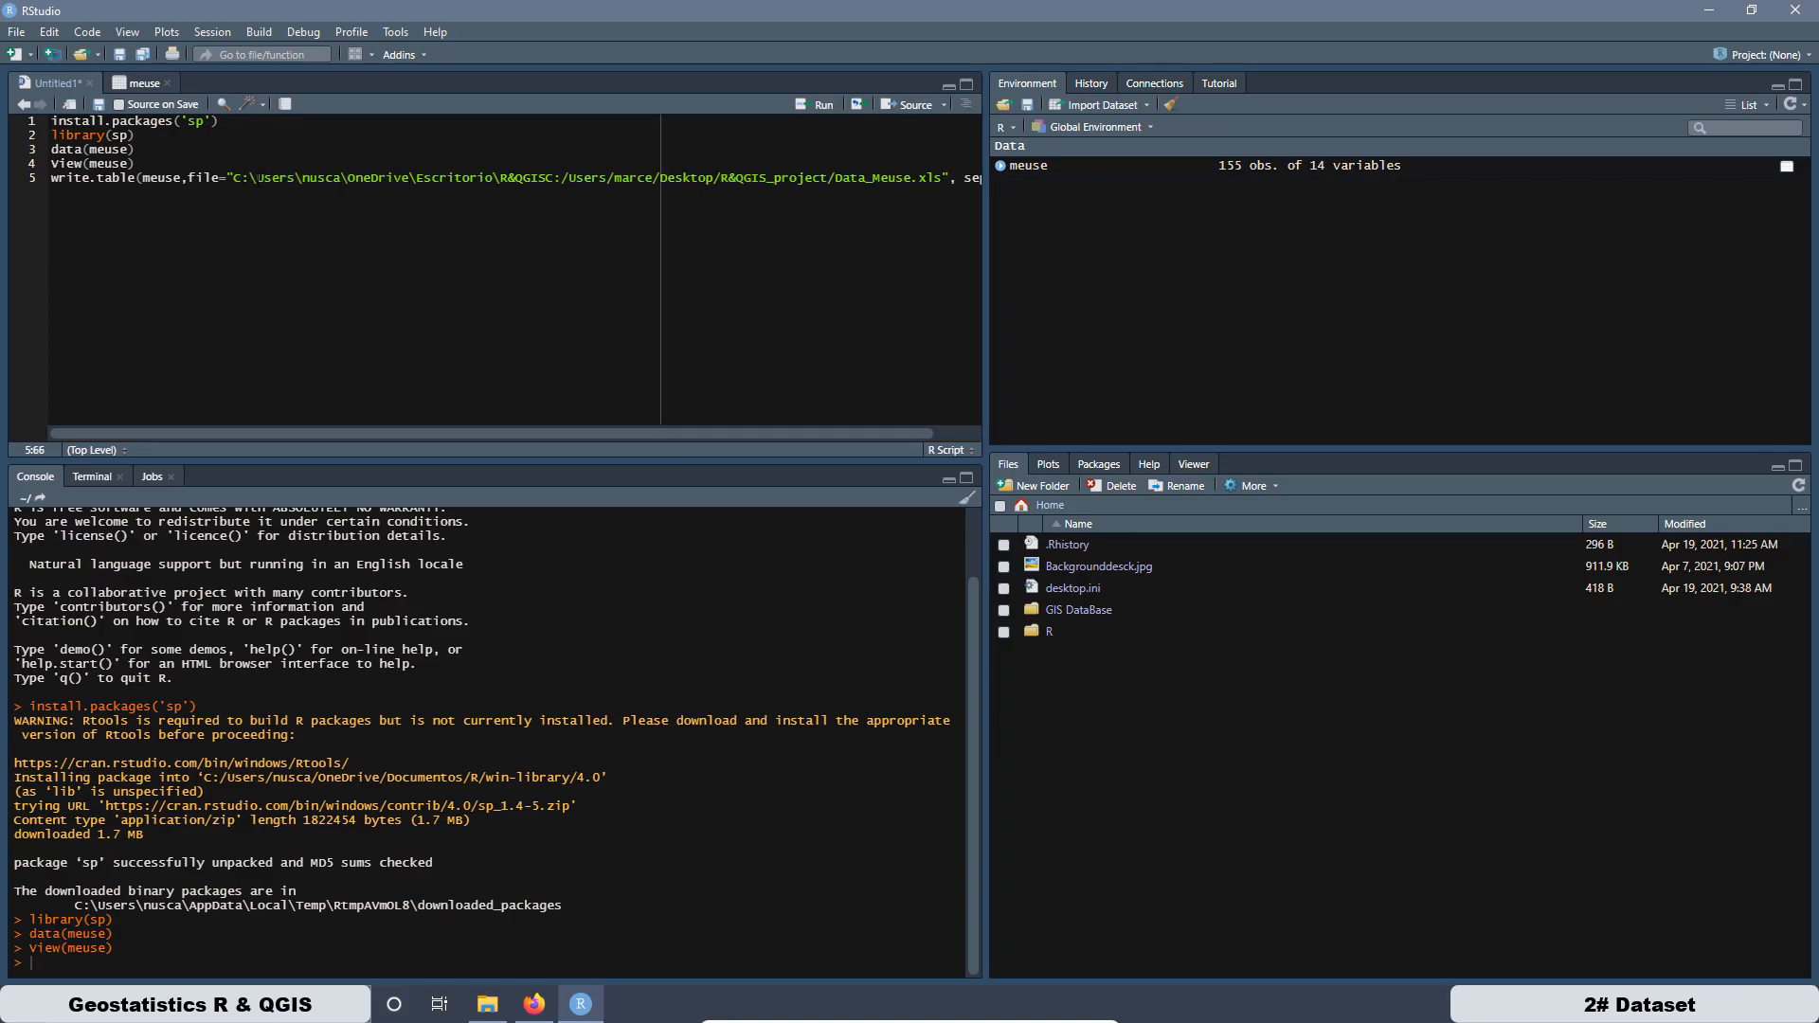
{"action": "key", "text": "shift+Left"}
{"action": "left_click", "coordinate": [562, 178]}
{"action": "left_click", "coordinate": [549, 178]}
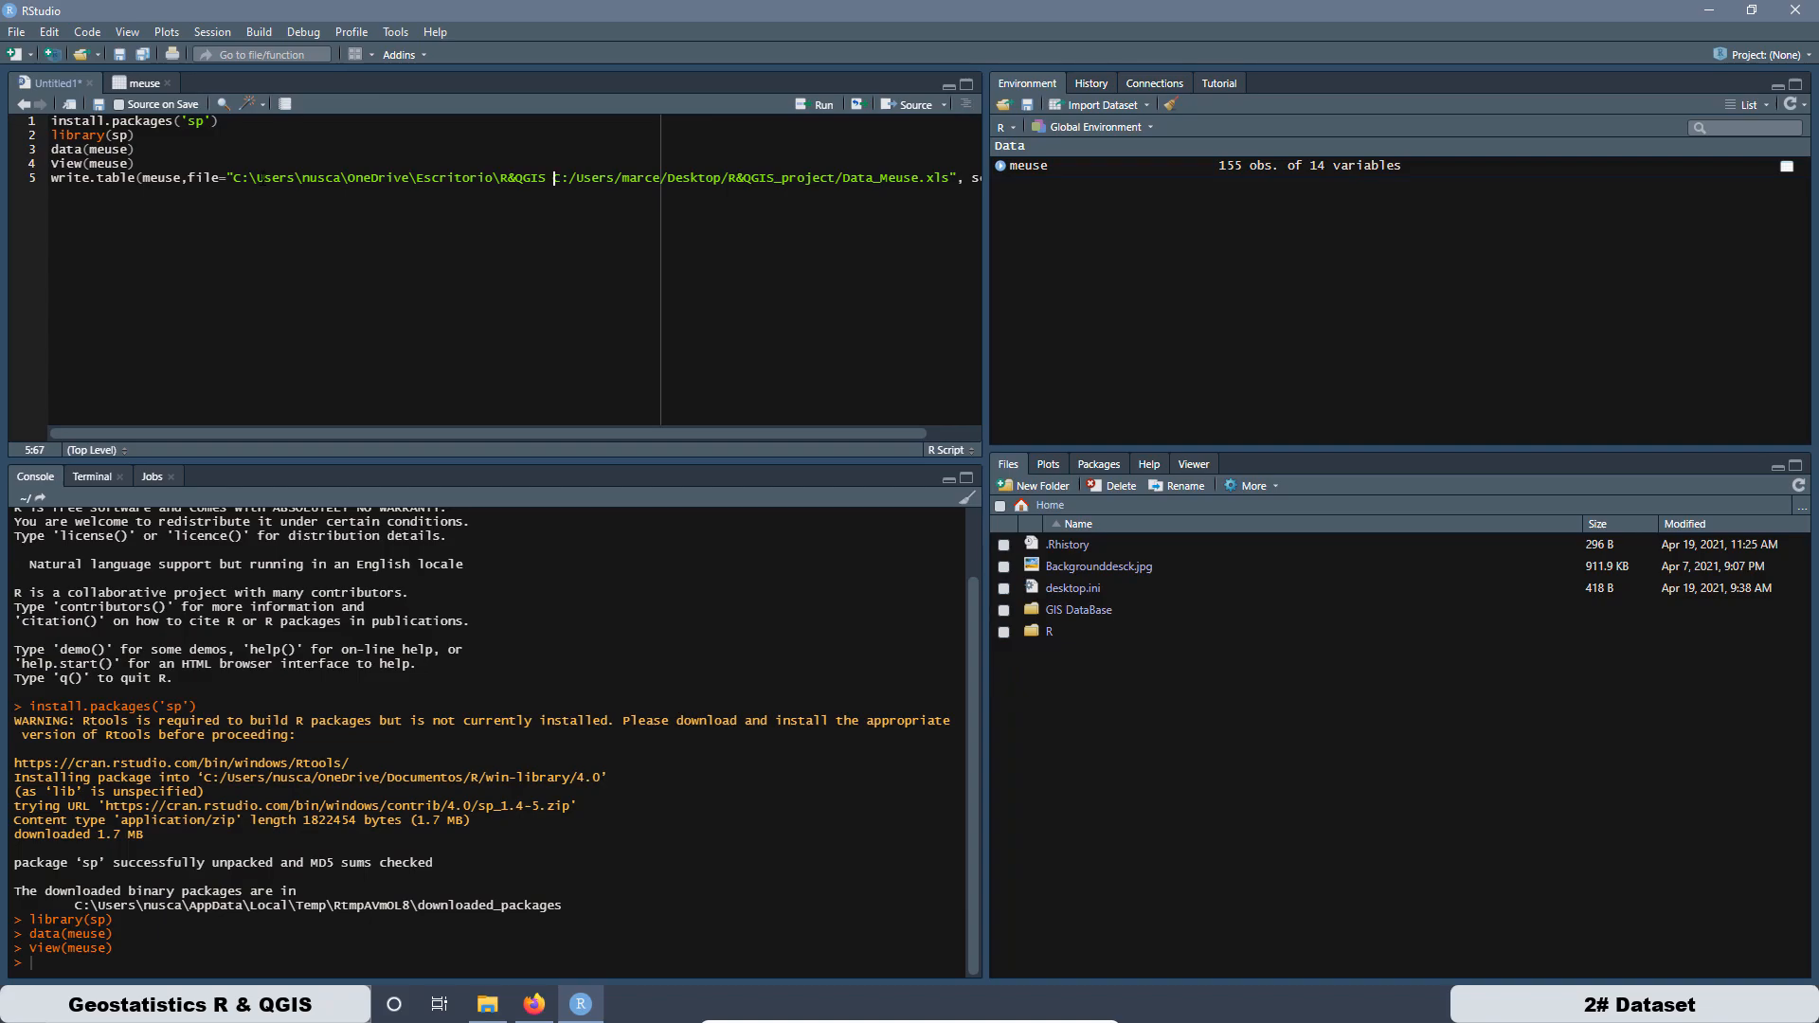
Step: Replace every backslash in the pasted R&QGIS folder path with a forward slash
{"action": "left_click", "coordinate": [251, 178]}
{"action": "key", "text": "Delete"}
{"action": "type", "text": "/"}
{"action": "left_click", "coordinate": [296, 178]}
{"action": "key", "text": "Delete"}
{"action": "type", "text": "/"}
{"action": "left_click", "coordinate": [341, 178]}
{"action": "type", "text": "/"}
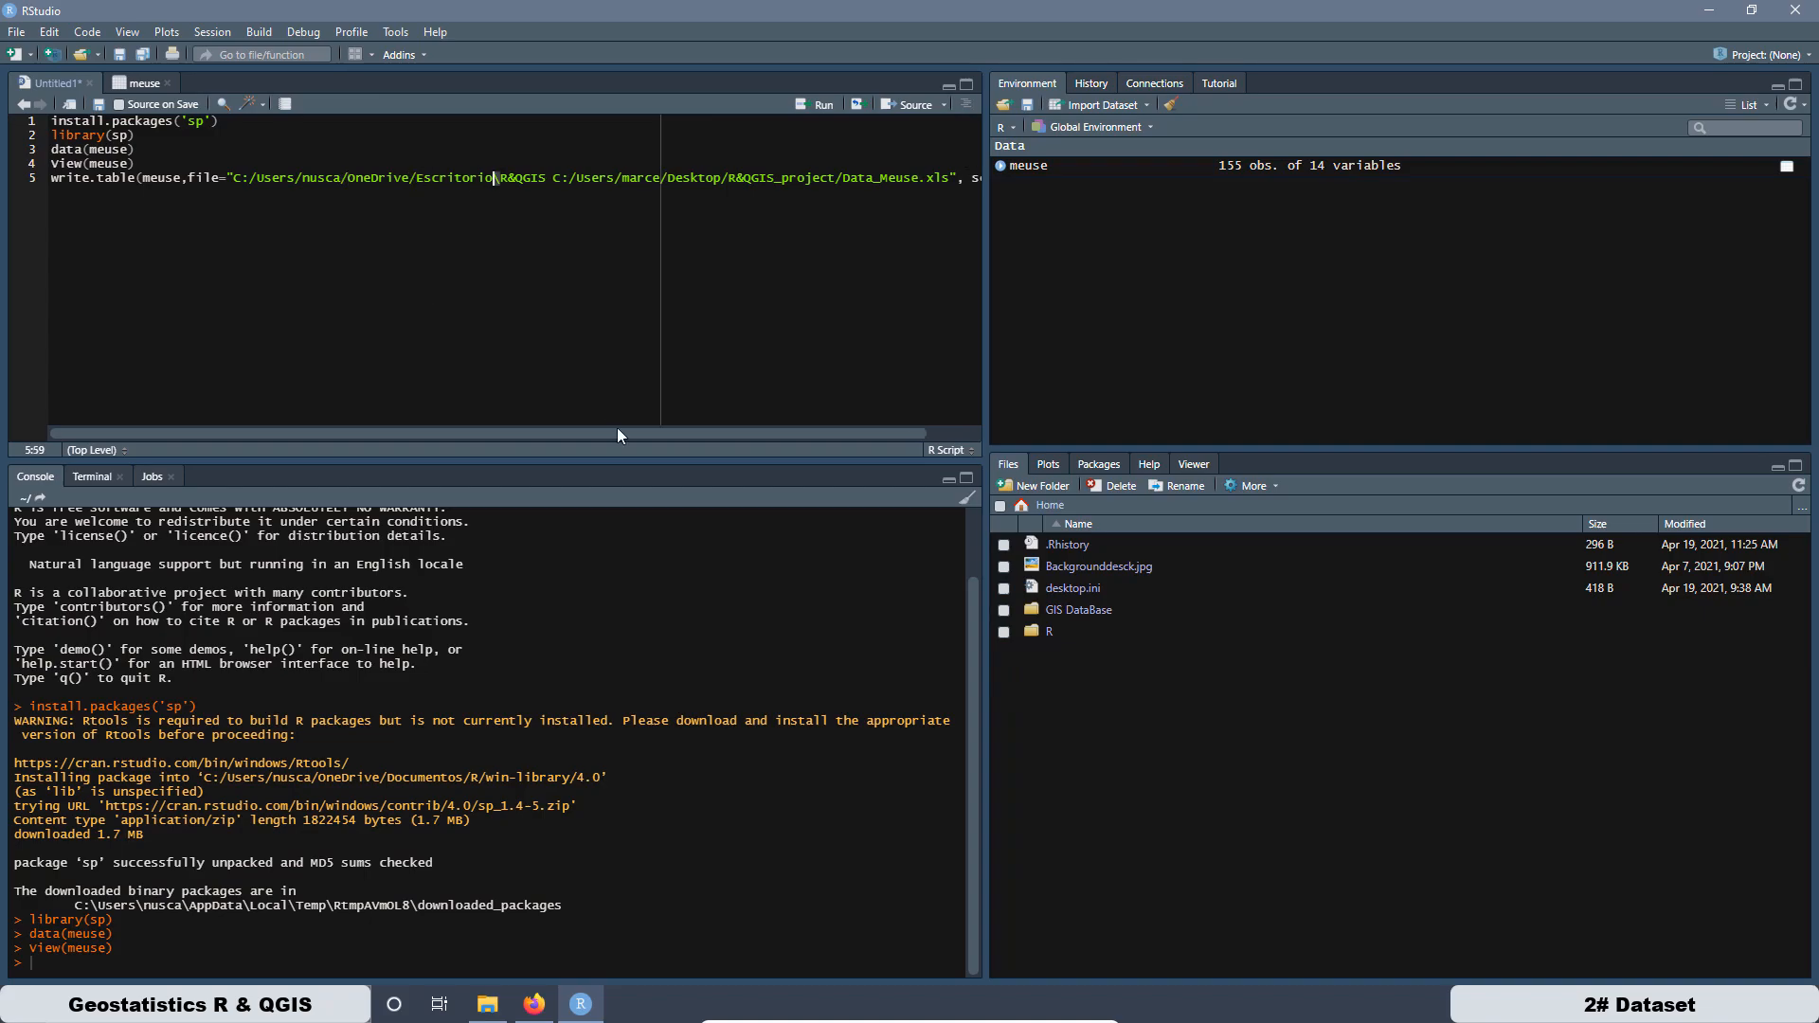
{"action": "type", "text": "/"}
Step: Move the text /Data_Meuse.xls from the end of the old path to directly after R&QGIS in the new path
{"action": "left_click_drag", "start_coordinate": [837, 178], "coordinate": [951, 178]}
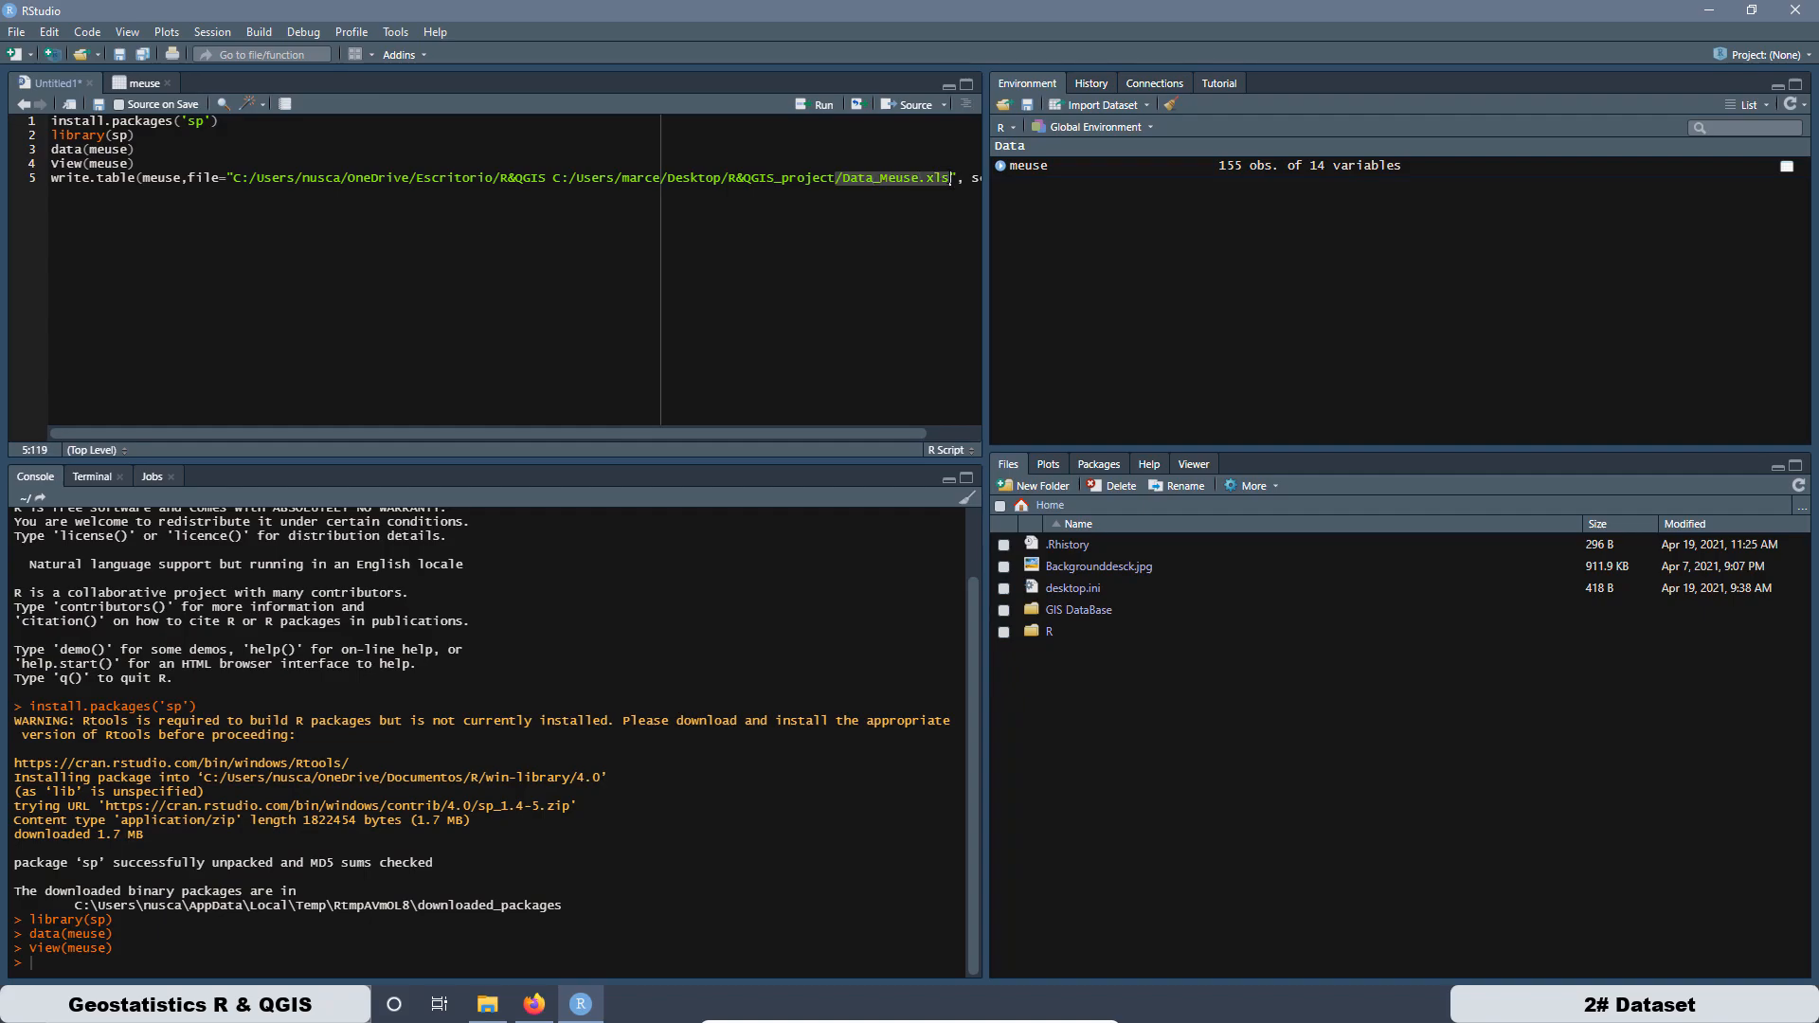
{"action": "right_click", "coordinate": [952, 178]}
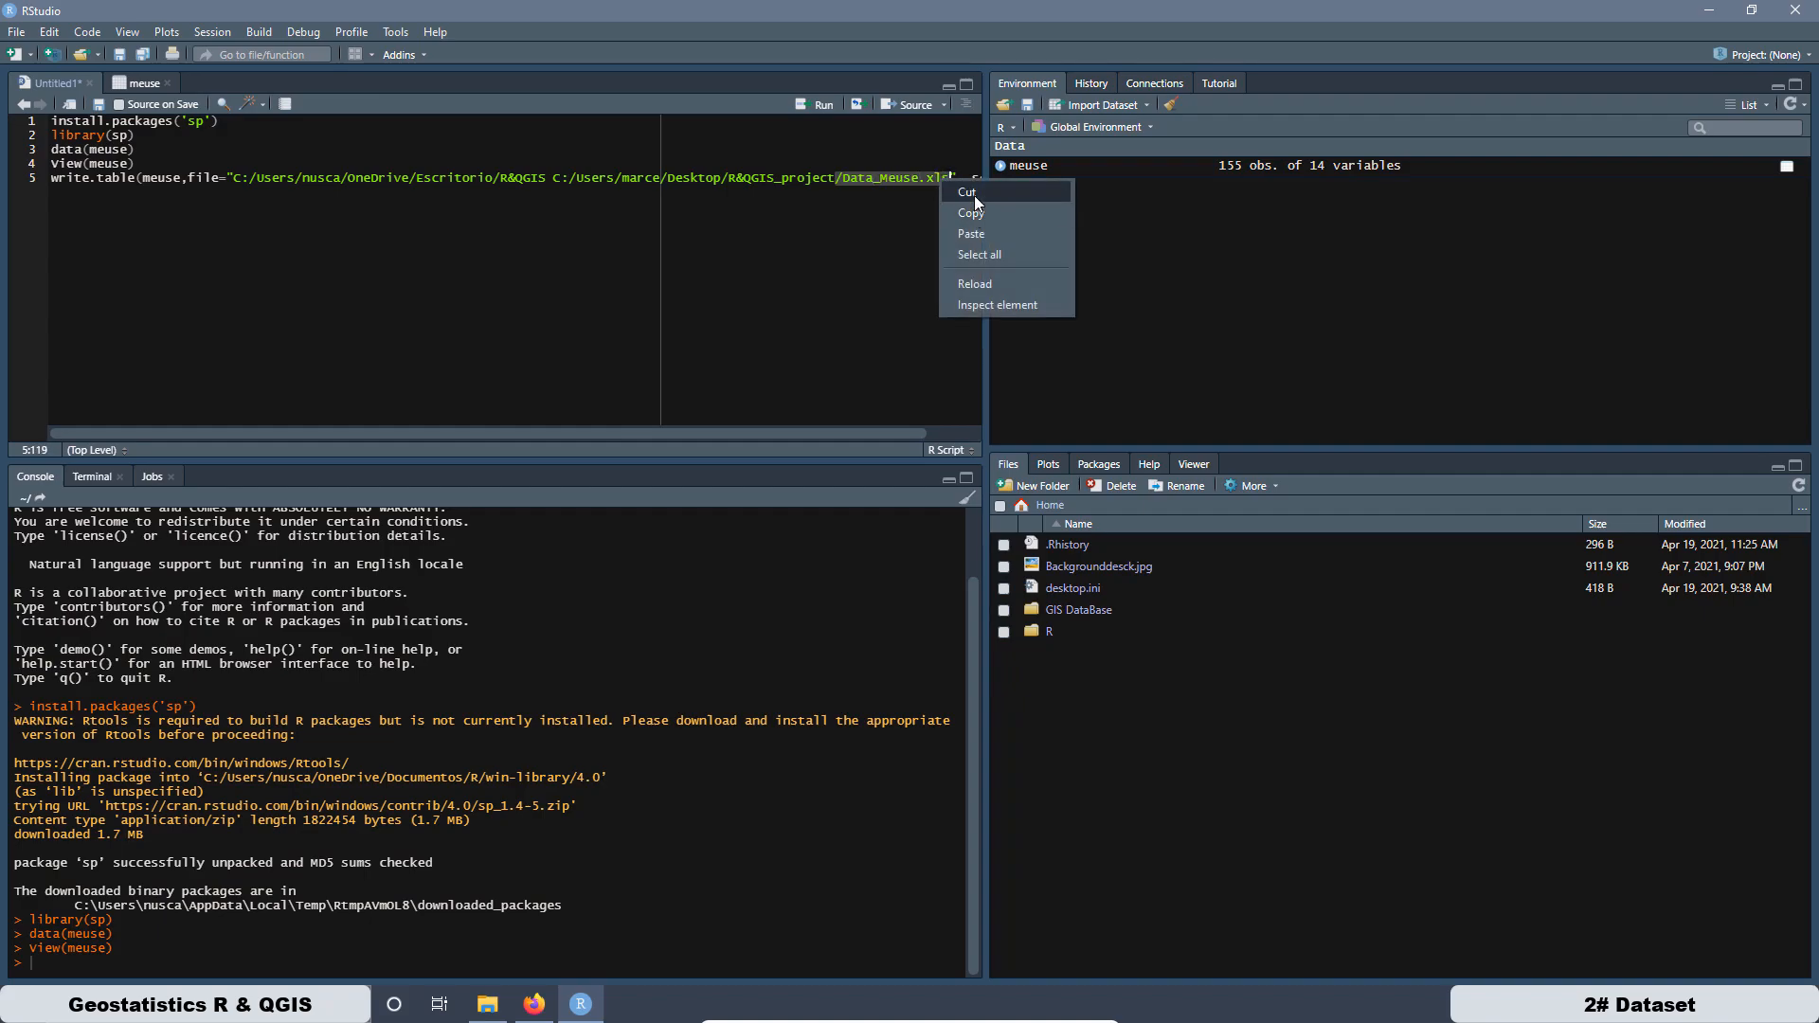
{"action": "left_click", "coordinate": [974, 193]}
{"action": "key", "text": "BackSpace"}
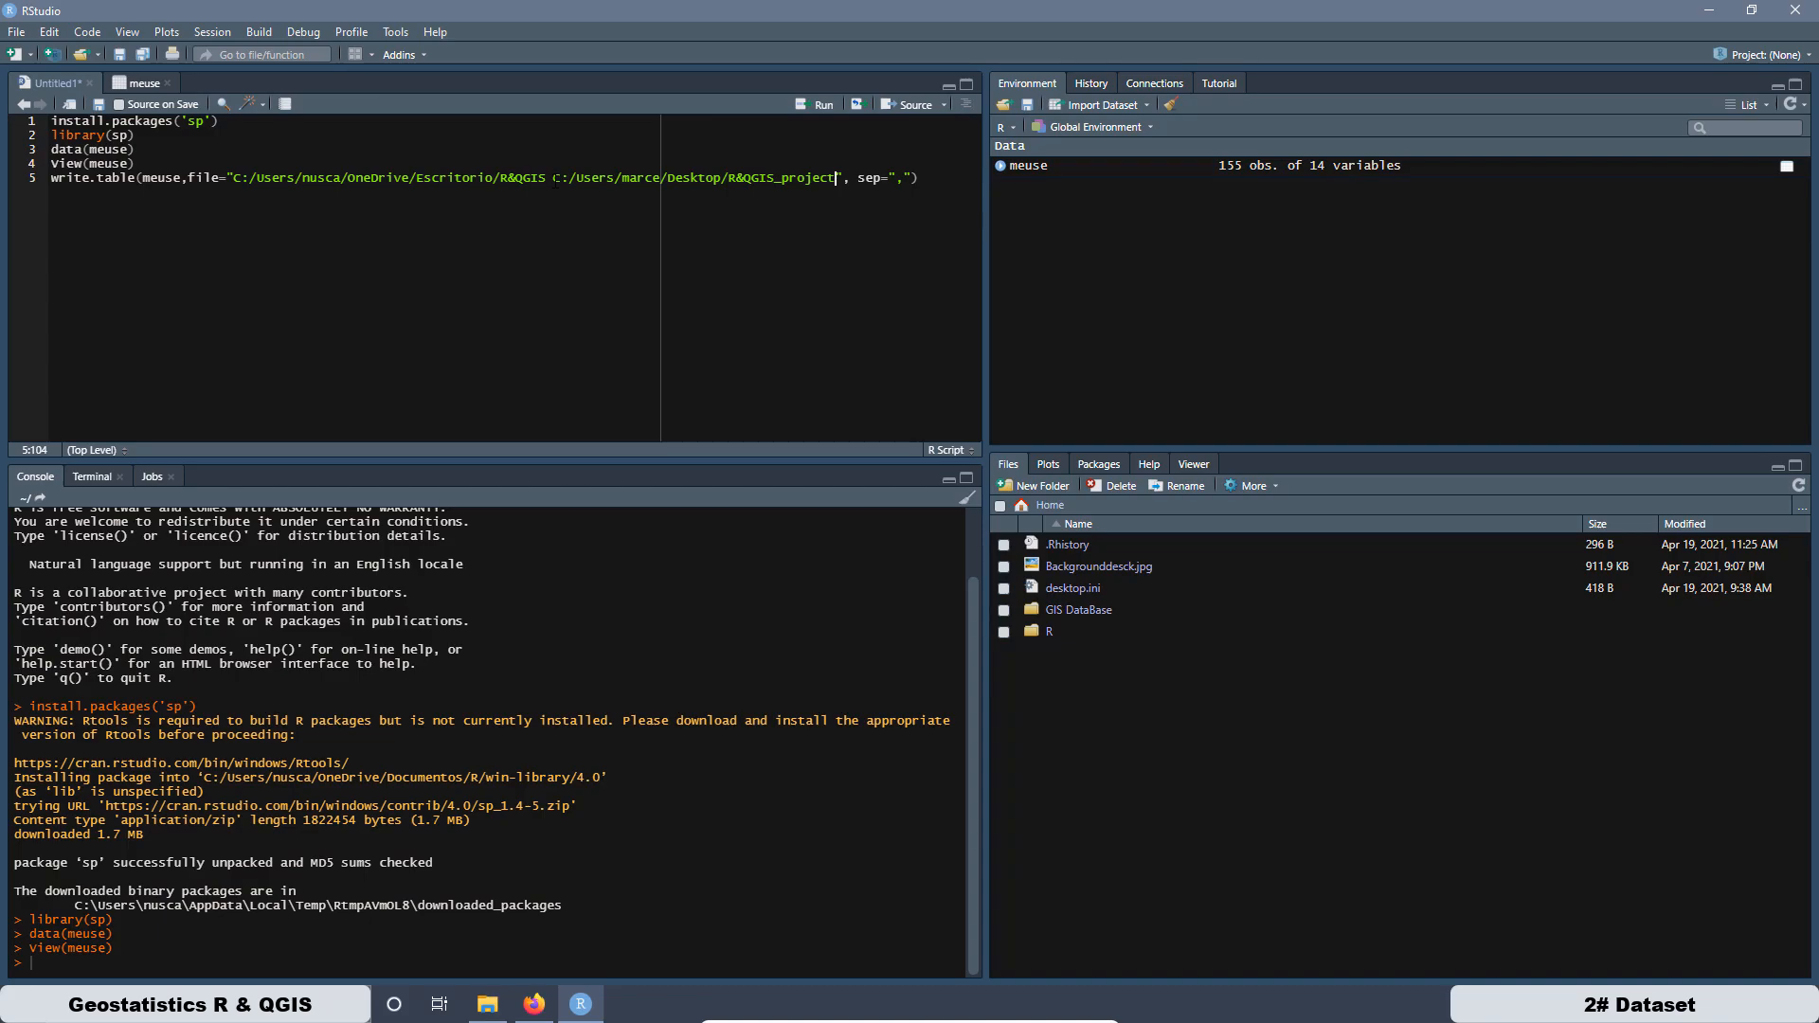
{"action": "right_click", "coordinate": [547, 178]}
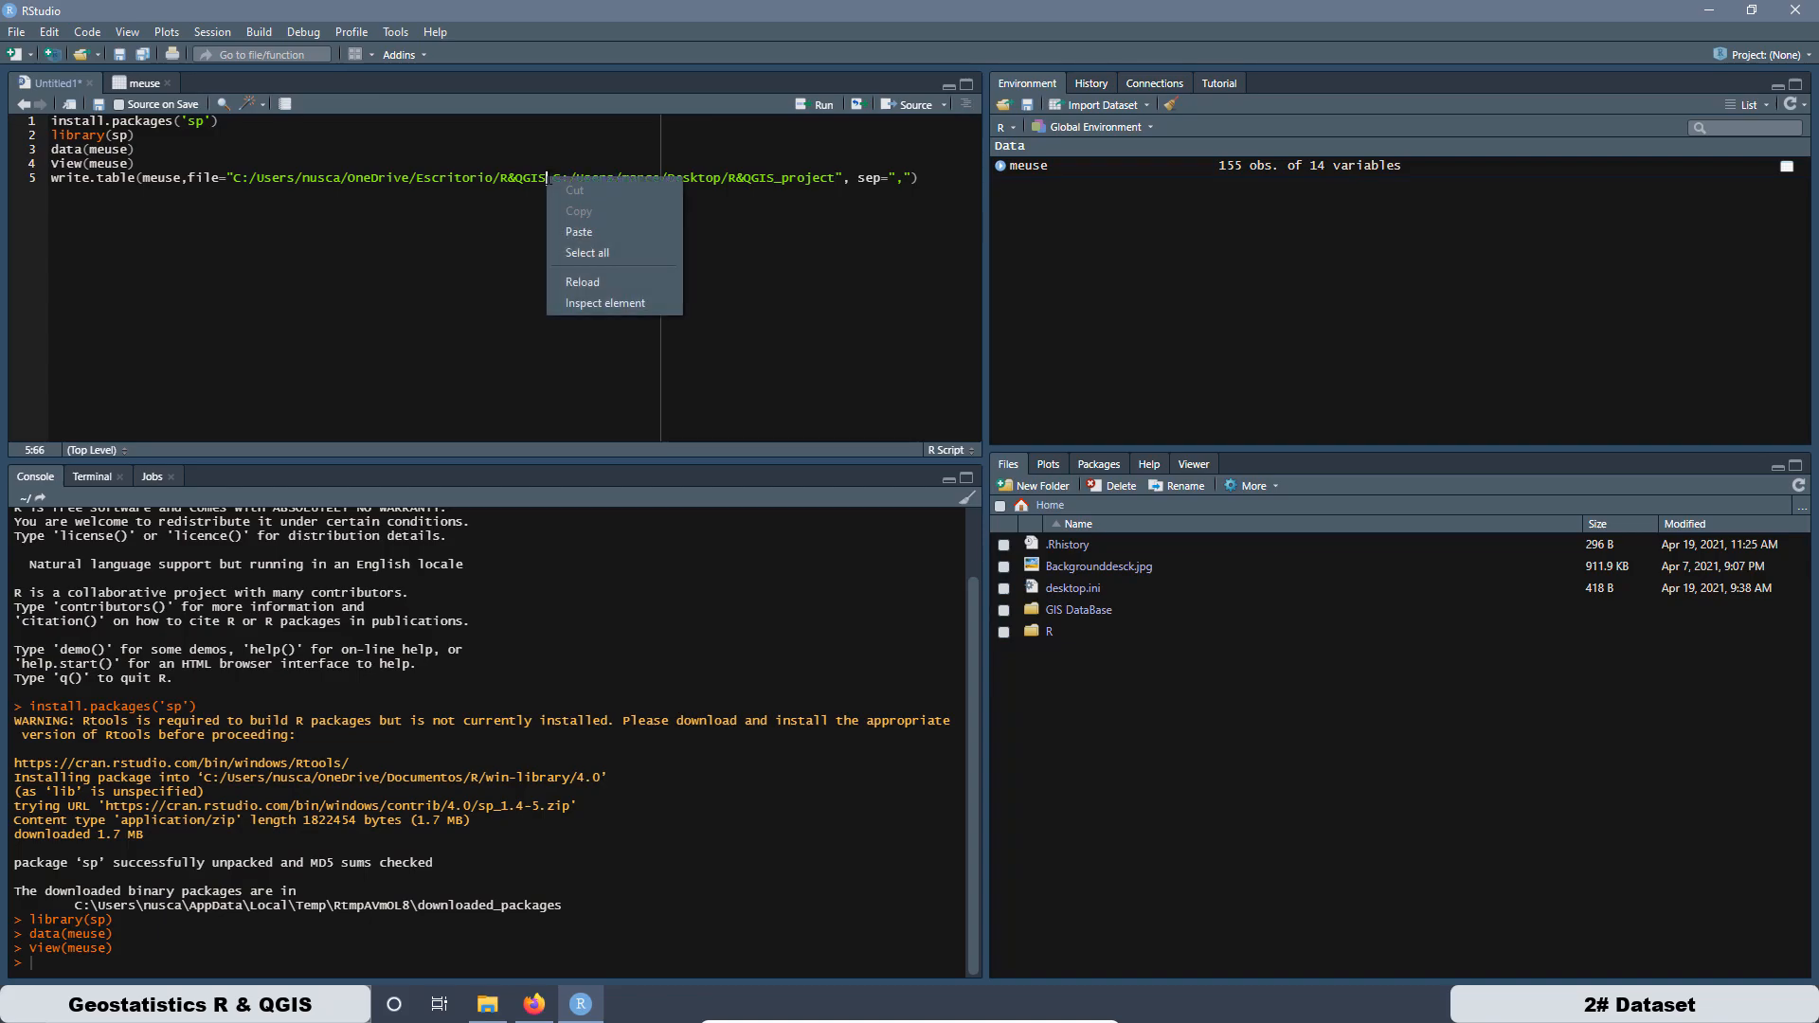
{"action": "left_click", "coordinate": [593, 235]}
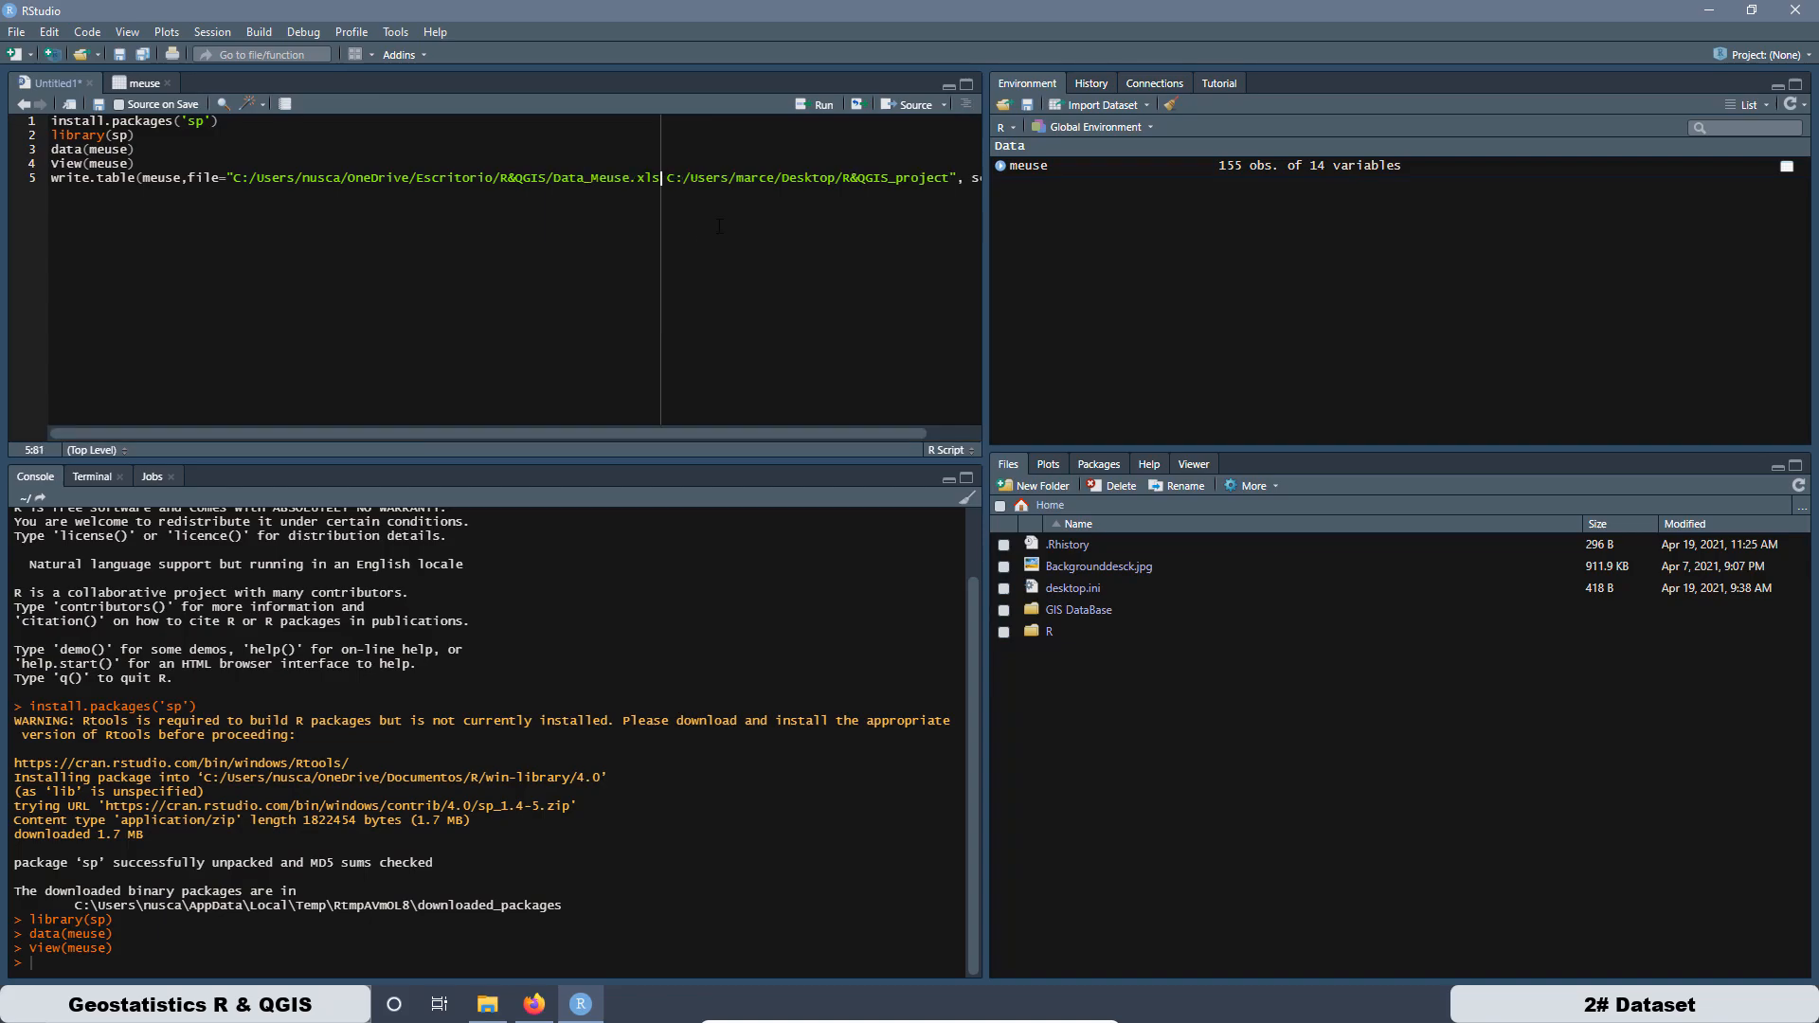
Step: Delete the old R&QGIS_project folder path and the leftover space from the file argument of write.table
{"action": "left_click_drag", "start_coordinate": [952, 178], "coordinate": [777, 178]}
{"action": "left_click", "coordinate": [874, 178]}
{"action": "left_click_drag", "start_coordinate": [951, 178], "coordinate": [668, 179]}
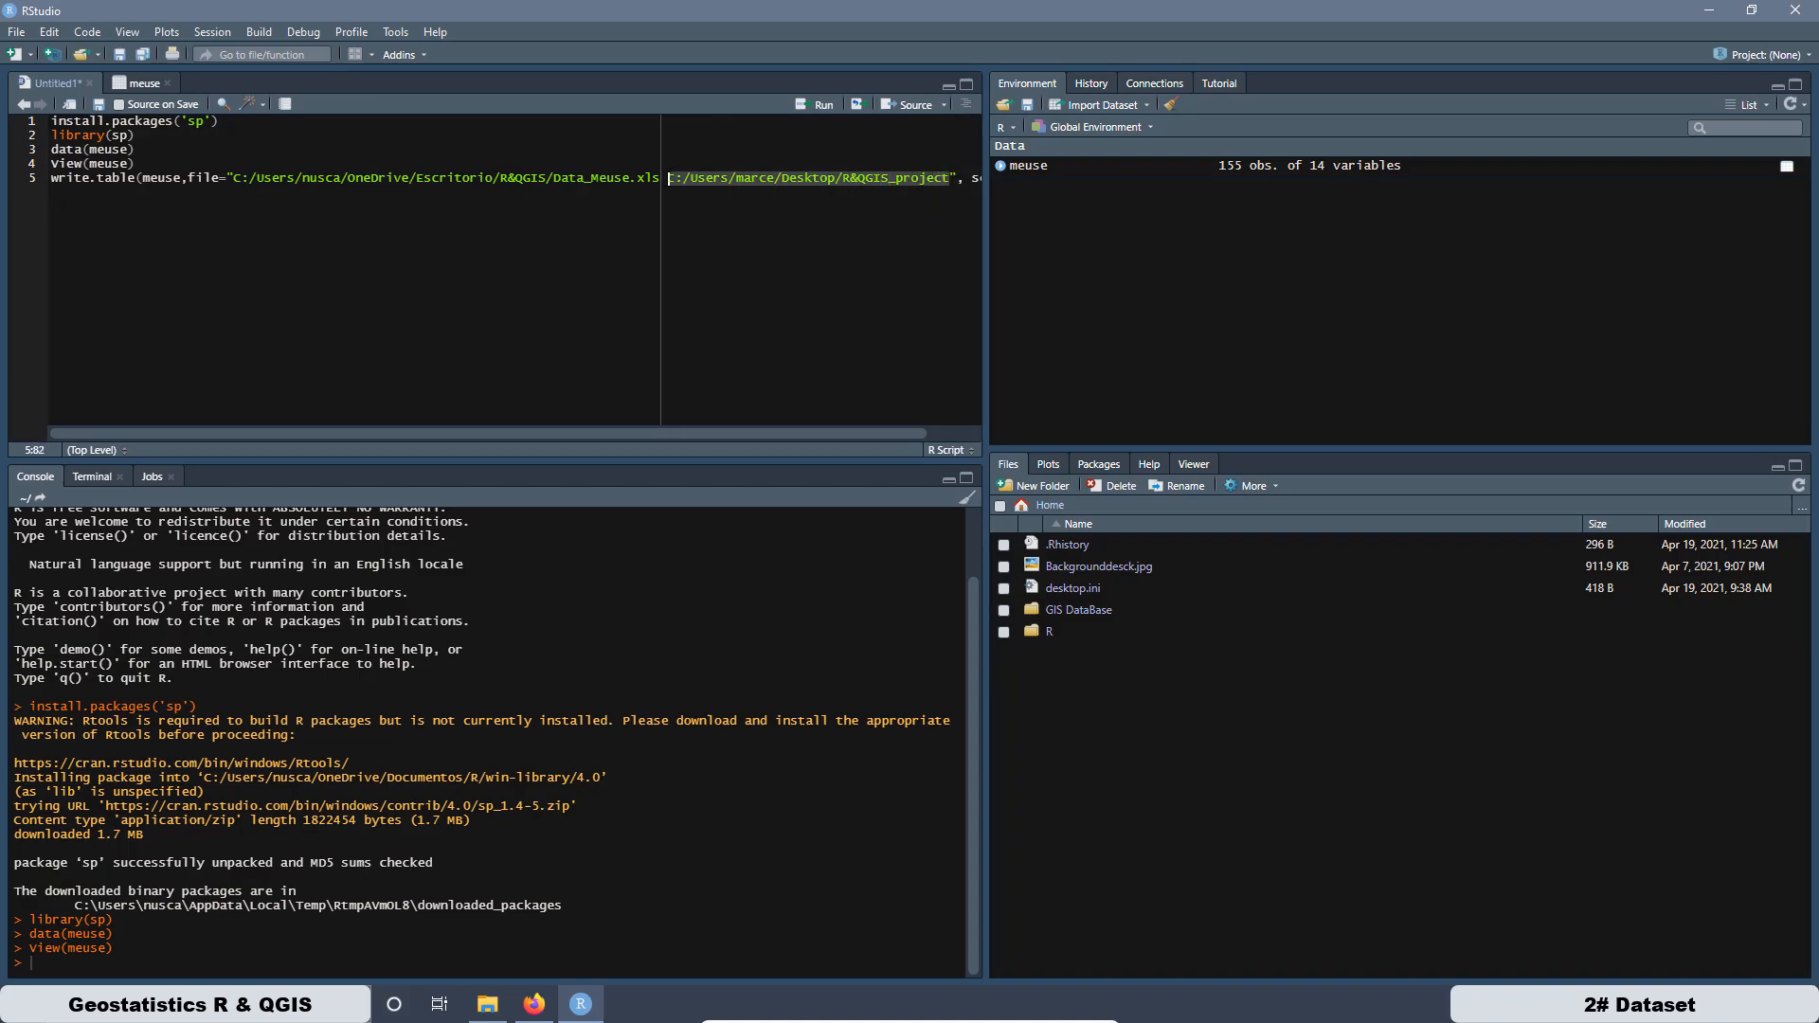
{"action": "key", "text": "BackSpace"}
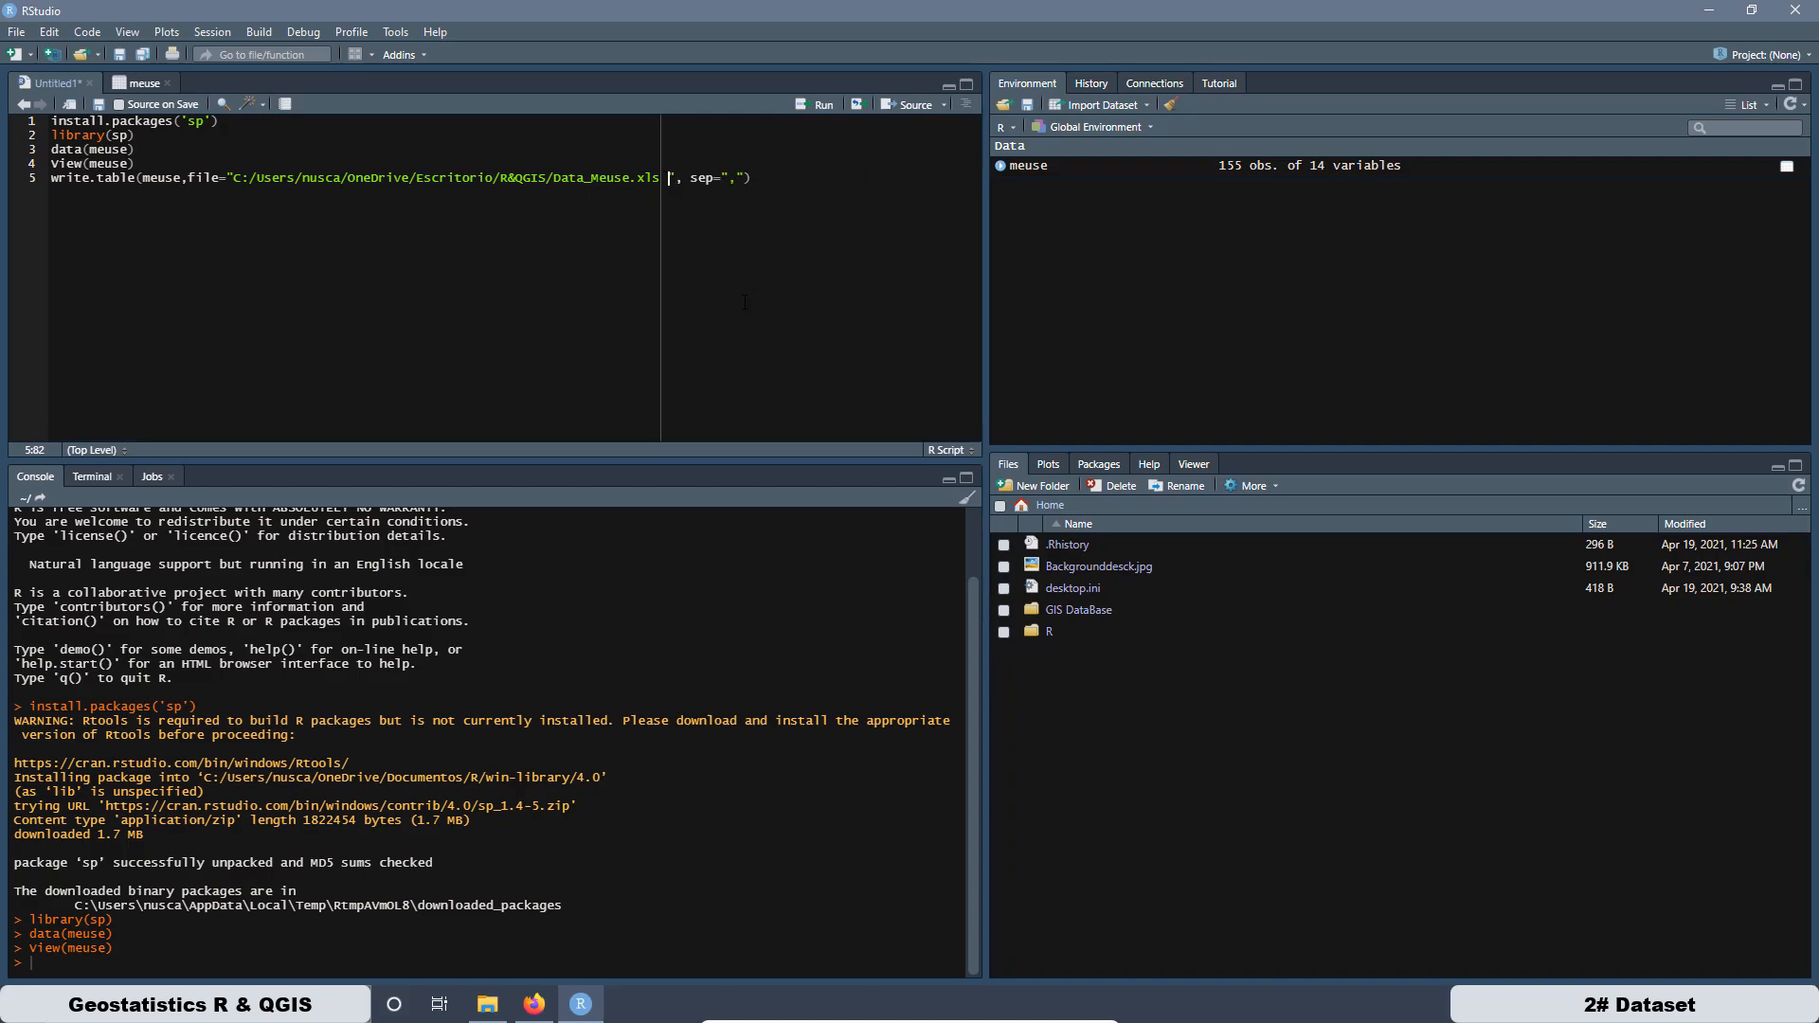
{"action": "key", "text": "BackSpace"}
{"action": "left_click", "coordinate": [748, 179]}
Step: Open the R&QGIS folder from the desktop, return to RStudio and run the write.table line to export meuse
{"action": "left_click", "coordinate": [1709, 11]}
{"action": "double_click", "coordinate": [397, 223]}
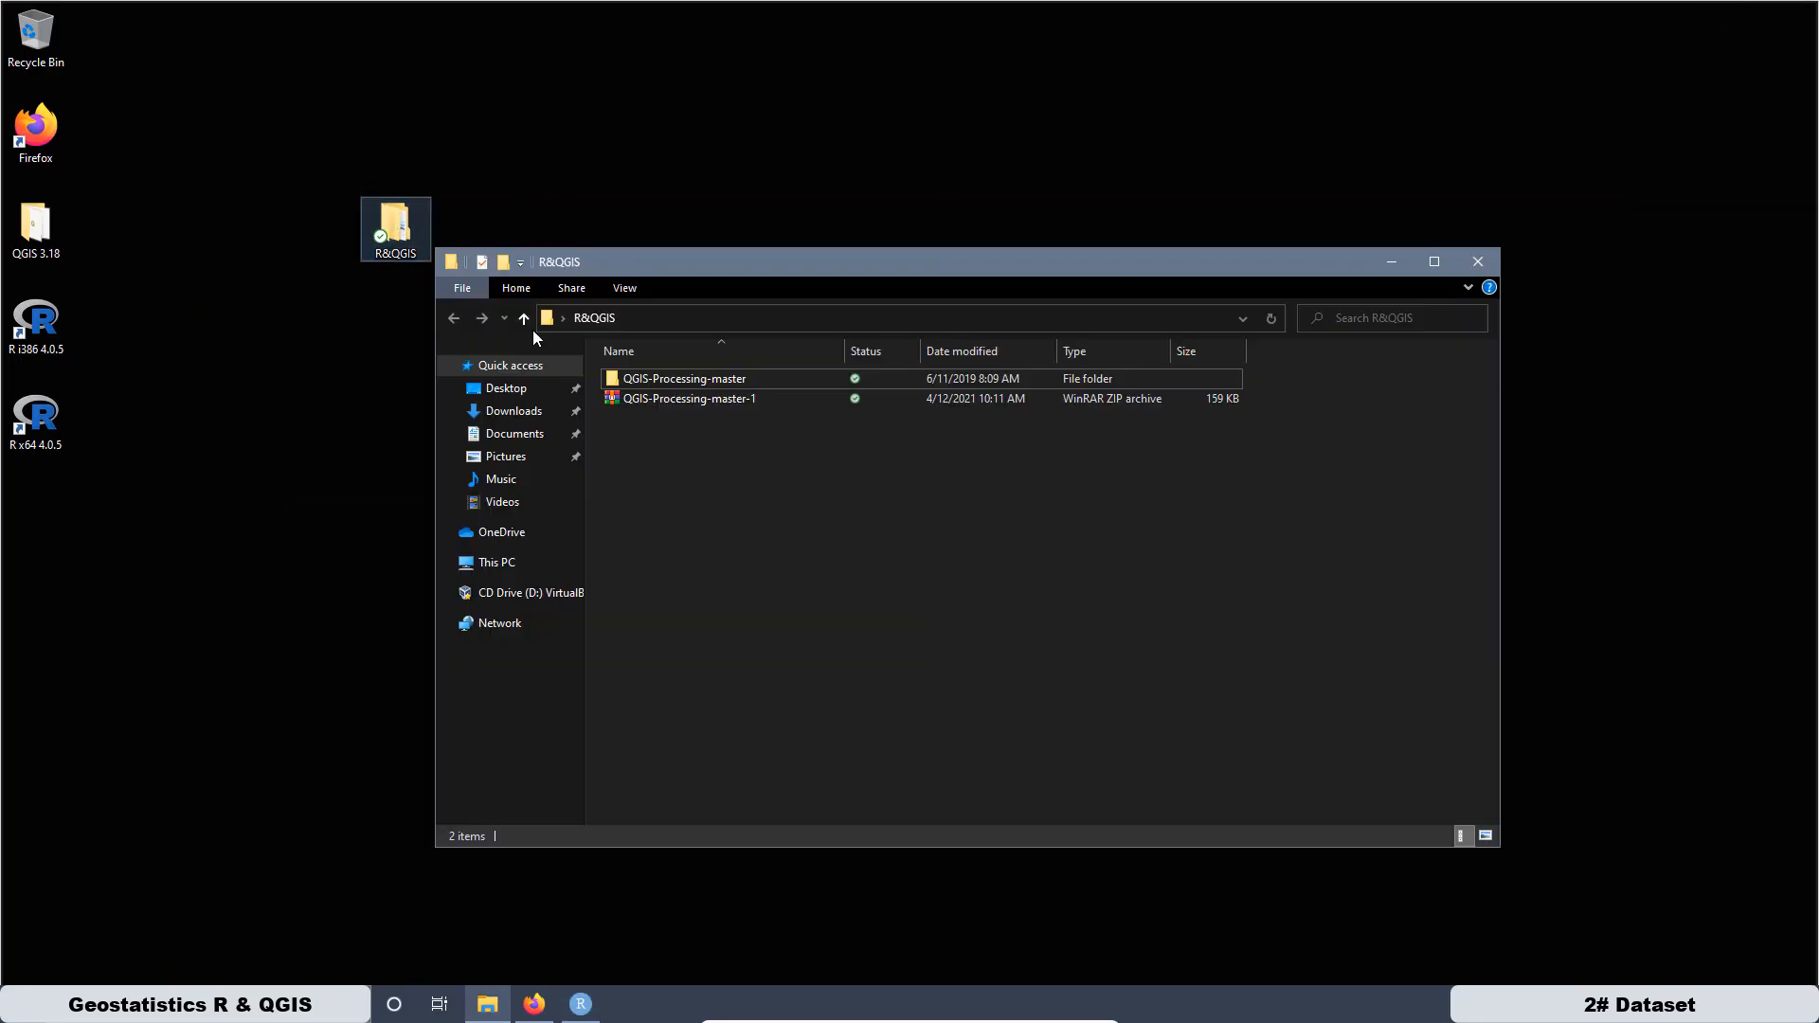
{"action": "left_click", "coordinate": [590, 1008]}
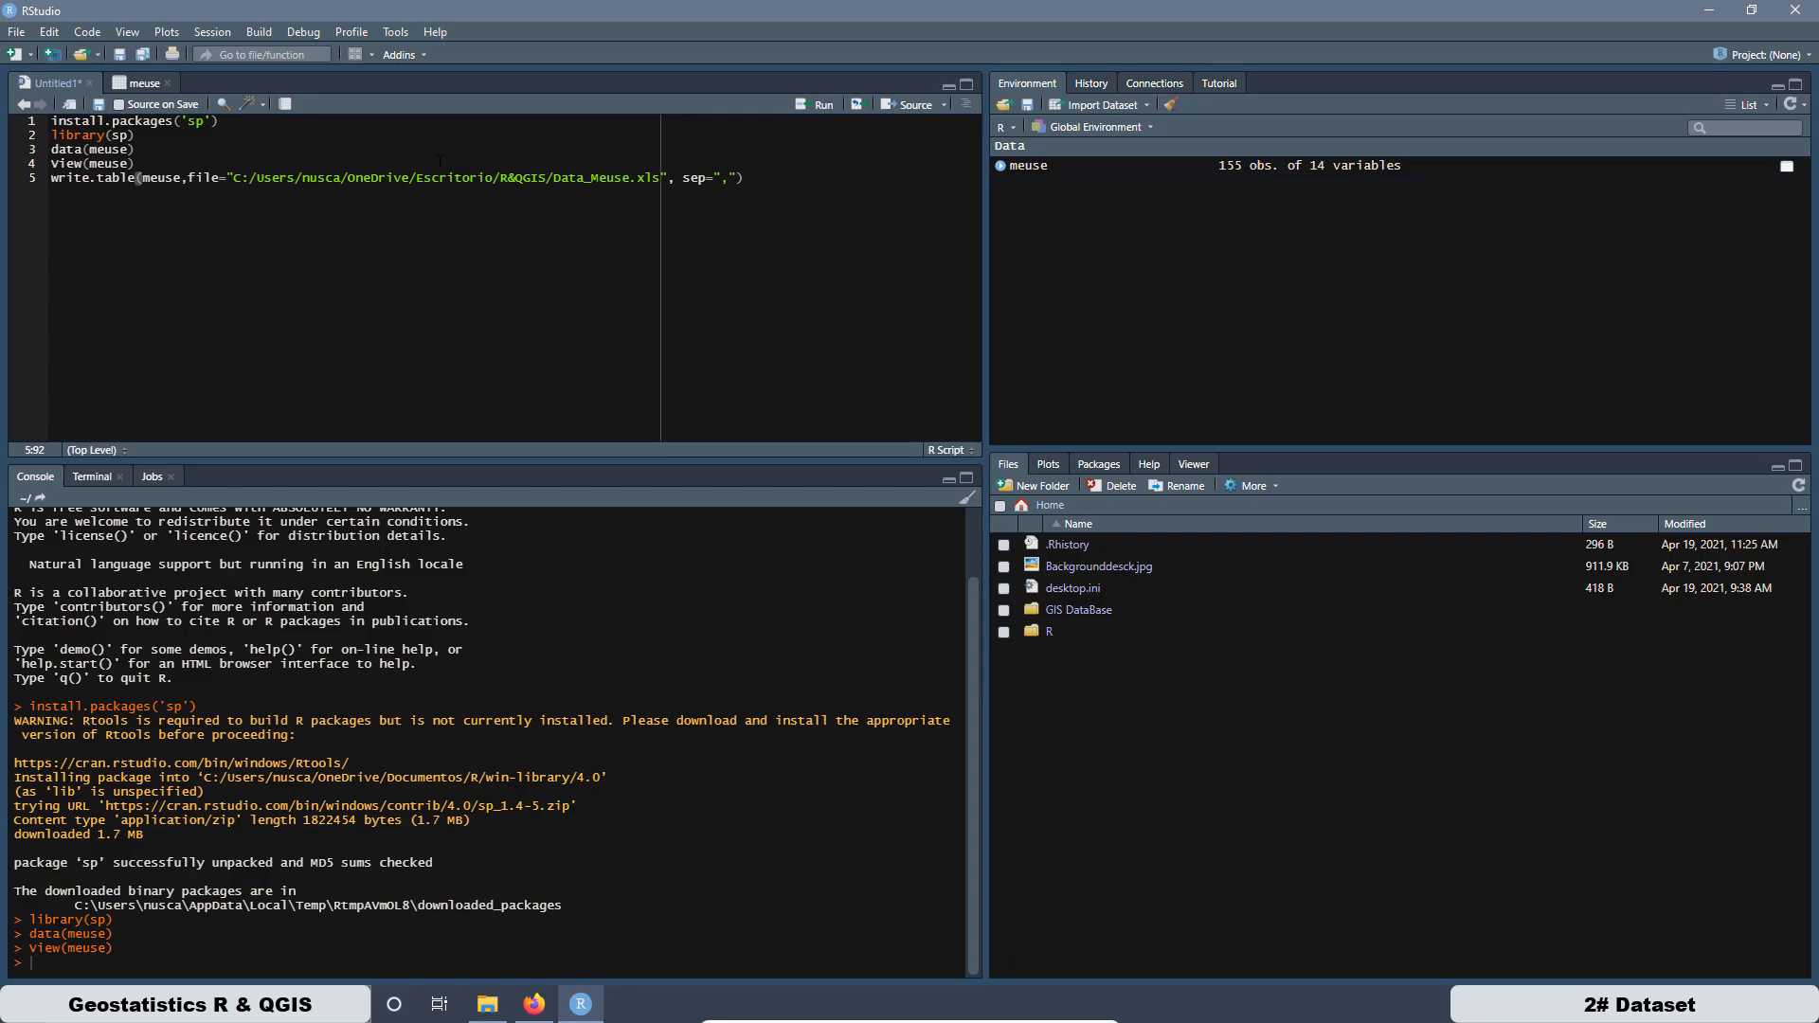
{"action": "left_click", "coordinate": [804, 105]}
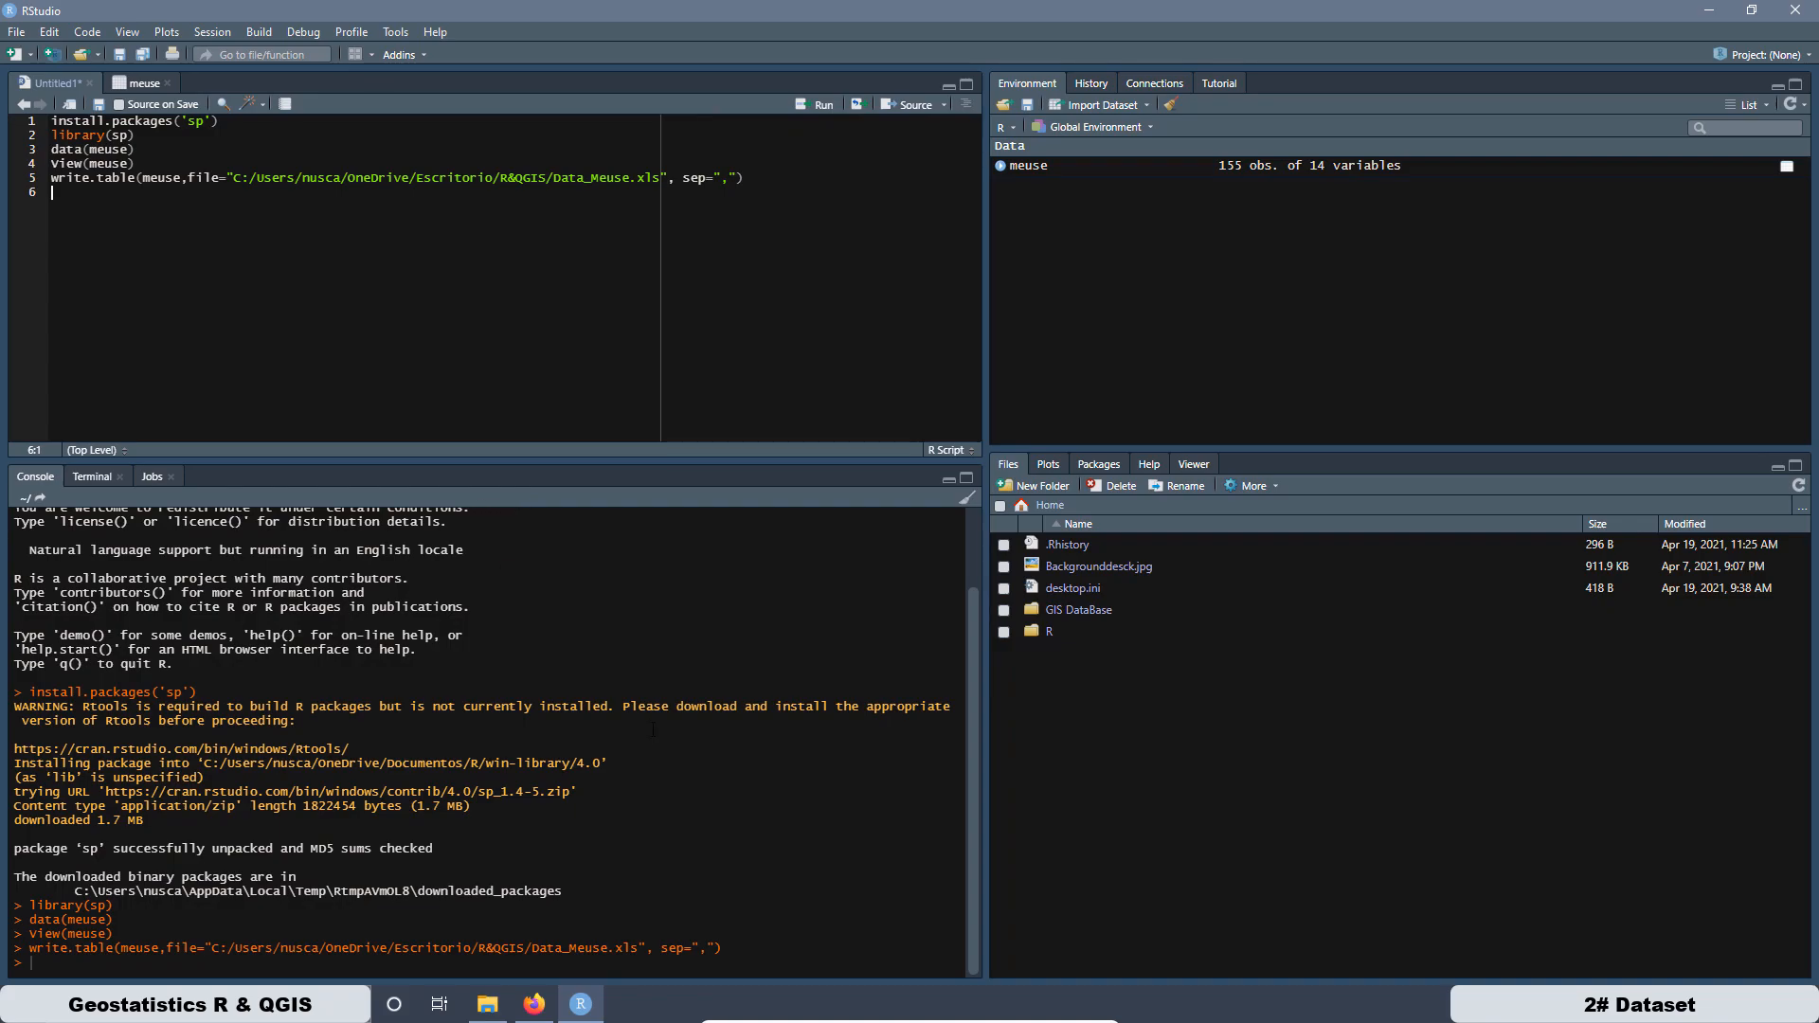
Step: Check the R&QGIS folder for the exported Data_Meuse.xls file and minimize the folder window
{"action": "left_click", "coordinate": [487, 1003]}
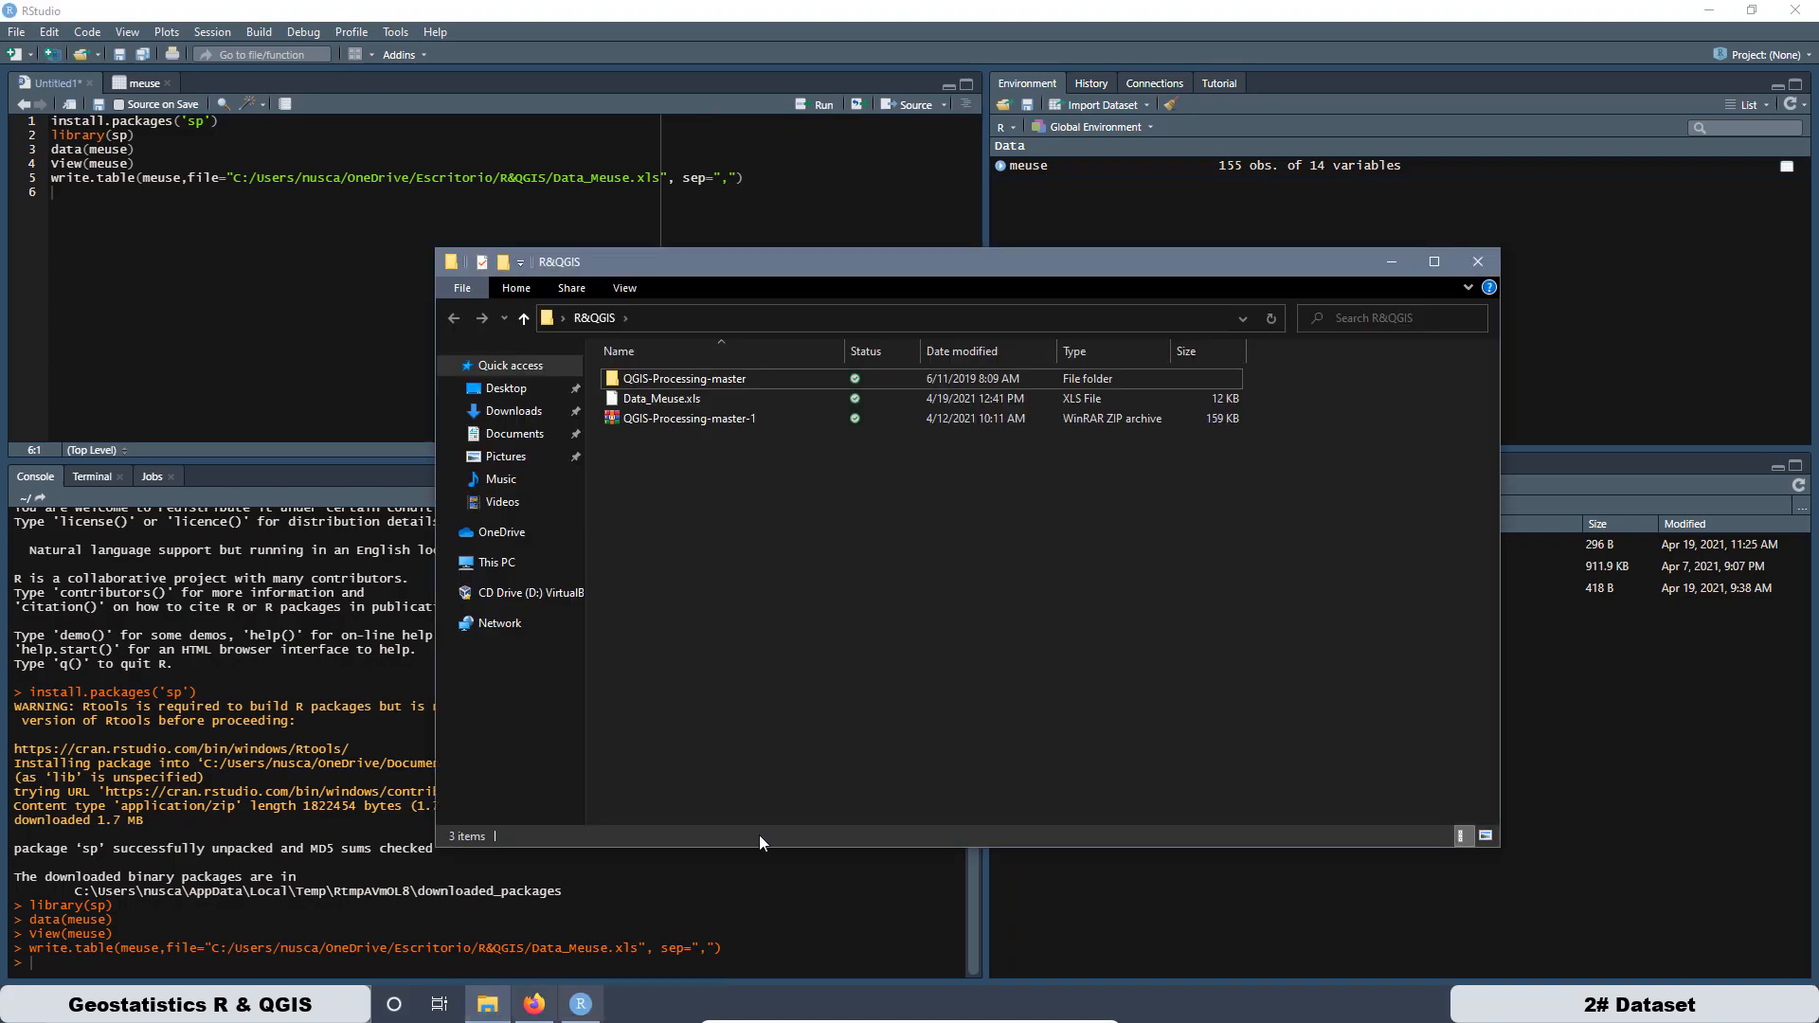
{"action": "left_click", "coordinate": [663, 406]}
{"action": "left_click_drag", "start_coordinate": [661, 400], "coordinate": [691, 573]}
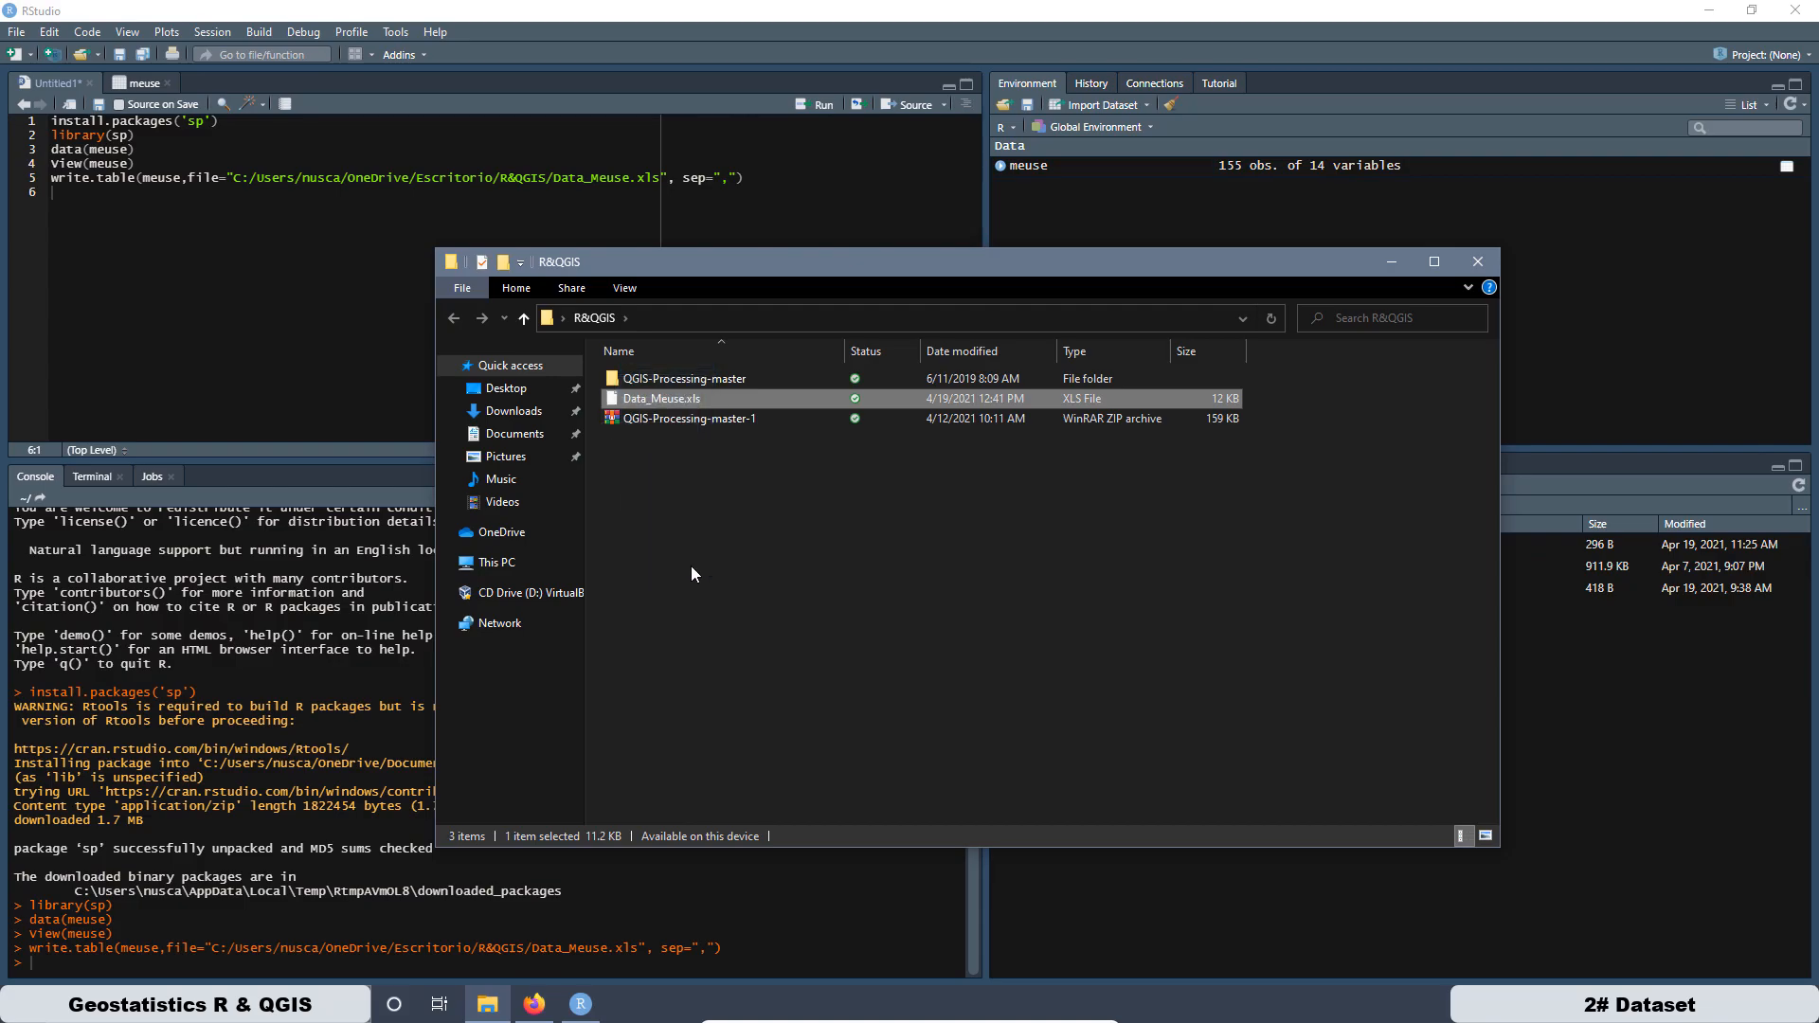
{"action": "left_click", "coordinate": [679, 517]}
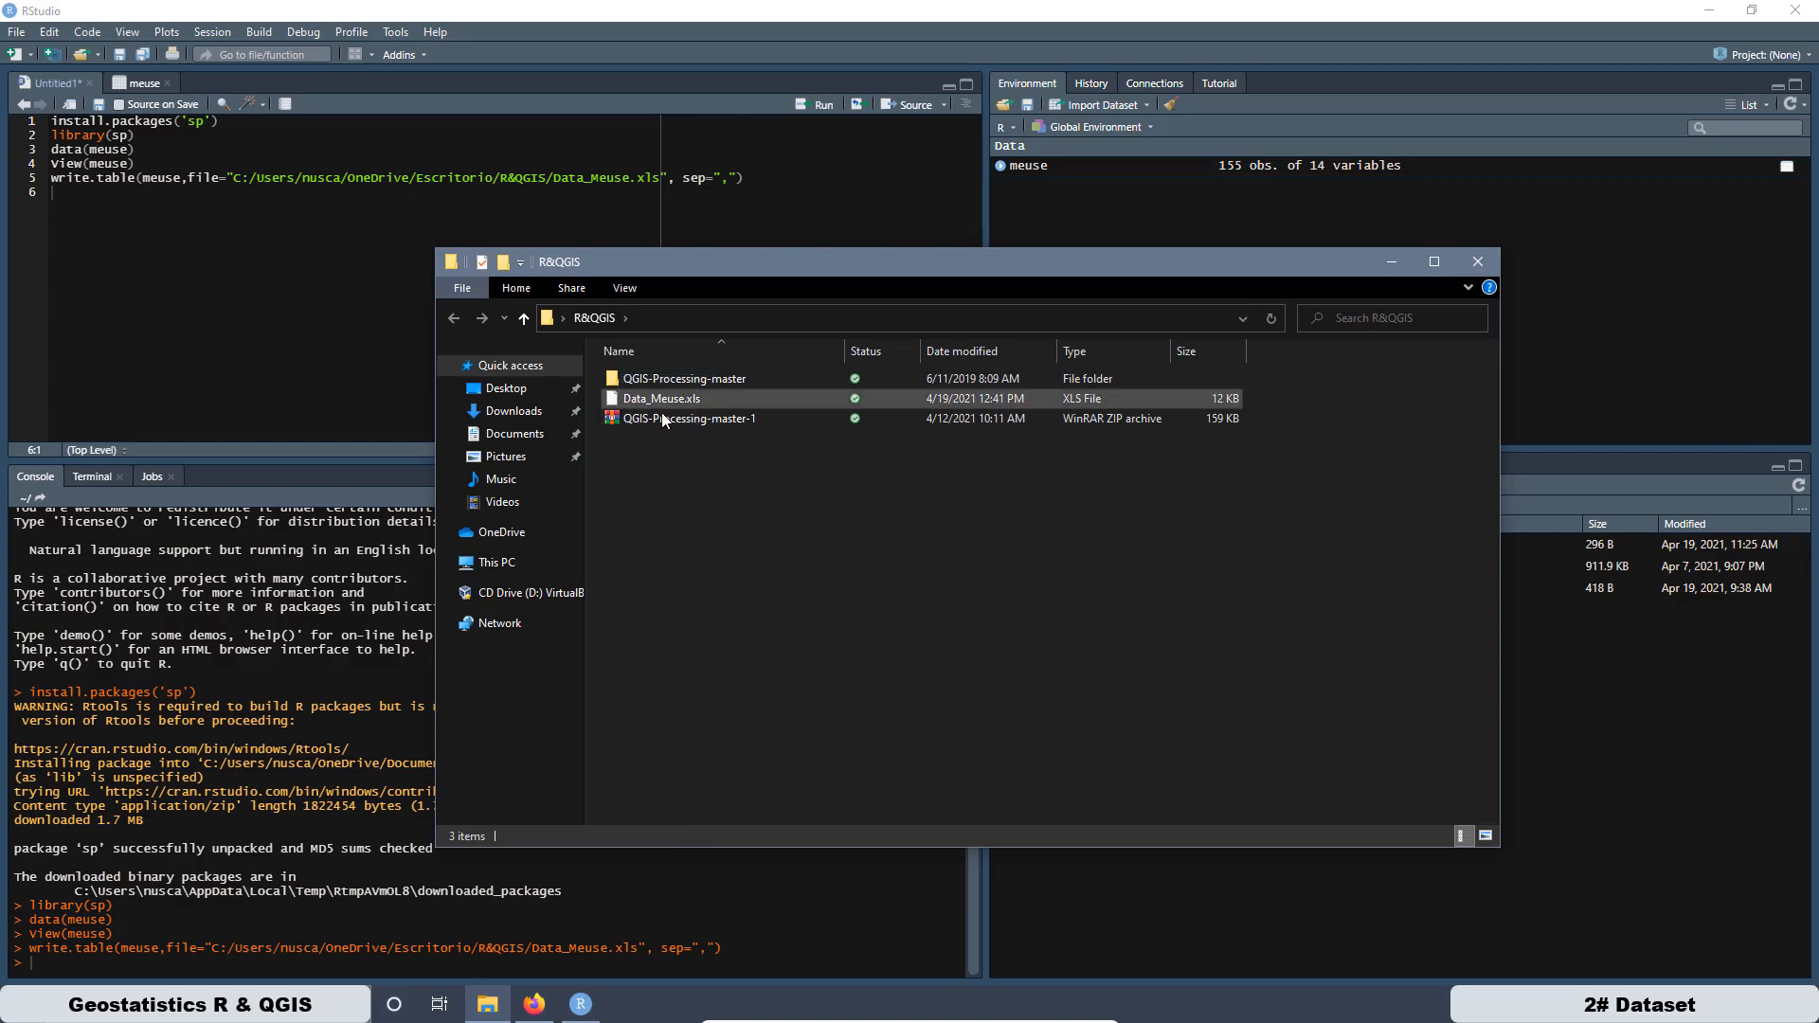
{"action": "left_click", "coordinate": [1382, 264]}
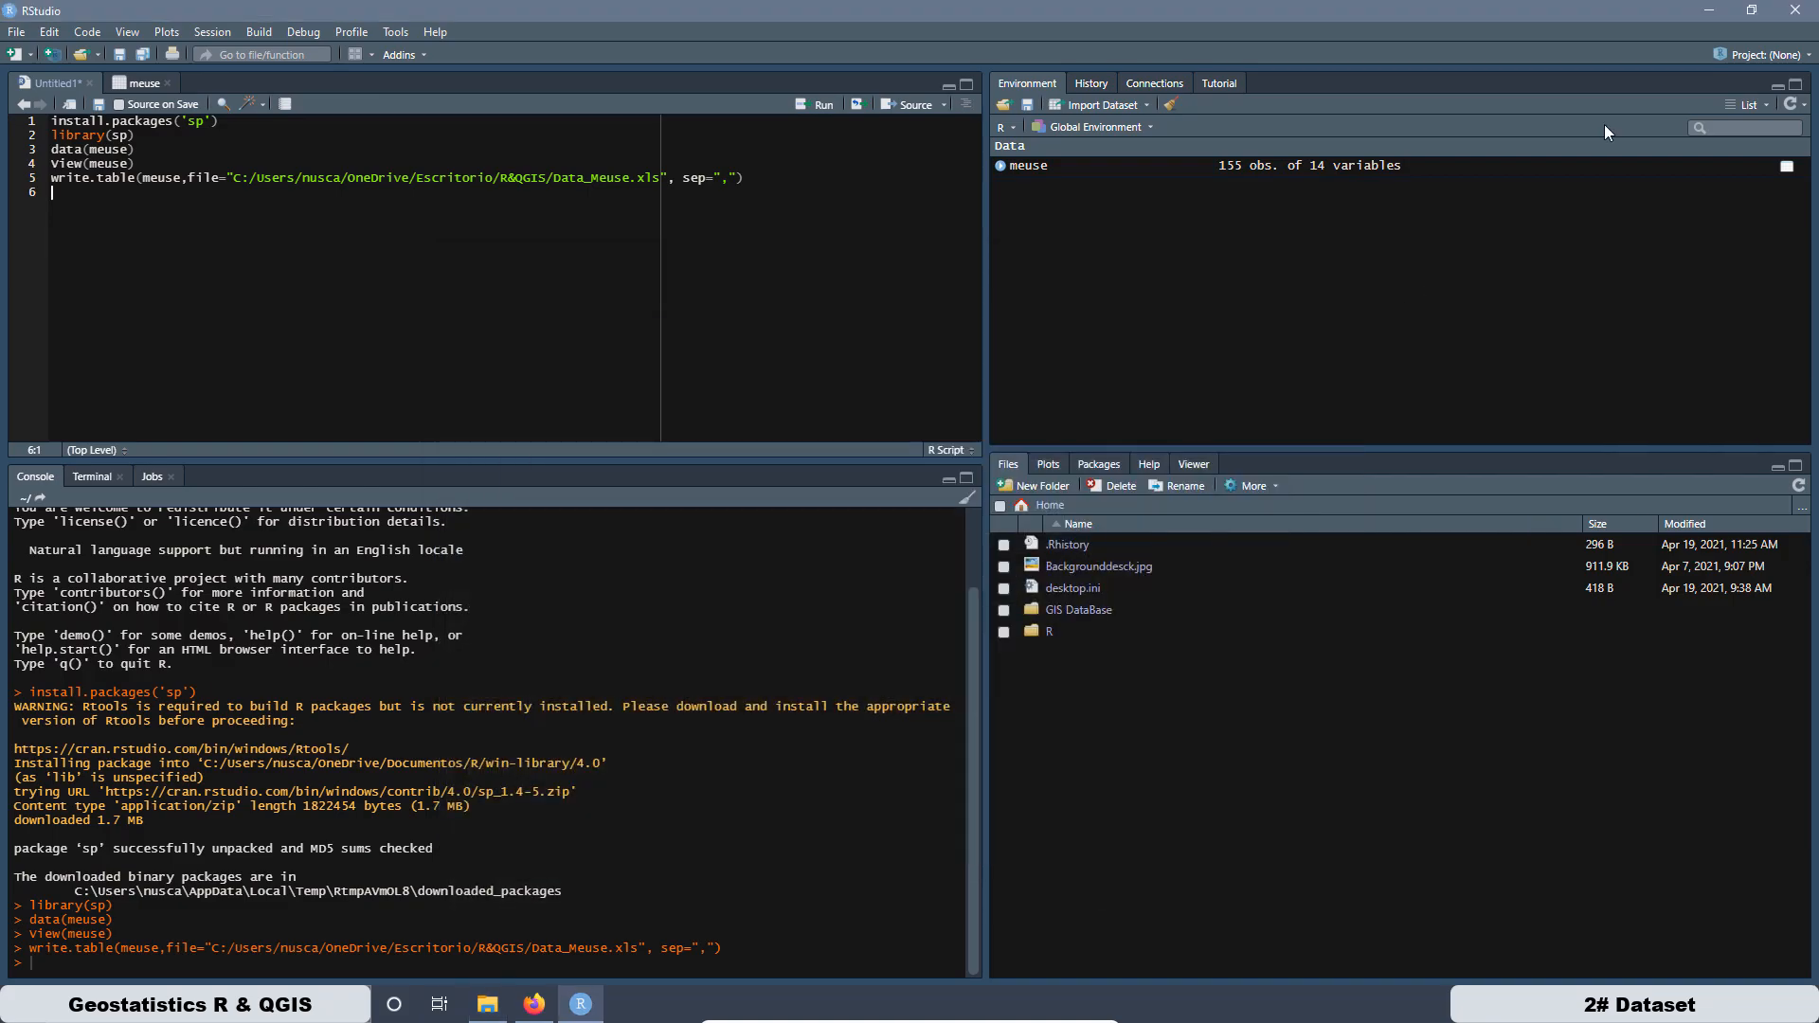
Step: Switch to Firefox, go to the Resources page of giscourse.online and open its Open Office link
{"action": "left_click", "coordinate": [1710, 11]}
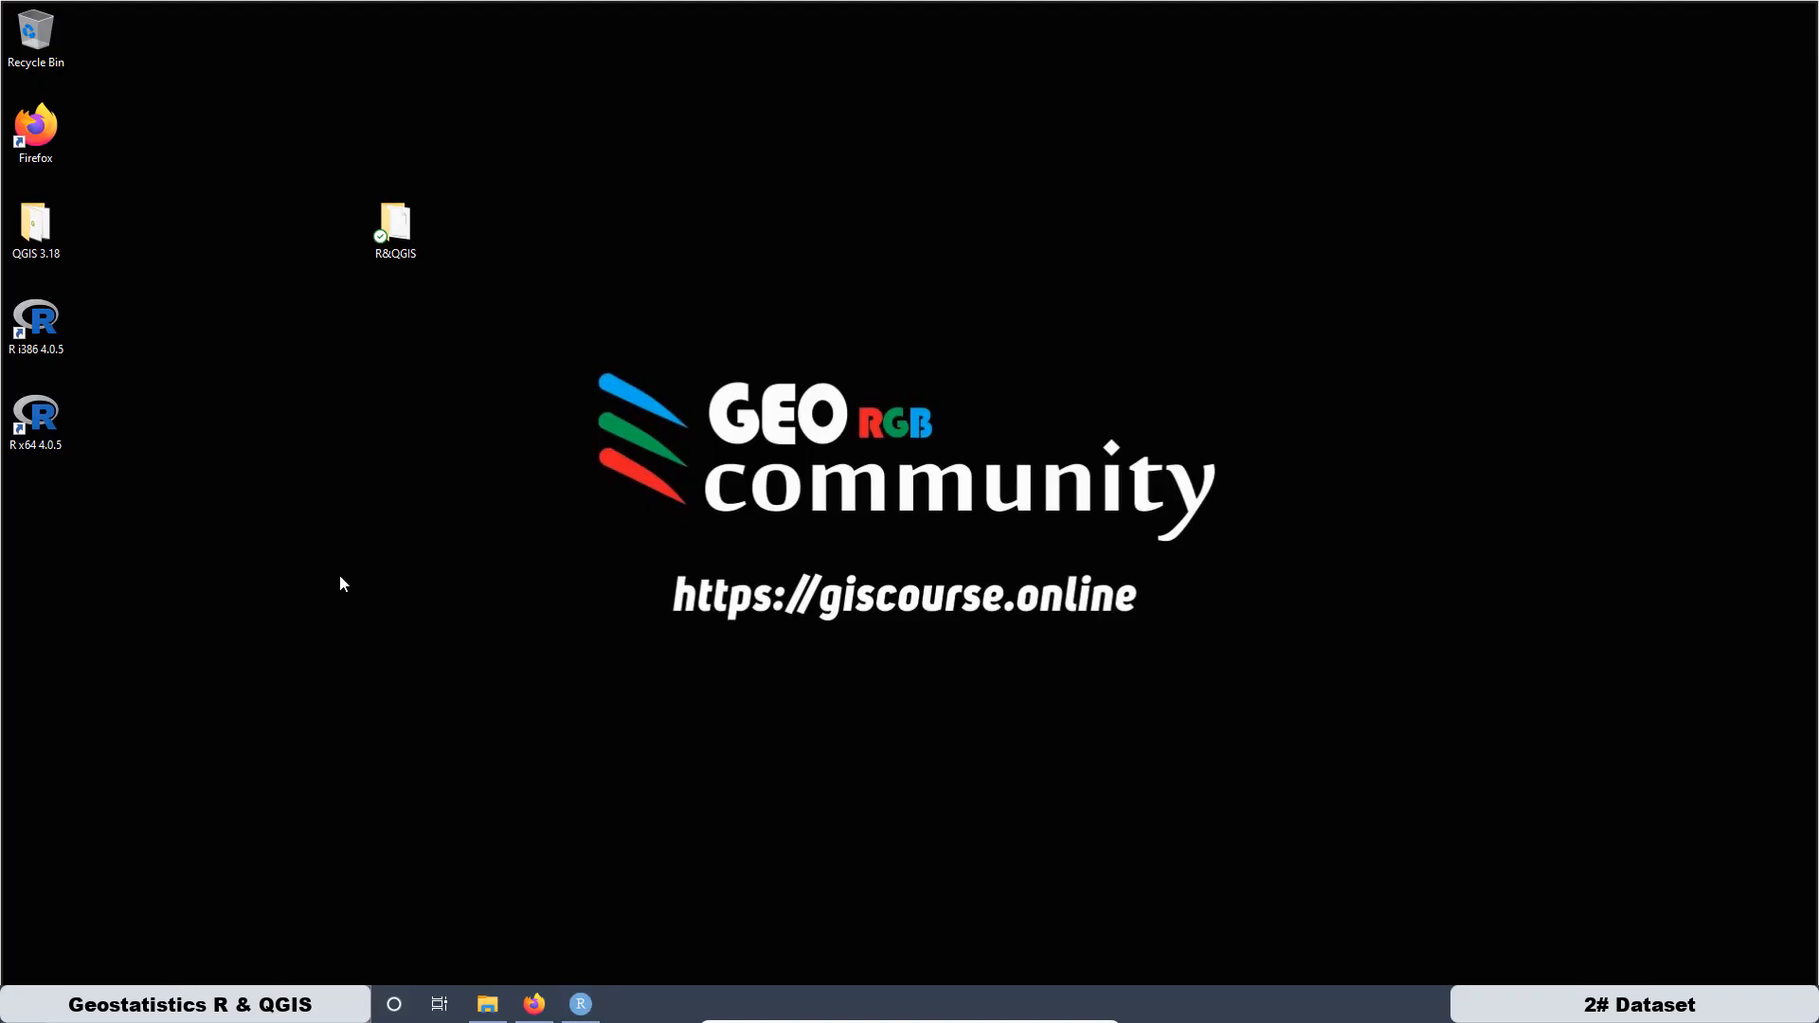
{"action": "left_click", "coordinate": [535, 1006]}
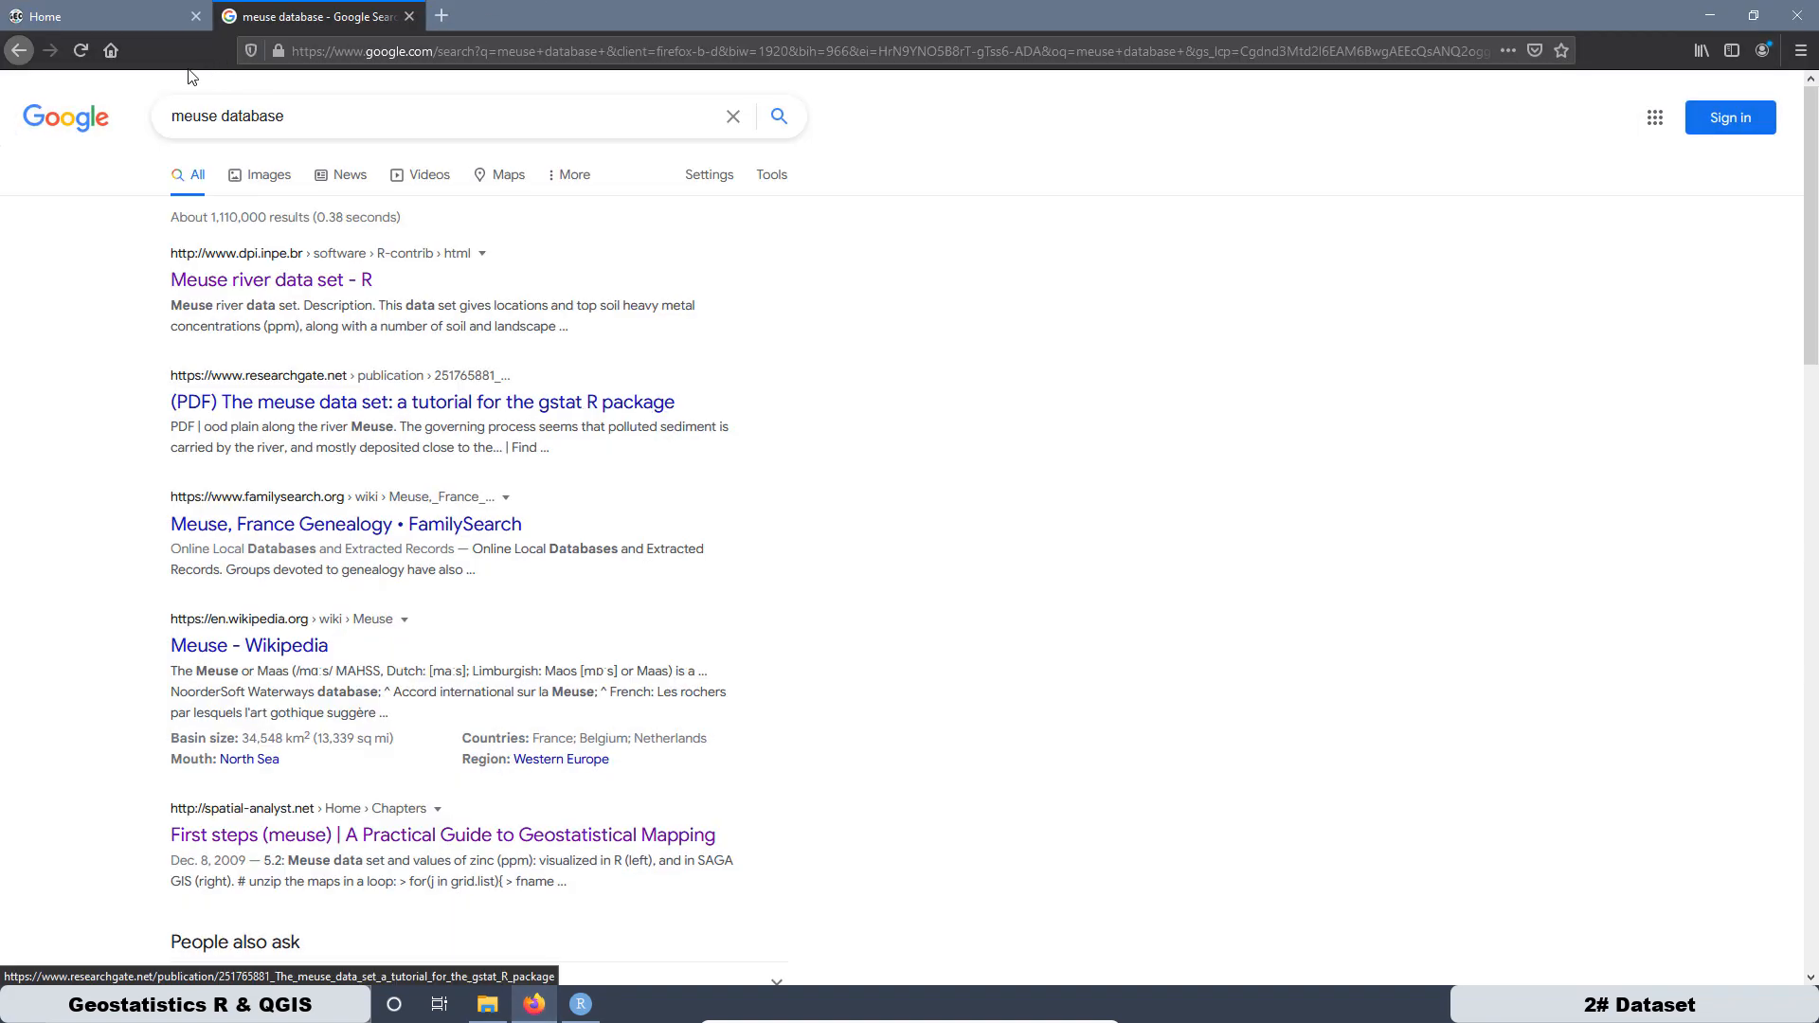
{"action": "left_click", "coordinate": [81, 26]}
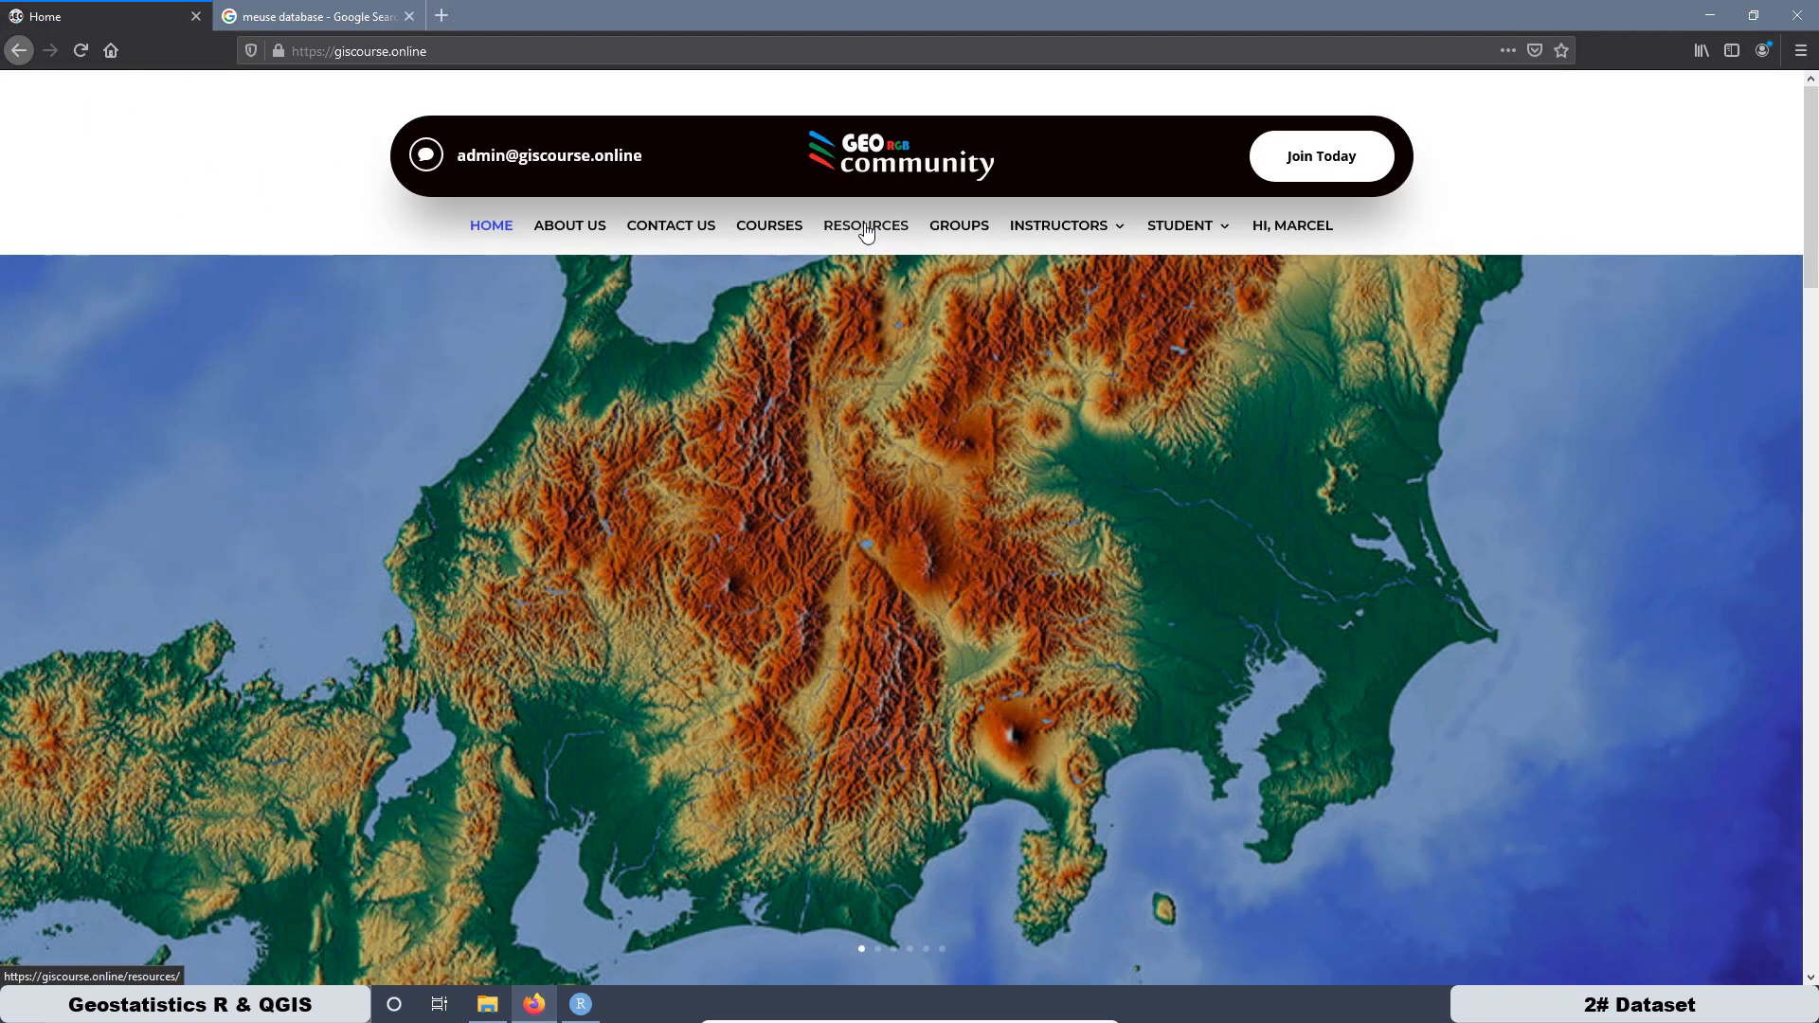
{"action": "left_click", "coordinate": [866, 227]}
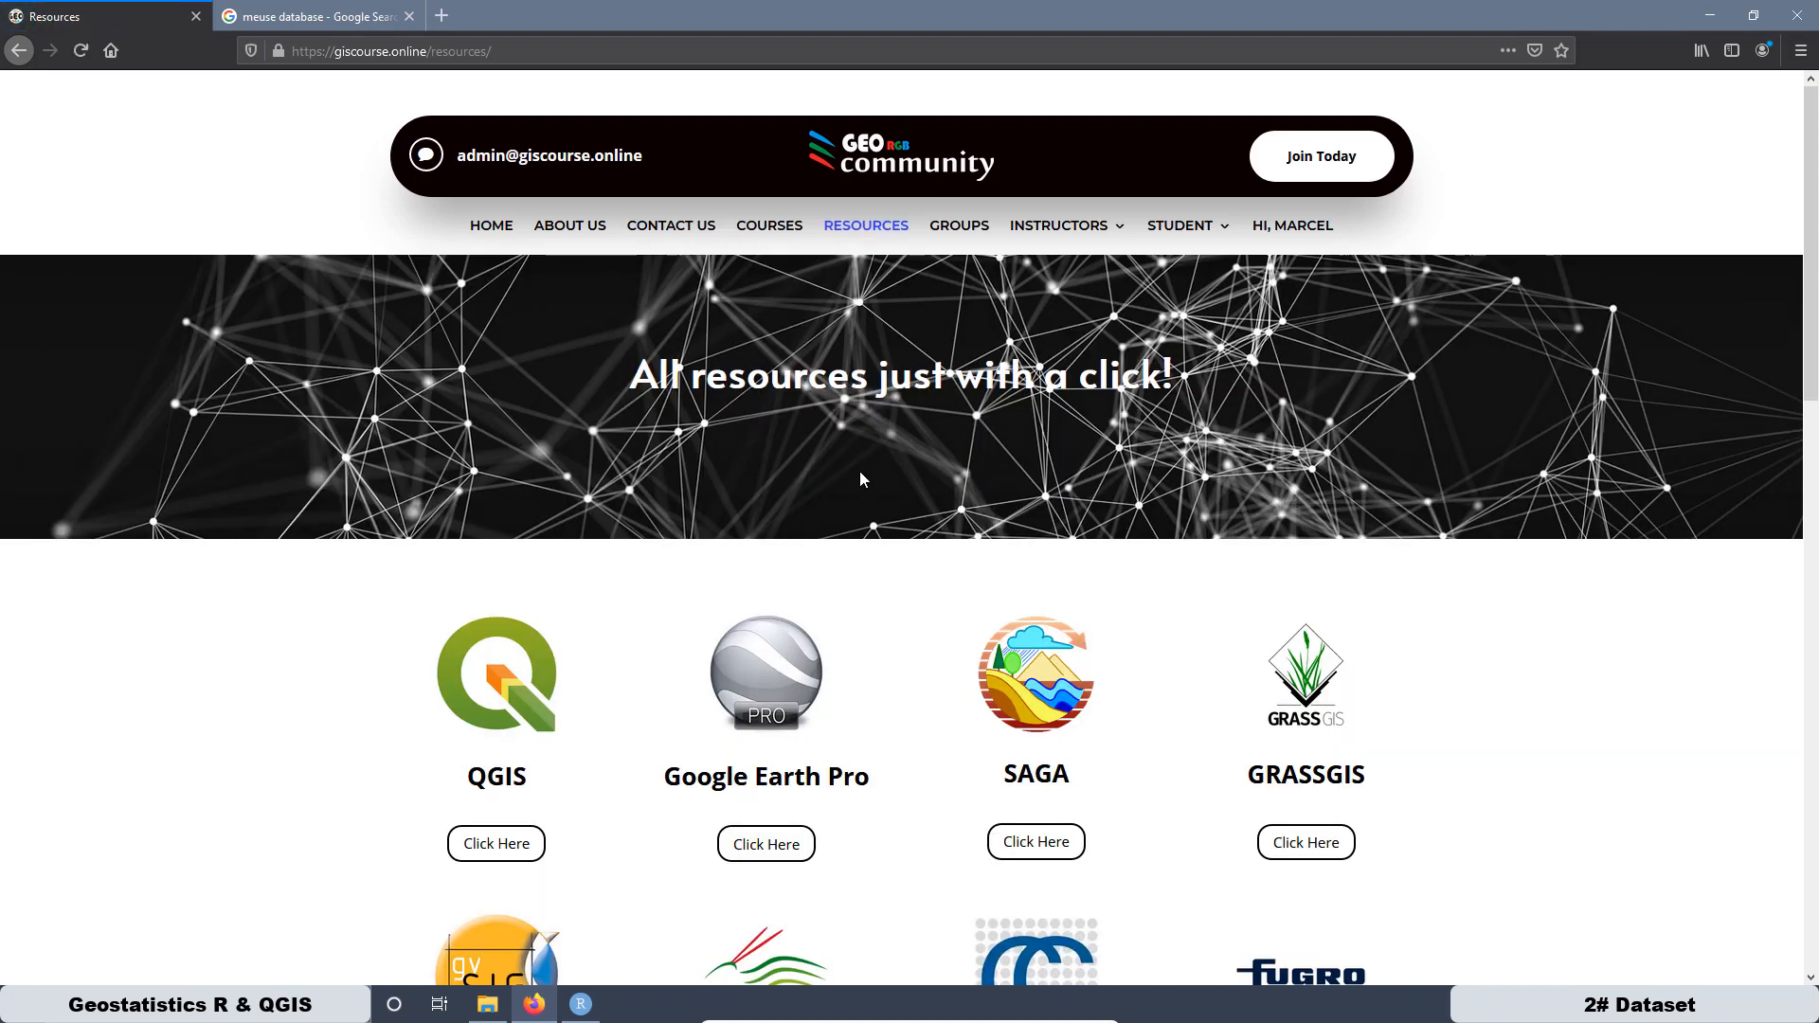
{"action": "scroll", "coordinate": [860, 470], "scroll_direction": "down", "scroll_amount": 3}
{"action": "scroll", "coordinate": [861, 470], "scroll_direction": "down", "scroll_amount": 12}
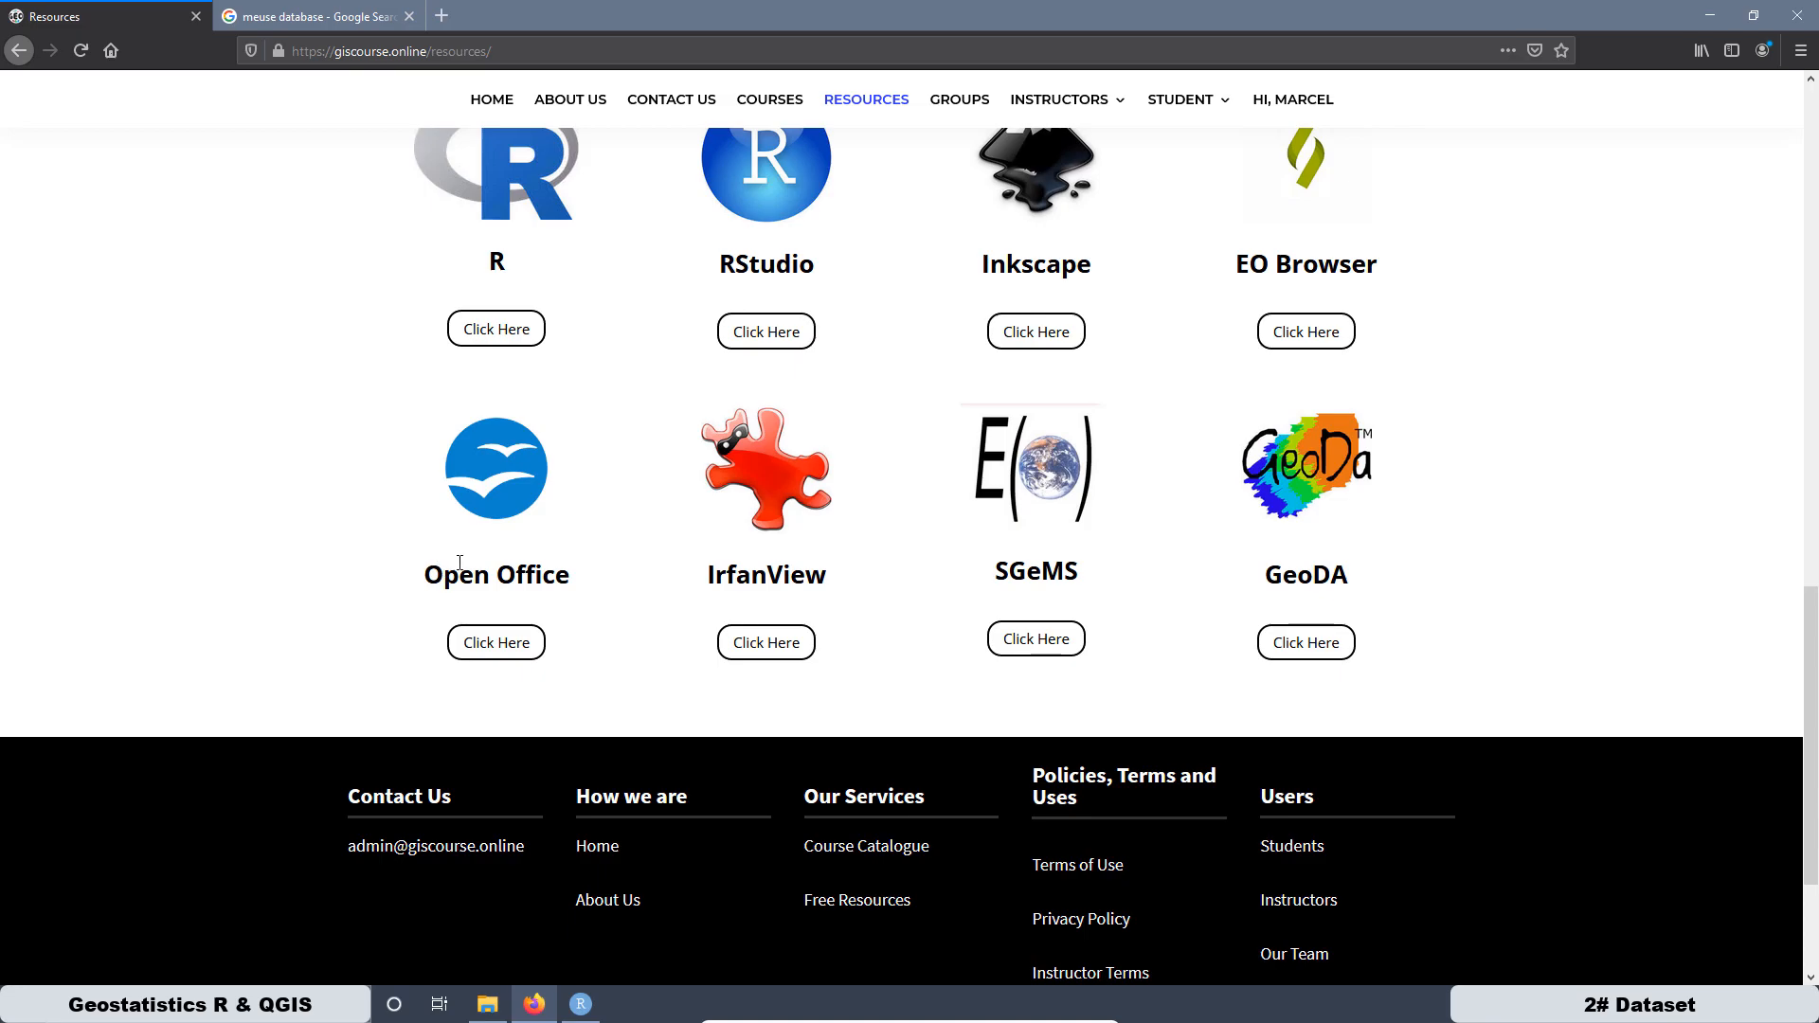
{"action": "left_click", "coordinate": [494, 650]}
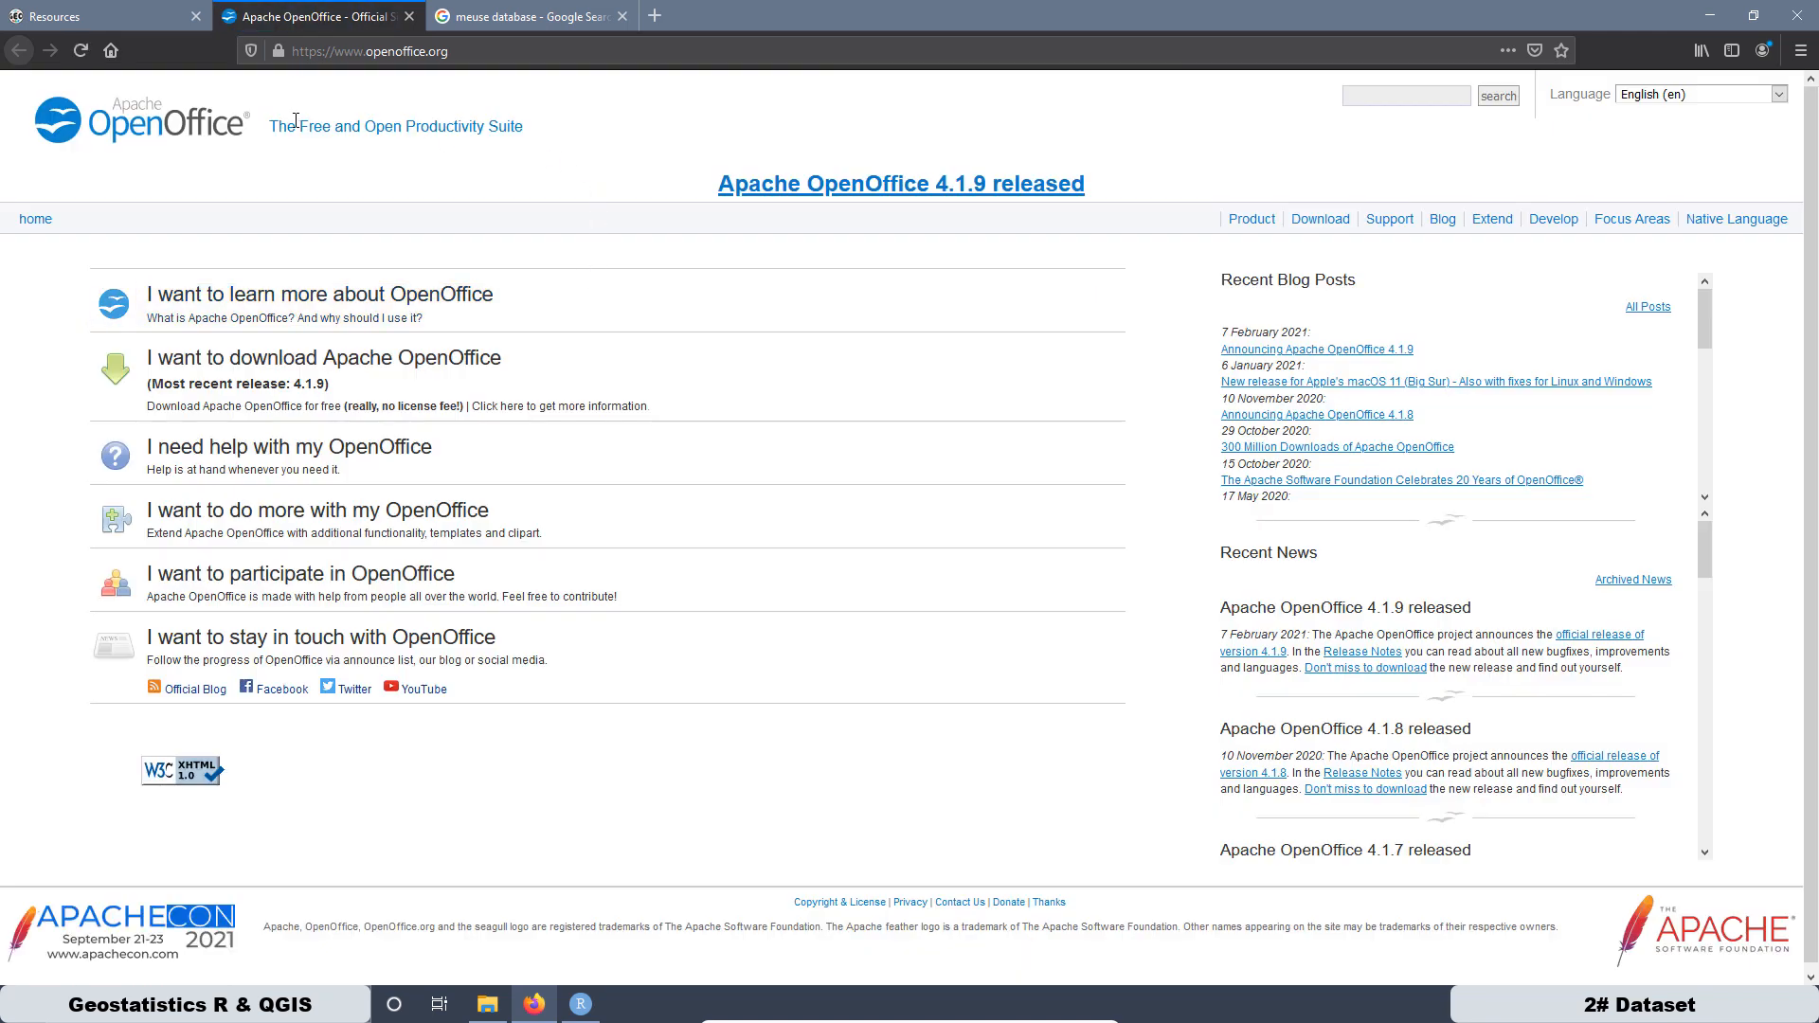
Step: Download the full installation of Apache OpenOffice 4.1.9 for Windows 32-bit in English [US] and save the installer file
{"action": "left_click", "coordinate": [282, 367]}
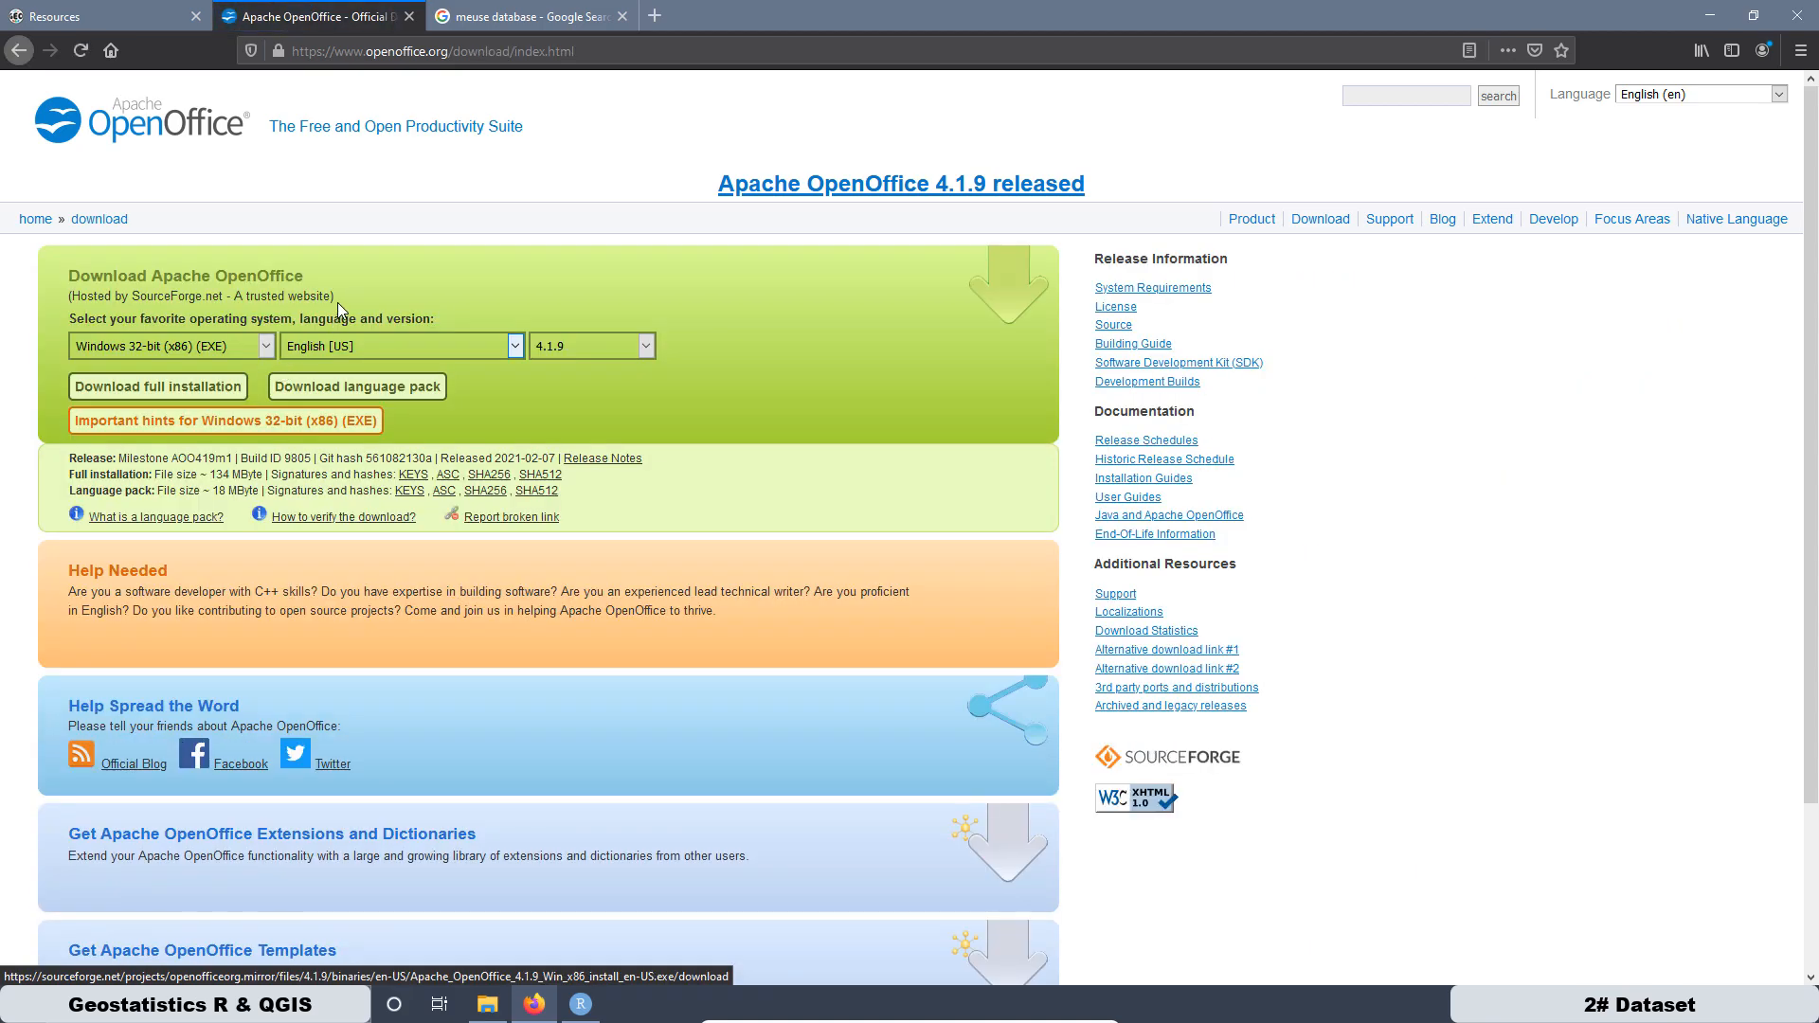
{"action": "left_click", "coordinate": [147, 389]}
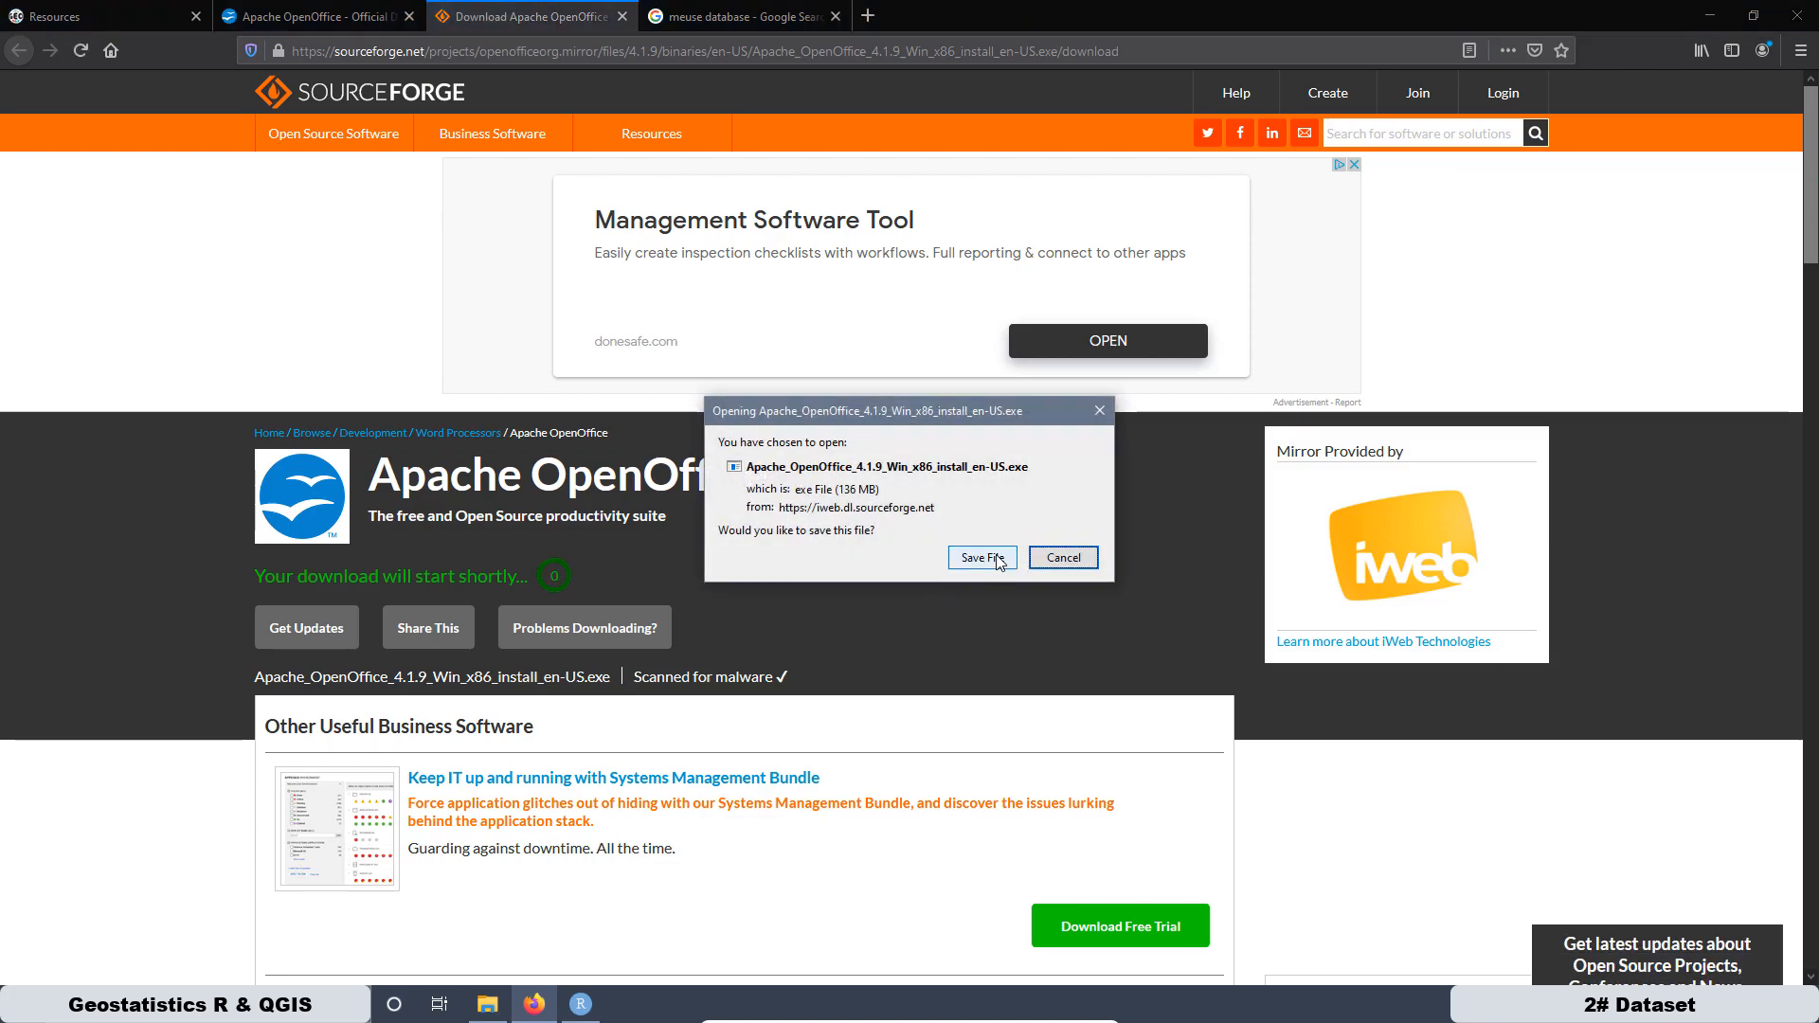
{"action": "left_click", "coordinate": [988, 560]}
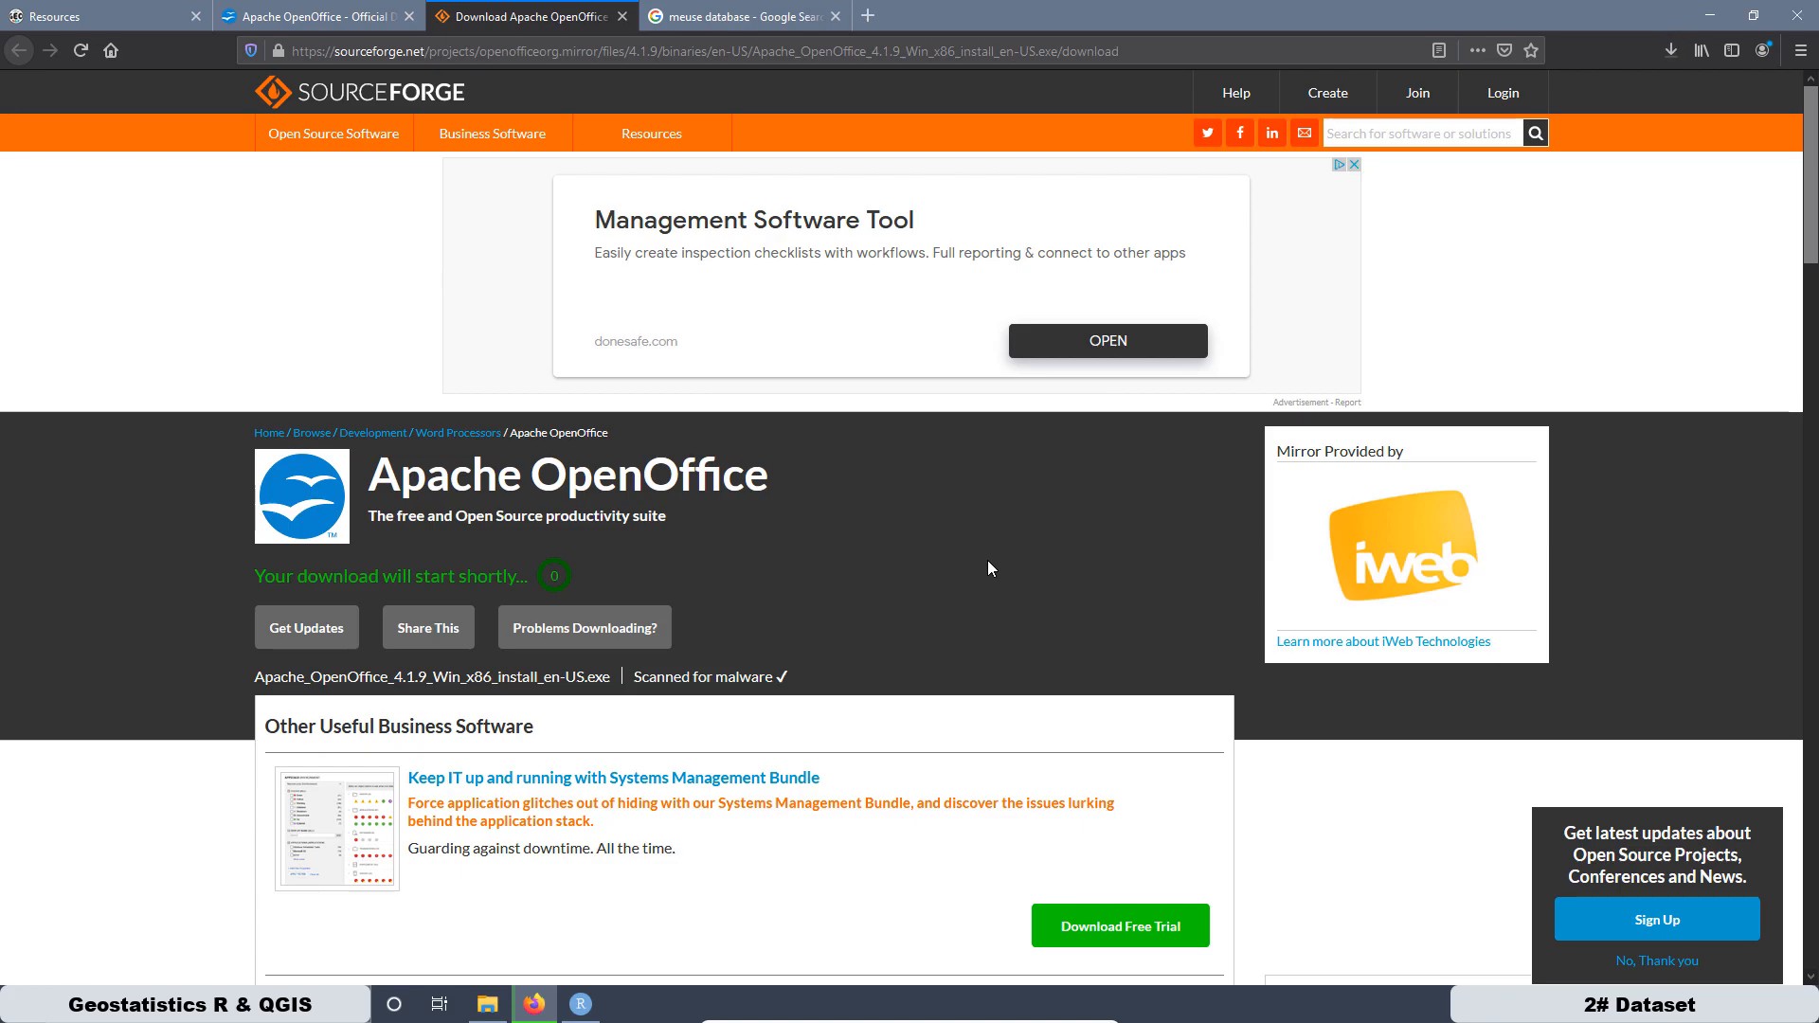
{"action": "left_click", "coordinate": [1664, 48]}
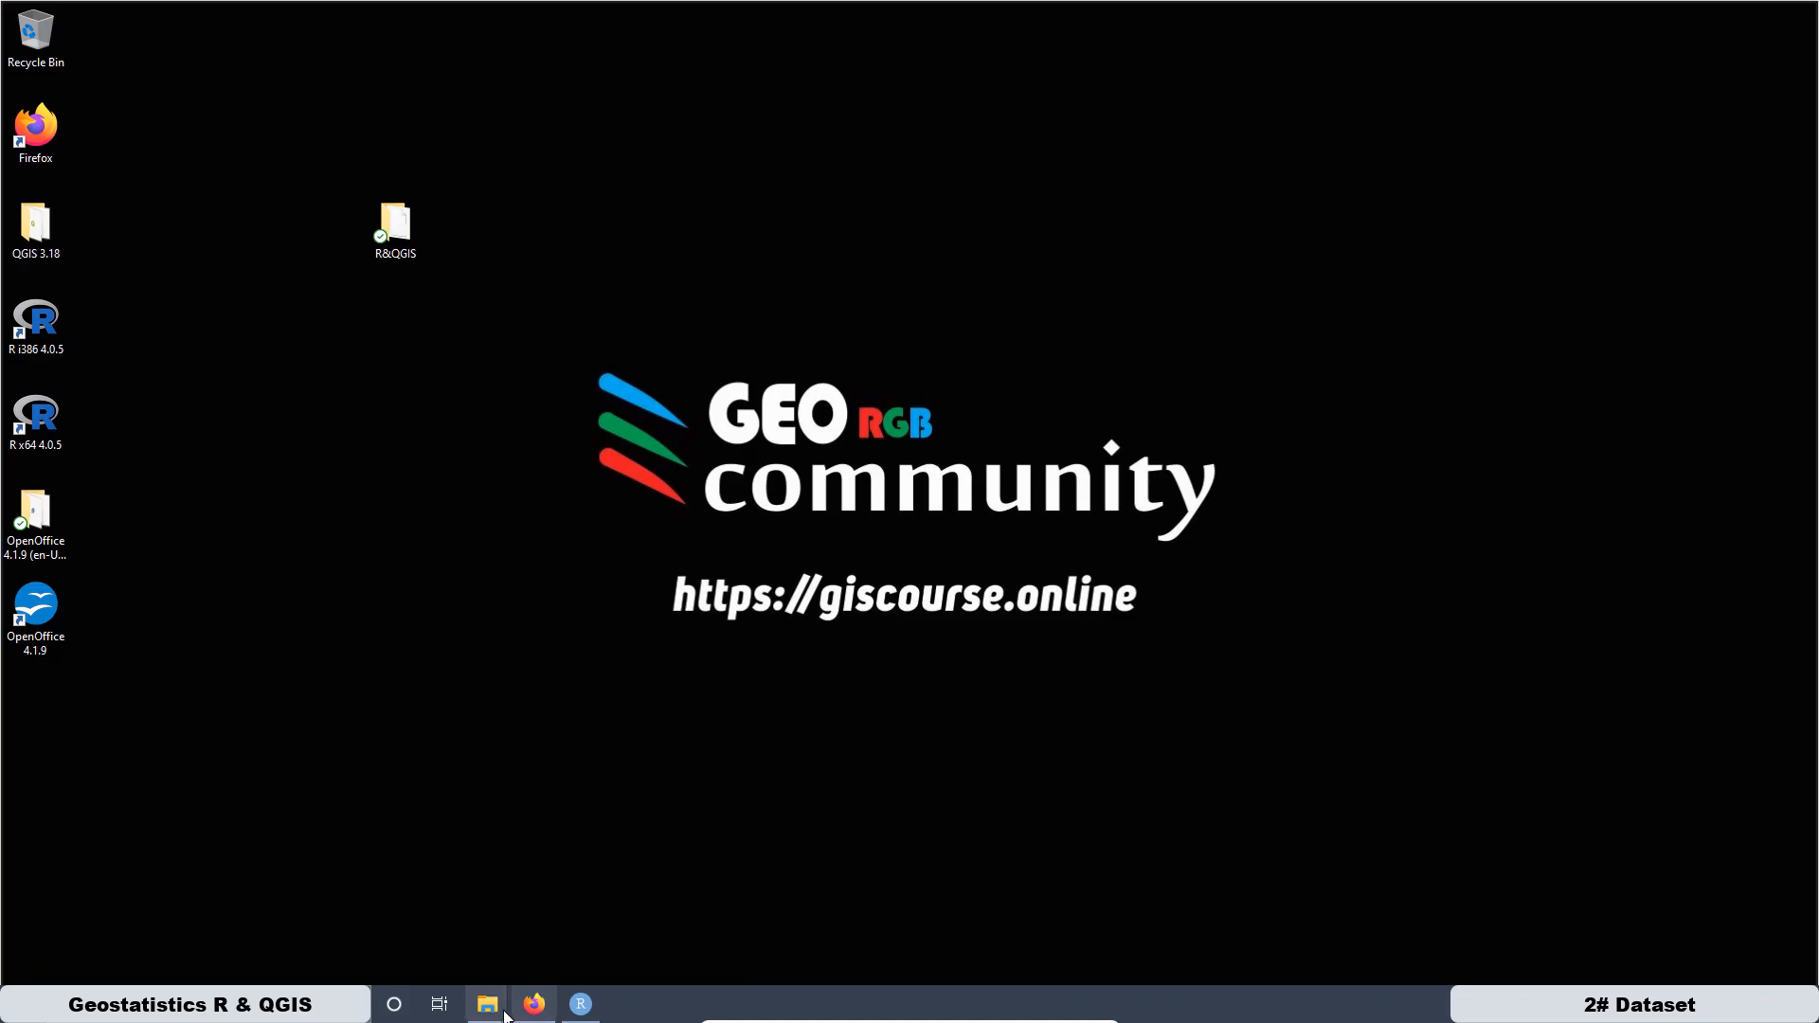
Step: Open Data_Meuse from the maximized R&QGIS folder window in OpenOffice and complete the welcome wizard with the name fields left blank
{"action": "mouse_move", "coordinate": [491, 1009]}
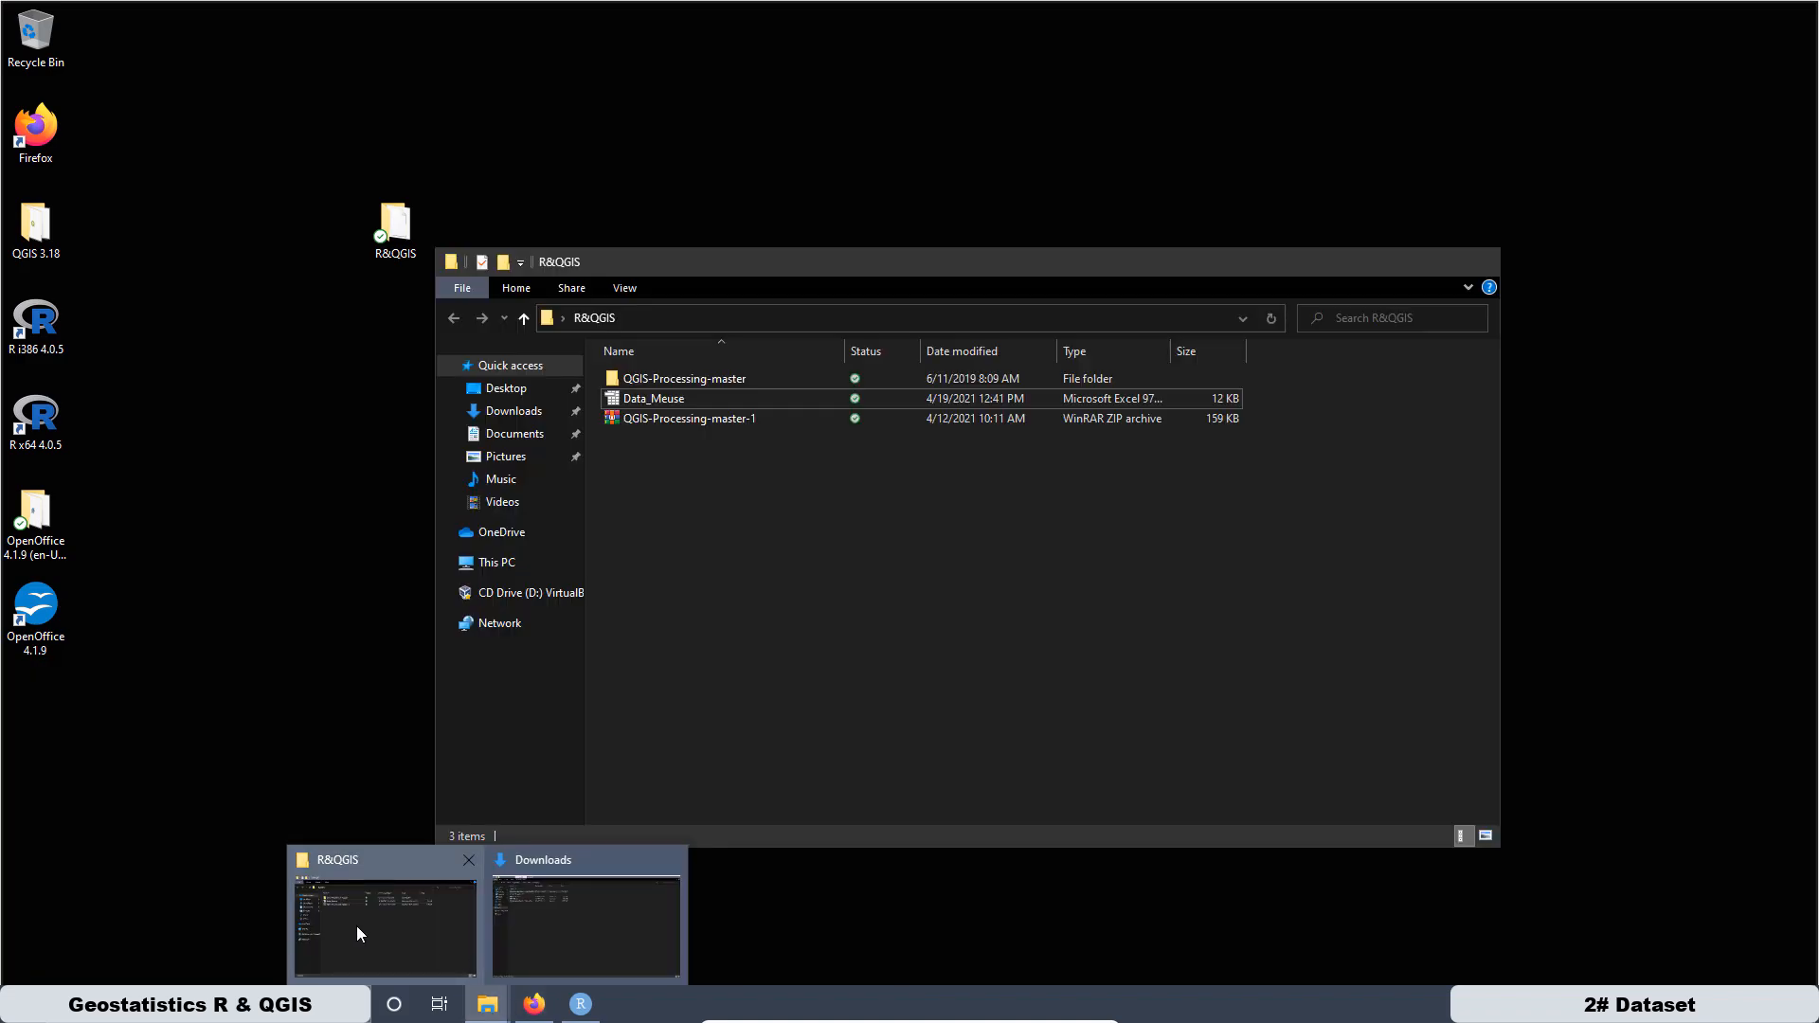
{"action": "left_click", "coordinate": [356, 925]}
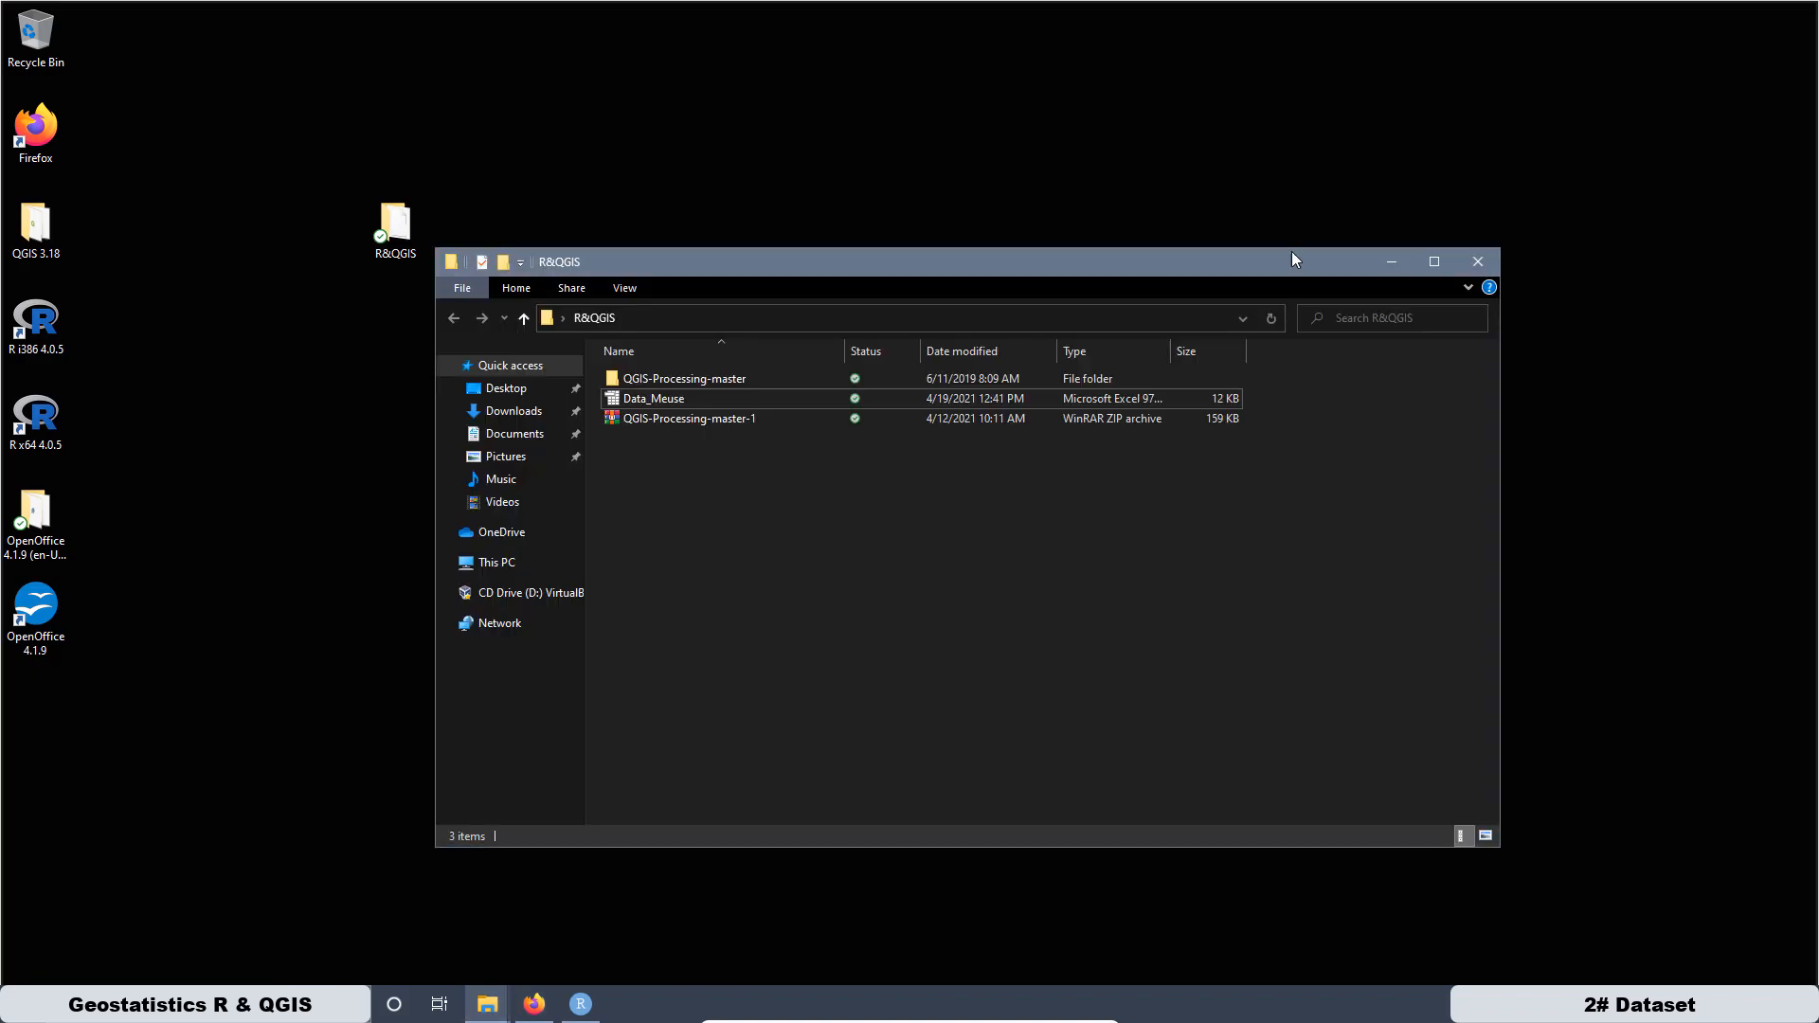
{"action": "left_click", "coordinate": [1429, 267]}
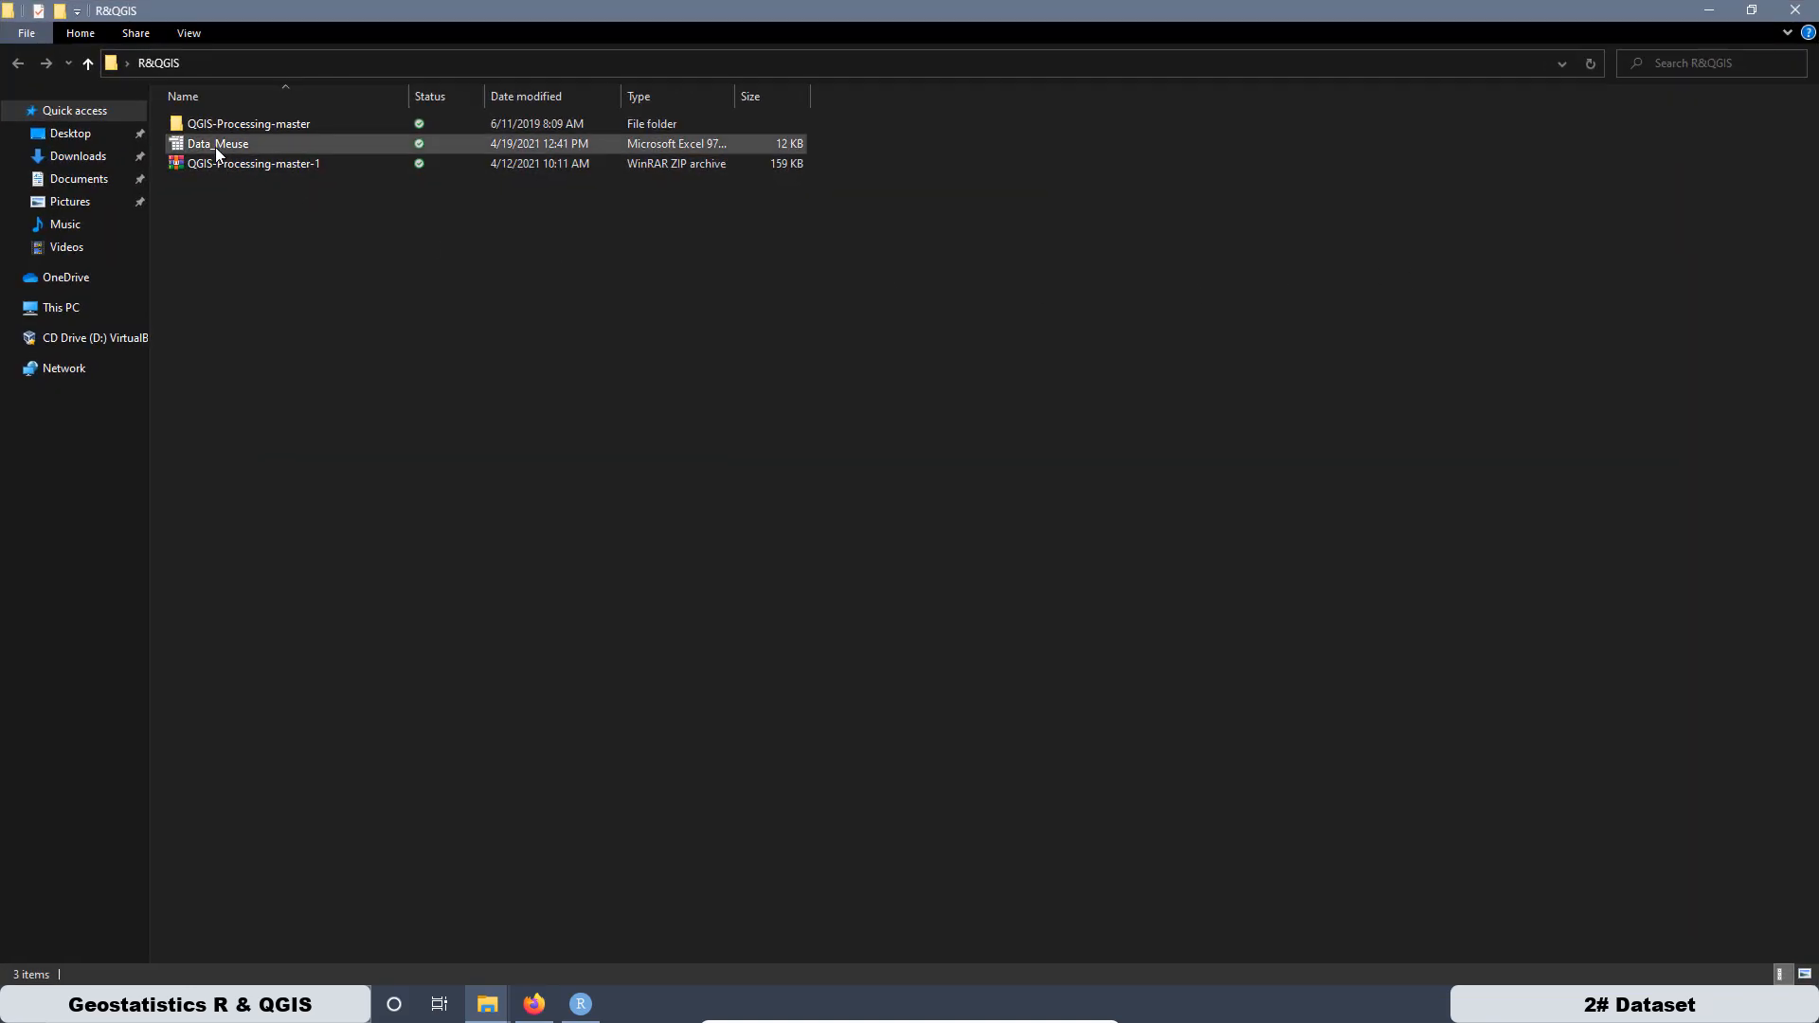
{"action": "right_click", "coordinate": [216, 148]}
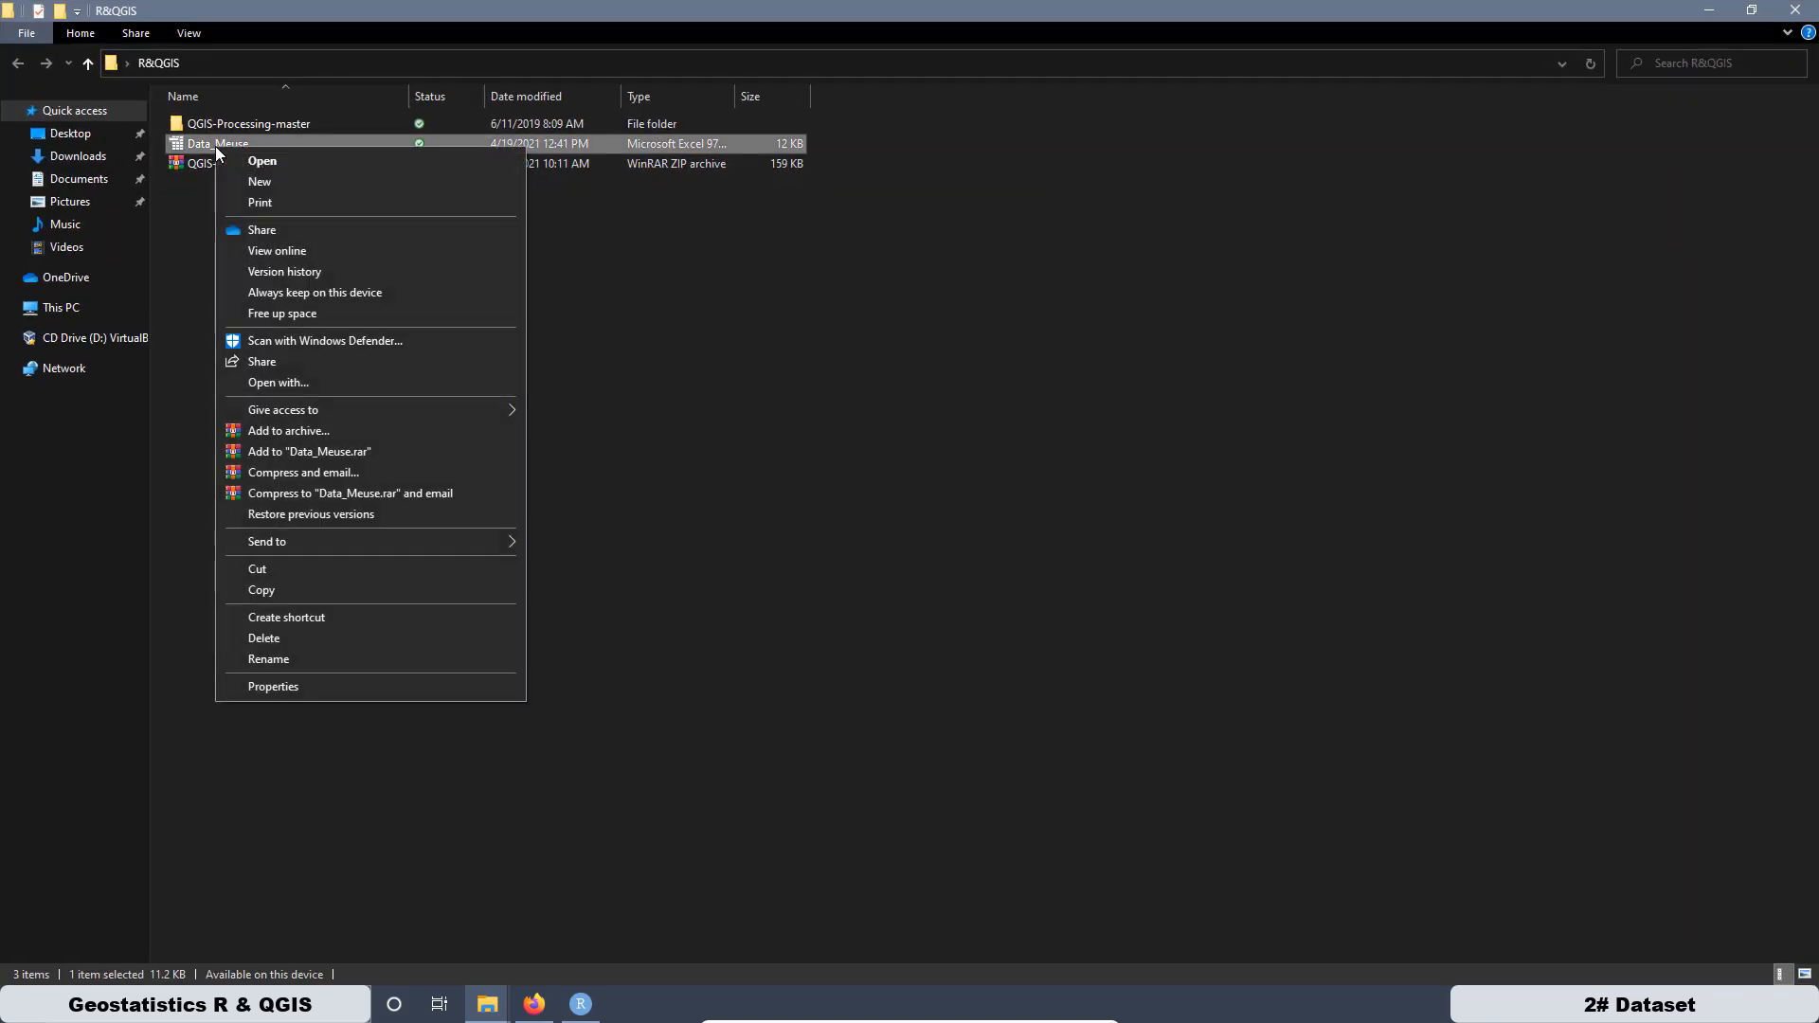
{"action": "left_click", "coordinate": [273, 161]}
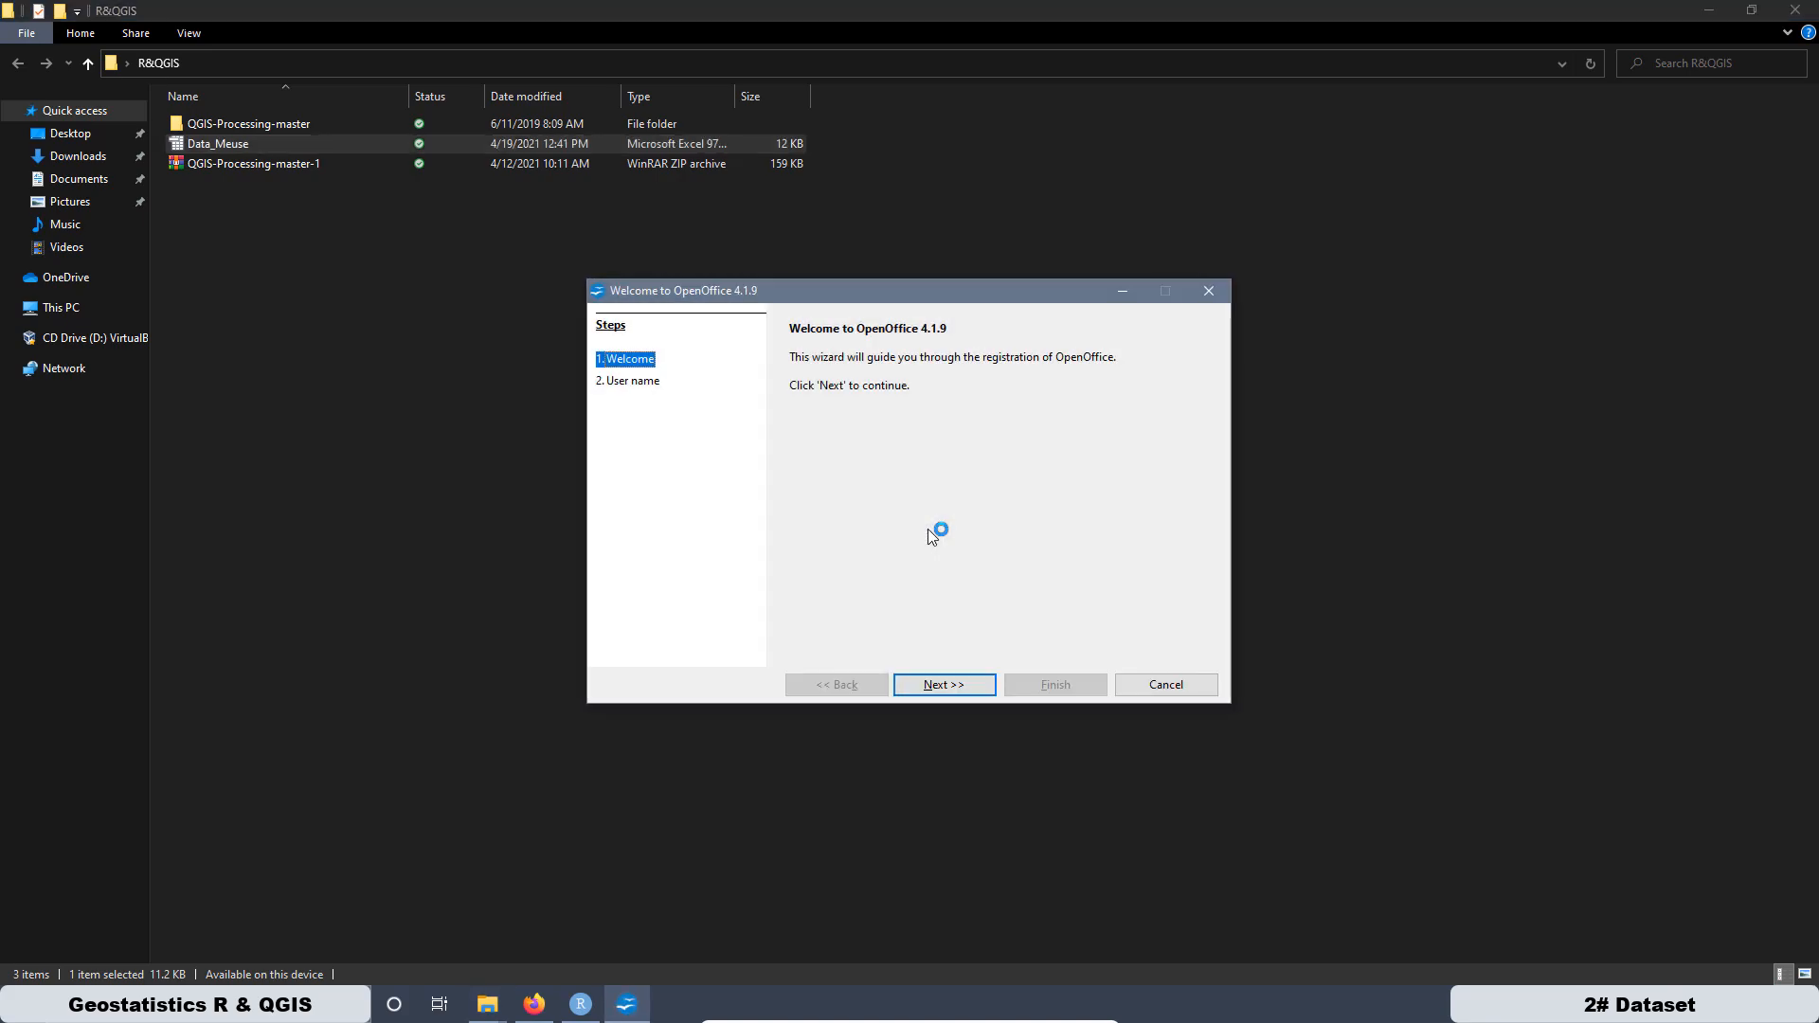
{"action": "left_click", "coordinate": [952, 682]}
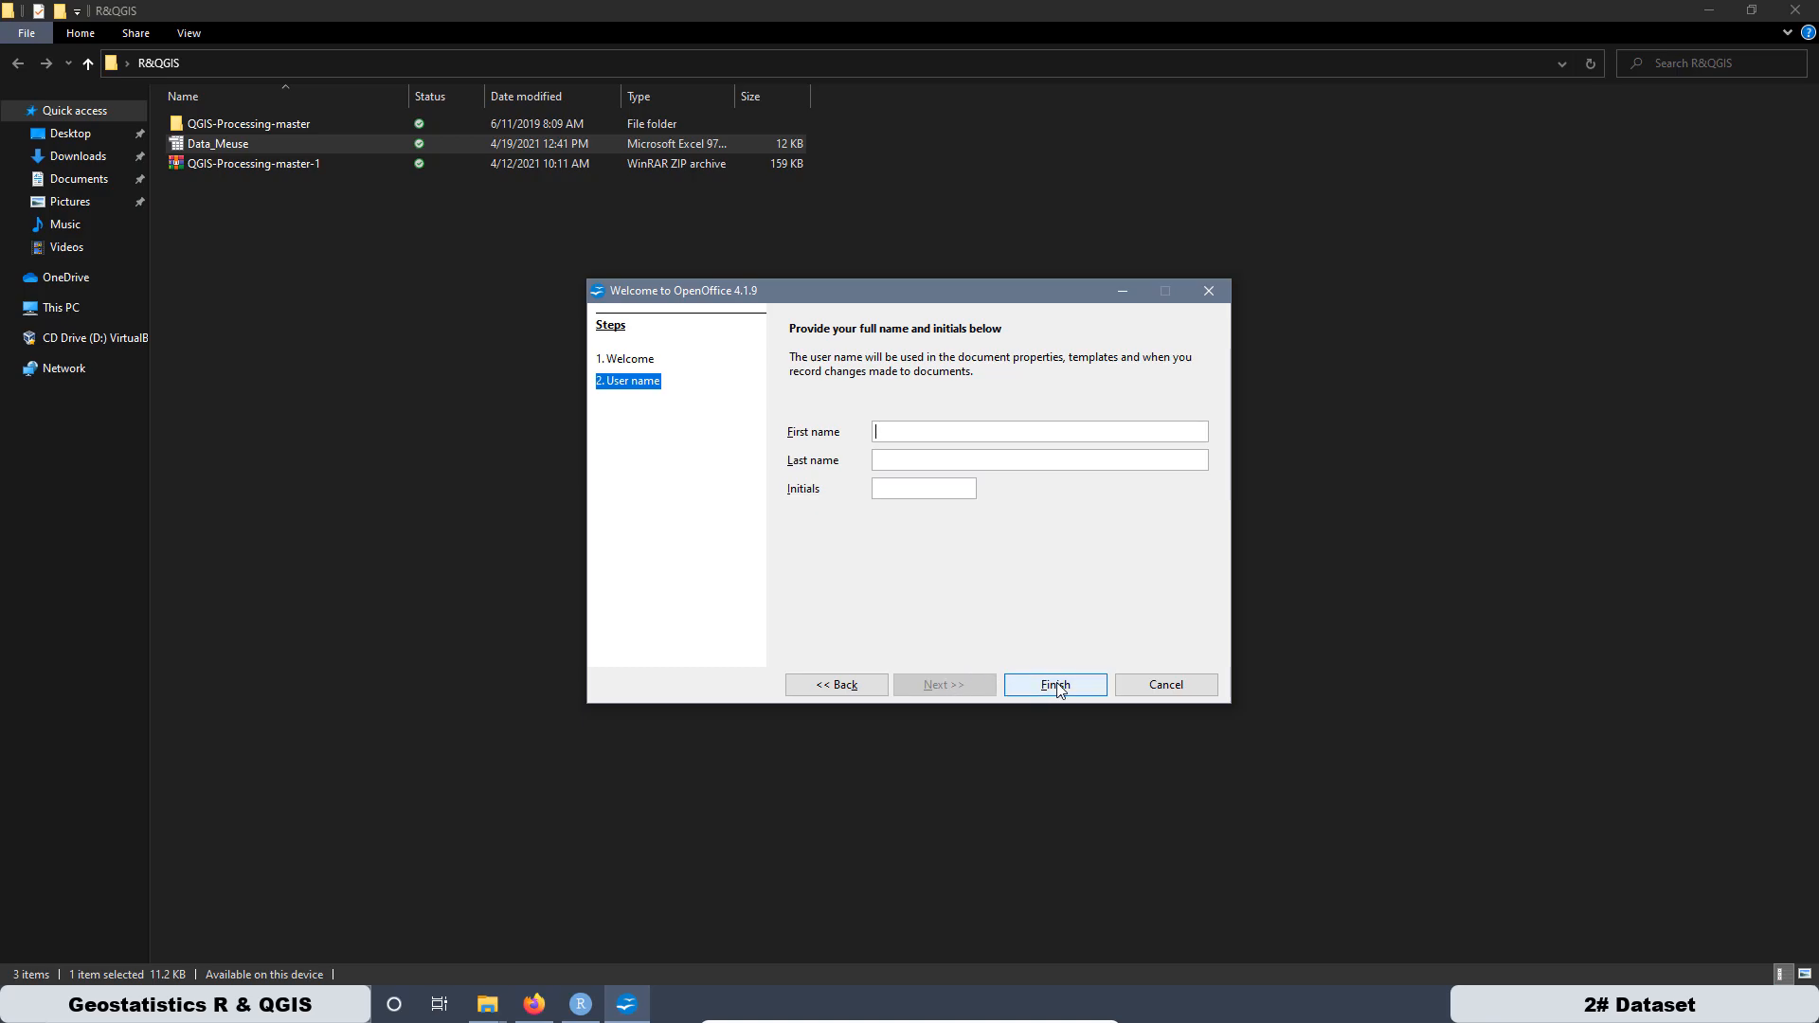
{"action": "left_click", "coordinate": [1056, 684]}
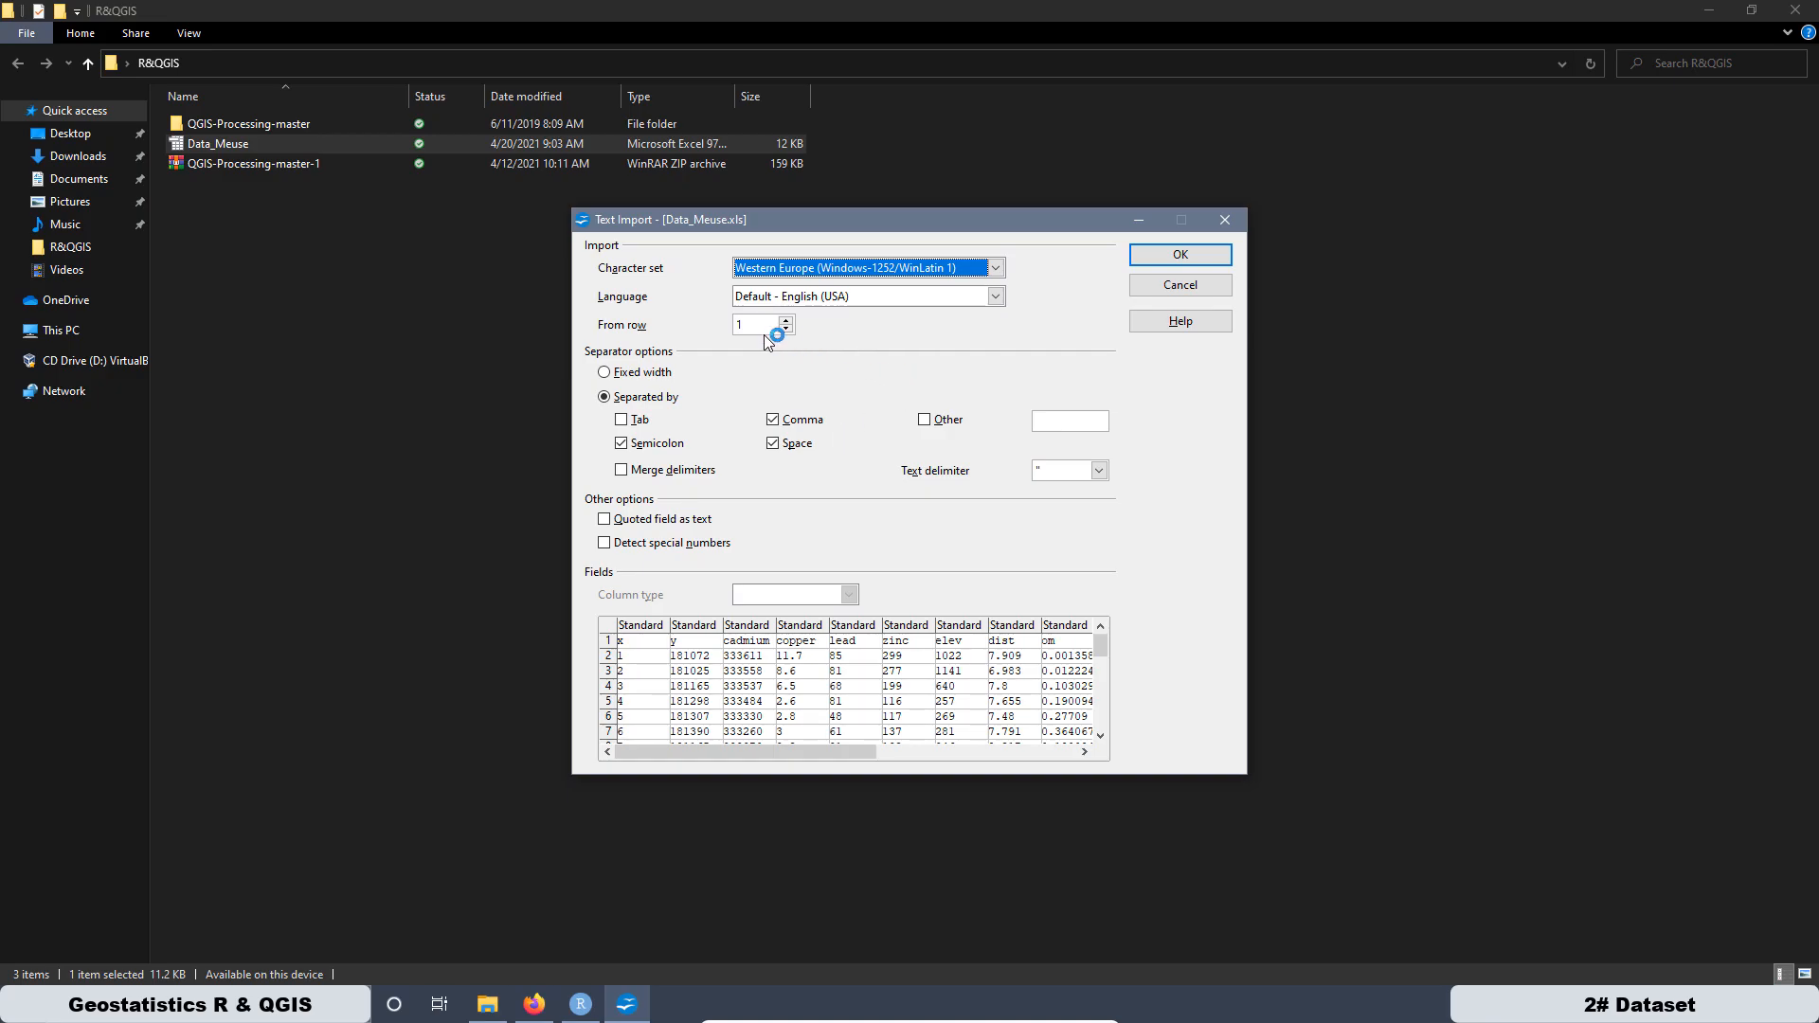
Step: Import Data_Meuse.xls with only Comma as separator, turning off Semicolon and Space
{"action": "left_click", "coordinate": [773, 421]}
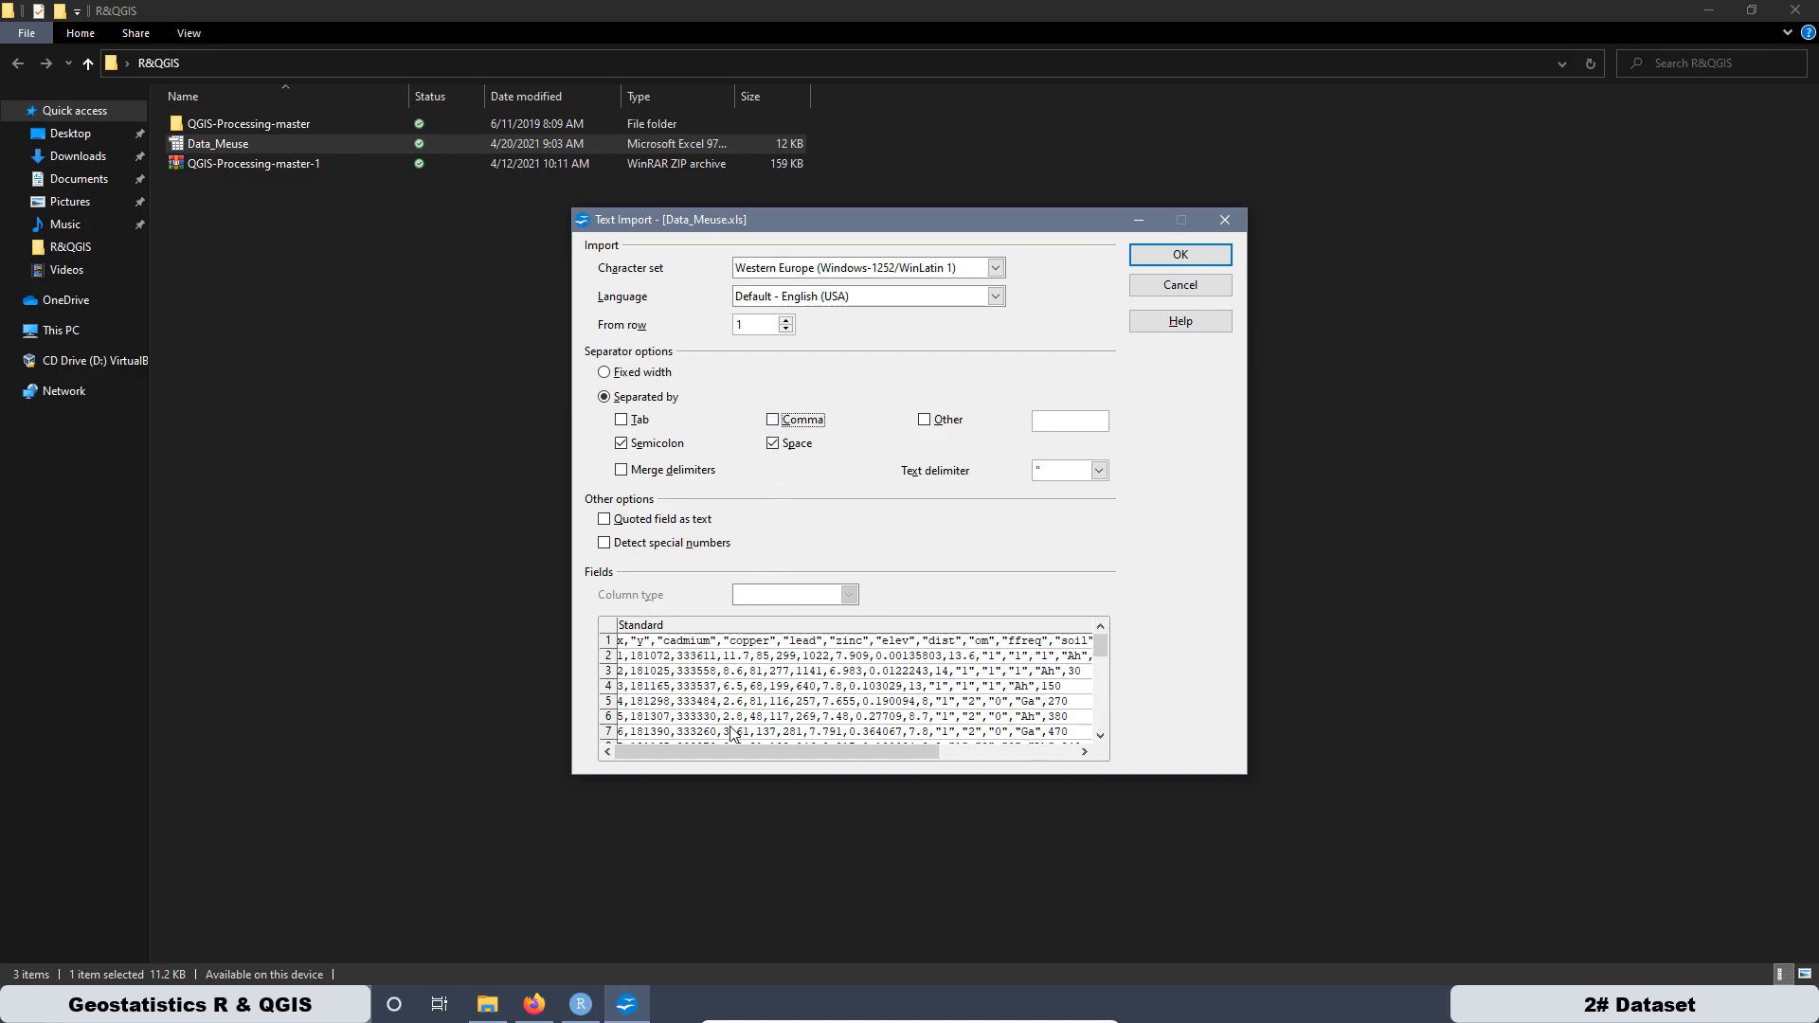
{"action": "left_click", "coordinate": [773, 419]}
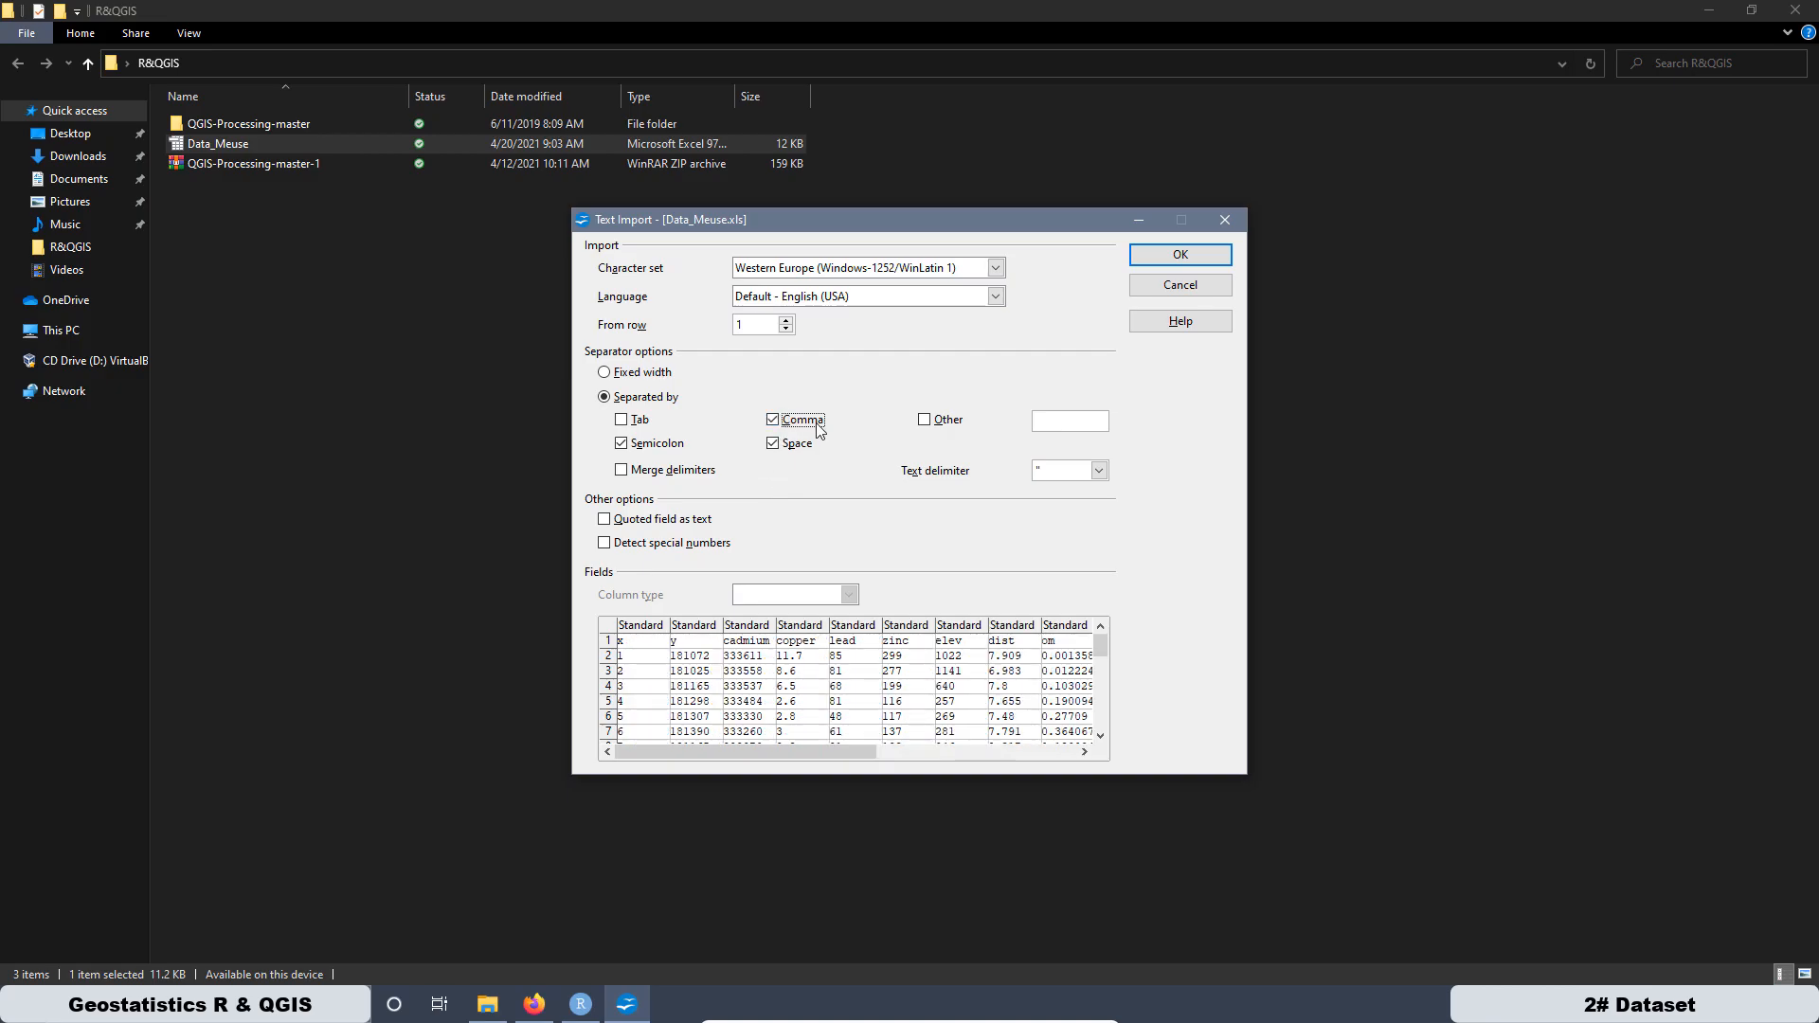
{"action": "left_click", "coordinate": [621, 444]}
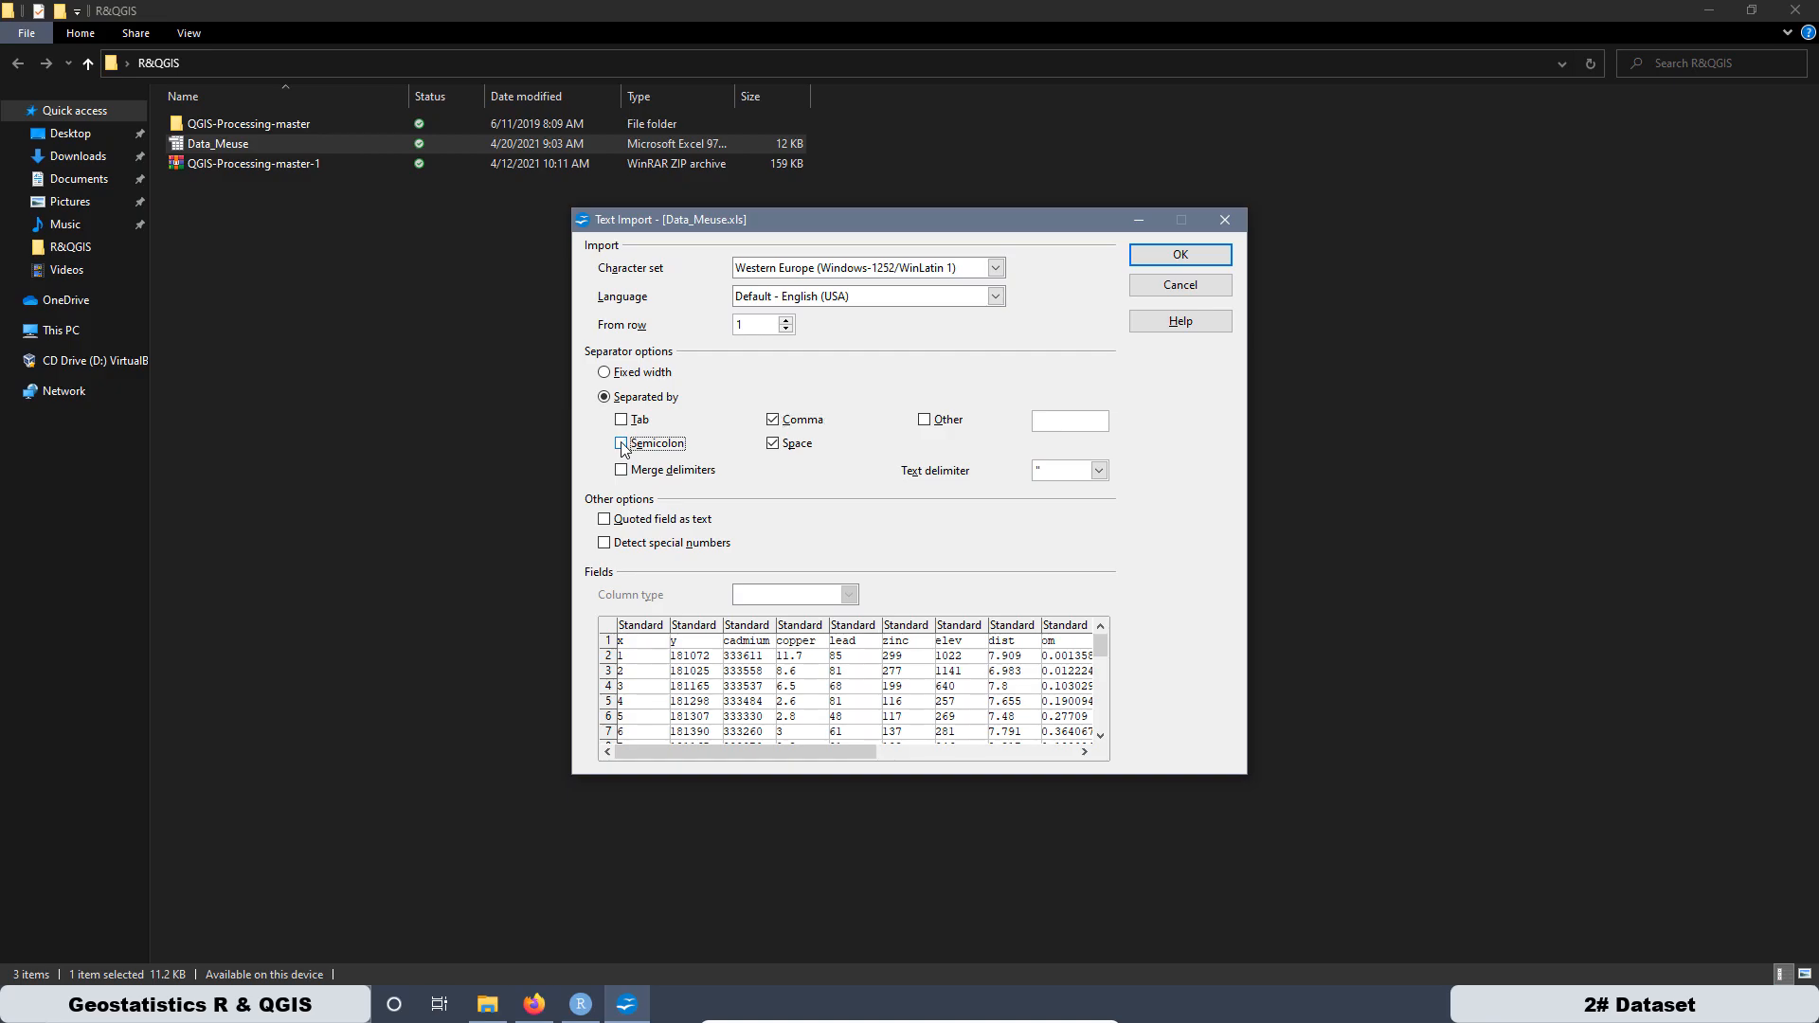
{"action": "left_click", "coordinate": [774, 443]}
{"action": "left_click", "coordinate": [1180, 256]}
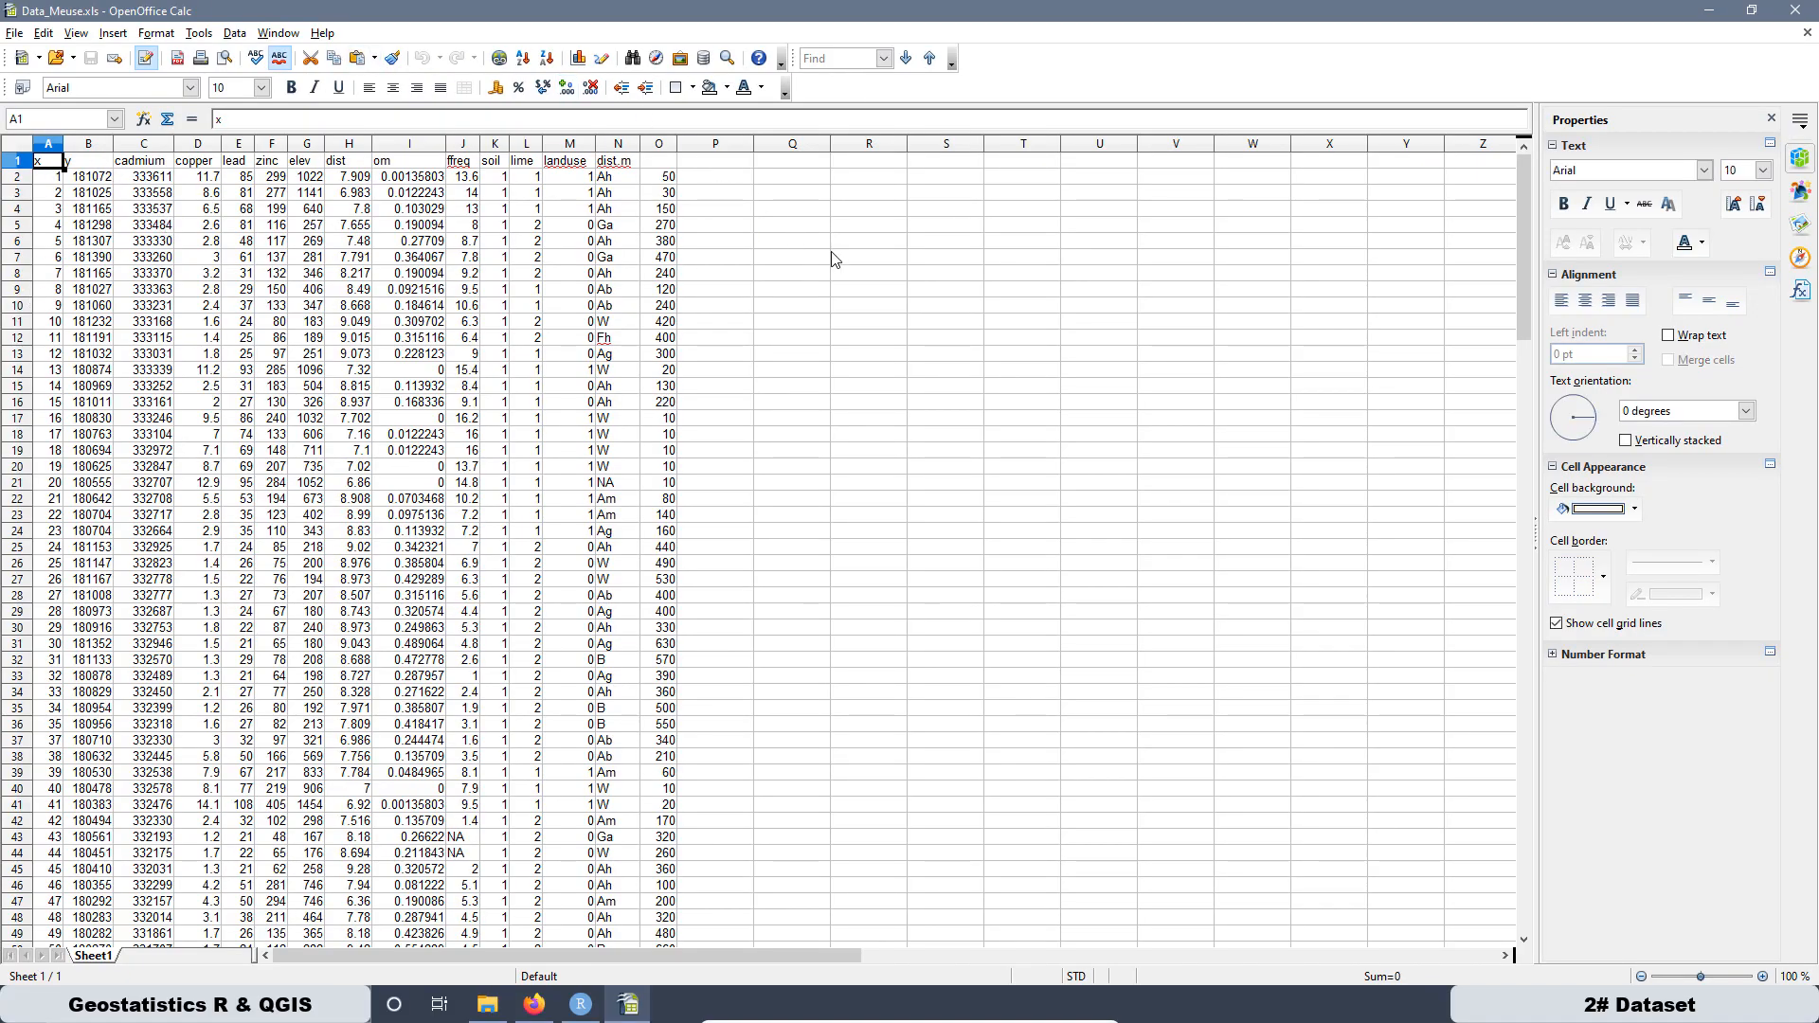
{"action": "left_click", "coordinate": [75, 194]}
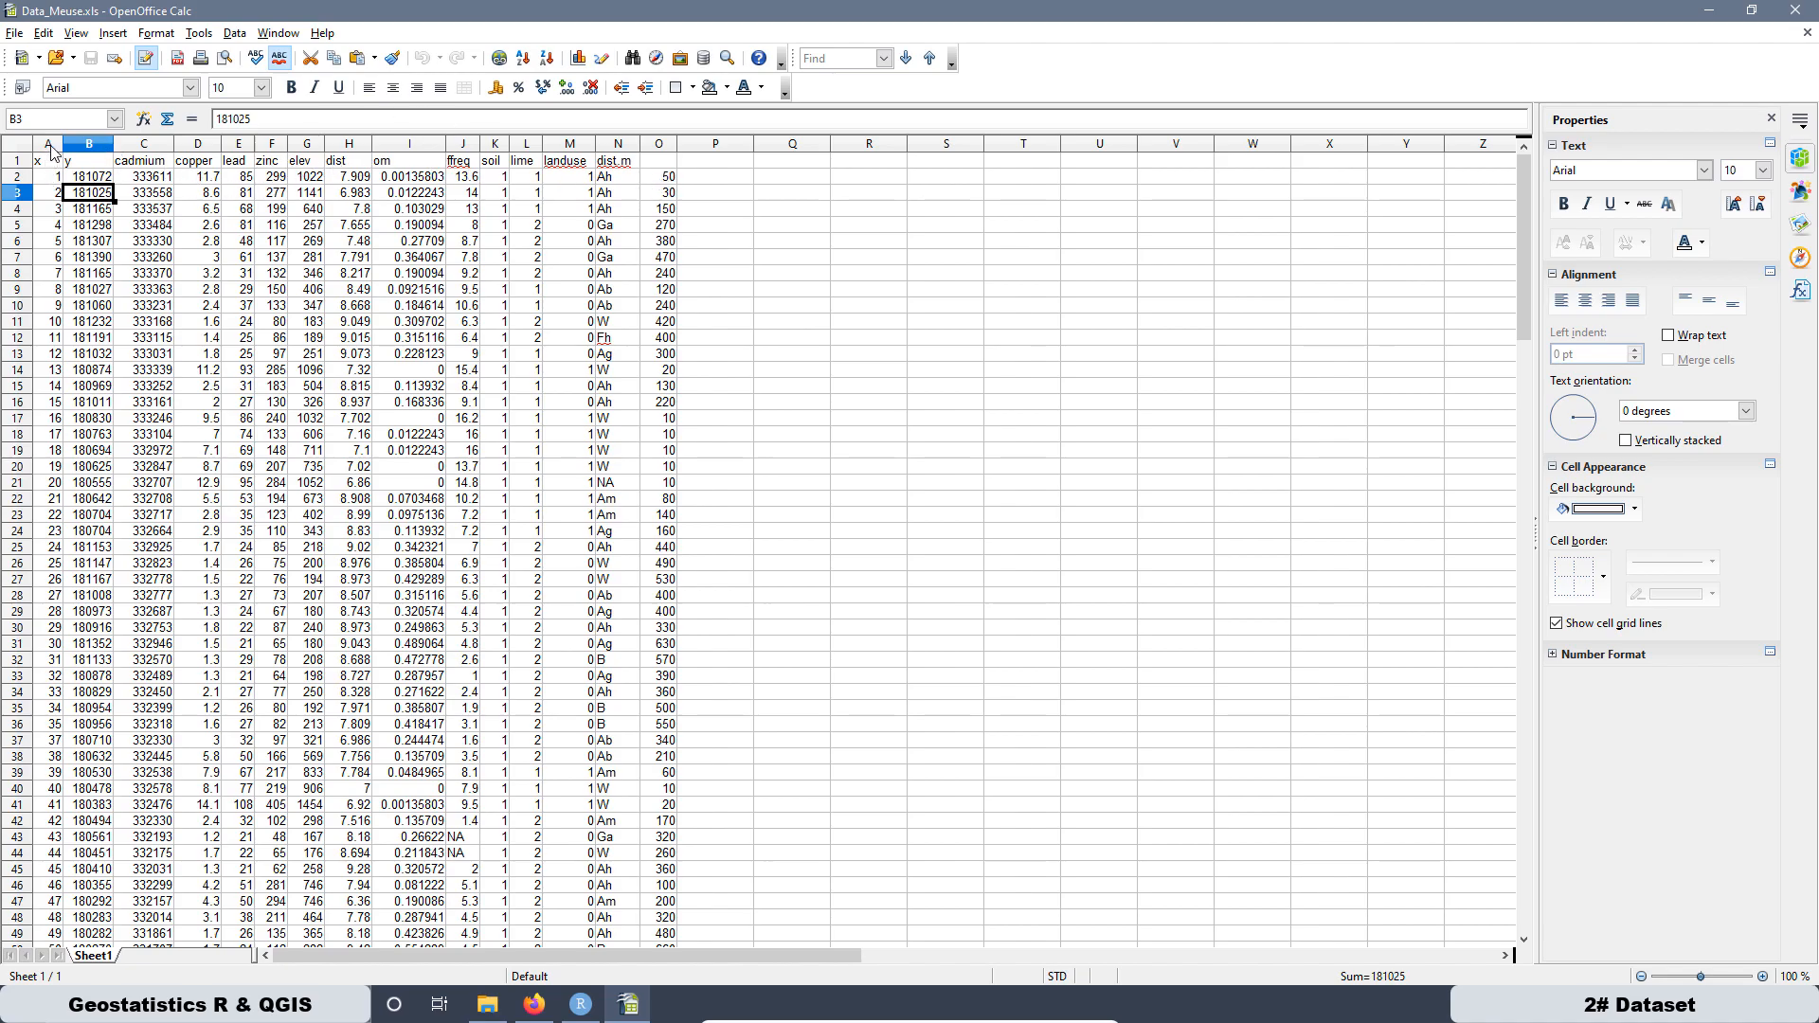
{"action": "left_click", "coordinate": [85, 308]}
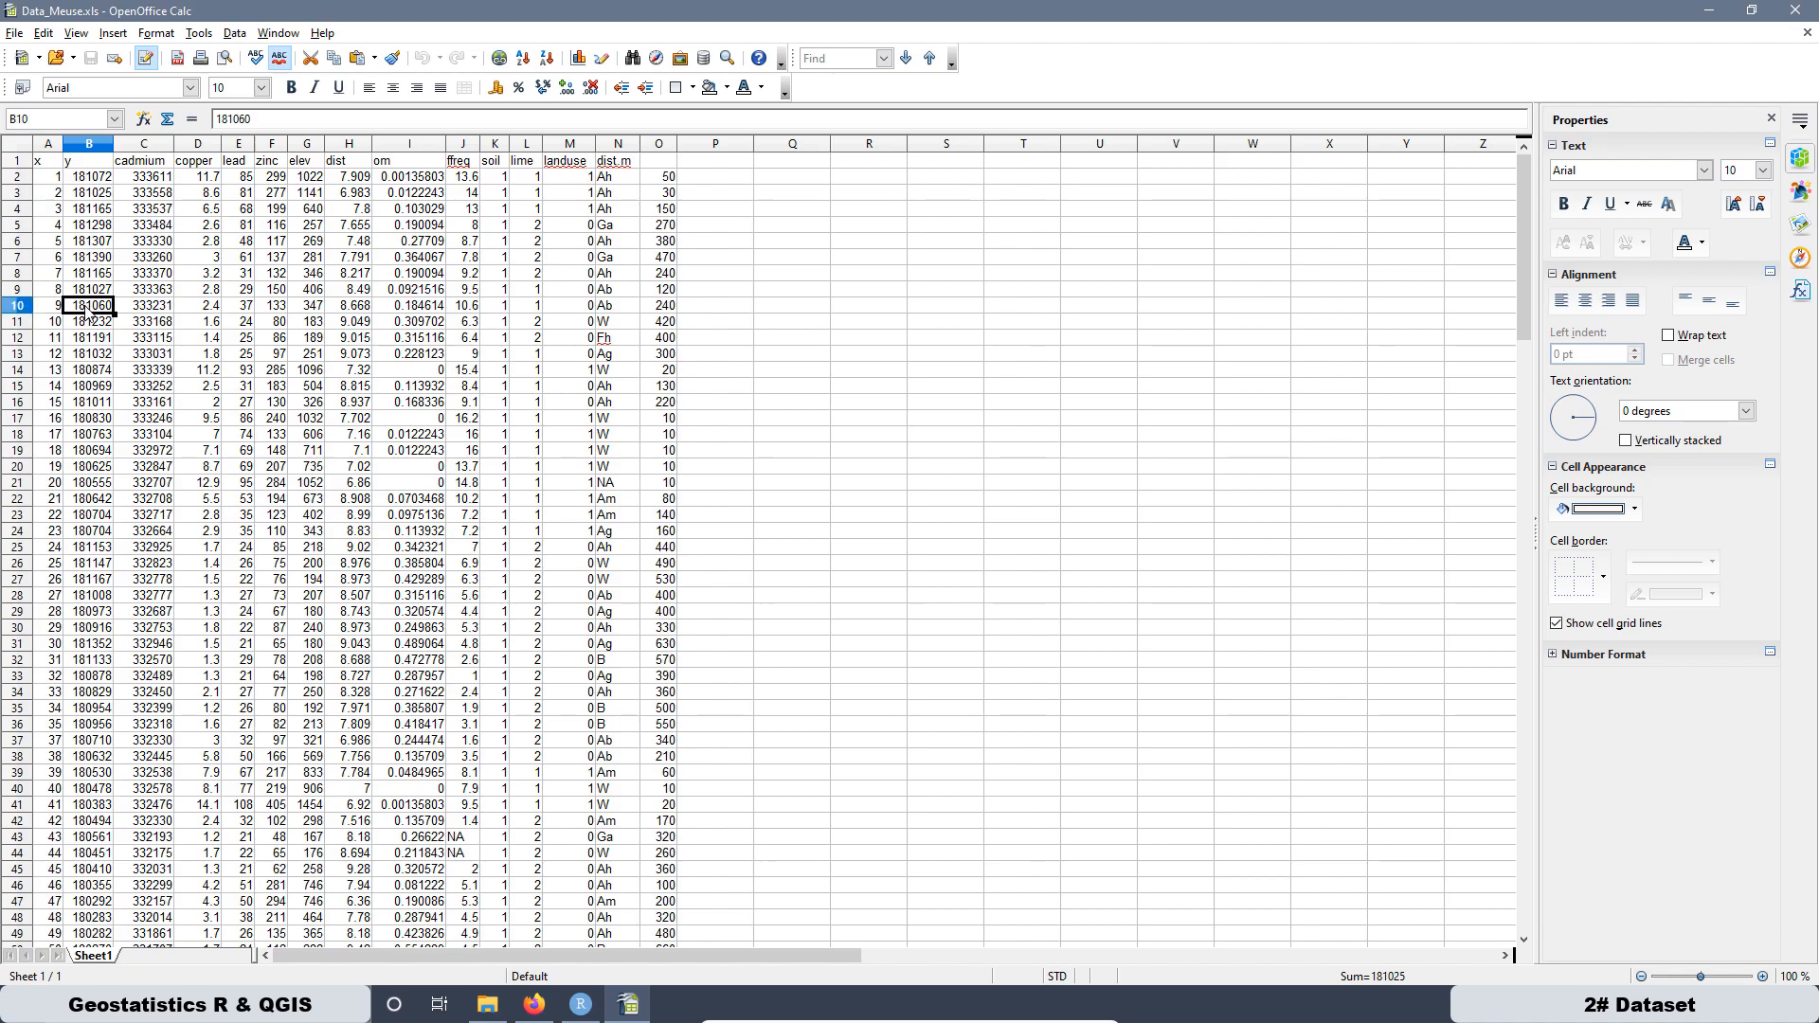
{"action": "left_click", "coordinate": [88, 145]}
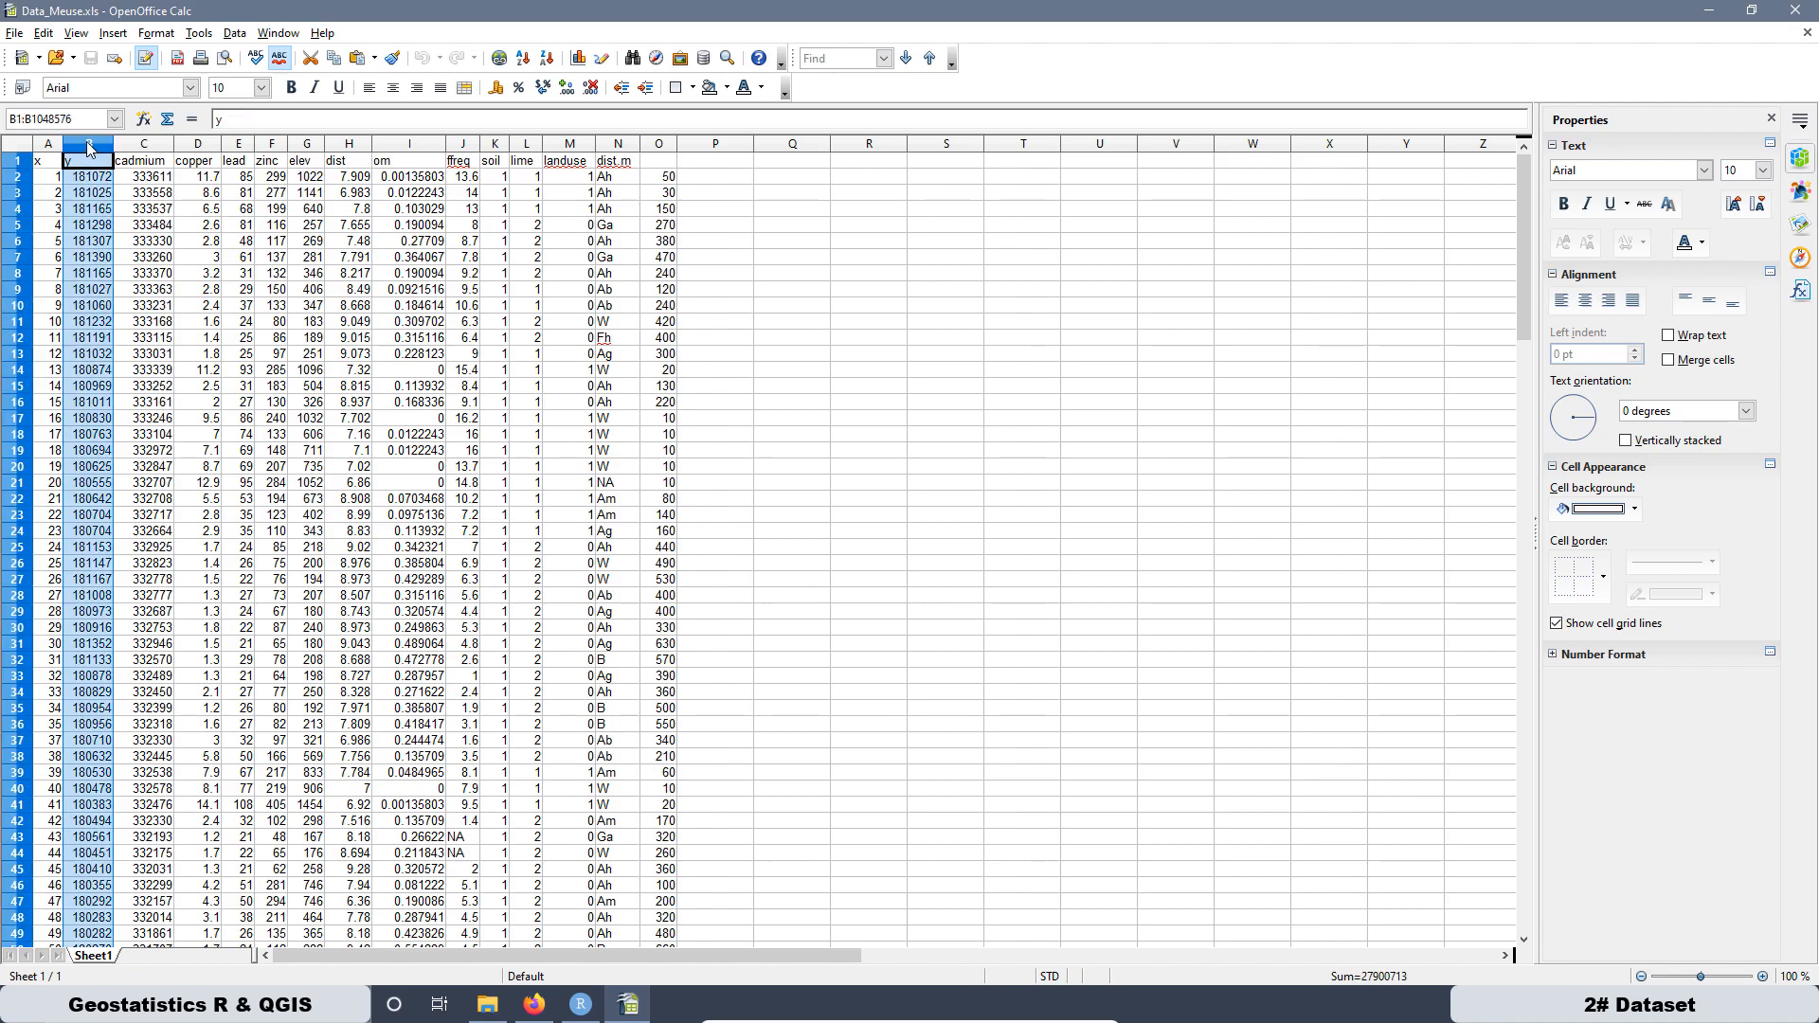
{"action": "left_click", "coordinate": [155, 144]}
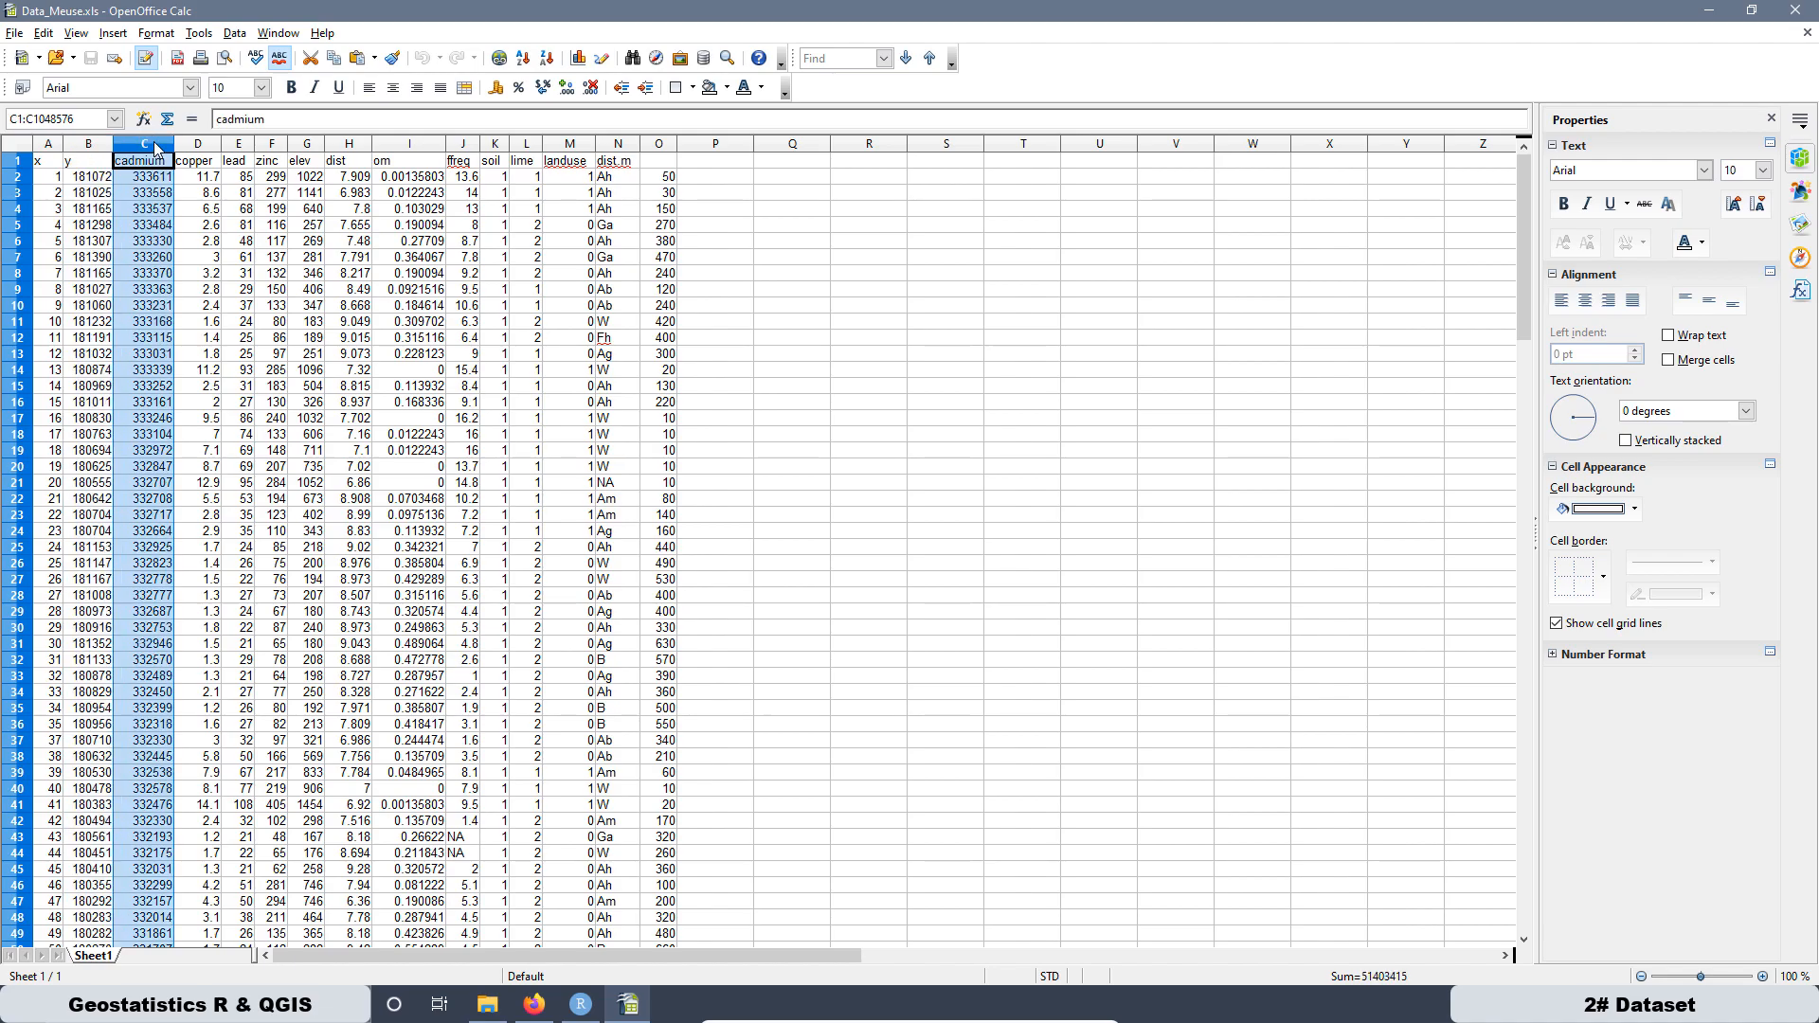
{"action": "left_click", "coordinate": [202, 302]}
Step: Copy the header labels in A1:N1 and paste them one column over starting at B1, overwriting the existing headers
{"action": "left_click_drag", "start_coordinate": [49, 163], "coordinate": [614, 167]}
{"action": "key", "text": "ctrl+c"}
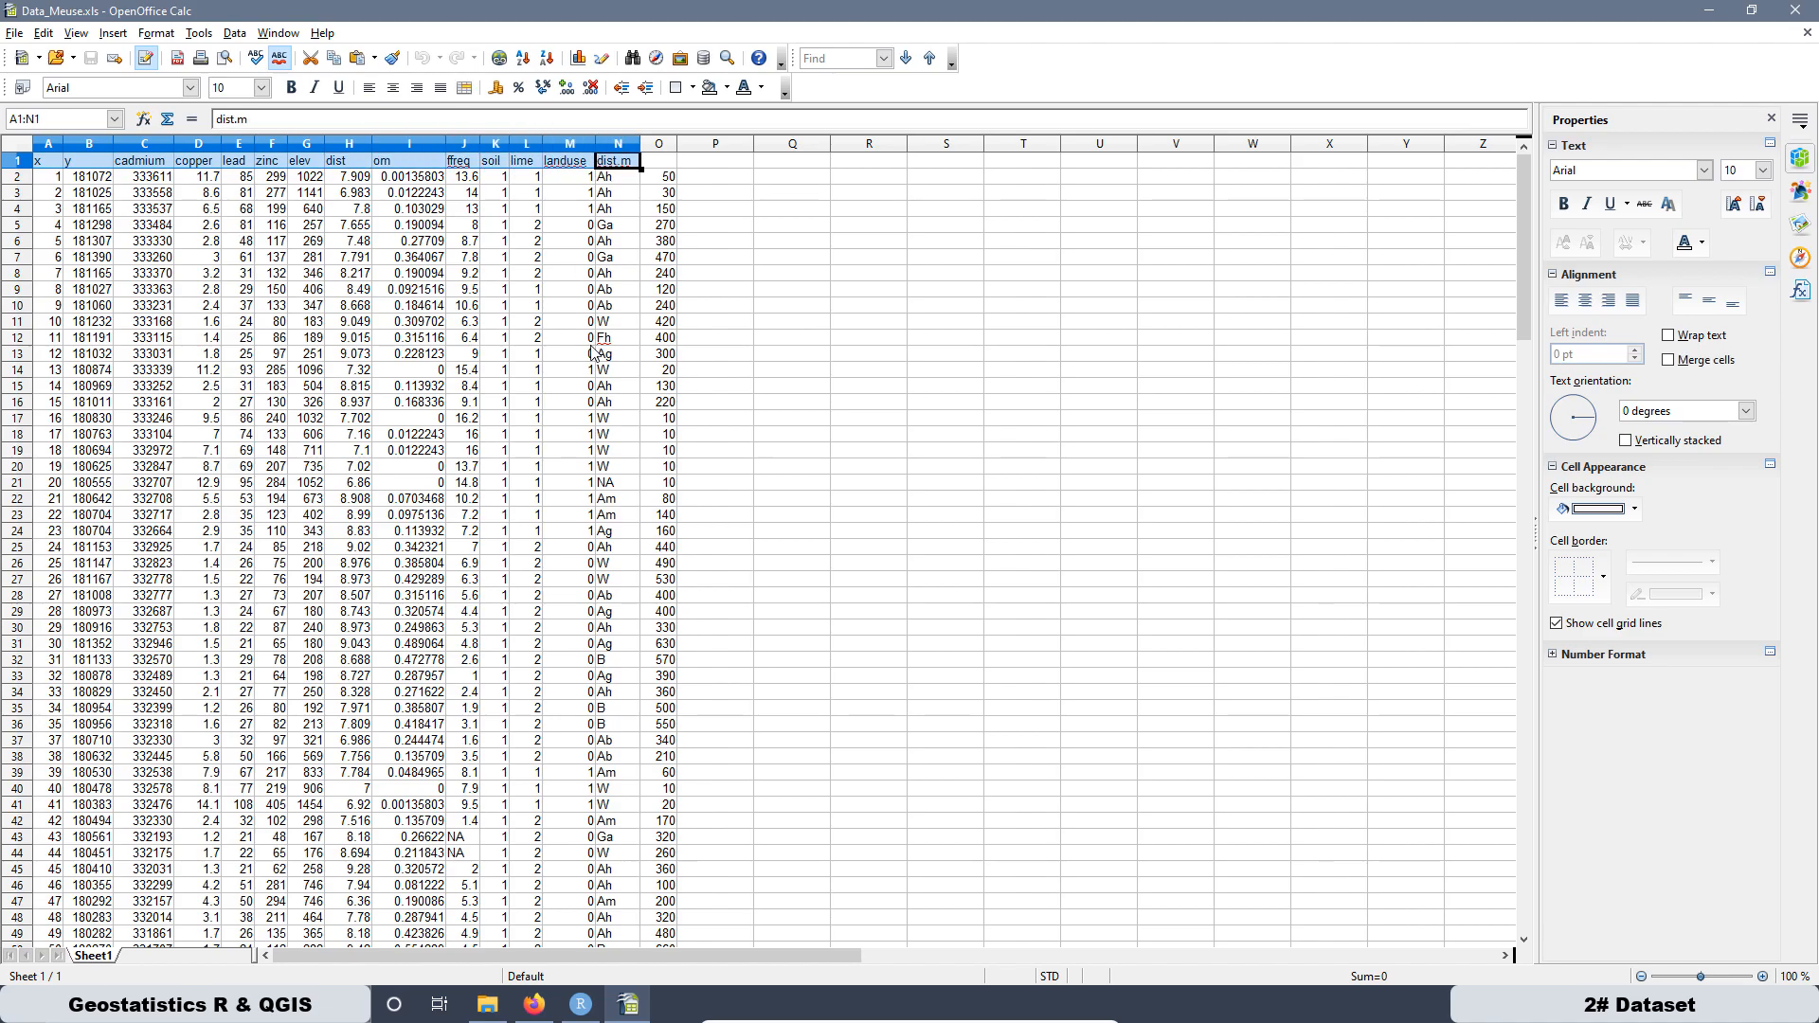
{"action": "left_click", "coordinate": [777, 358]}
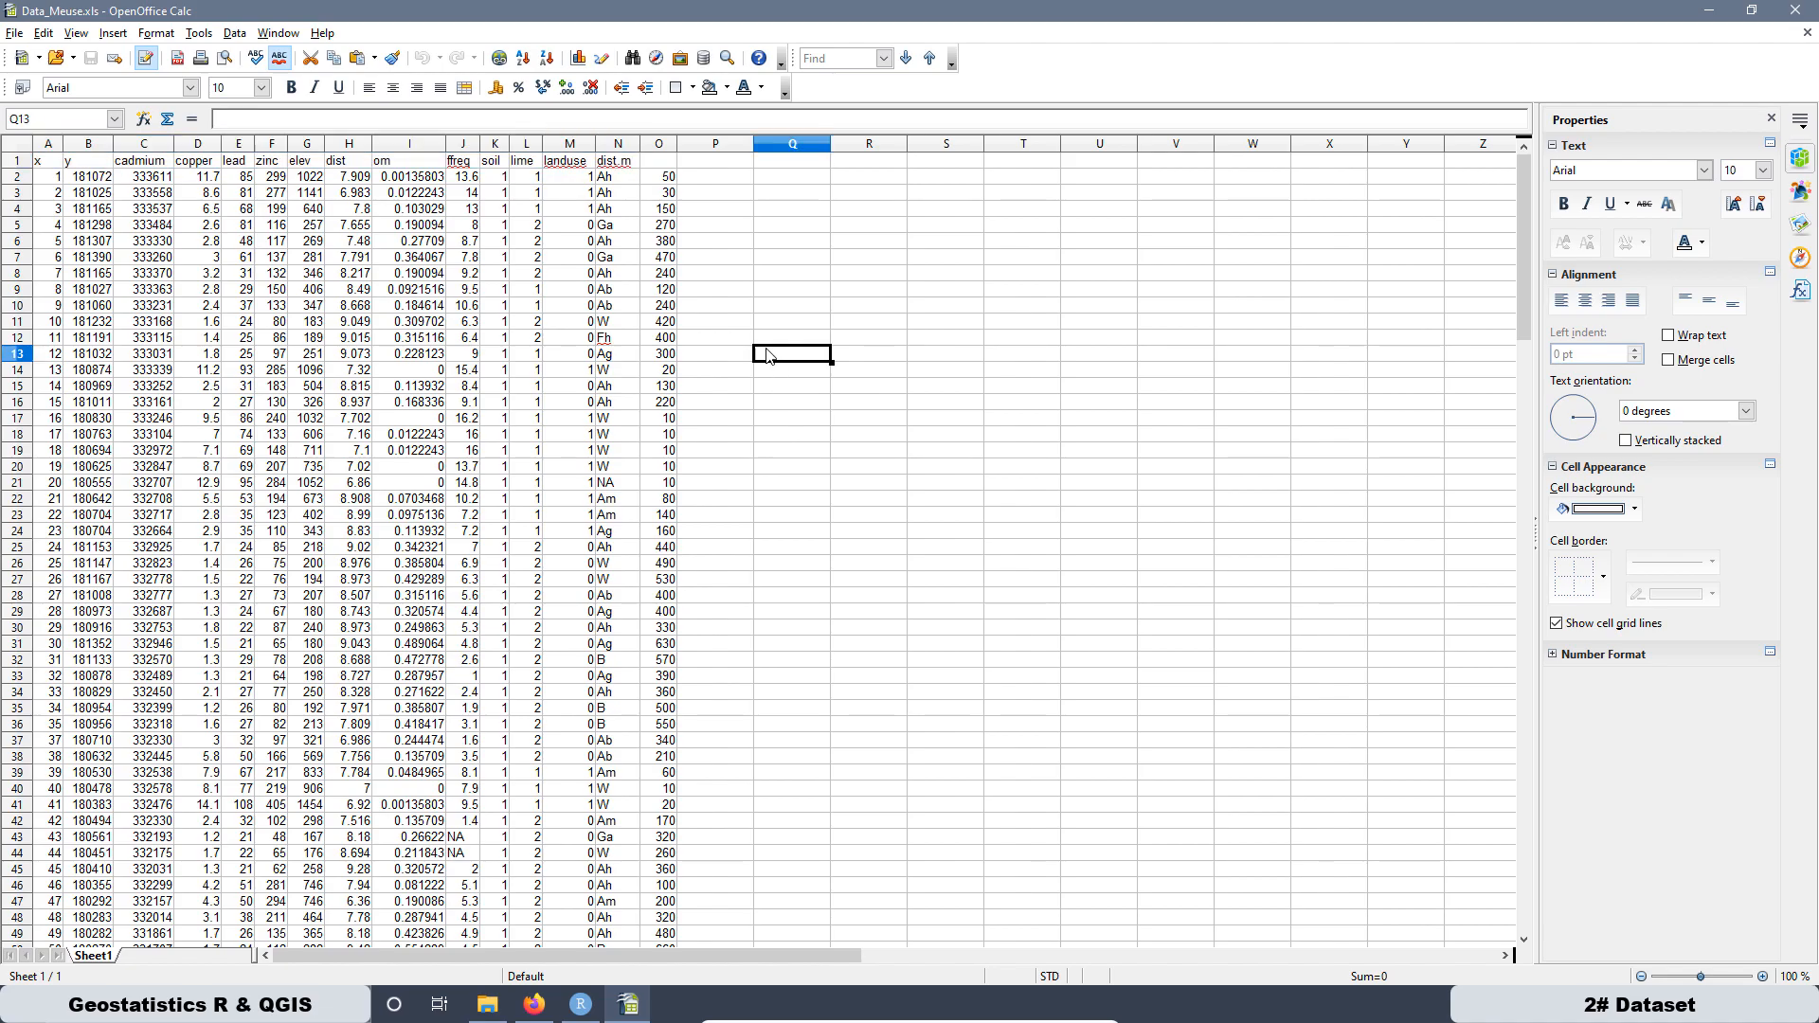
{"action": "left_click", "coordinate": [84, 163]}
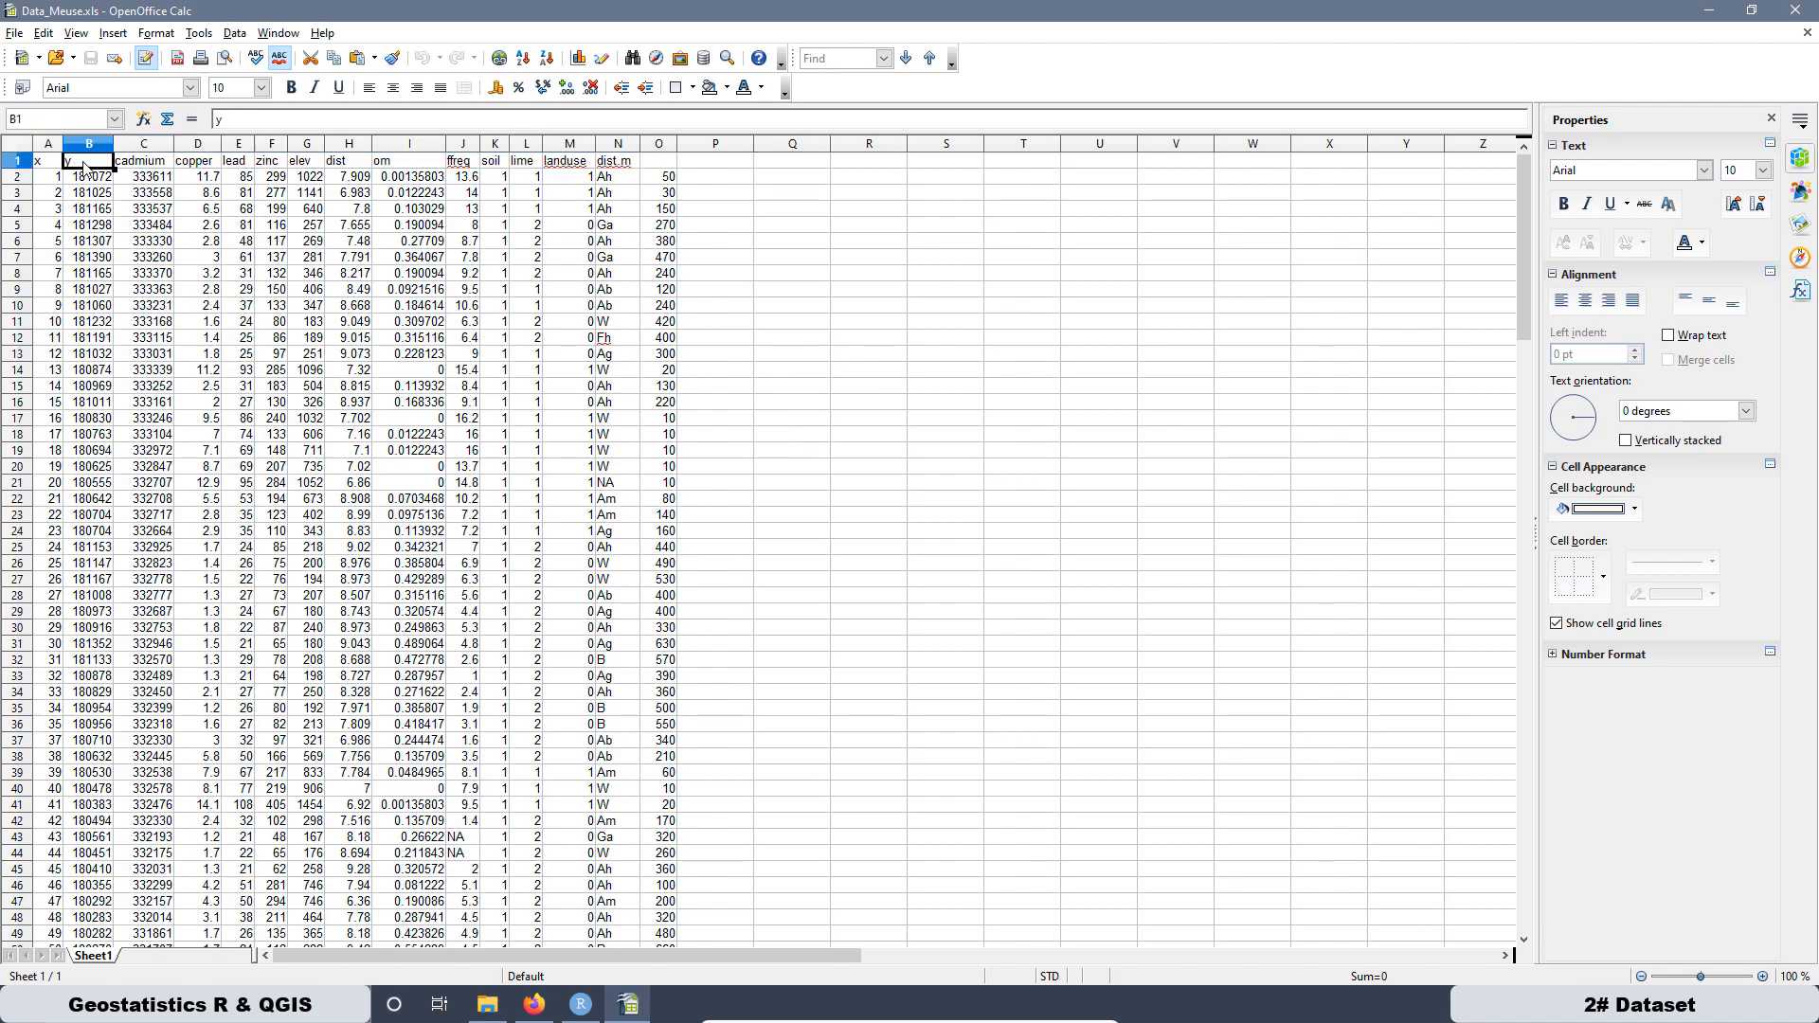
{"action": "key", "text": "ctrl+v"}
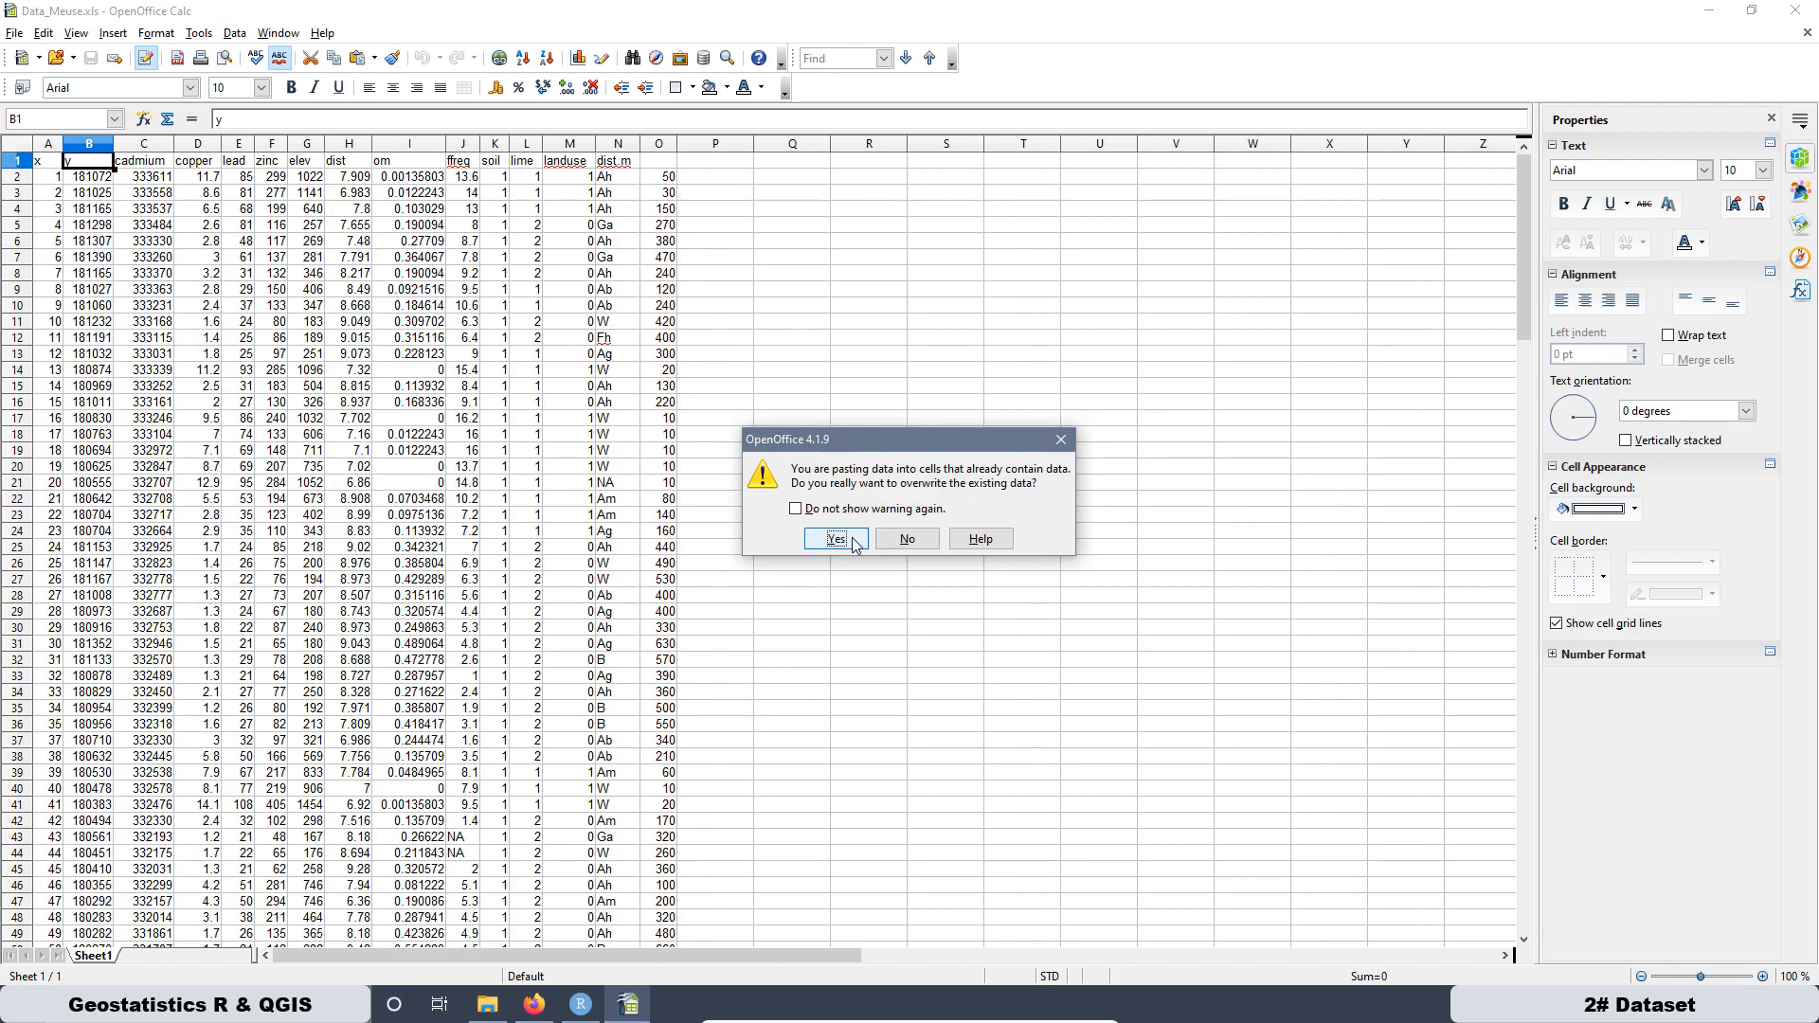
{"action": "left_click", "coordinate": [853, 544]}
{"action": "left_click", "coordinate": [792, 260]}
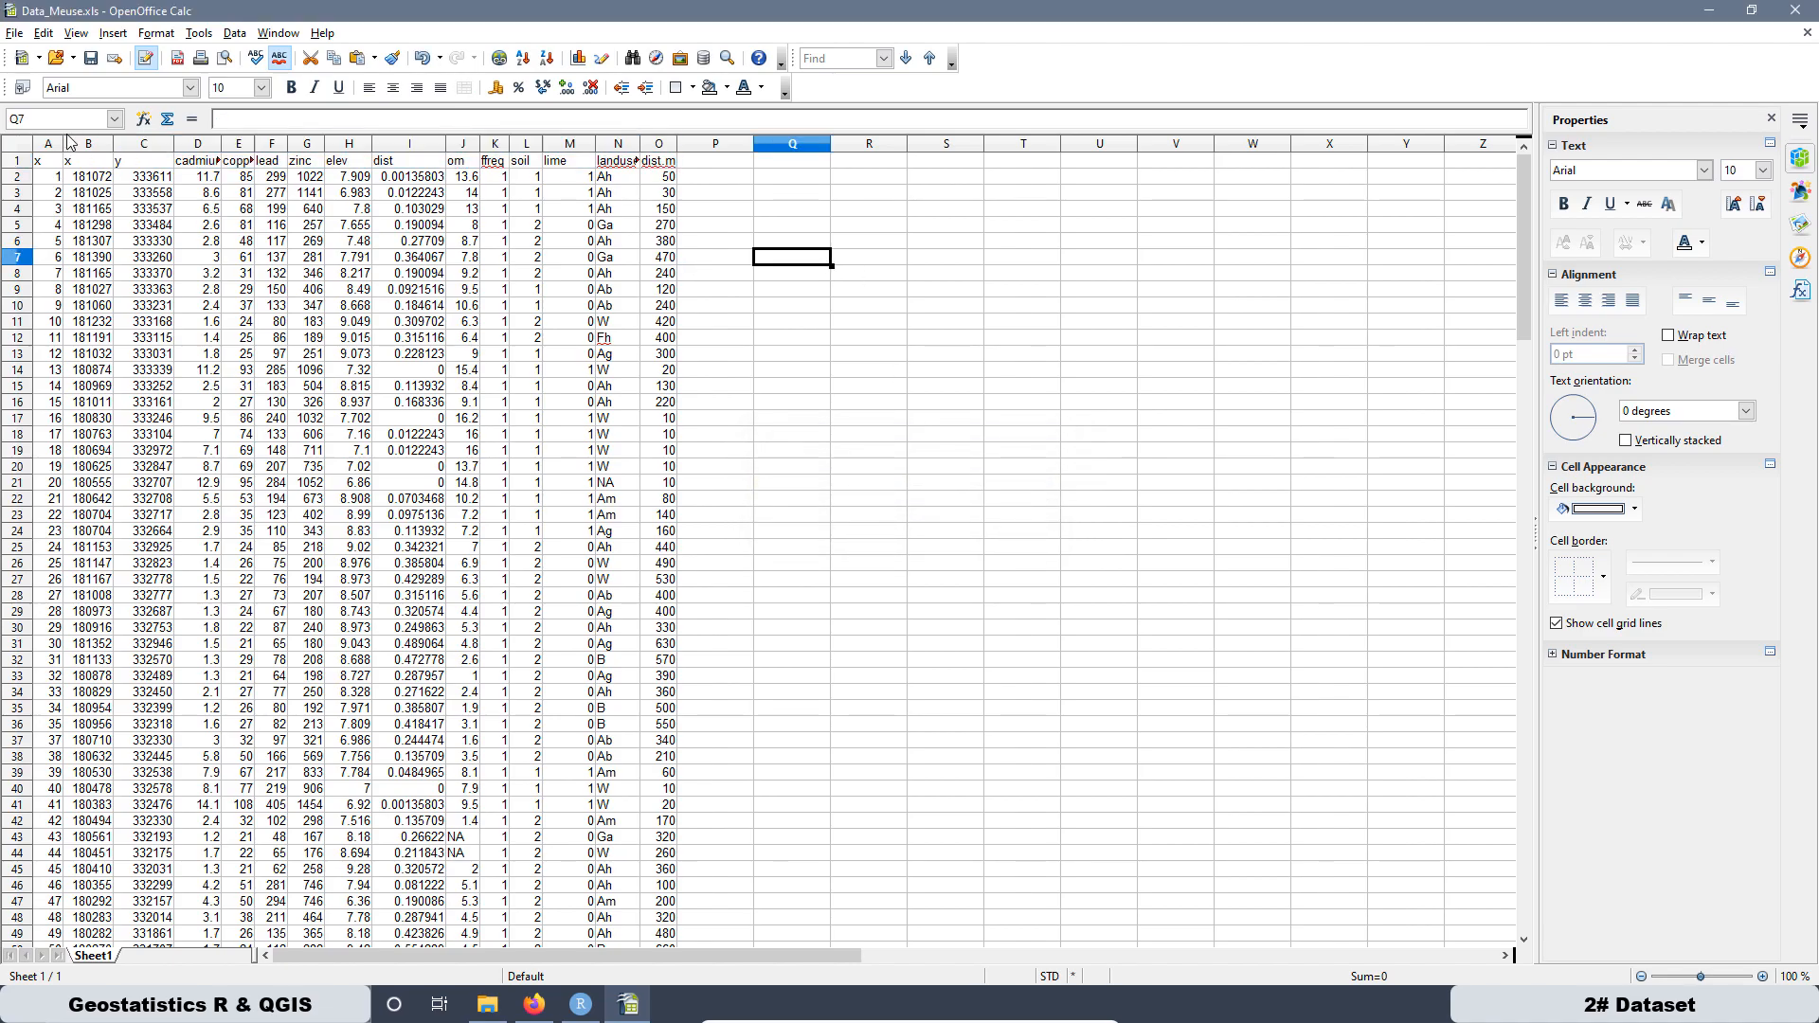
Step: Delete the contents of cell A1, the duplicate x header above the row numbers
{"action": "left_click", "coordinate": [41, 165]}
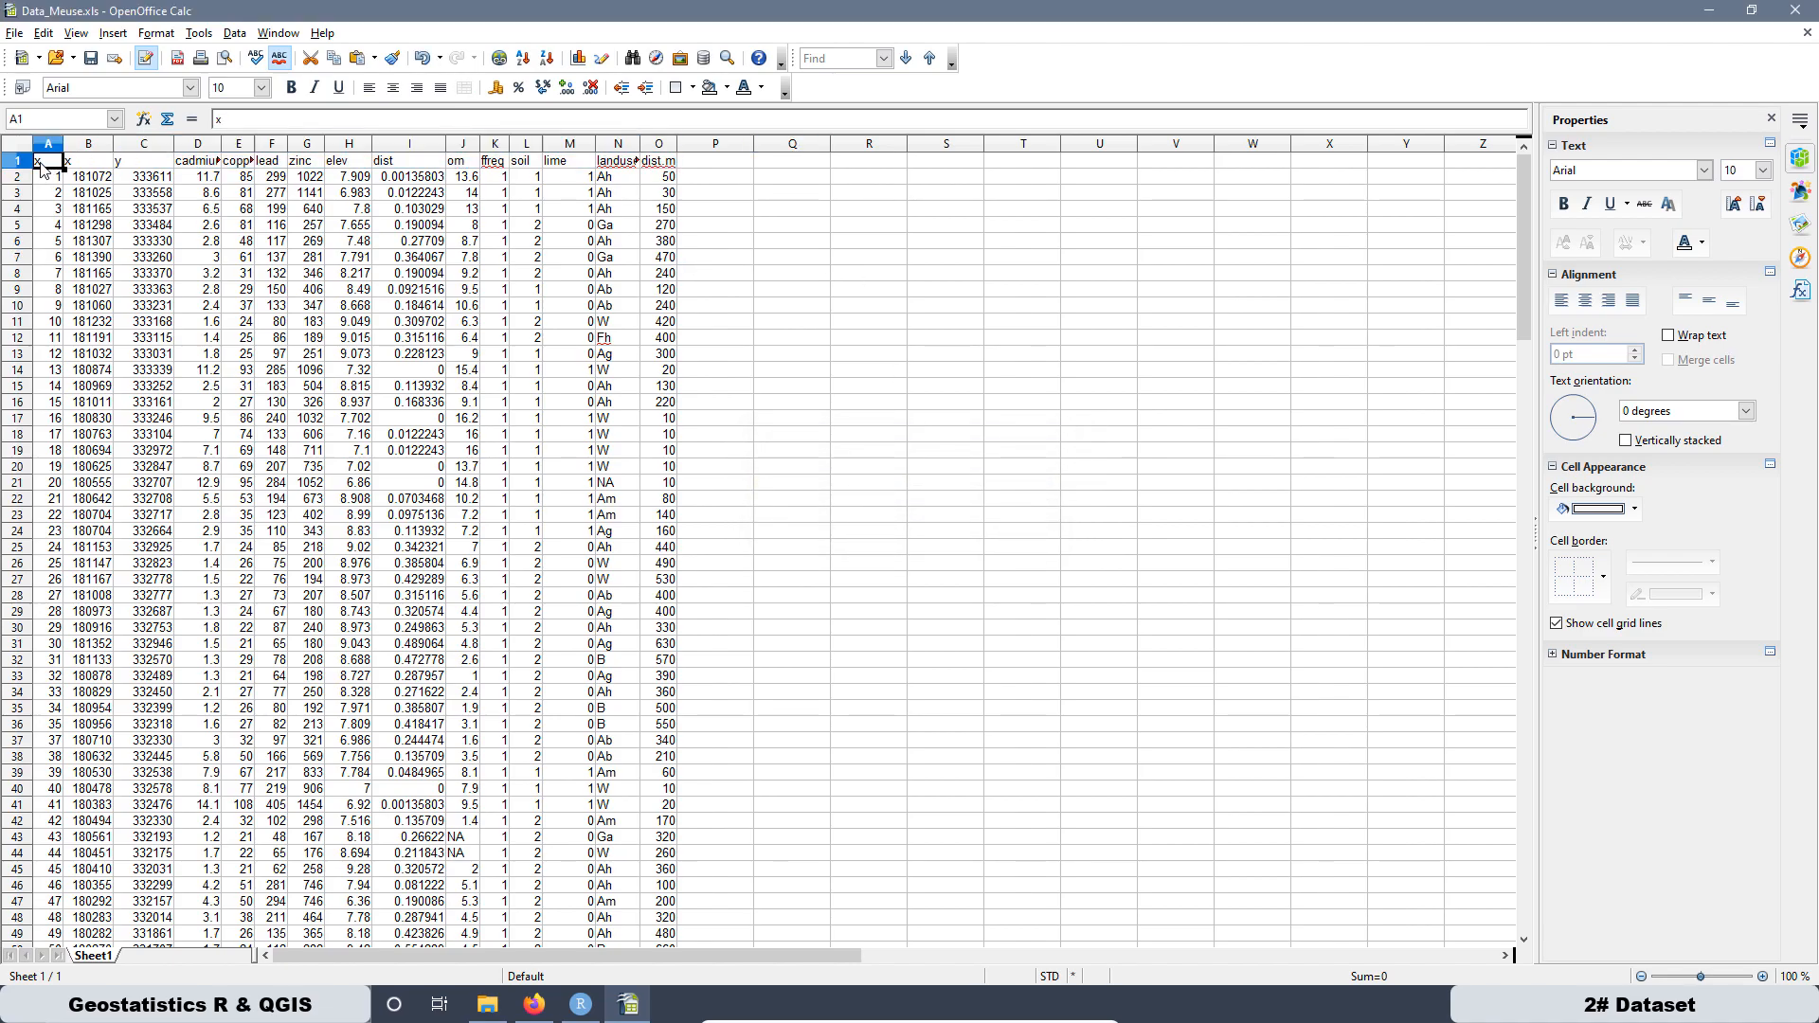
{"action": "key", "text": "Delete"}
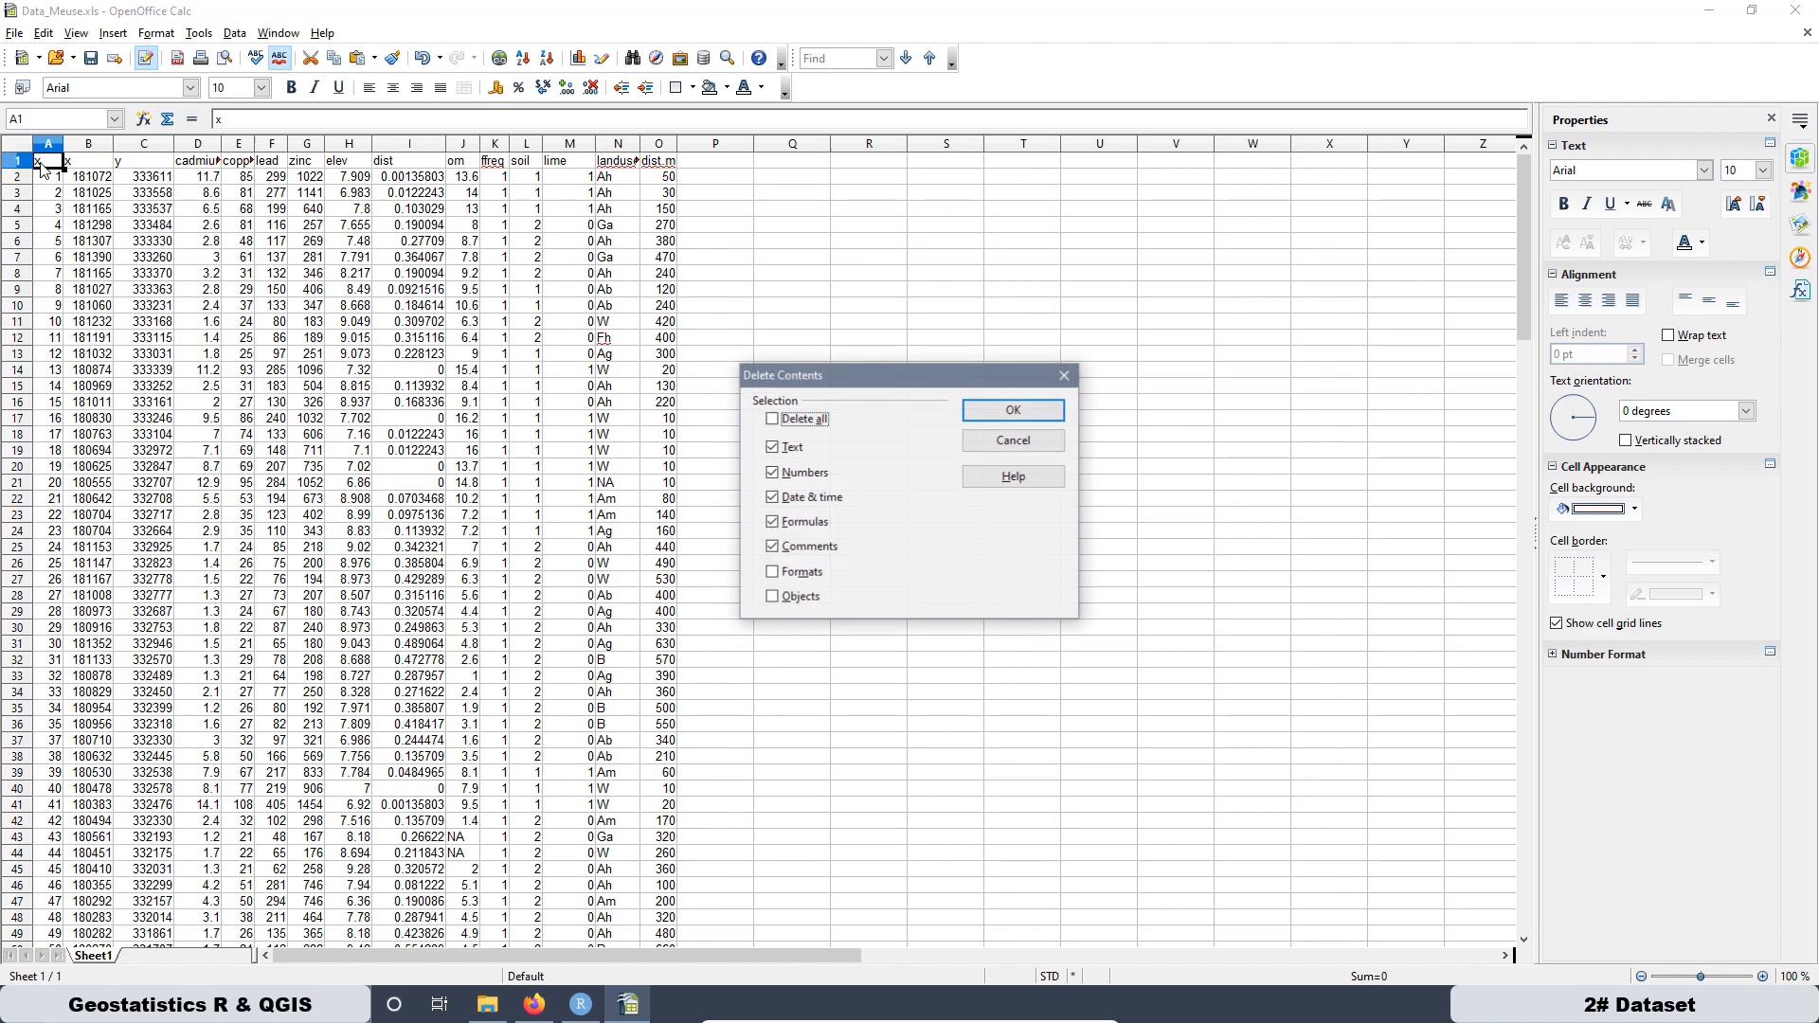
{"action": "left_click", "coordinate": [1013, 410]}
{"action": "left_click", "coordinate": [804, 340]}
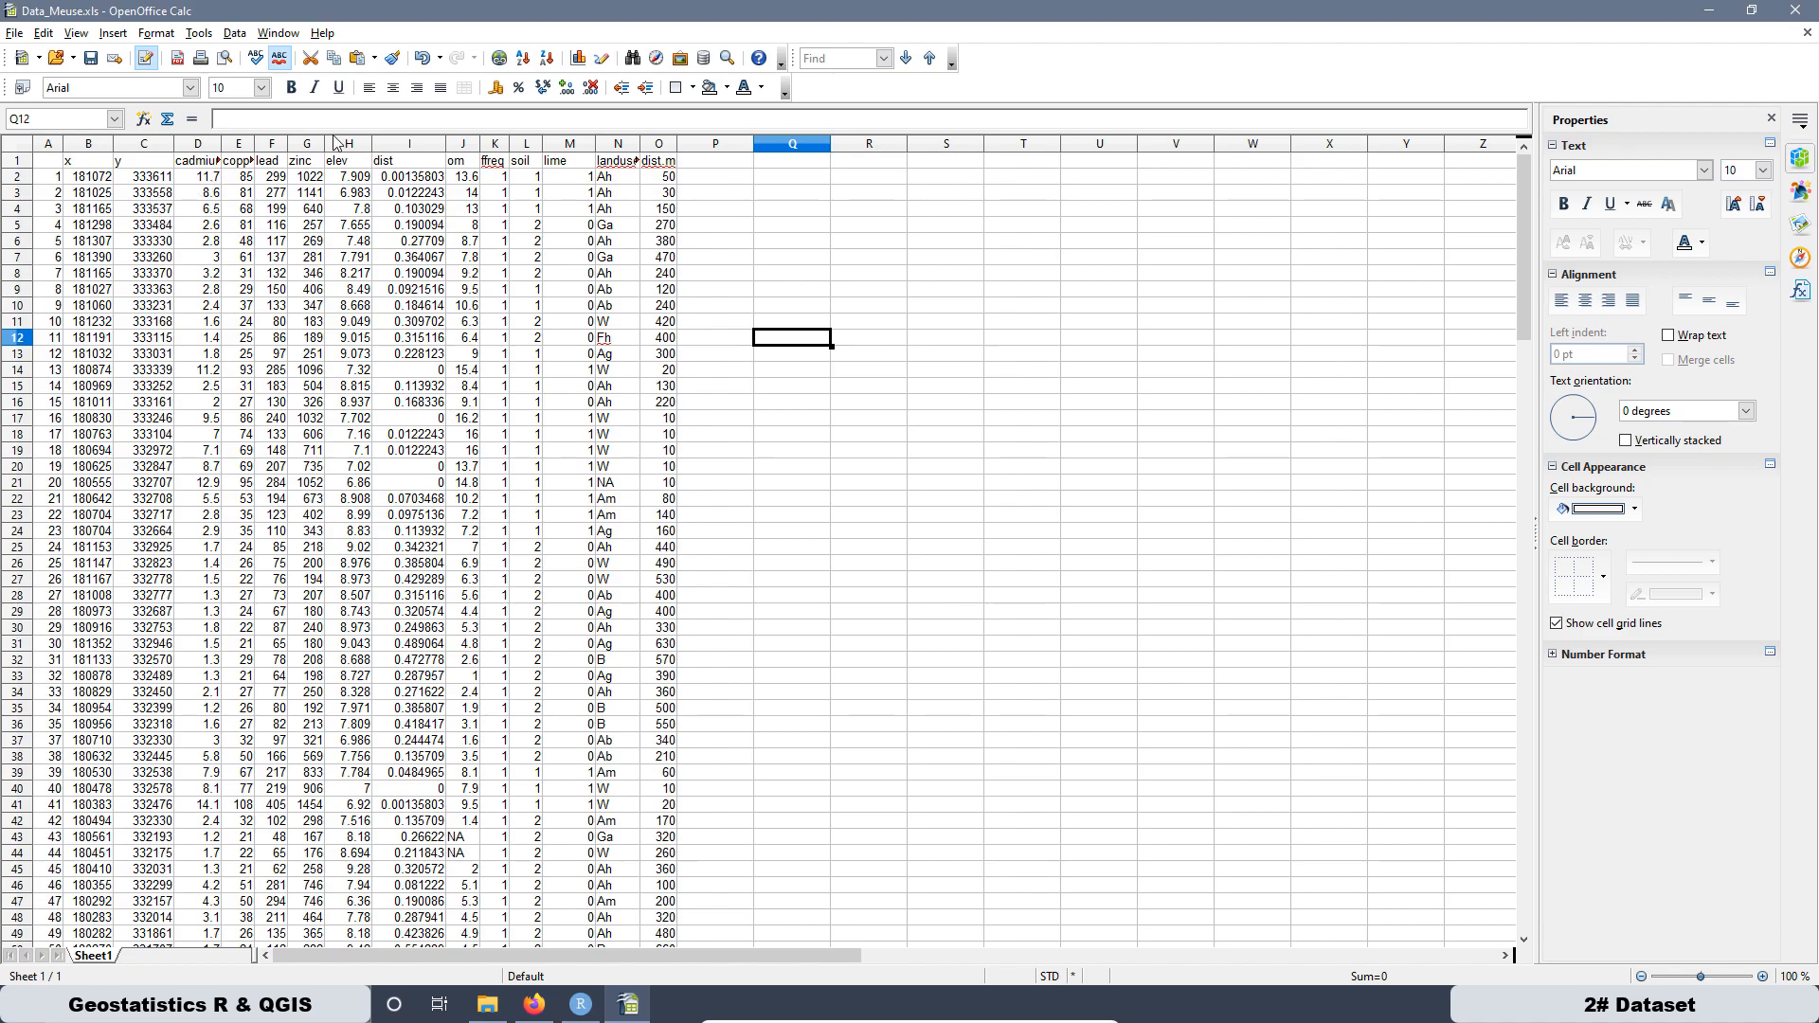
{"action": "left_click", "coordinate": [15, 34]}
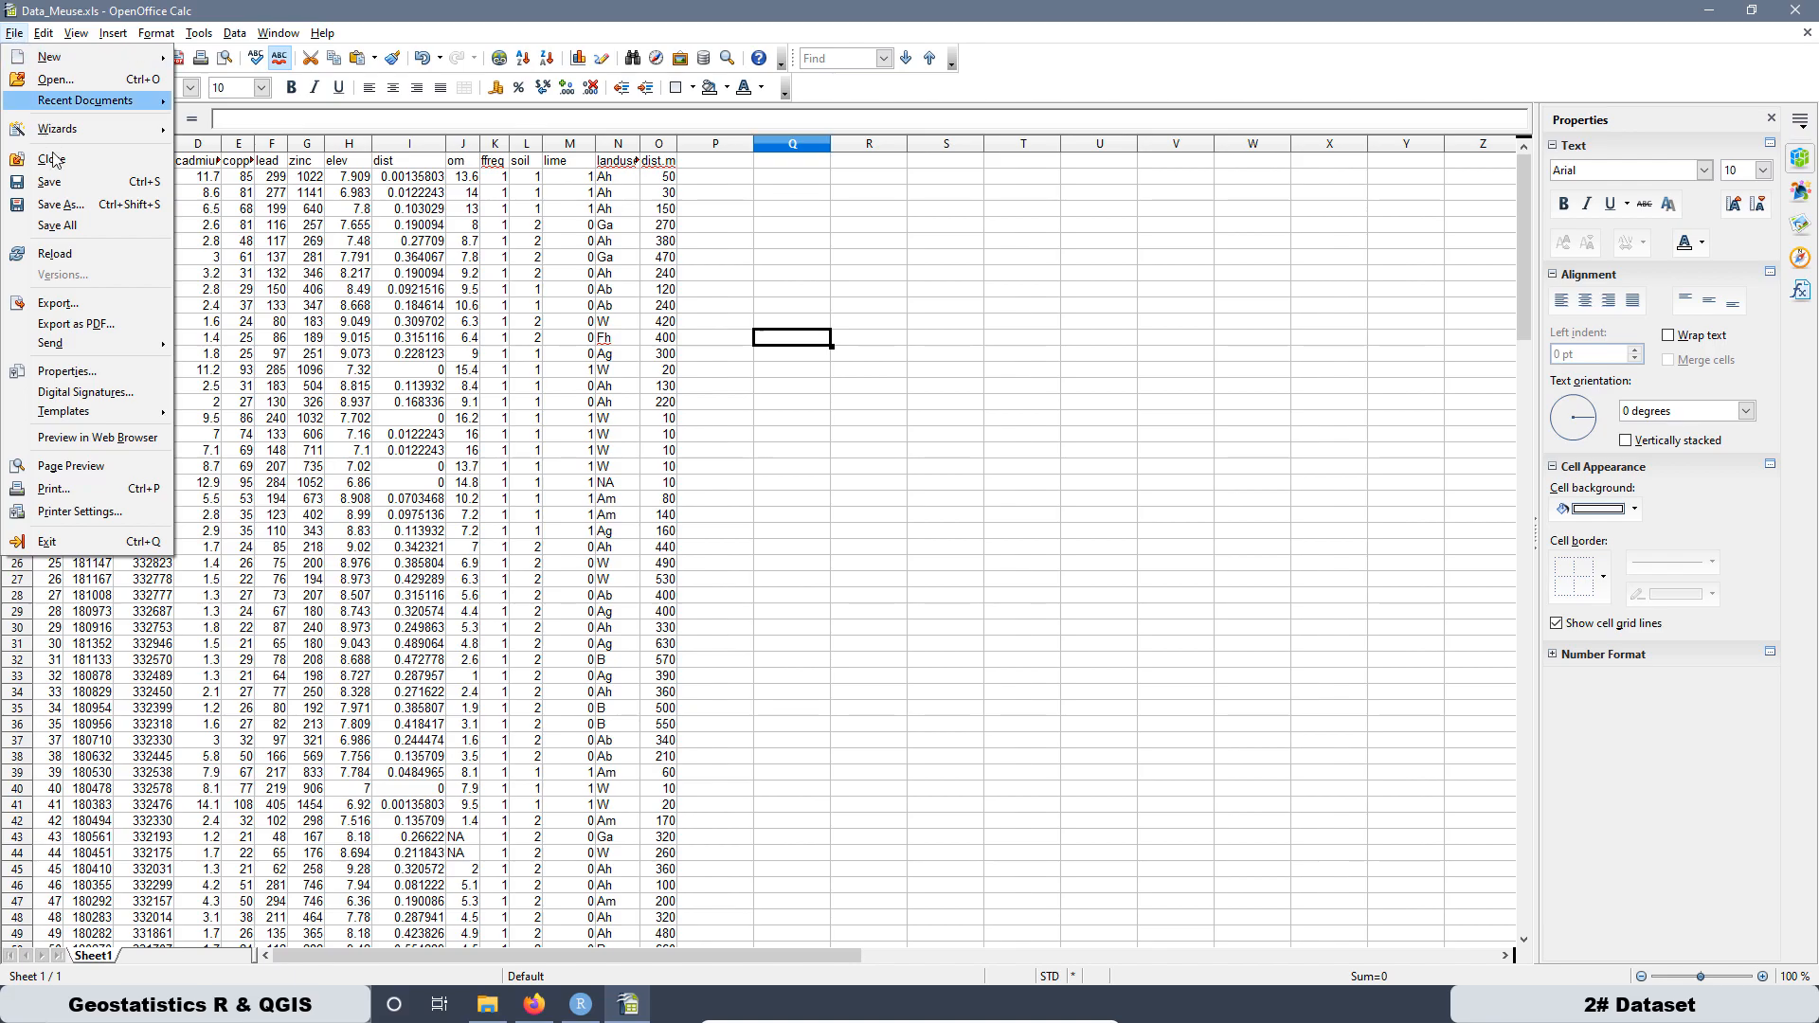
{"action": "left_click", "coordinate": [83, 205]}
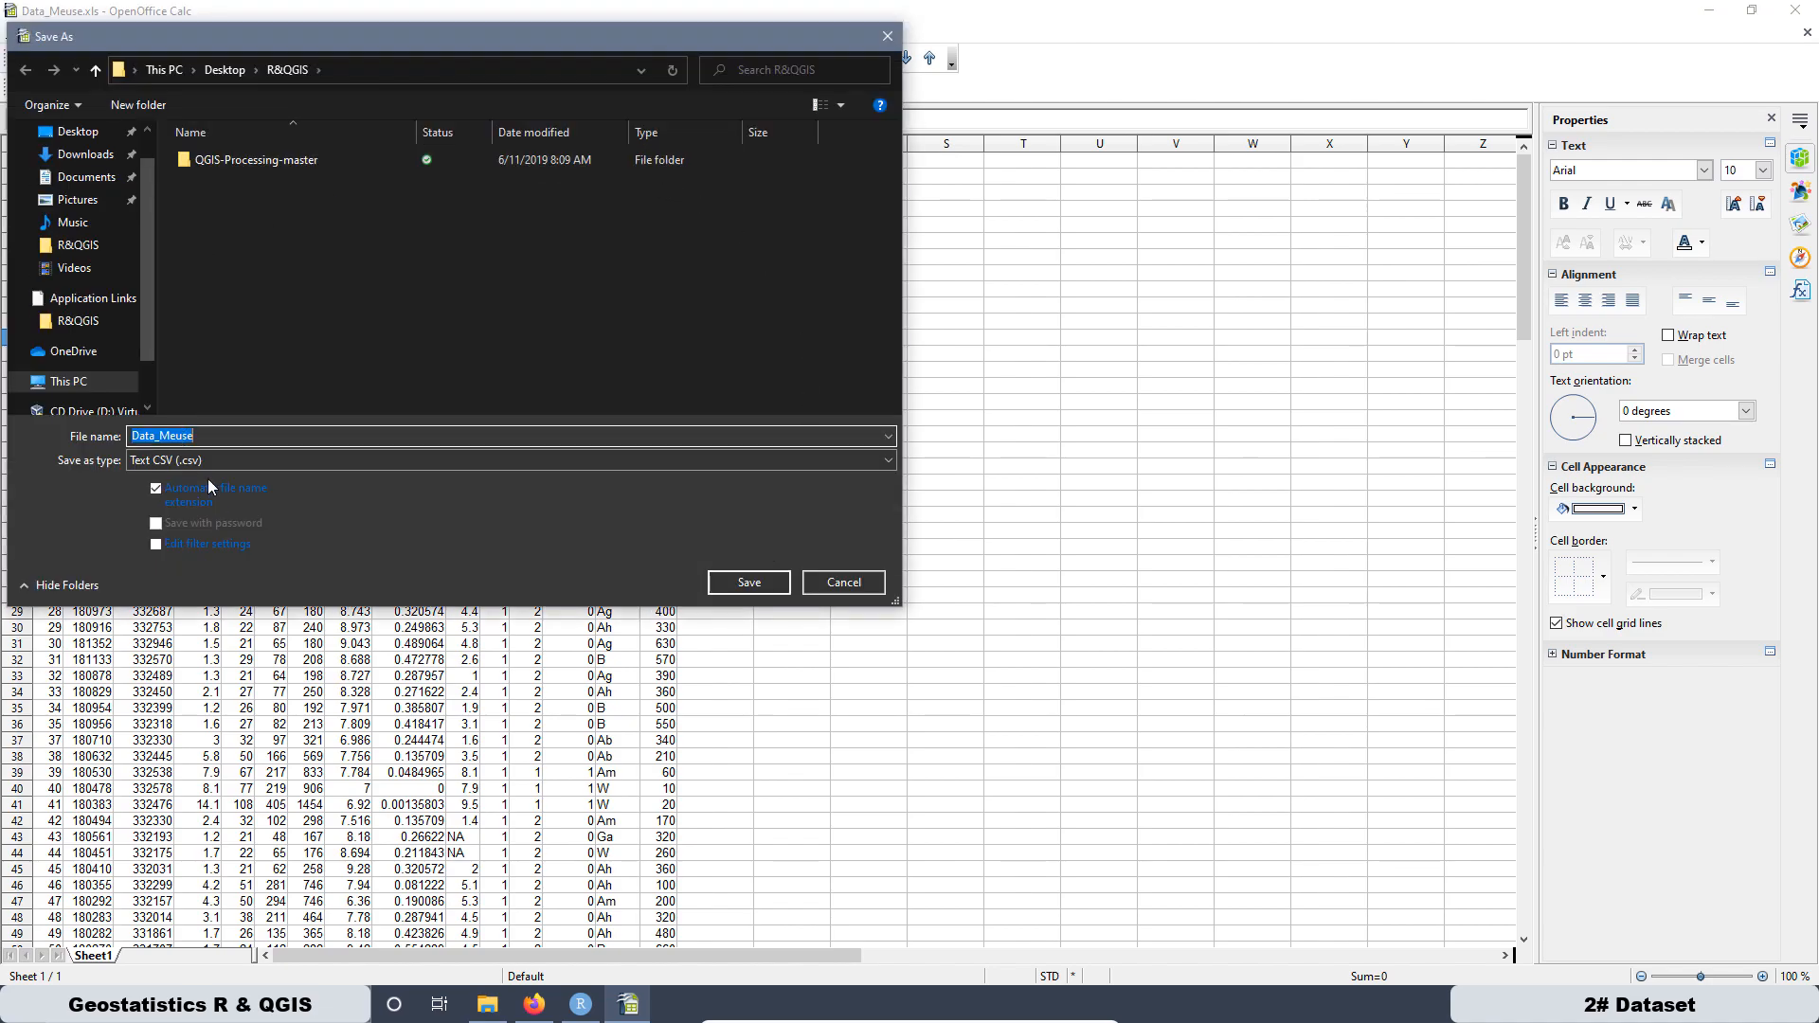
{"action": "left_click", "coordinate": [188, 462]}
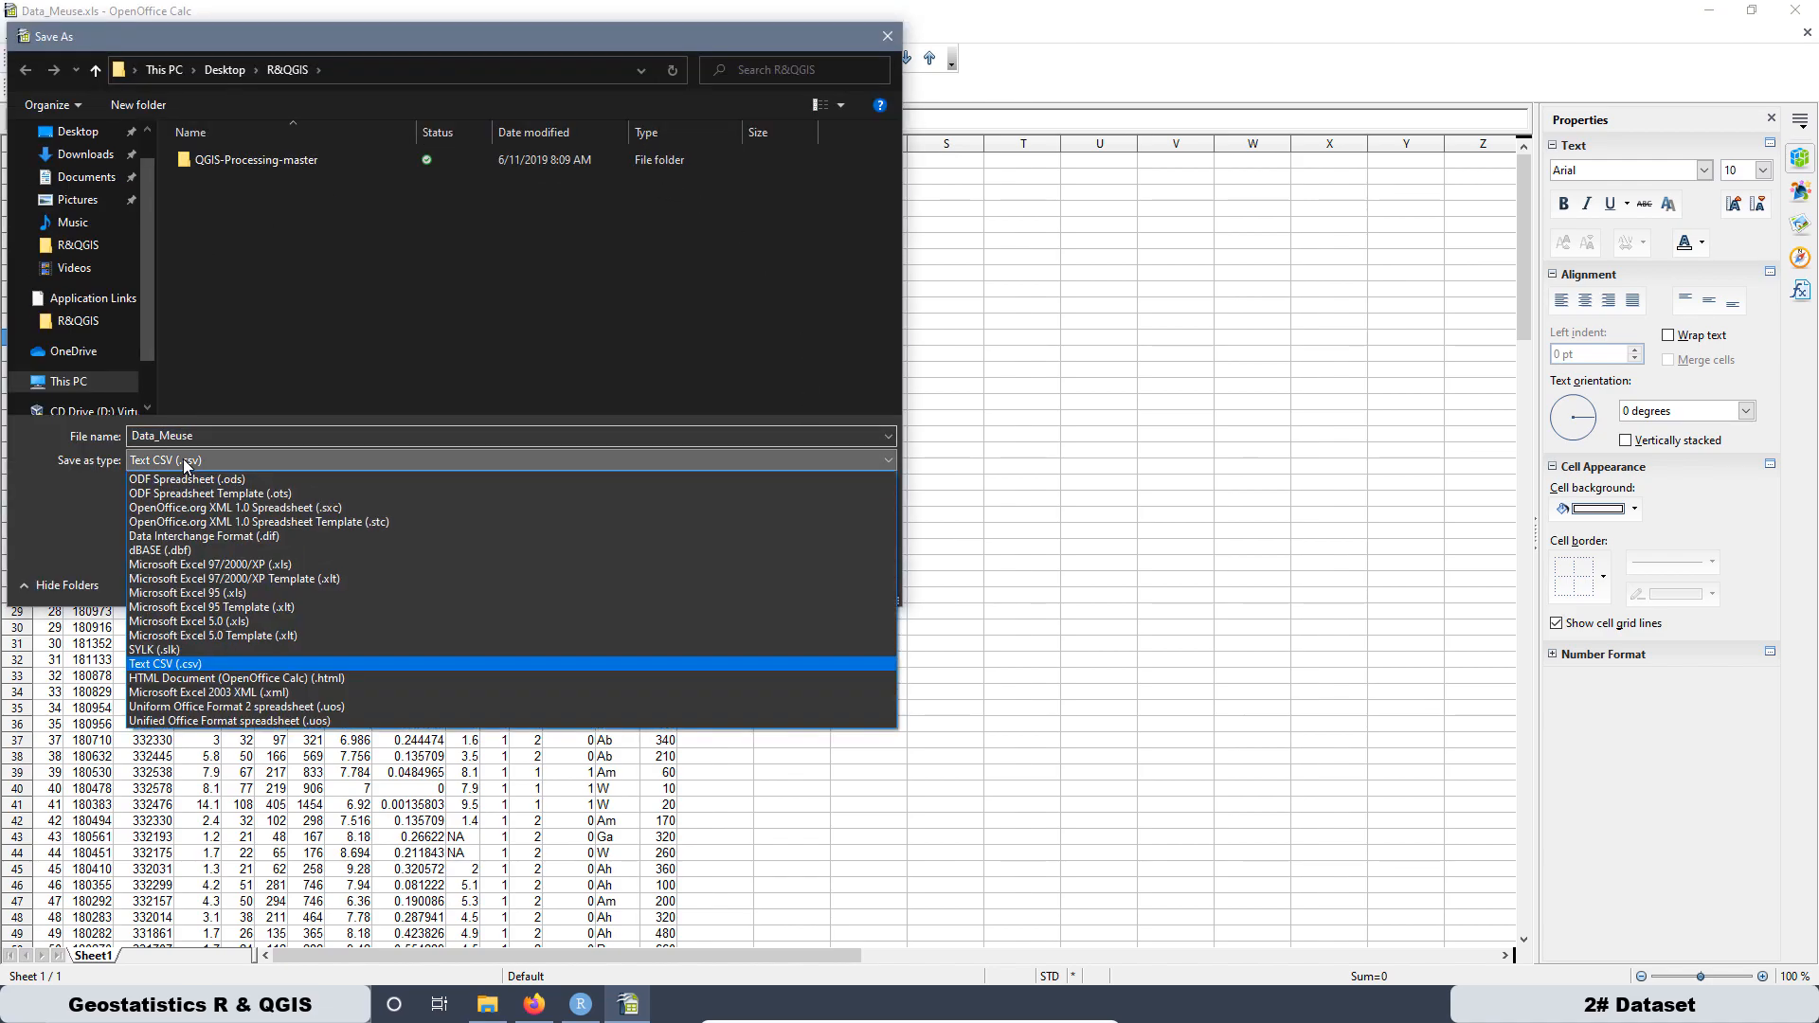
{"action": "left_click", "coordinate": [147, 665]}
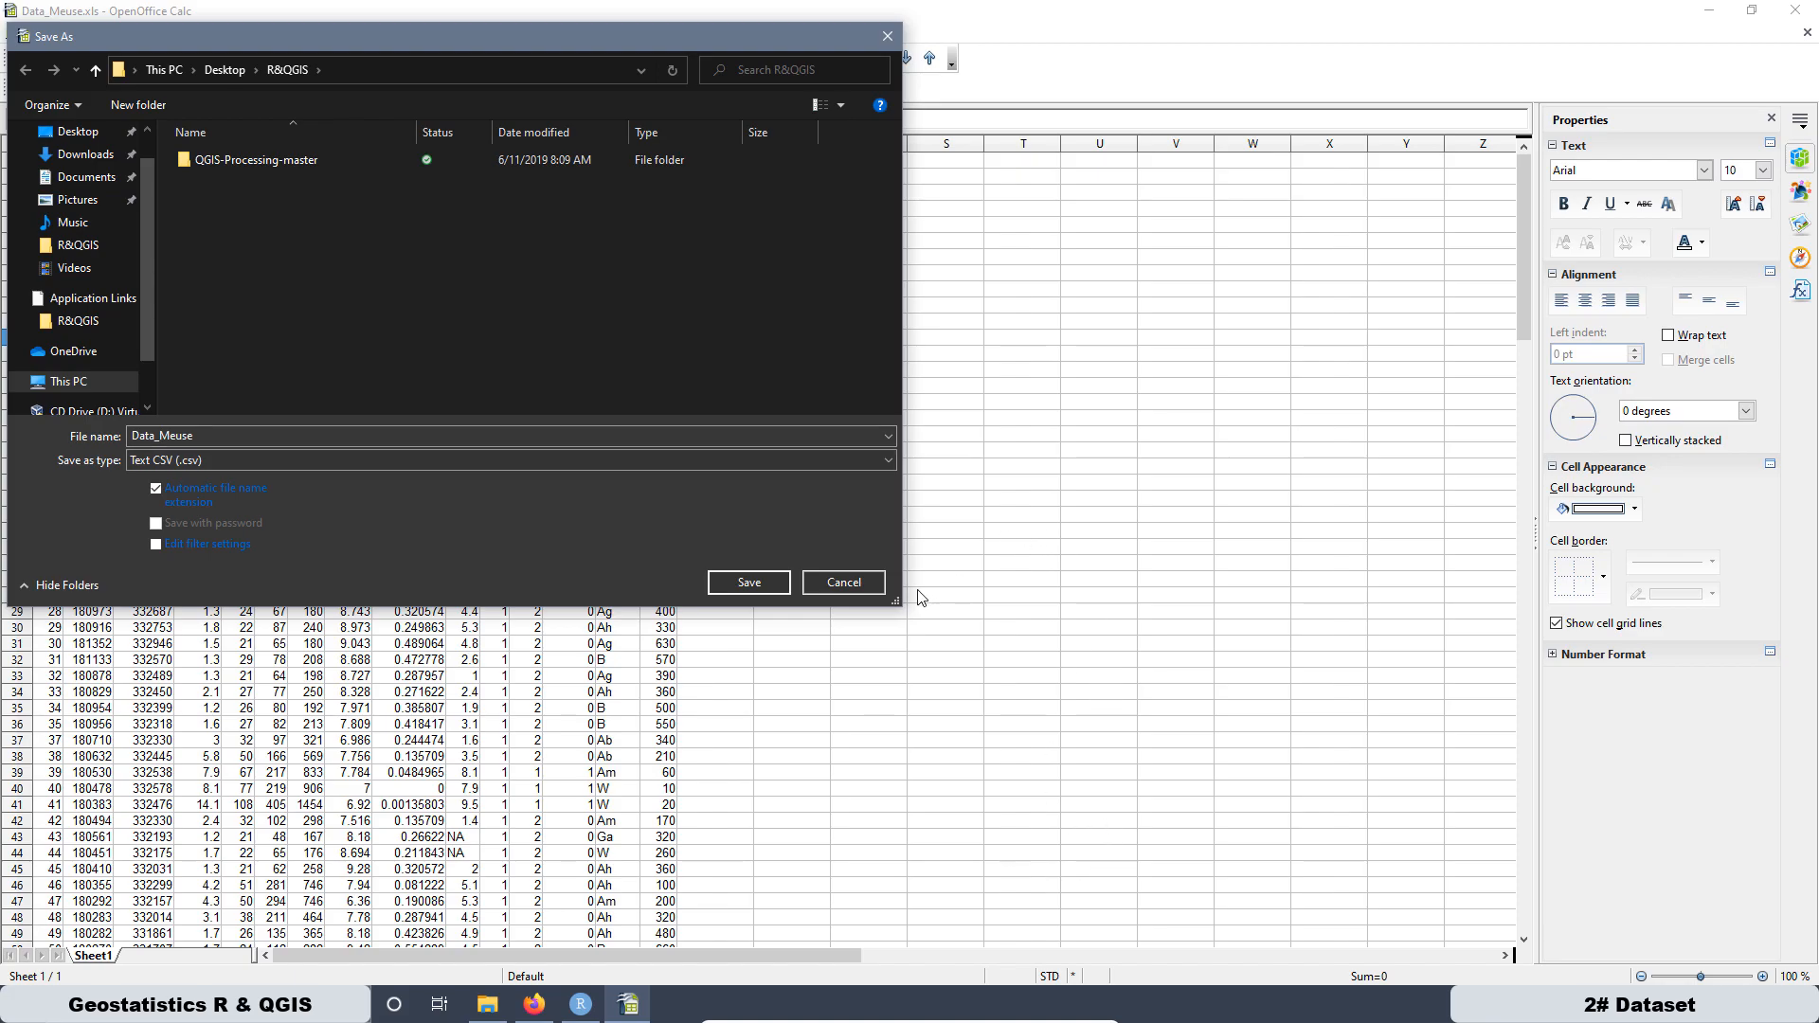
{"action": "left_click", "coordinate": [749, 582]}
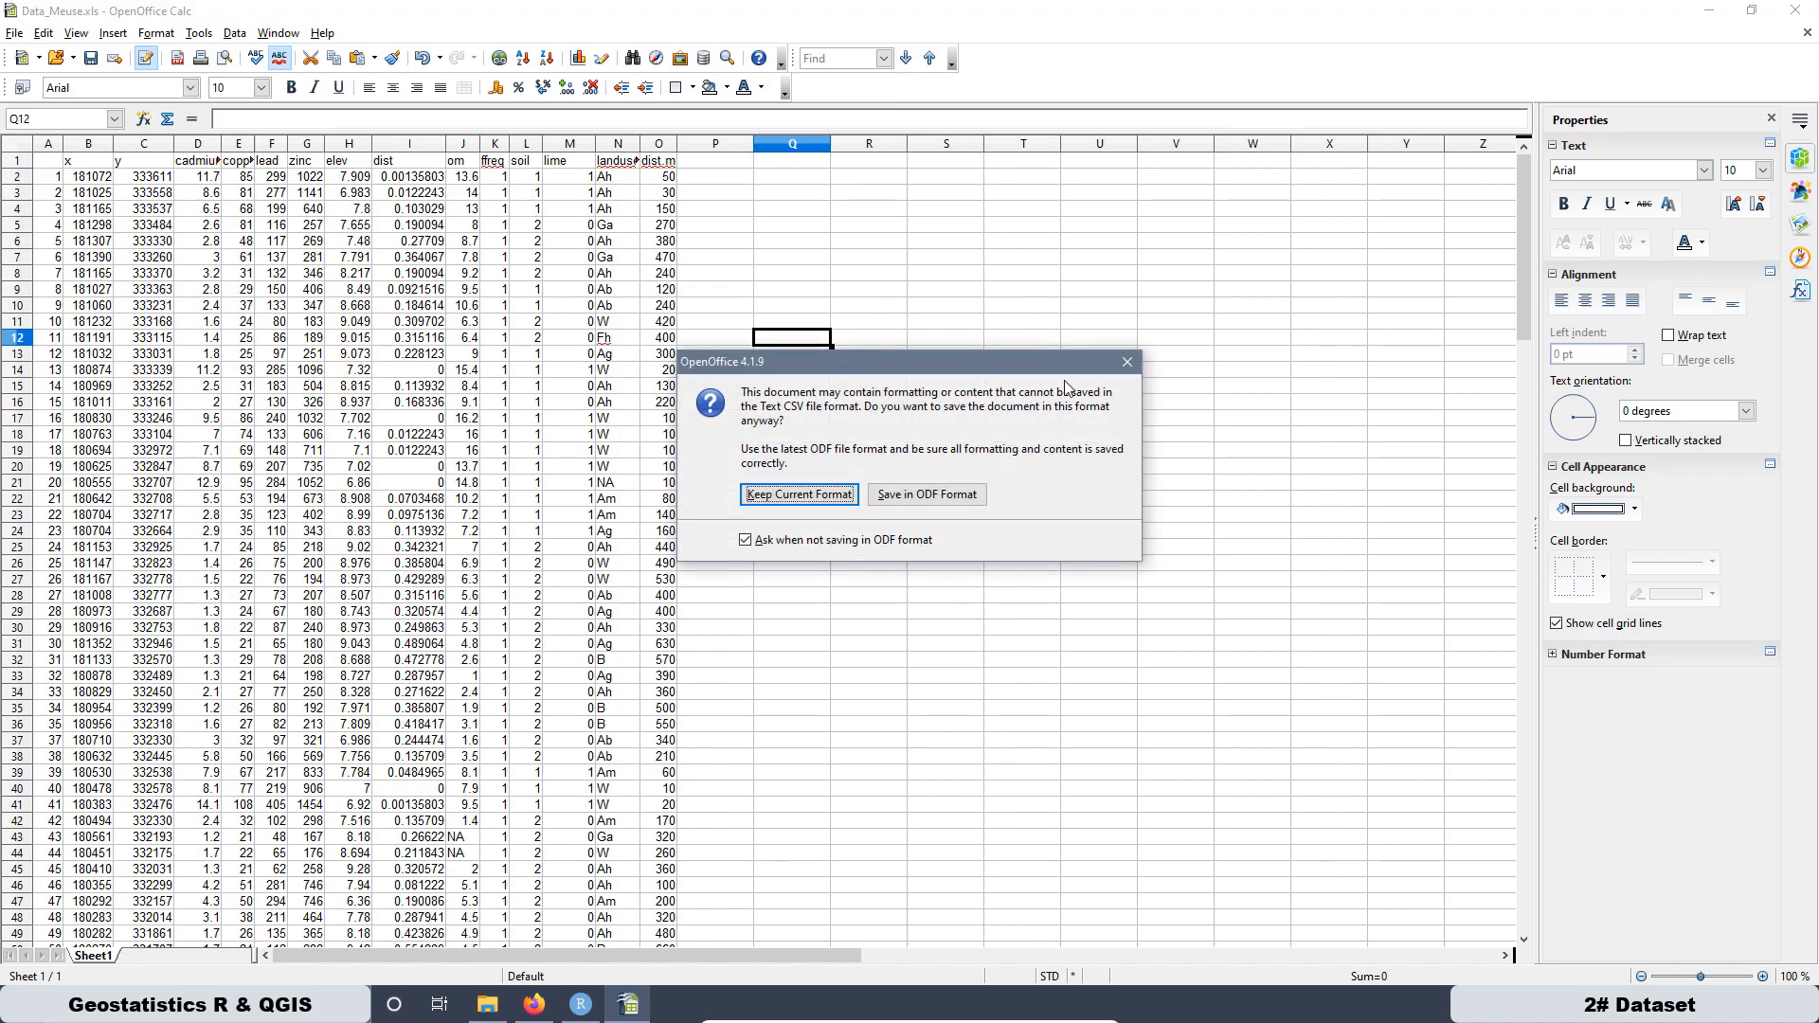
{"action": "left_click", "coordinate": [1127, 363]}
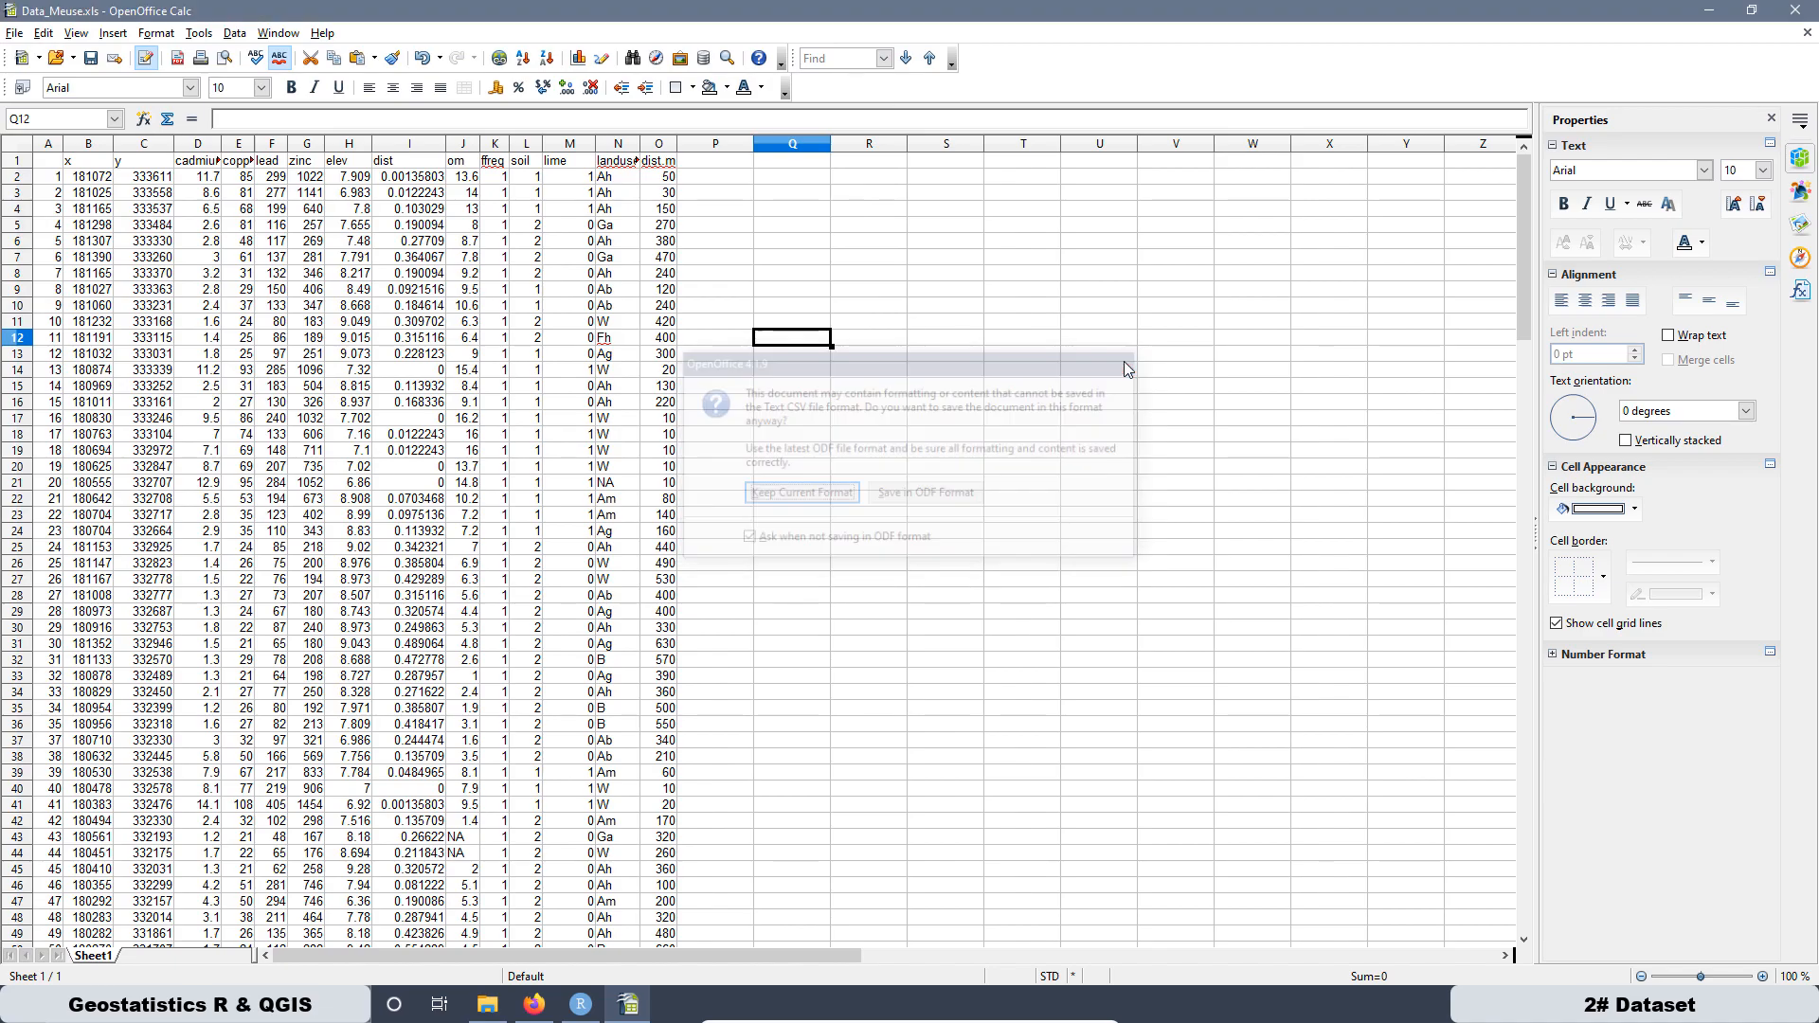
Step: Save the spreadsheet in the R&QGIS folder as Data_Meuse_CSV with the Text CSV (.csv) type, keeping the current format
{"action": "left_click", "coordinate": [21, 37]}
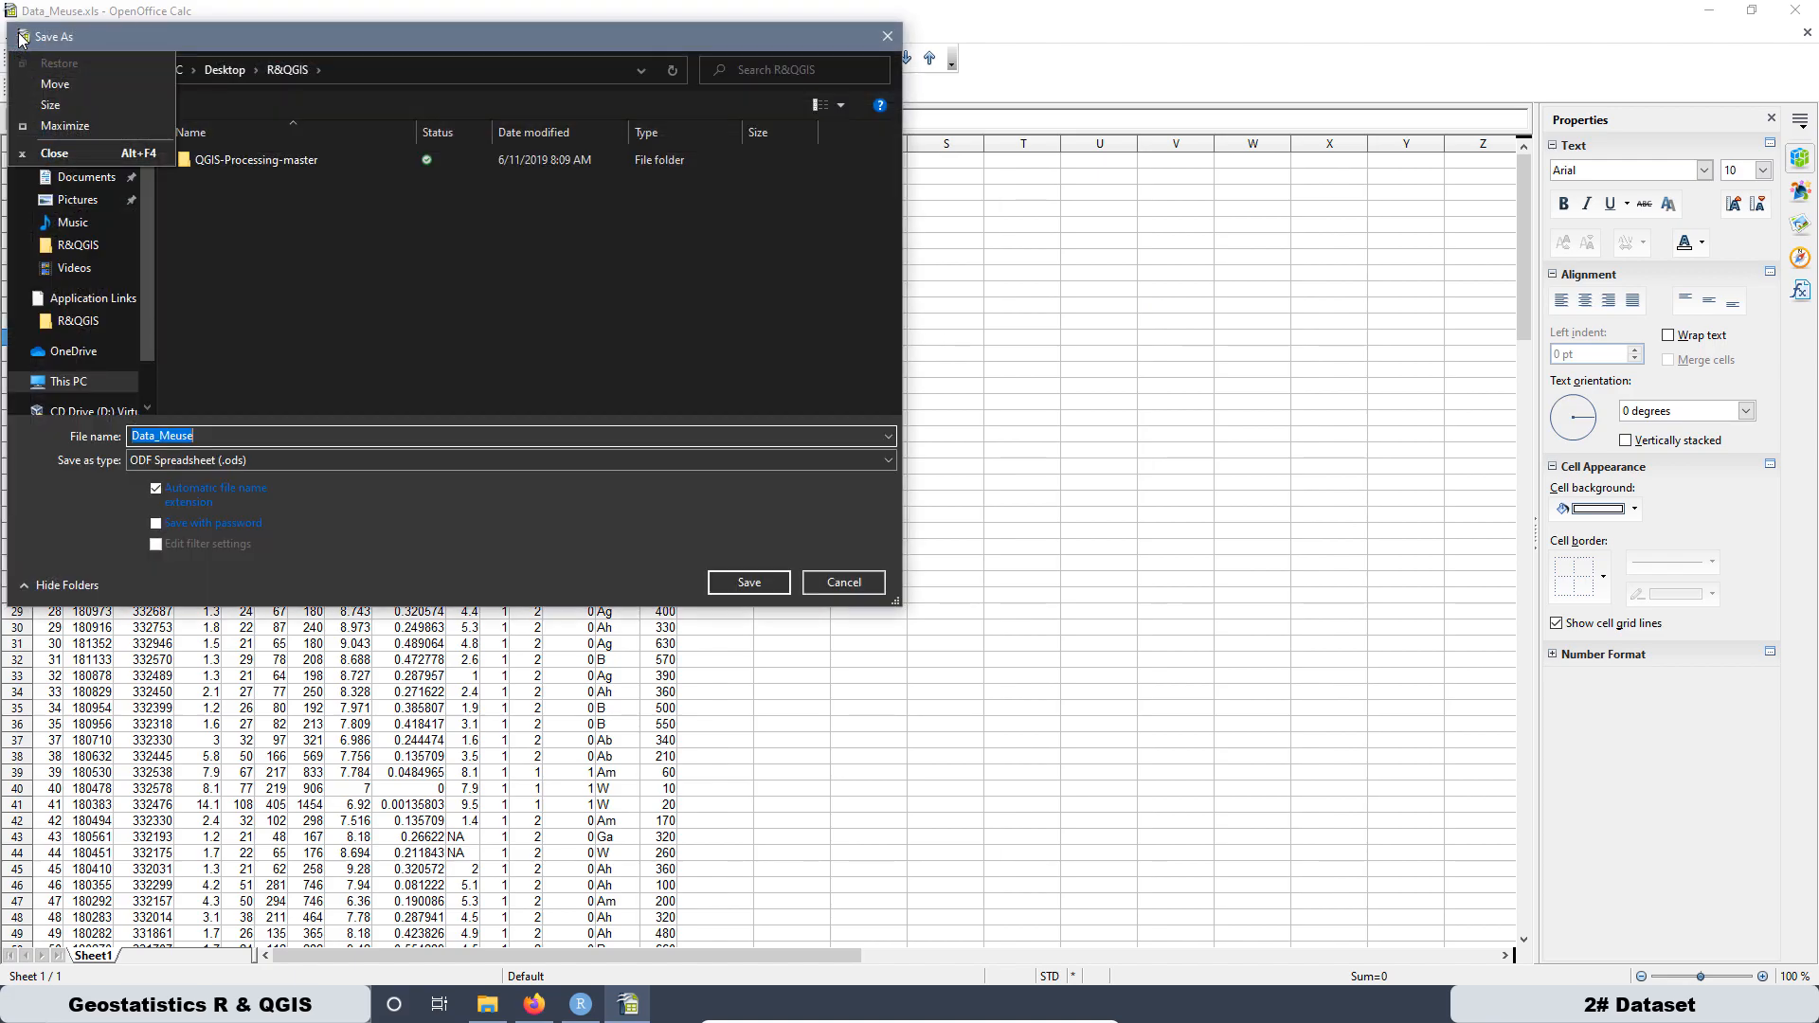
{"action": "left_click", "coordinate": [212, 434]}
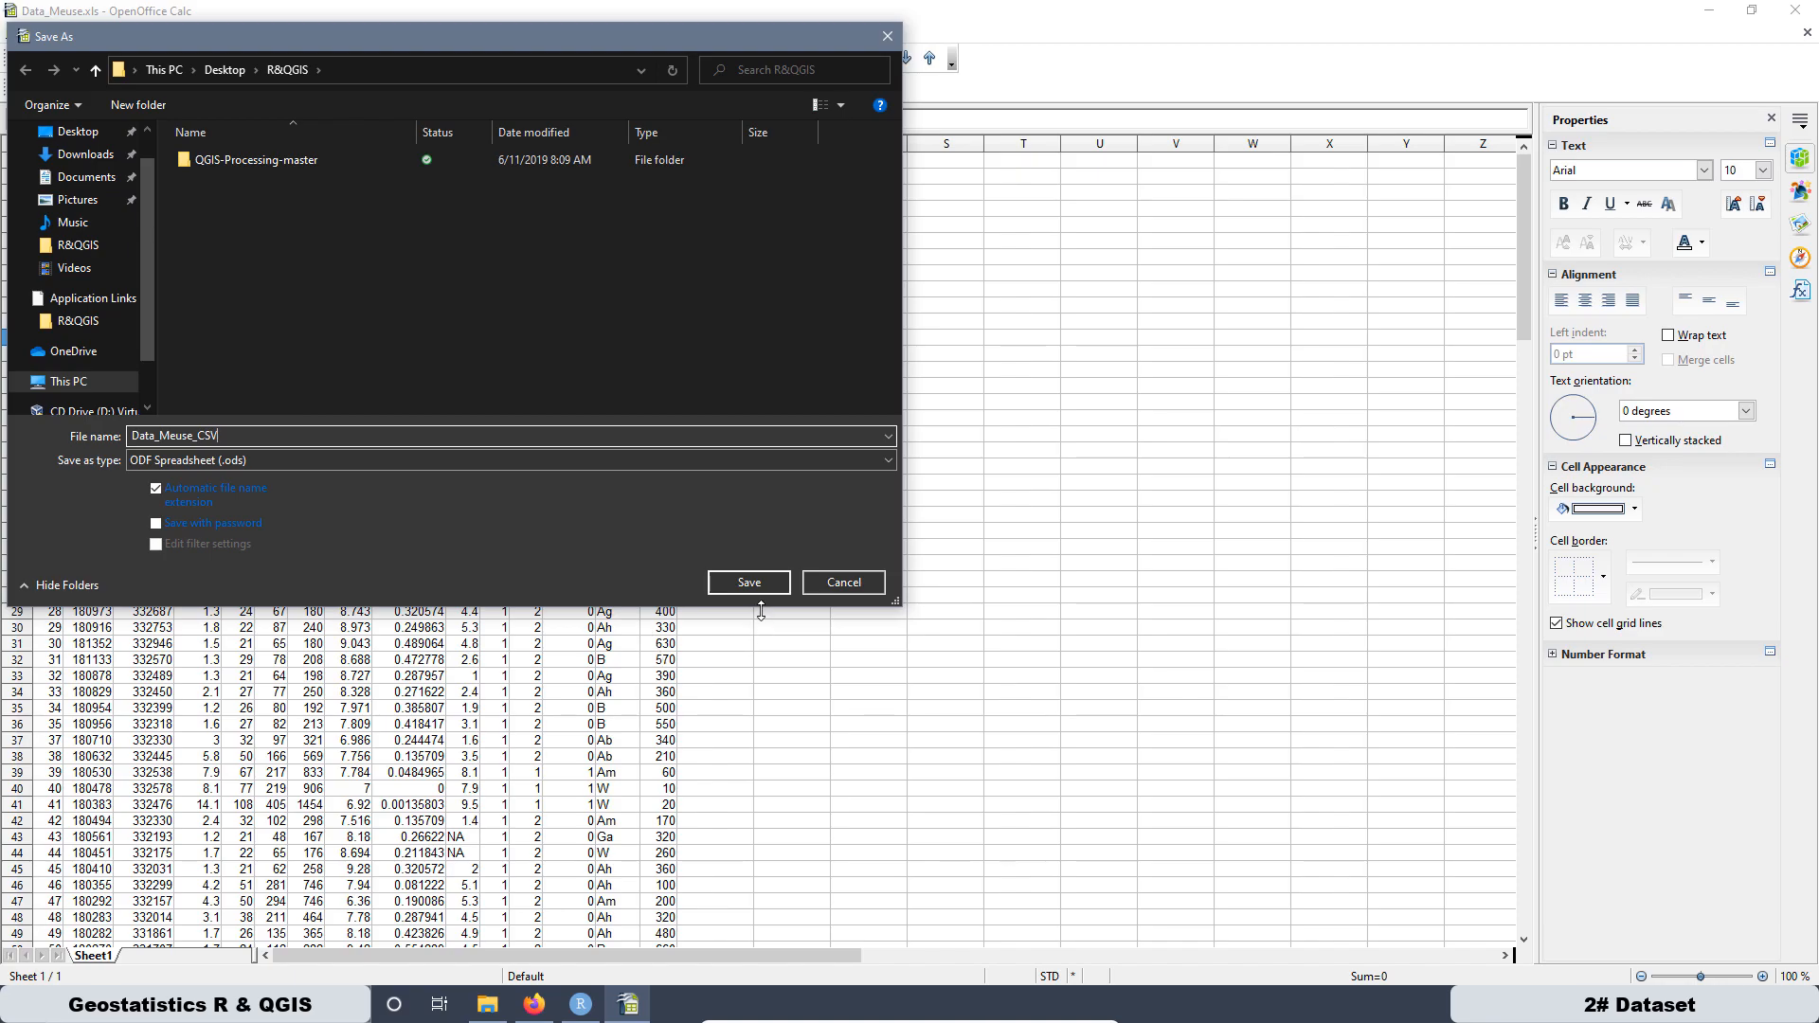
{"action": "left_click", "coordinate": [209, 462]}
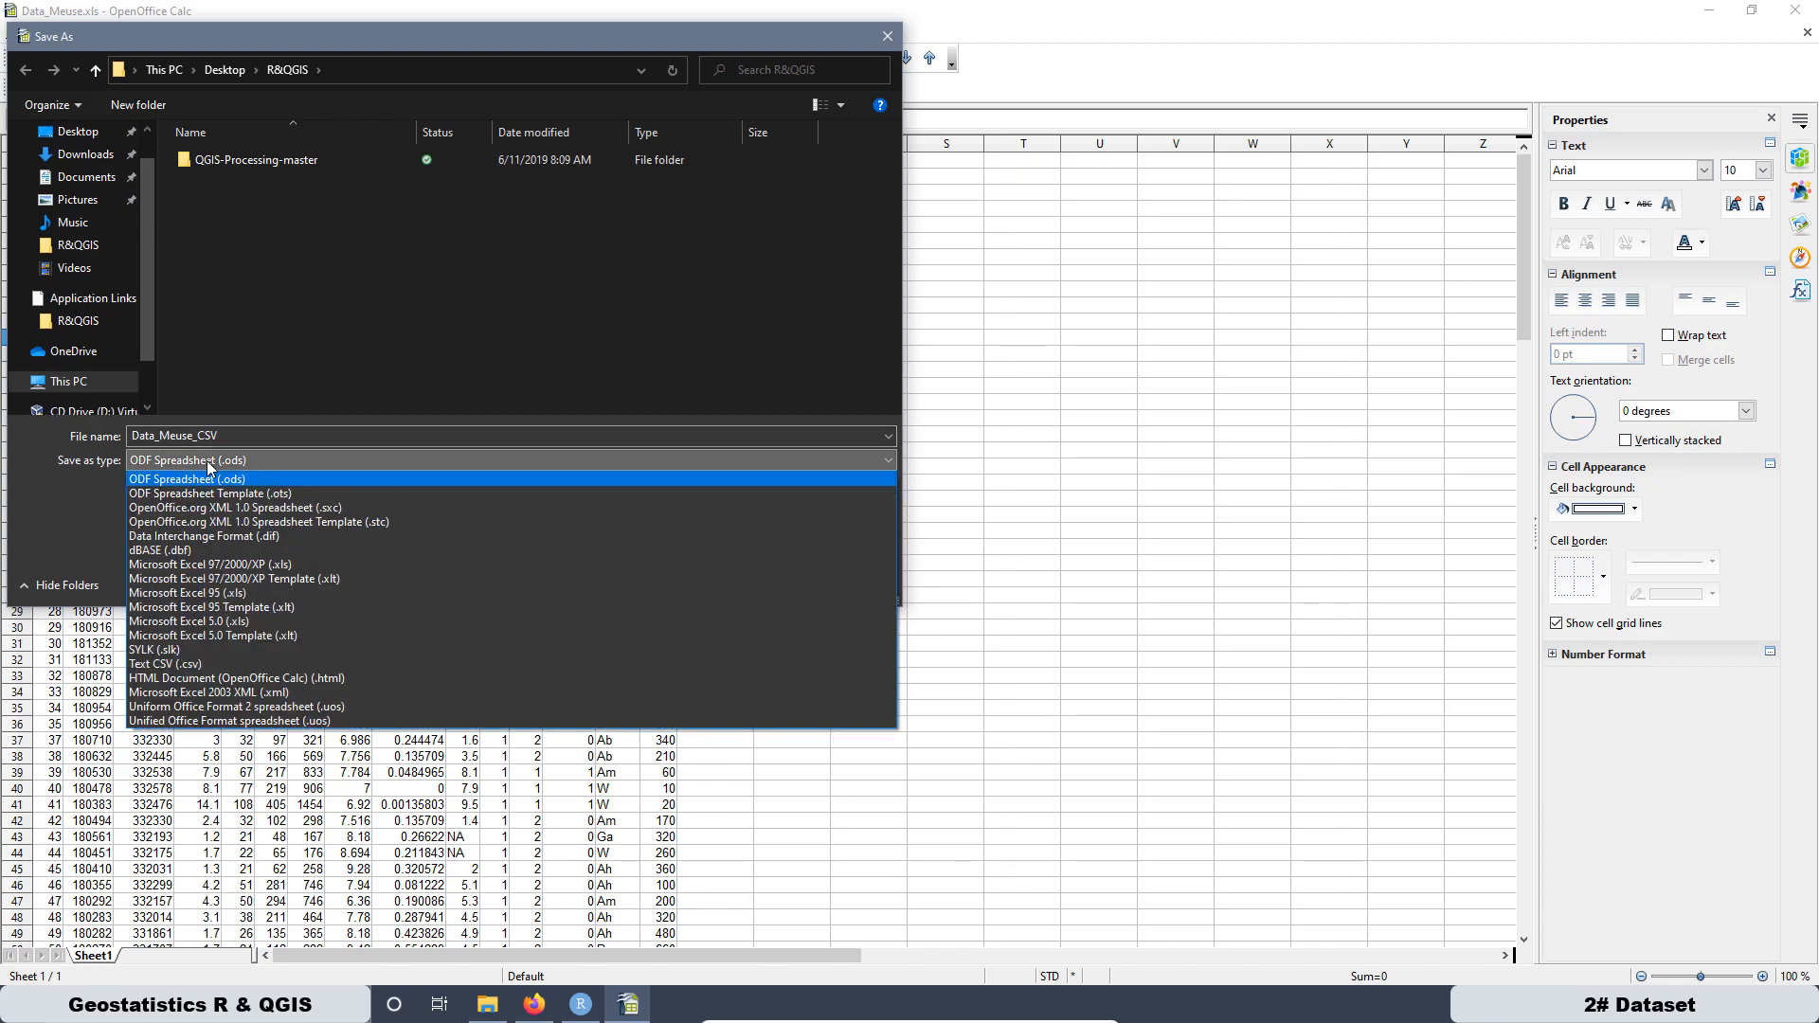
{"action": "left_click", "coordinate": [191, 665]}
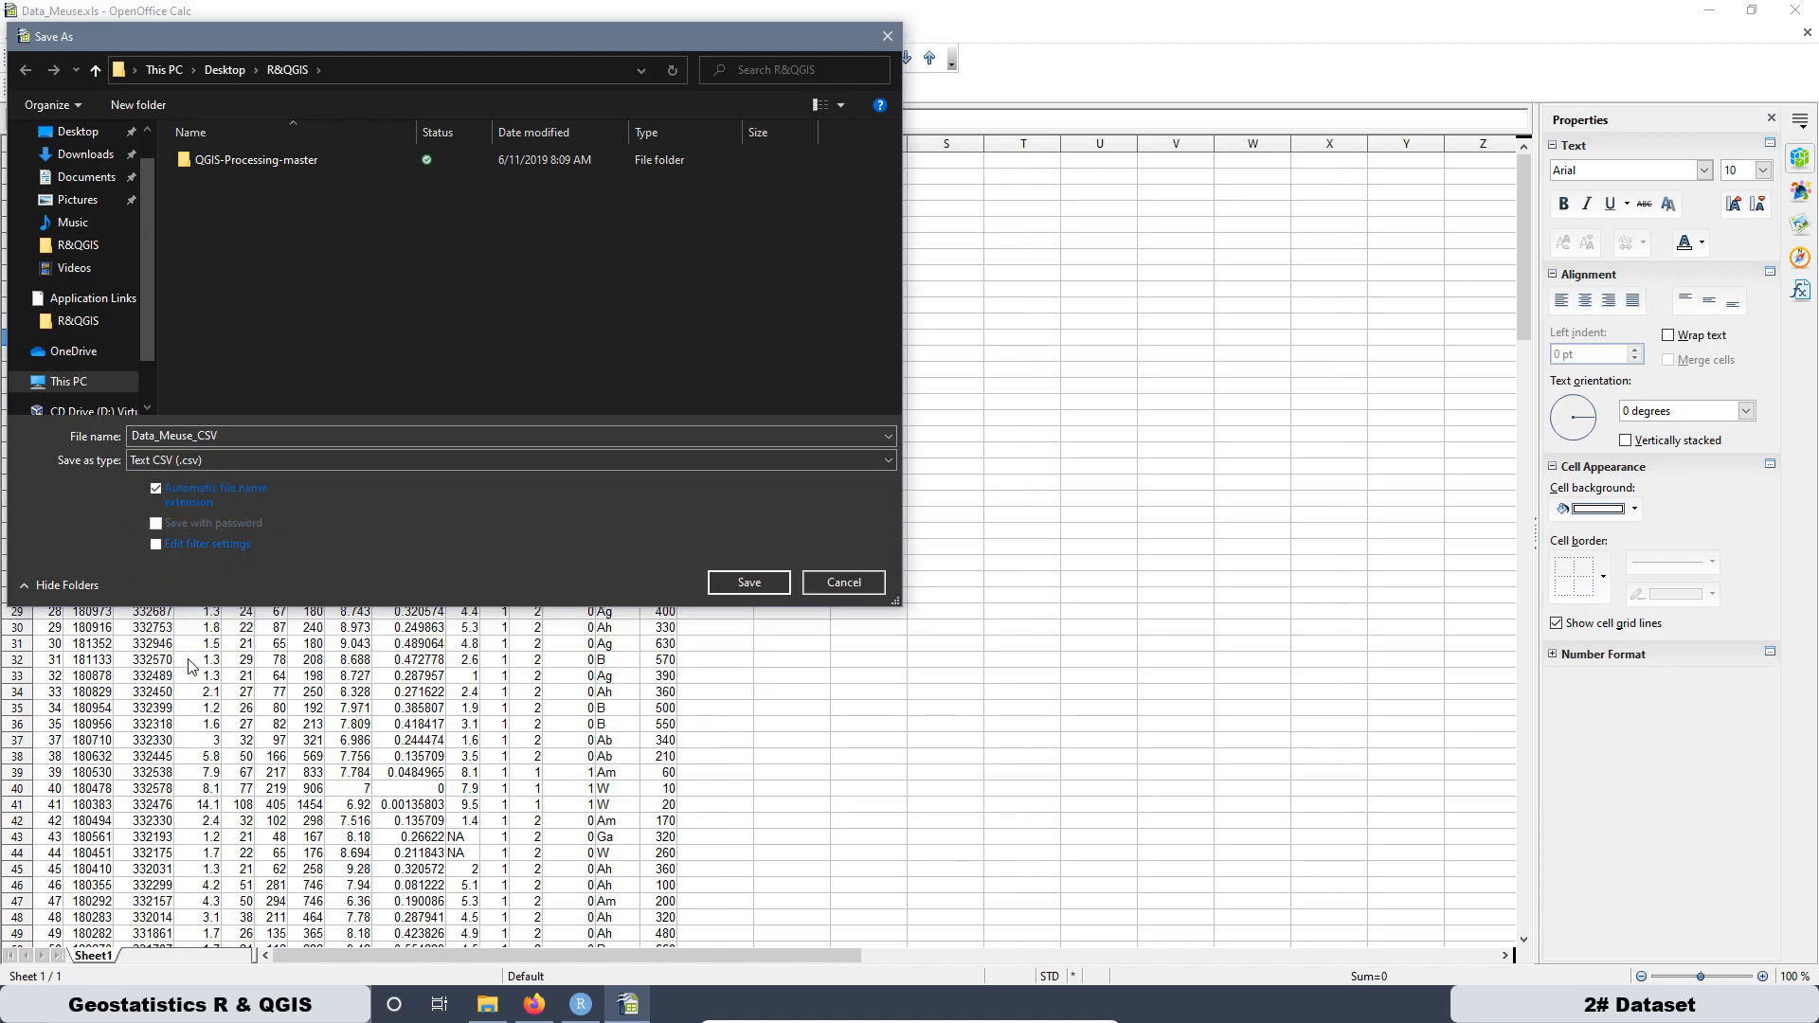
{"action": "left_click", "coordinate": [745, 583]}
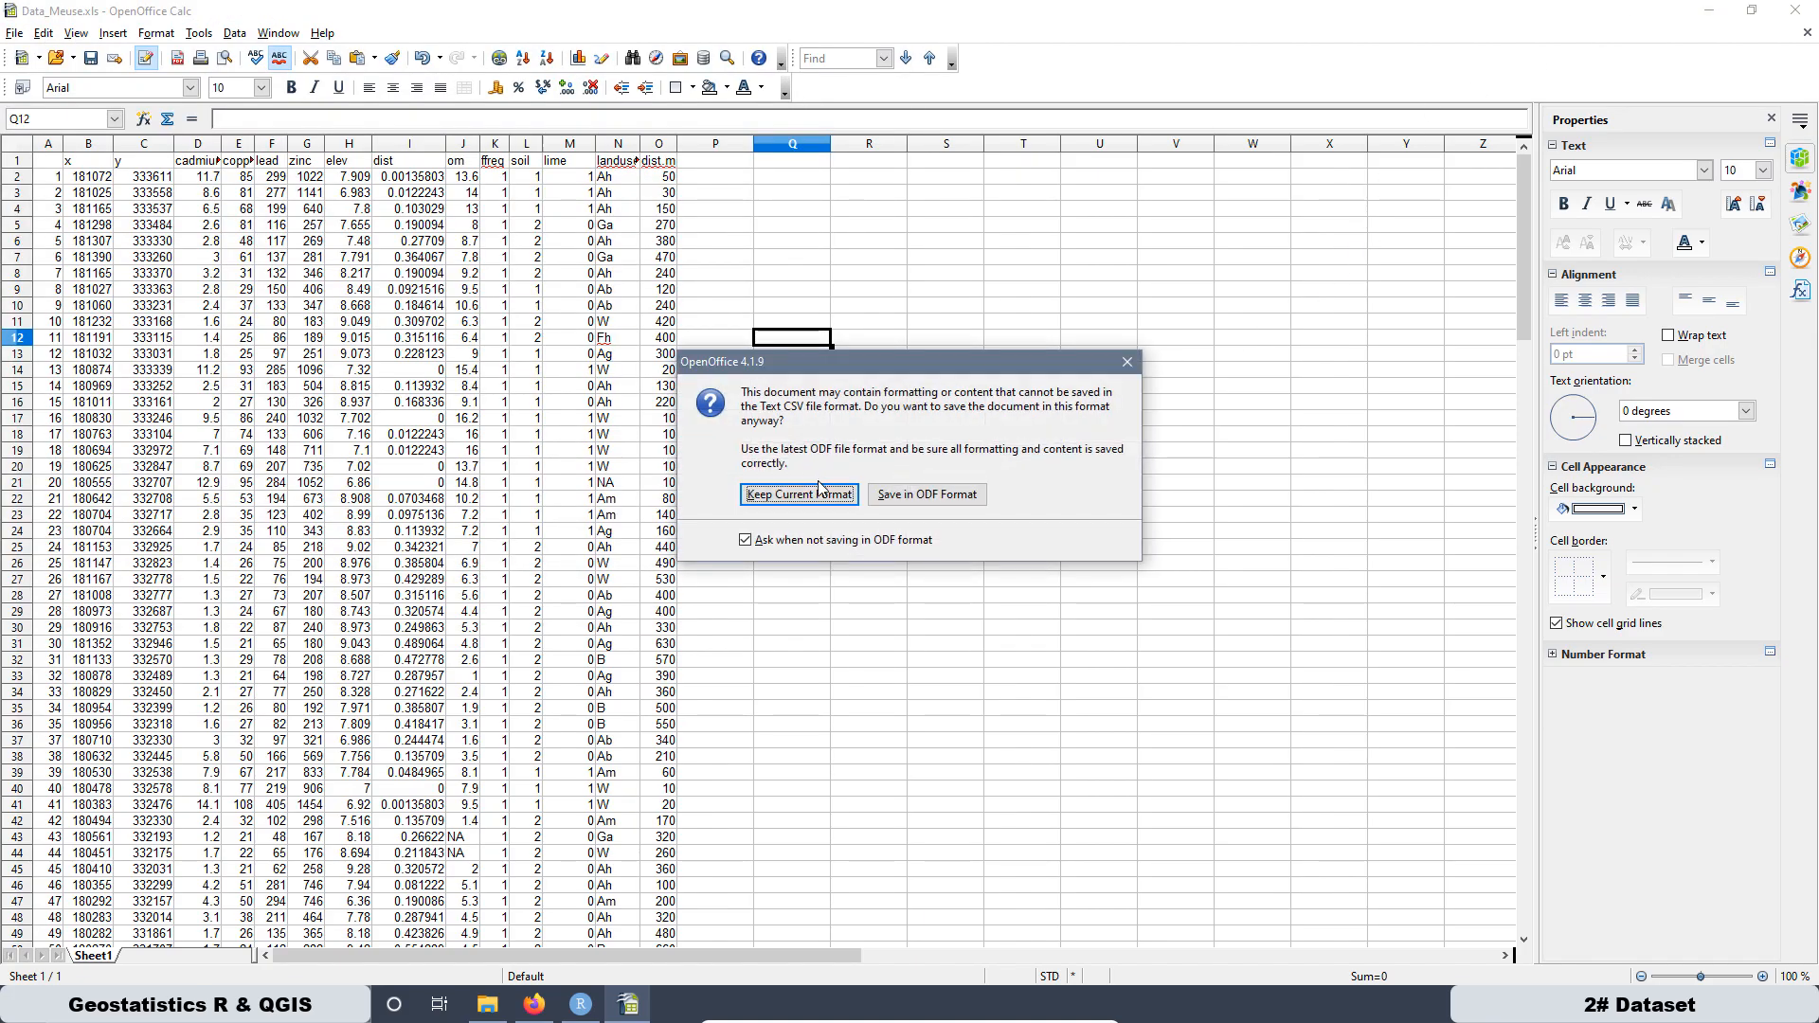
{"action": "left_click", "coordinate": [794, 496]}
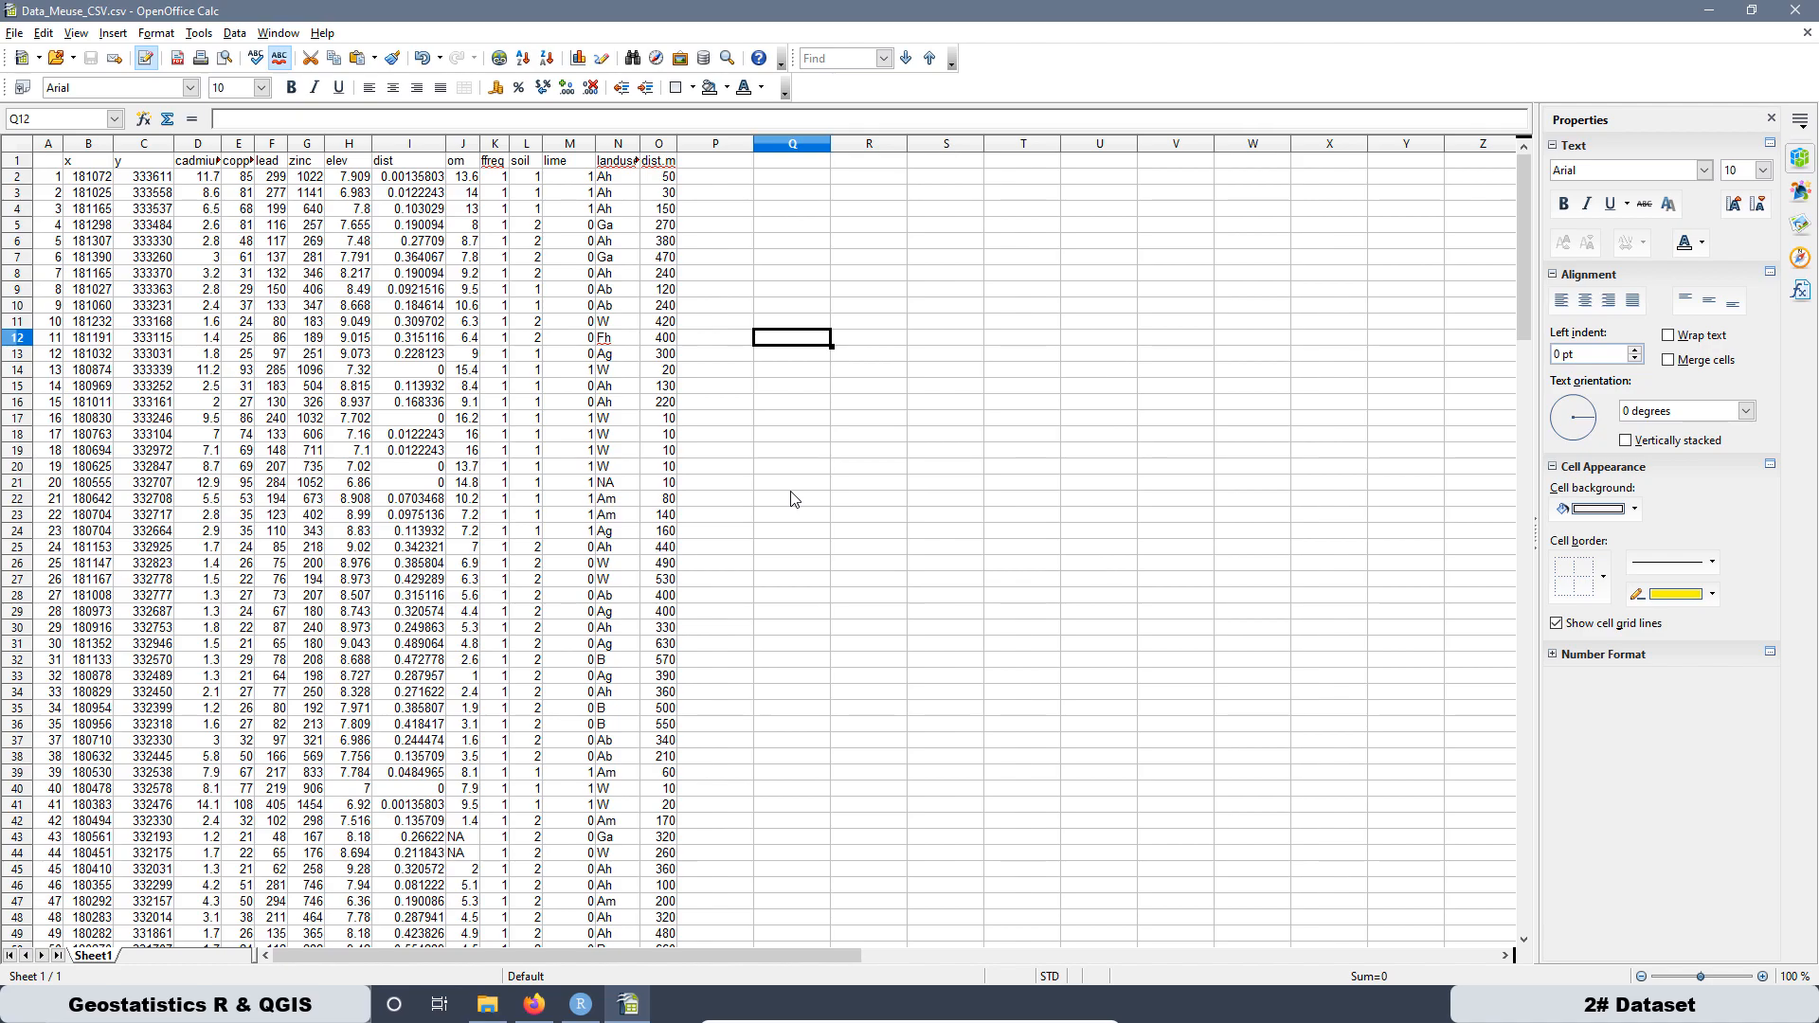
Step: Close the spreadsheet and compare the Data_Meuse and Data_Meuse_CSV files in the R&QGIS folder
{"action": "left_click", "coordinate": [1797, 12]}
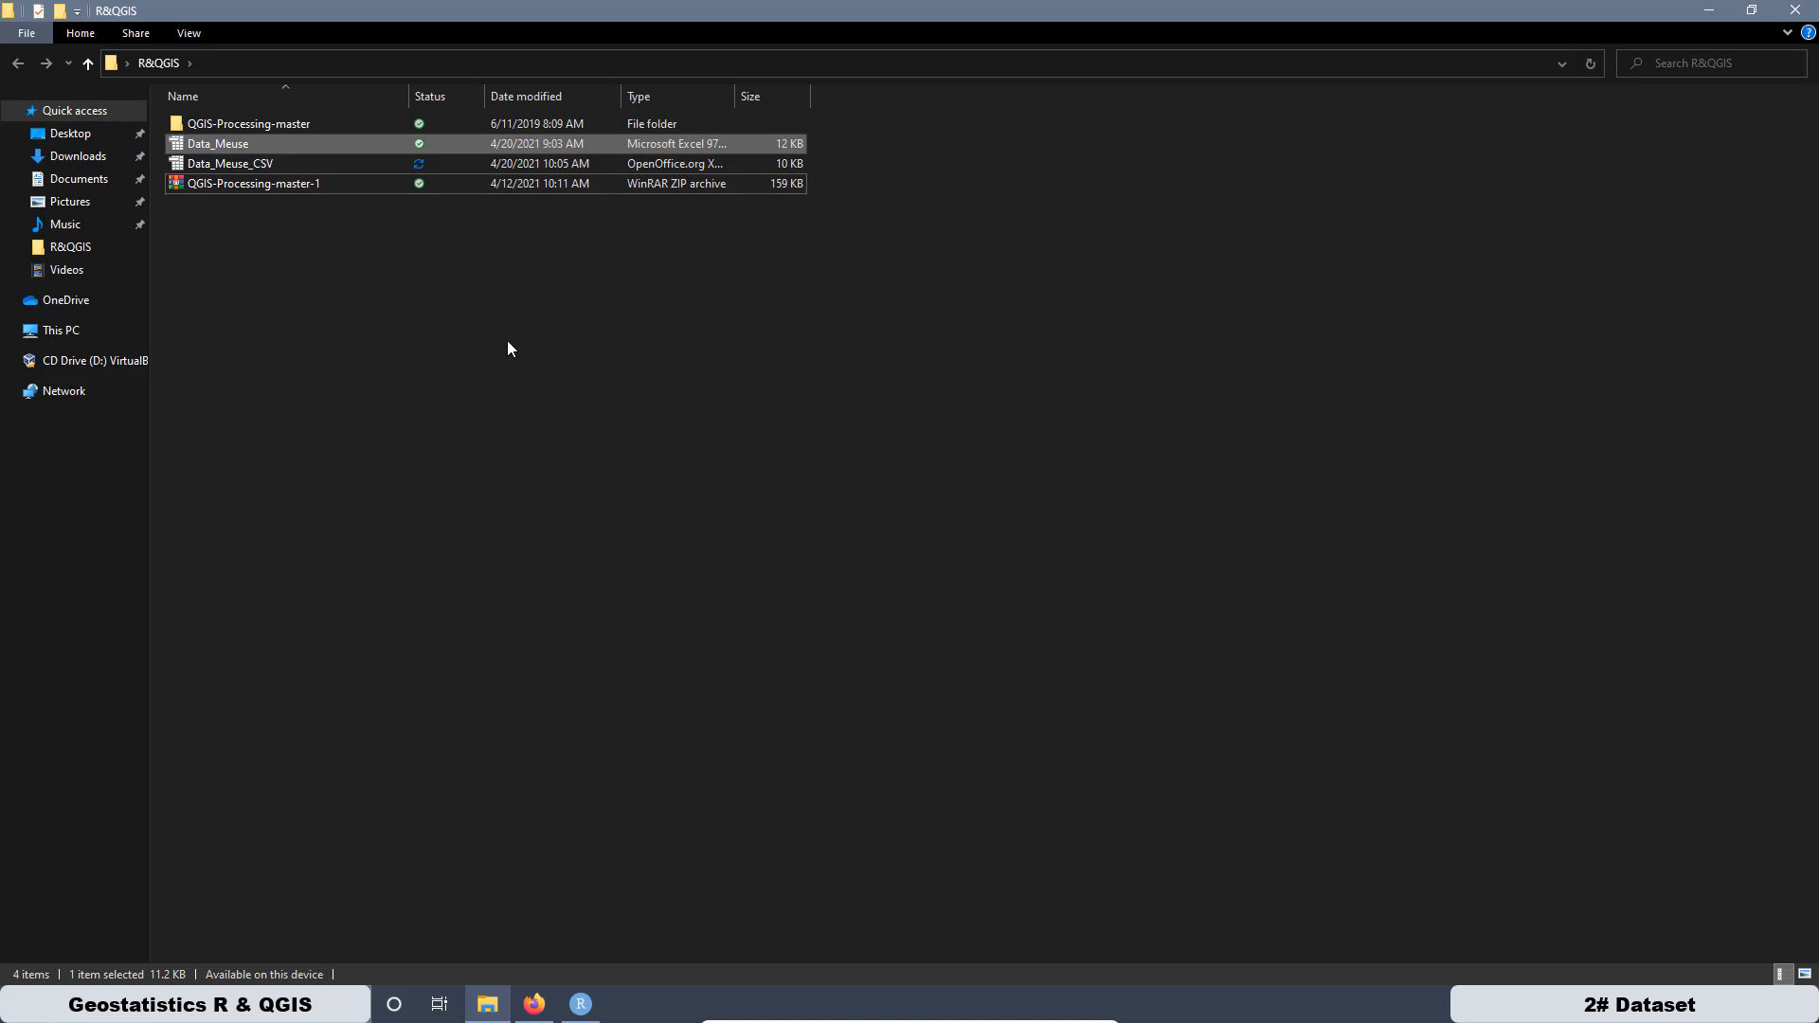
{"action": "left_click", "coordinate": [487, 343]}
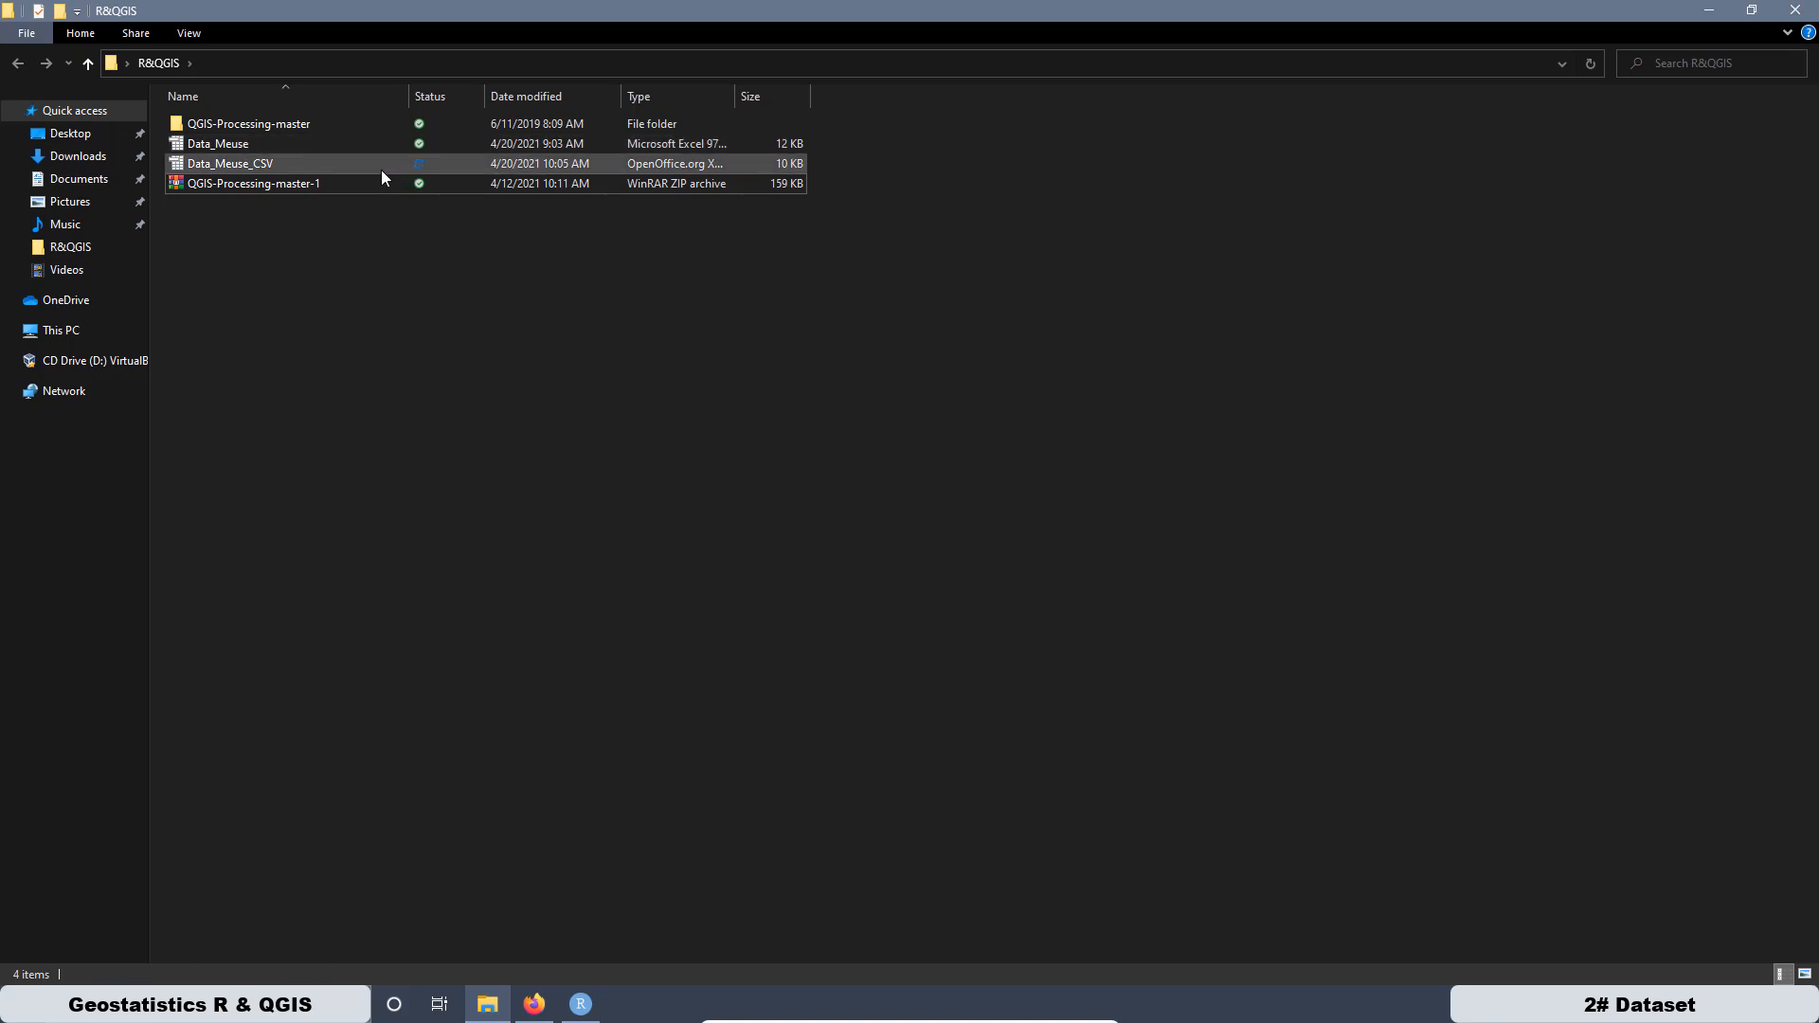
{"action": "left_click", "coordinate": [265, 168]}
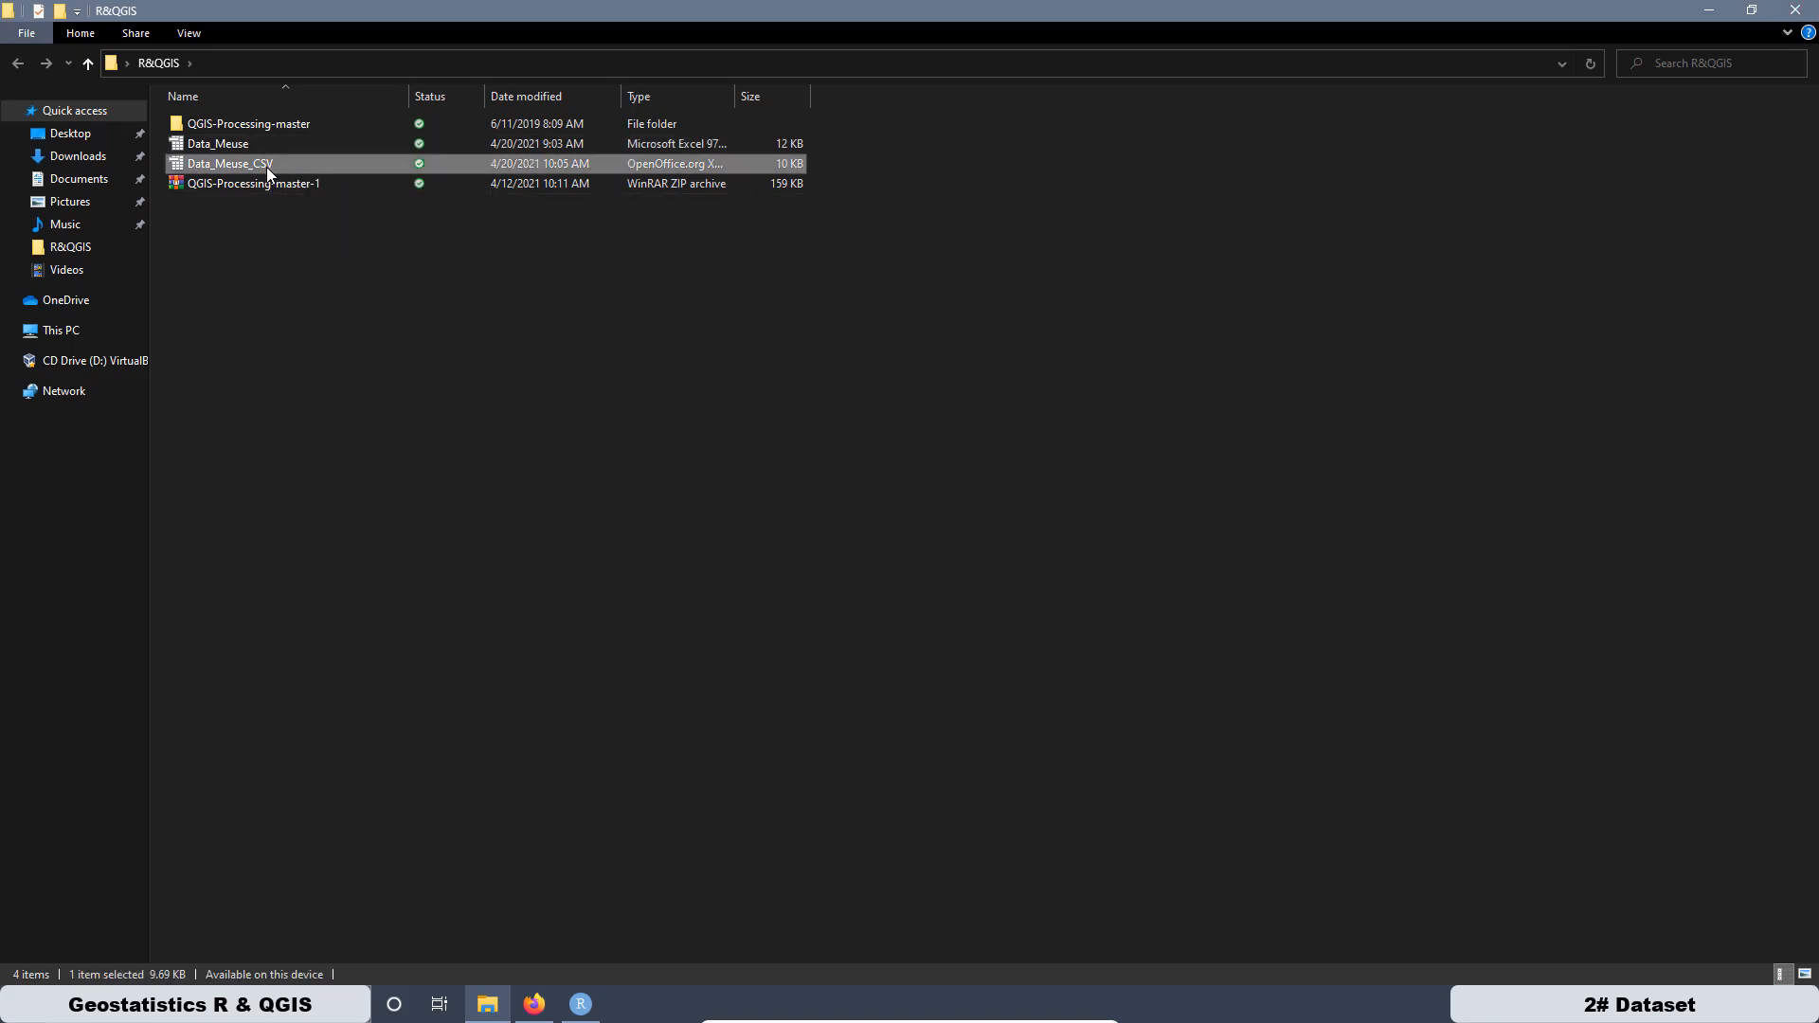
{"action": "left_click", "coordinate": [237, 147]}
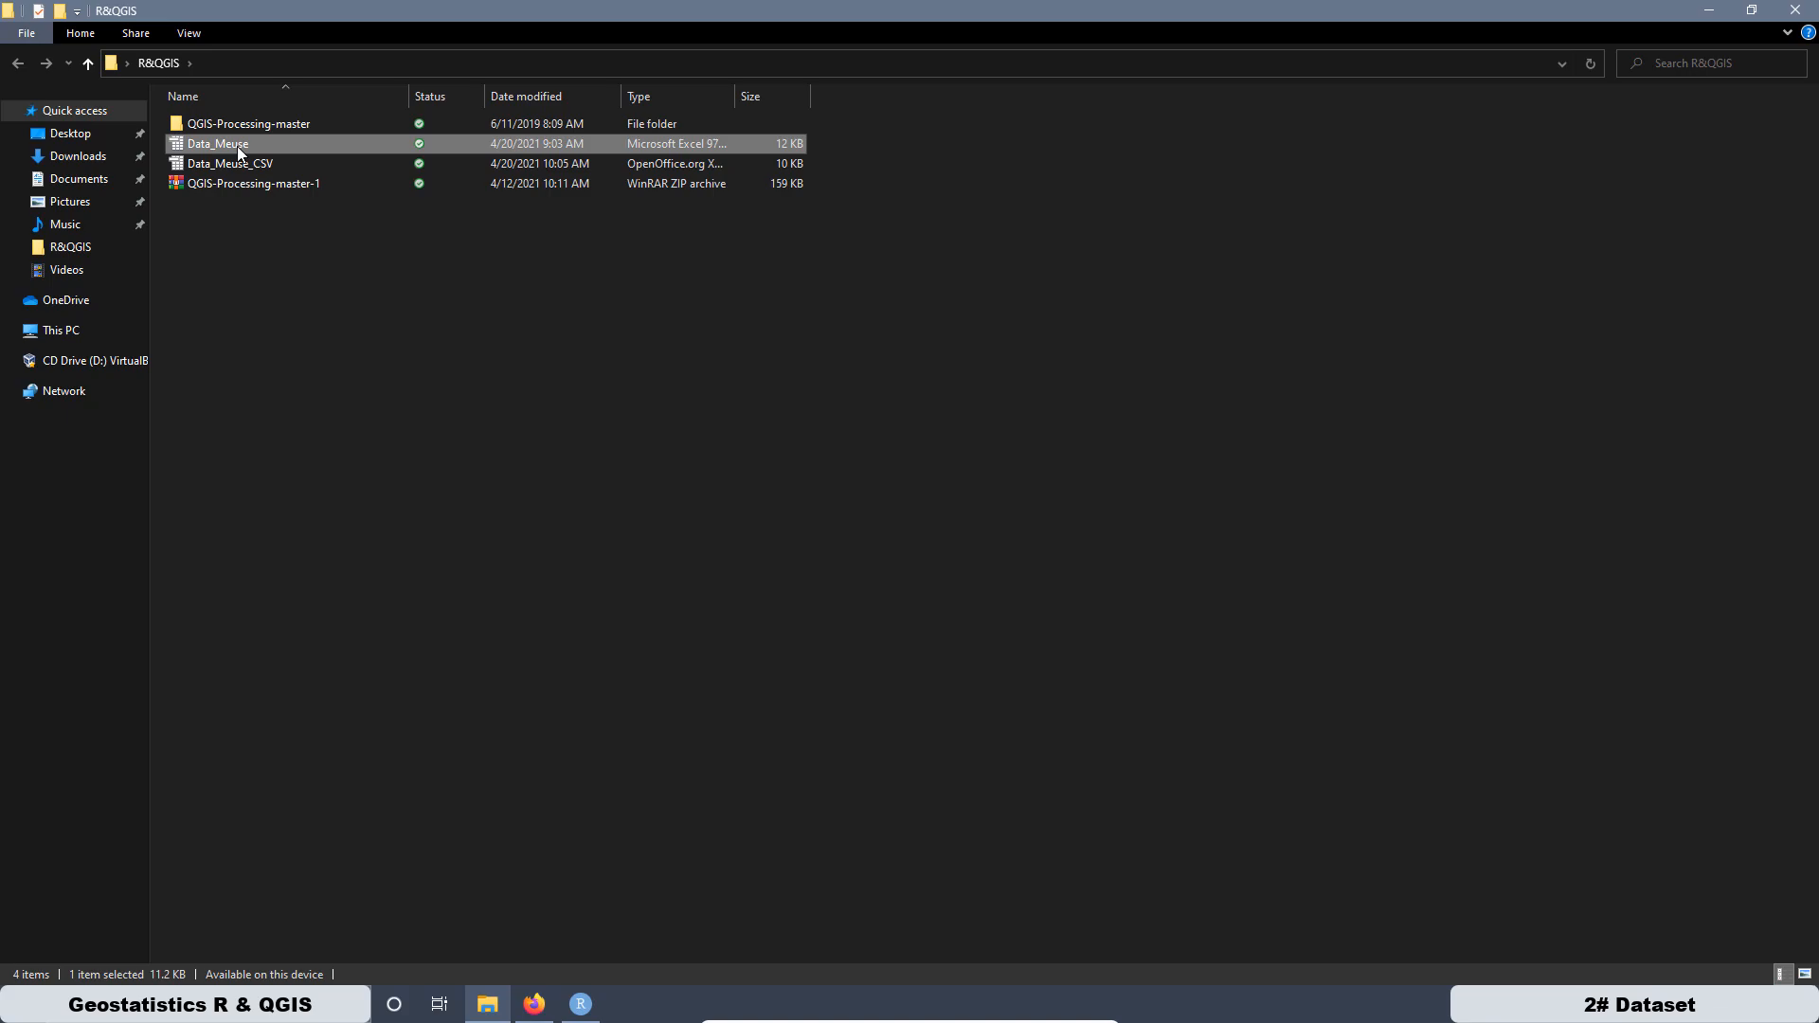
{"action": "left_click", "coordinate": [261, 162]}
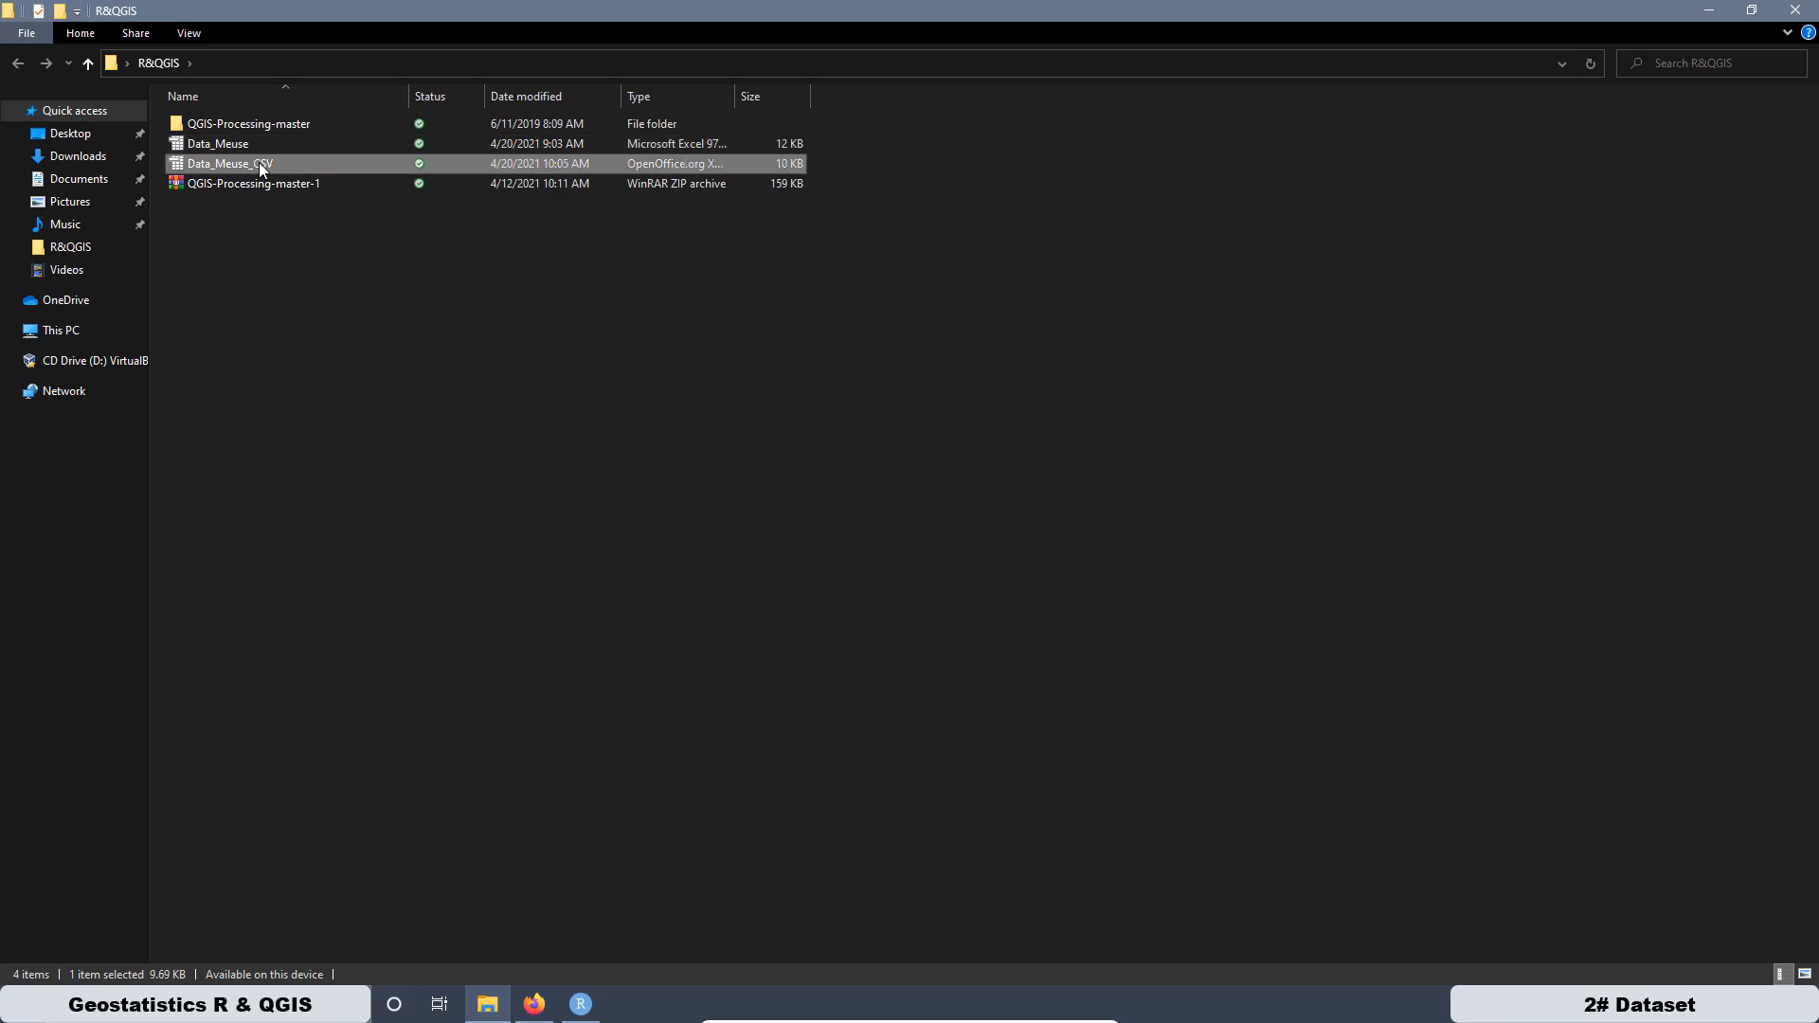
Step: Launch QGIS and load Data_Meuse_CSV from the R&QGIS folder as the input file for a delimited text layer
{"action": "left_click", "coordinate": [394, 1004]}
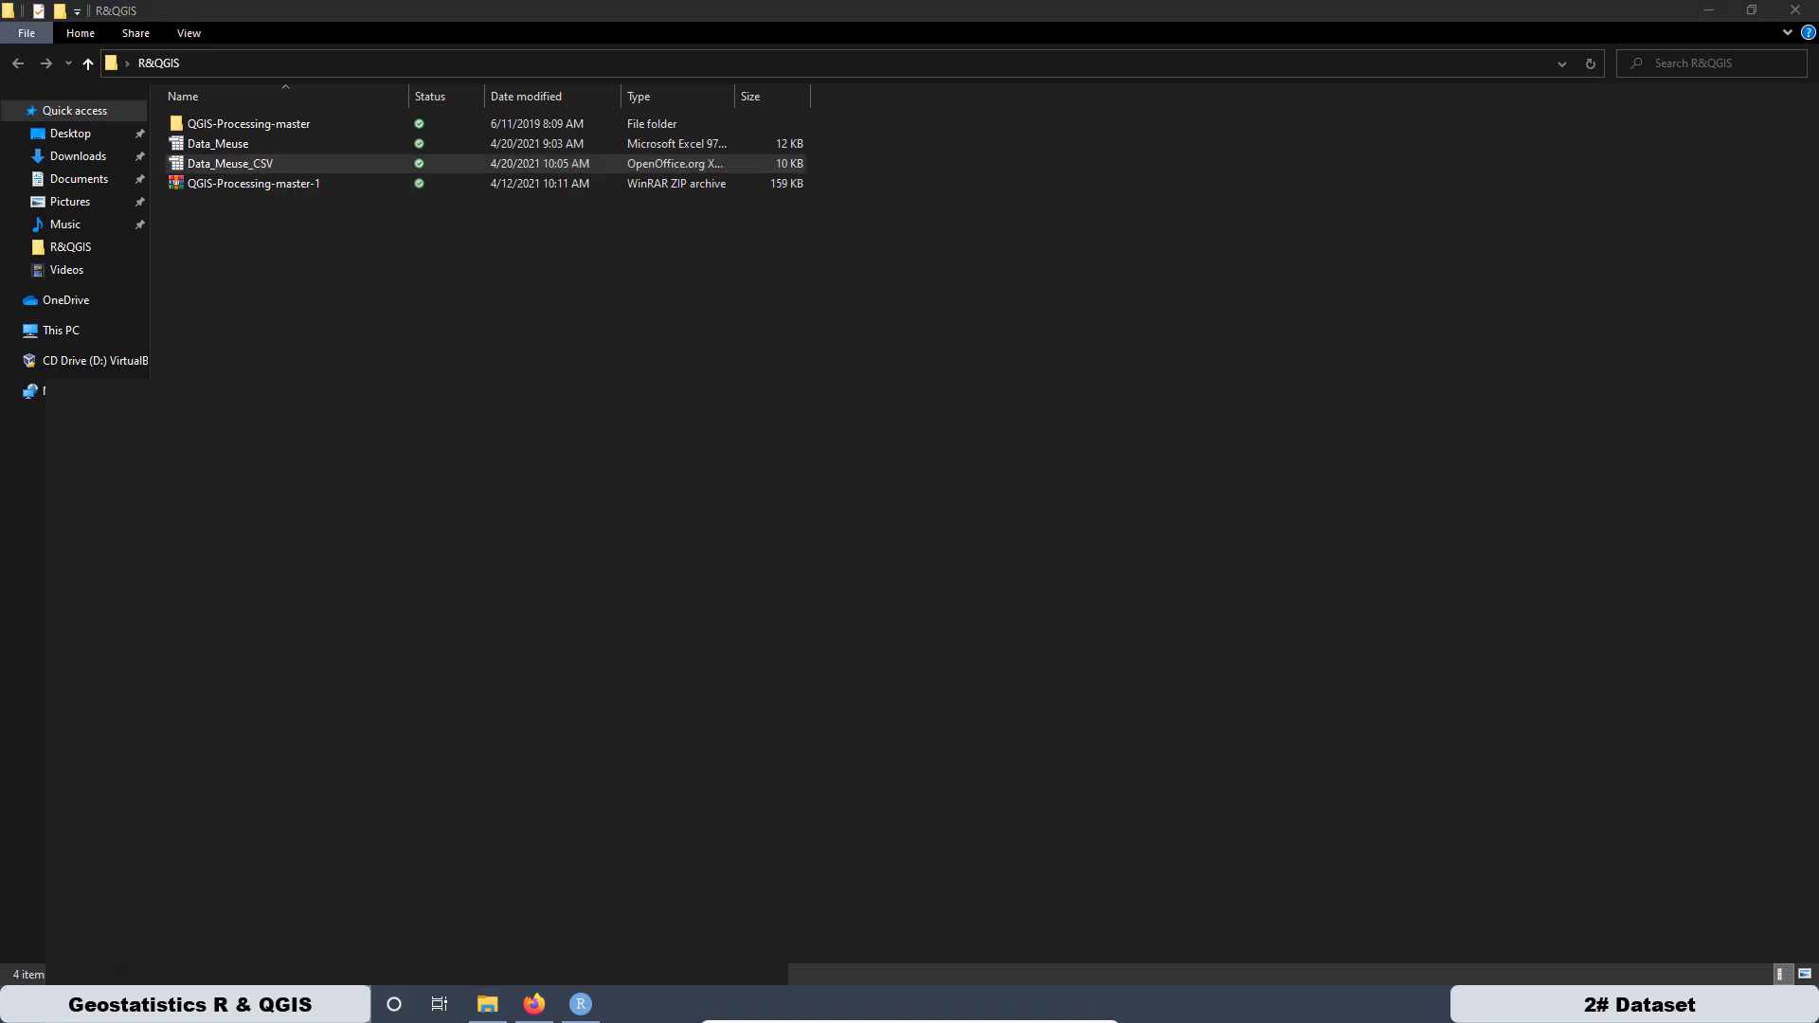
{"action": "left_click", "coordinate": [681, 514]}
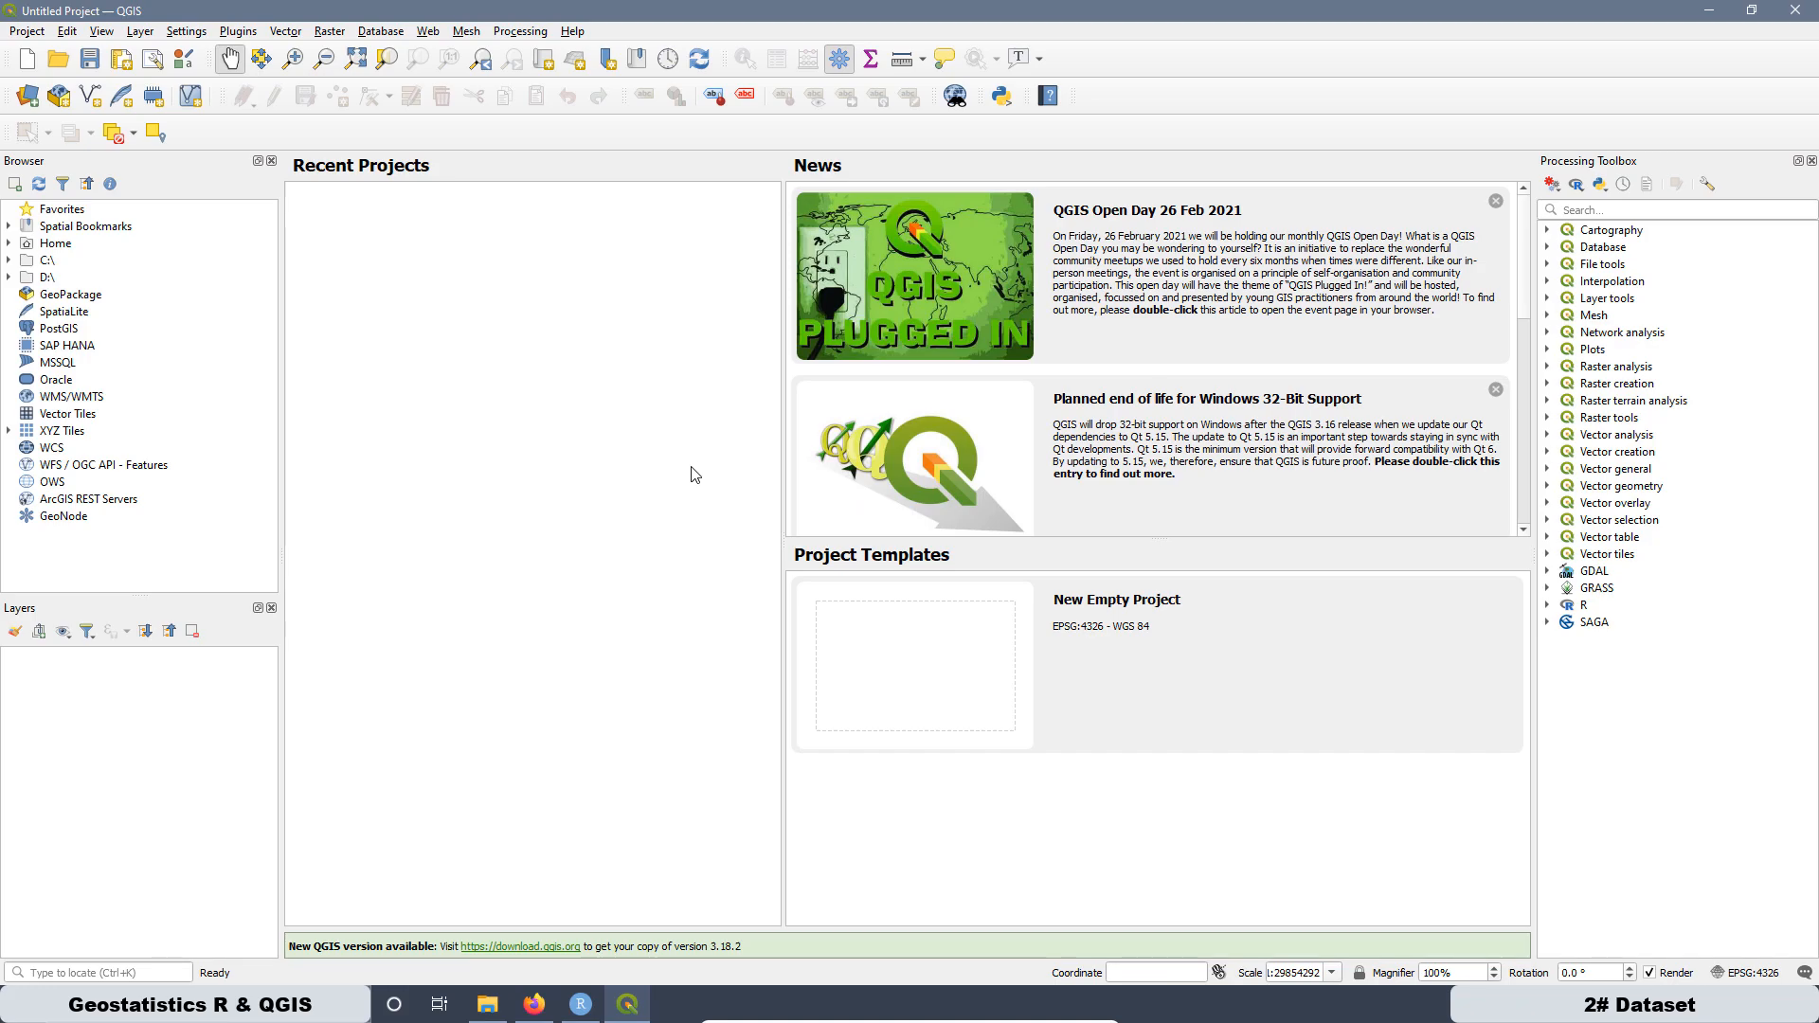
{"action": "left_click", "coordinate": [40, 98]}
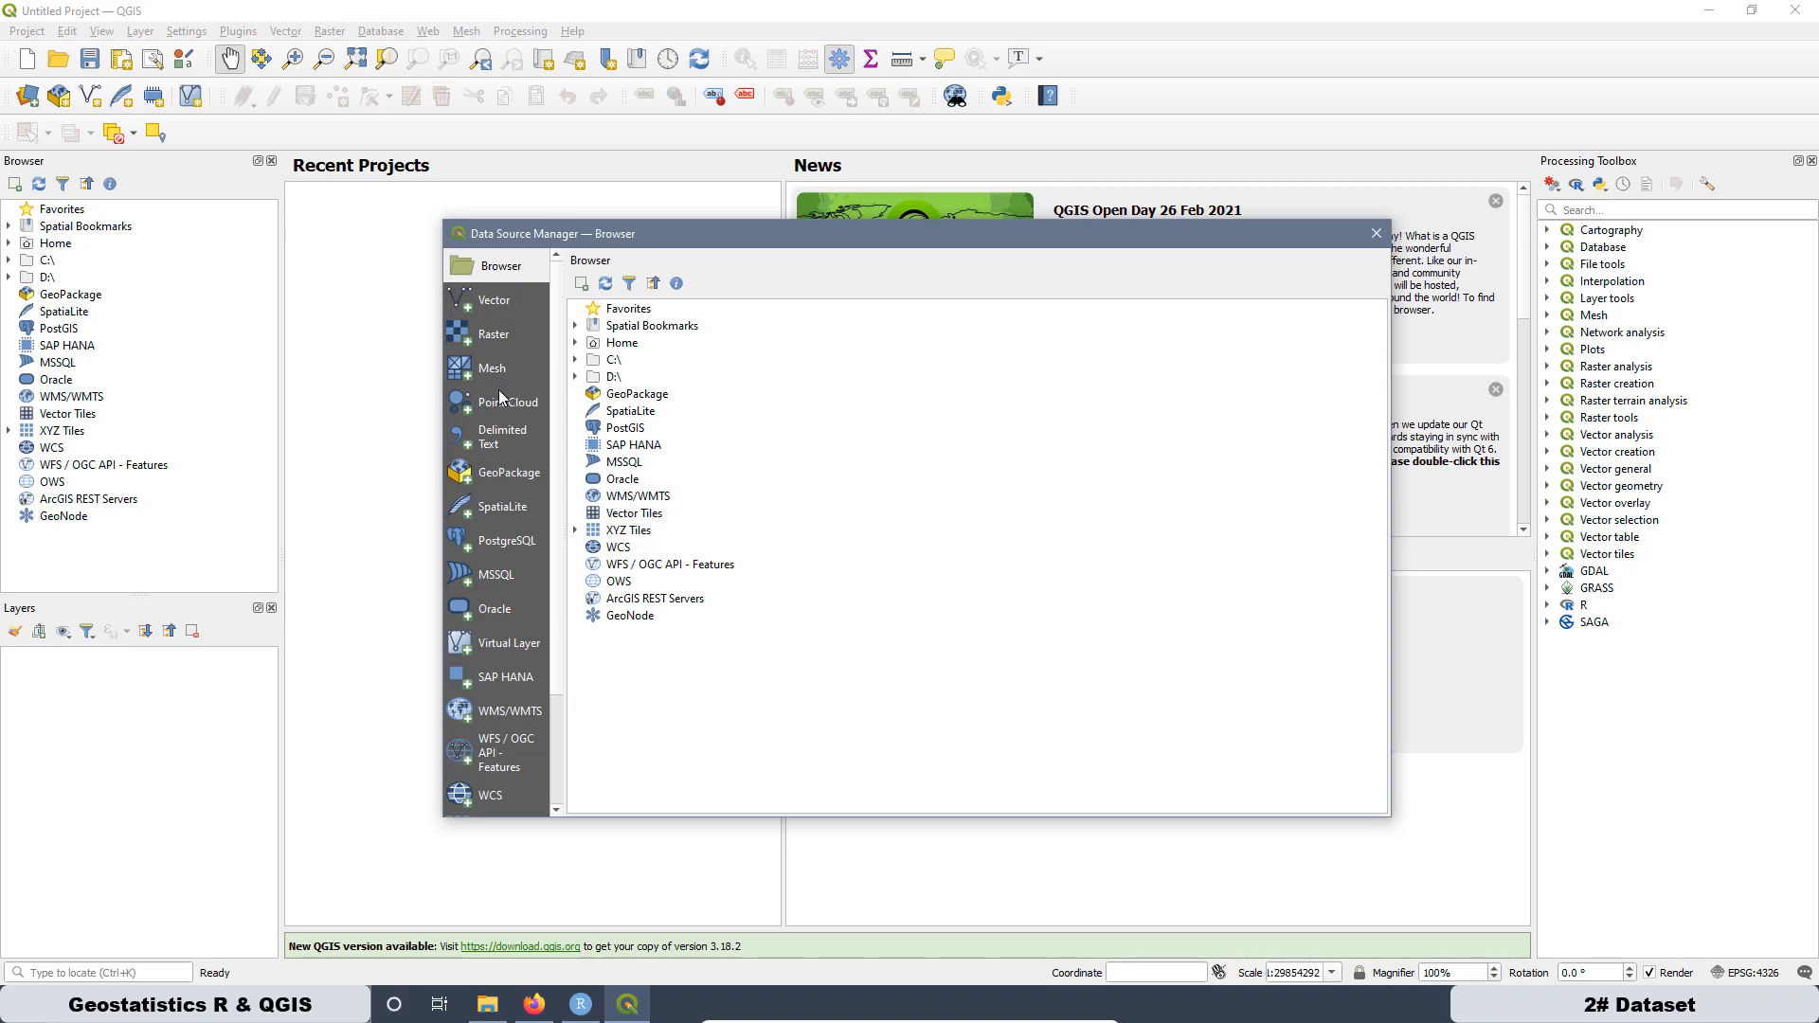
{"action": "left_click", "coordinate": [492, 444]}
{"action": "left_click", "coordinate": [1375, 264]}
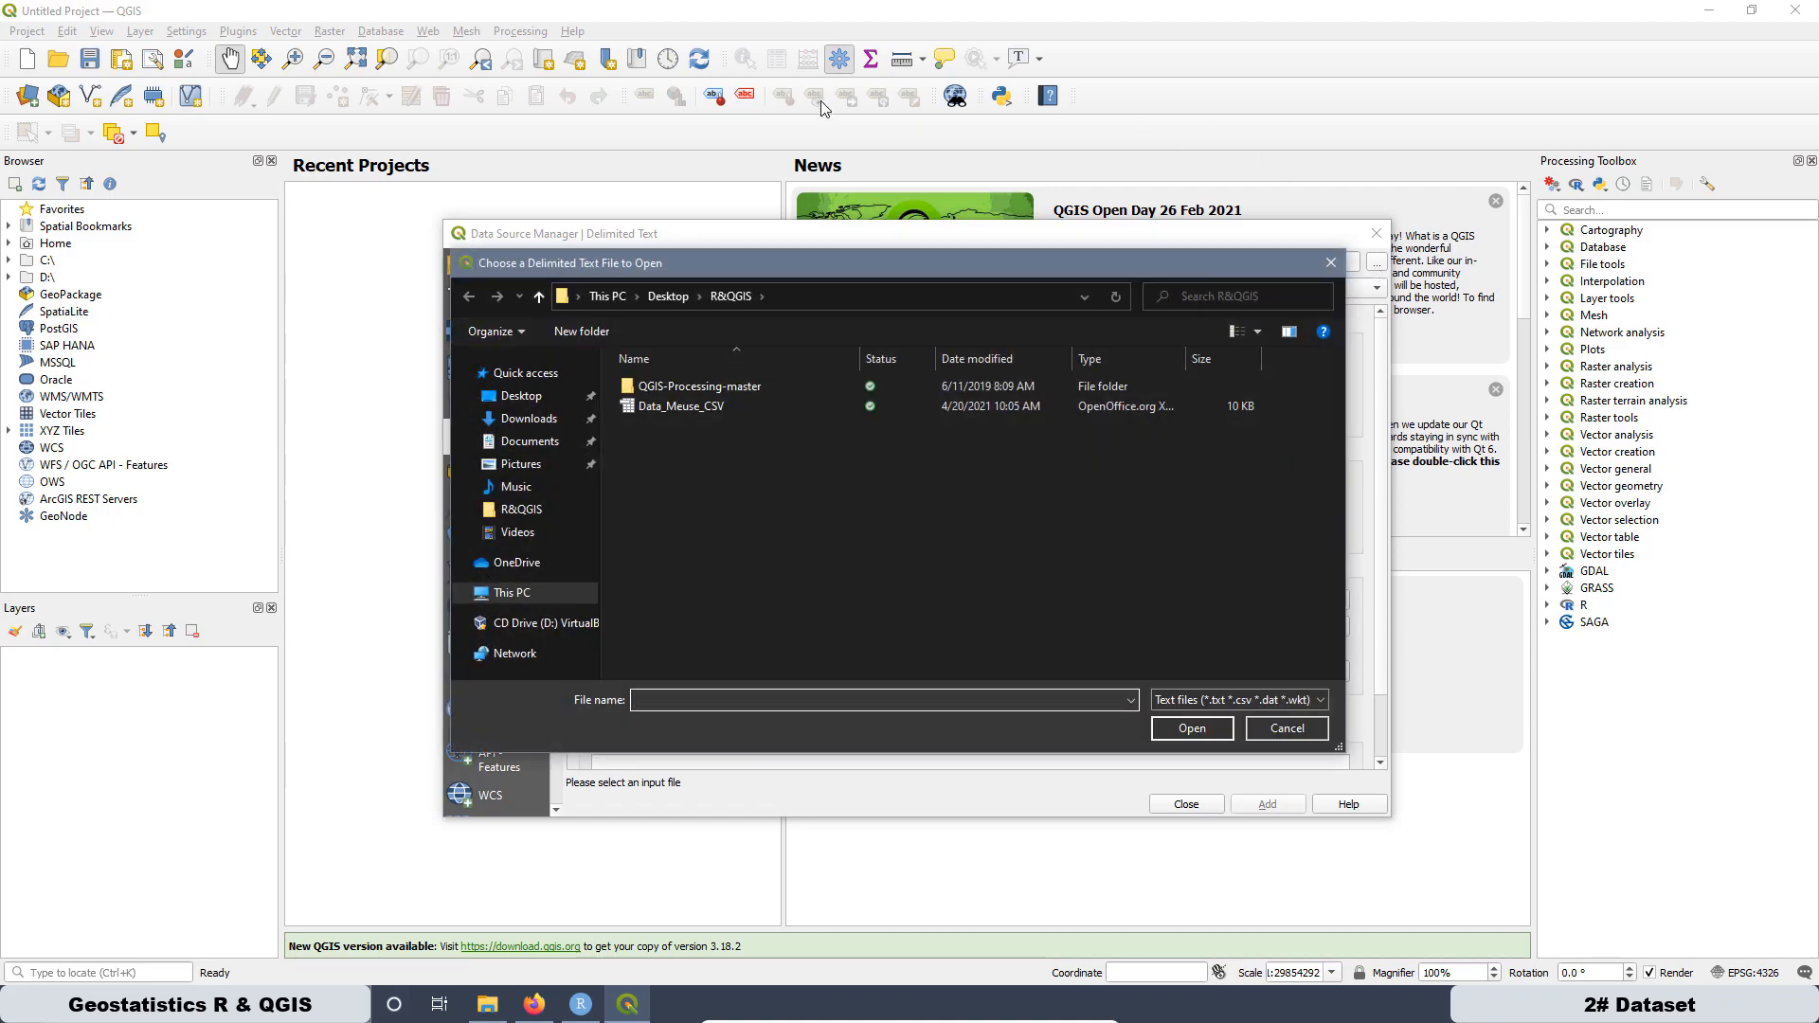
{"action": "left_click", "coordinate": [677, 411]}
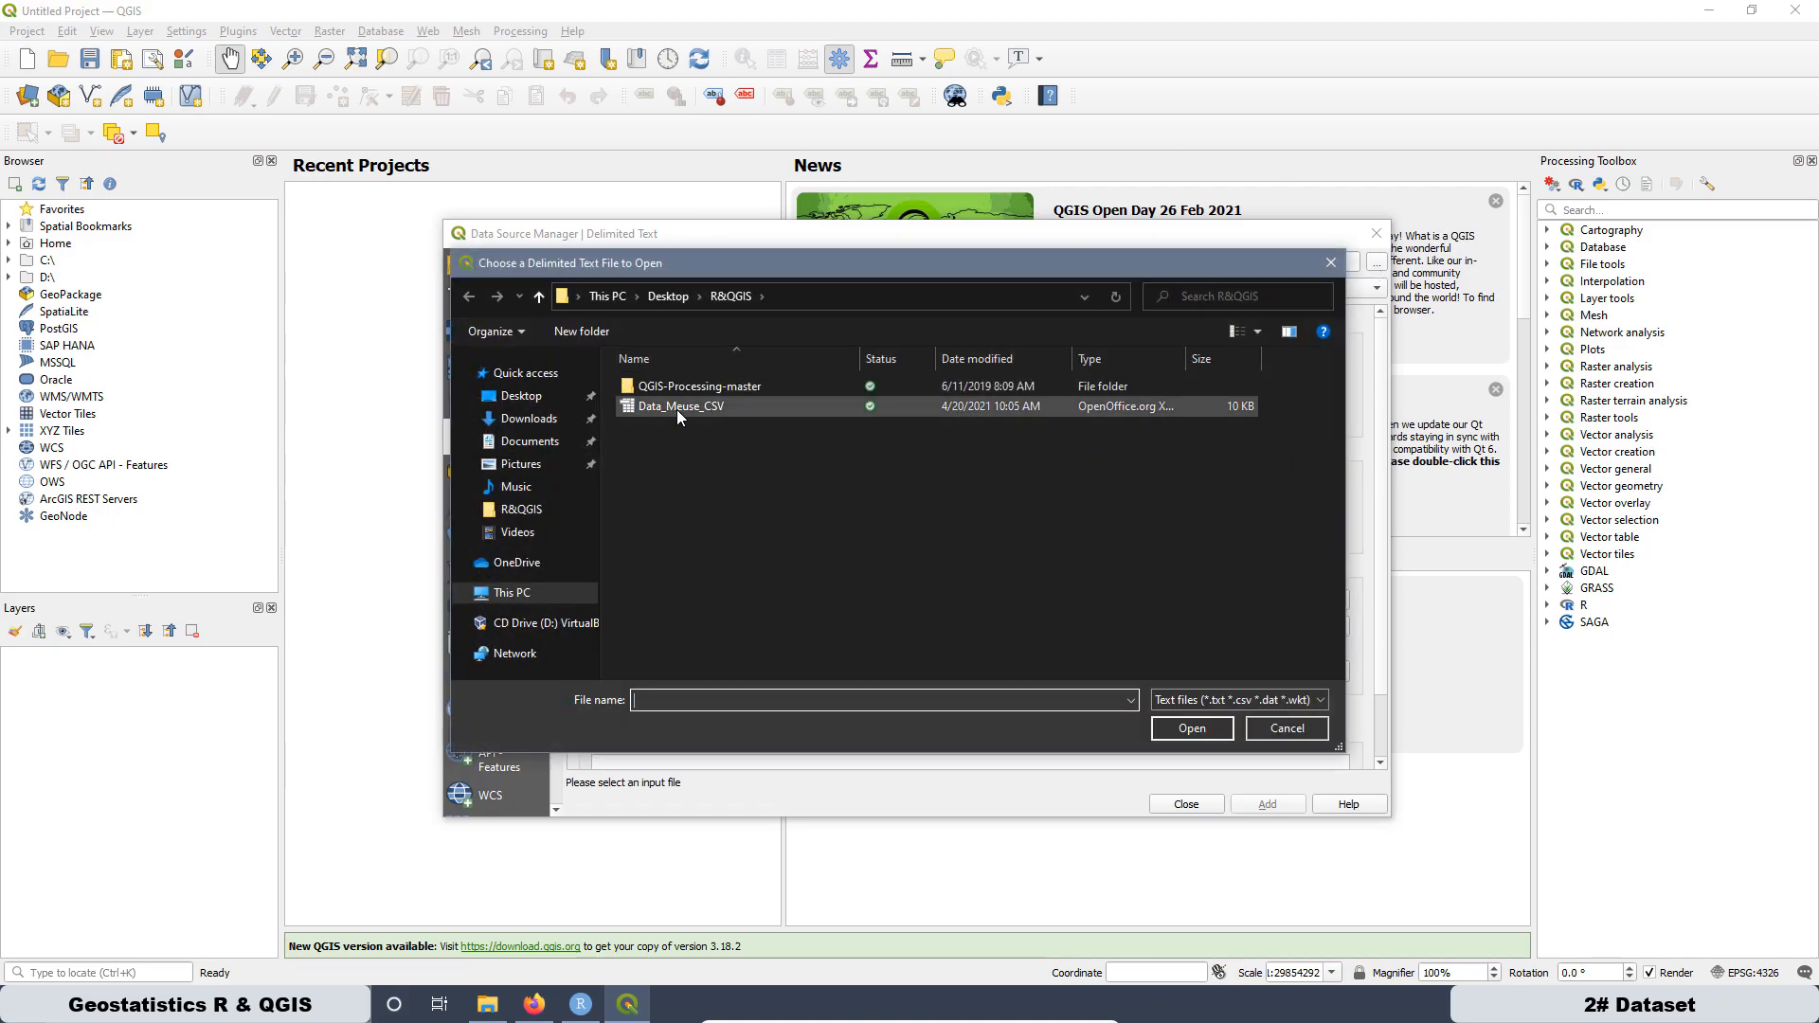
{"action": "left_click", "coordinate": [1192, 728]}
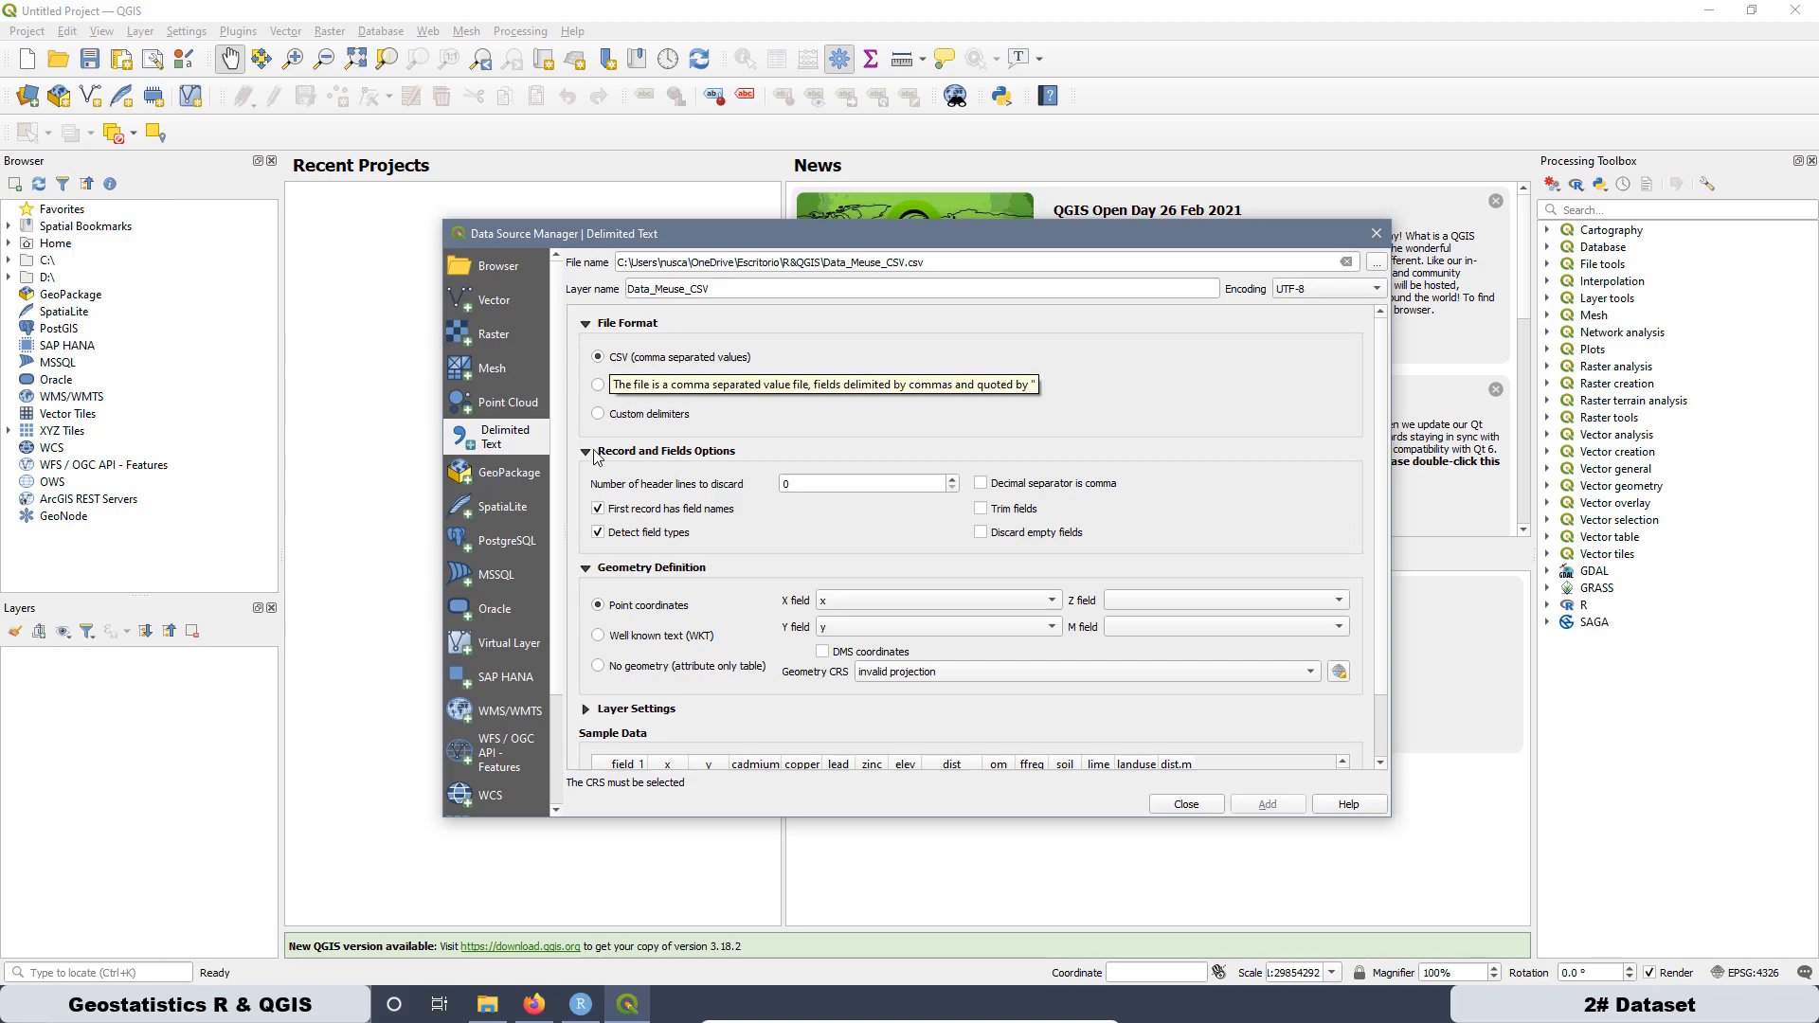
Step: Set the point coordinates of the delimited text layer to x as the X field and y as the Y field
{"action": "scroll", "coordinate": [710, 516], "scroll_direction": "down", "scroll_amount": 1}
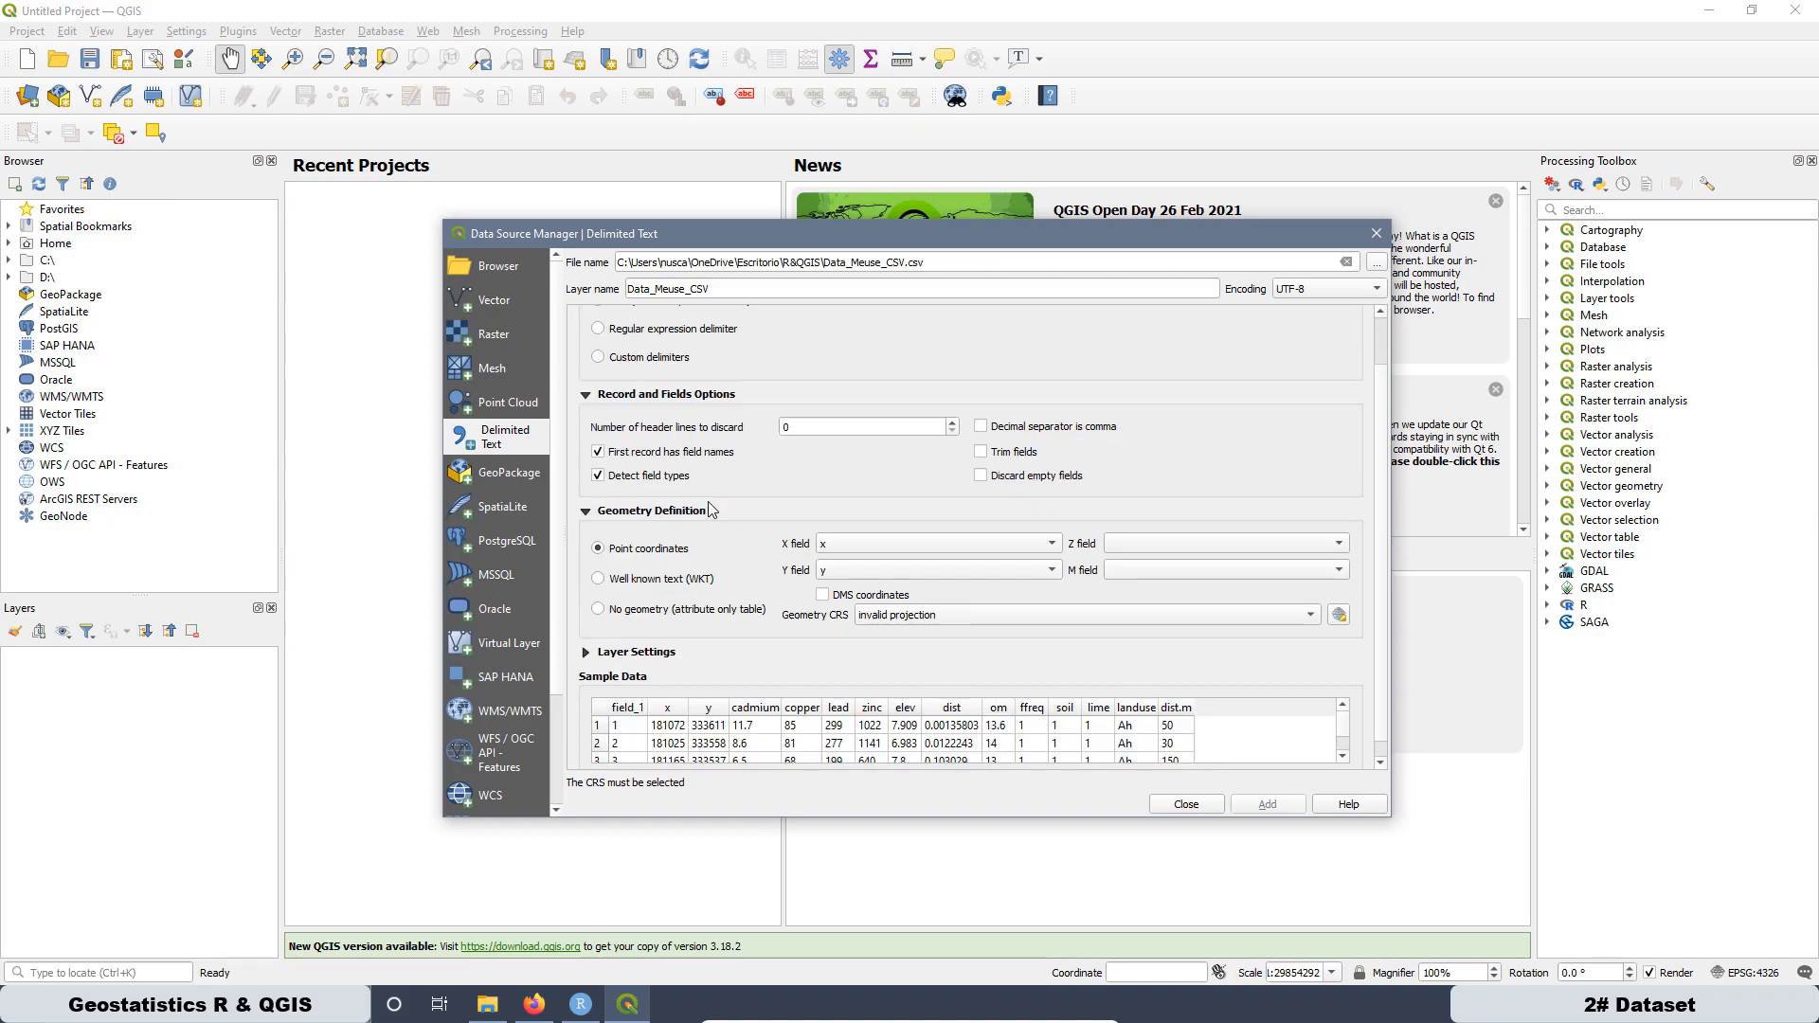
{"action": "left_click", "coordinate": [878, 551]}
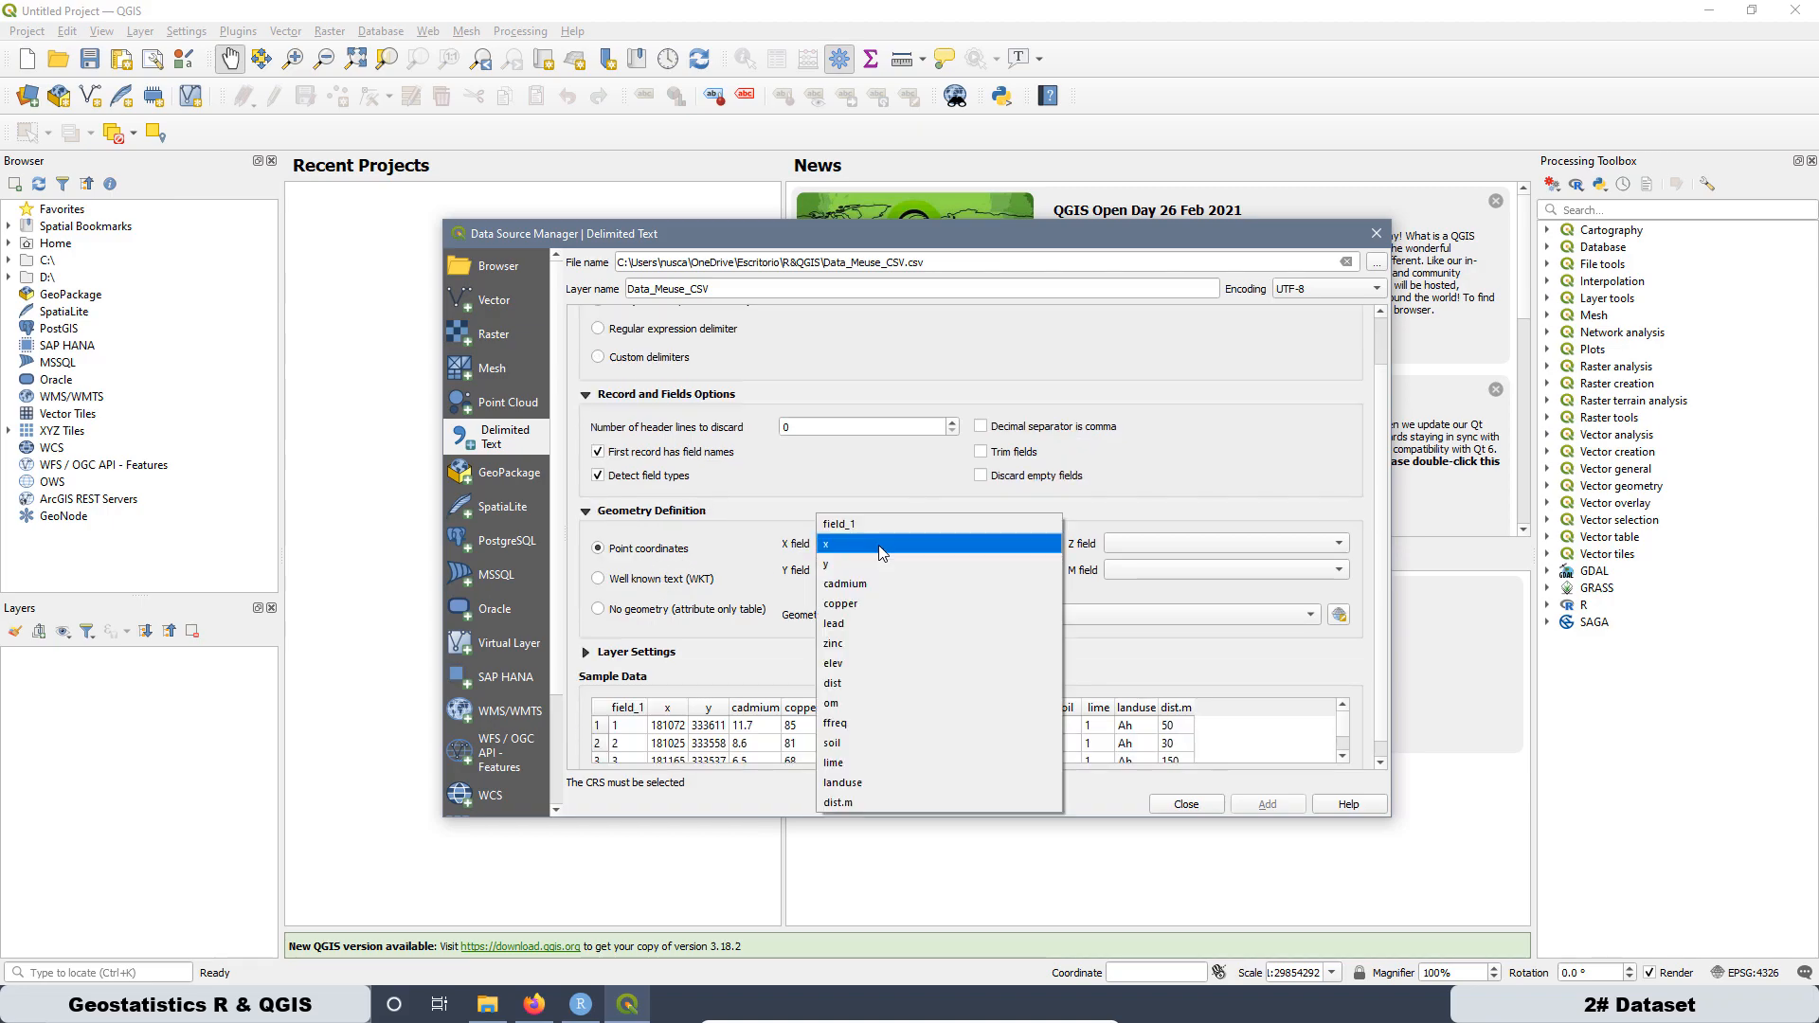
{"action": "left_click", "coordinate": [831, 548]}
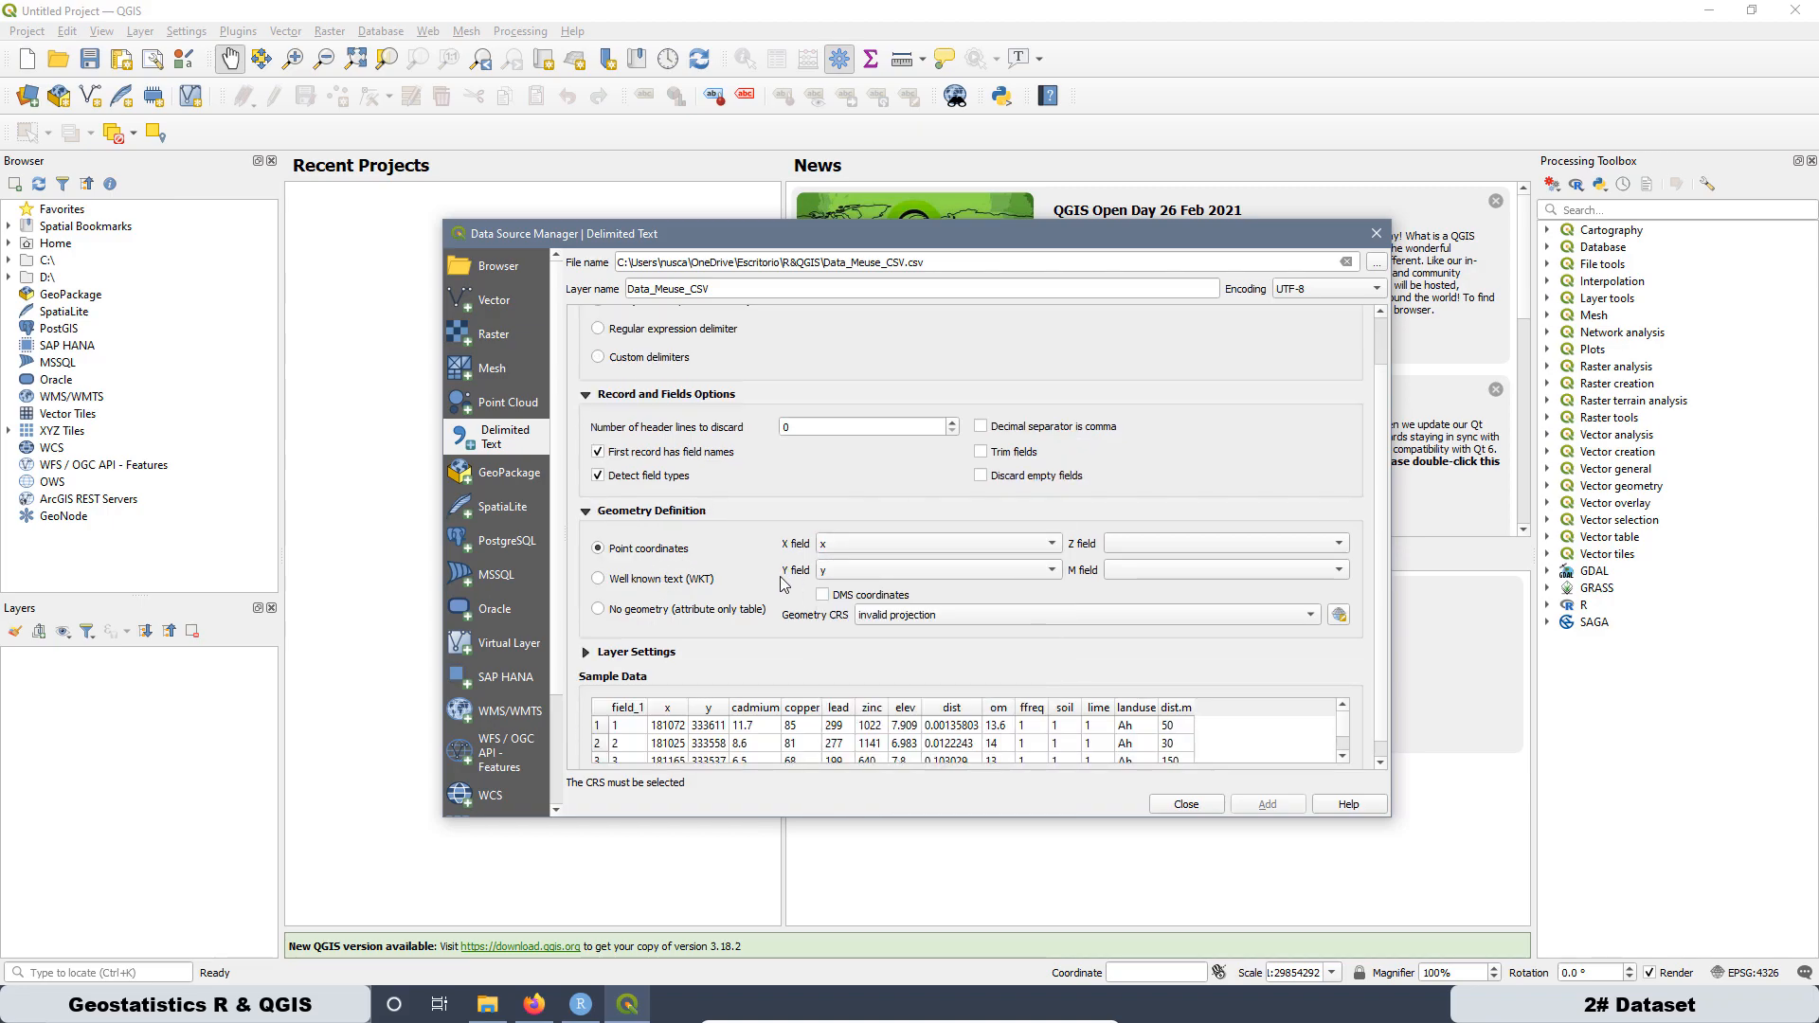
{"action": "left_click", "coordinate": [861, 577]}
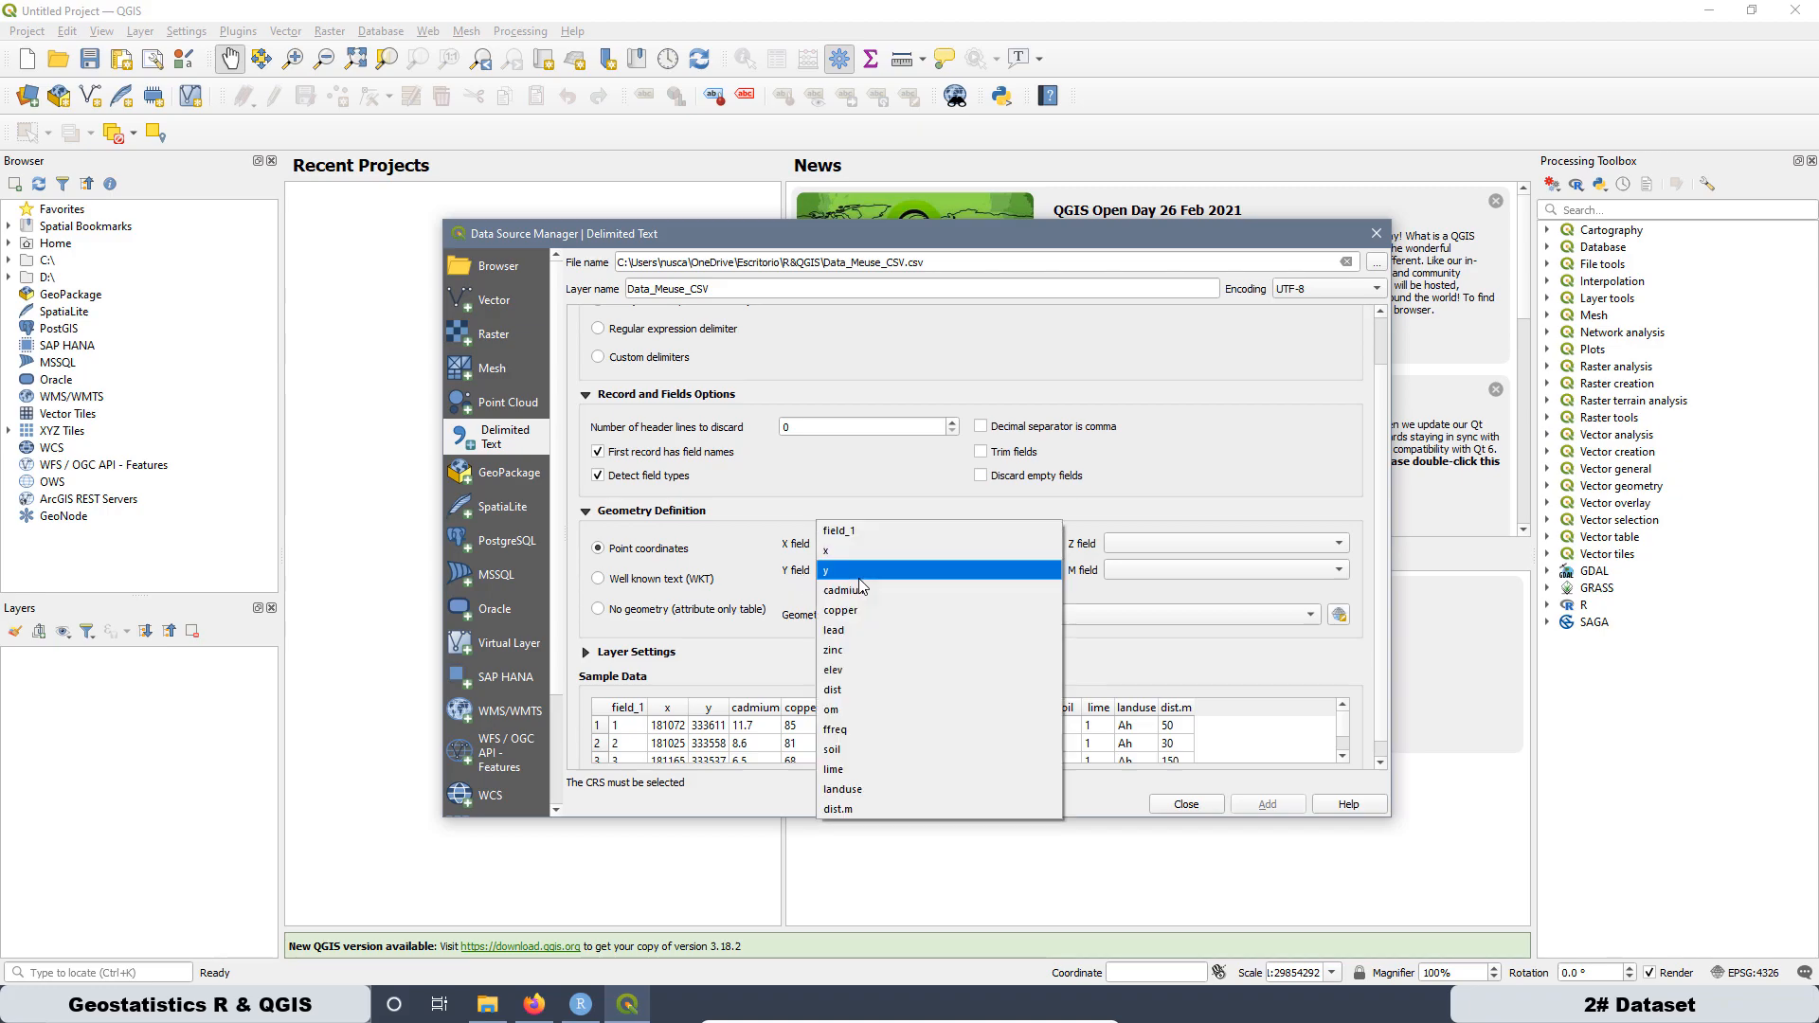
{"action": "left_click", "coordinate": [846, 576]}
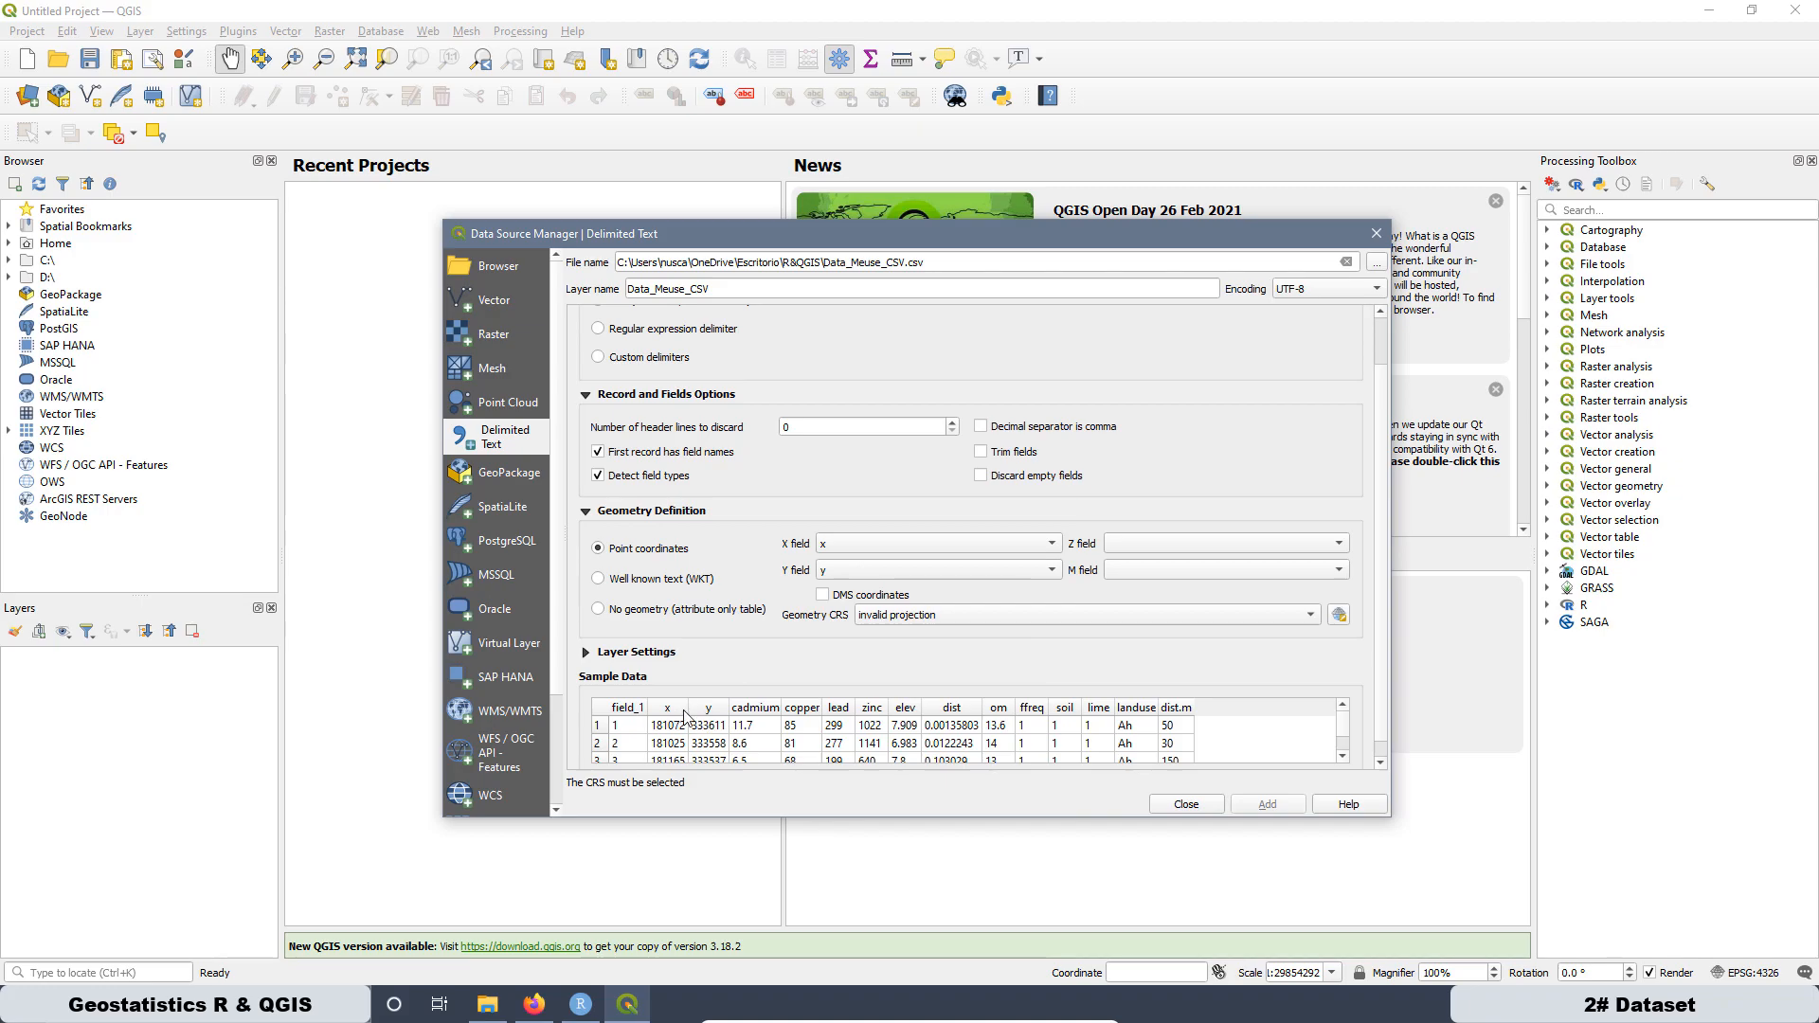
Step: Find 28992 among the coordinate reference systems and assign EPSG:28992 - Amersfoort / RD New as the geometry CRS
{"action": "left_click", "coordinate": [1341, 616]}
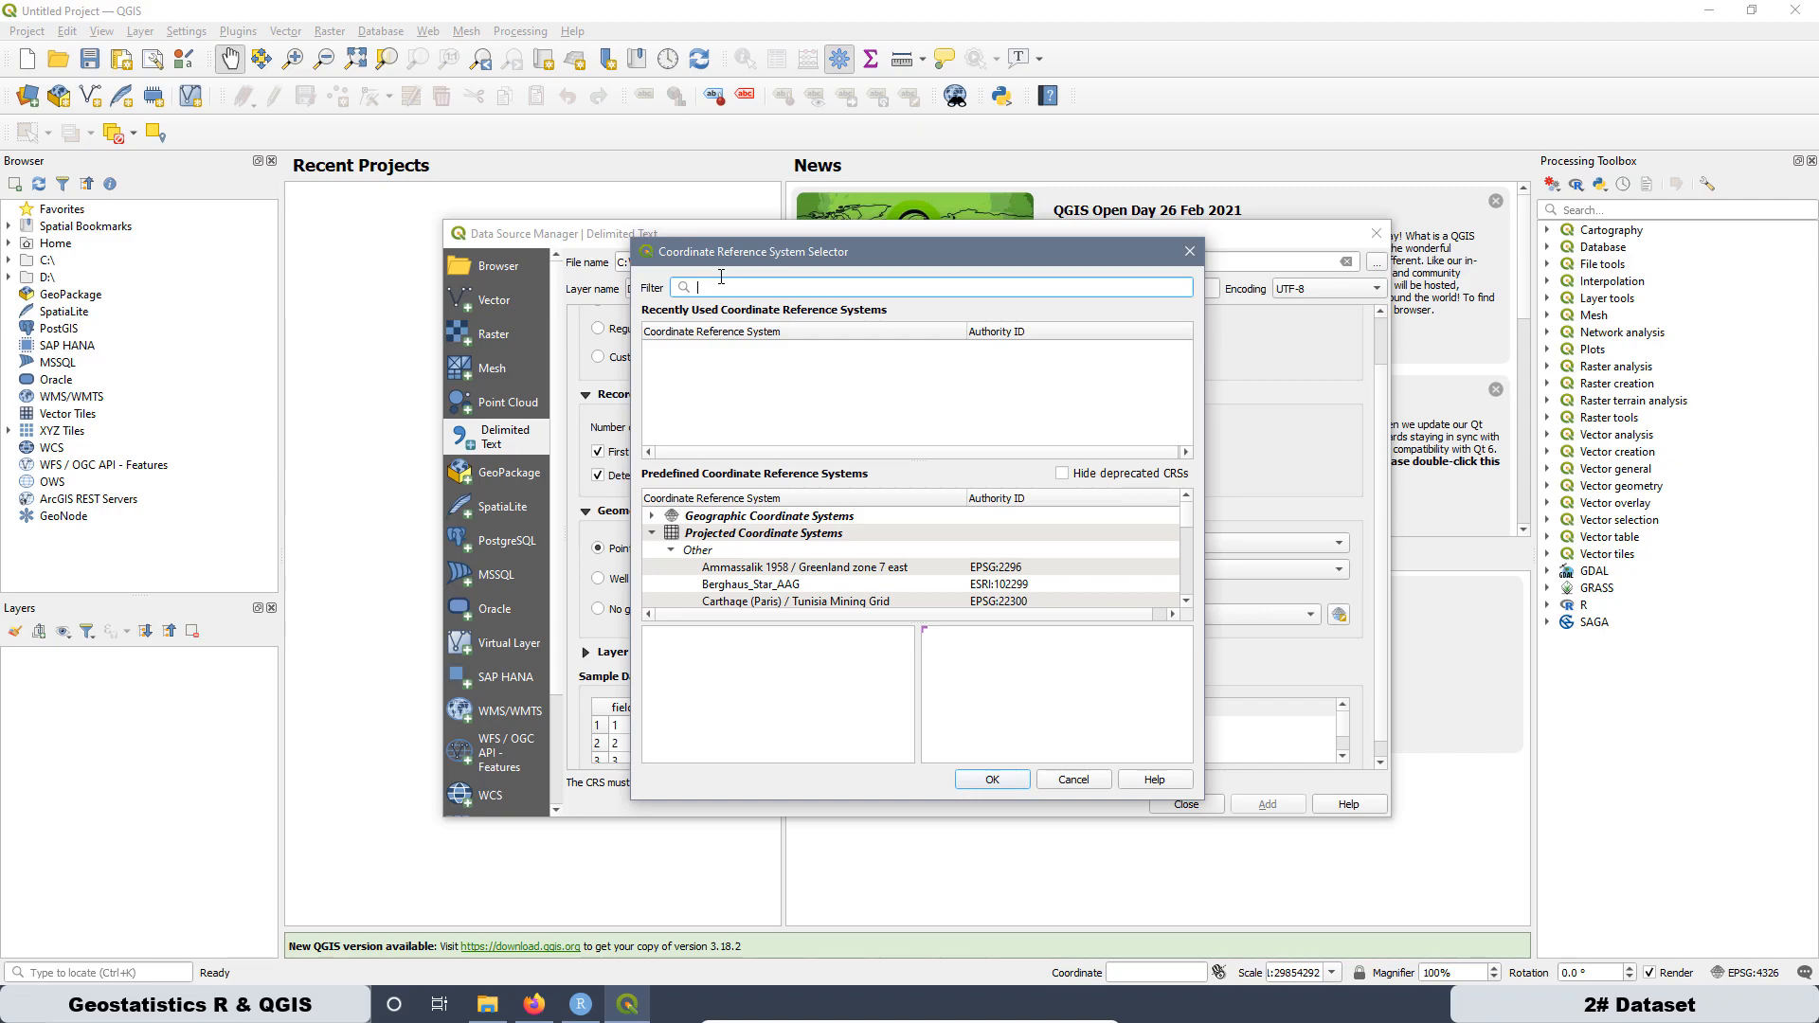
{"action": "type", "text": "28992"}
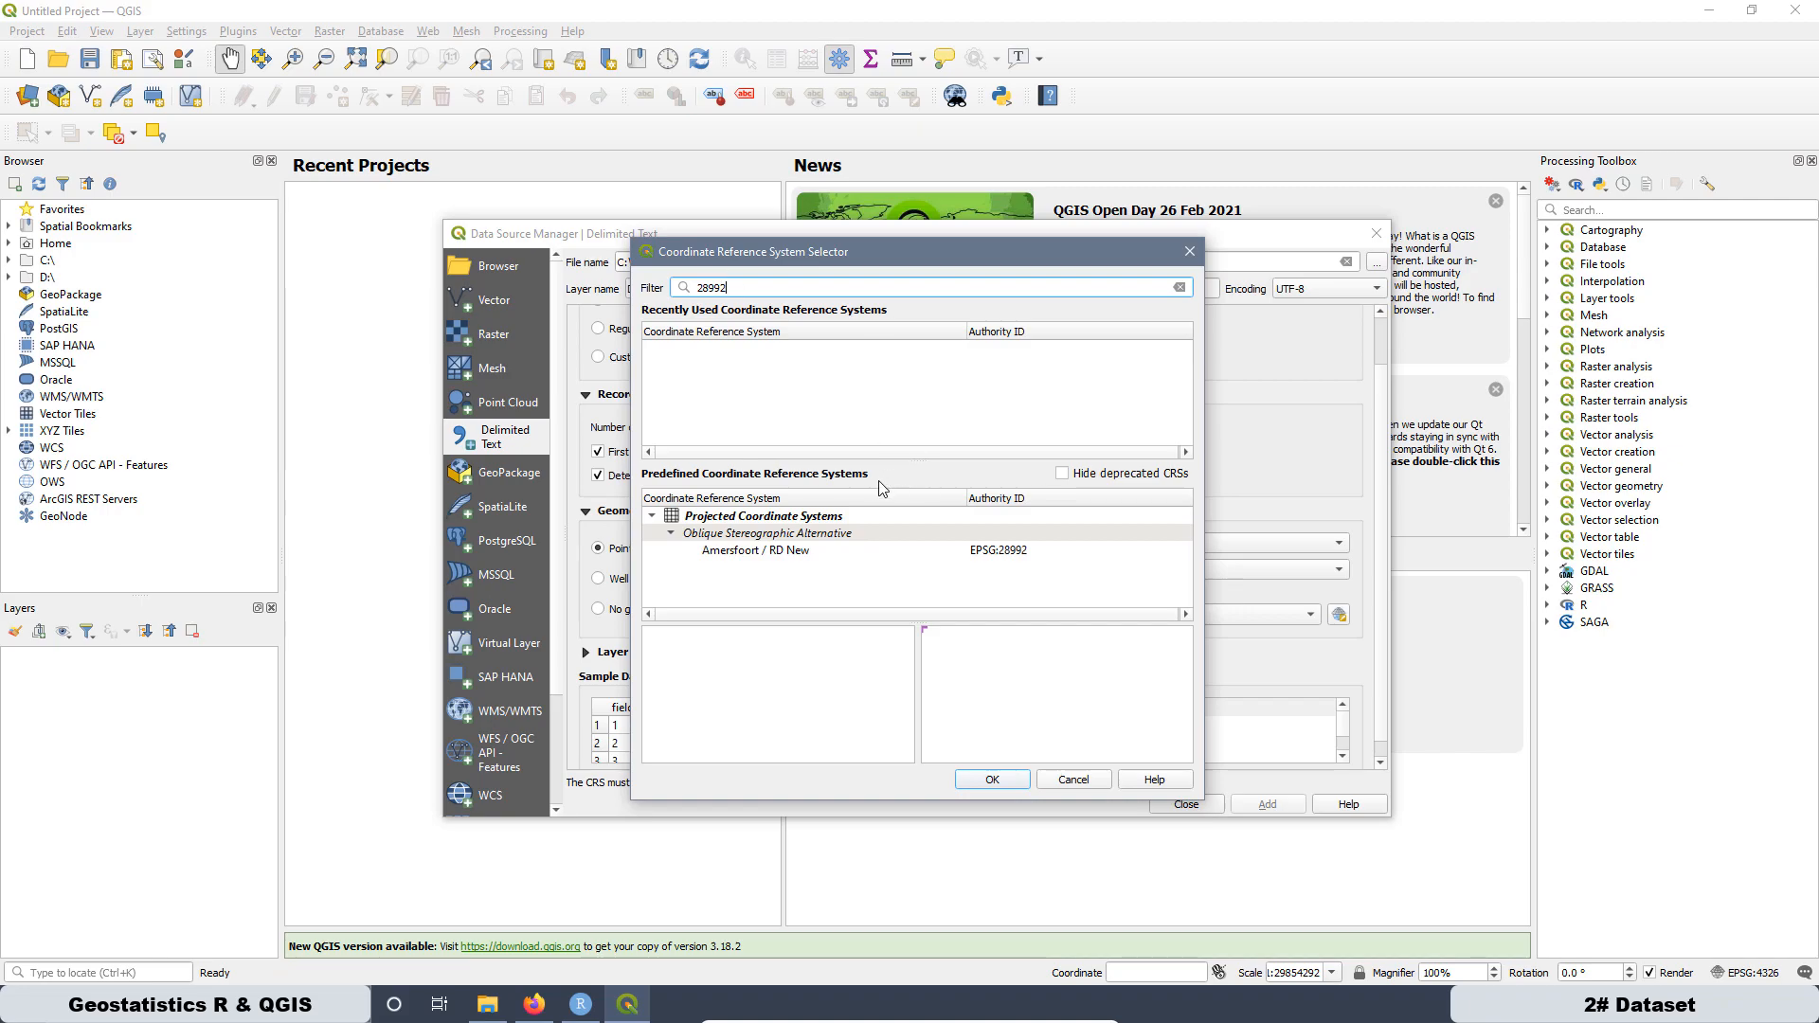
{"action": "left_click", "coordinate": [1005, 553]}
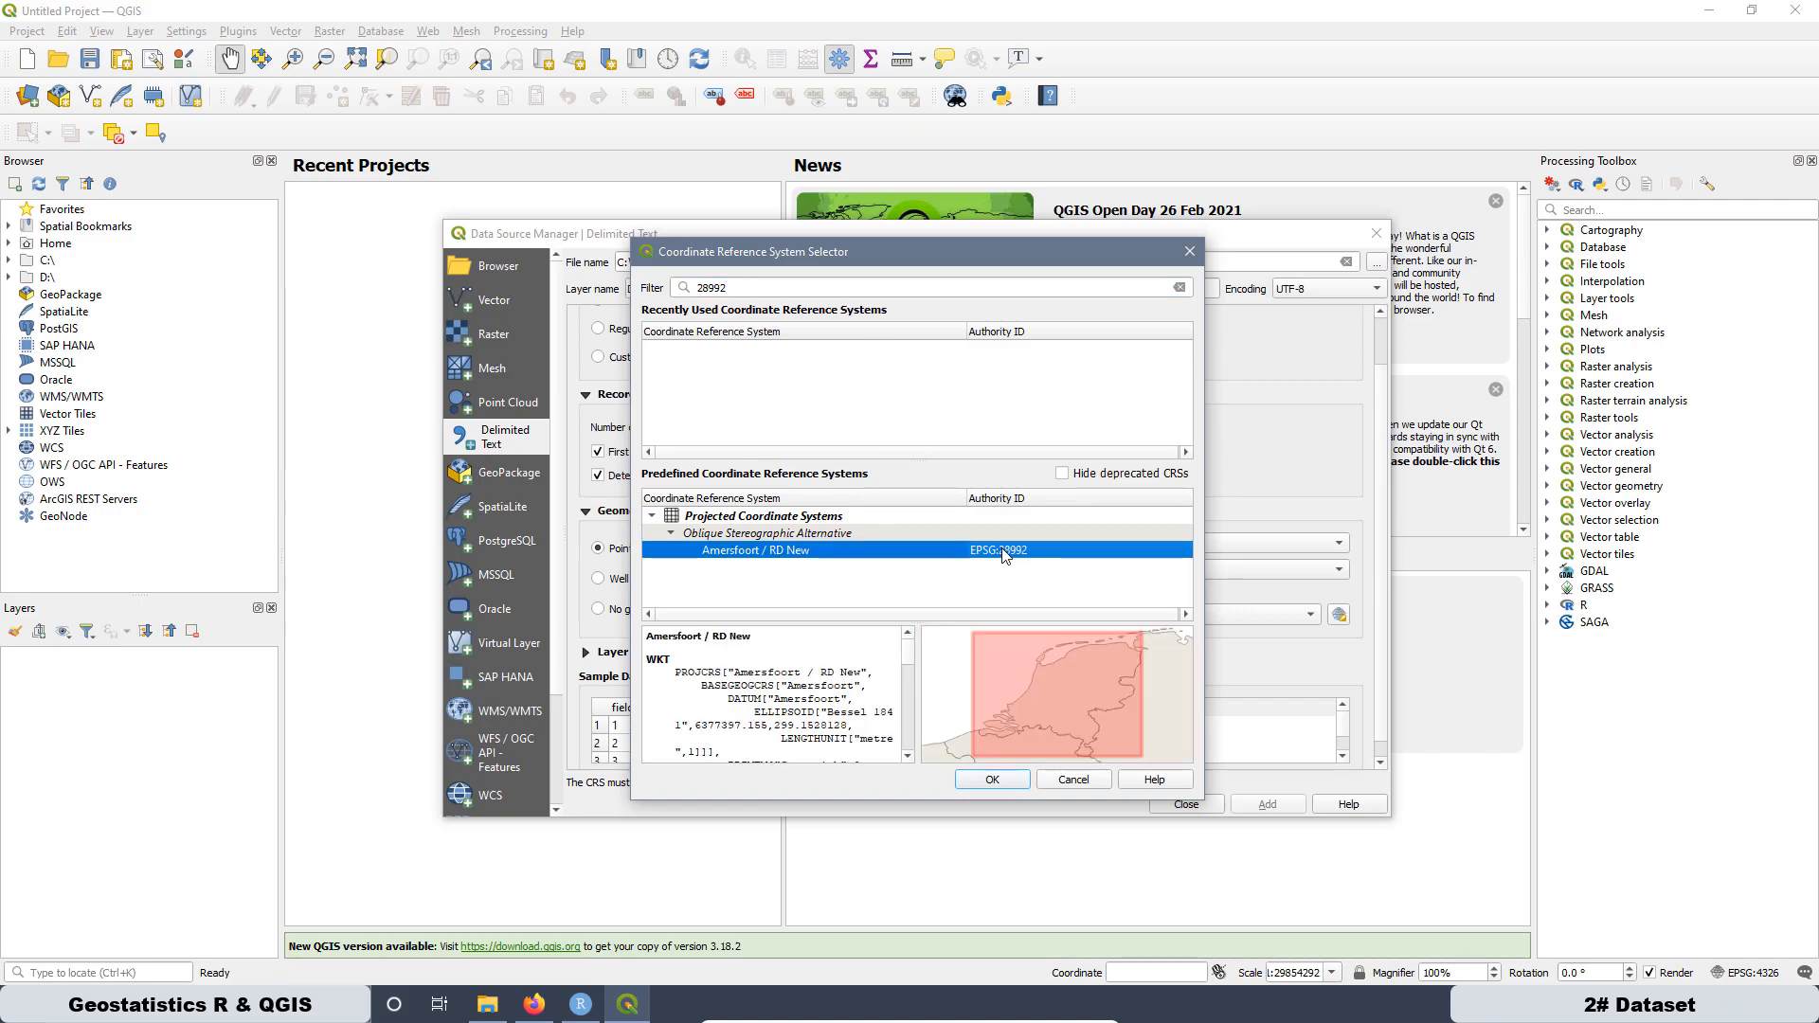
{"action": "left_click", "coordinate": [1002, 783]}
Step: Add the Data_Meuse_CSV layer to the project with the Inverse of RD New + Amersfoort to WGS 84 (3) transformation and close the Data Source Manager
{"action": "scroll", "coordinate": [938, 523], "scroll_direction": "down", "scroll_amount": 1}
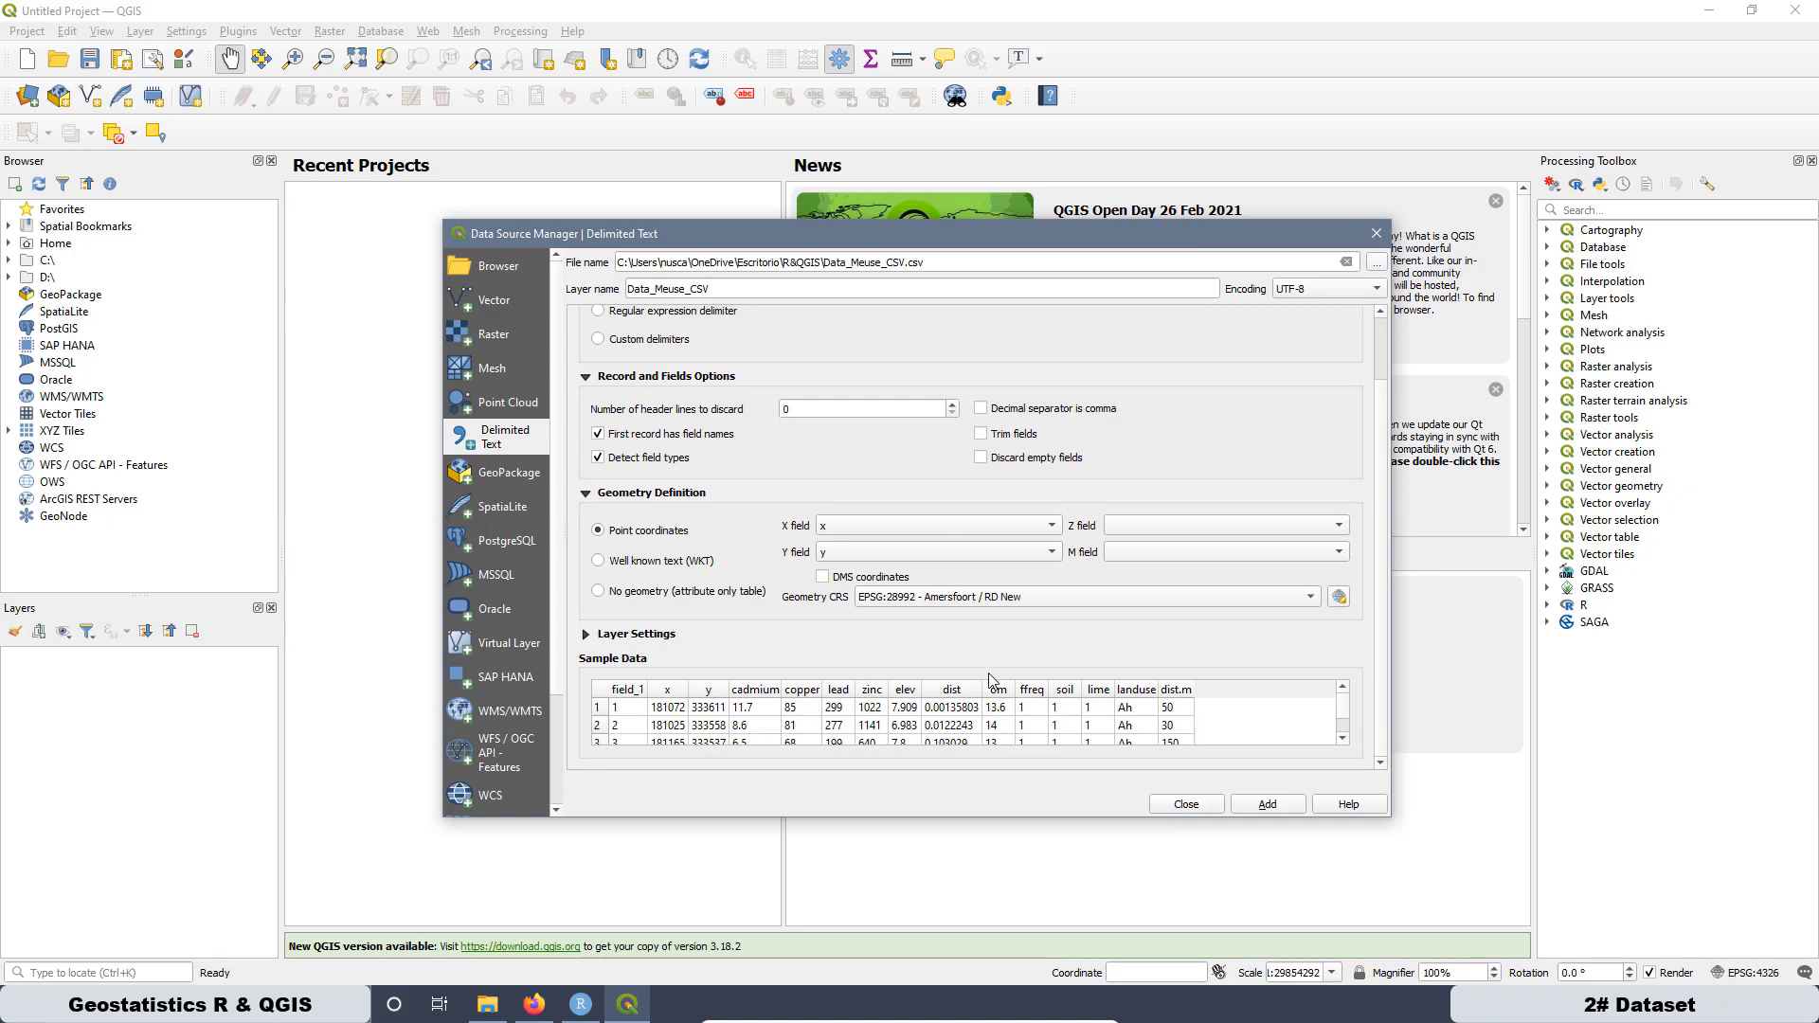
{"action": "left_click", "coordinate": [1268, 806]}
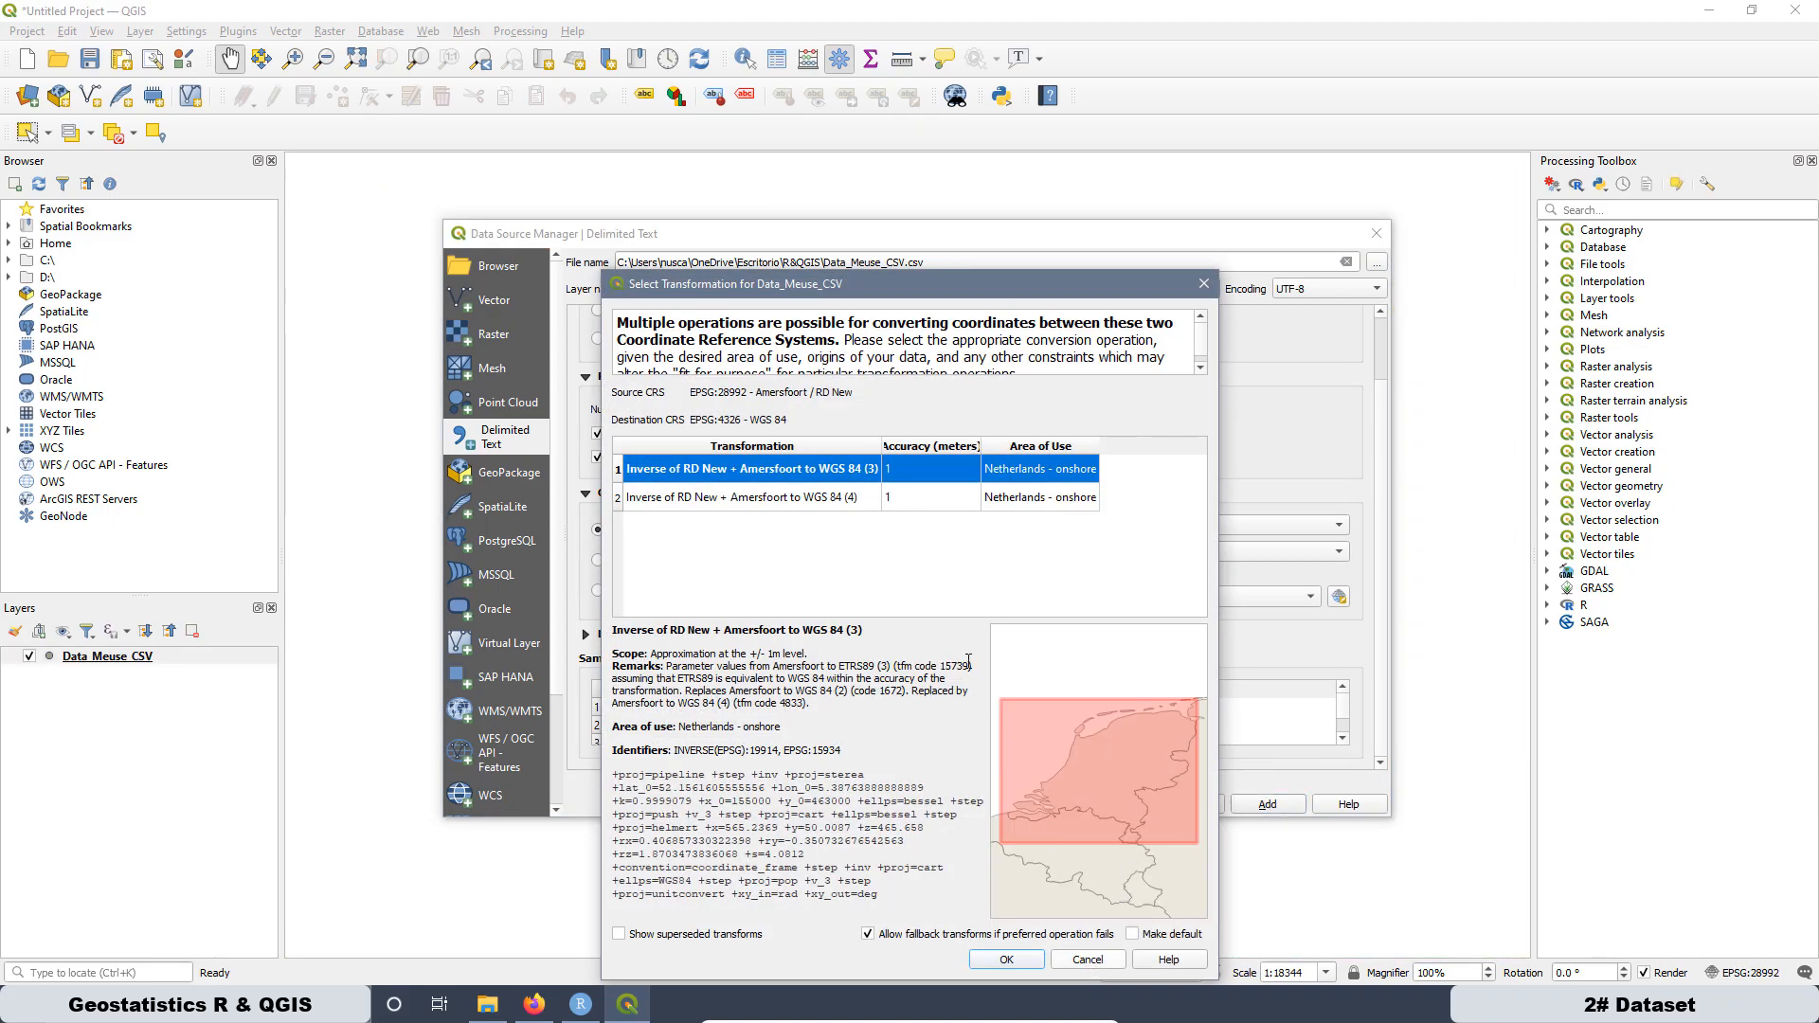
{"action": "left_click", "coordinate": [1006, 960]}
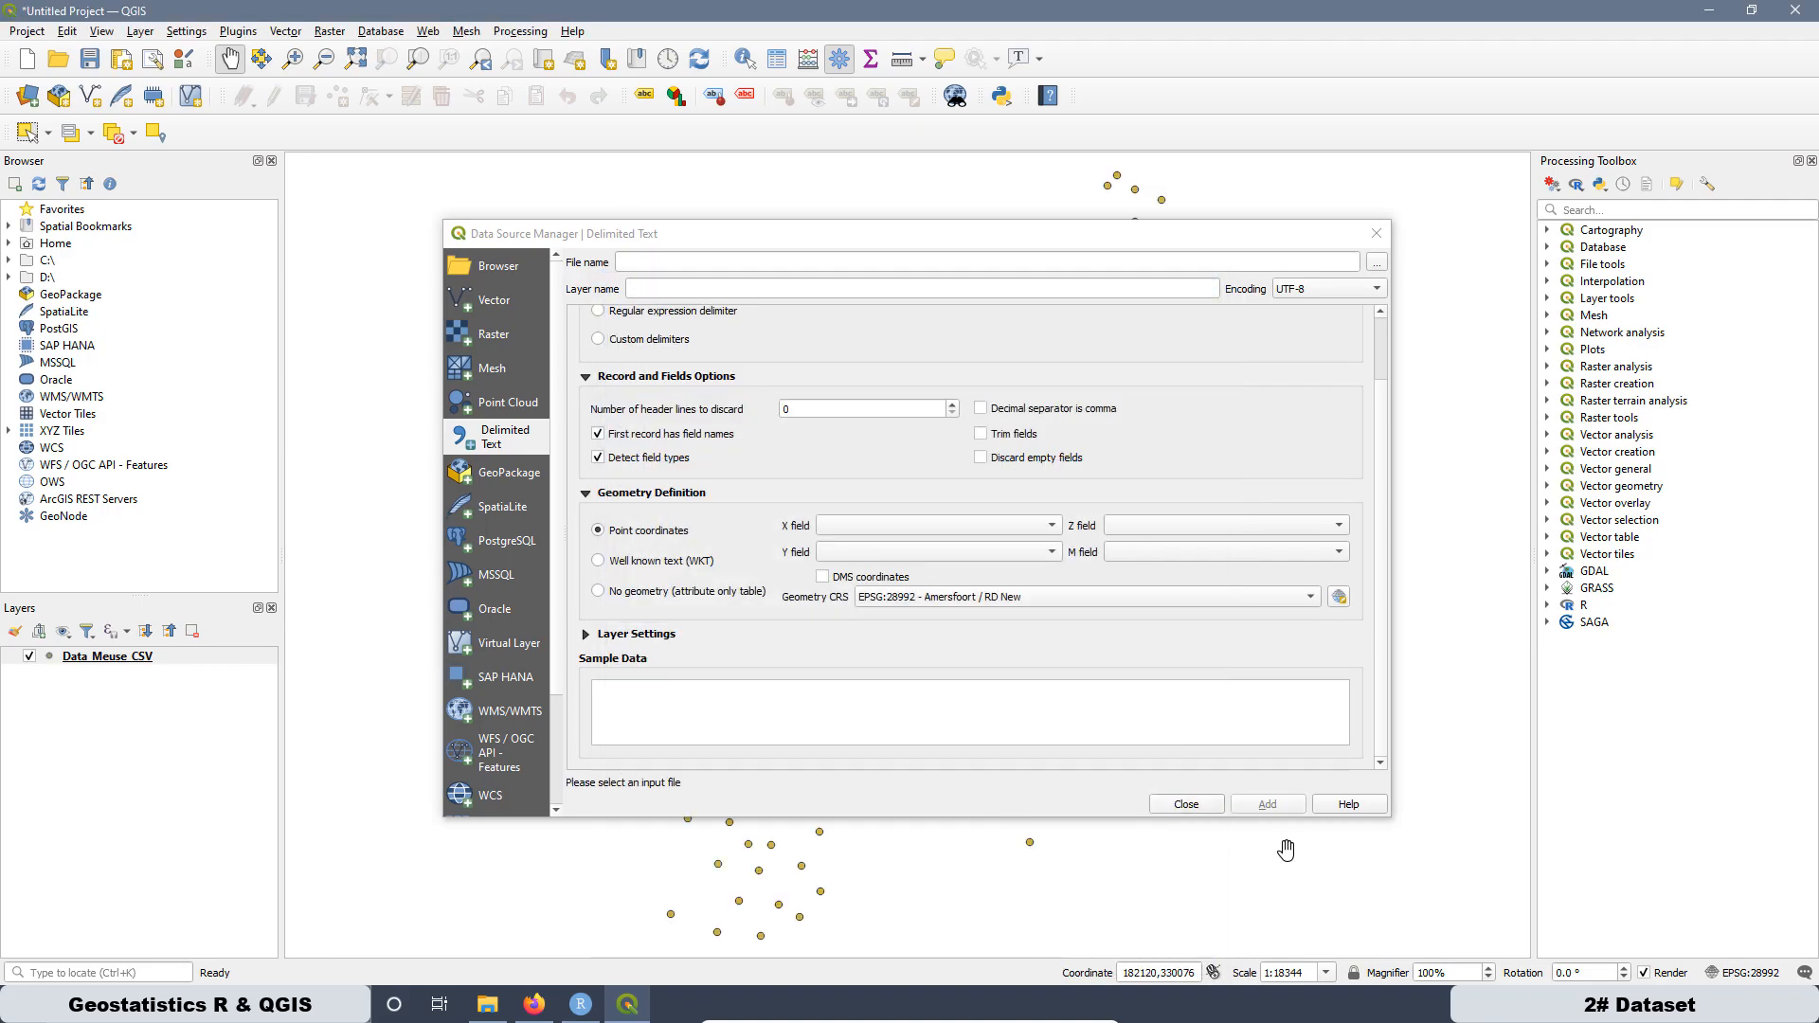
{"action": "left_click", "coordinate": [1186, 804]}
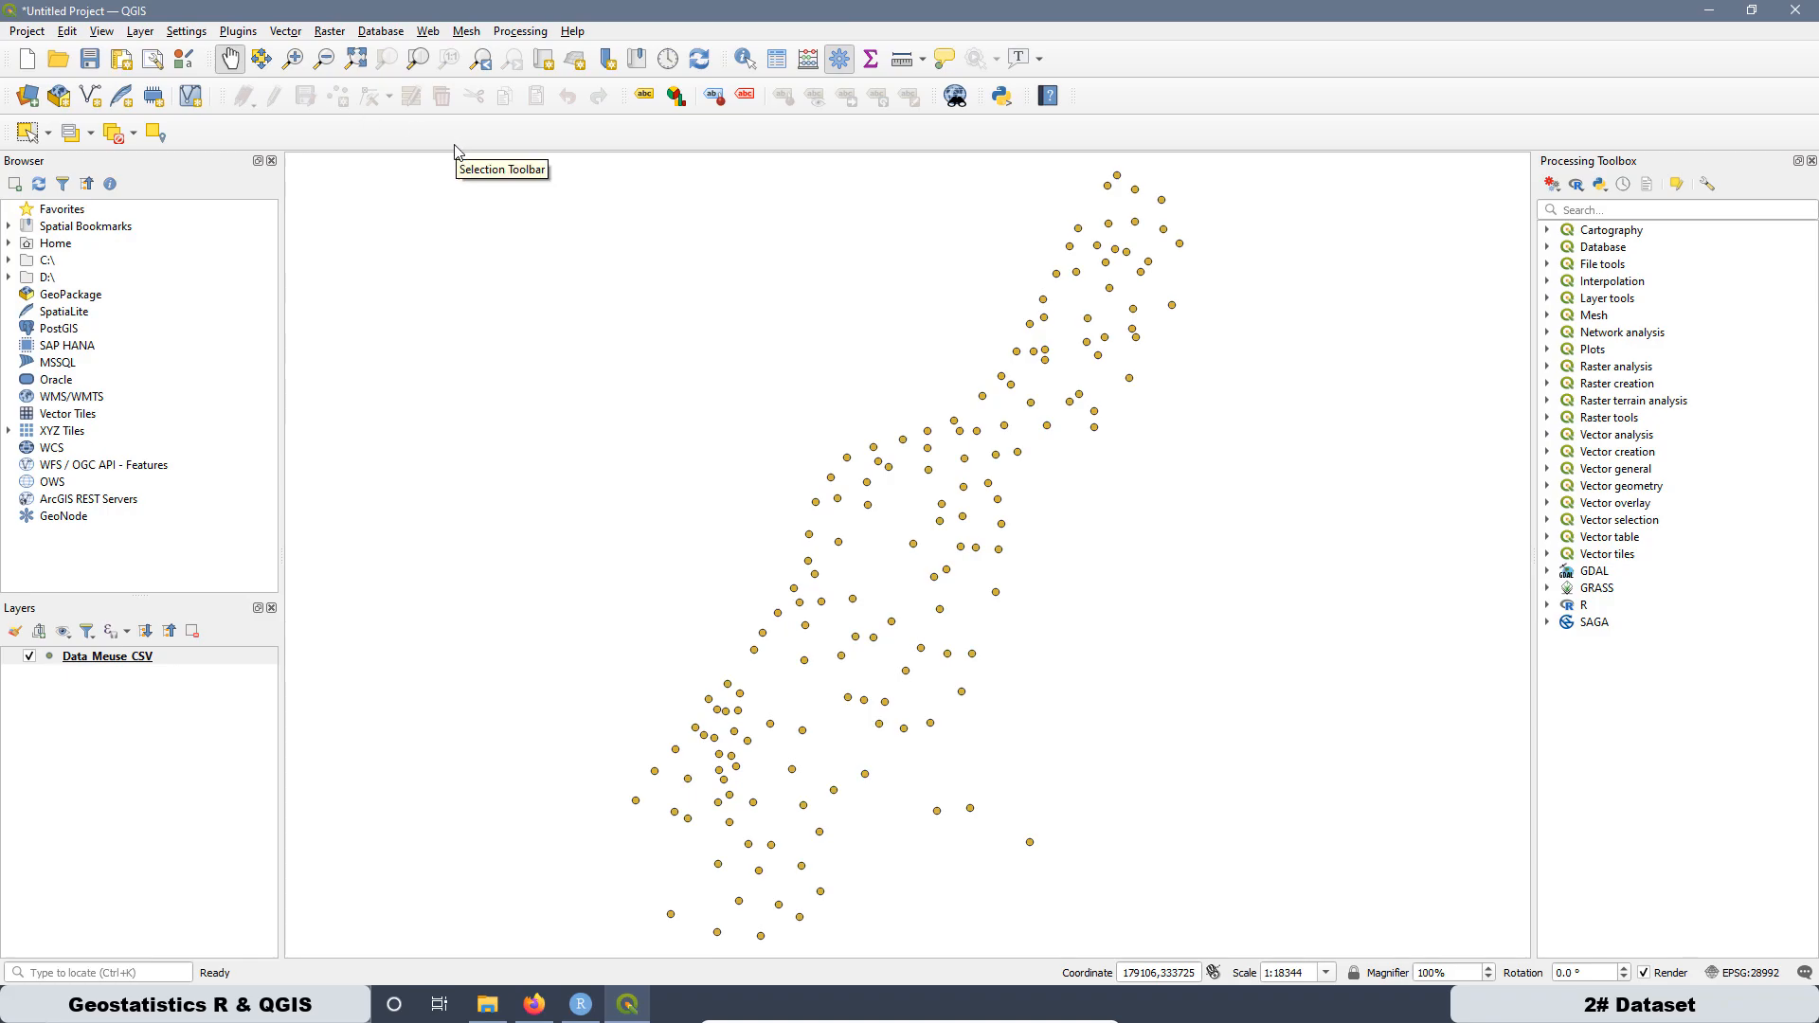
Step: Find the QuickMapServices plugin in the plugin manager, install it and close the manager
{"action": "left_click", "coordinate": [239, 31]}
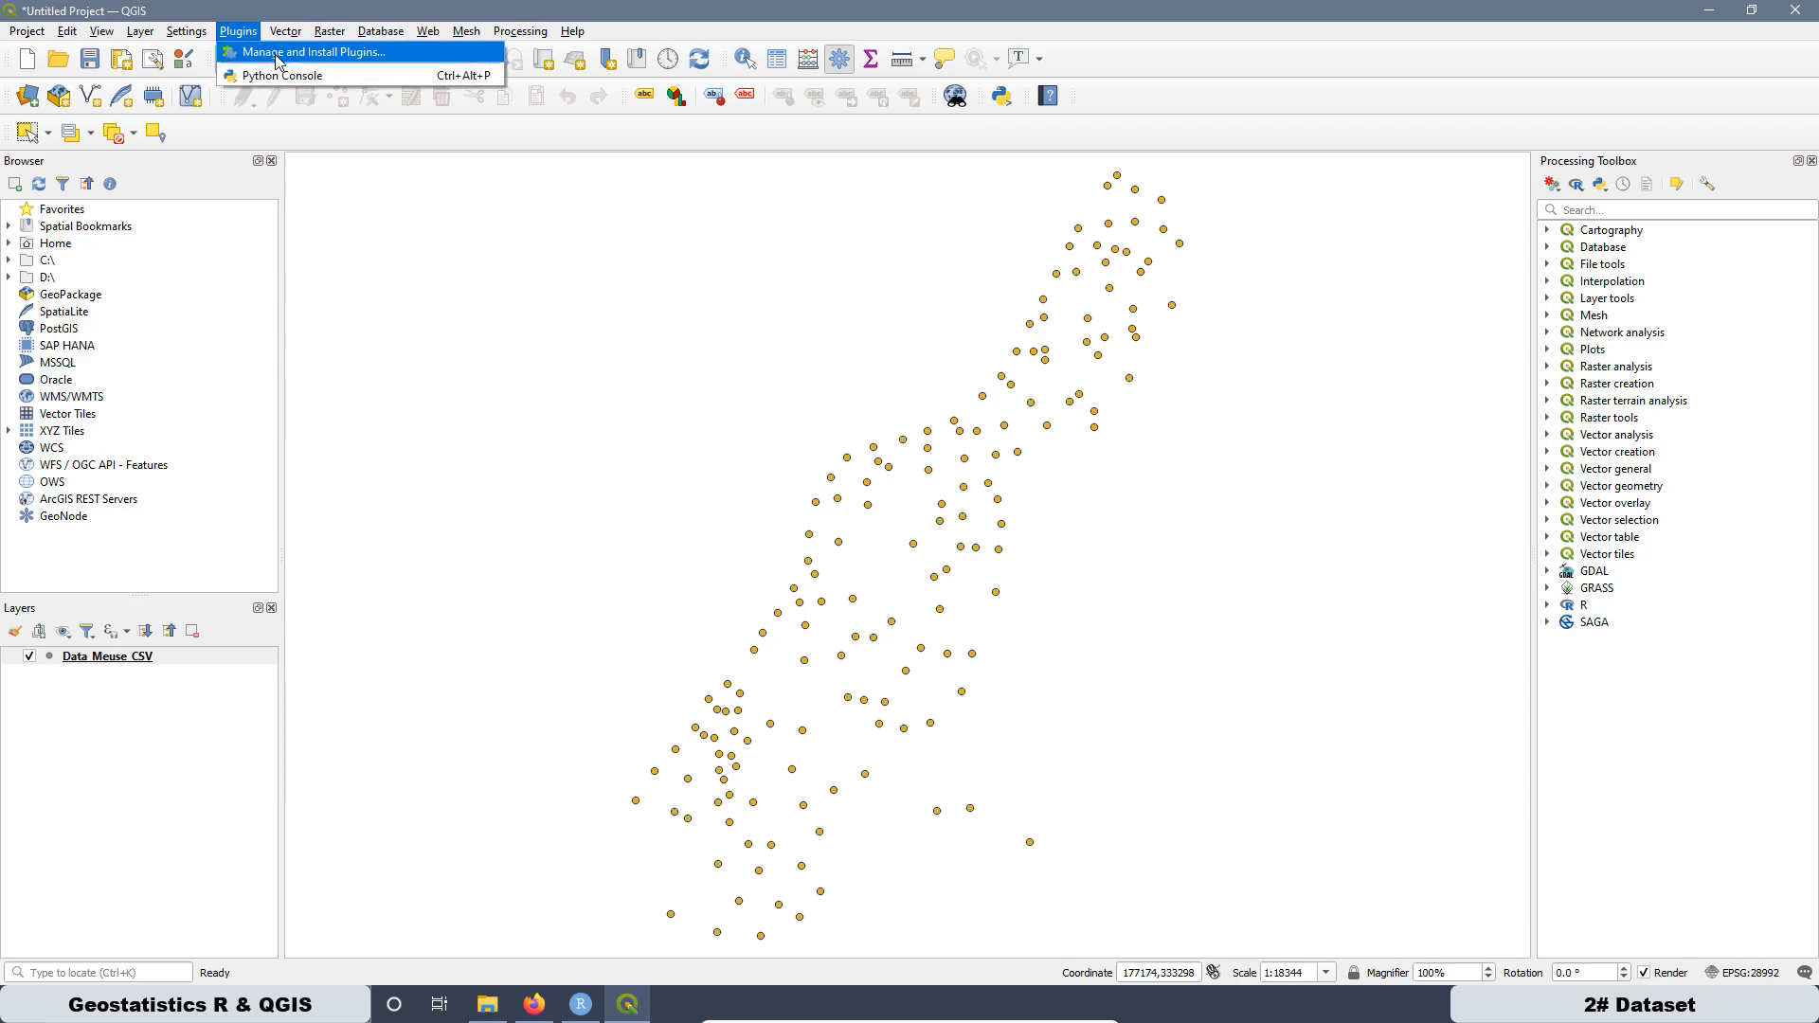
{"action": "left_click", "coordinate": [277, 57]}
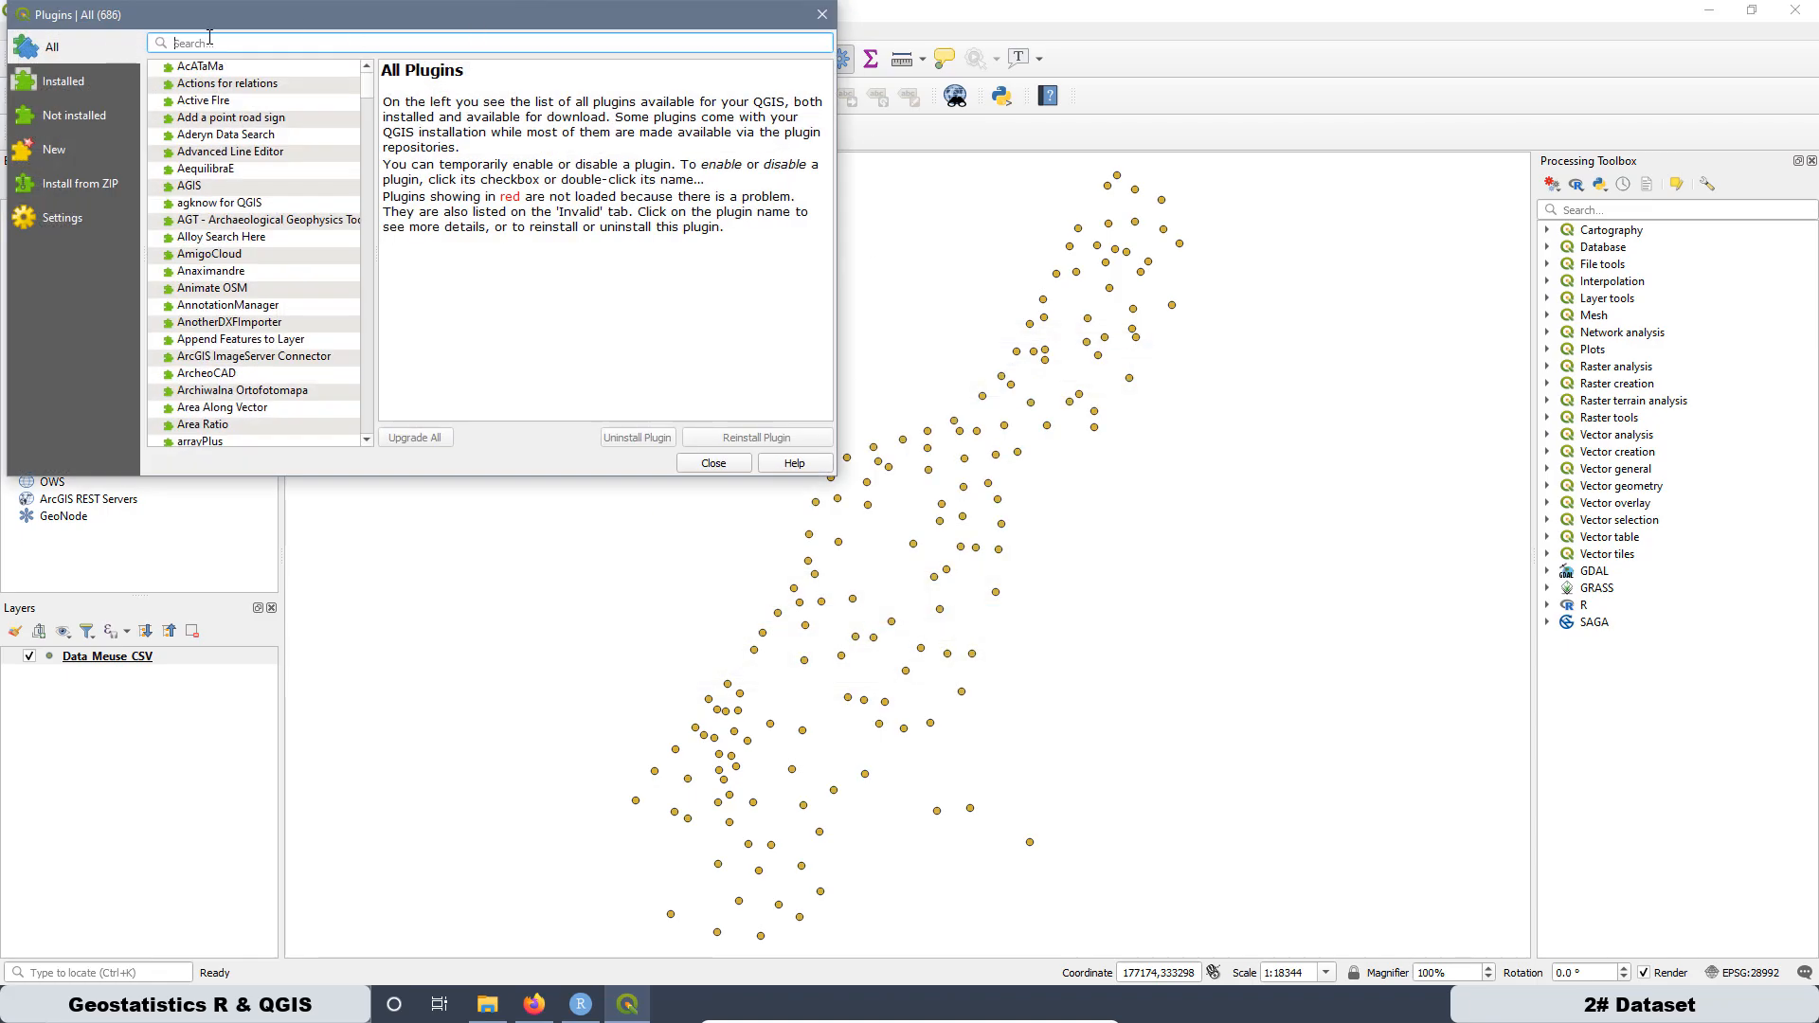
{"action": "type", "text": "qui"}
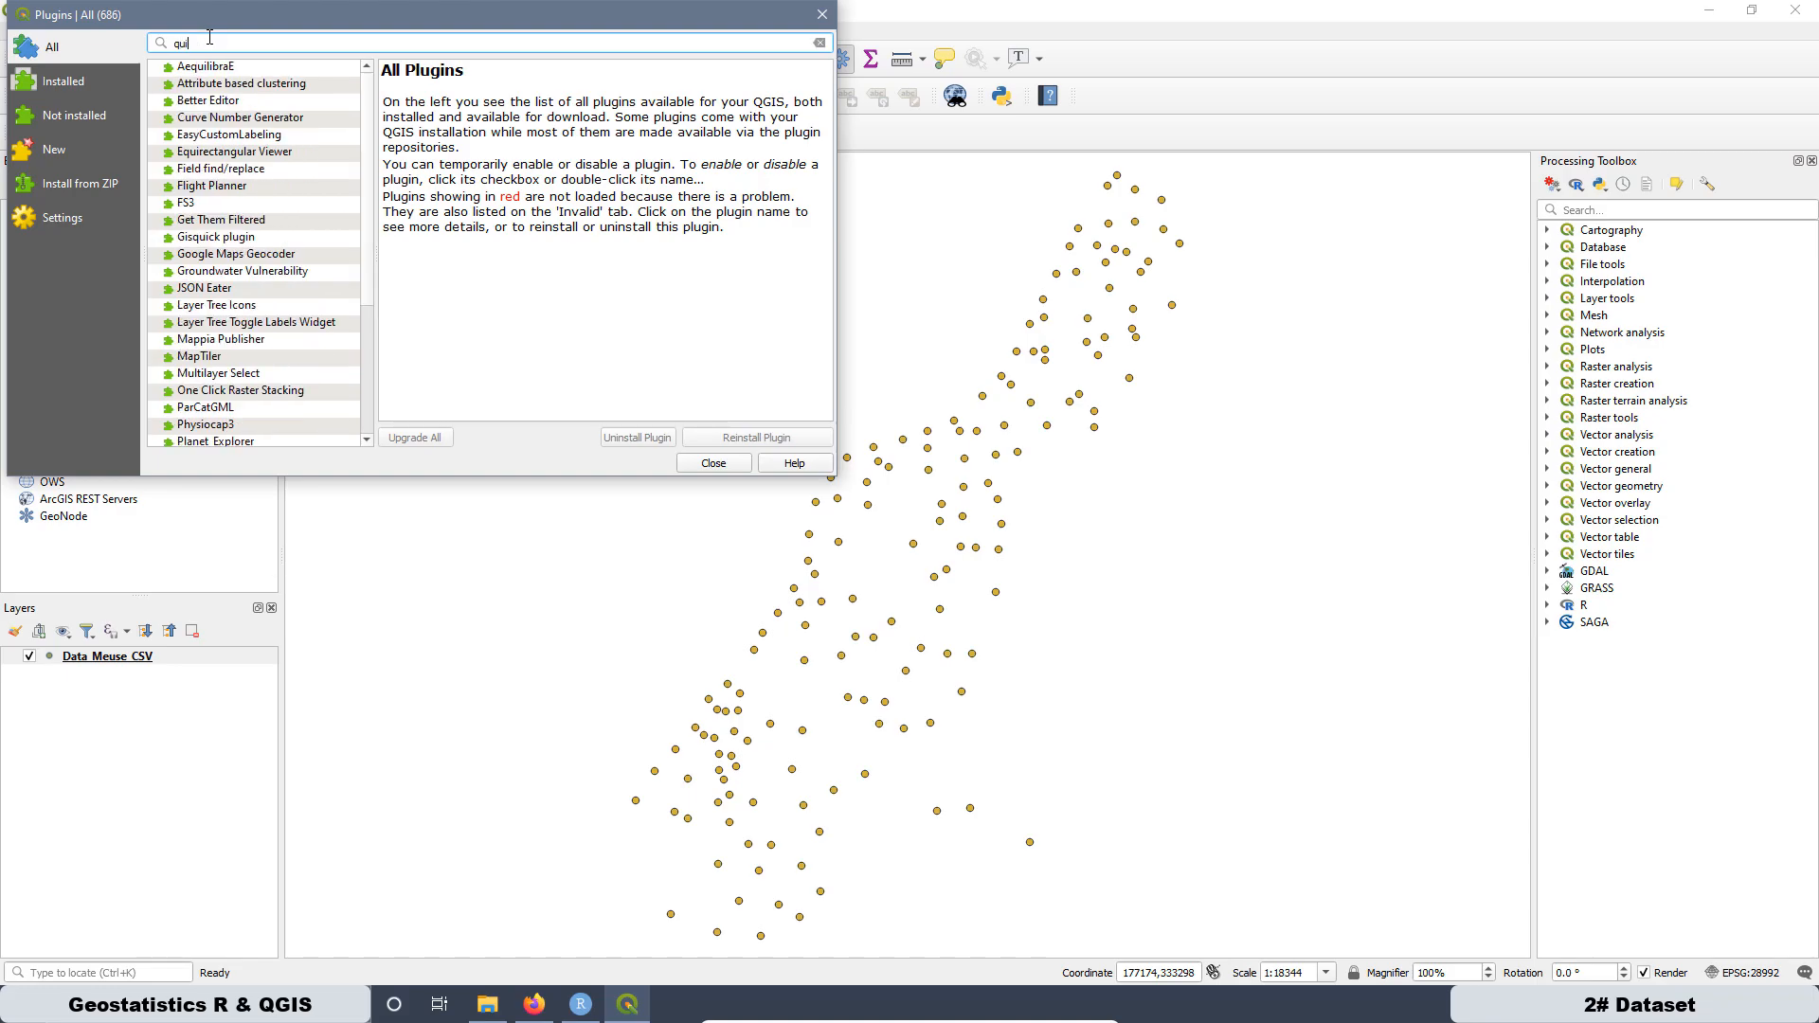
{"action": "type", "text": "ckmapservices"}
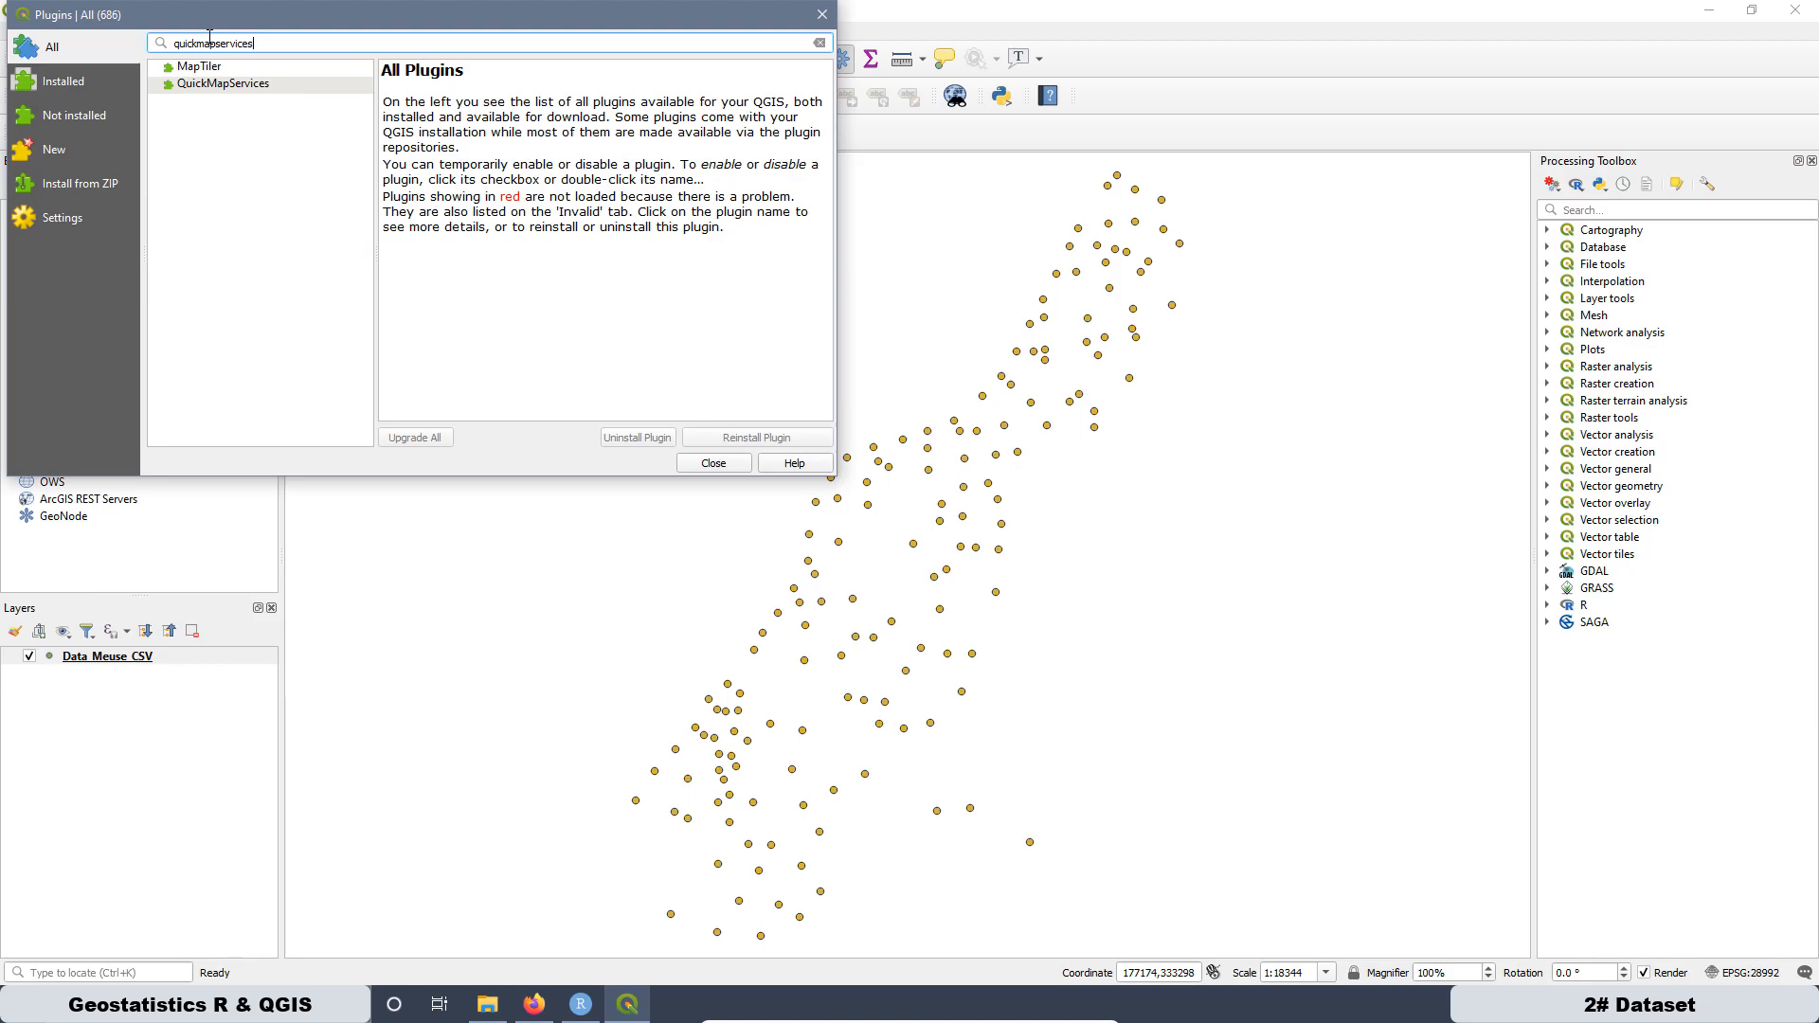
{"action": "left_click", "coordinate": [223, 85]}
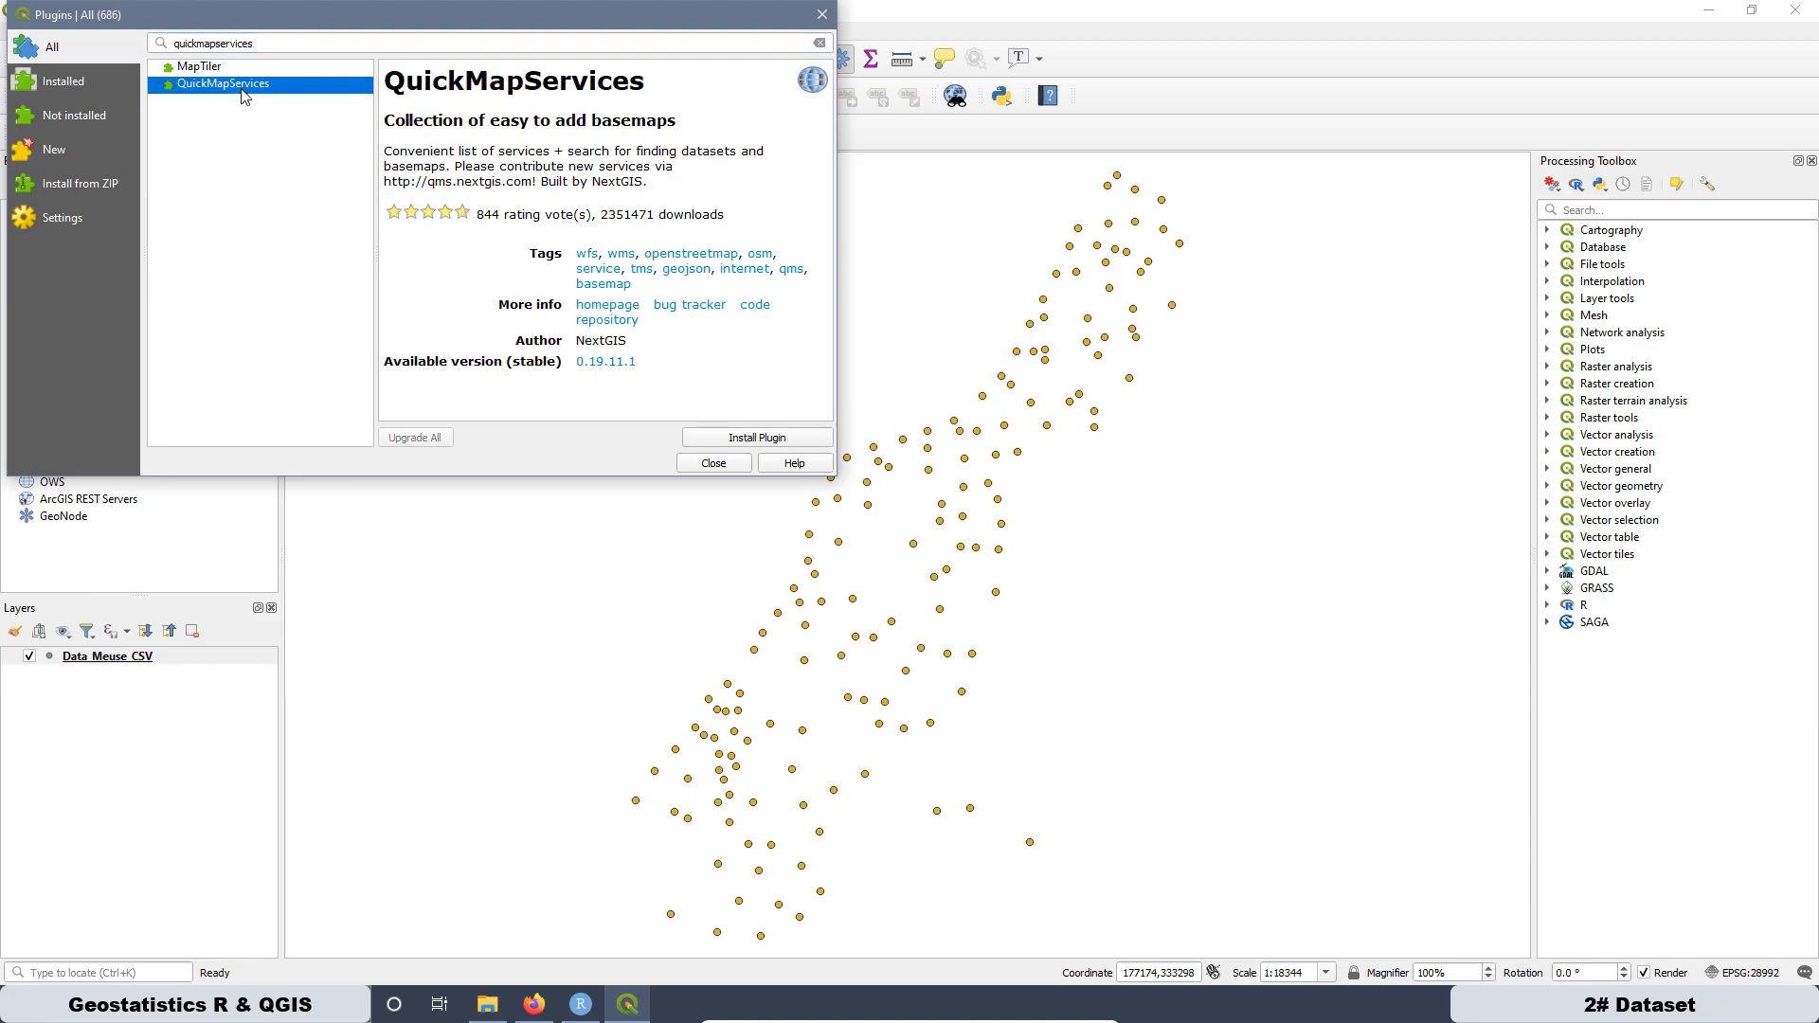
{"action": "left_click", "coordinate": [757, 438]}
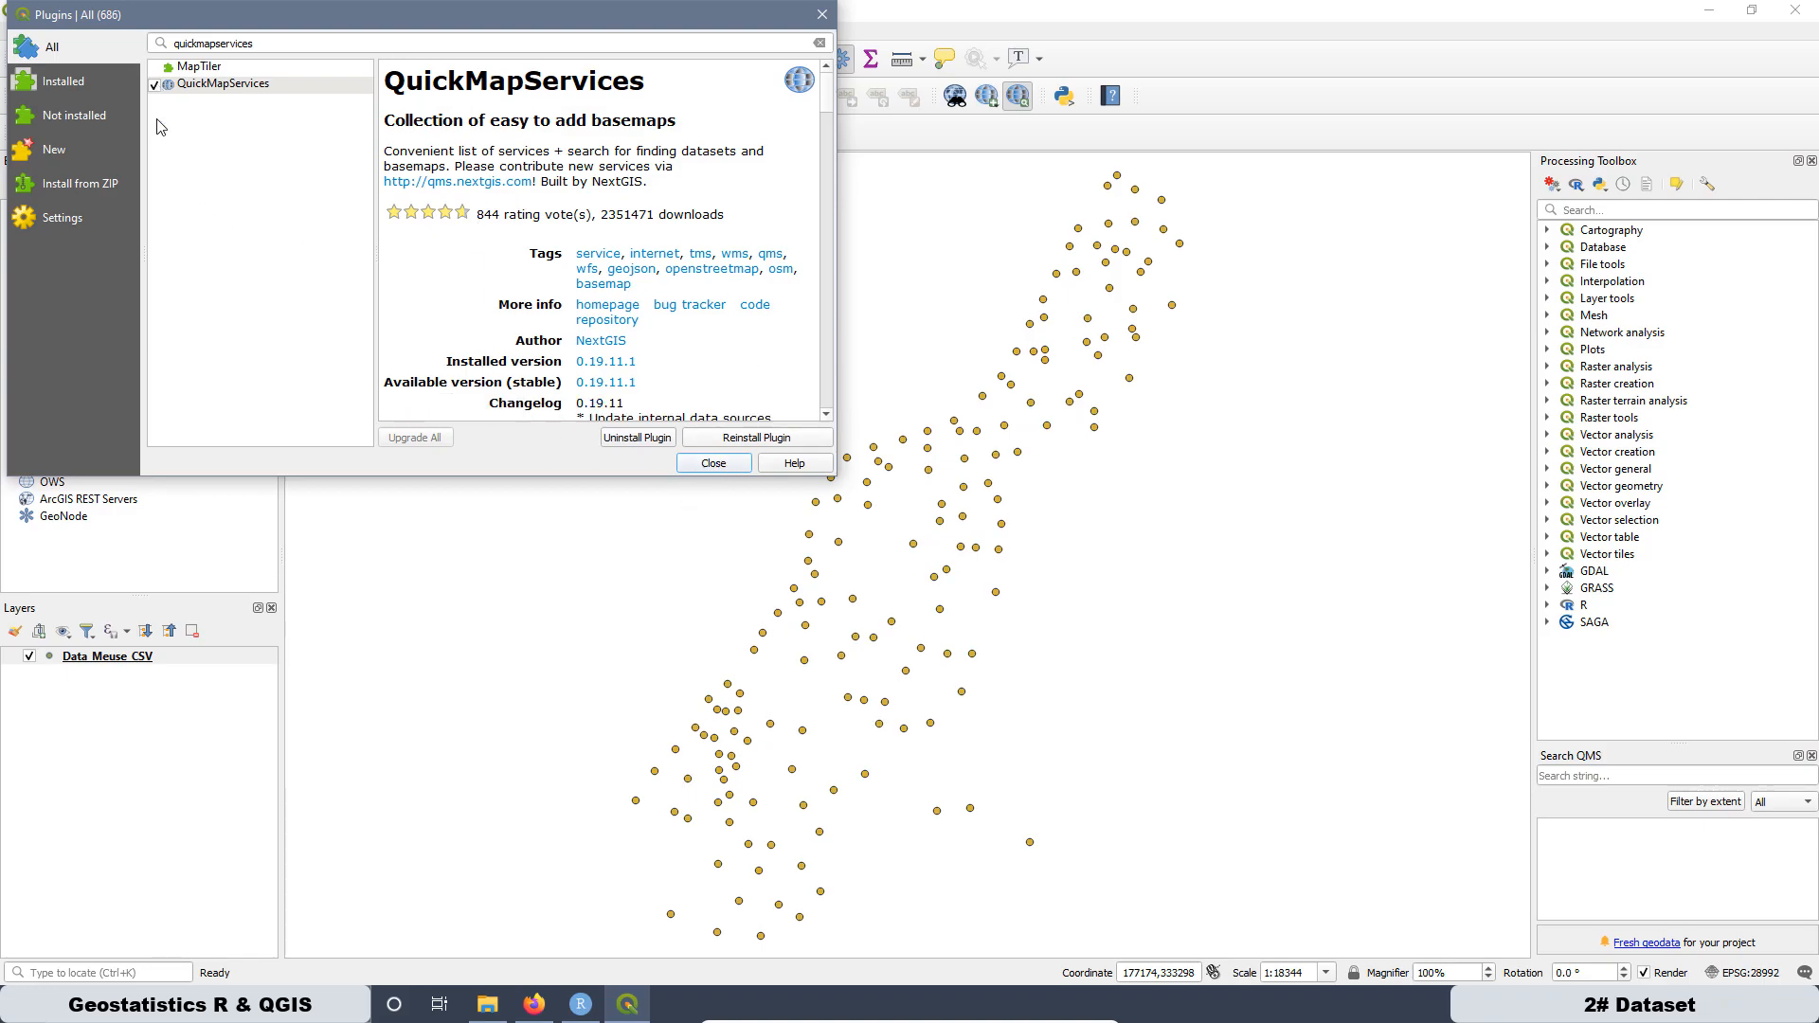
{"action": "left_click", "coordinate": [714, 463]}
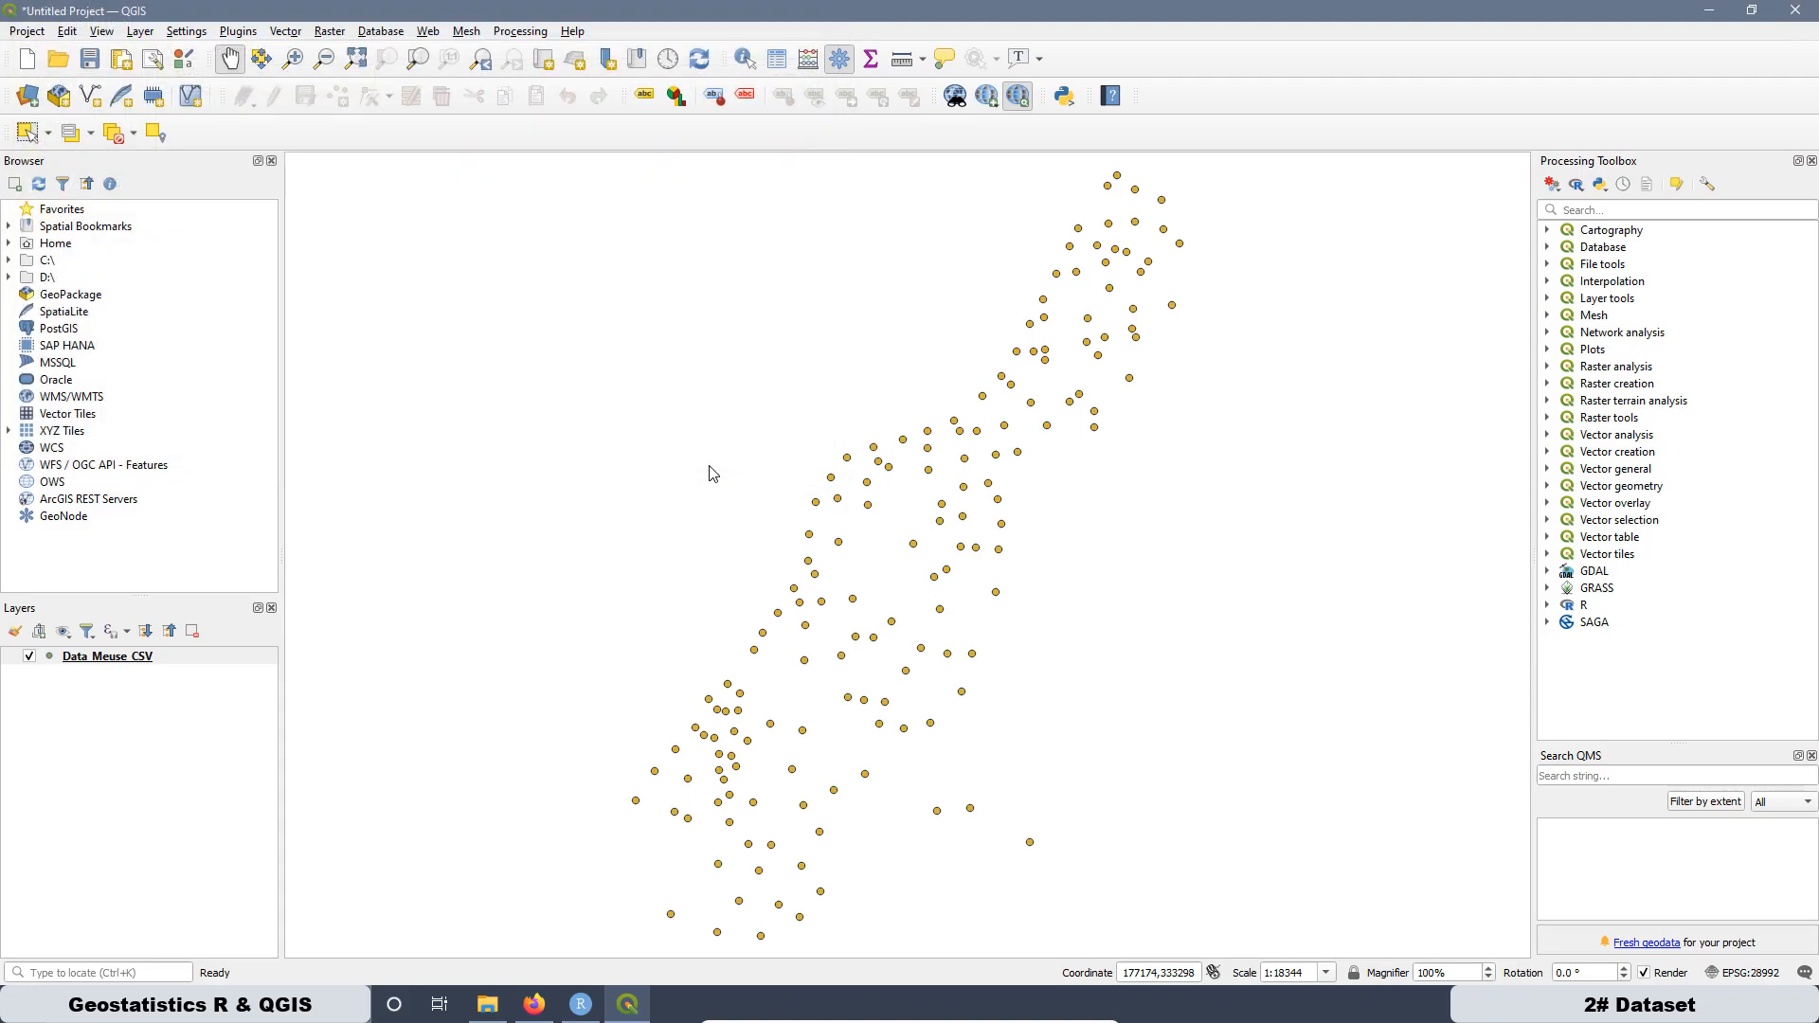
Step: Download the contributed services pack in the QuickMapServices settings and save the settings
{"action": "left_click", "coordinate": [428, 31]}
{"action": "mouse_move", "coordinate": [452, 83]}
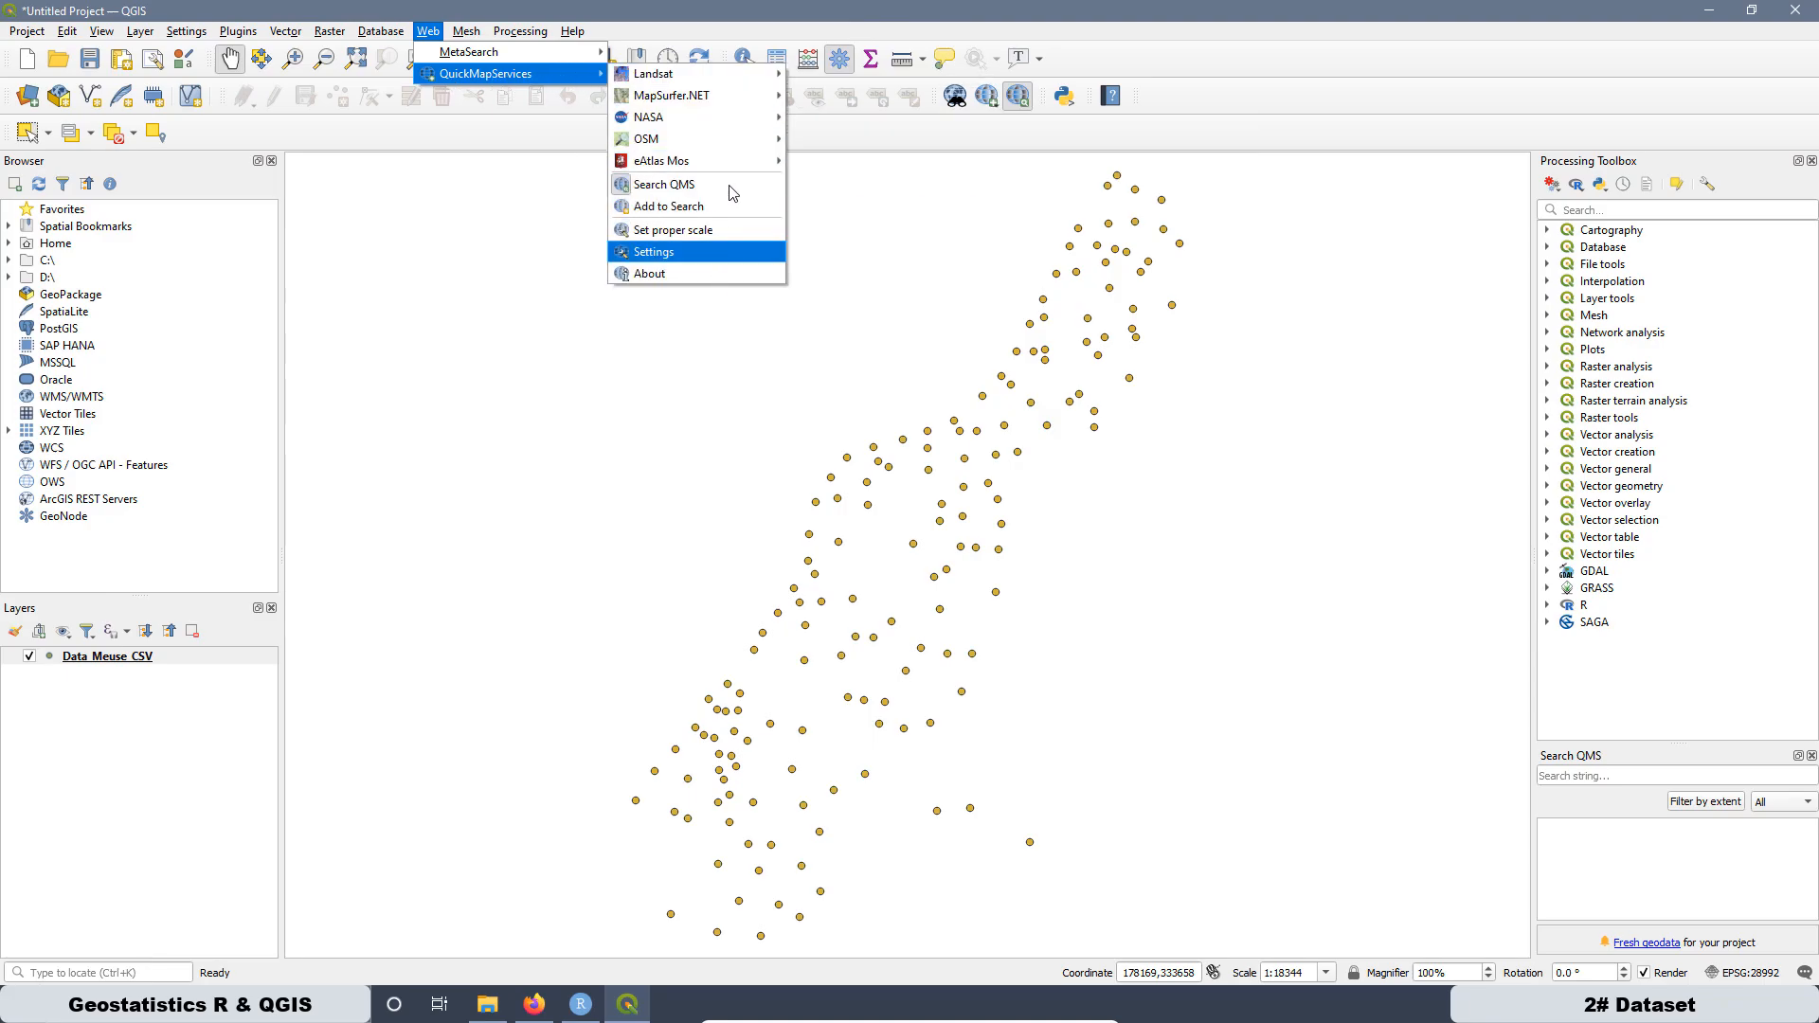
{"action": "mouse_move", "coordinate": [655, 105]}
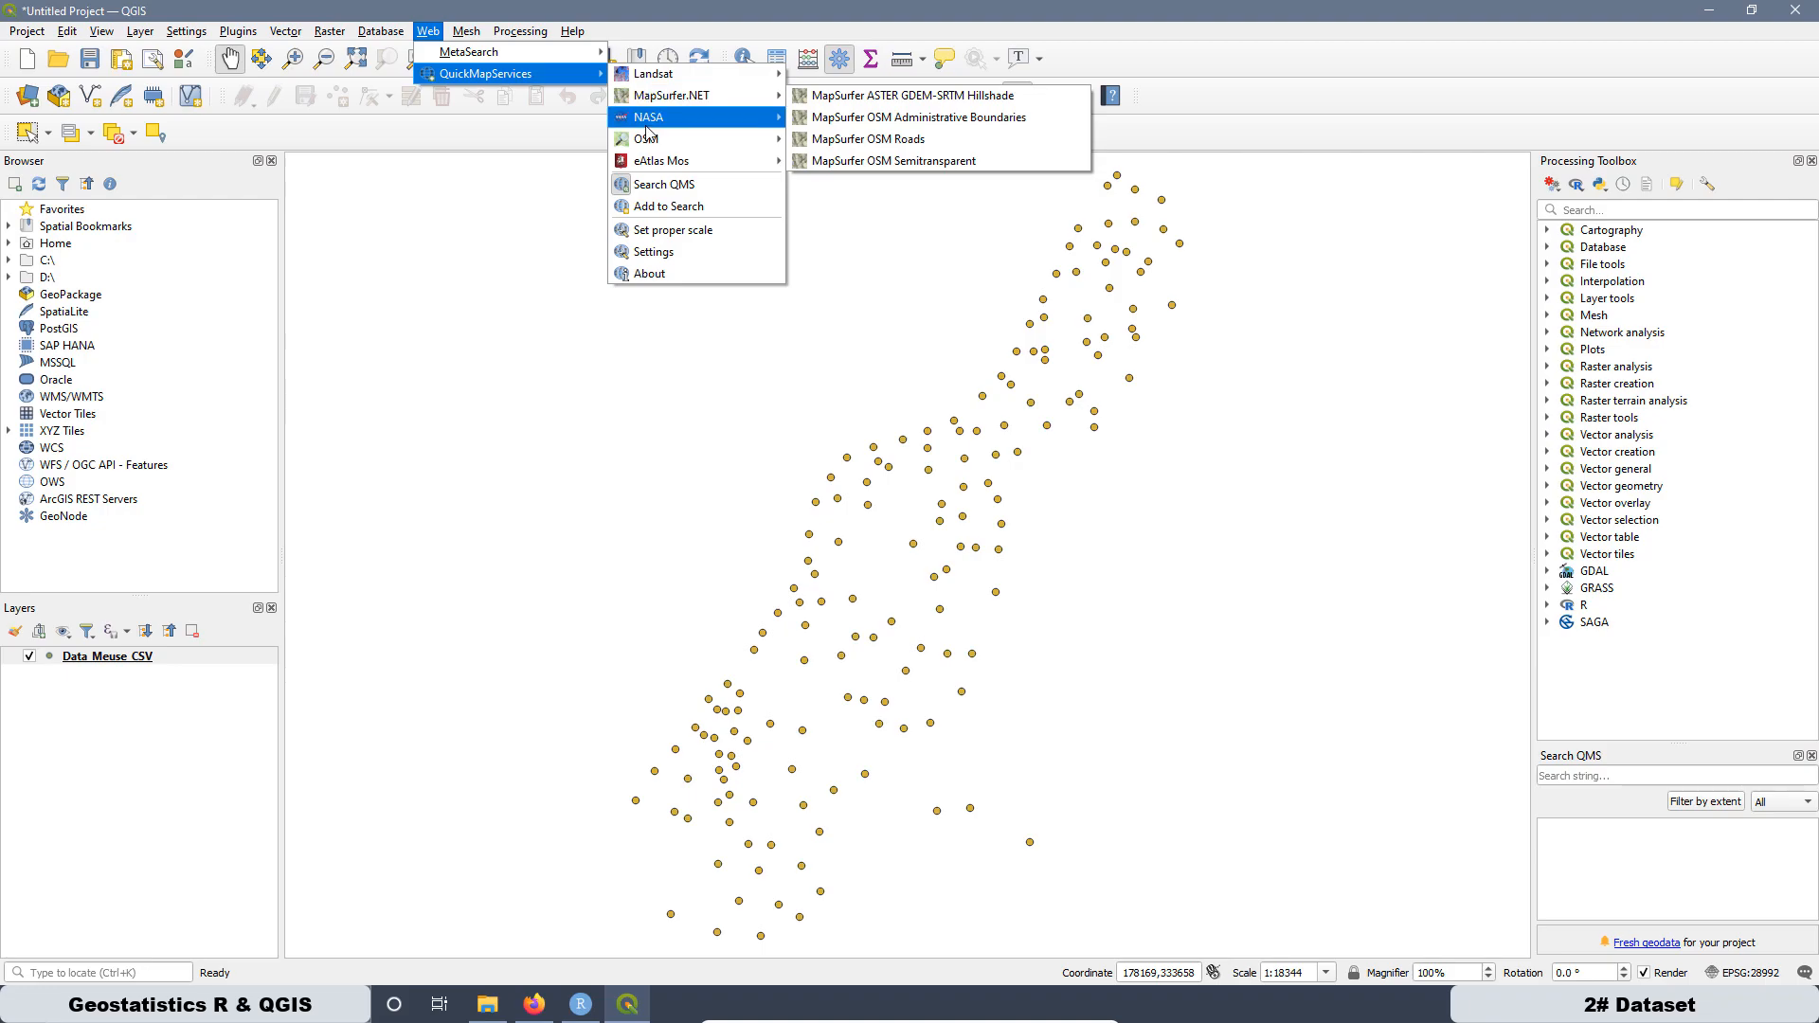
{"action": "mouse_move", "coordinate": [649, 142]}
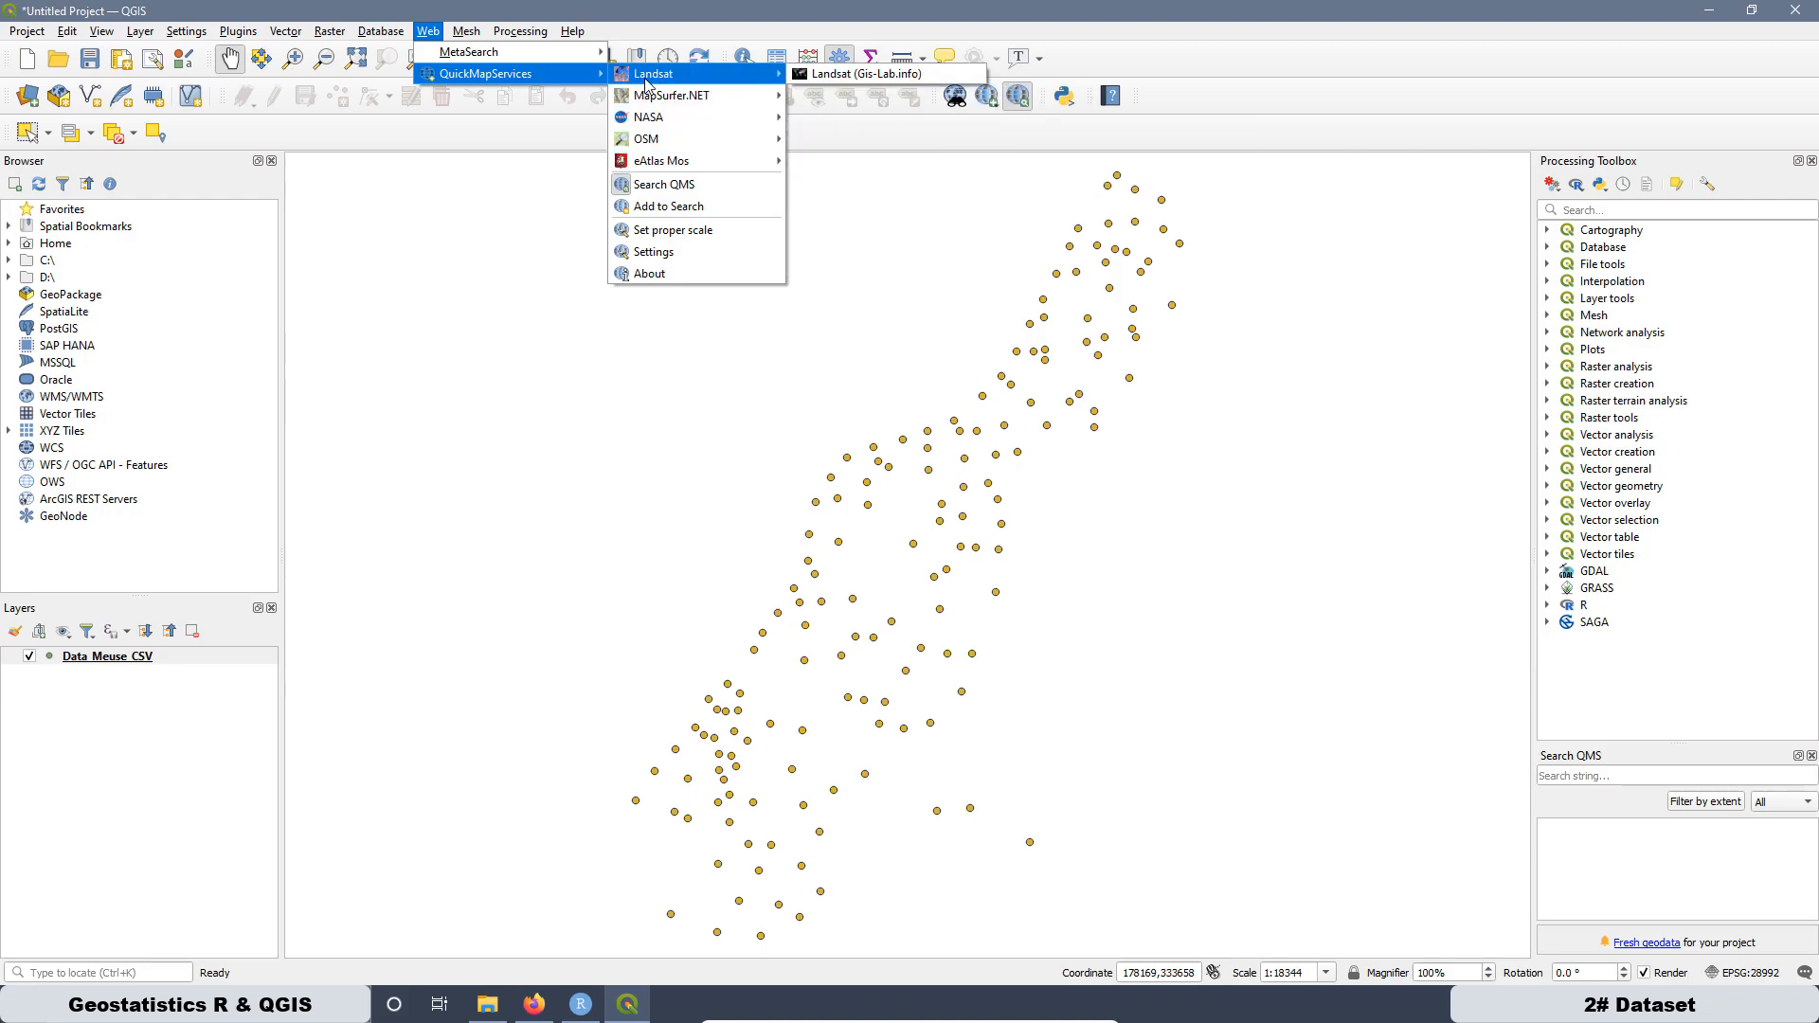
{"action": "left_click", "coordinate": [652, 256]}
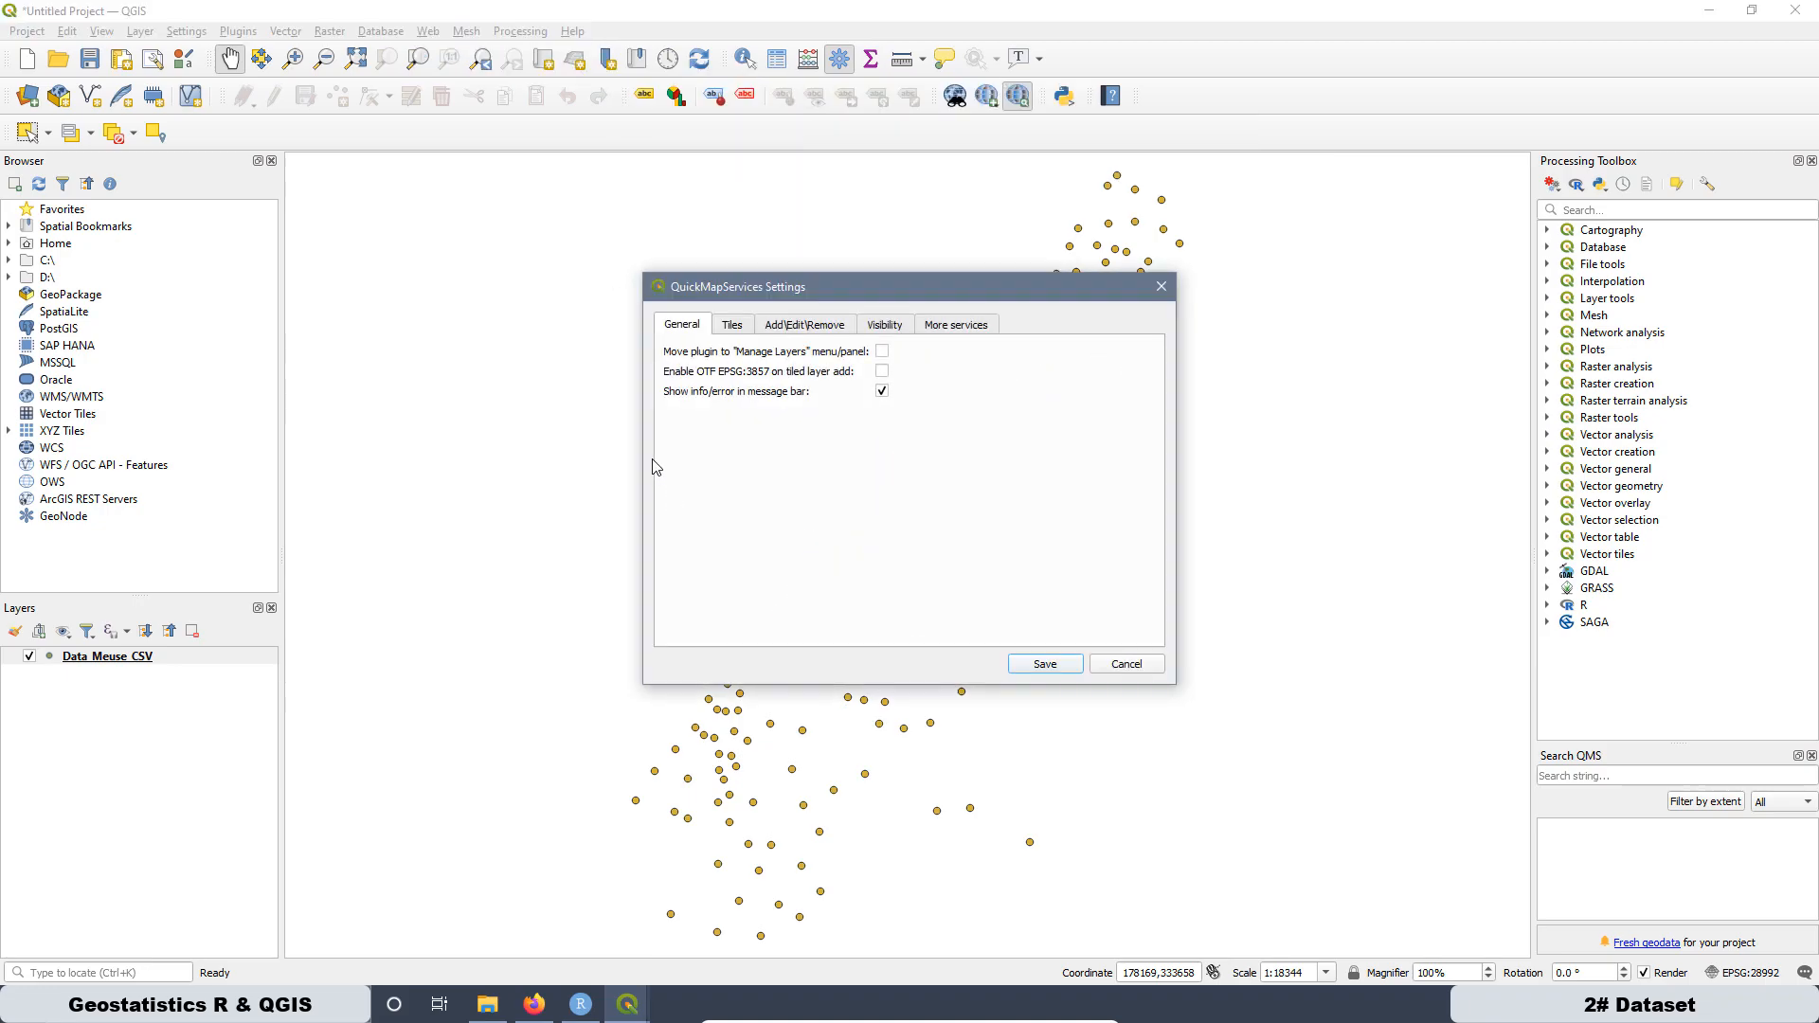
{"action": "left_click", "coordinate": [971, 327]}
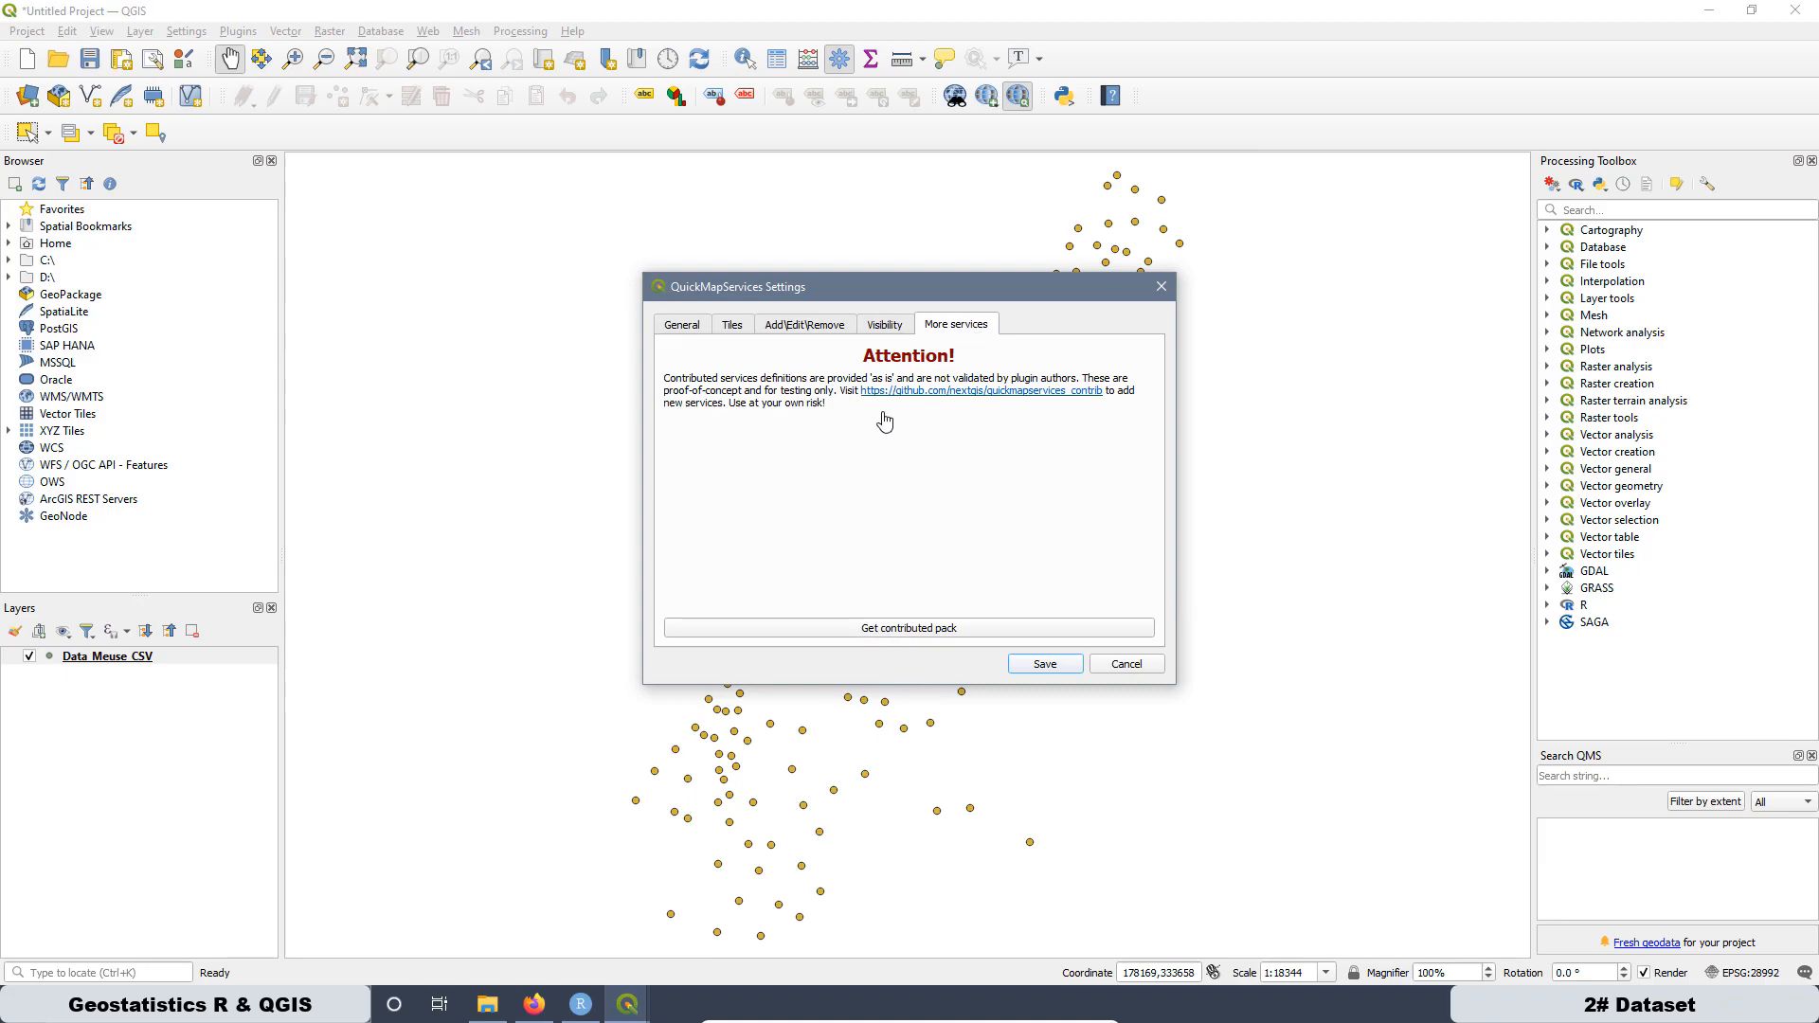
{"action": "left_click", "coordinate": [895, 627]}
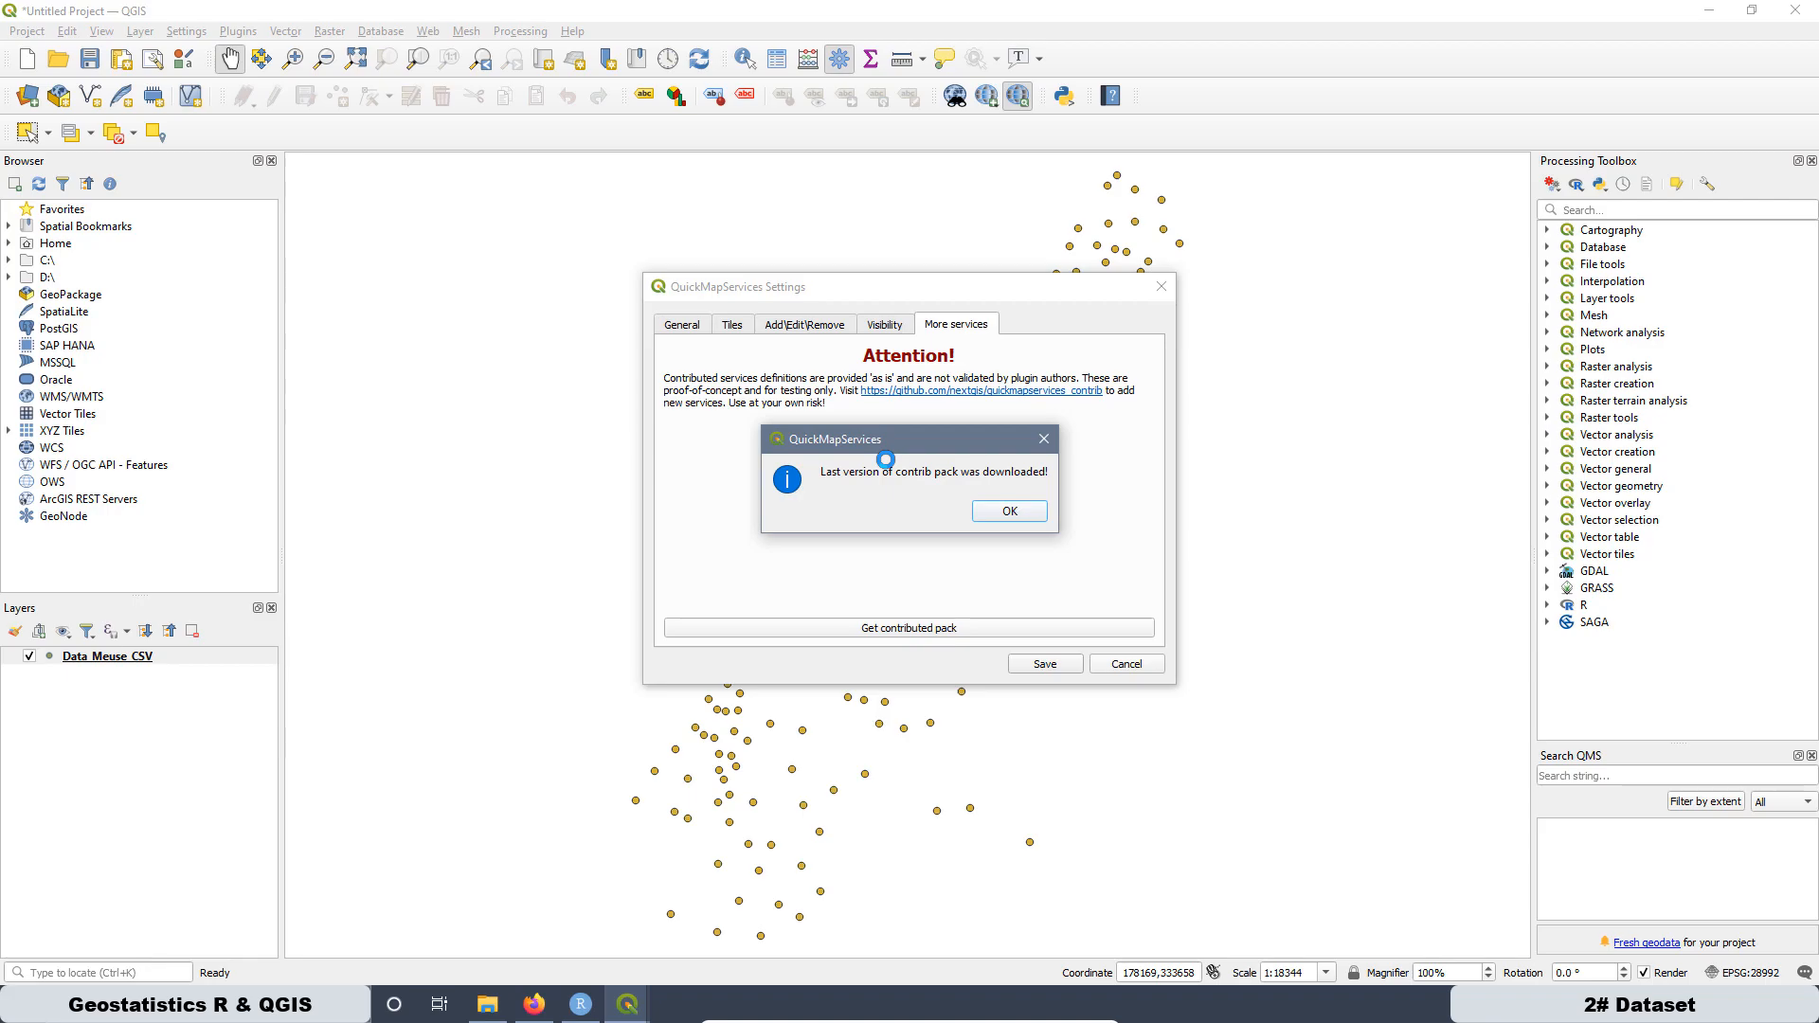
{"action": "left_click", "coordinate": [1007, 512]}
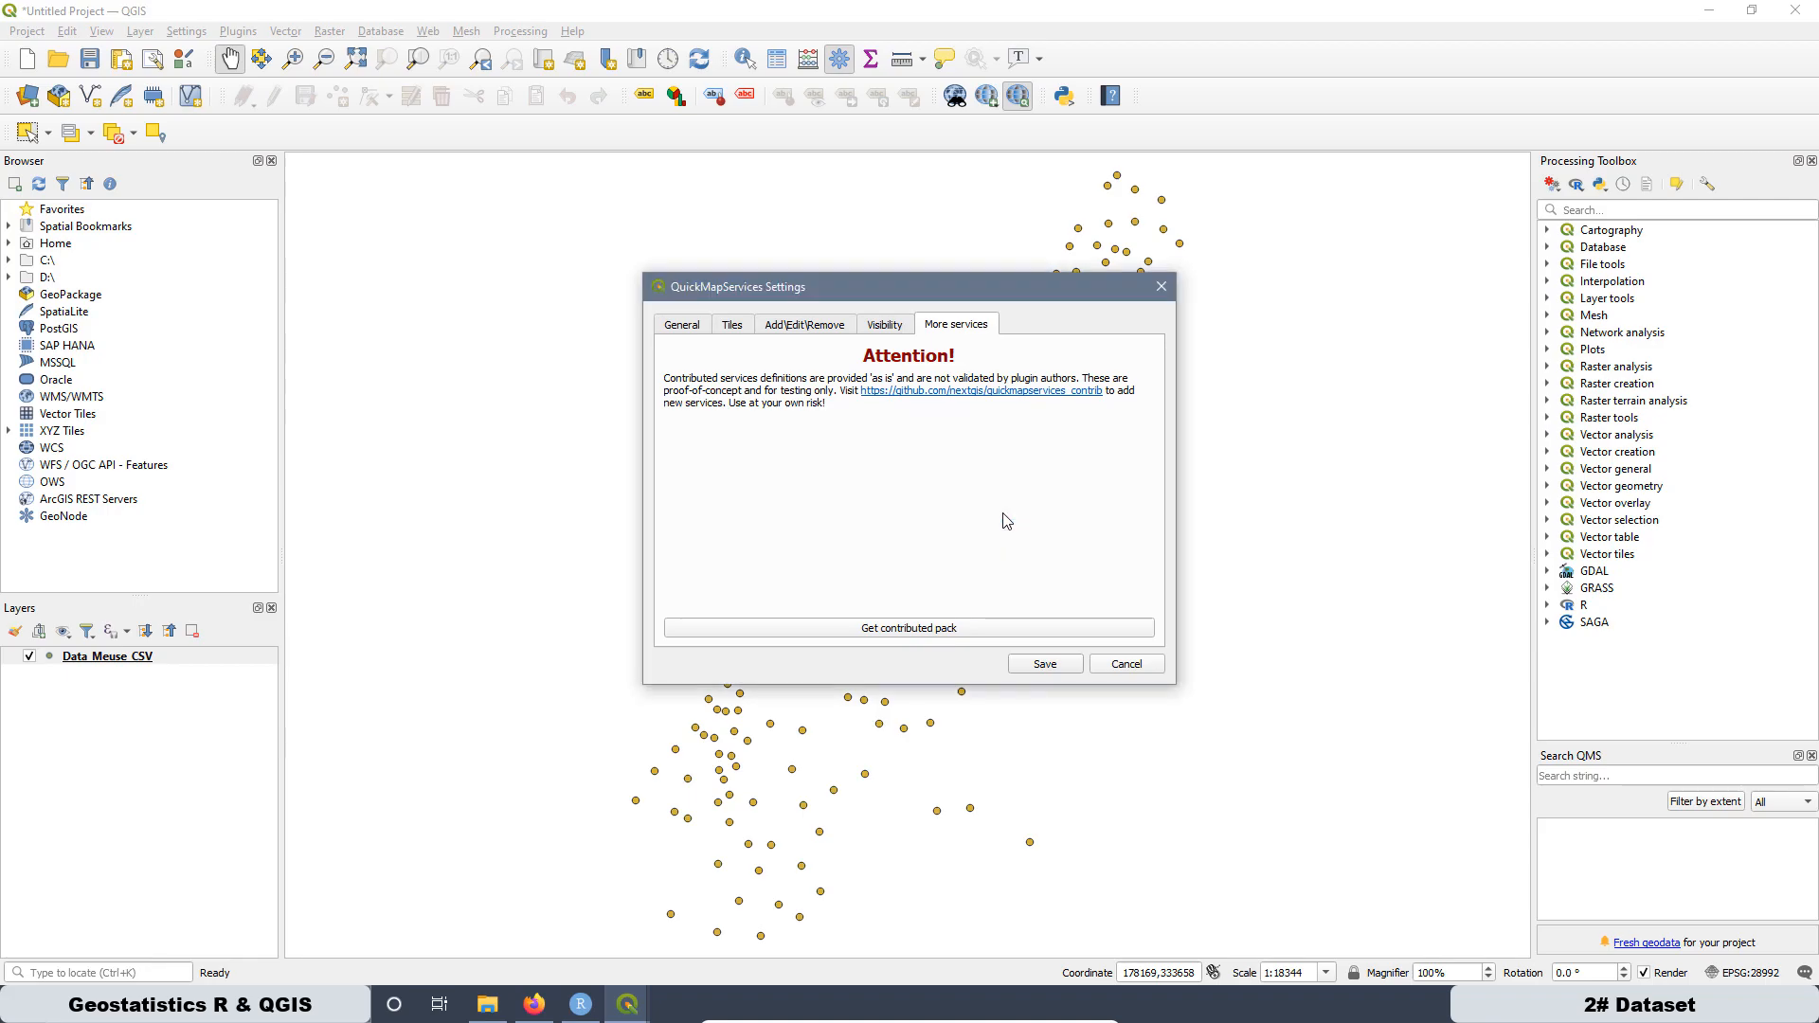
{"action": "left_click", "coordinate": [1048, 663]}
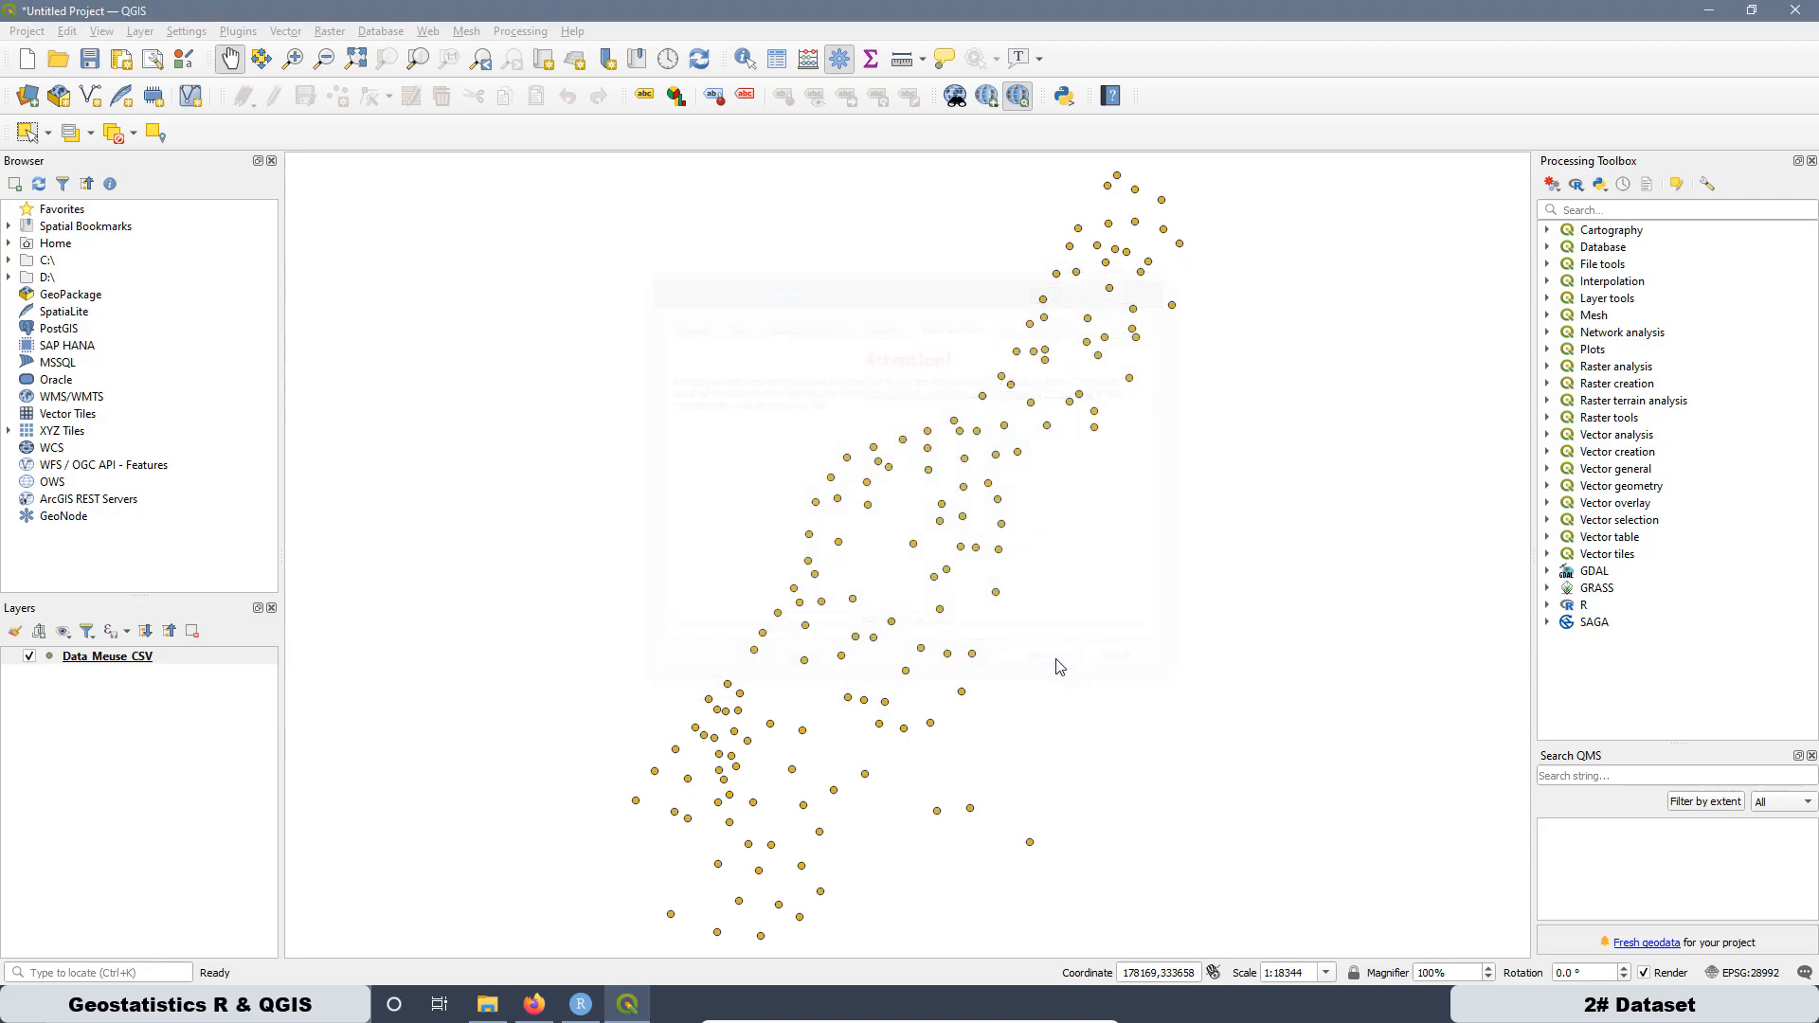
Step: Add the Google Satellite basemap from QuickMapServices beneath the Meuse points
{"action": "left_click", "coordinate": [430, 32]}
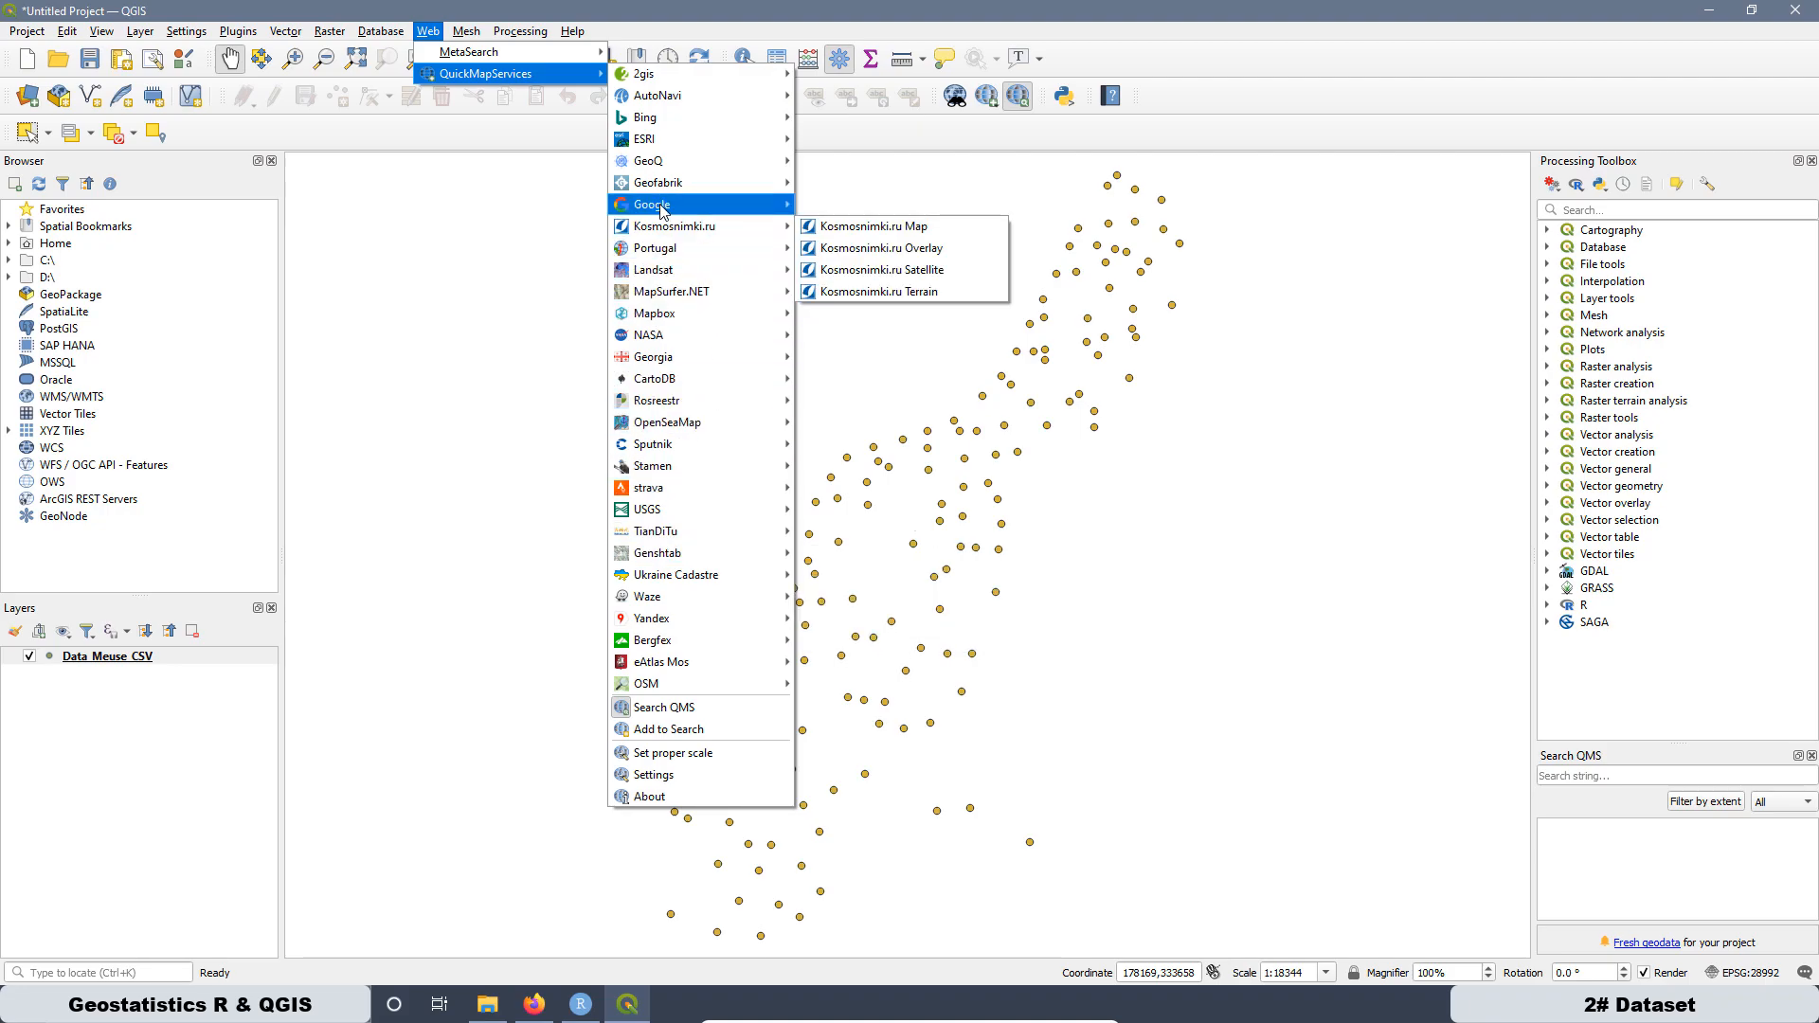
{"action": "mouse_move", "coordinate": [663, 210]}
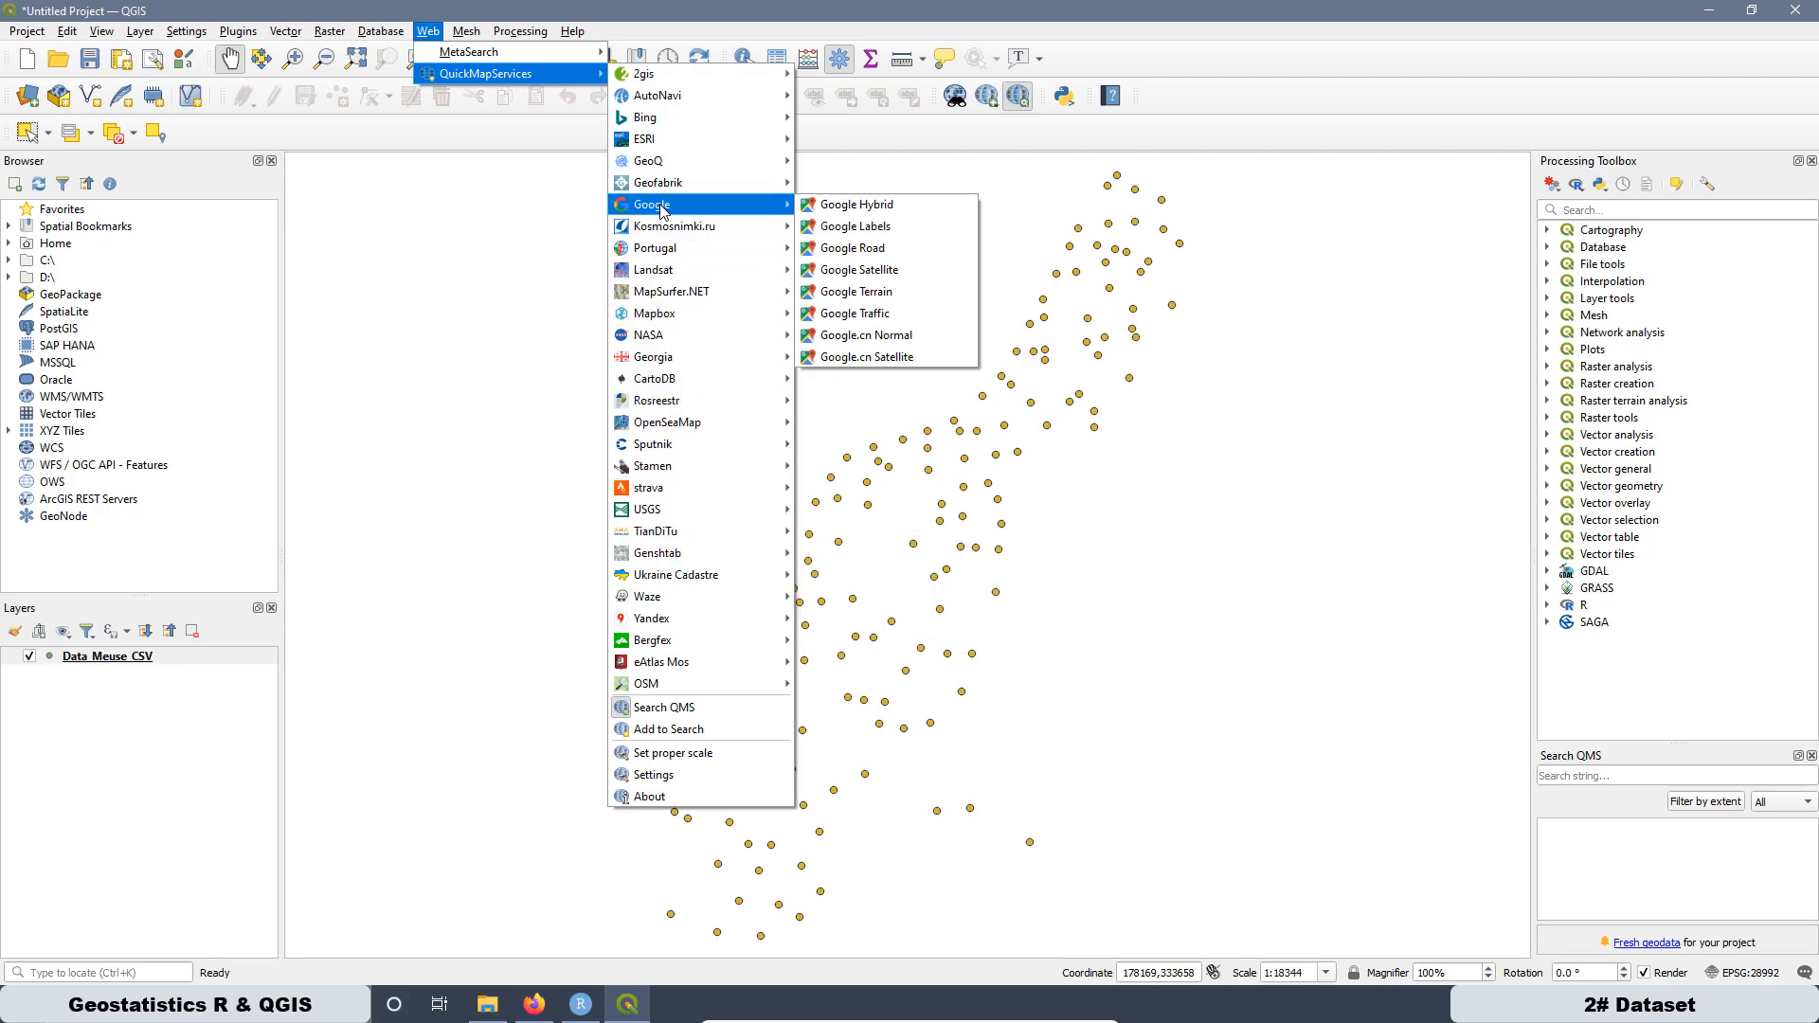
{"action": "left_click", "coordinate": [856, 272]}
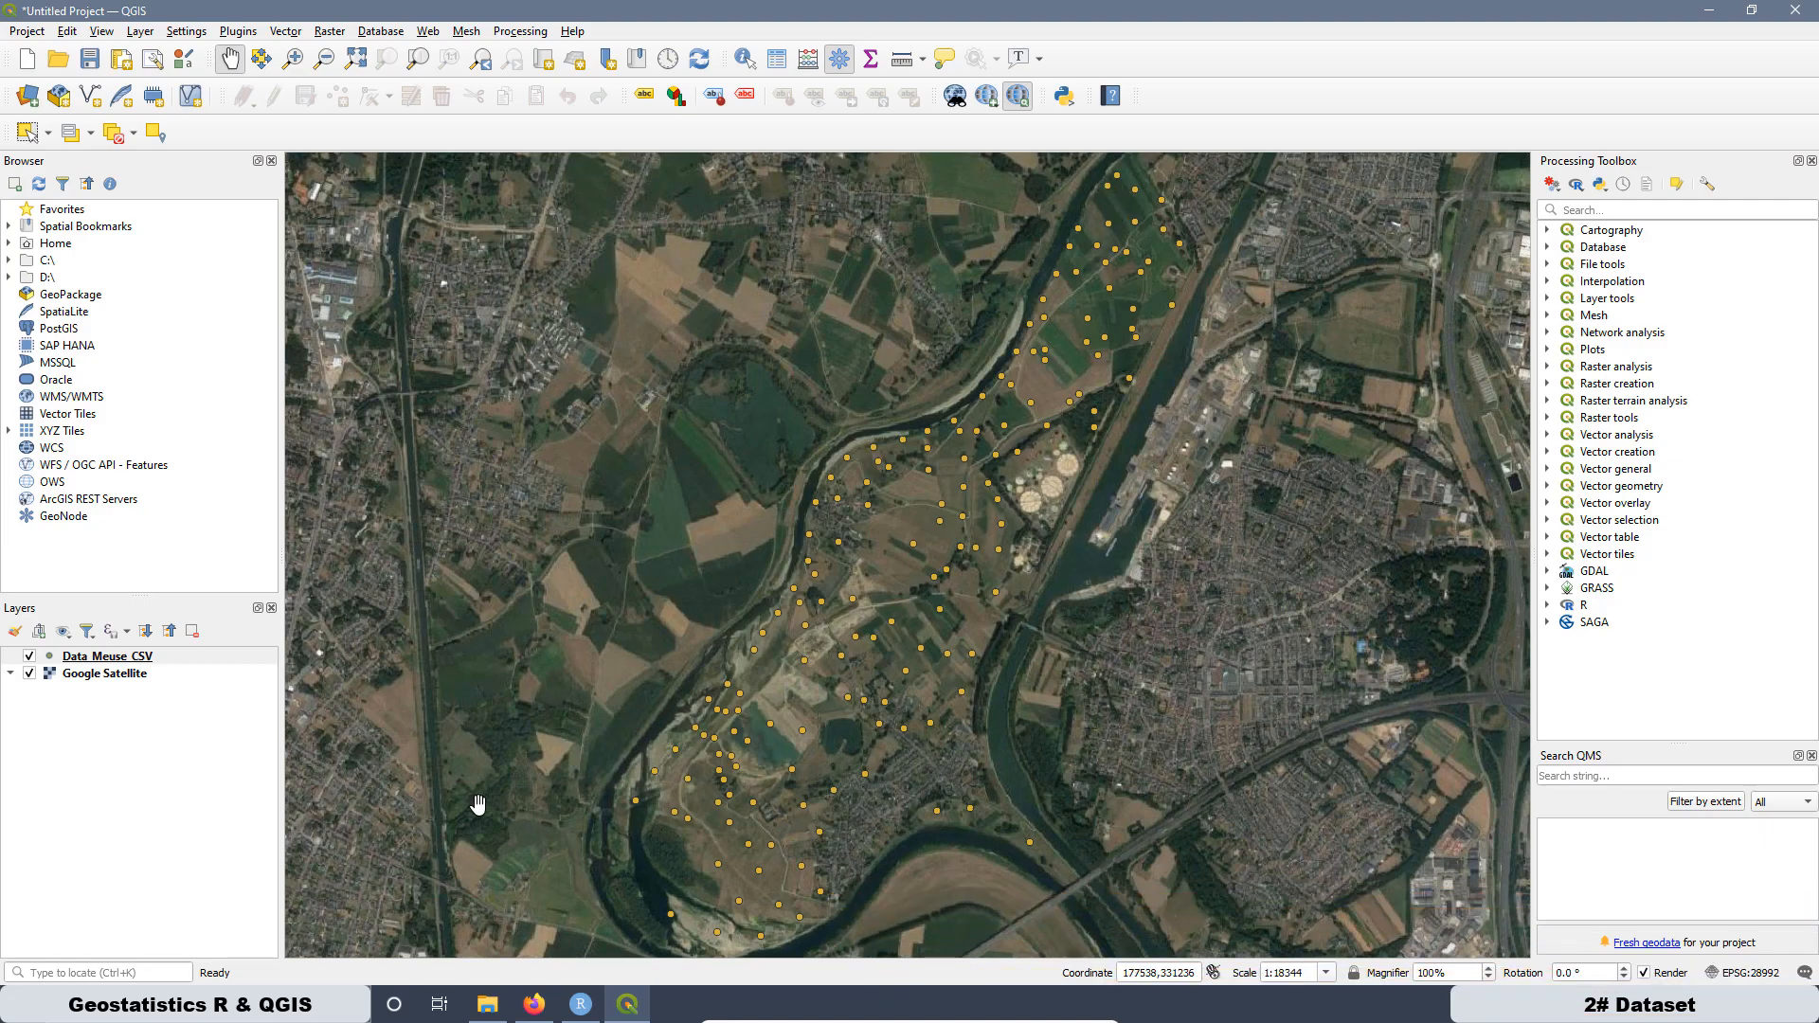
Step: Switch to Firefox and open the Meuse river data set - R search result in a new tab to read its column descriptions
{"action": "left_click", "coordinate": [542, 1018]}
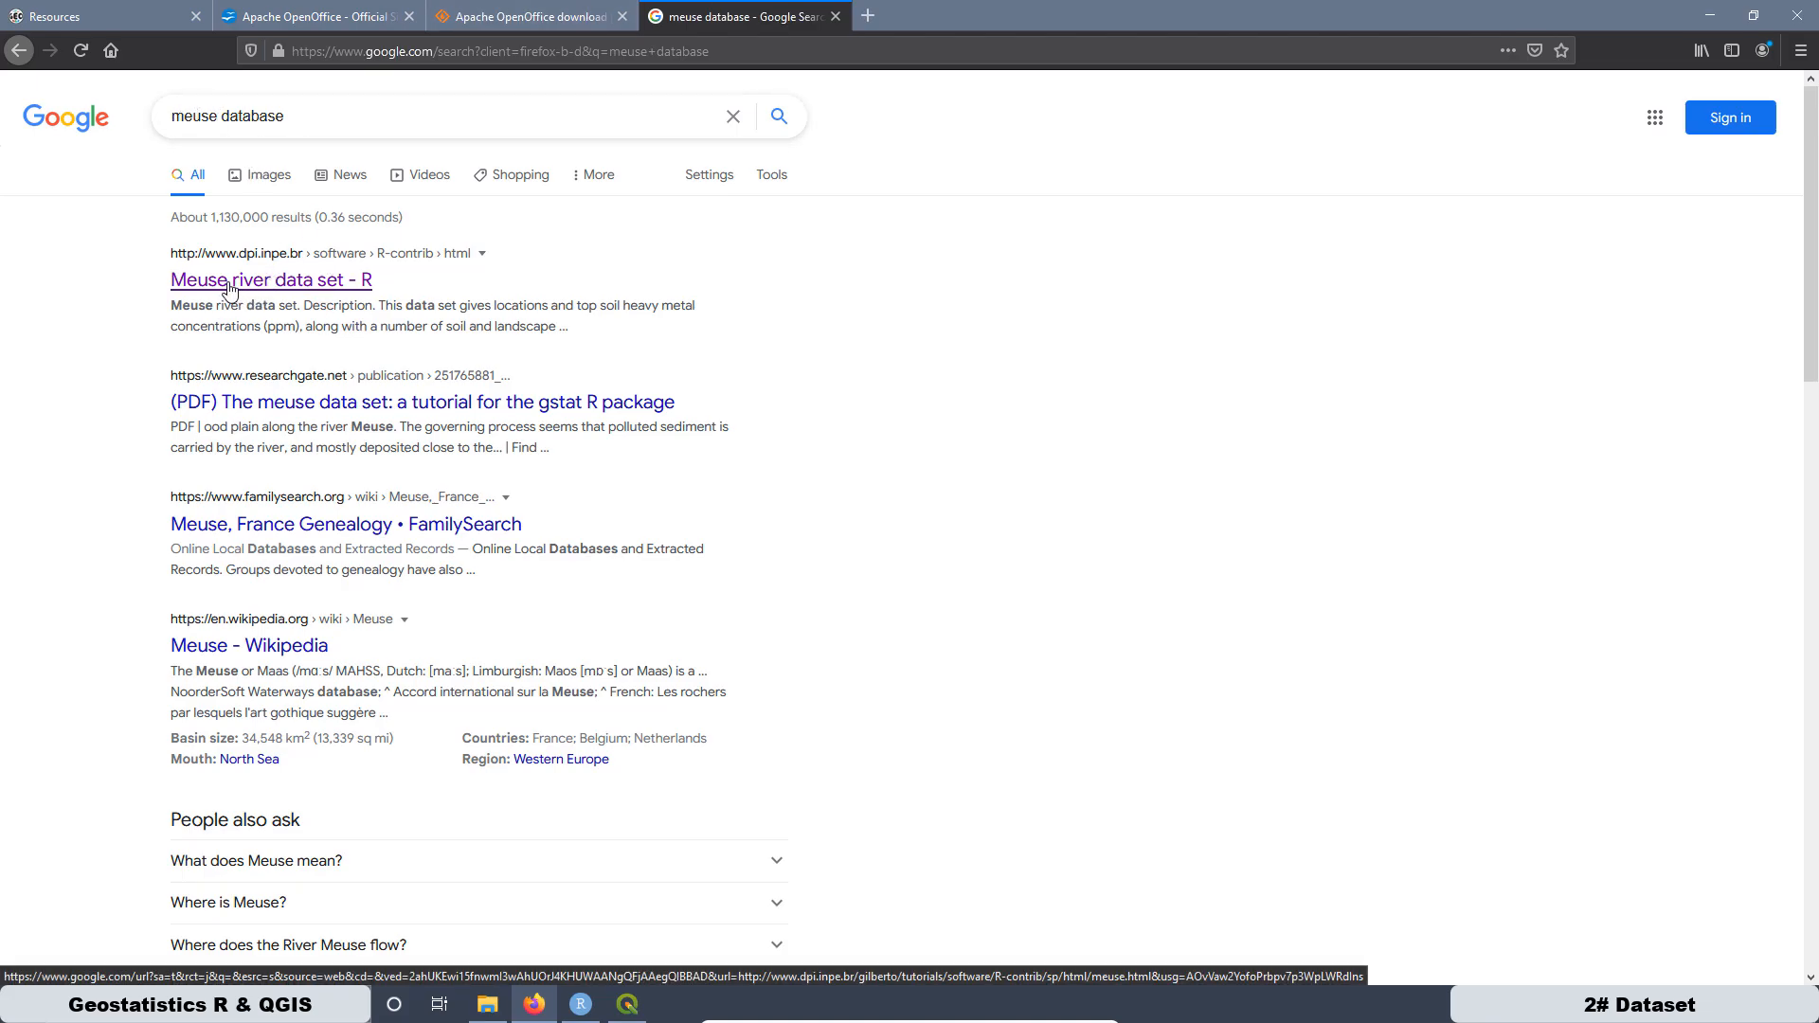
{"action": "middle_click", "coordinate": [295, 289]}
{"action": "left_click", "coordinate": [930, 24]}
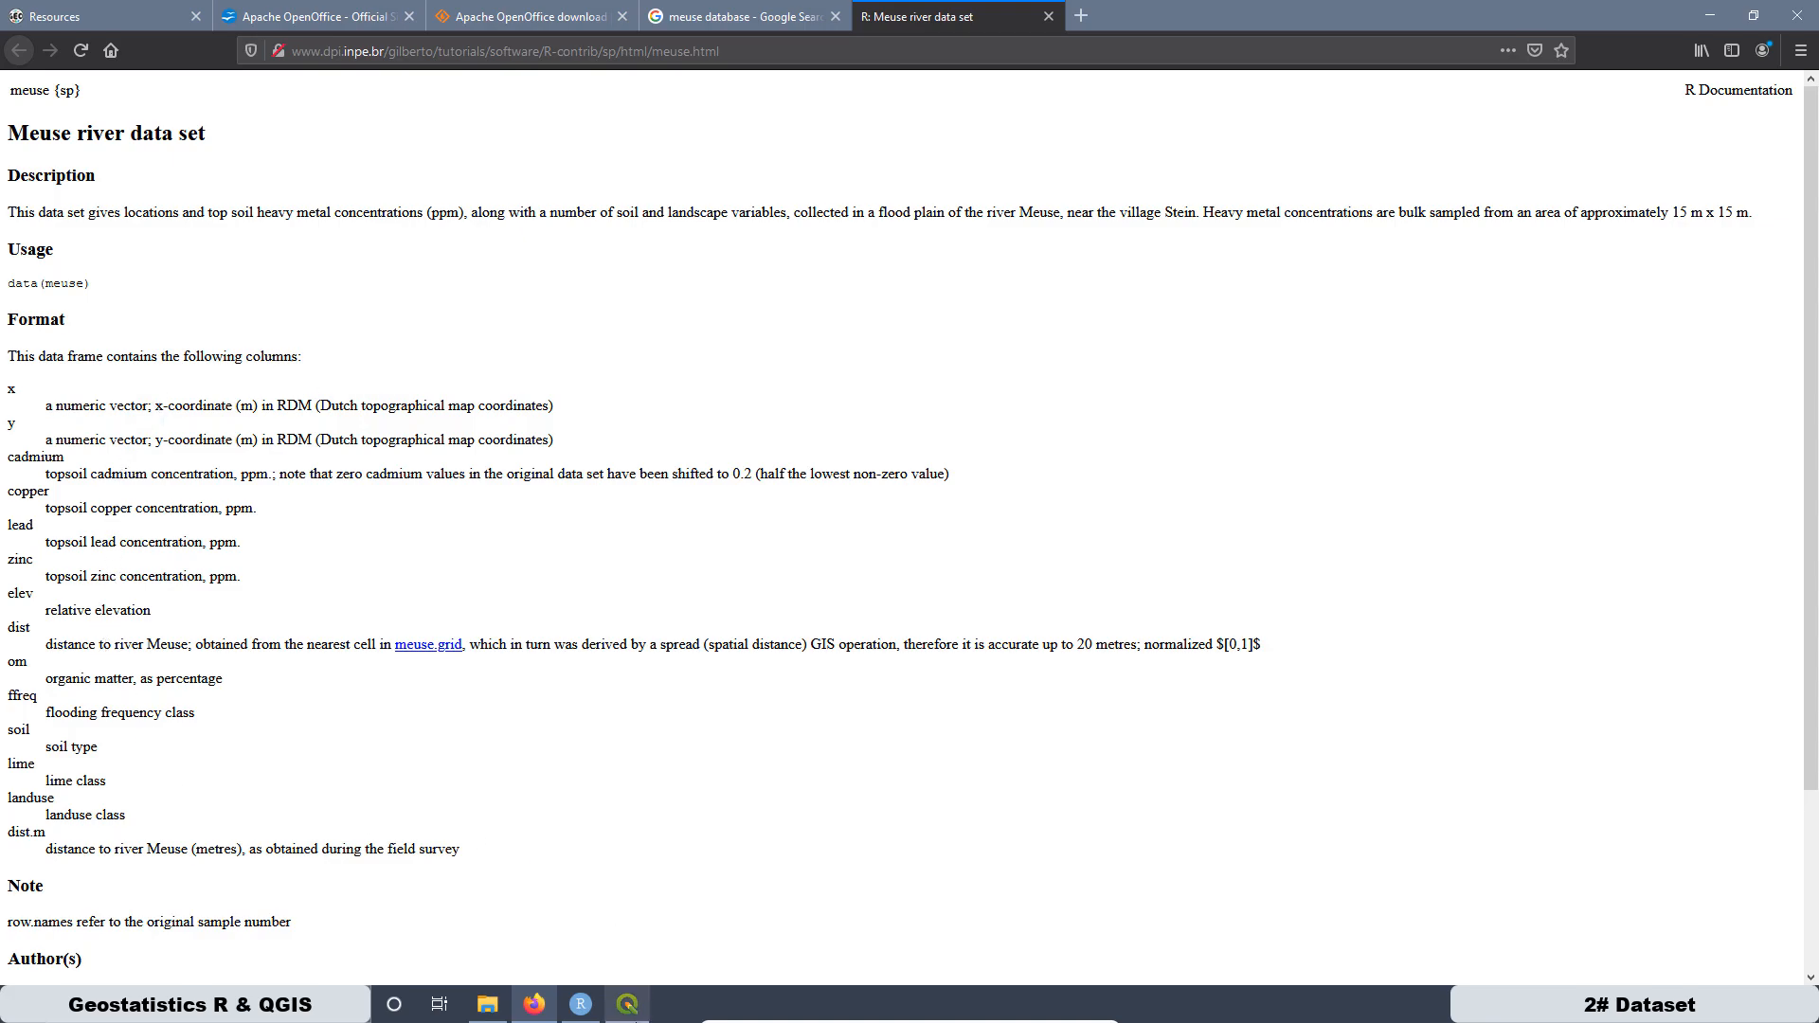
Step: Return to QGIS and open the attribute table of the Data_Meuse_CSV layer to examine its fields
{"action": "left_click", "coordinate": [628, 1007]}
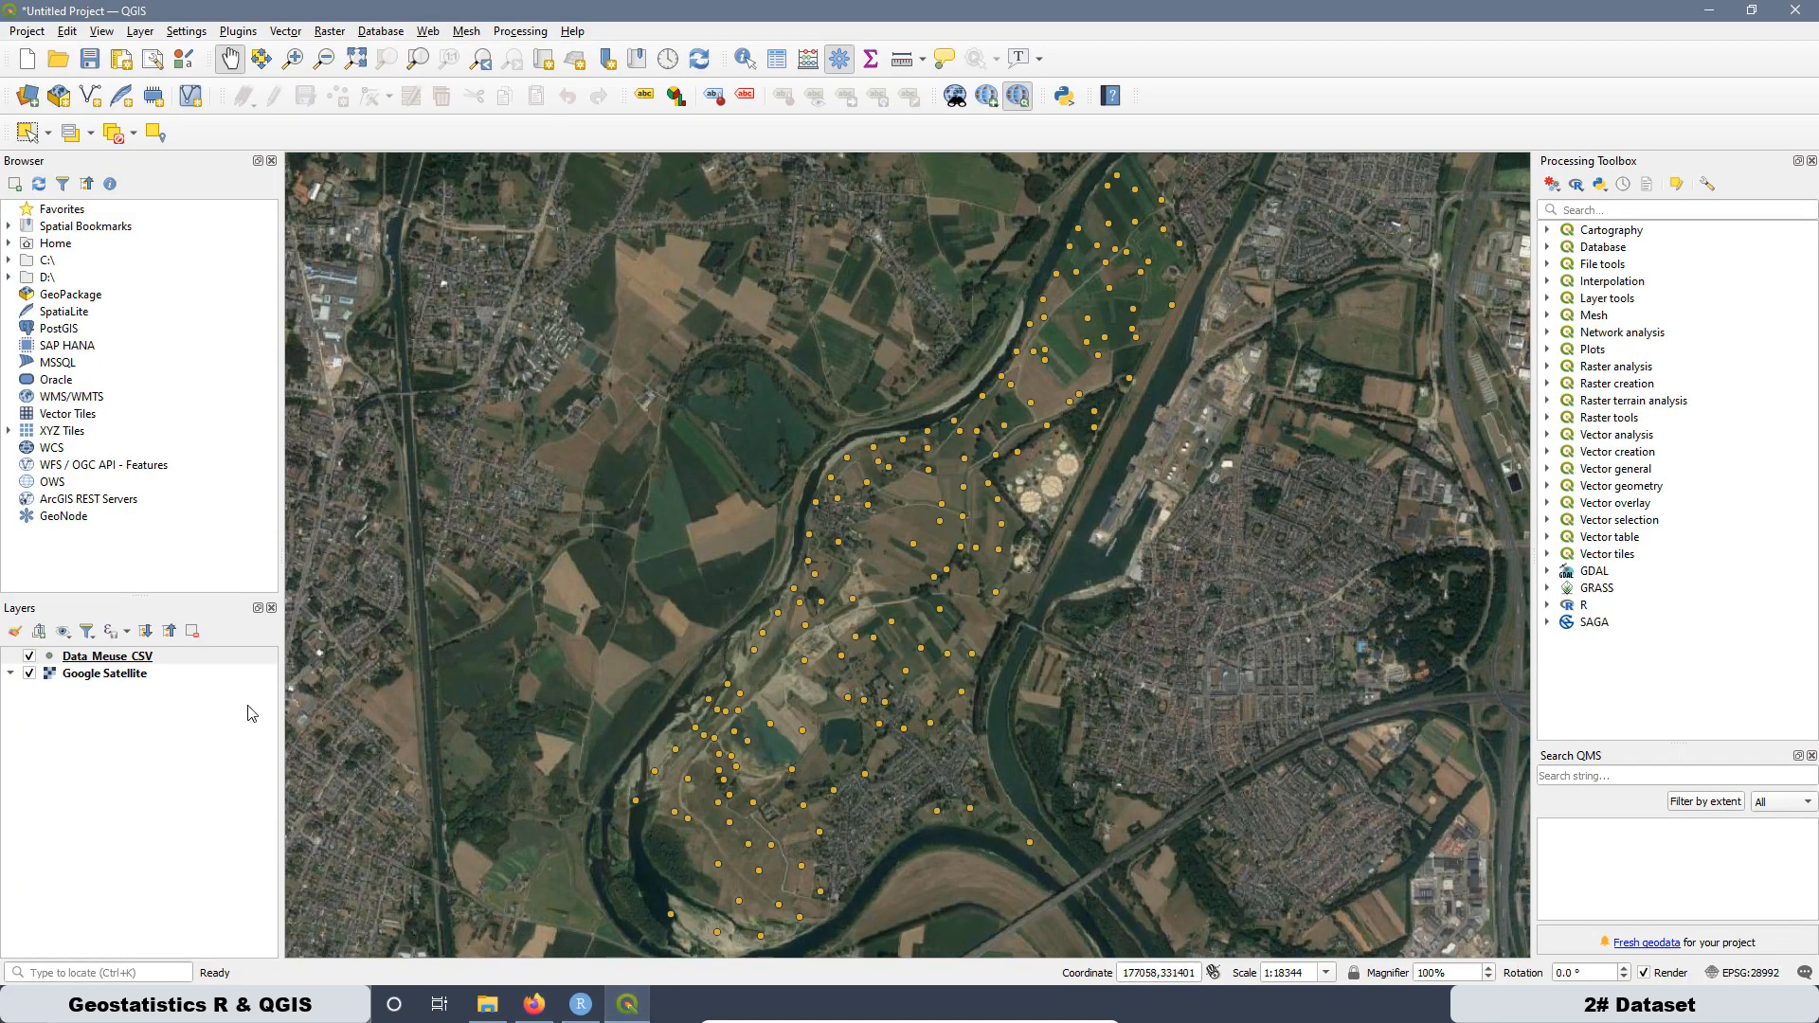
{"action": "right_click", "coordinate": [114, 663]}
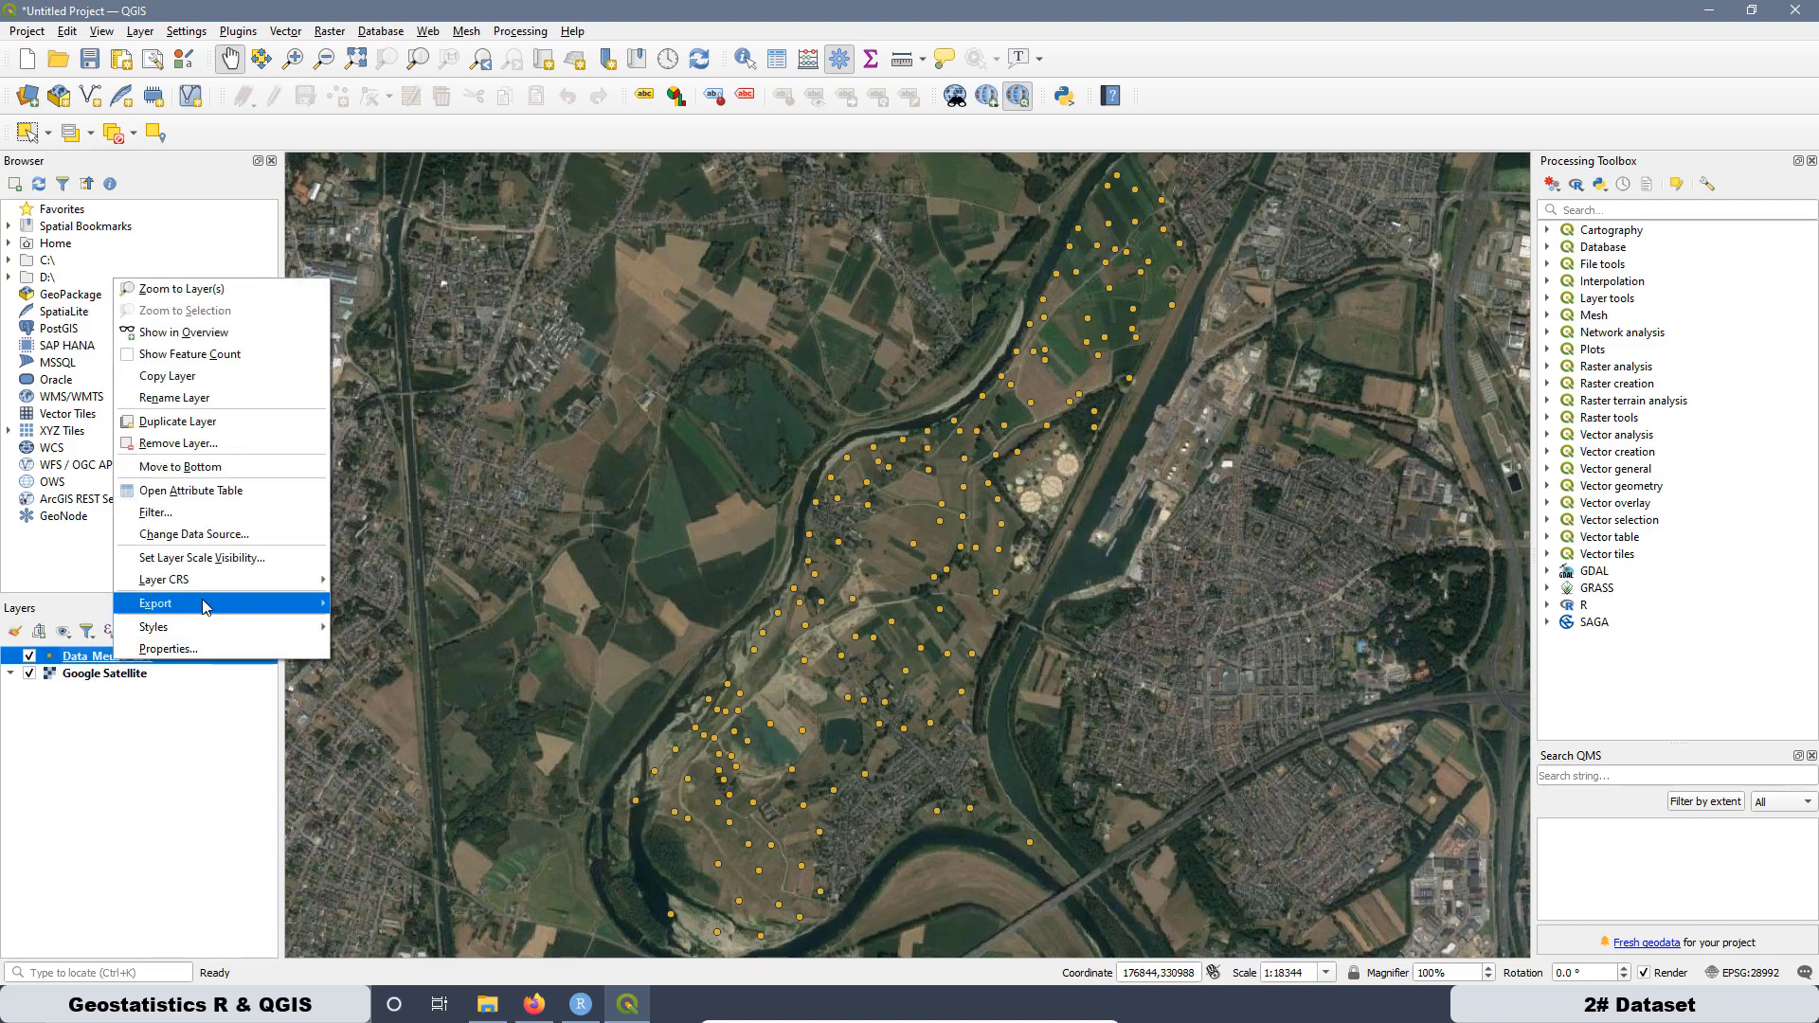
{"action": "left_click", "coordinate": [199, 491]}
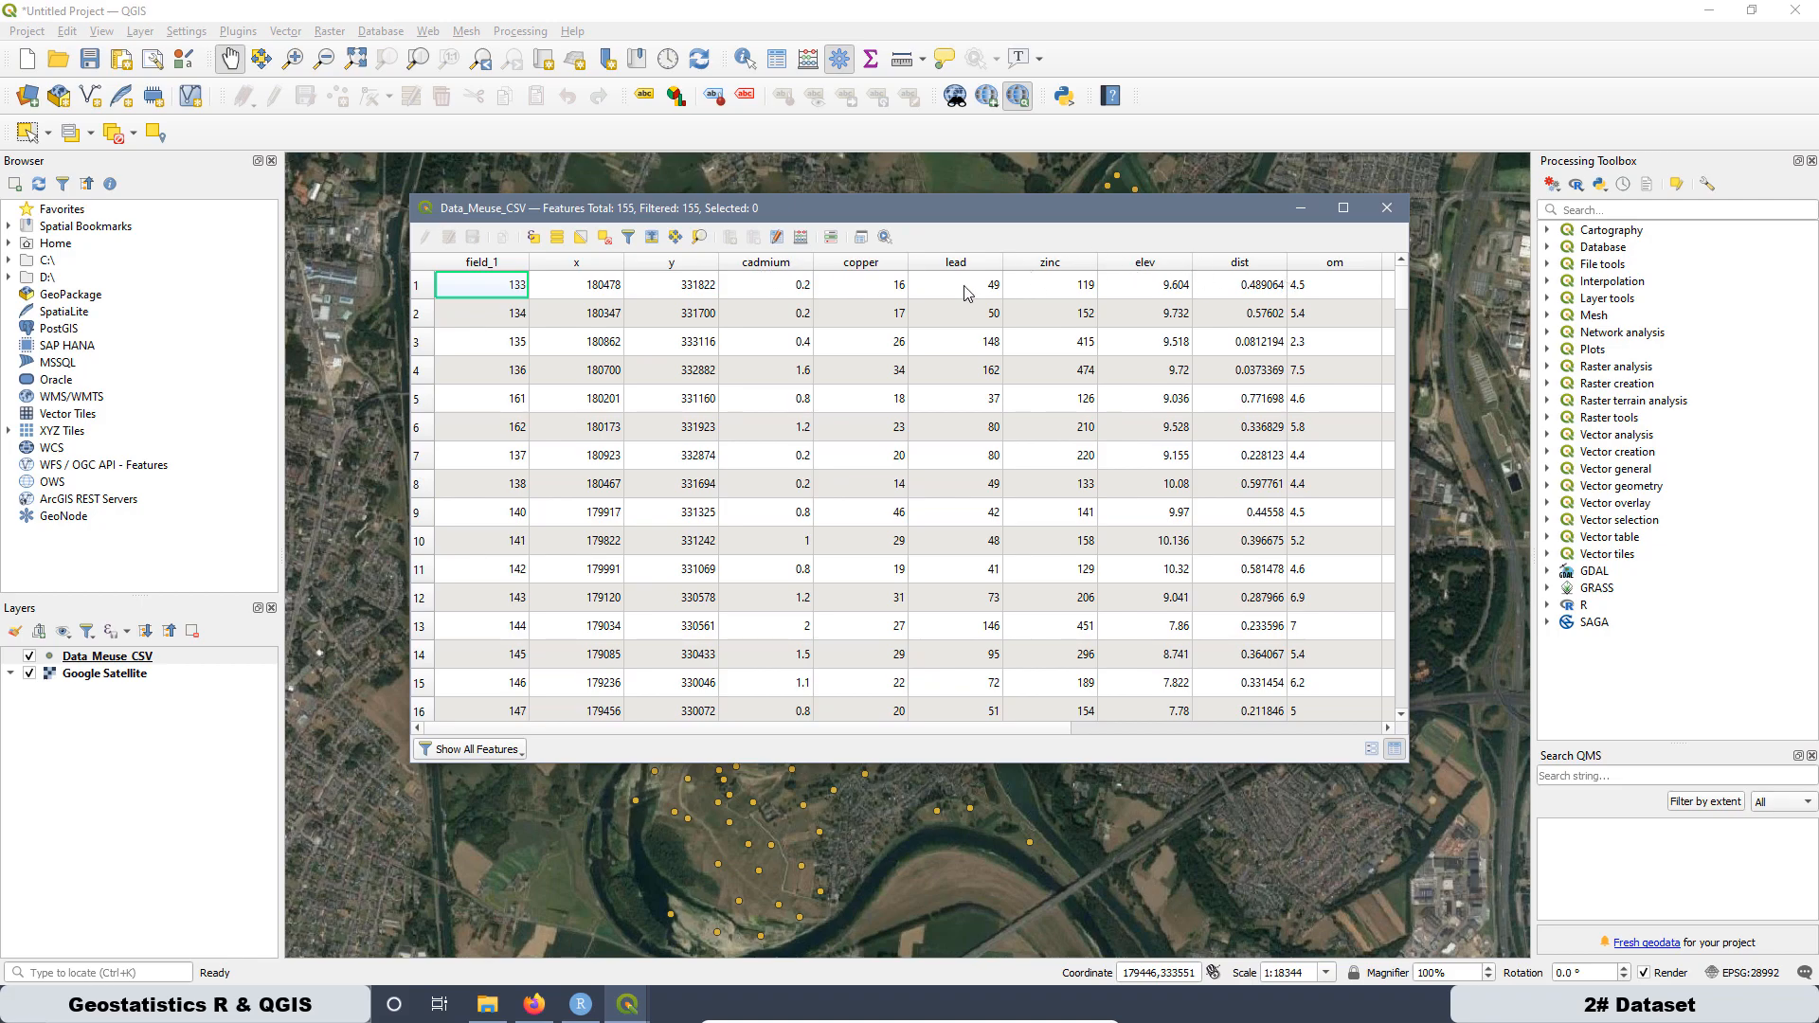
Step: Switch to Firefox to review the Meuse column descriptions, and return to QGIS to close the attribute table
{"action": "left_click", "coordinate": [533, 1004]}
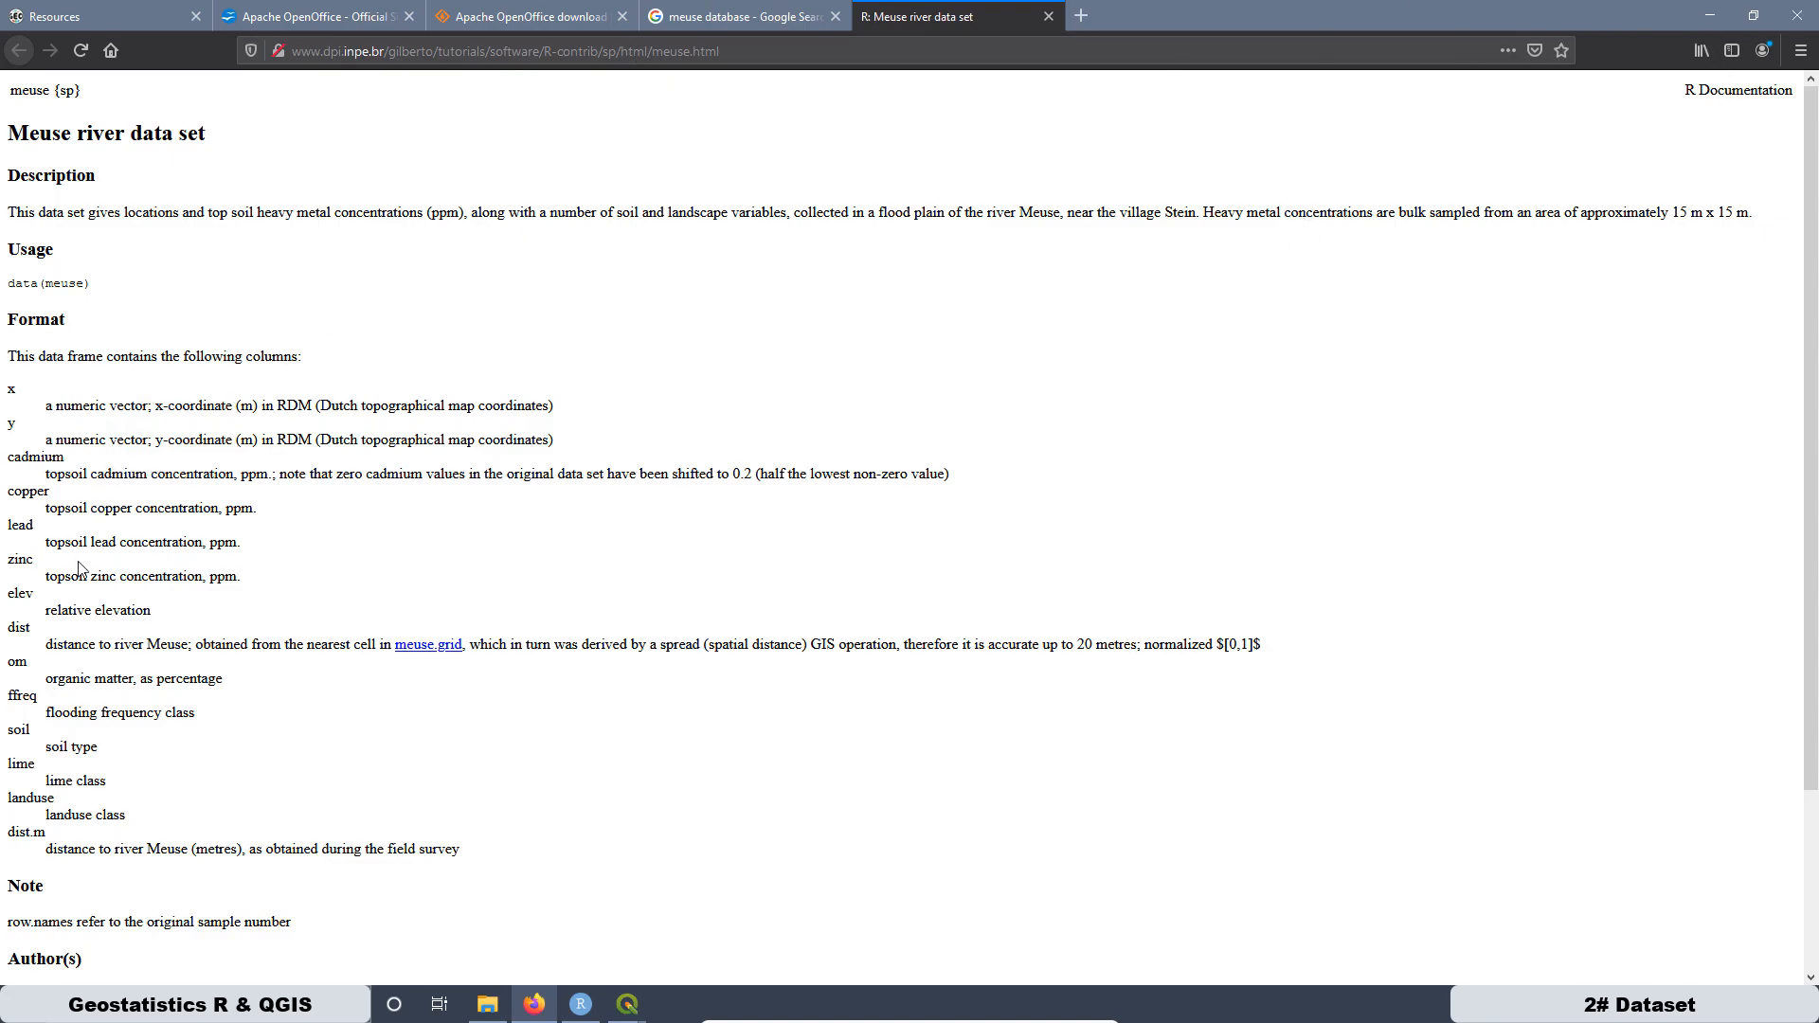
{"action": "left_click", "coordinate": [1710, 16]}
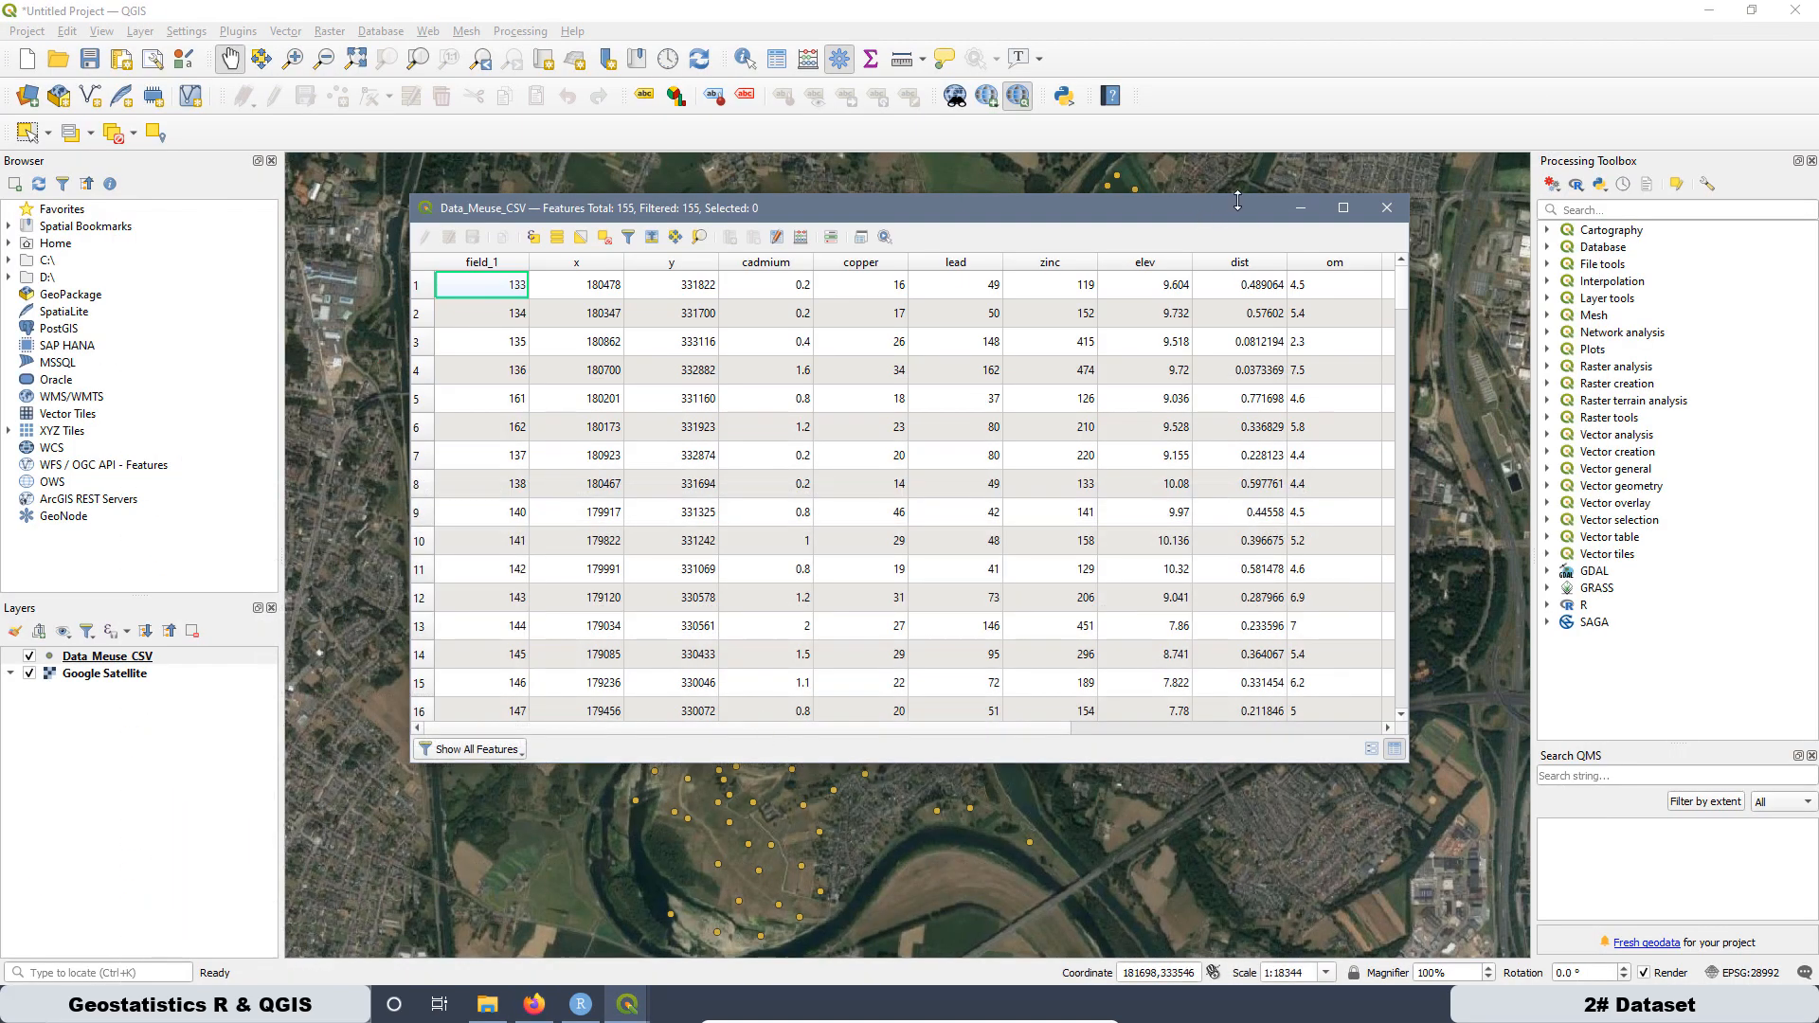
{"action": "left_click", "coordinate": [1389, 210]}
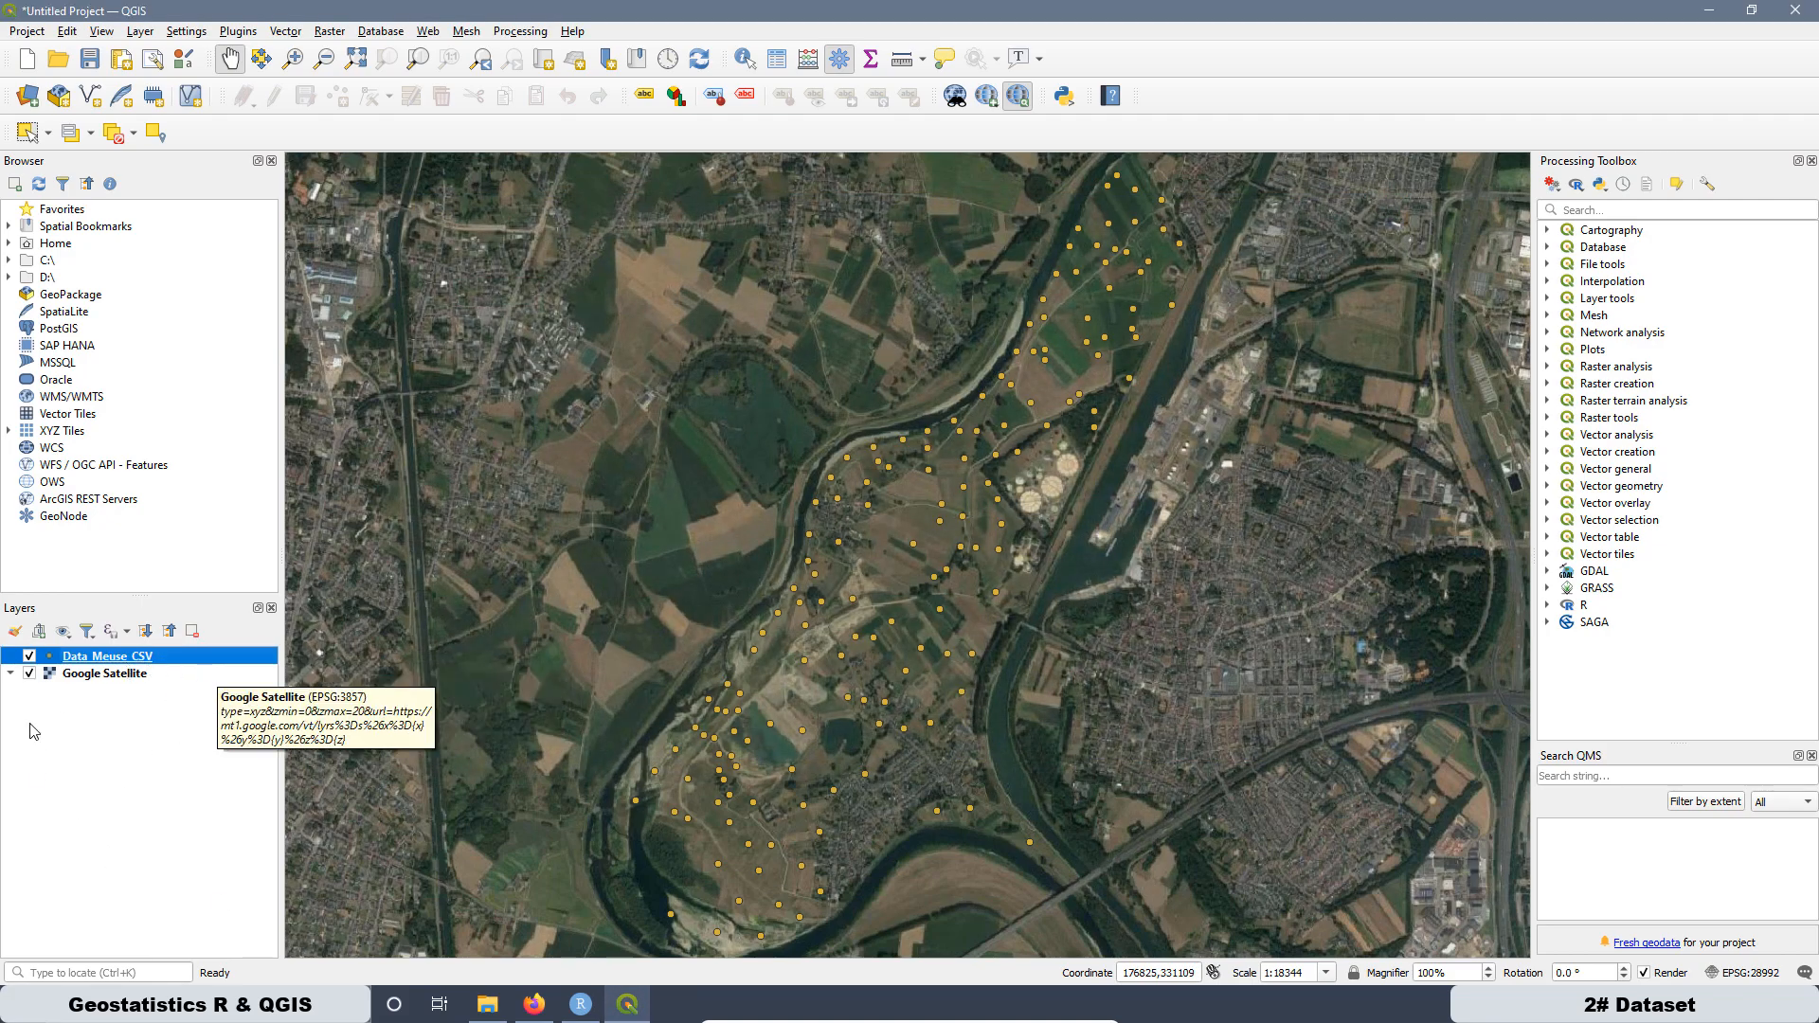
Step: View the Information page in the Data_Meuse_CSV layer properties to check its source, CRS and extent, and close the properties
{"action": "right_click", "coordinate": [107, 655]}
{"action": "left_click", "coordinate": [156, 648]}
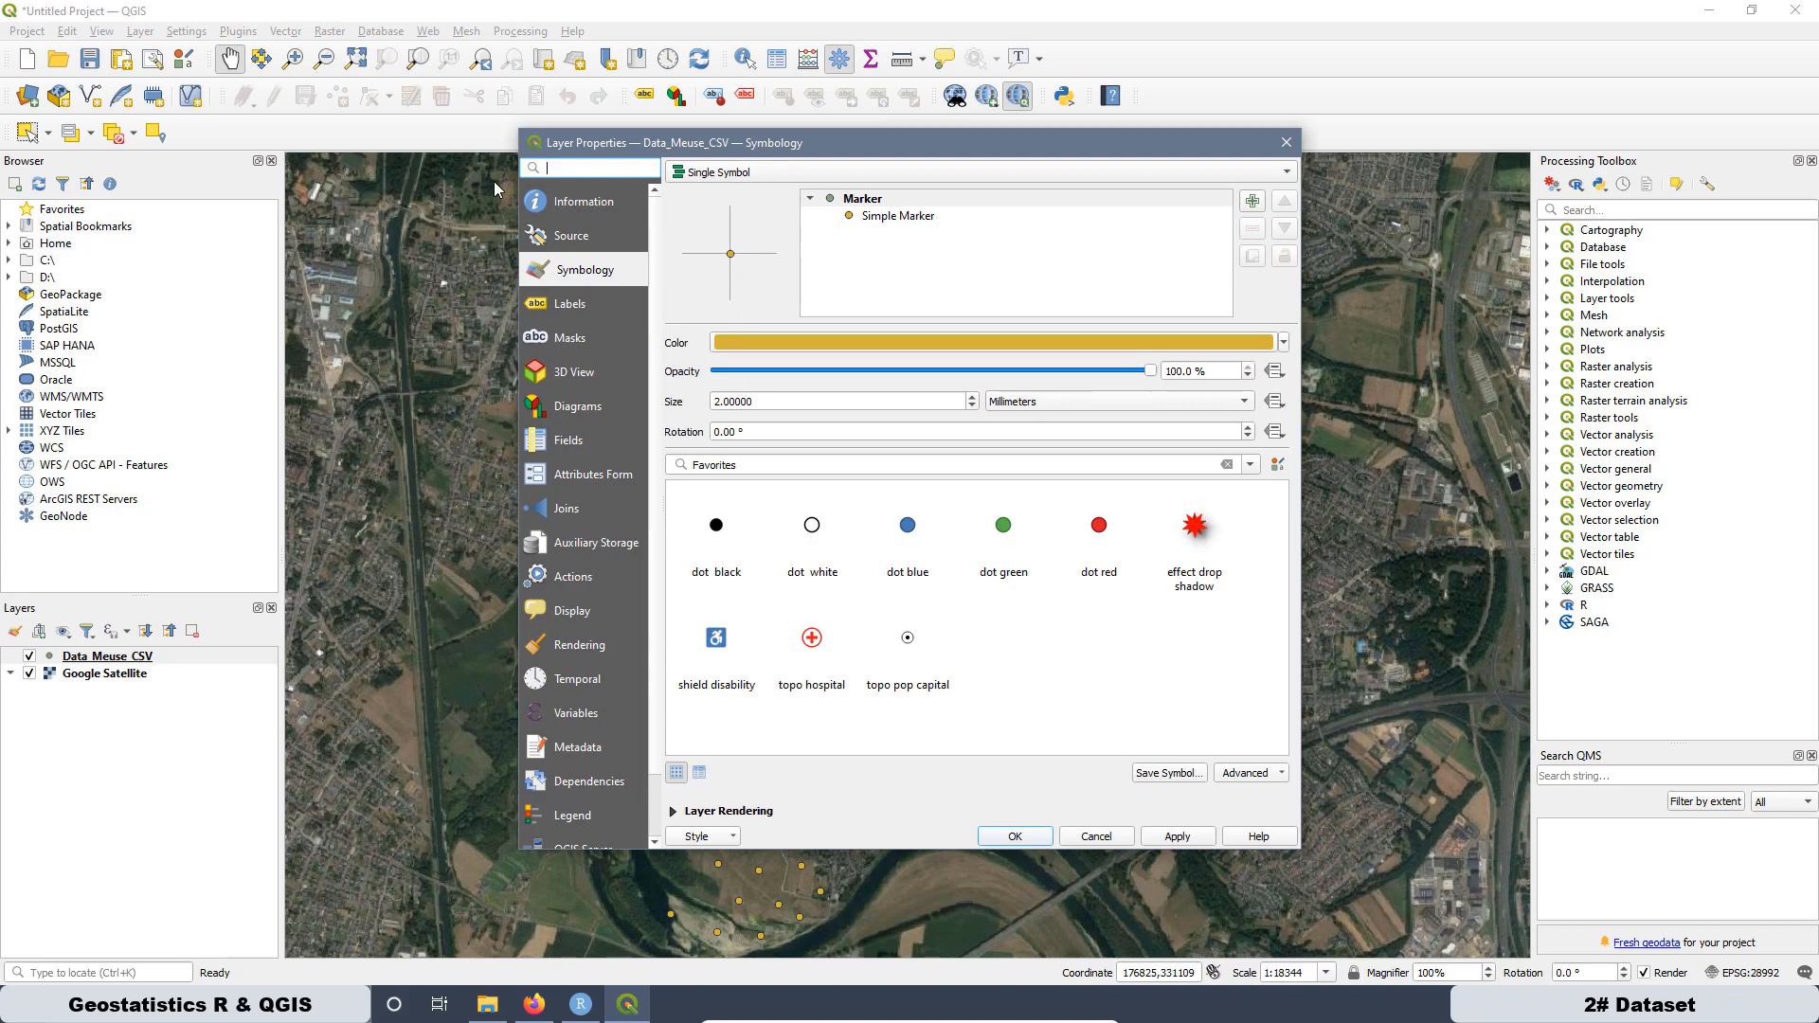
{"action": "left_click", "coordinate": [584, 204]}
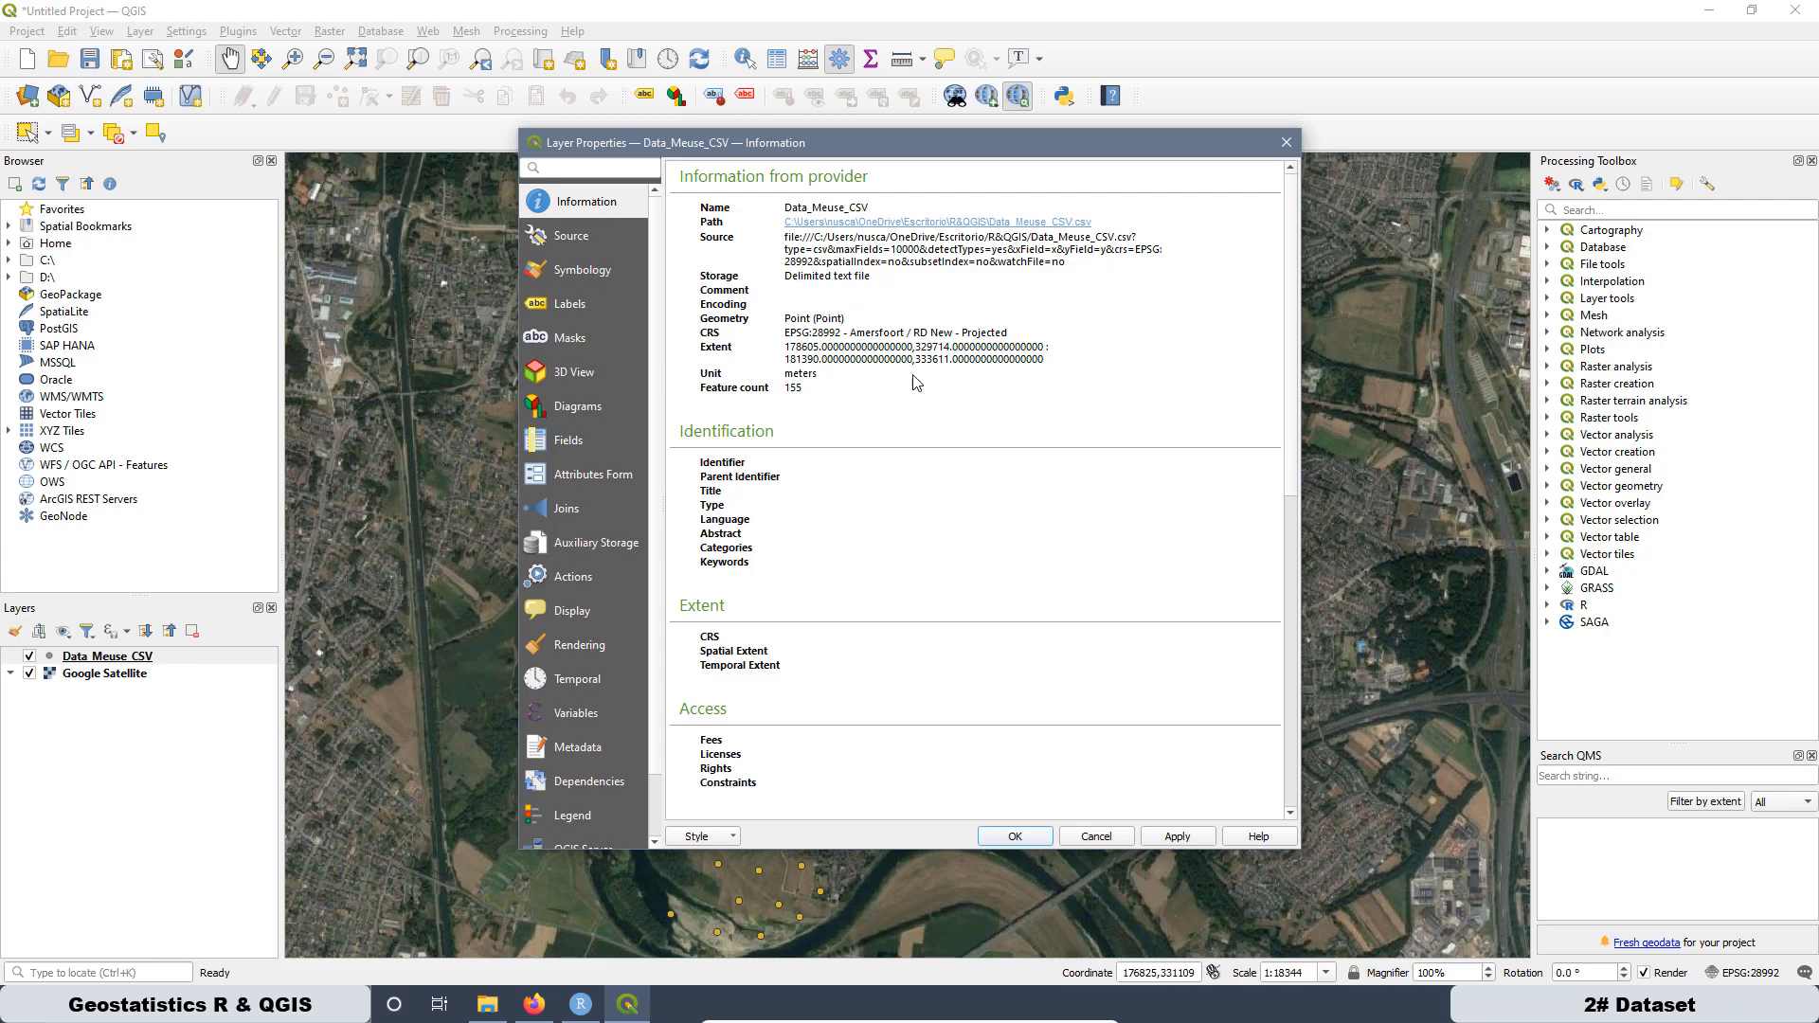
{"action": "left_click", "coordinate": [1286, 142]}
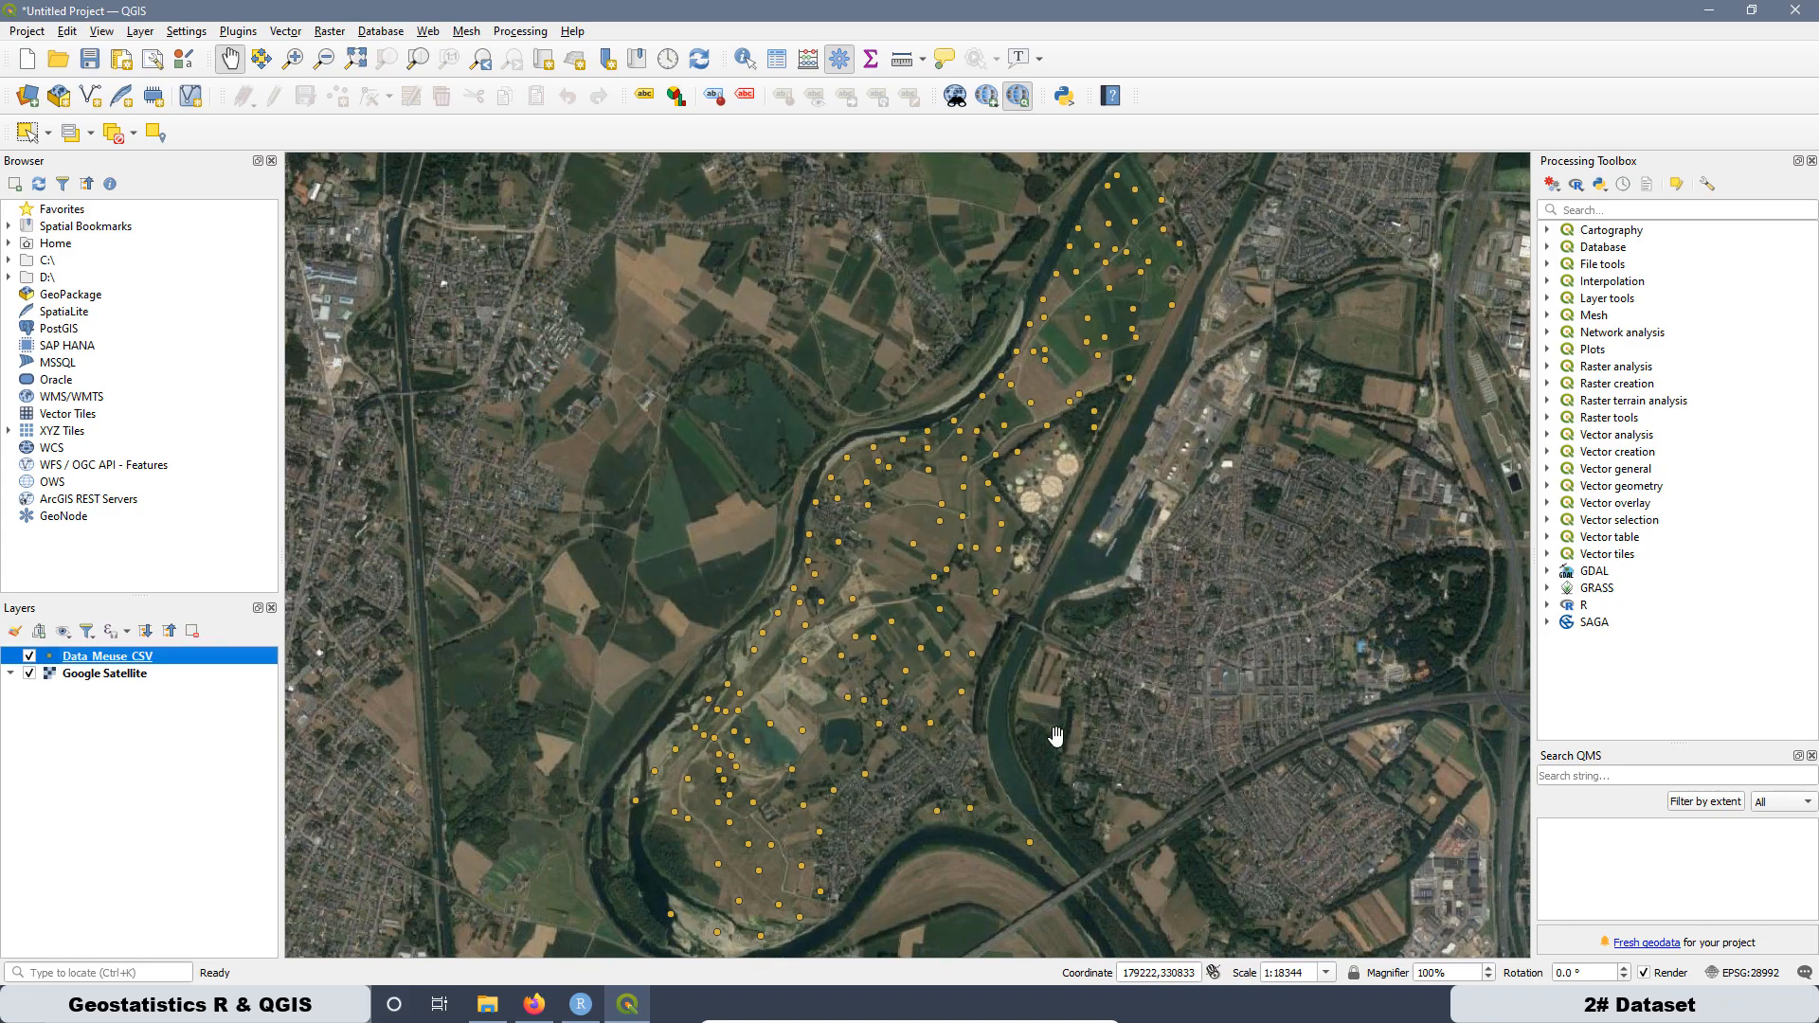
Step: Start exporting all features of the Data_Meuse_CSV layer to a new file in ESRI Shapefile format
{"action": "right_click", "coordinate": [151, 665]}
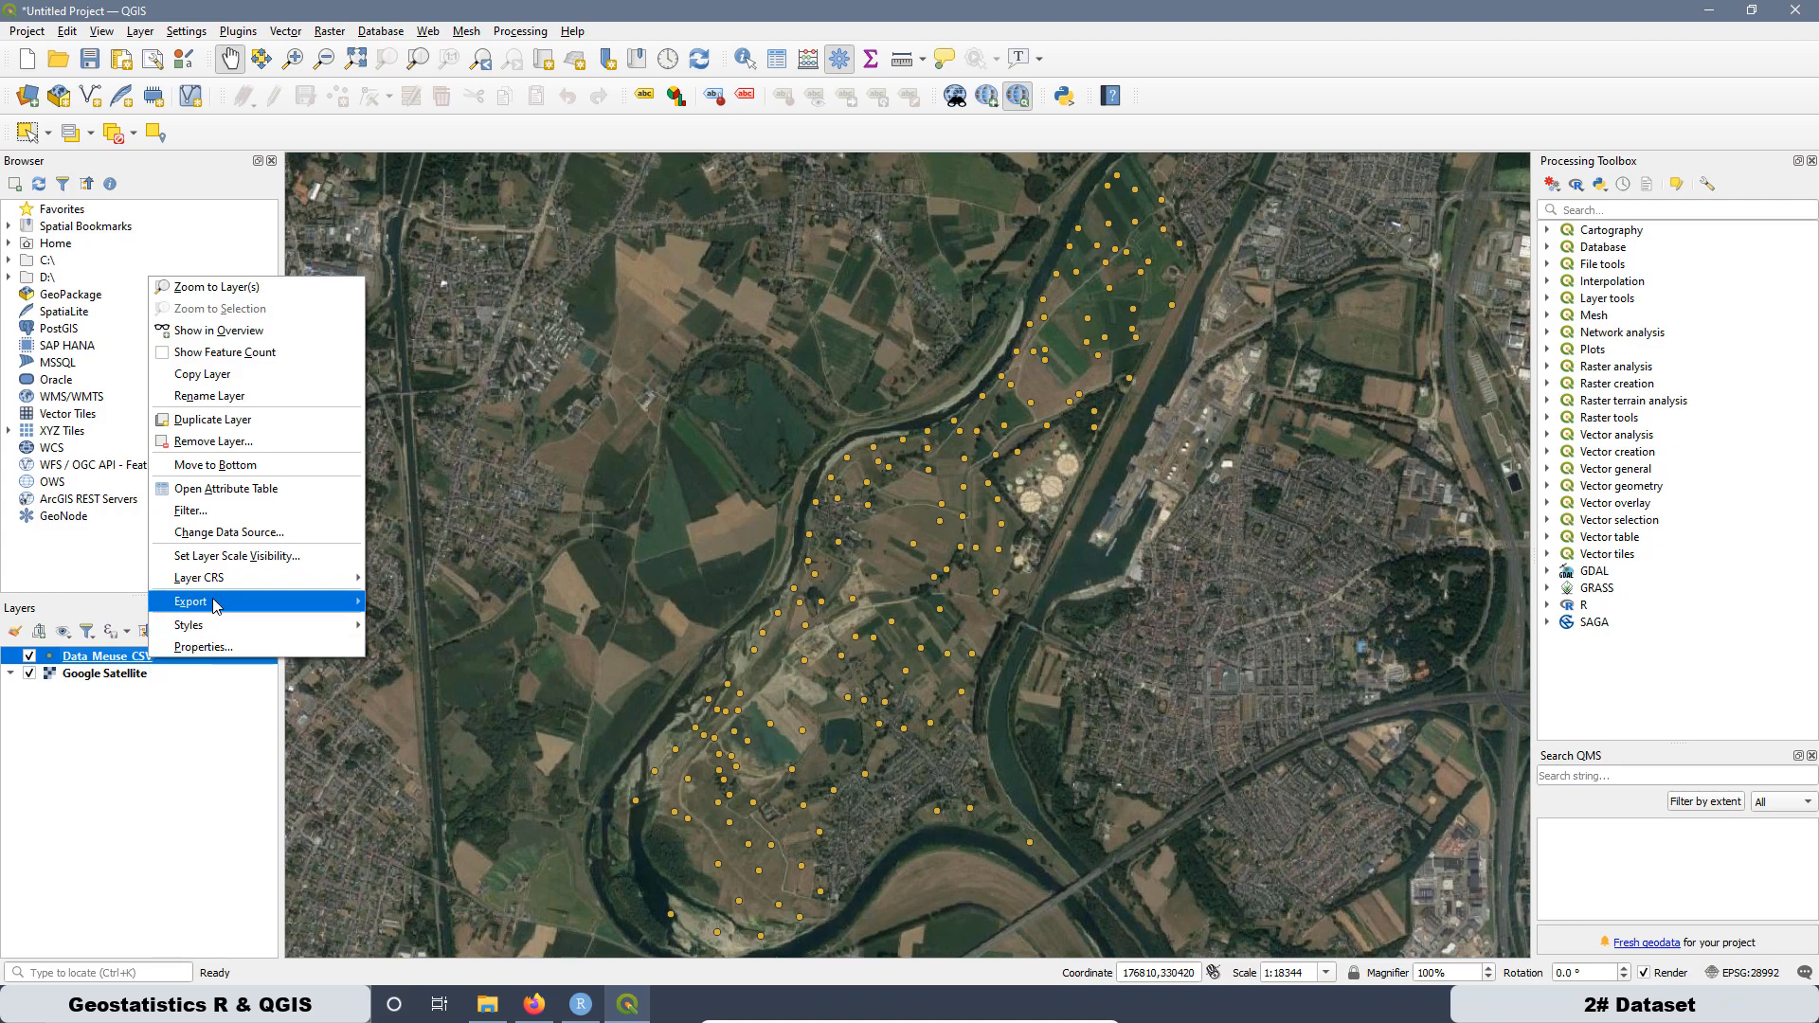
{"action": "mouse_move", "coordinate": [216, 606]}
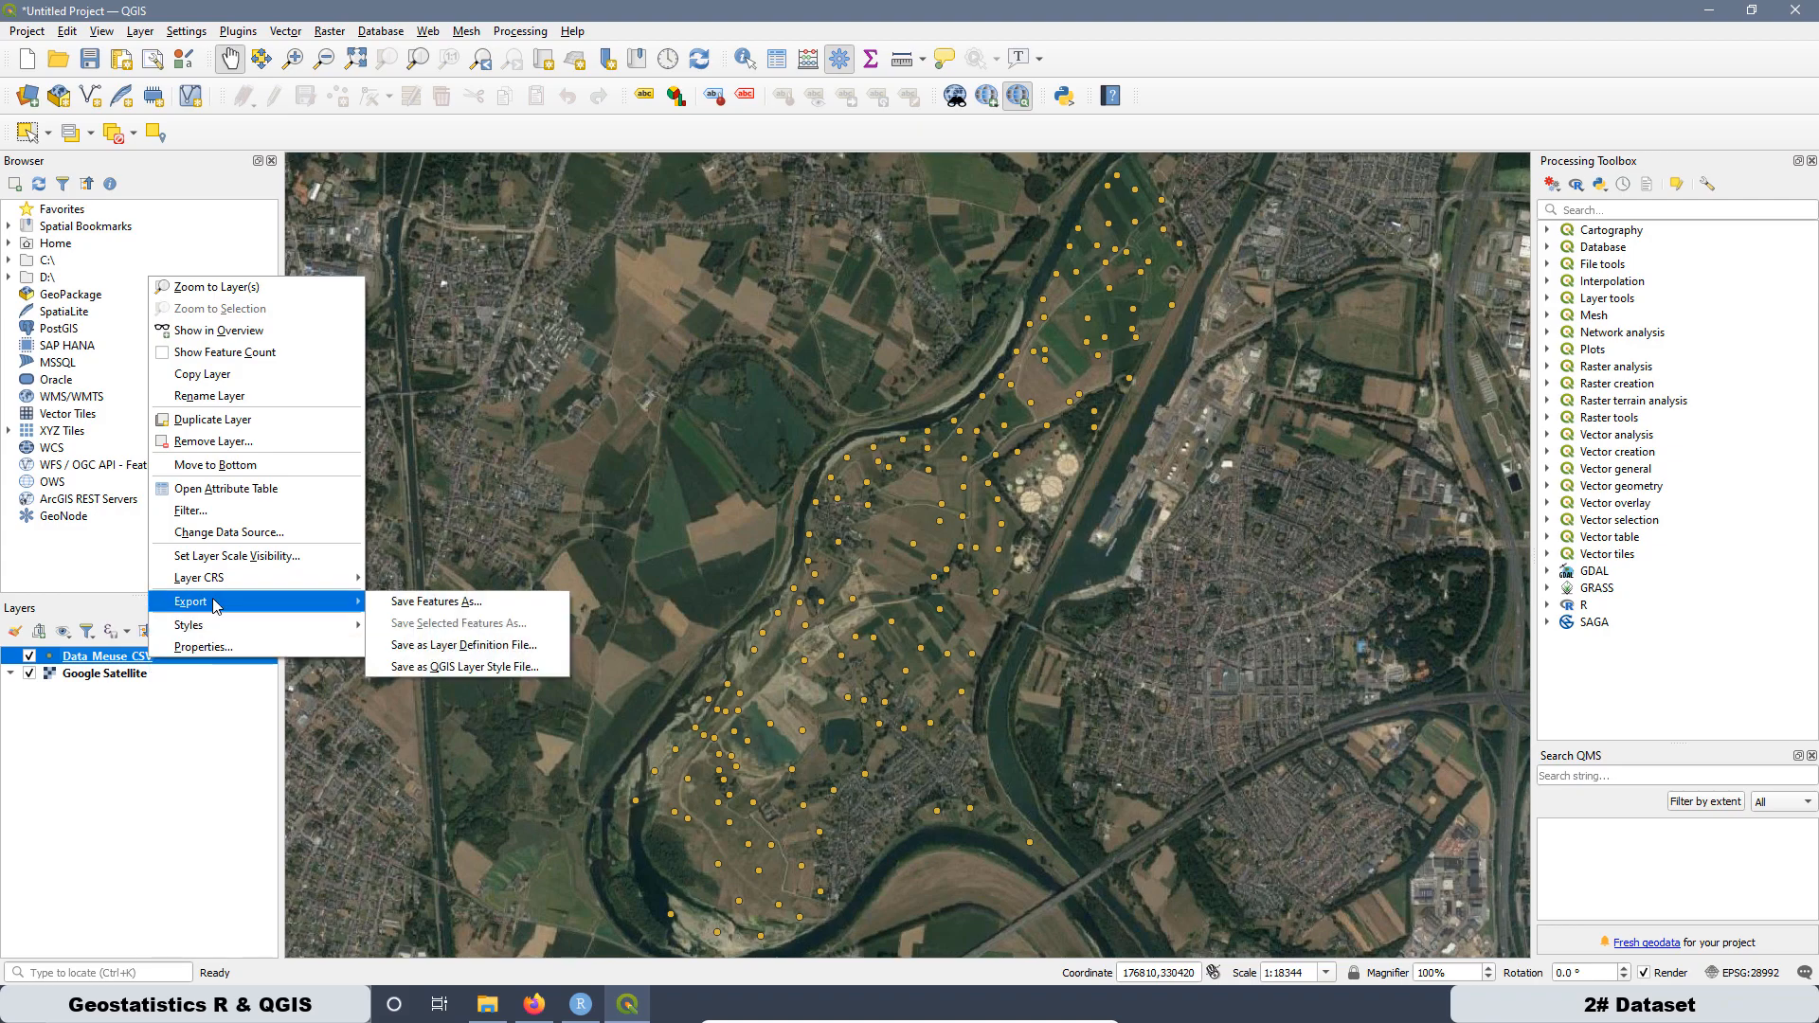
{"action": "left_click", "coordinate": [441, 604]}
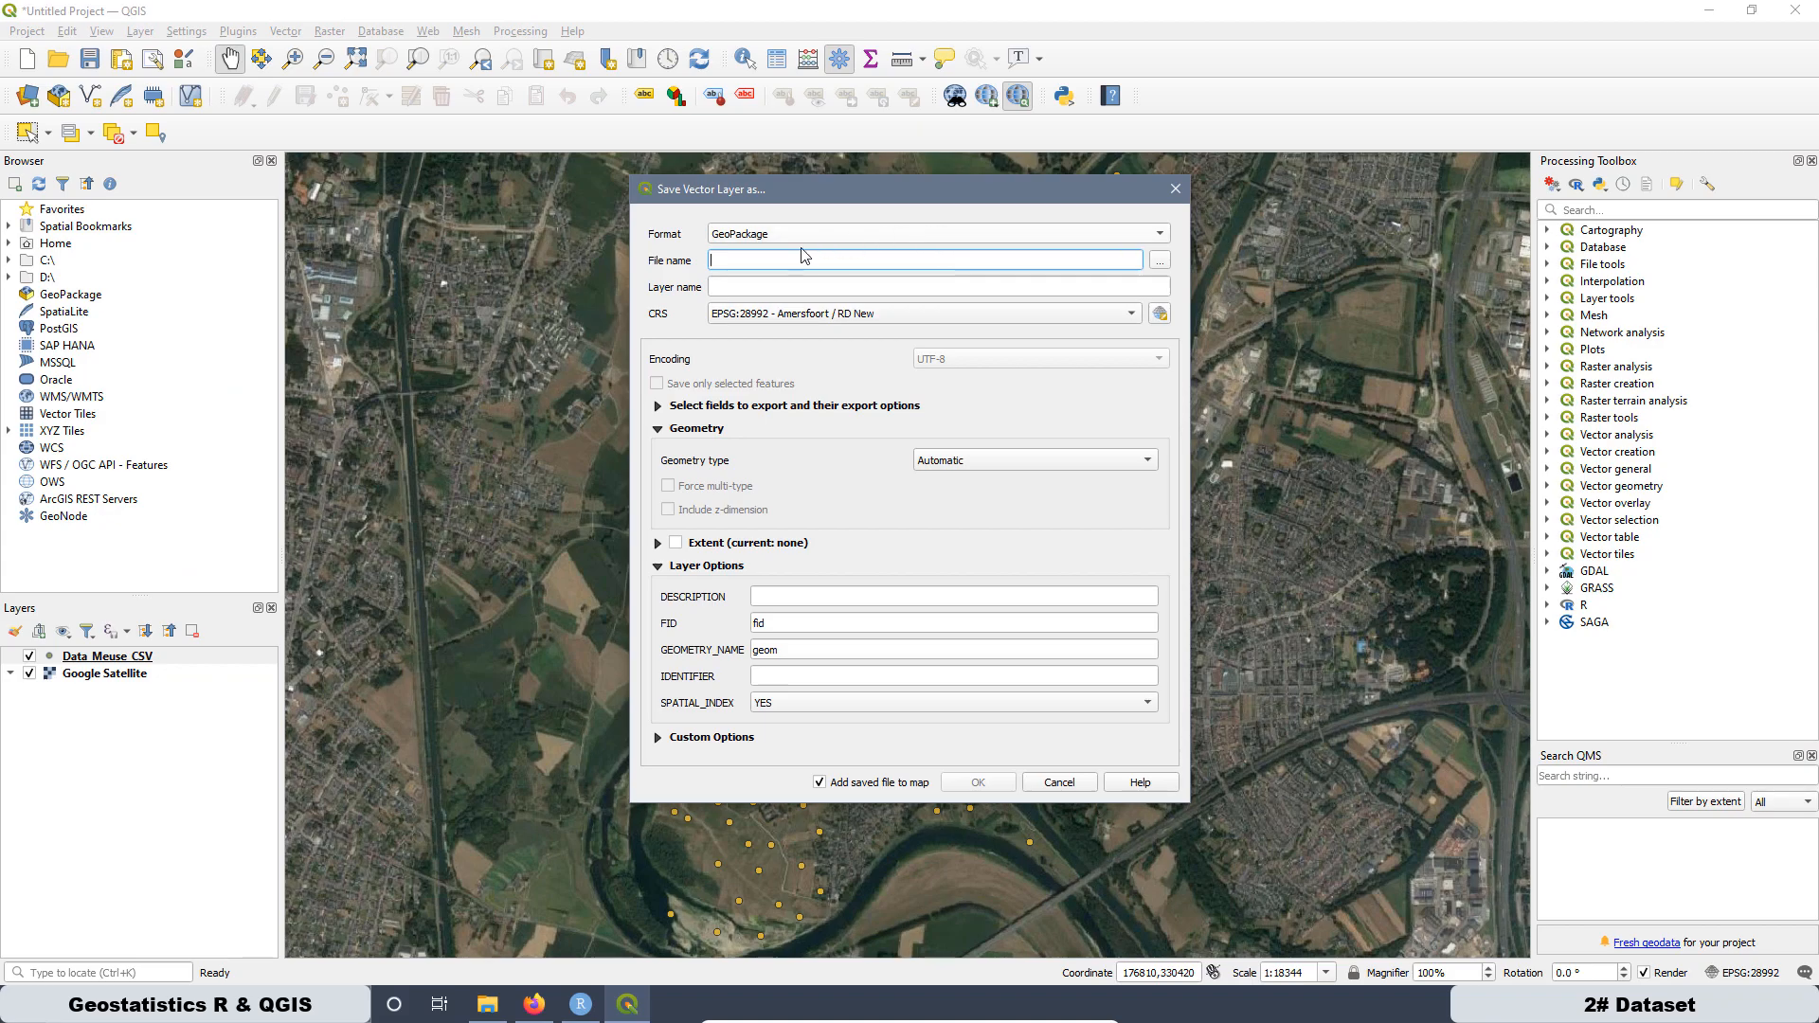
{"action": "left_click", "coordinate": [786, 234]}
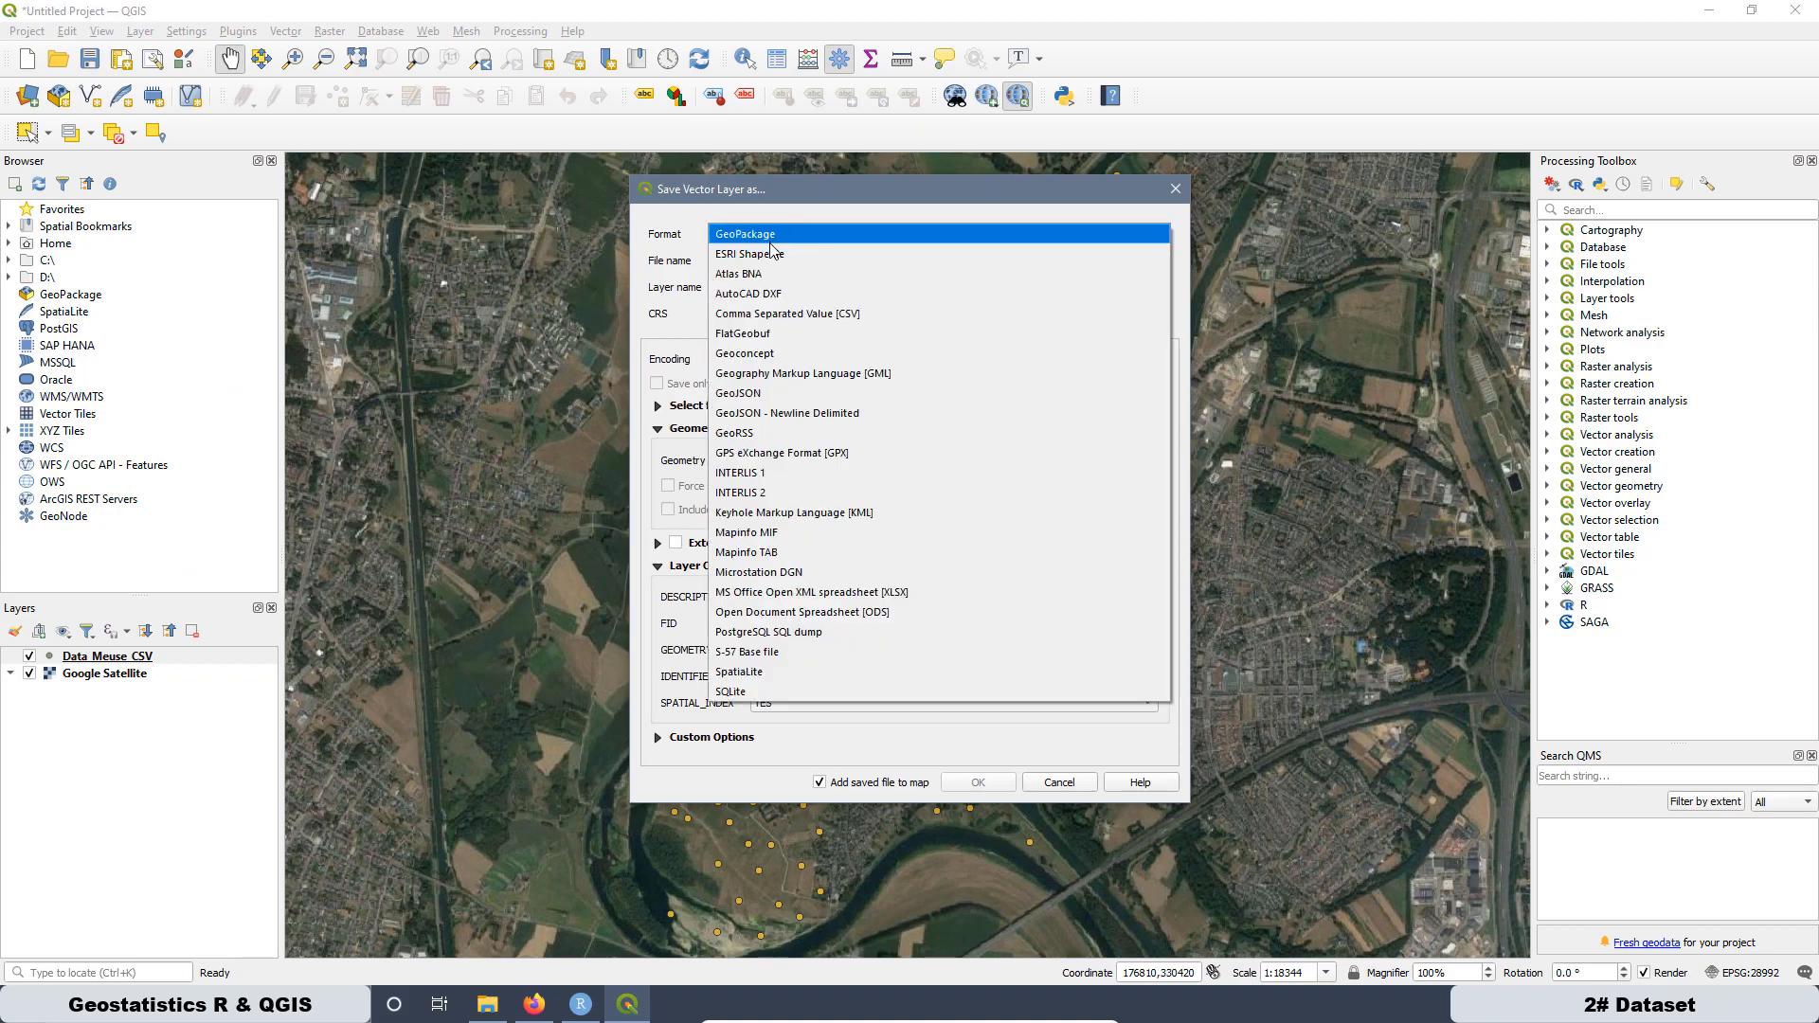
{"action": "left_click", "coordinate": [772, 256]}
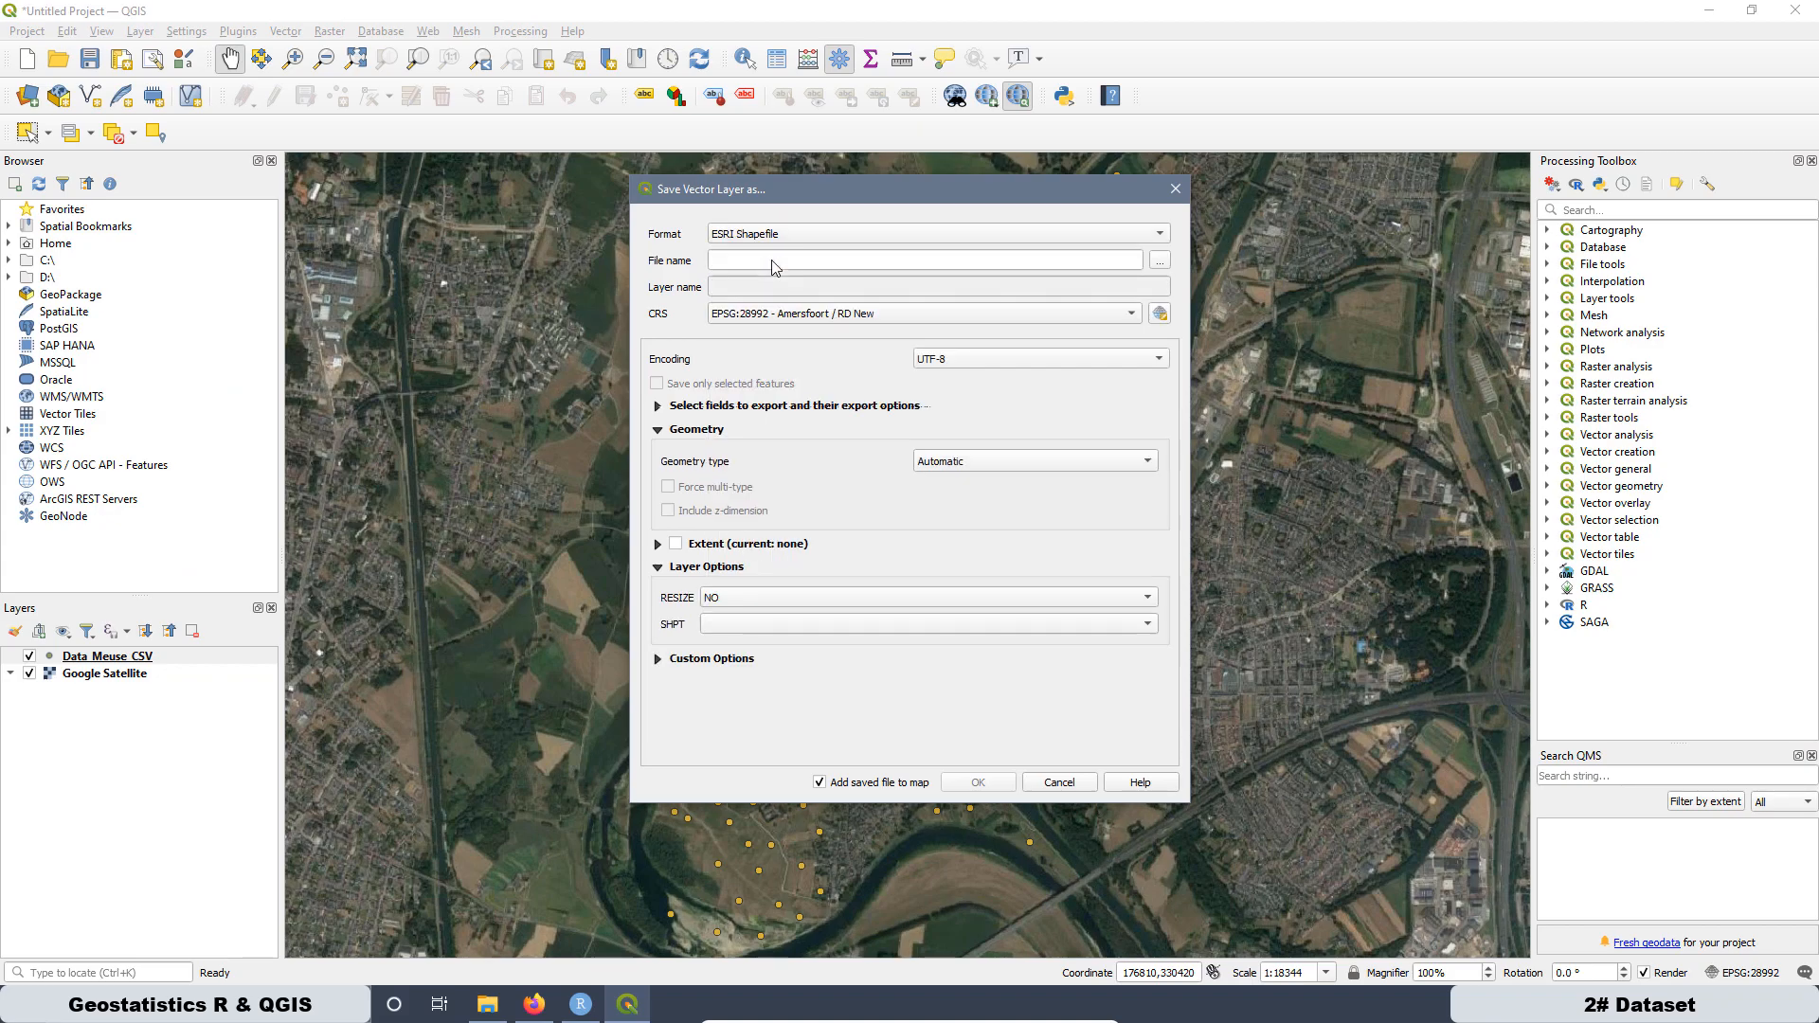
Step: Name the output Data_Meuse_SHP in the desktop R&QGIS folder and export it in EPSG:28992, adding it to the map
{"action": "left_click", "coordinate": [1158, 267]}
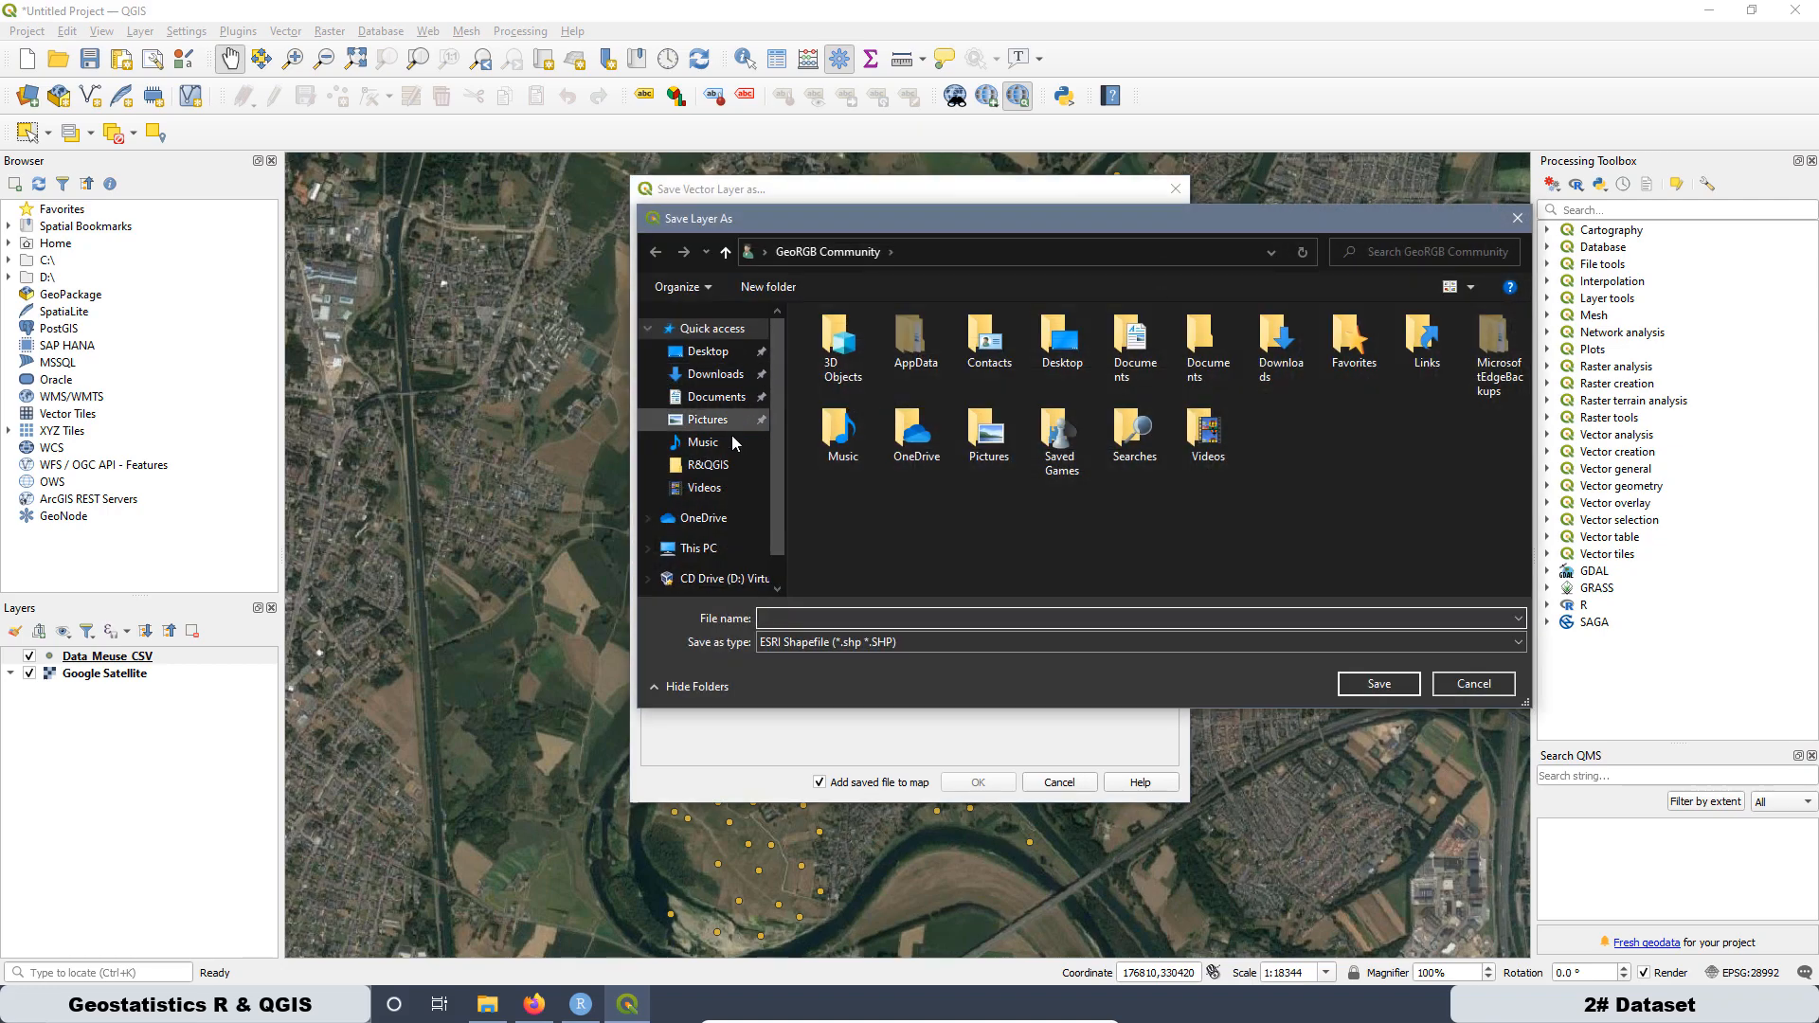
{"action": "left_click", "coordinate": [711, 352]}
{"action": "double_click", "coordinate": [859, 364]}
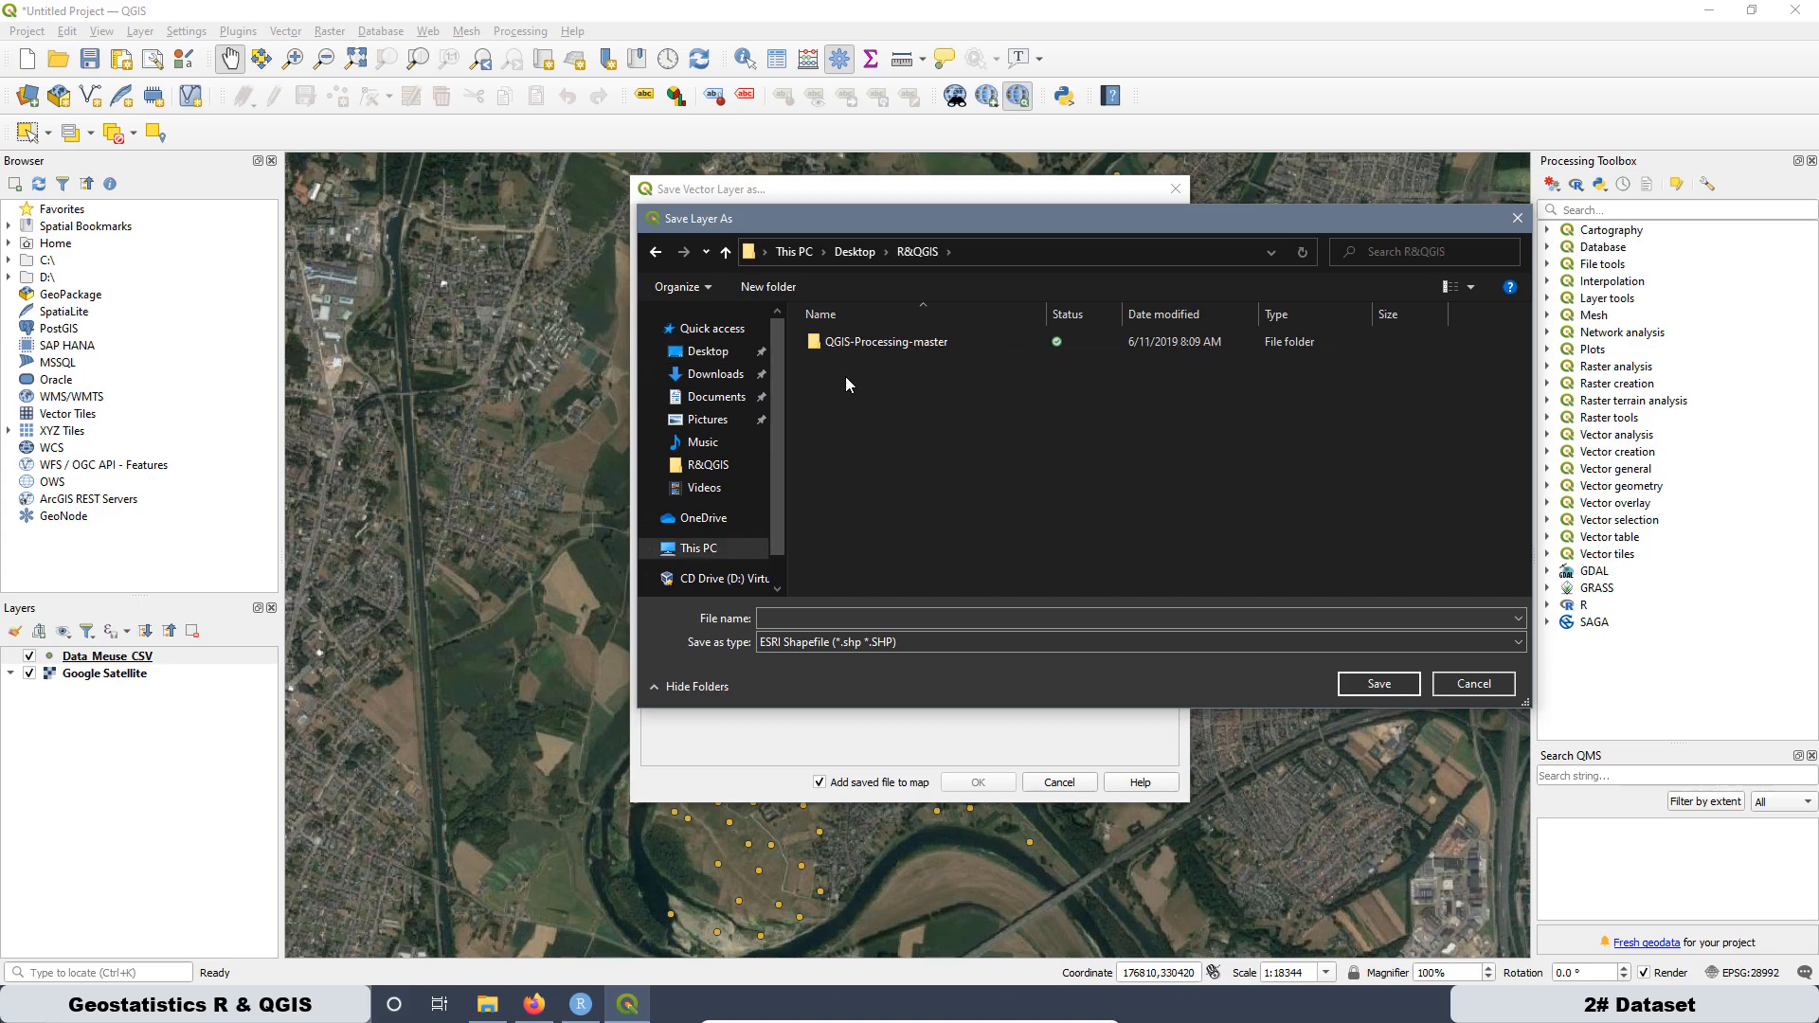
{"action": "left_click", "coordinate": [843, 618]}
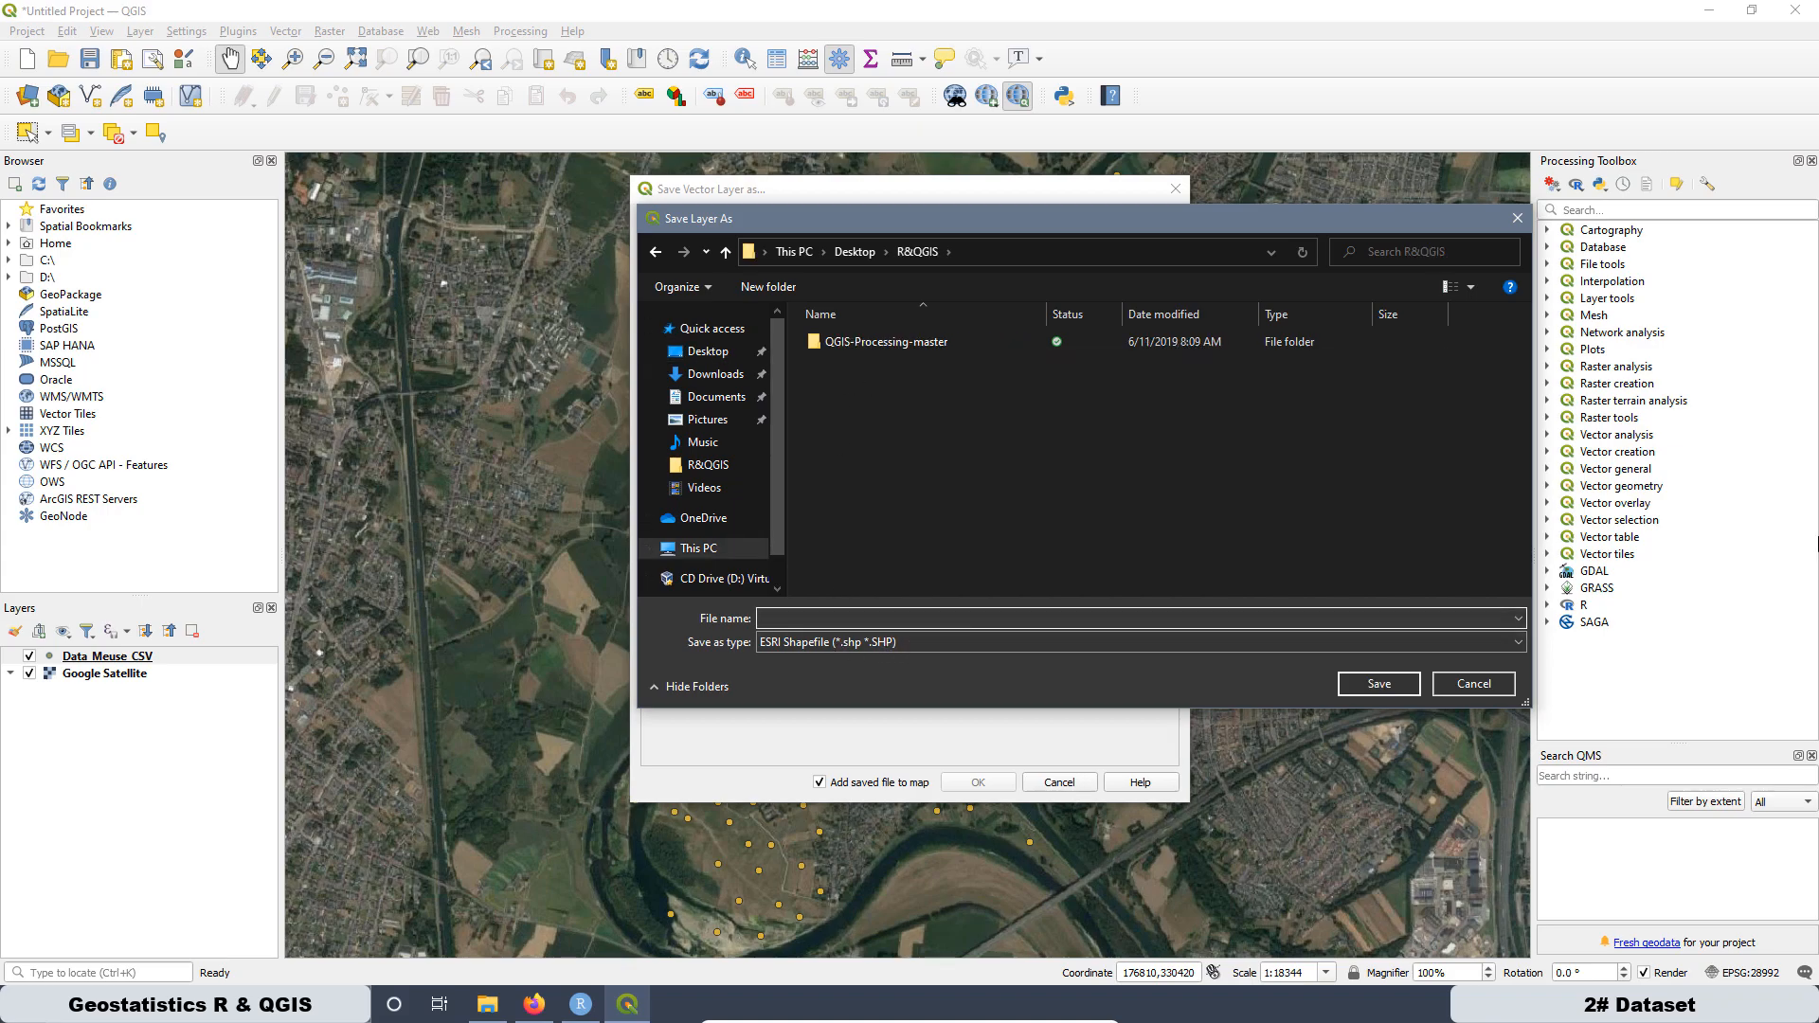
{"action": "type", "text": "Data_M"}
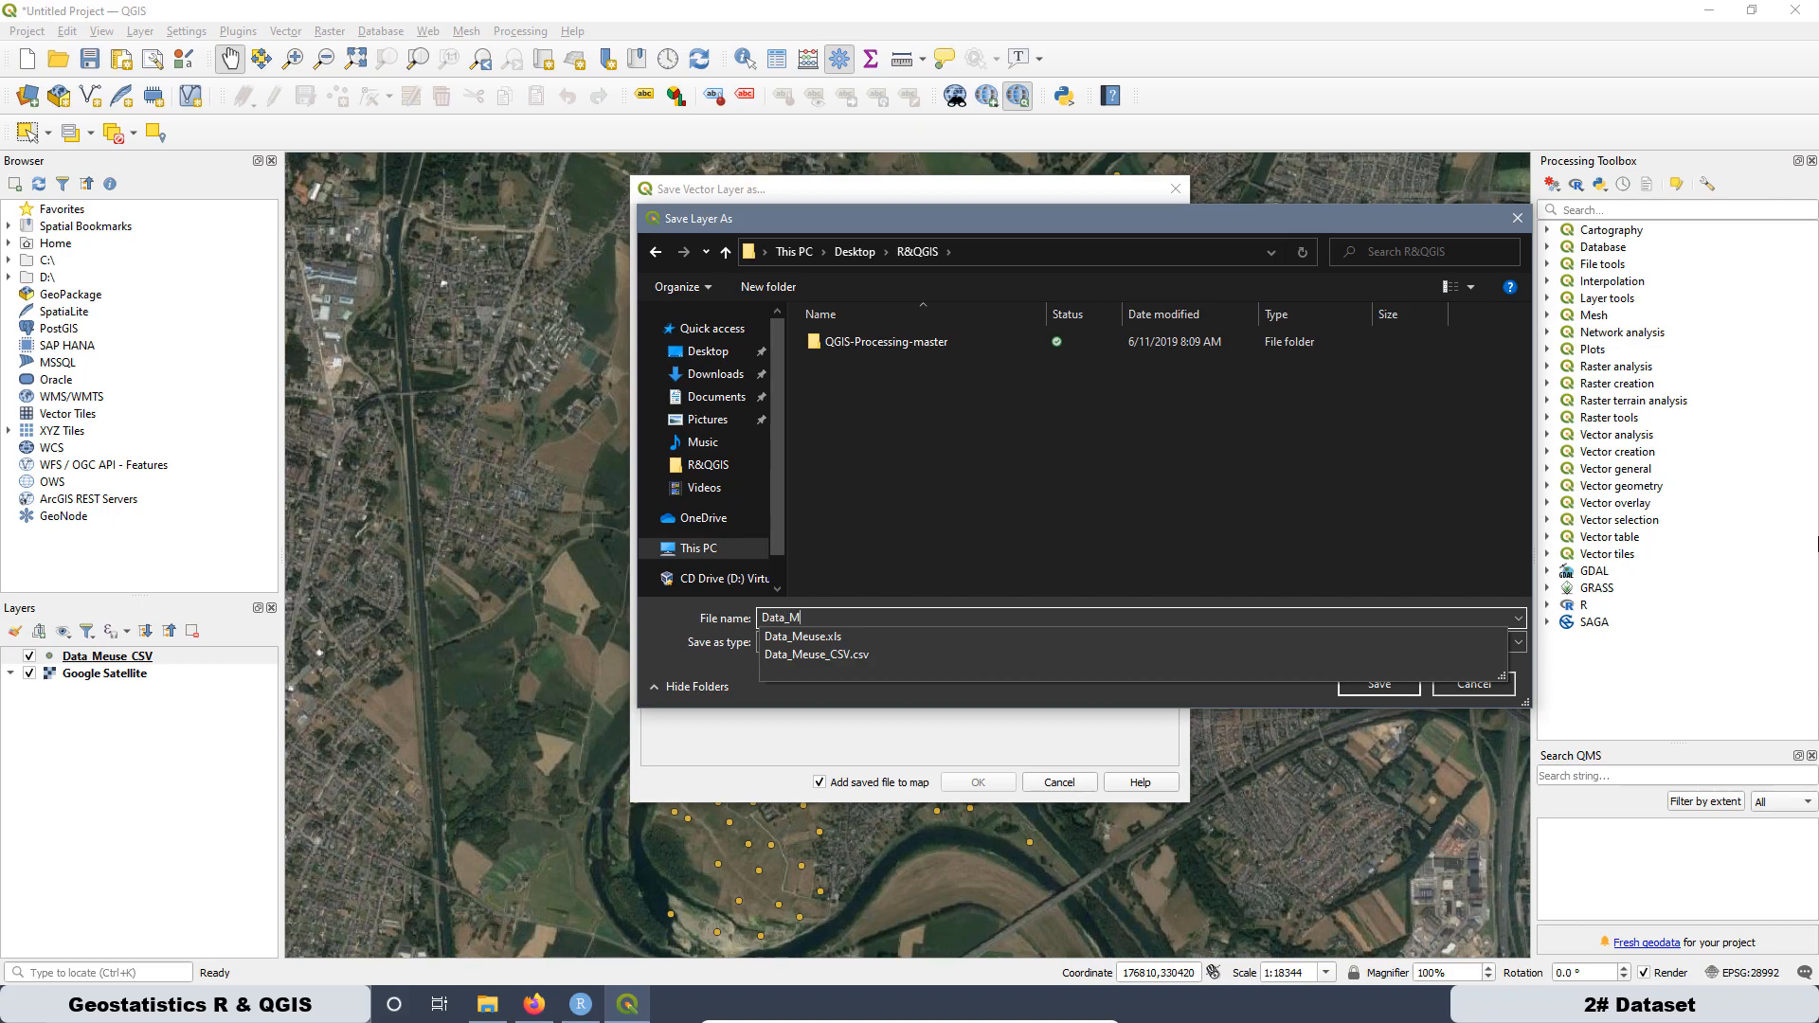
{"action": "type", "text": "euse_SHP"}
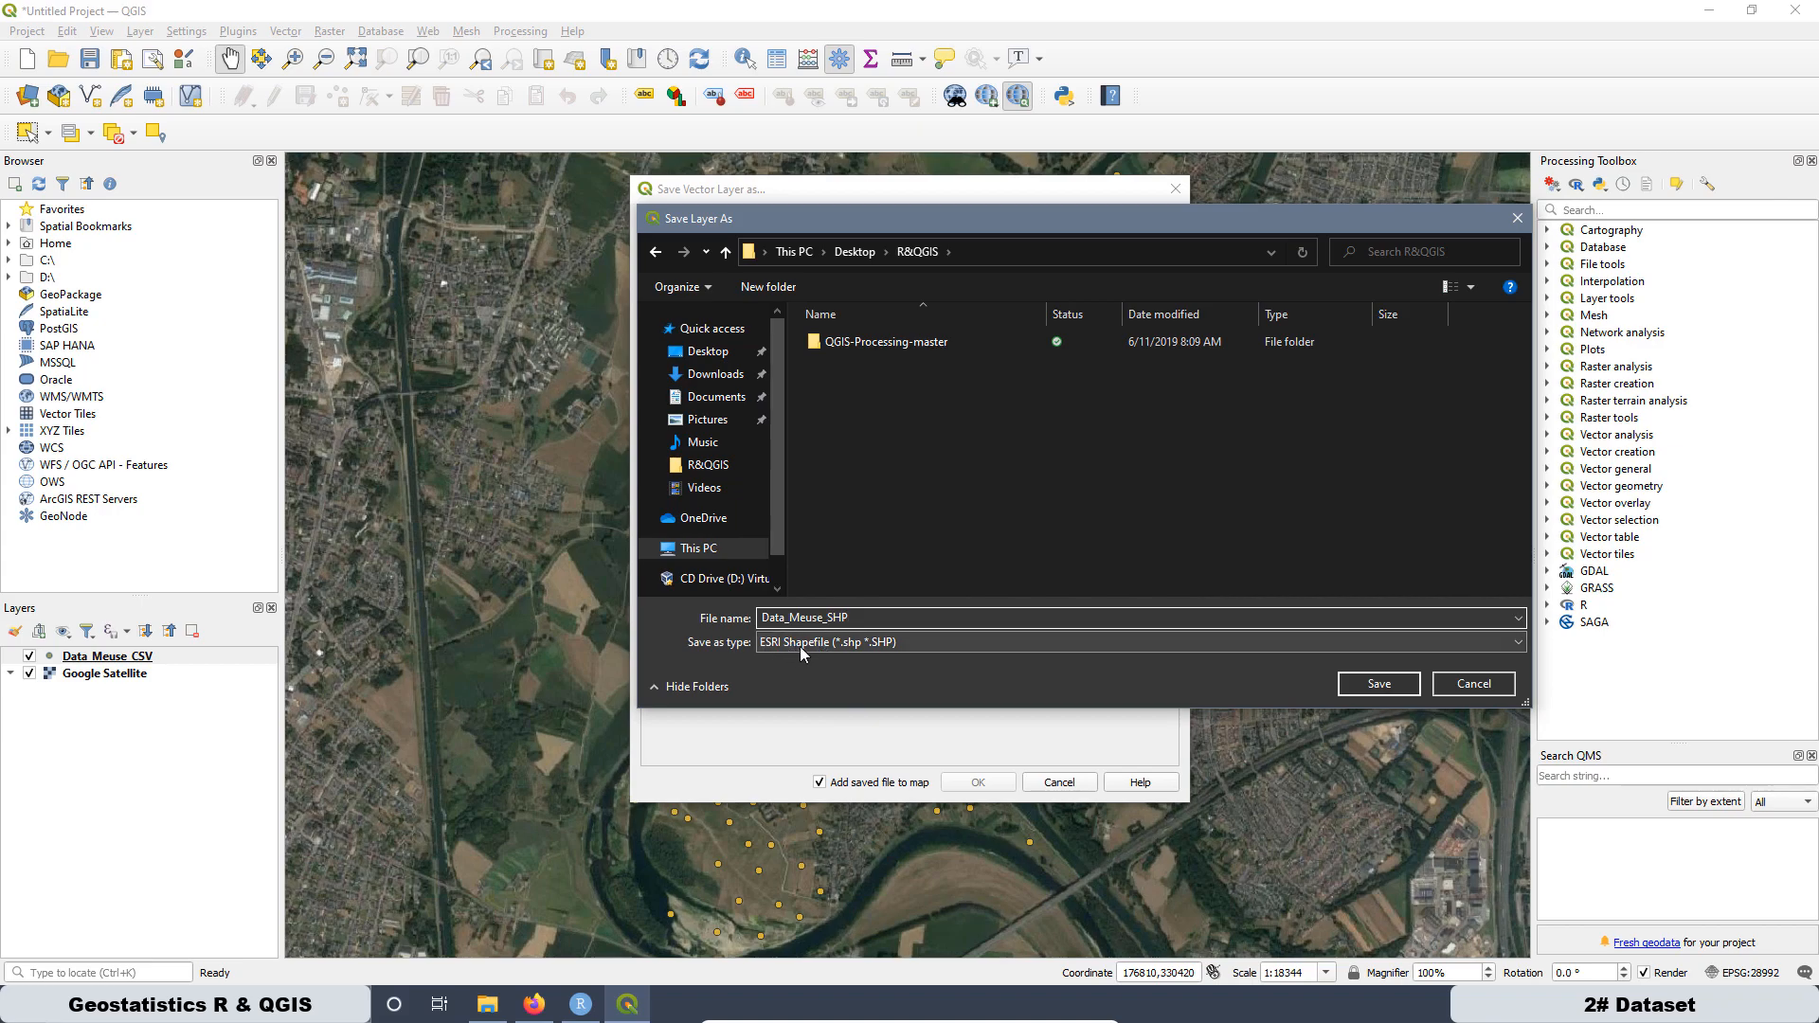
{"action": "left_click", "coordinate": [1378, 683]}
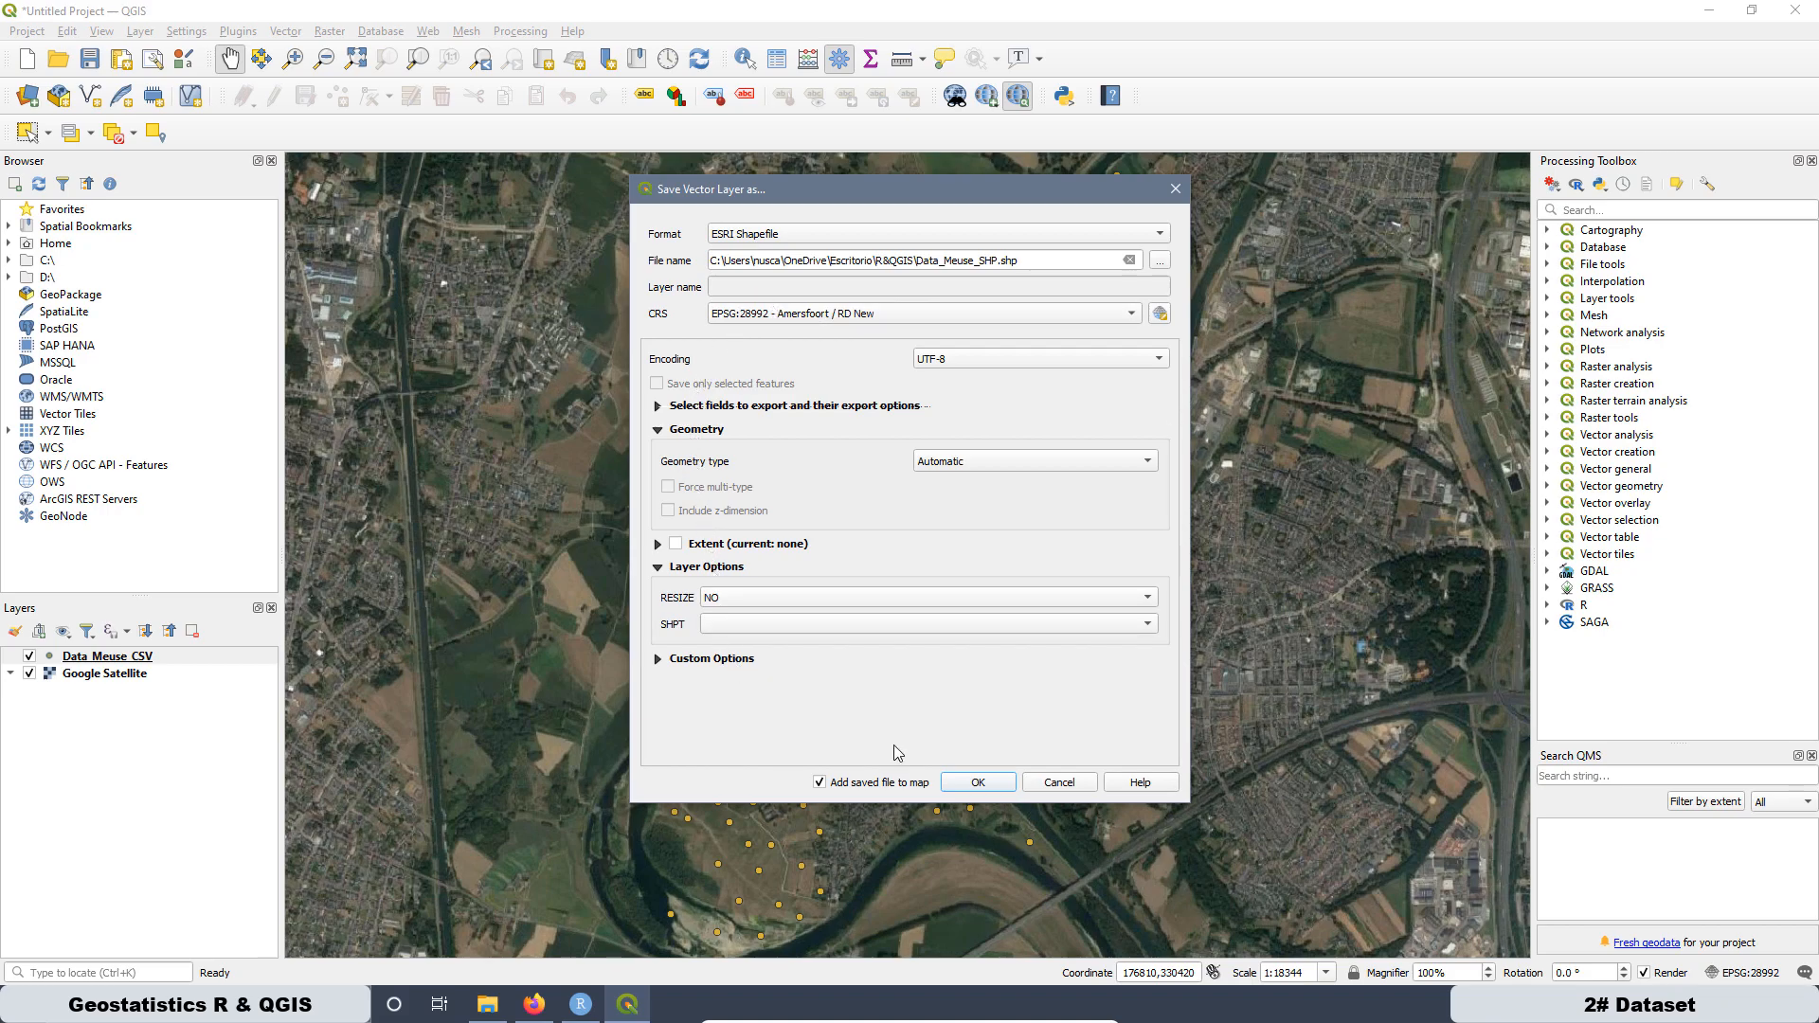
{"action": "left_click", "coordinate": [980, 785]}
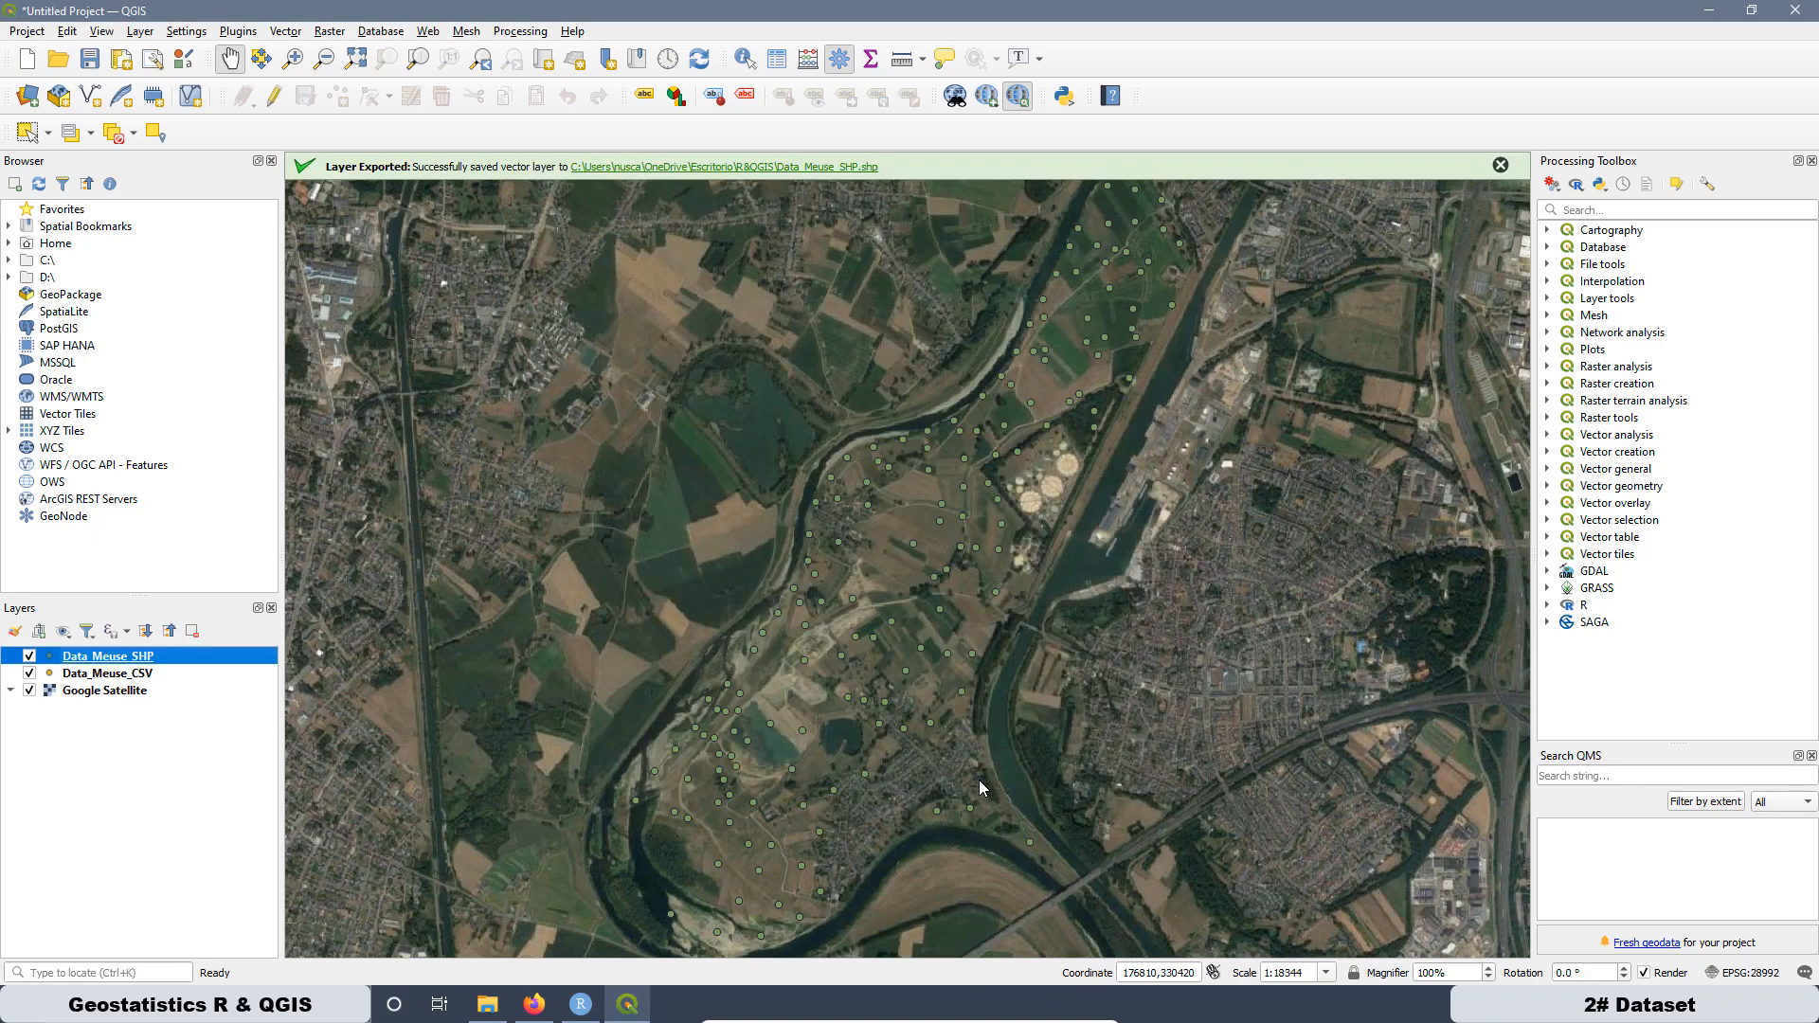
Step: Remove the Data_Meuse_CSV layer from the project
{"action": "right_click", "coordinate": [125, 675]}
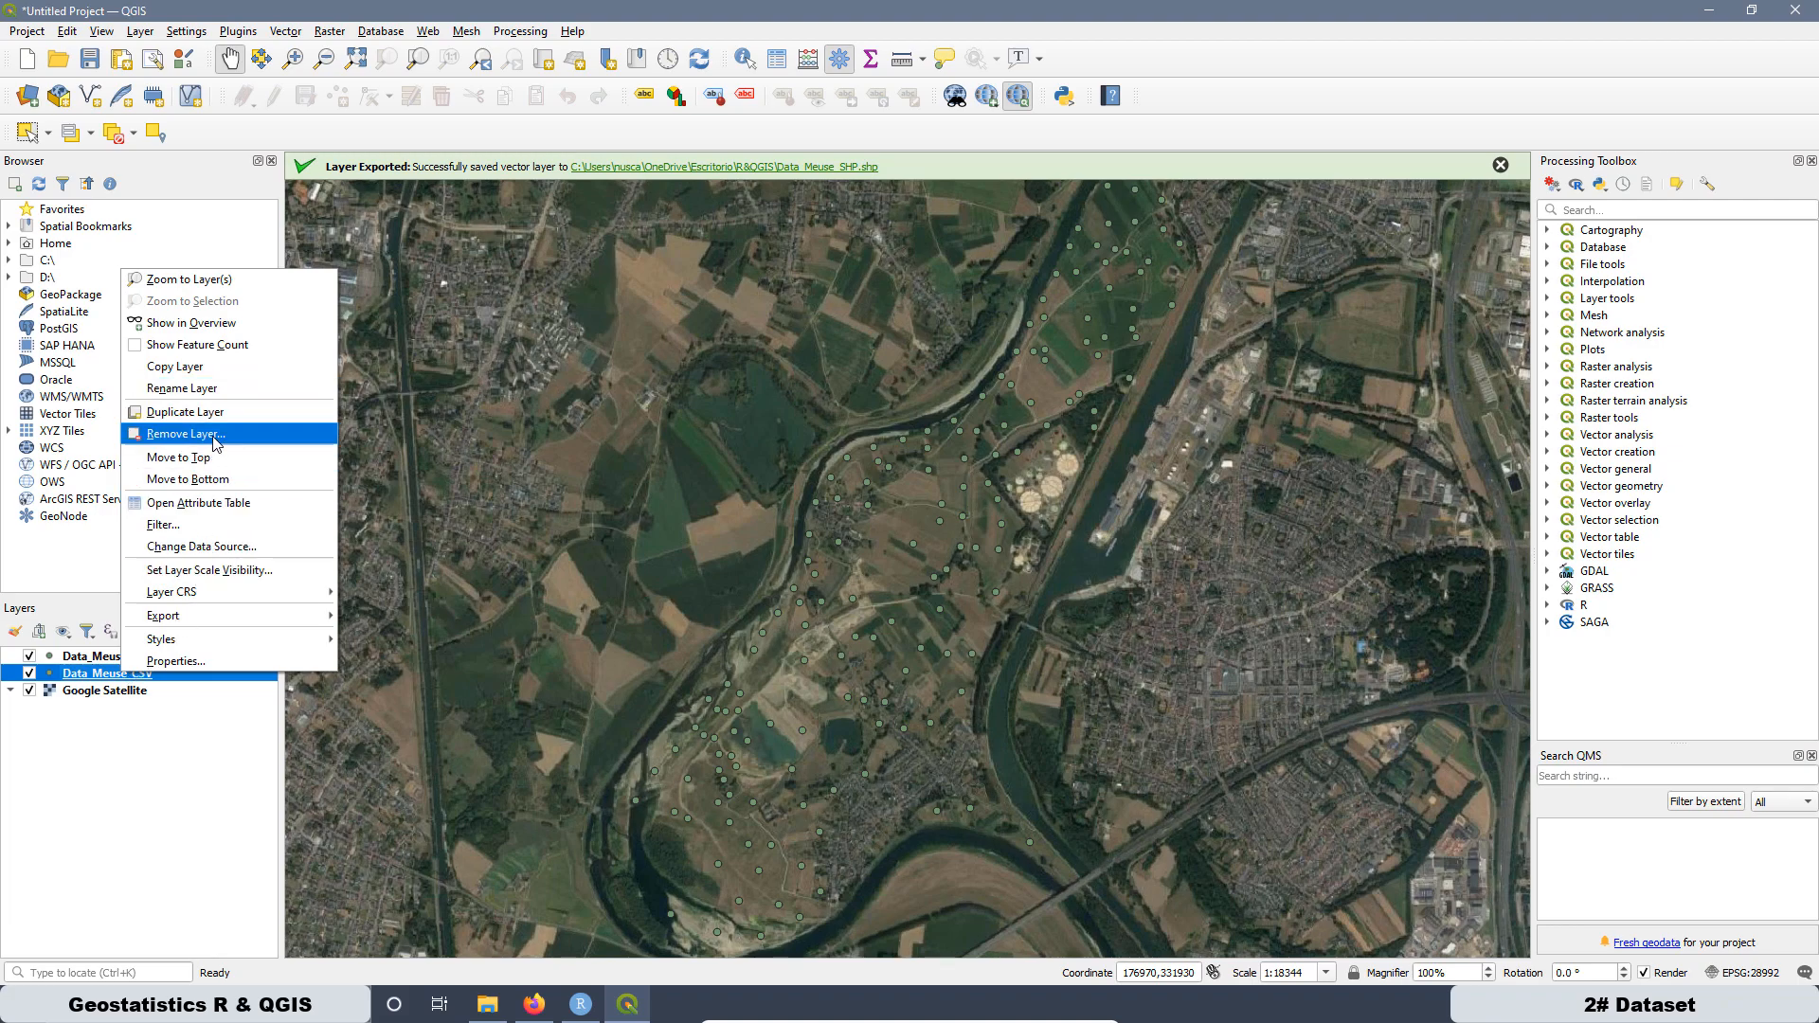
{"action": "left_click", "coordinate": [216, 444]}
{"action": "left_click", "coordinate": [878, 522]}
Step: Set the simple marker fill of the Data_Meuse_SHP layer to the standard orange and apply the symbology
{"action": "right_click", "coordinate": [129, 661]}
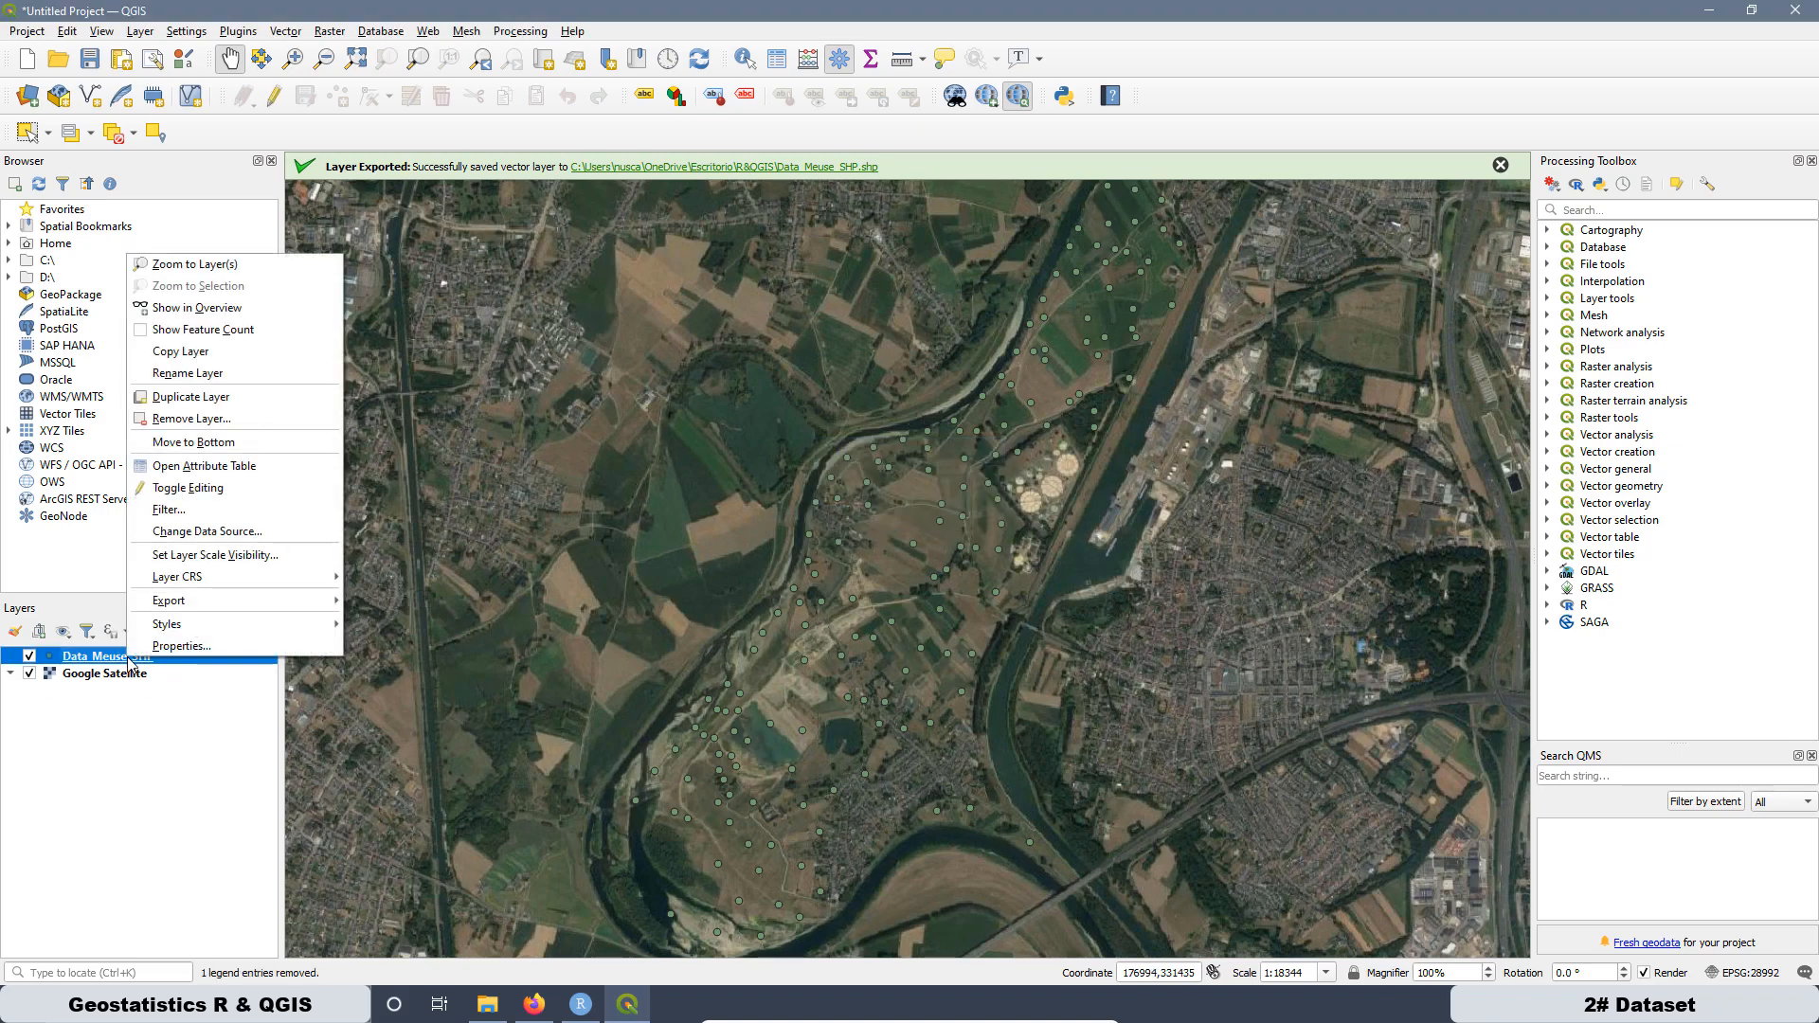
{"action": "left_click", "coordinate": [204, 648]}
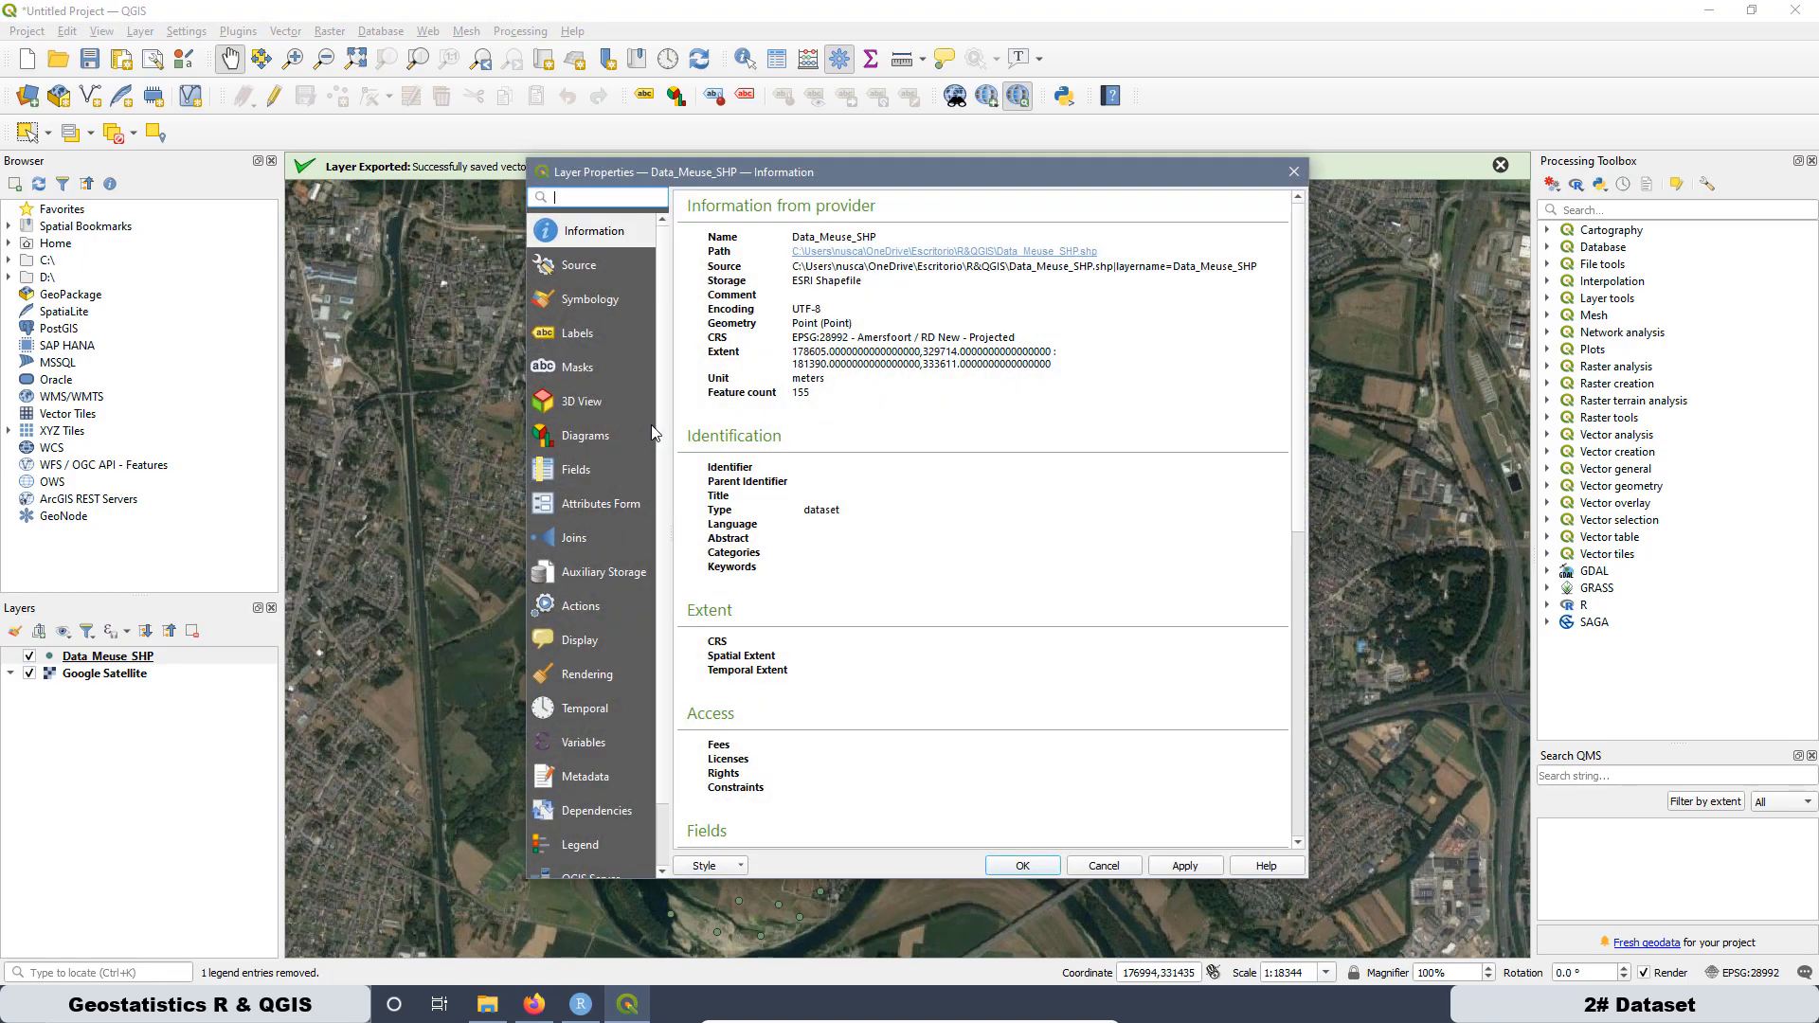
{"action": "left_click", "coordinate": [591, 303]}
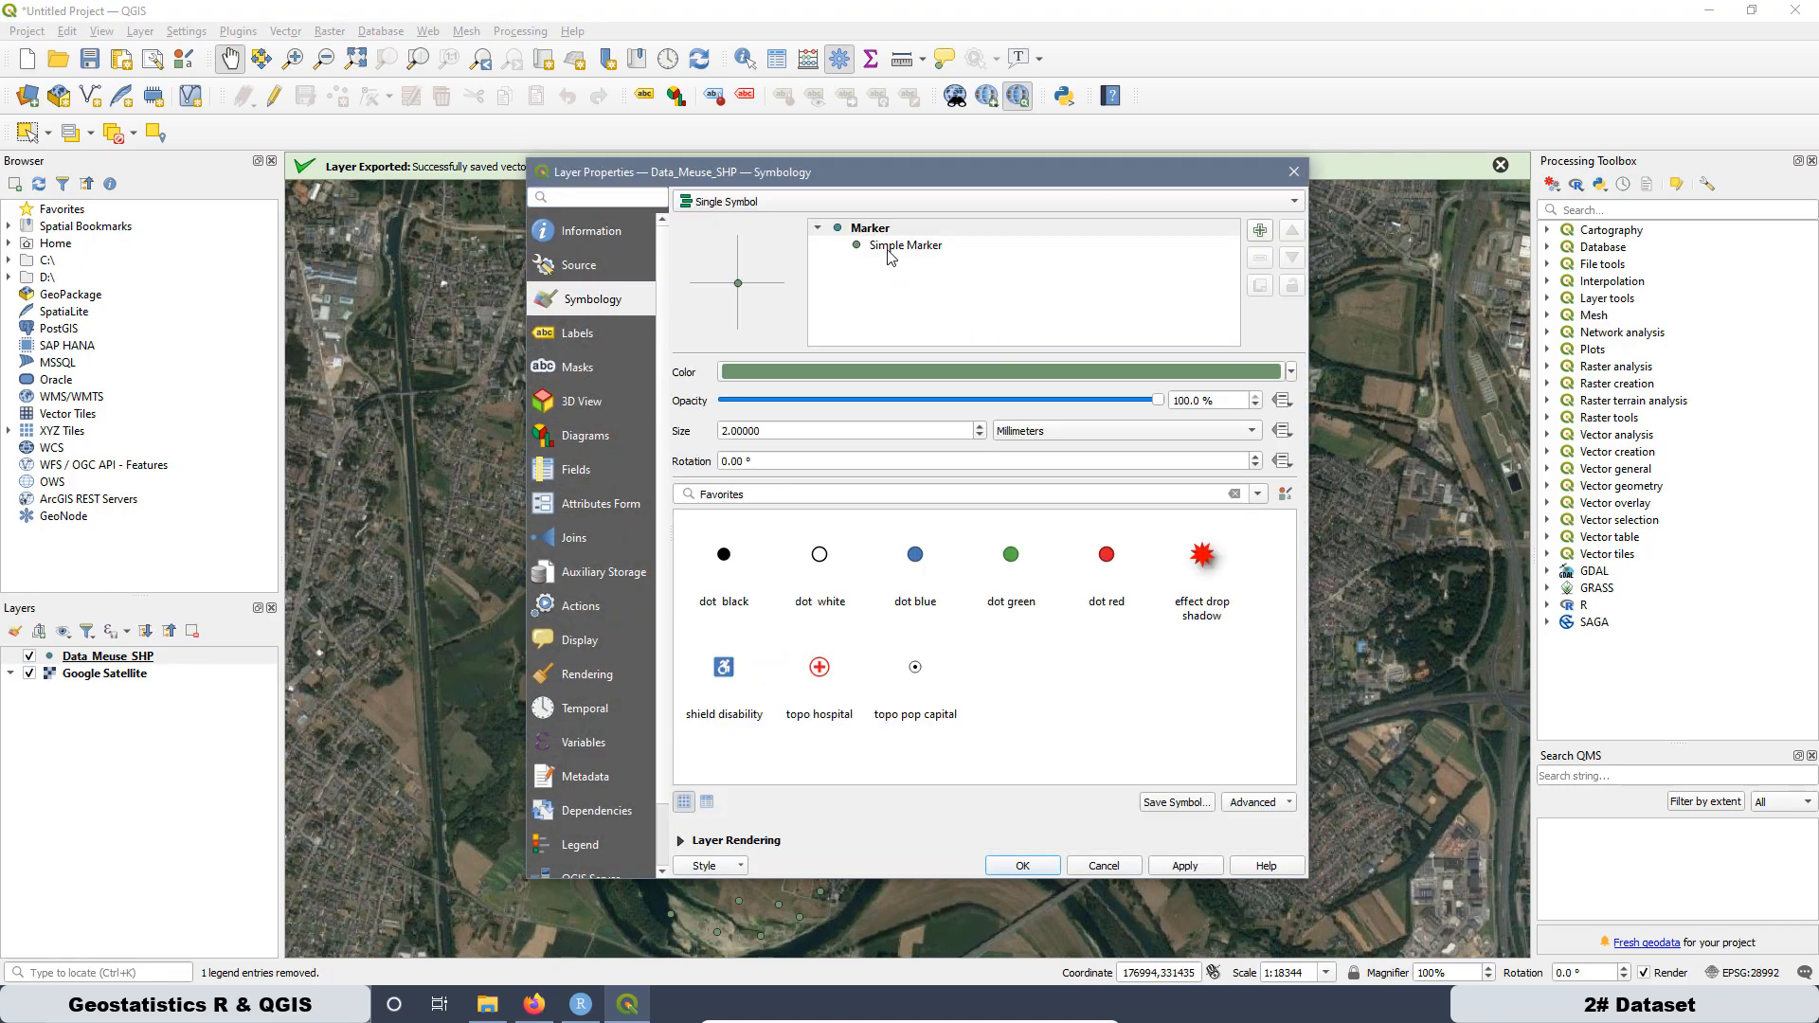
{"action": "left_click", "coordinate": [890, 248]}
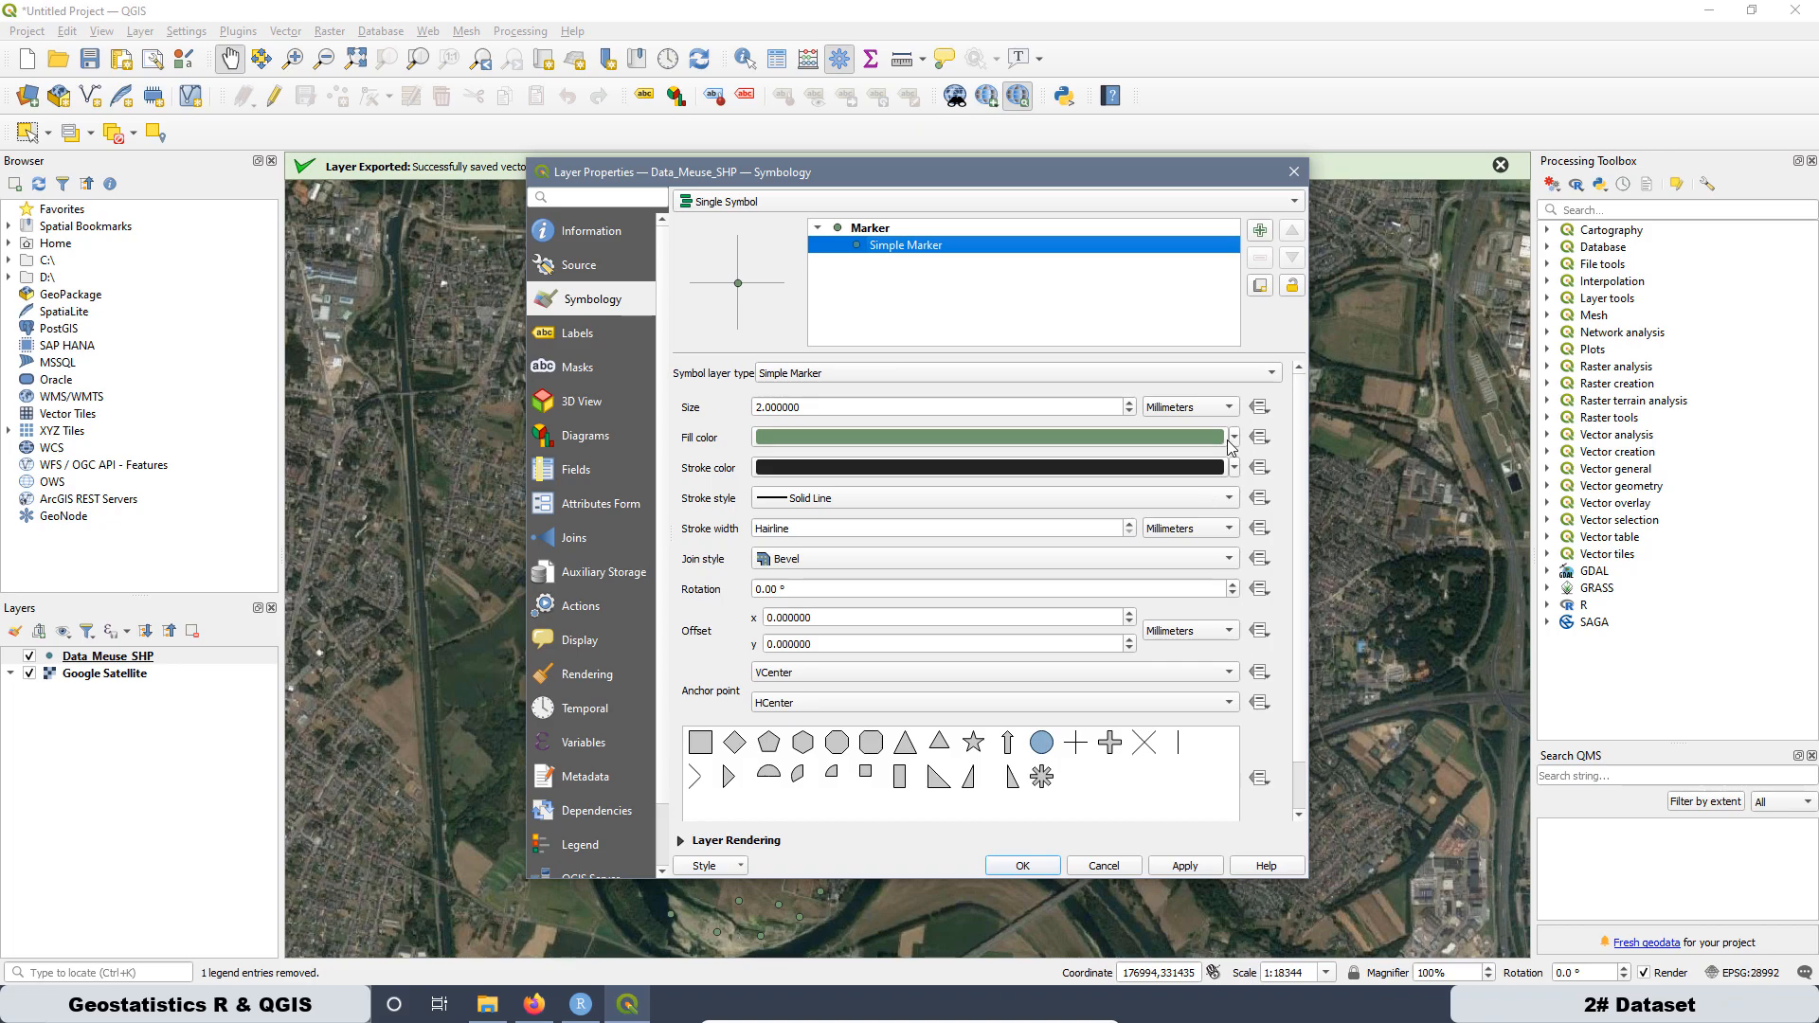
{"action": "left_click", "coordinate": [1234, 437]}
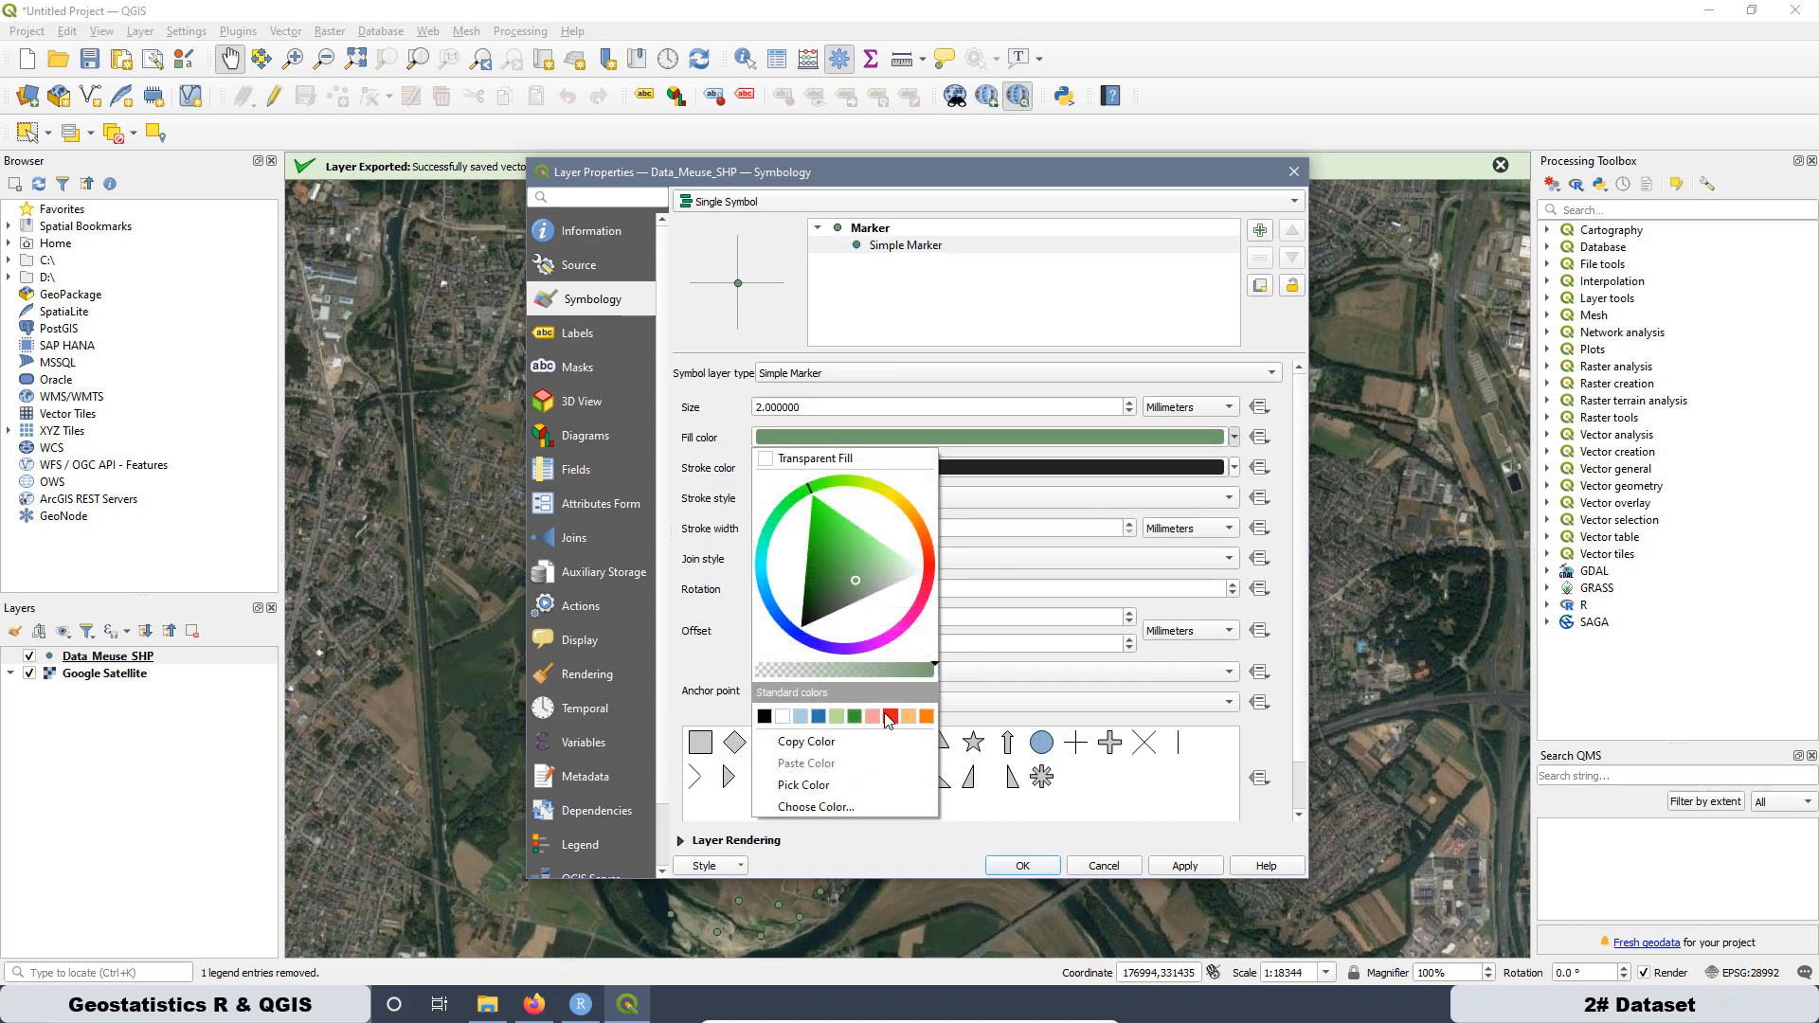
{"action": "left_click", "coordinate": [925, 718]}
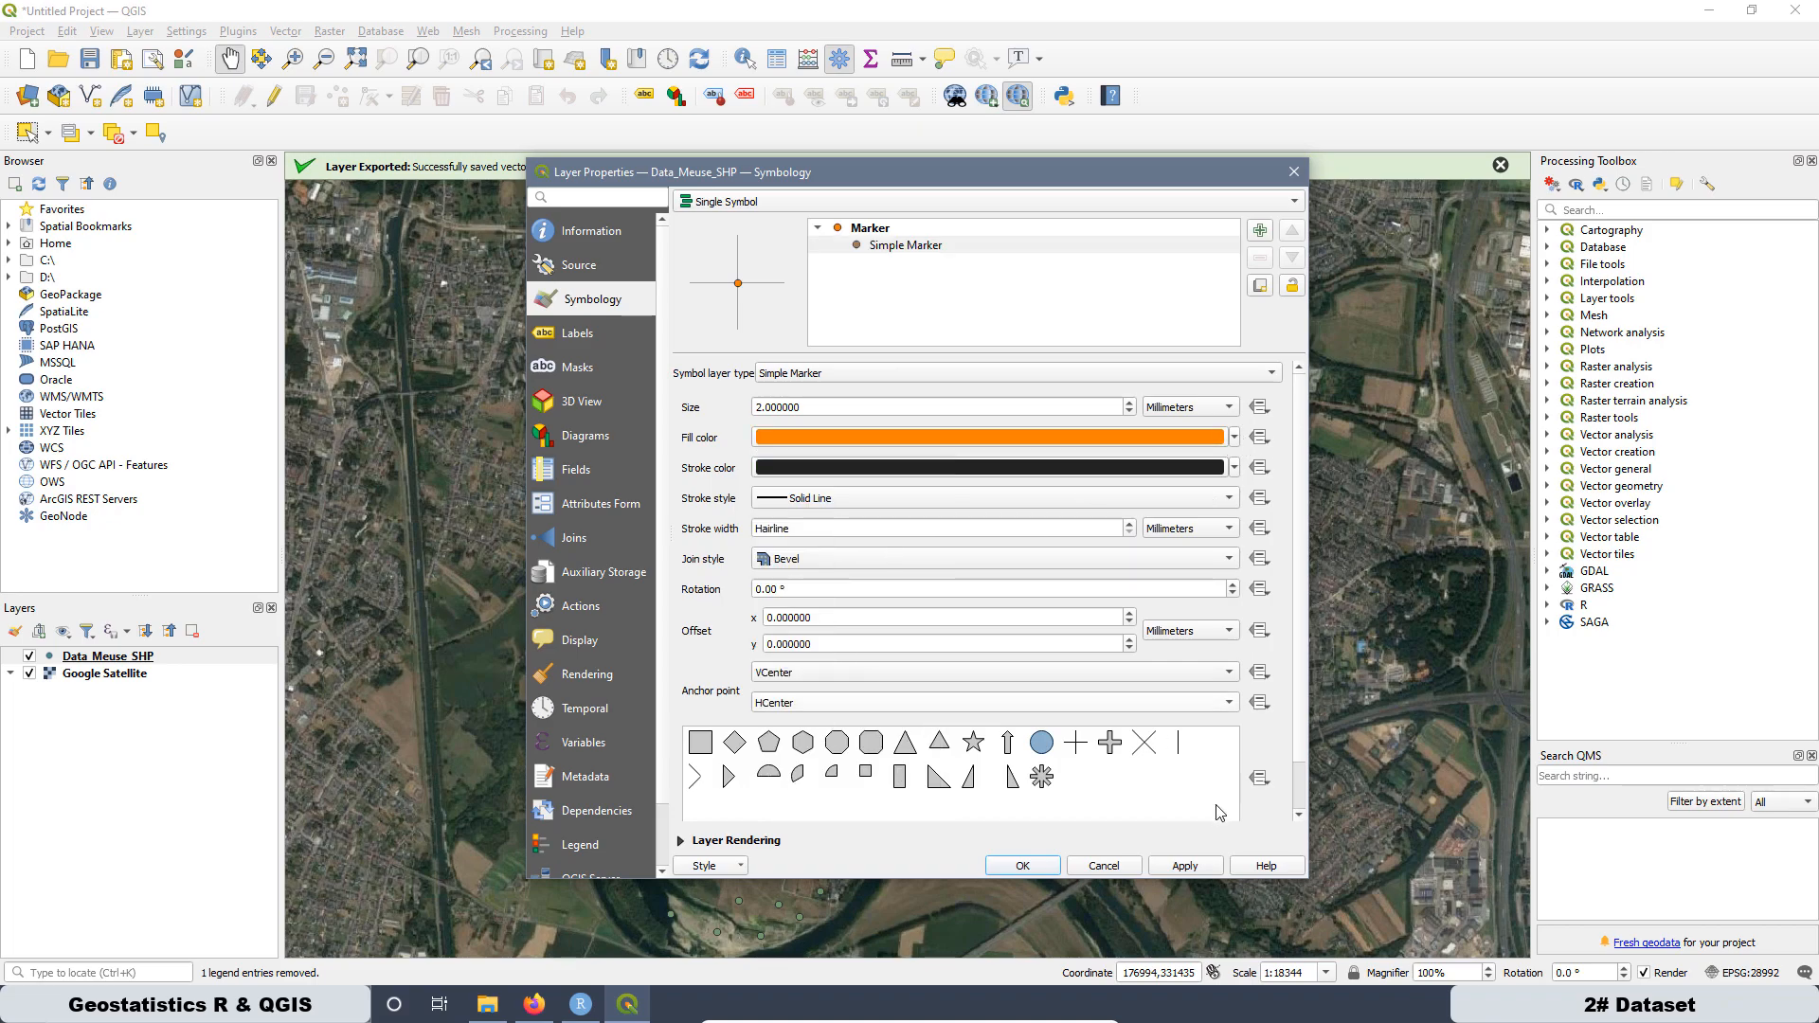
{"action": "left_click", "coordinate": [1160, 867]}
{"action": "left_click", "coordinate": [1024, 866]}
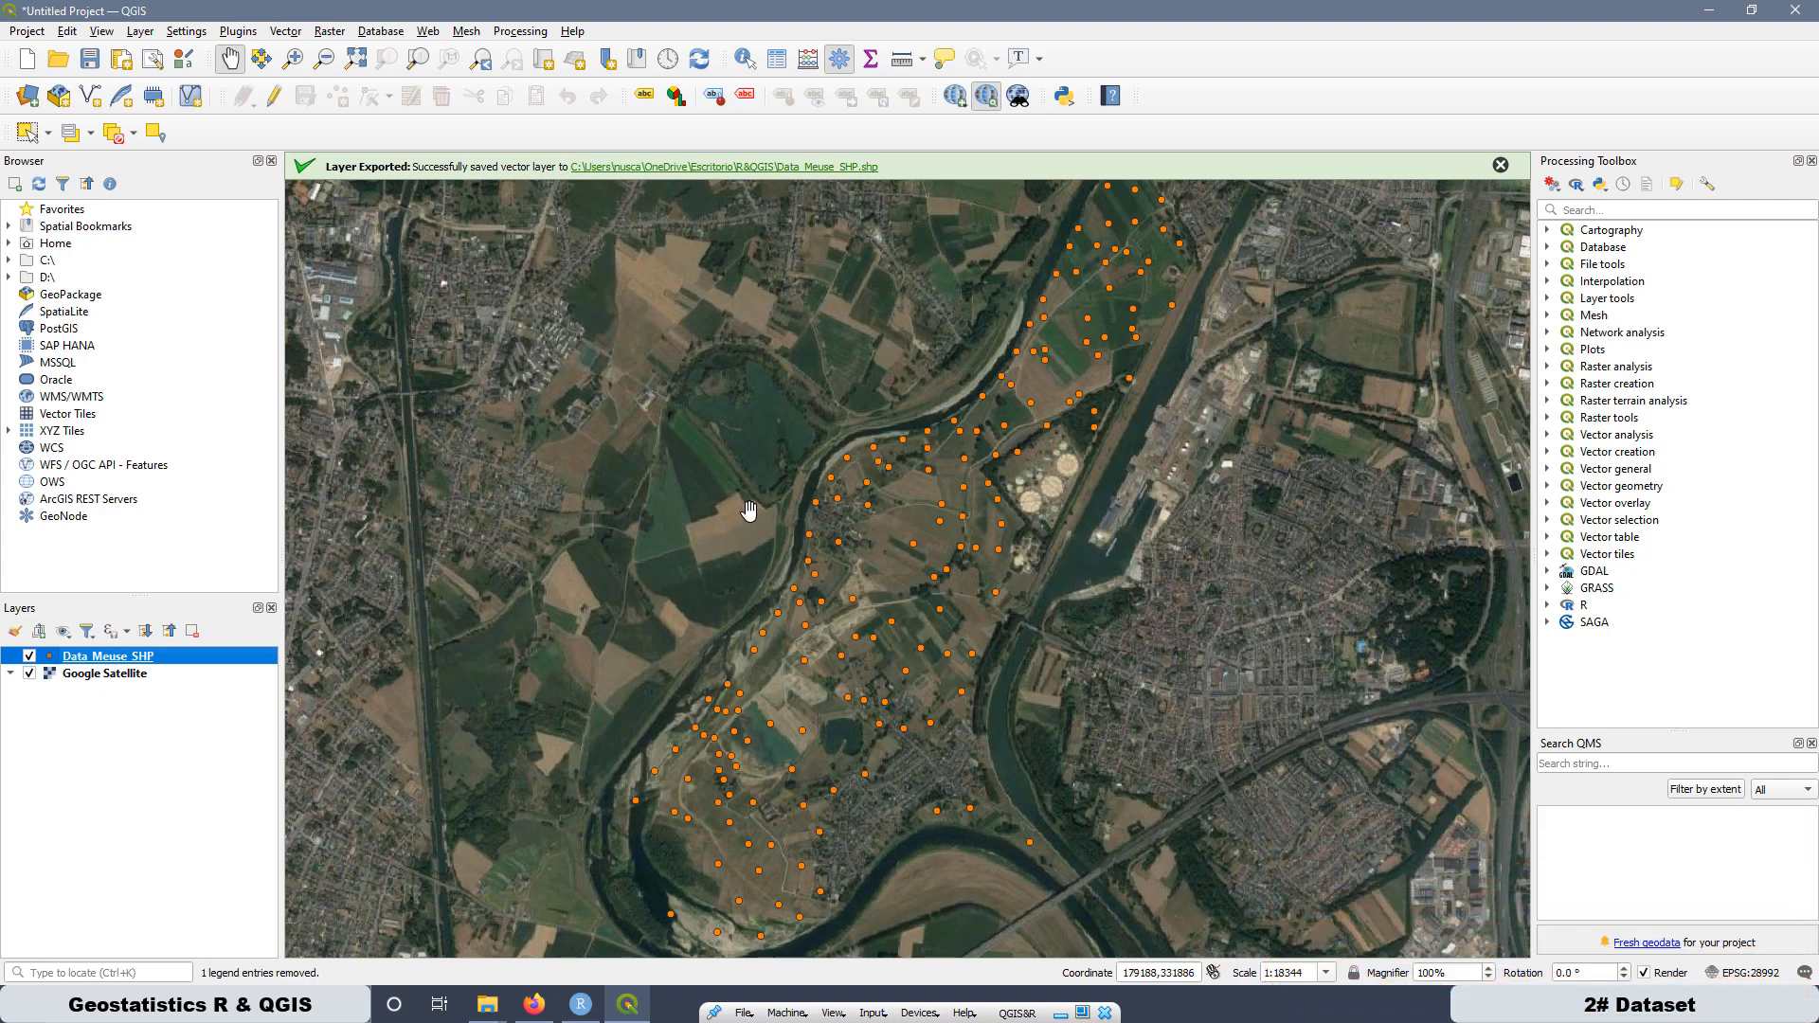
Step: Close QGIS, discarding the current project, and relaunch QGIS3 from the Windows search
{"action": "left_click", "coordinate": [1797, 13]}
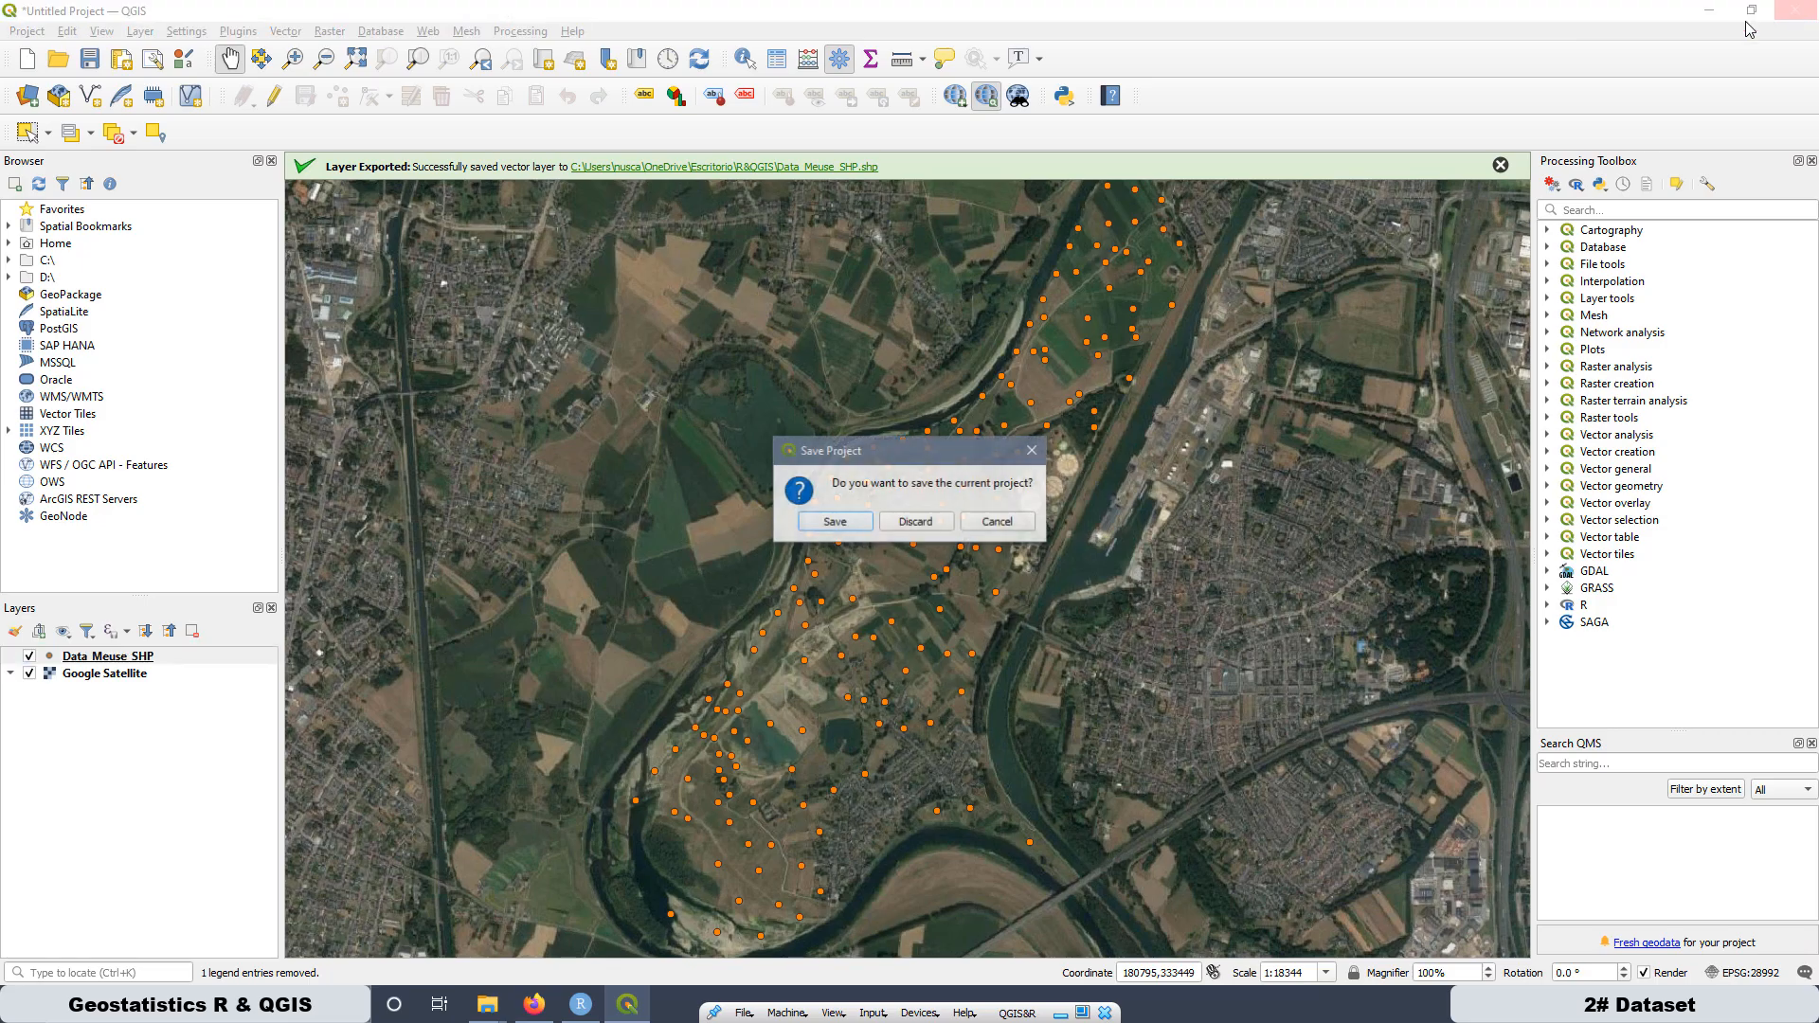
{"action": "left_click", "coordinate": [913, 523]}
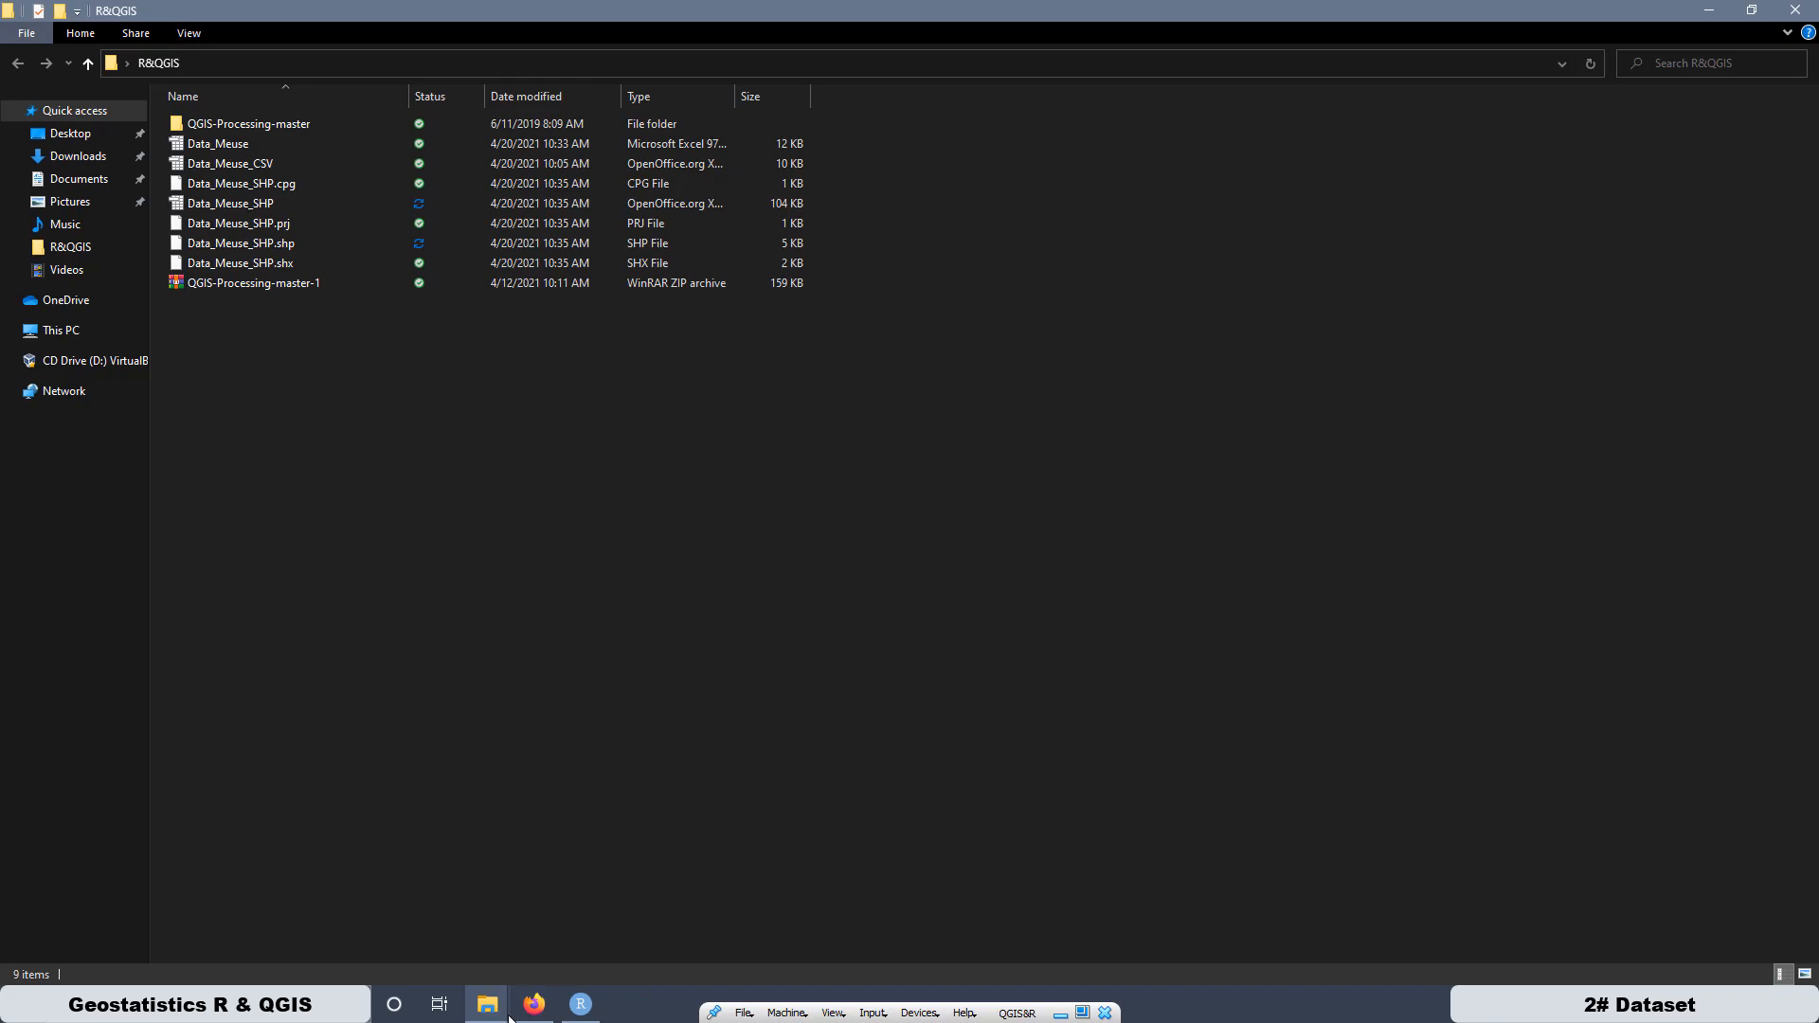
{"action": "left_click", "coordinate": [246, 1005]}
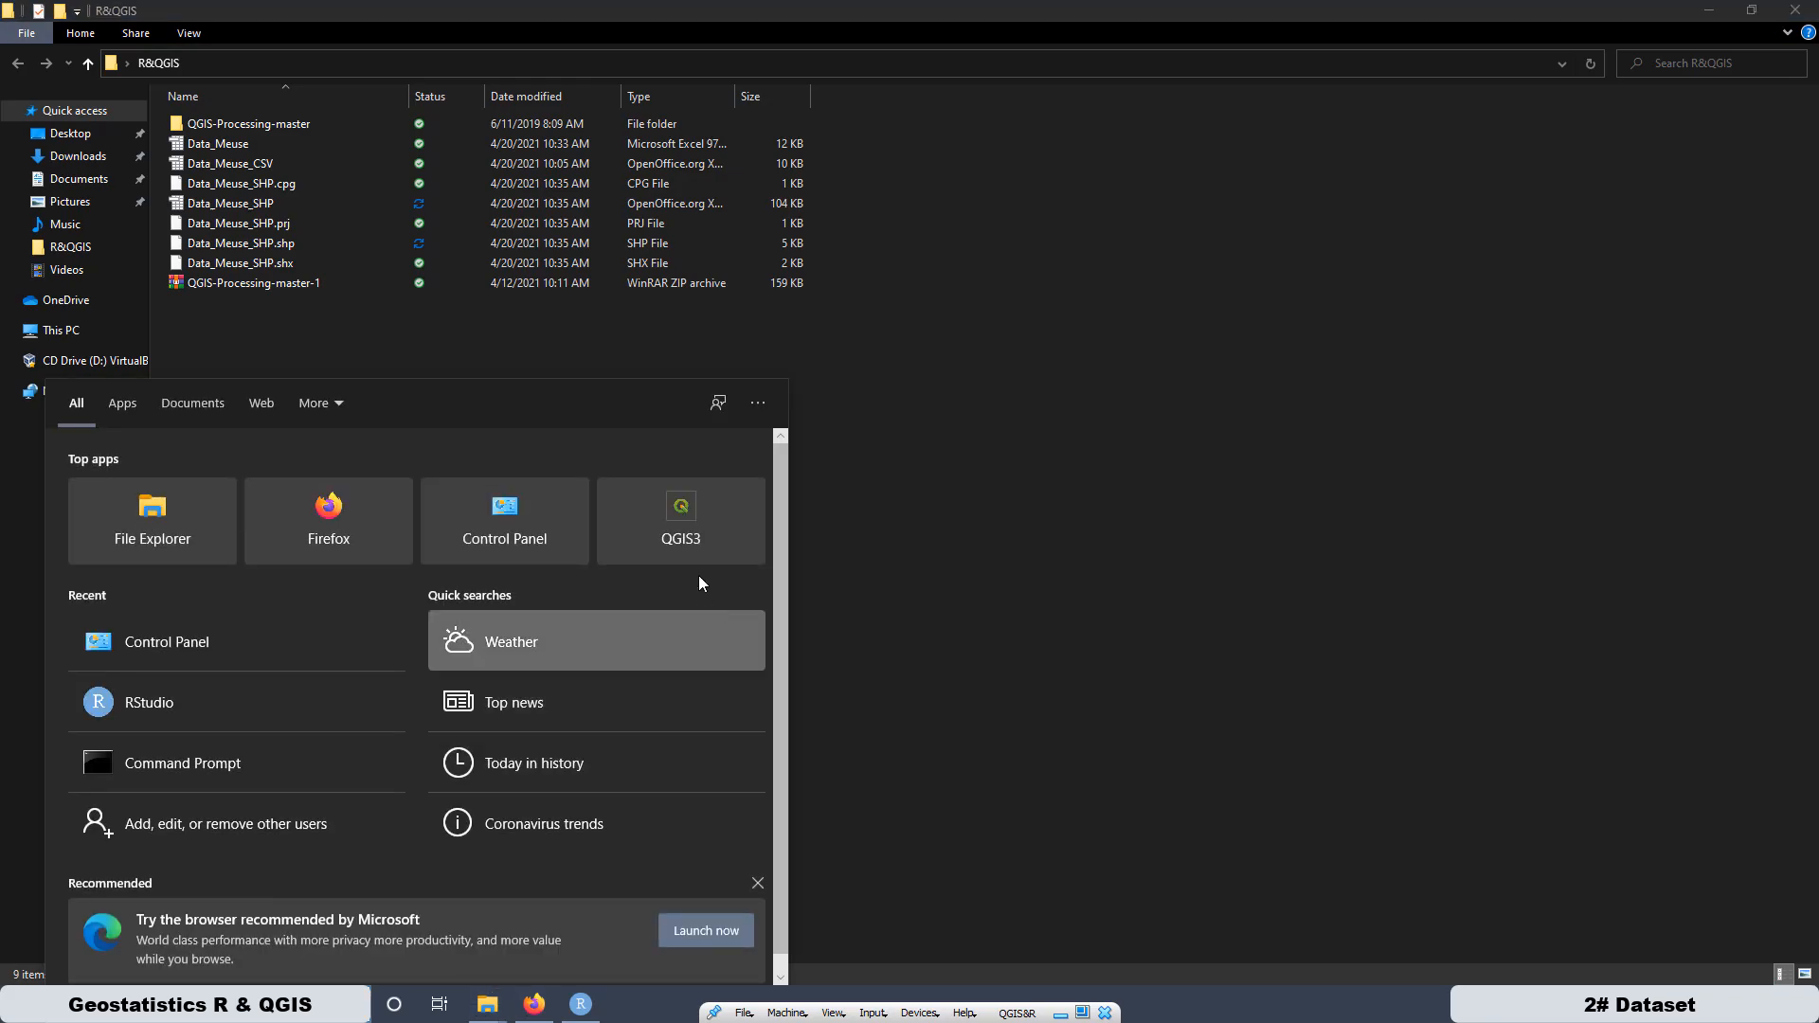
{"action": "left_click", "coordinate": [693, 533]}
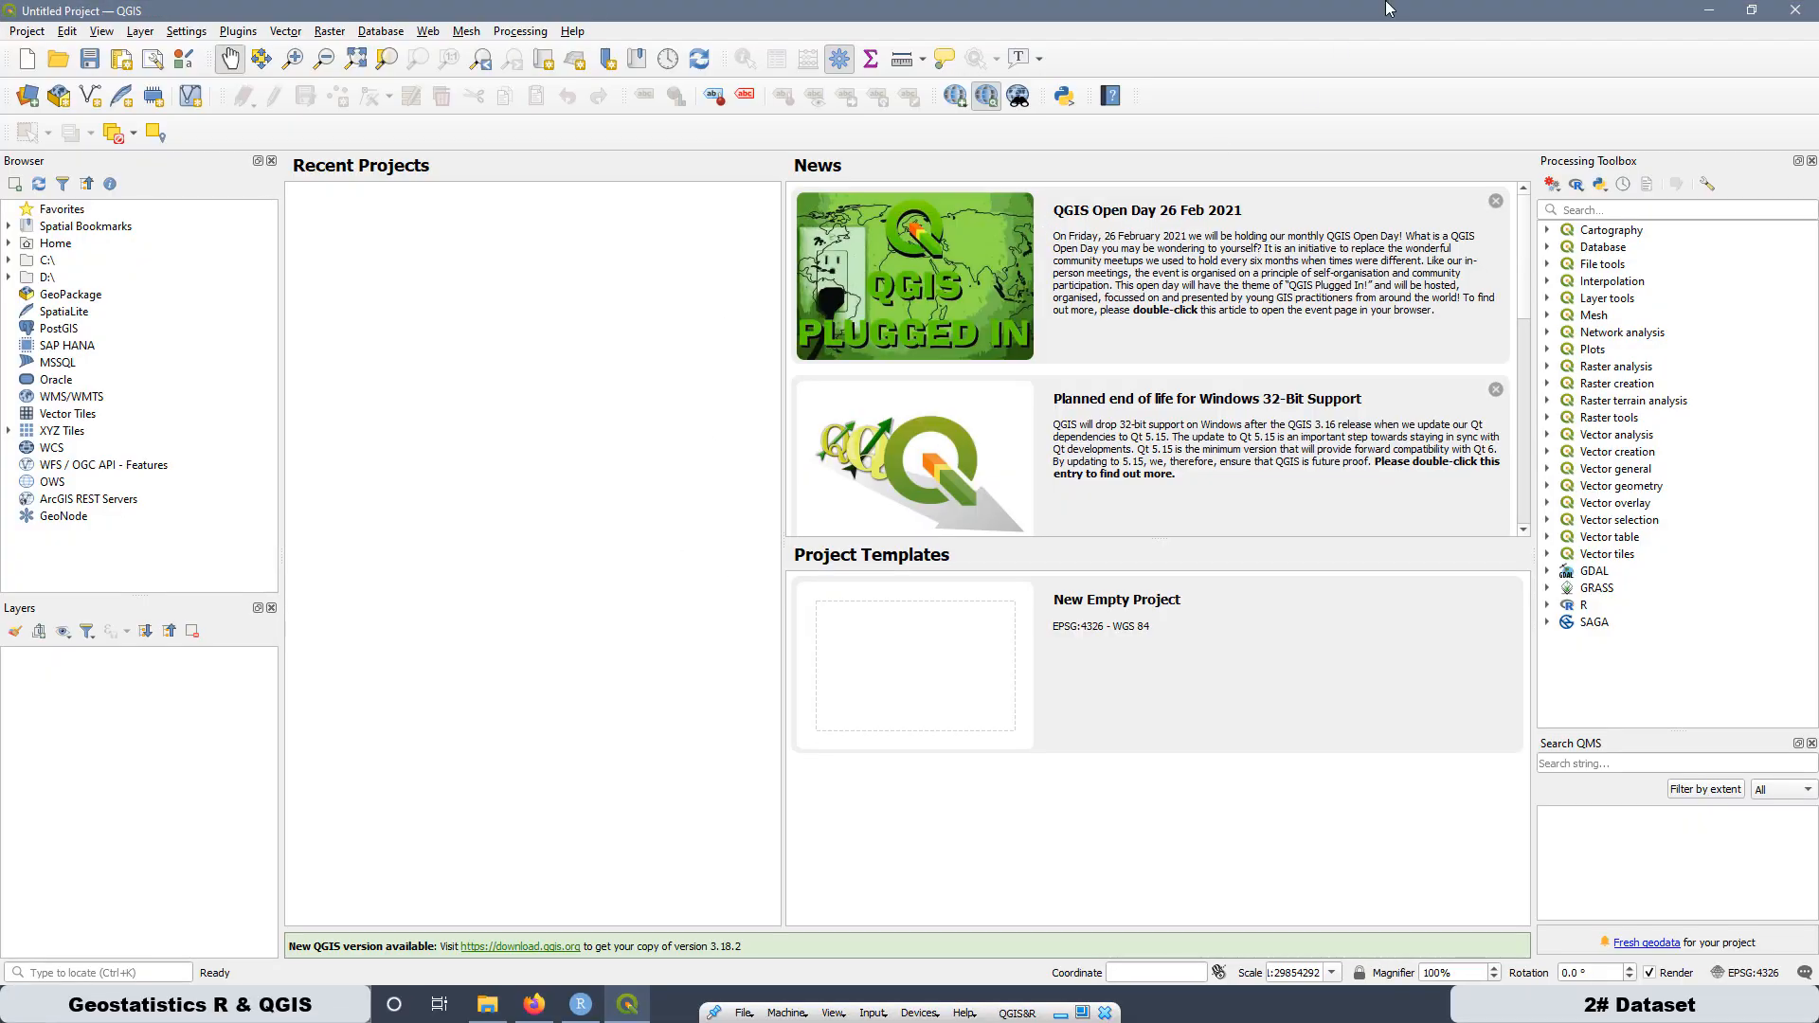
Step: Minimize the QGIS and File Explorer windows and move the groundwater_csv file from the desktop into the R&QGIS folder
{"action": "left_click", "coordinate": [1710, 10]}
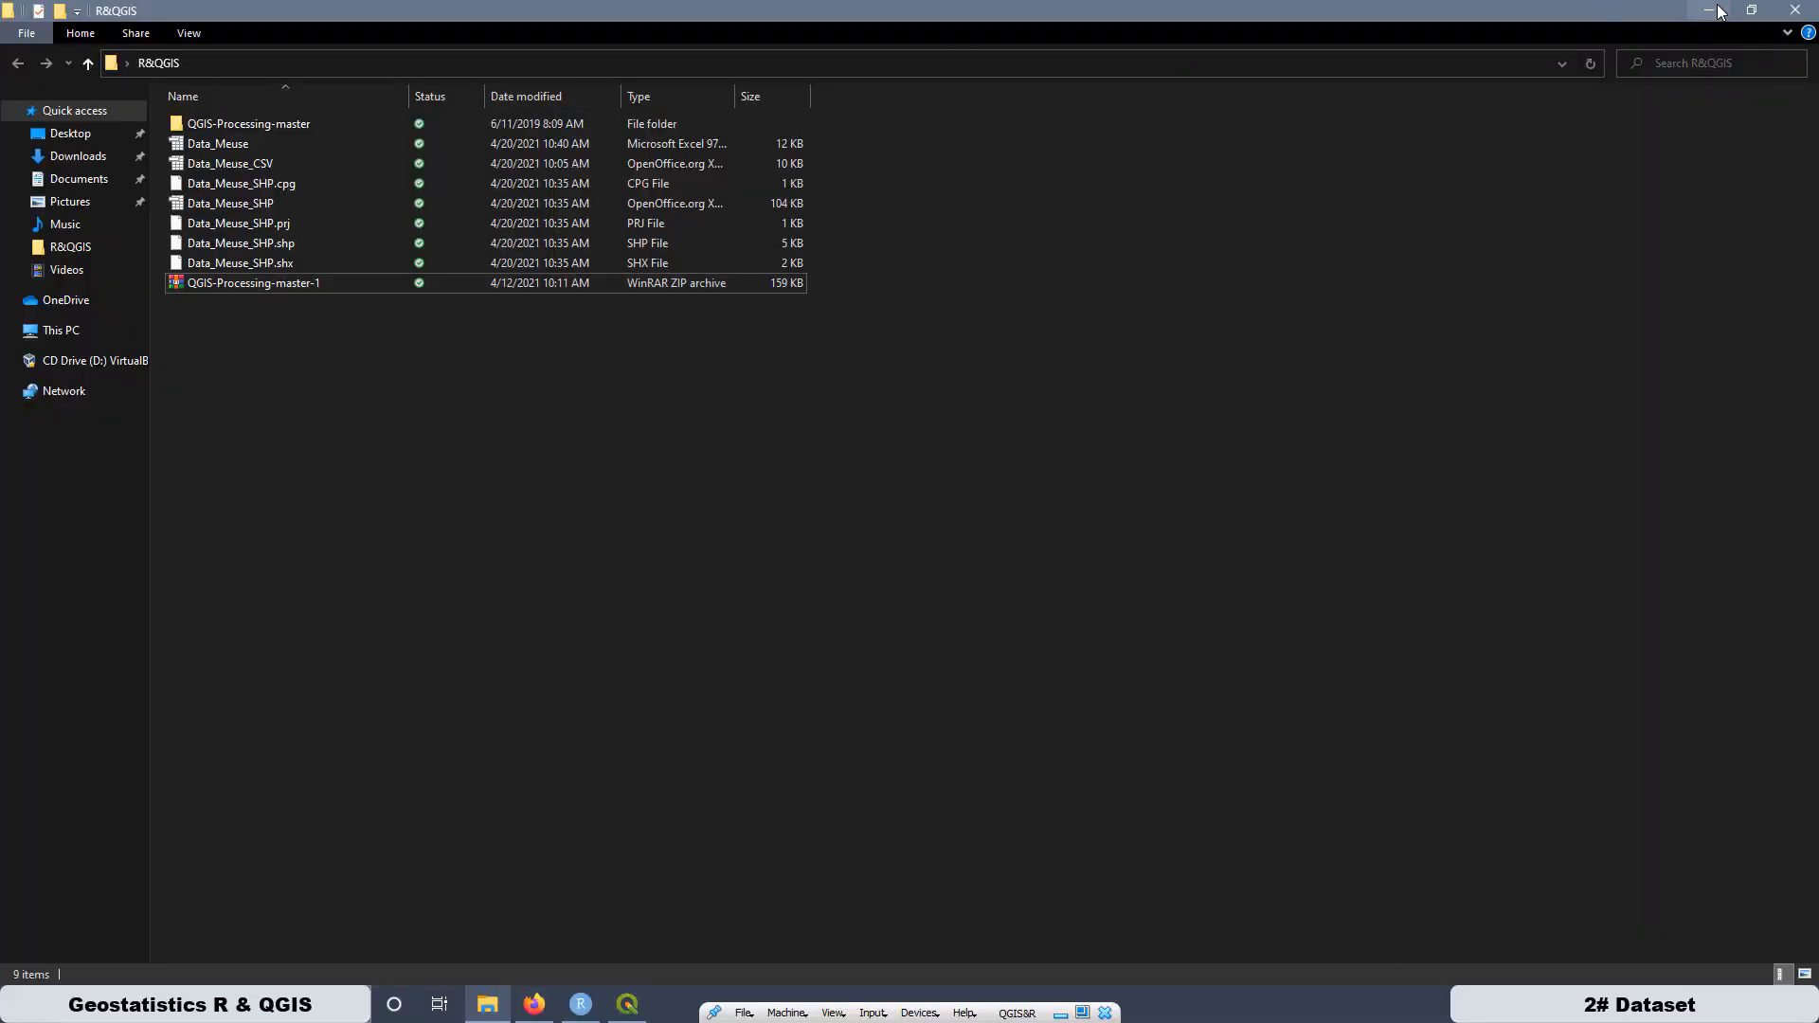
{"action": "left_click", "coordinate": [1710, 10]}
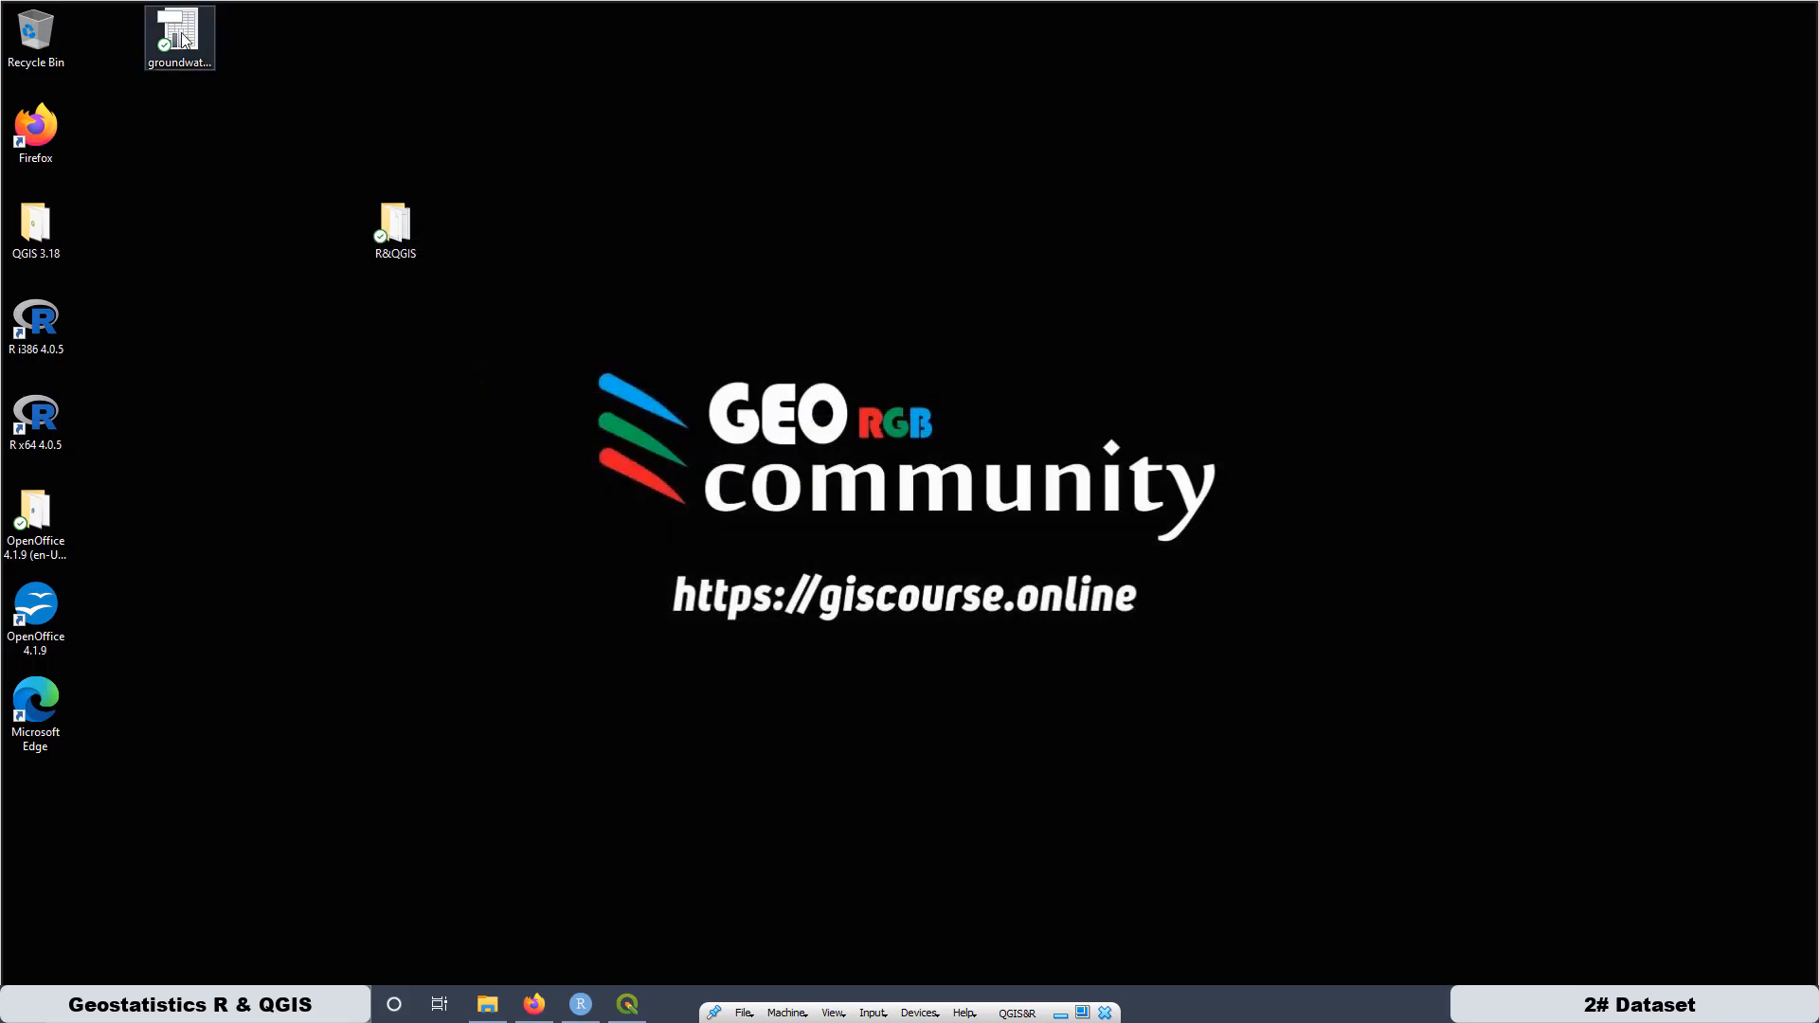
{"action": "left_click_drag", "start_coordinate": [182, 74], "coordinate": [393, 240]}
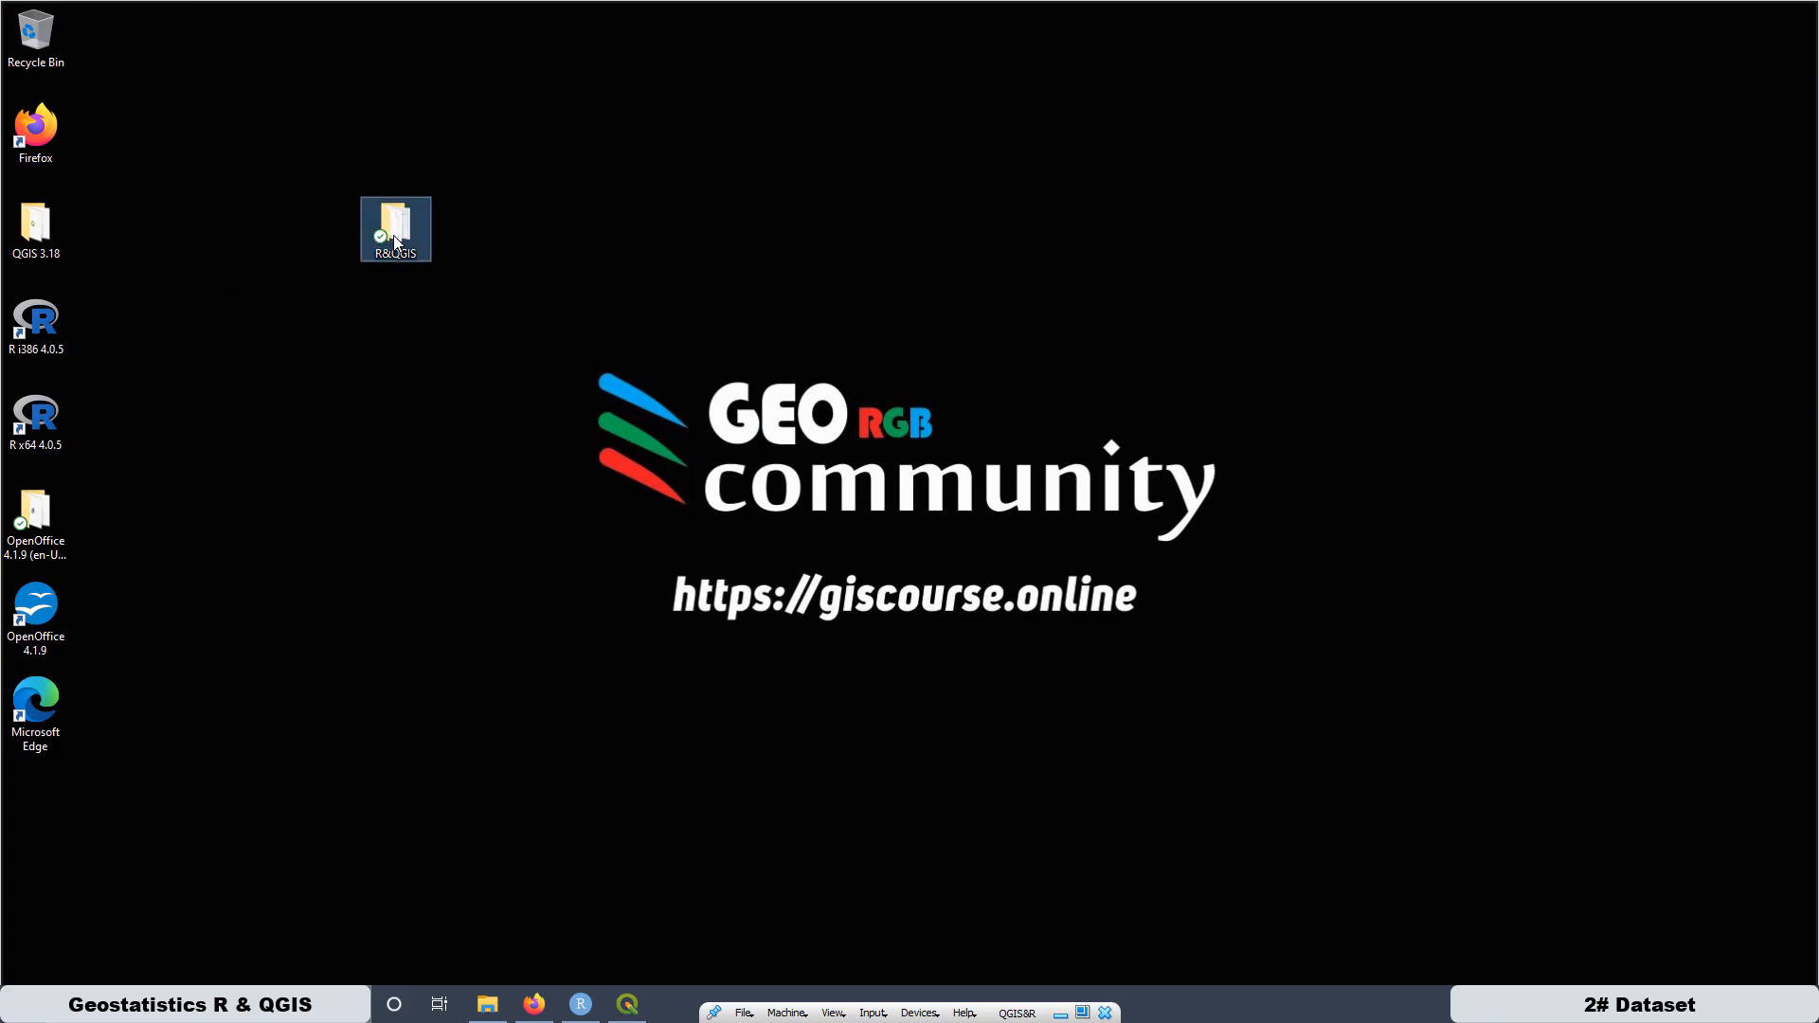
Step: Open groundwater_csv from the R&QGIS desktop folder in OpenOffice Calc, importing it as comma-separated text
{"action": "double_click", "coordinate": [394, 235]}
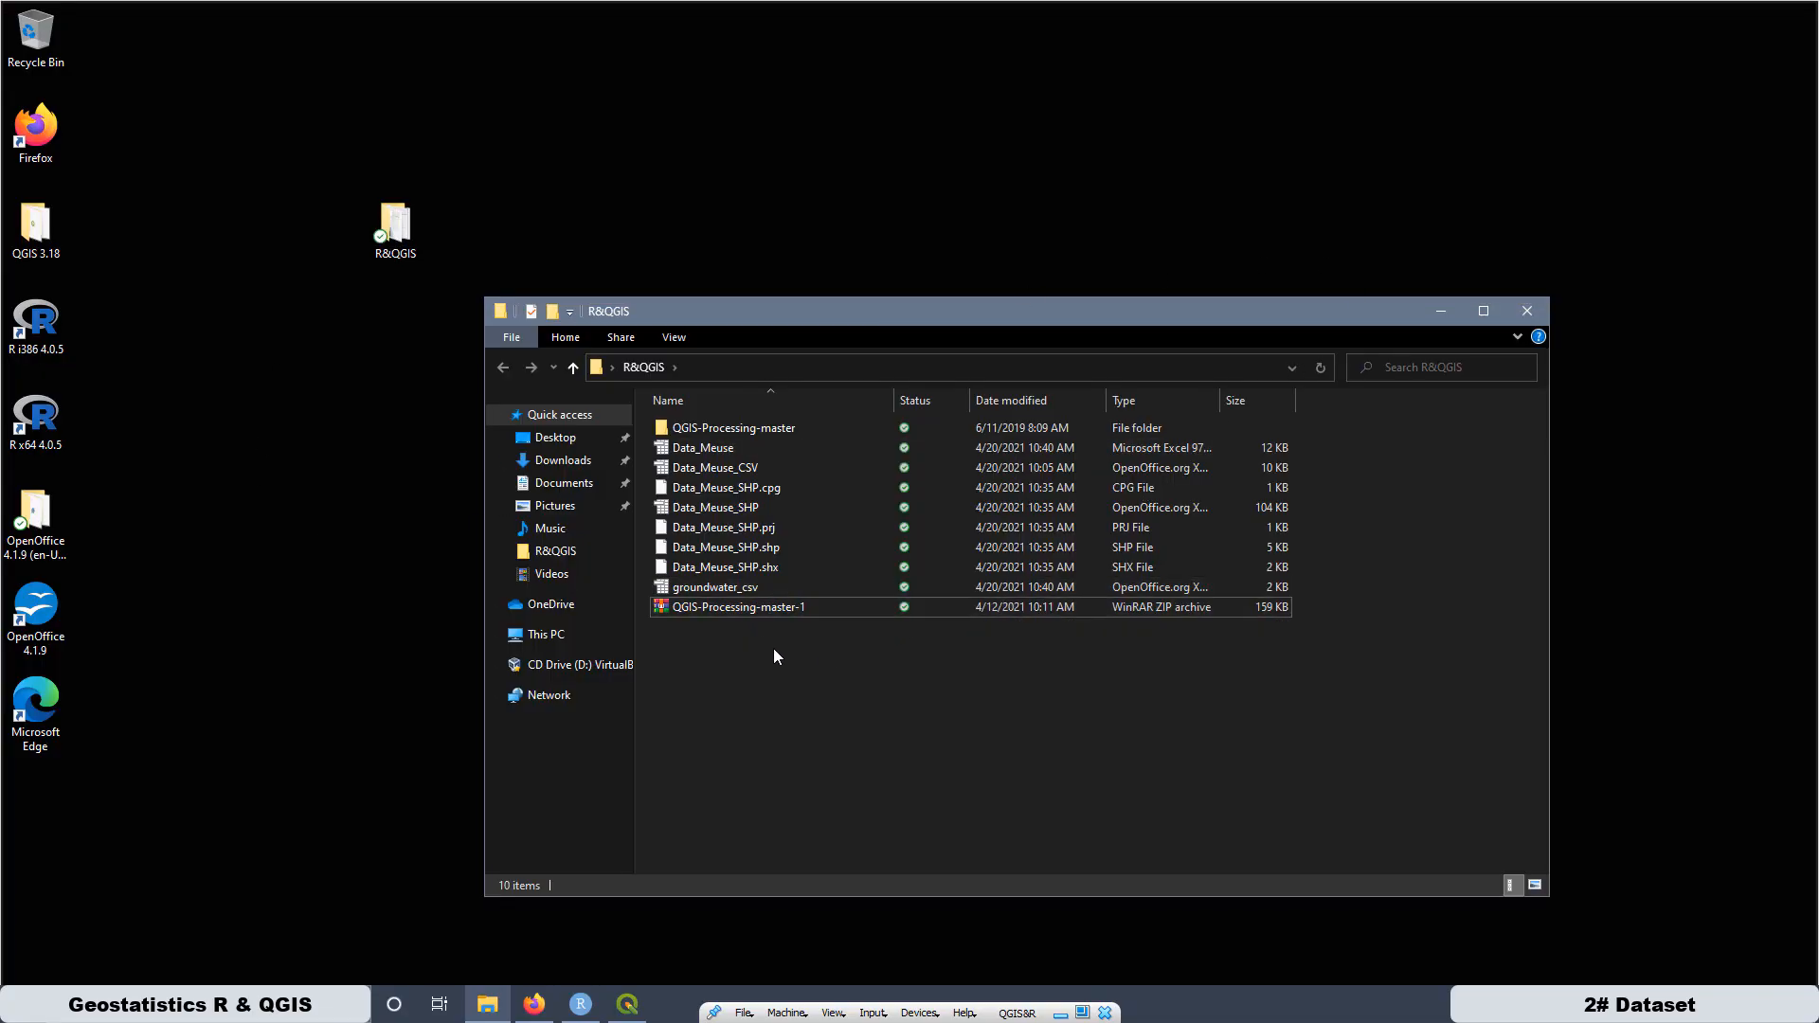
{"action": "left_click", "coordinate": [716, 588]}
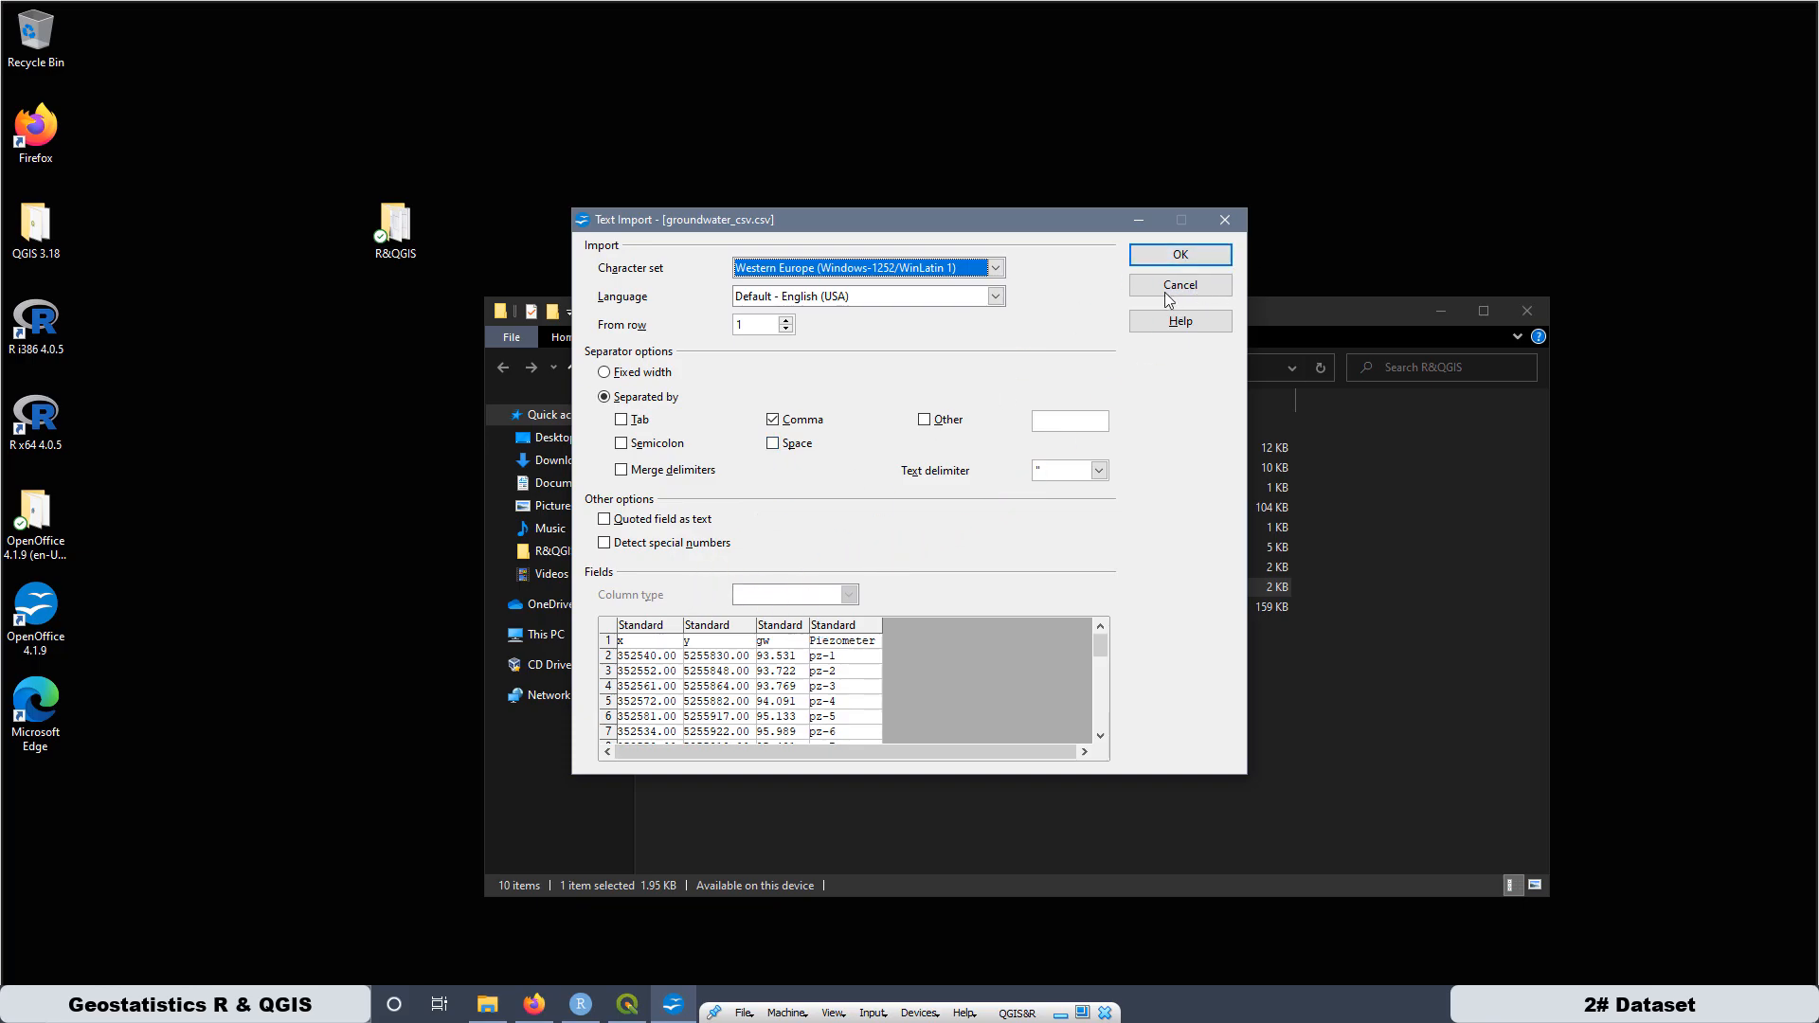
{"action": "left_click_drag", "start_coordinate": [1052, 220], "coordinate": [1285, 628]}
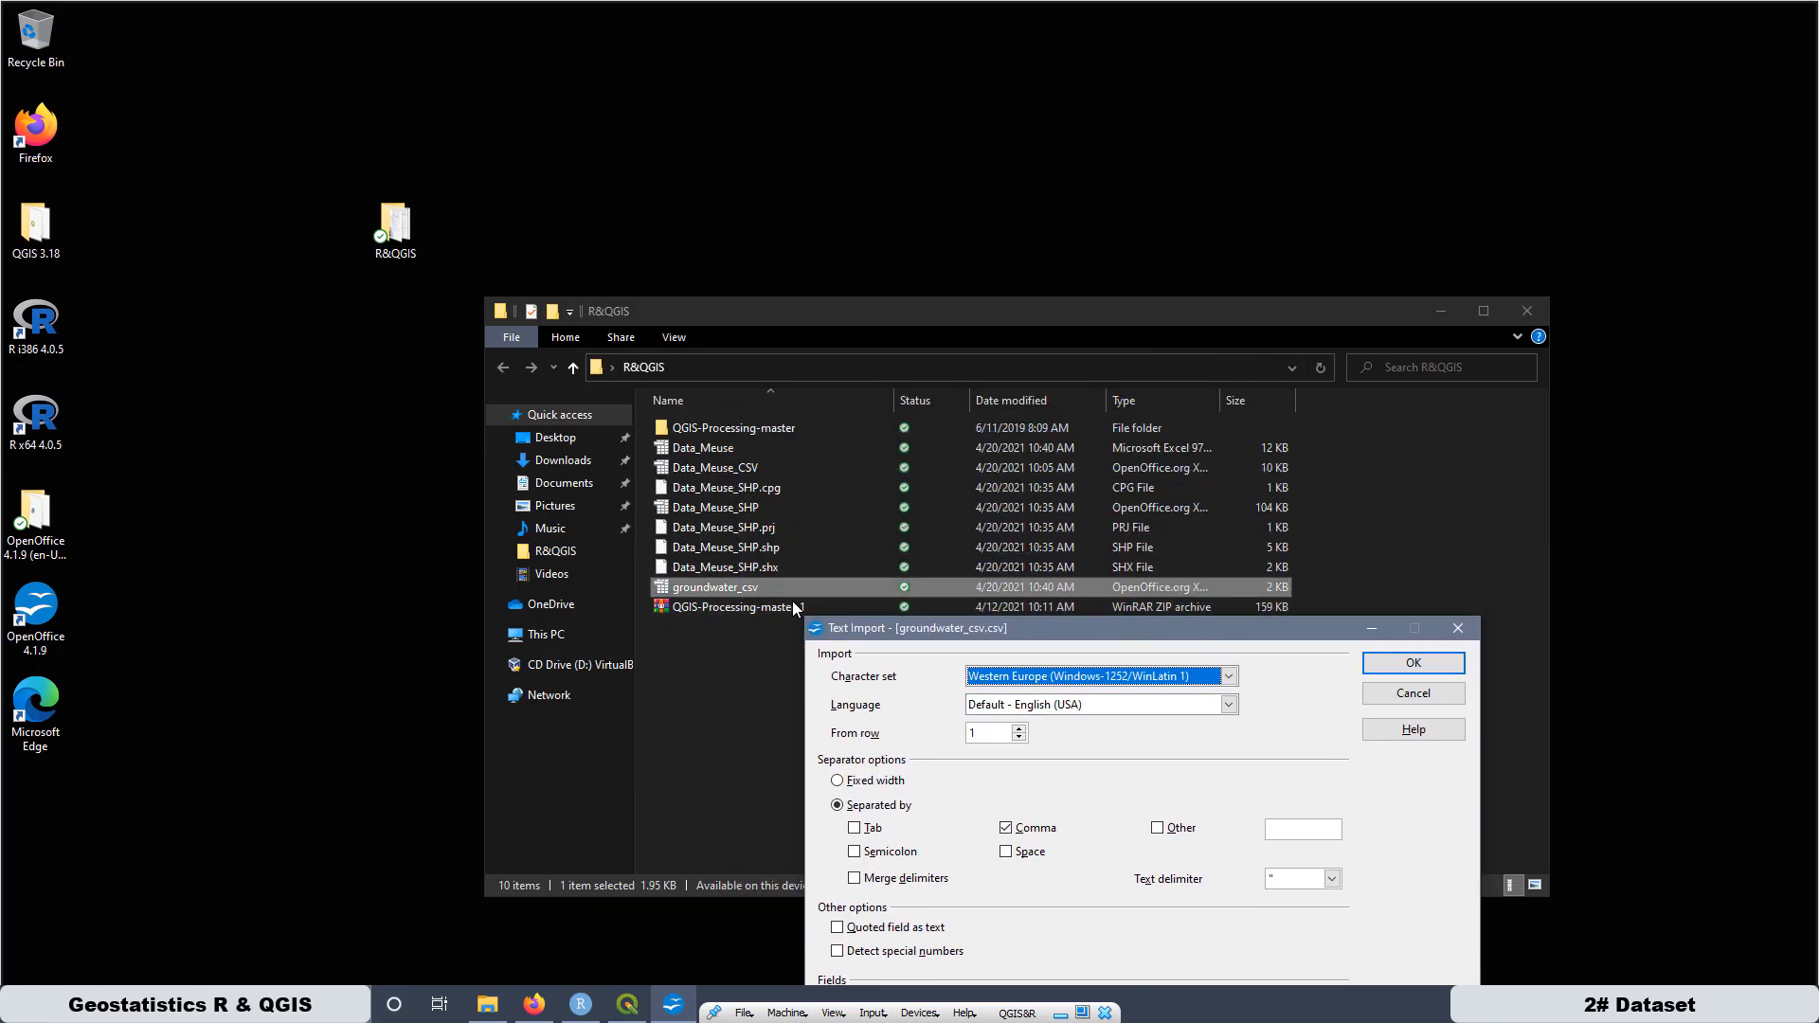
{"action": "left_click_drag", "start_coordinate": [1086, 624], "coordinate": [783, 254]}
{"action": "left_click", "coordinate": [1120, 293]}
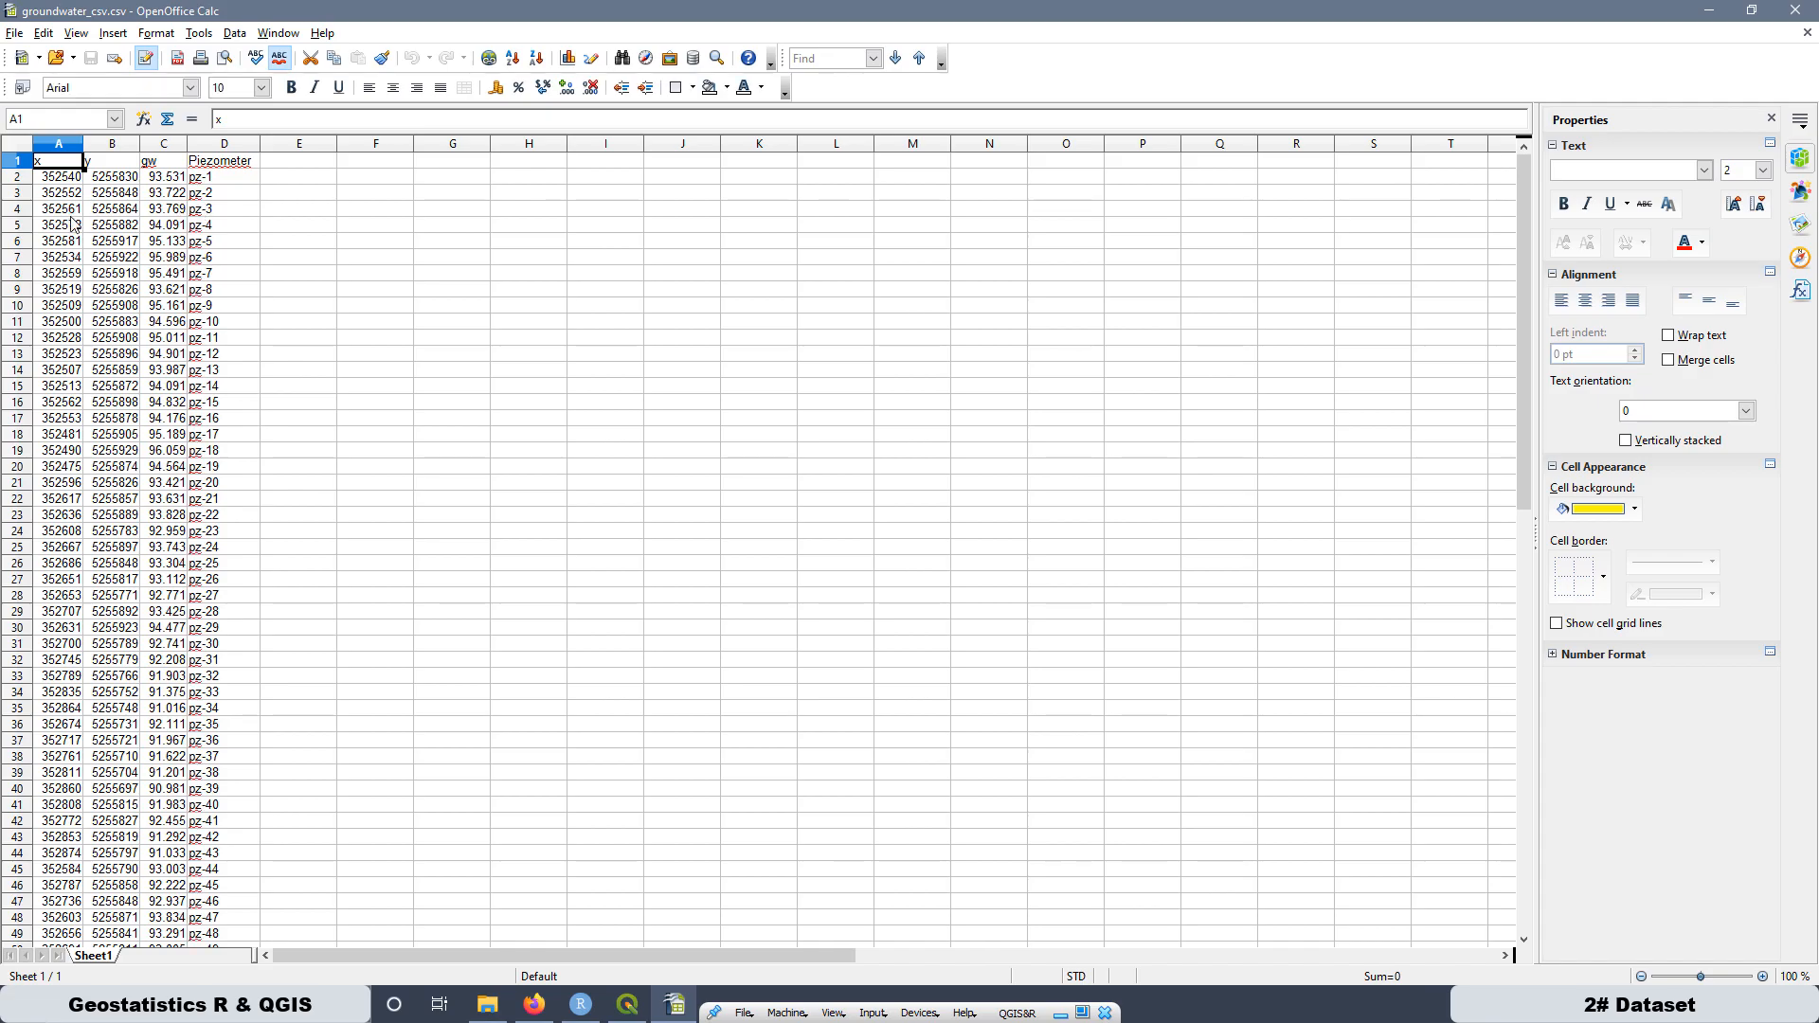
Step: Examine the x, gw and Piezometer columns of the groundwater sheet down to the last record, and close the spreadsheet
{"action": "left_click", "coordinate": [57, 144]}
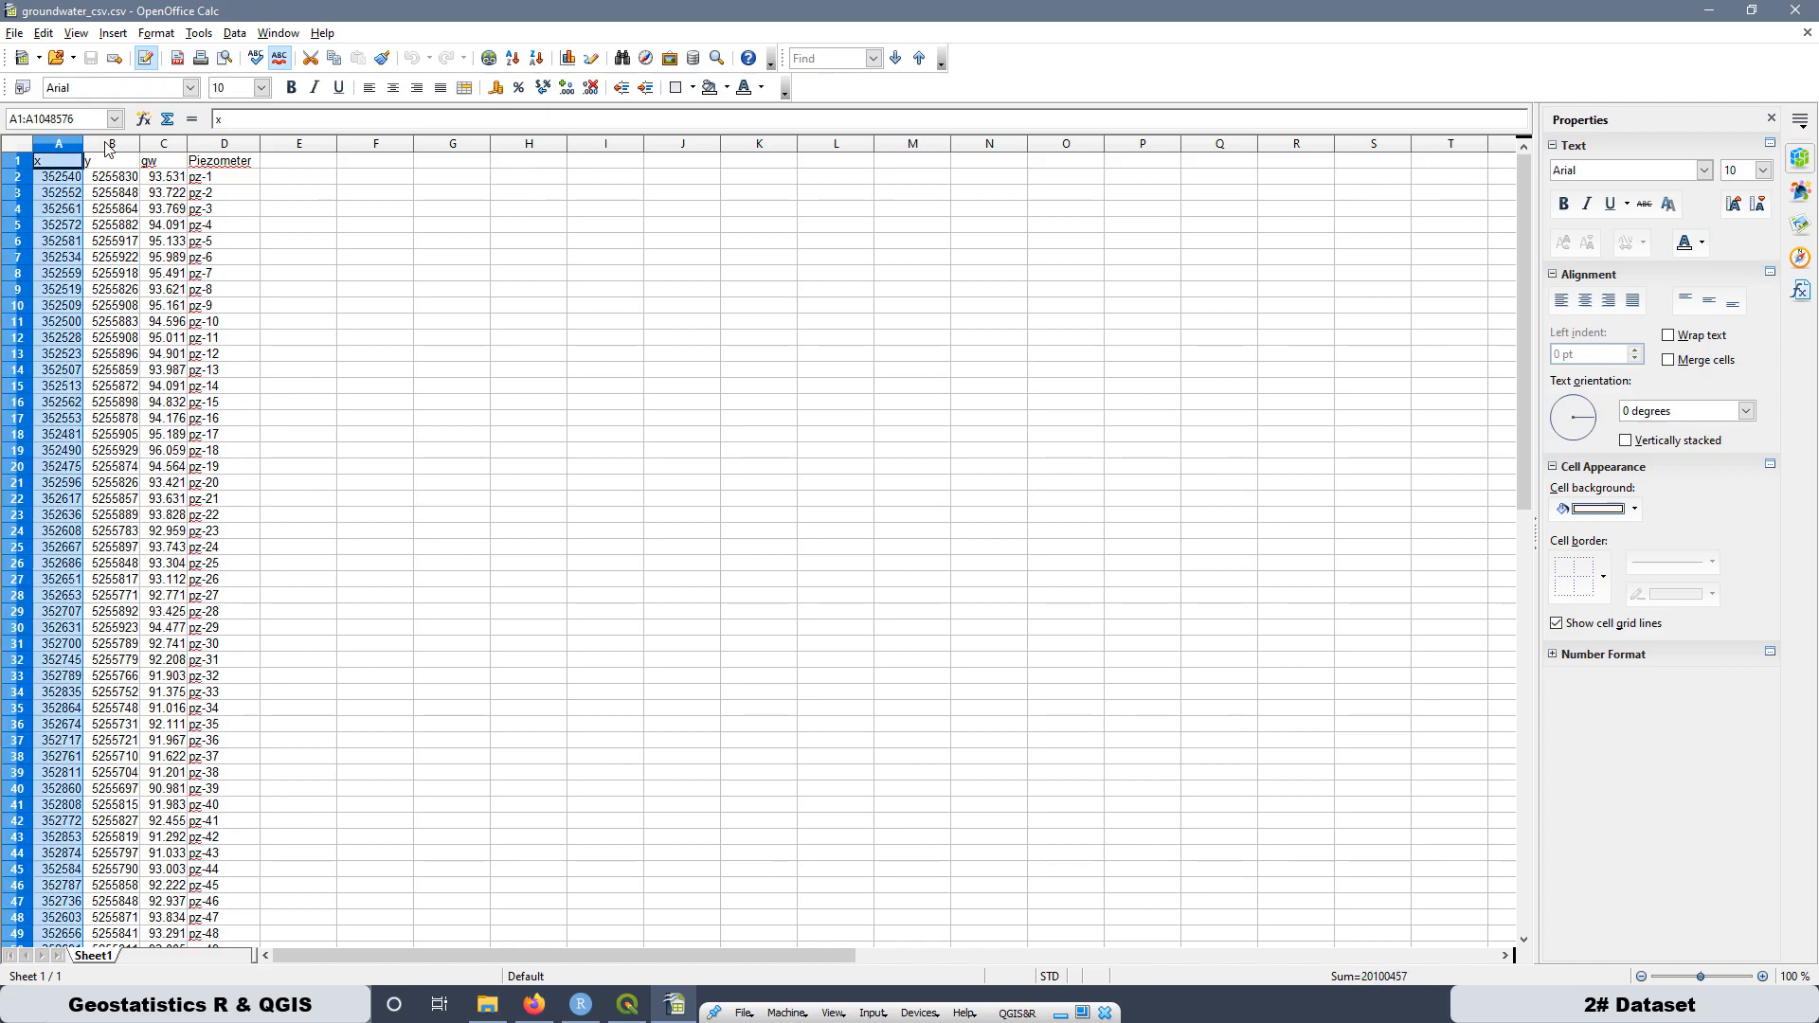
{"action": "left_click", "coordinate": [314, 294]}
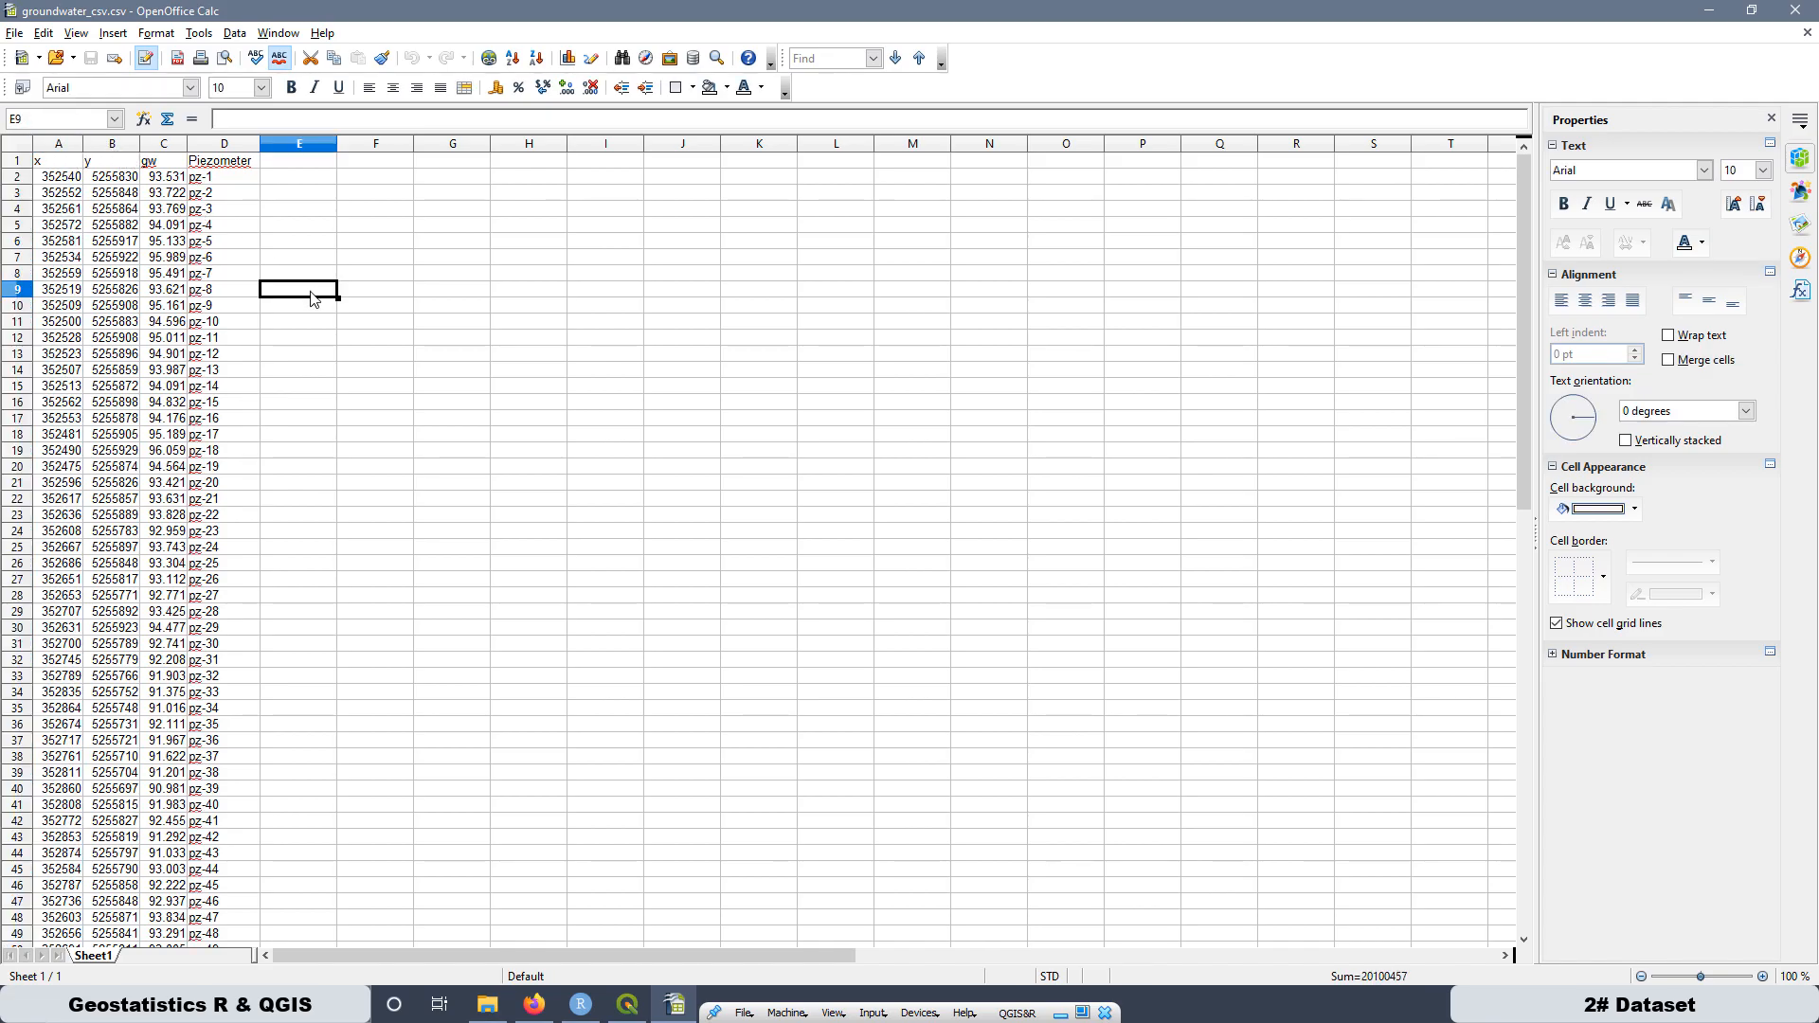
{"action": "left_click", "coordinate": [165, 147]}
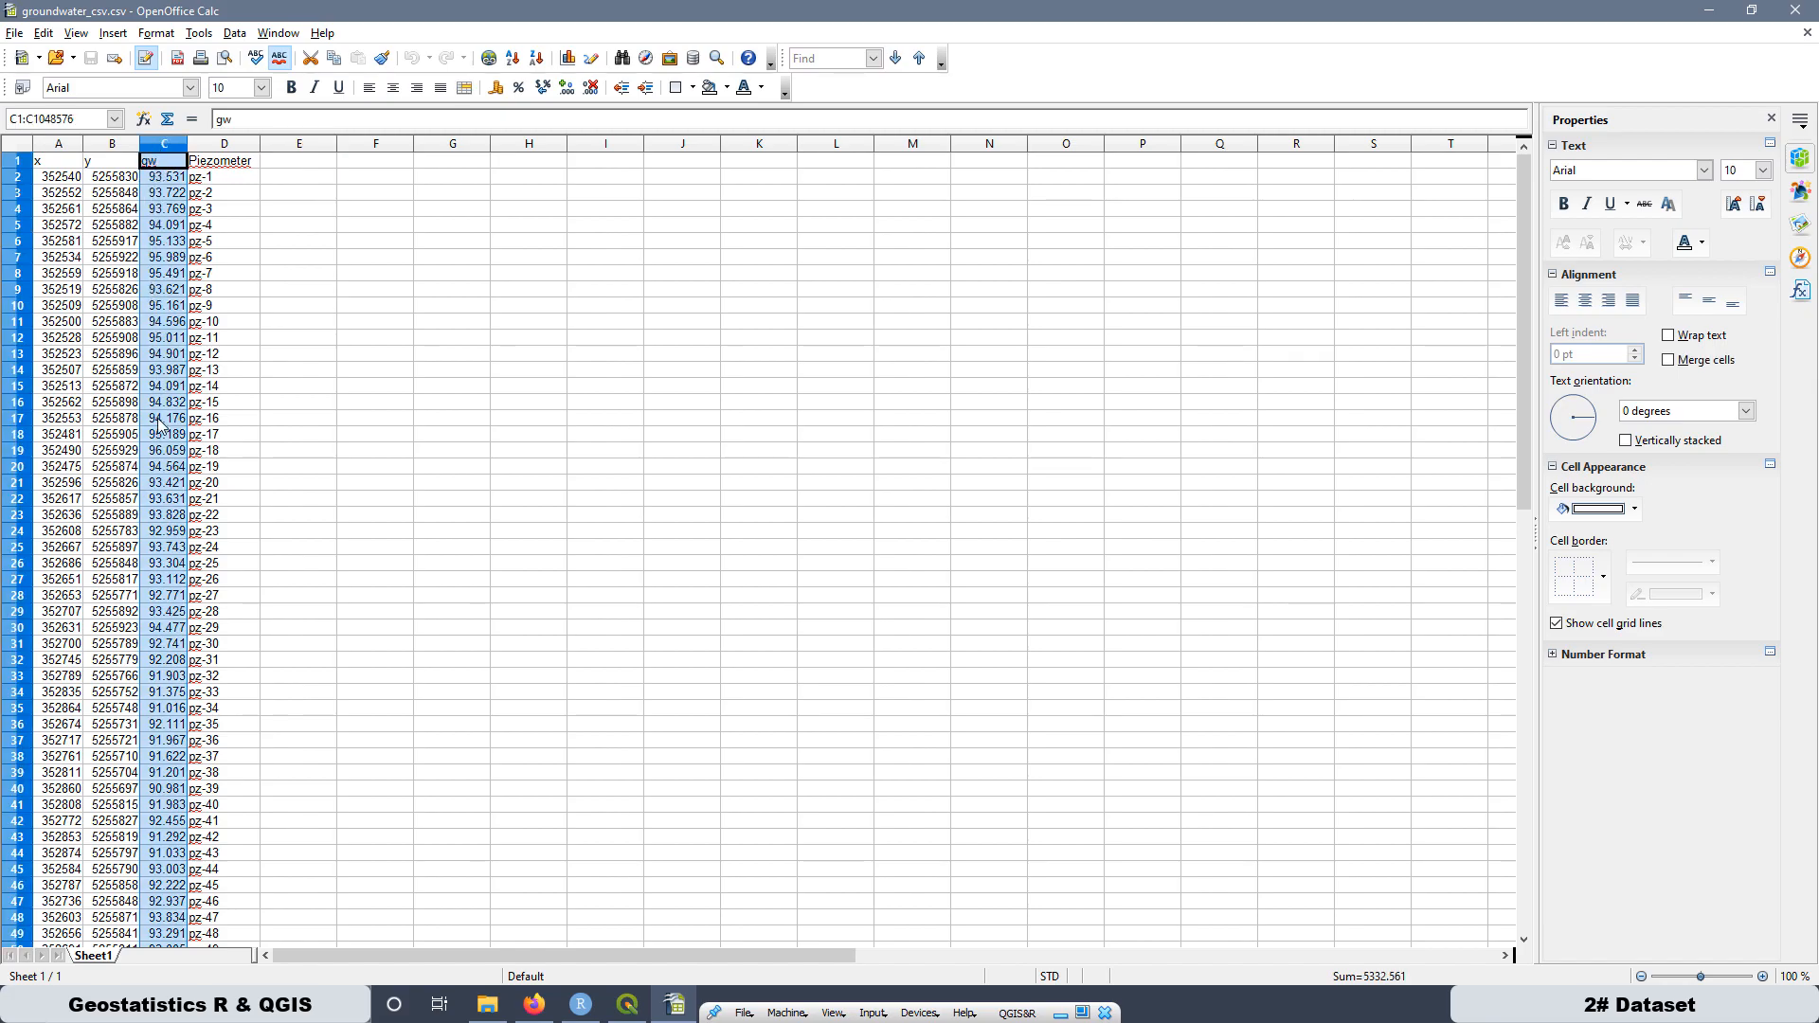
{"action": "left_click", "coordinate": [226, 147]}
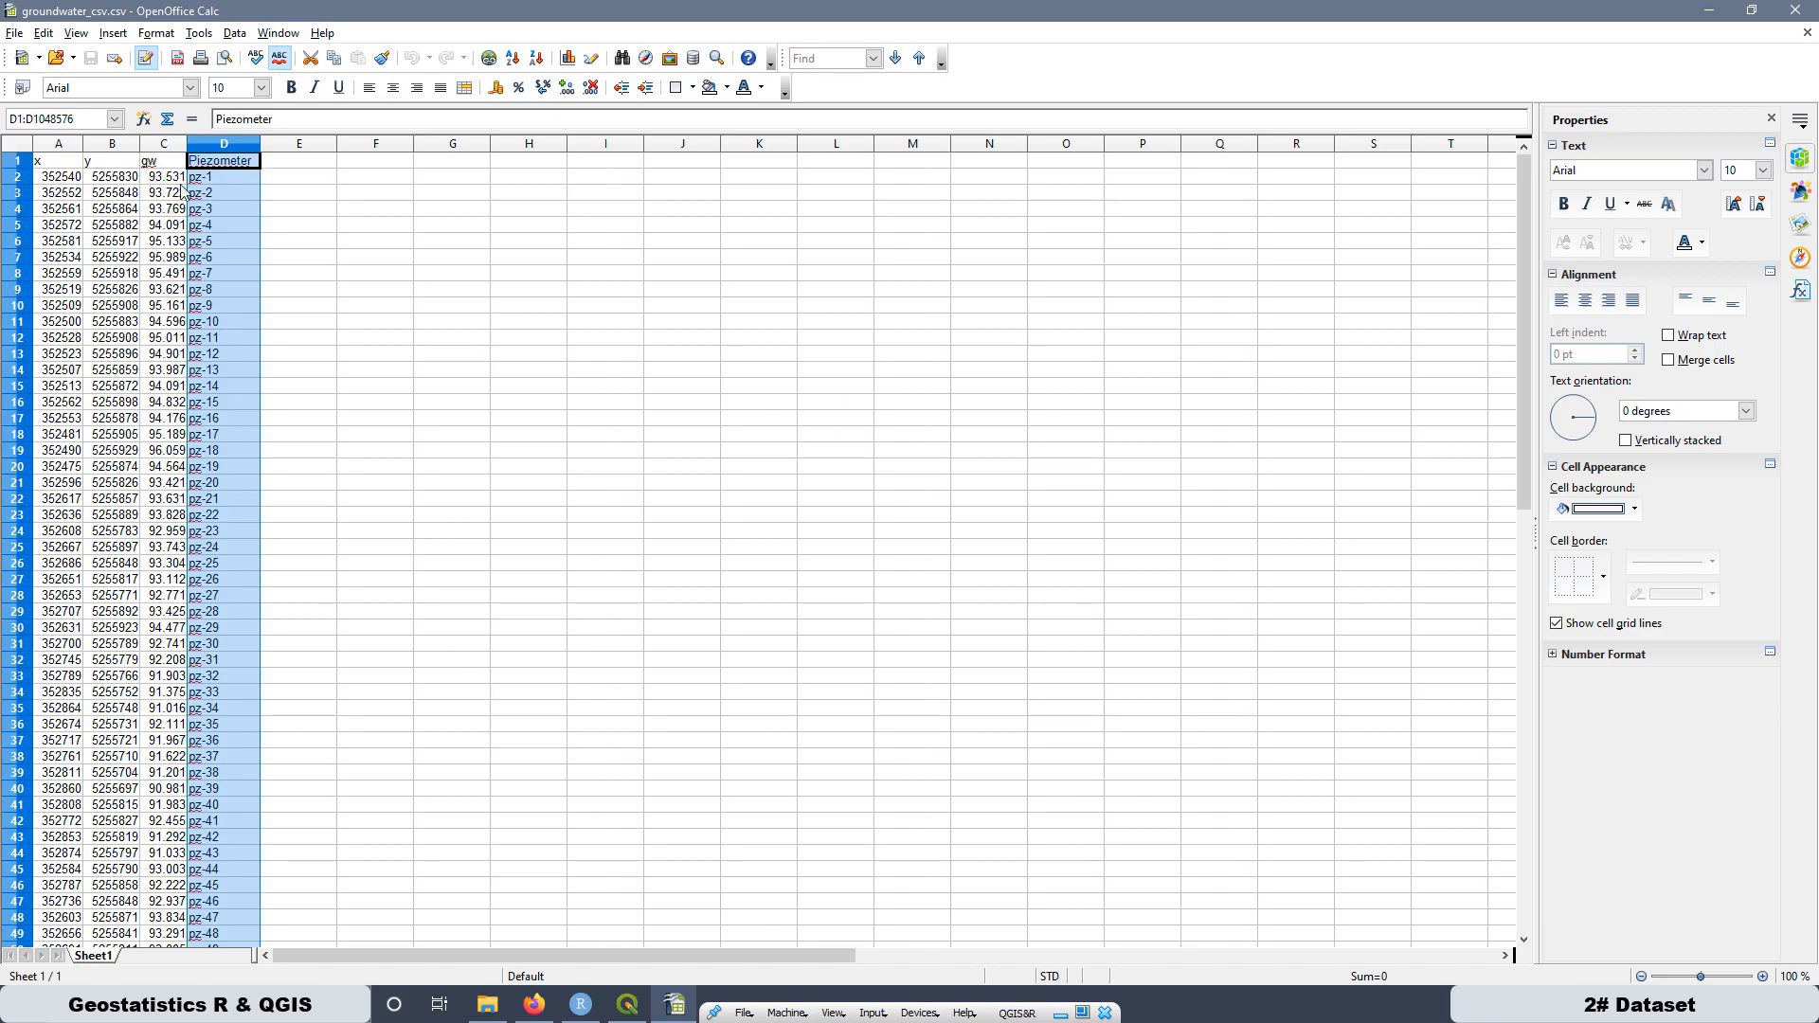
{"action": "scroll", "coordinate": [266, 284], "scroll_direction": "down", "scroll_amount": 9}
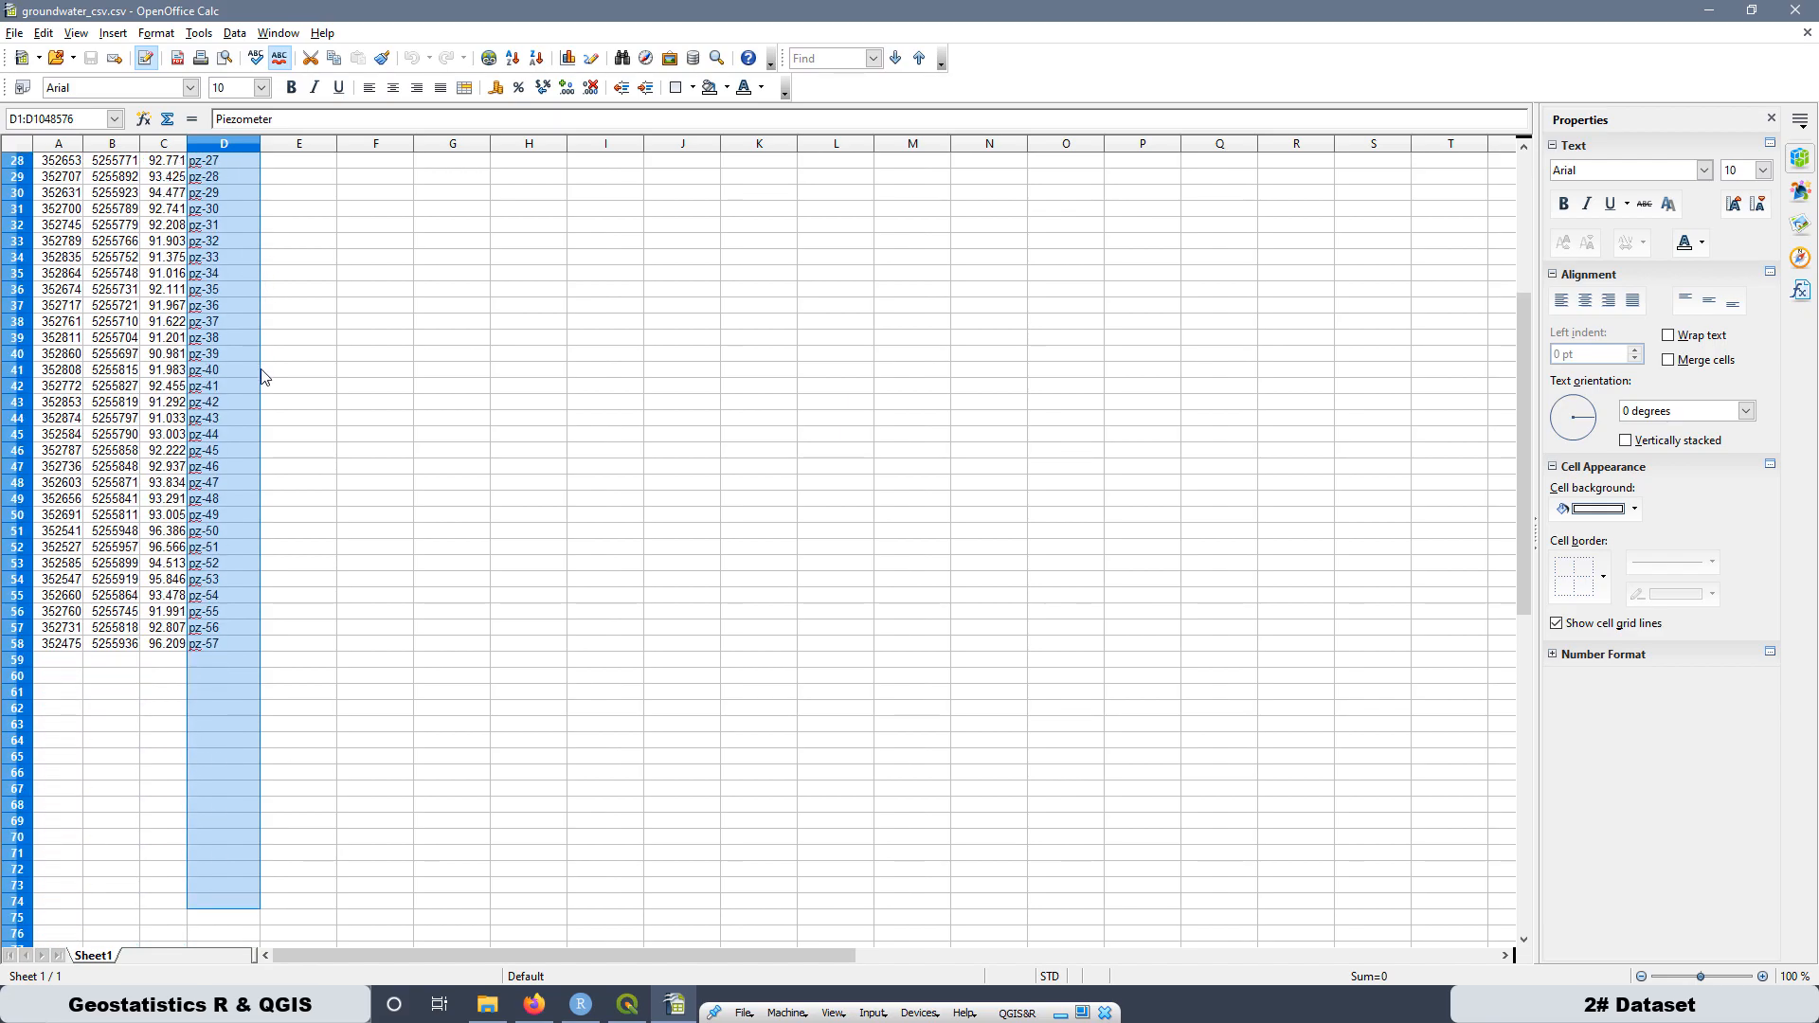
{"action": "left_click", "coordinate": [214, 654]}
{"action": "left_click", "coordinate": [219, 646]}
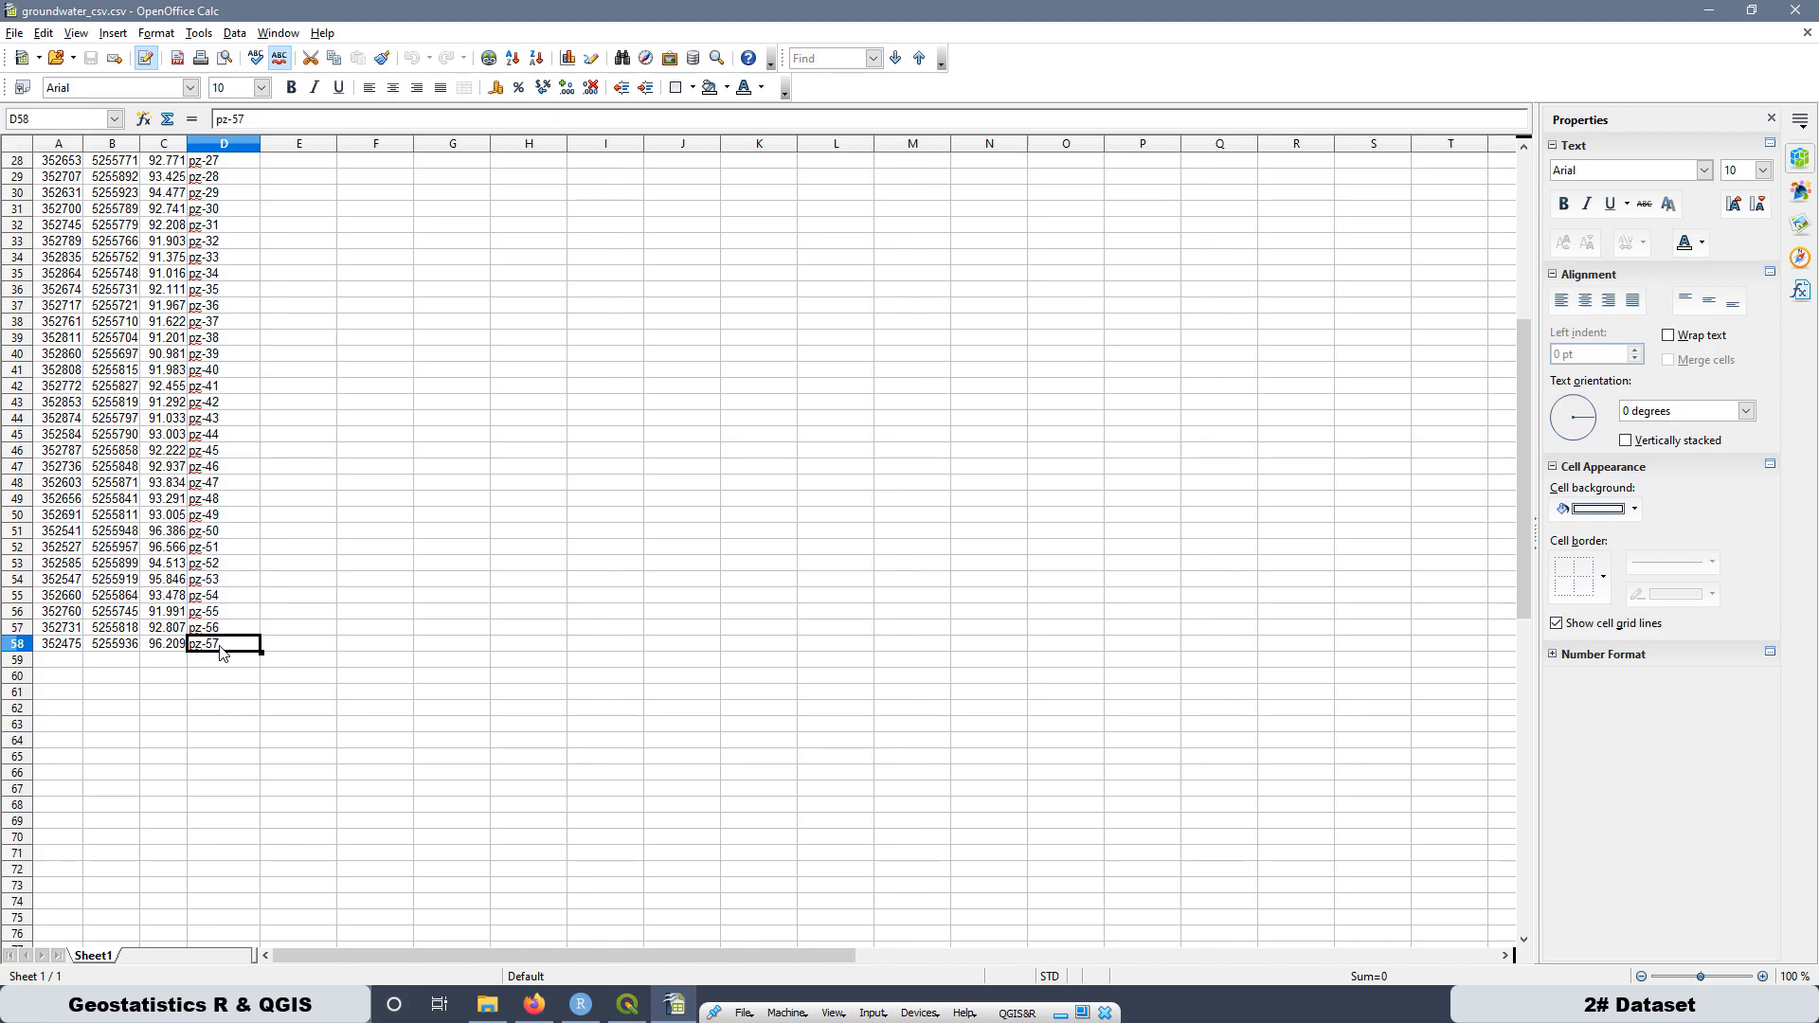
{"action": "left_click", "coordinate": [1795, 9]}
Step: Switch to QGIS and choose groundwater_csv from the R&QGIS folder as the delimited text source
{"action": "left_click", "coordinate": [627, 1004]}
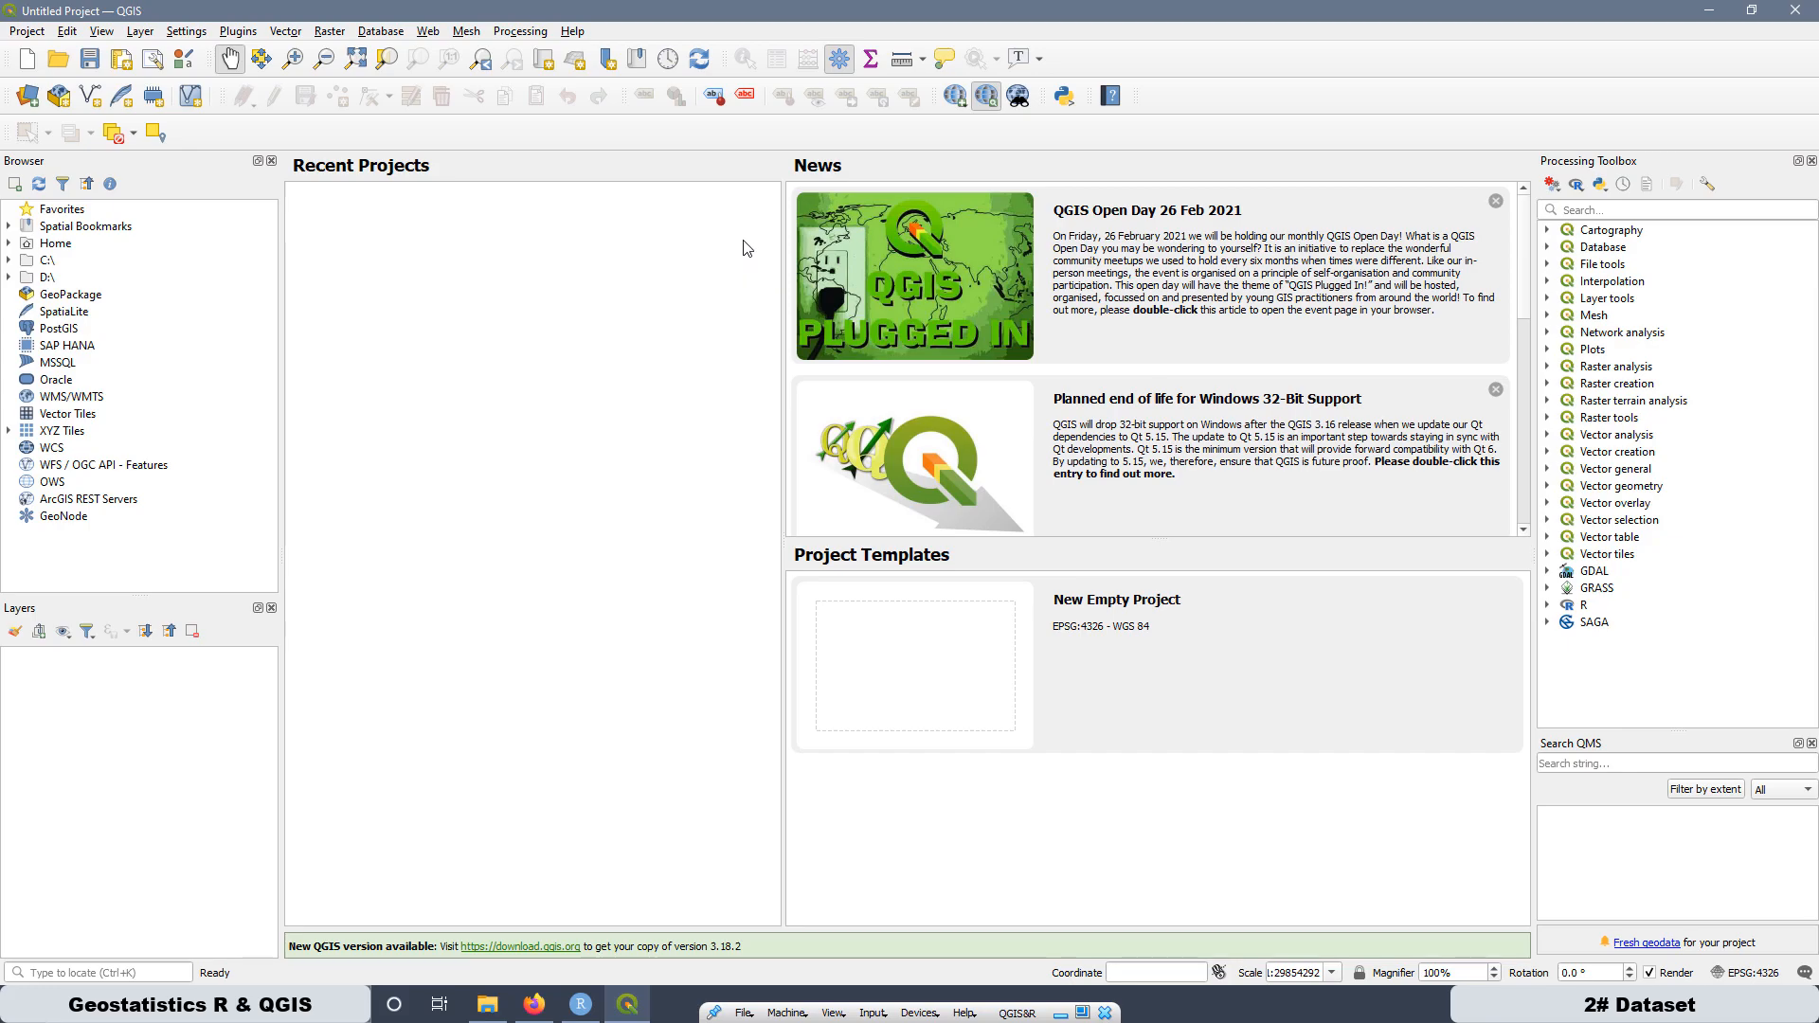
{"action": "left_click", "coordinate": [28, 99]}
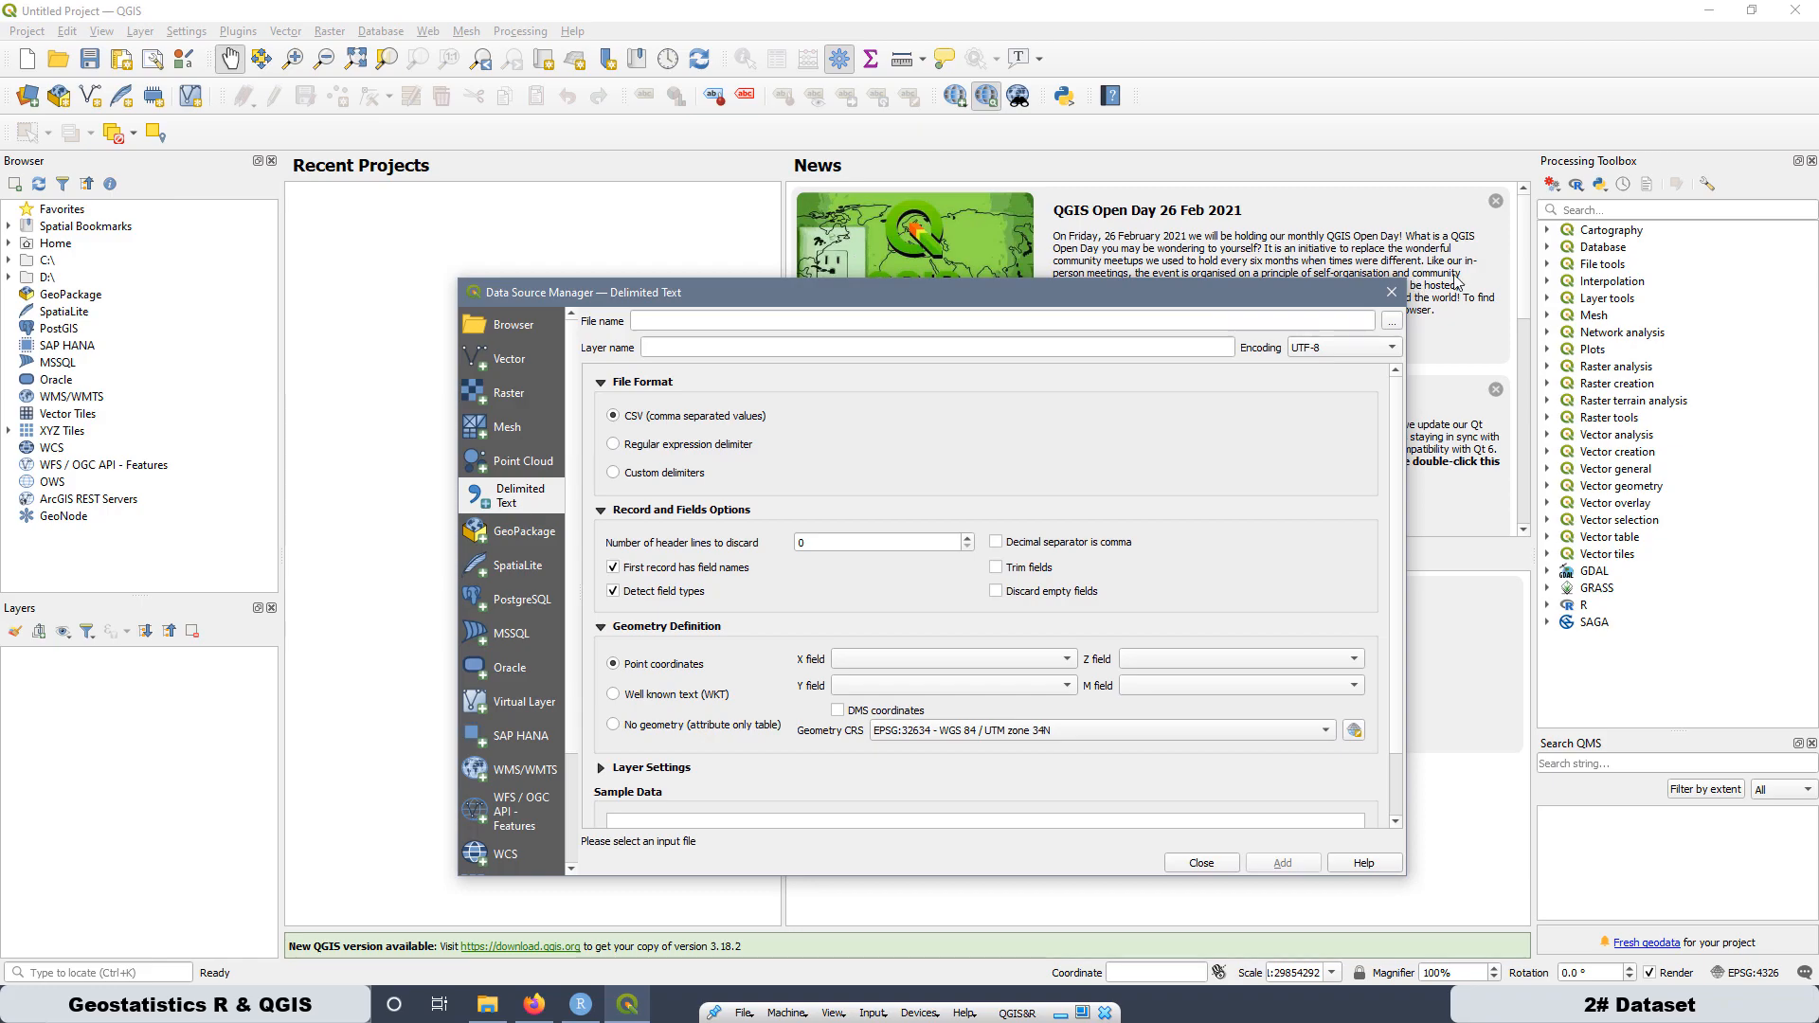
{"action": "left_click", "coordinate": [1391, 322]}
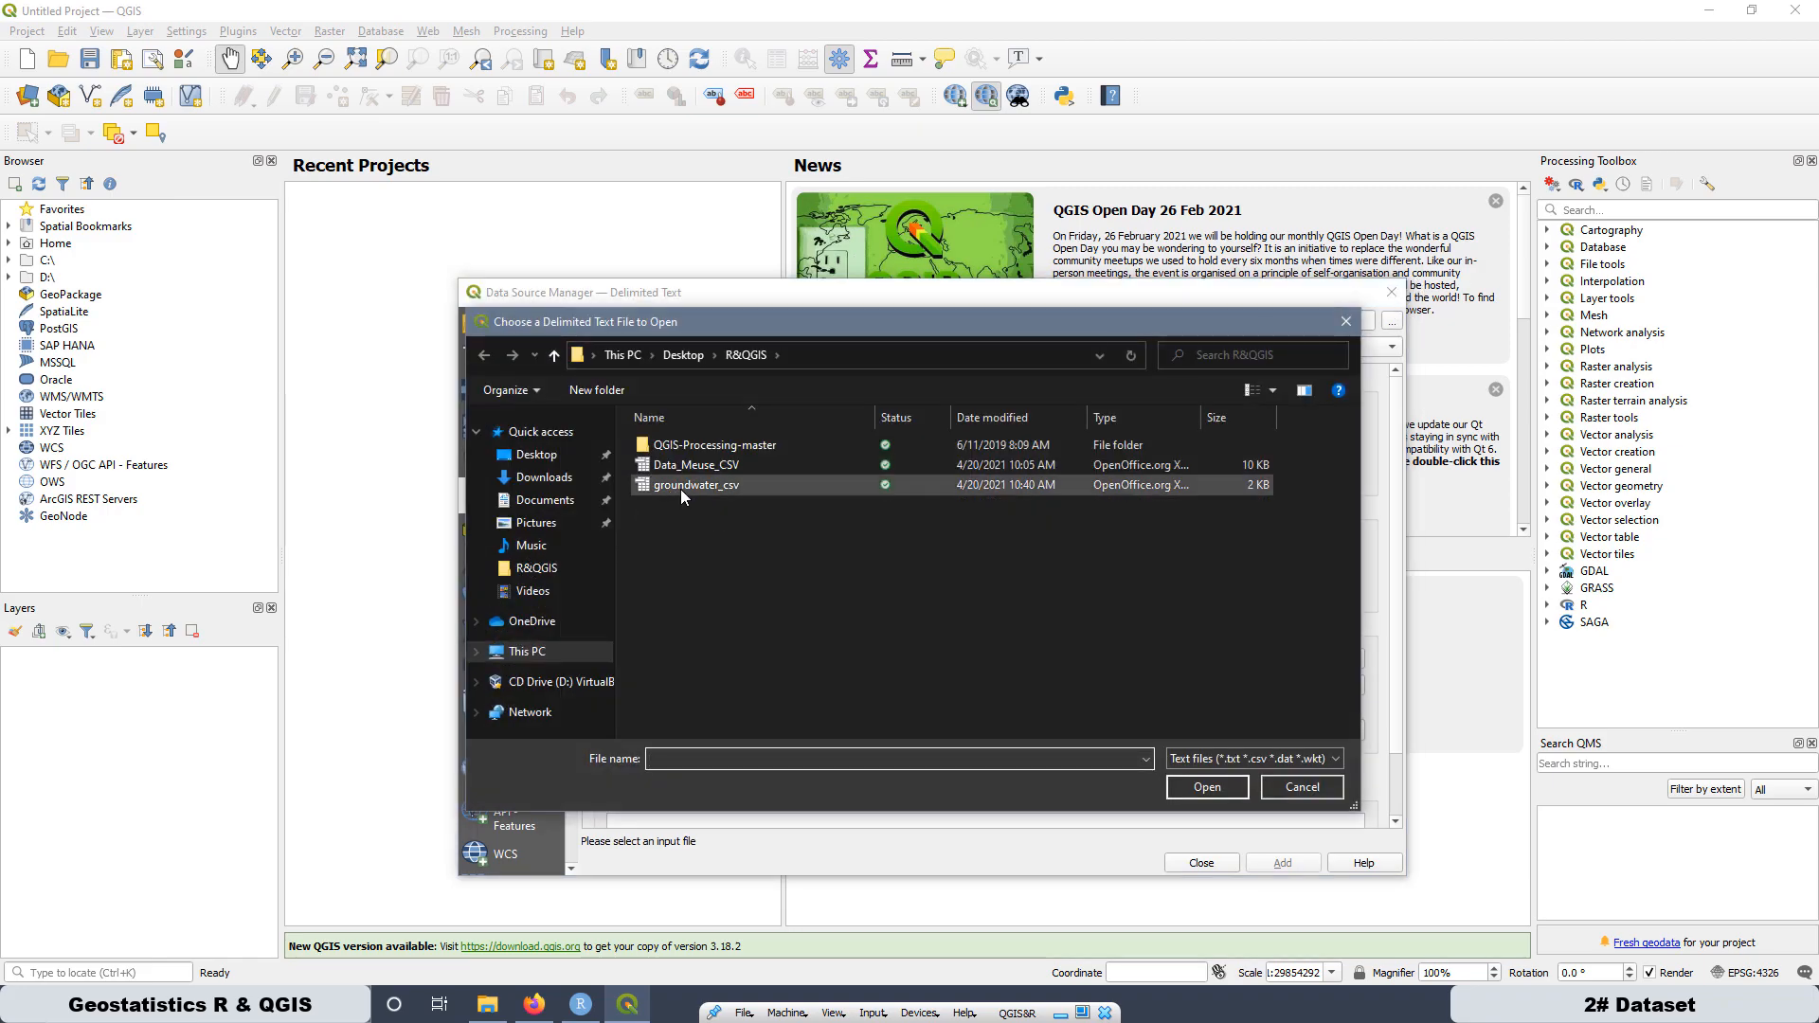
{"action": "left_click", "coordinate": [701, 487]}
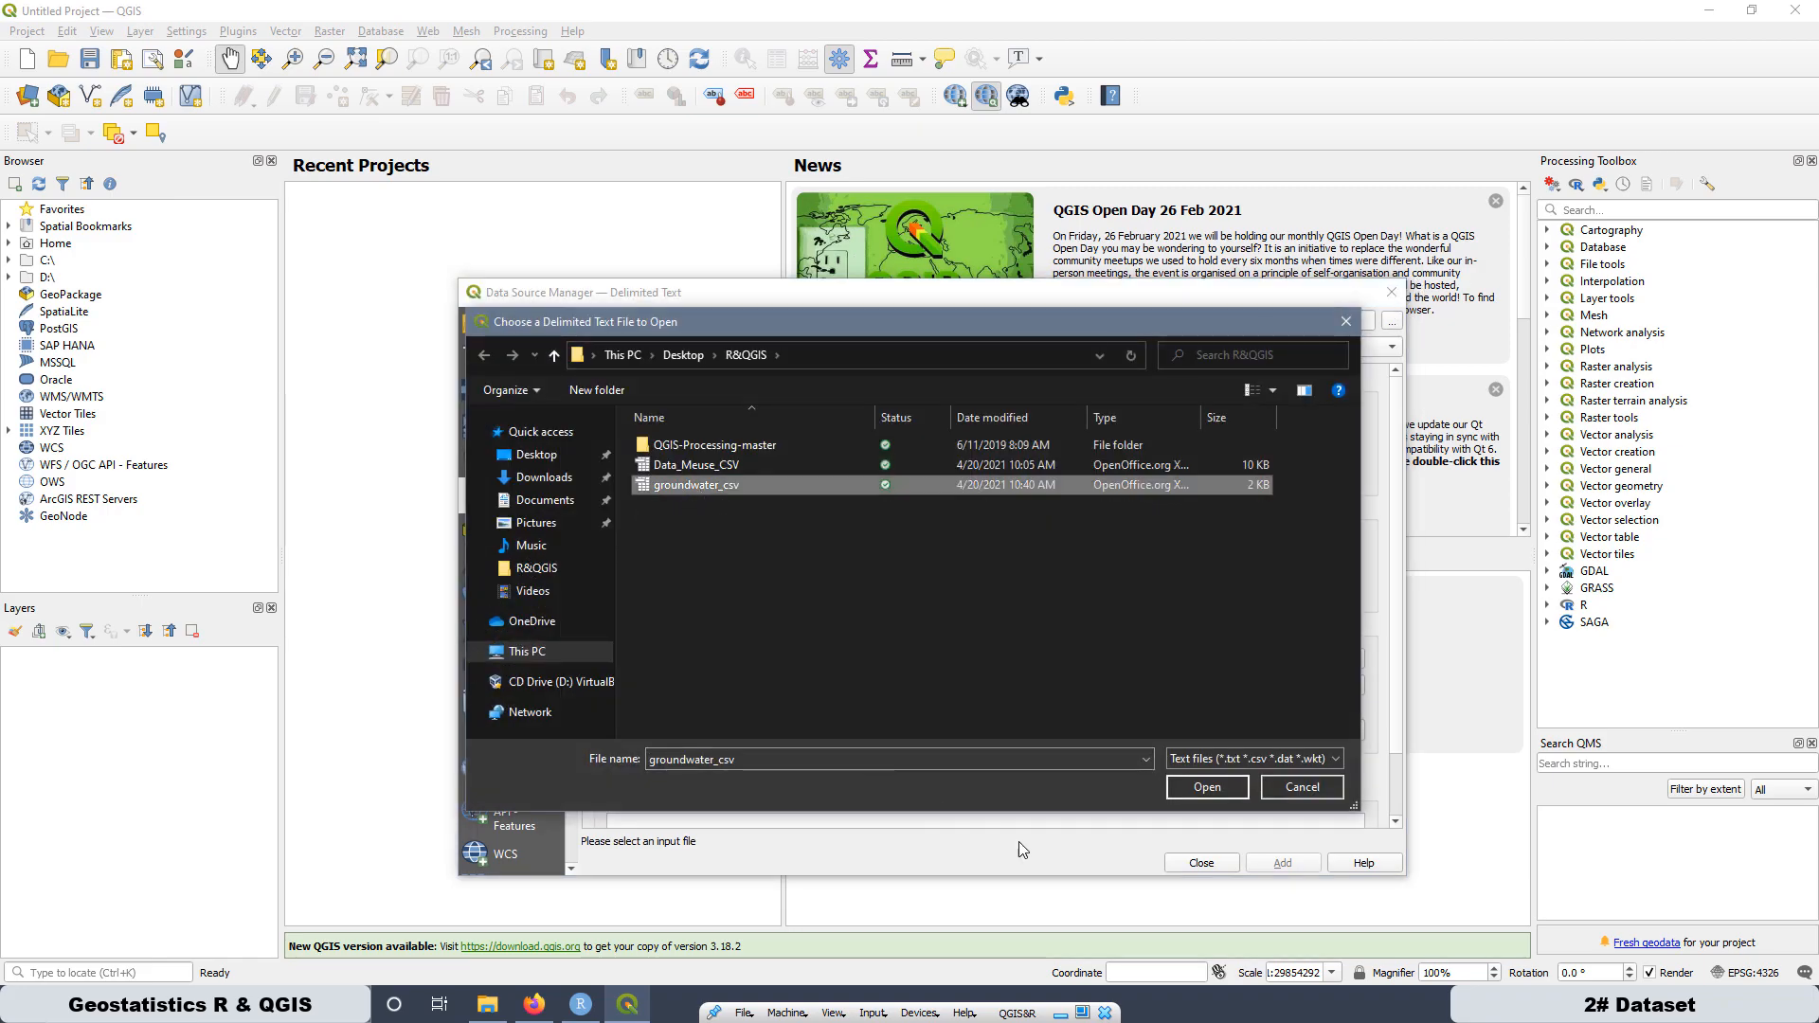
{"action": "left_click", "coordinate": [1204, 794]}
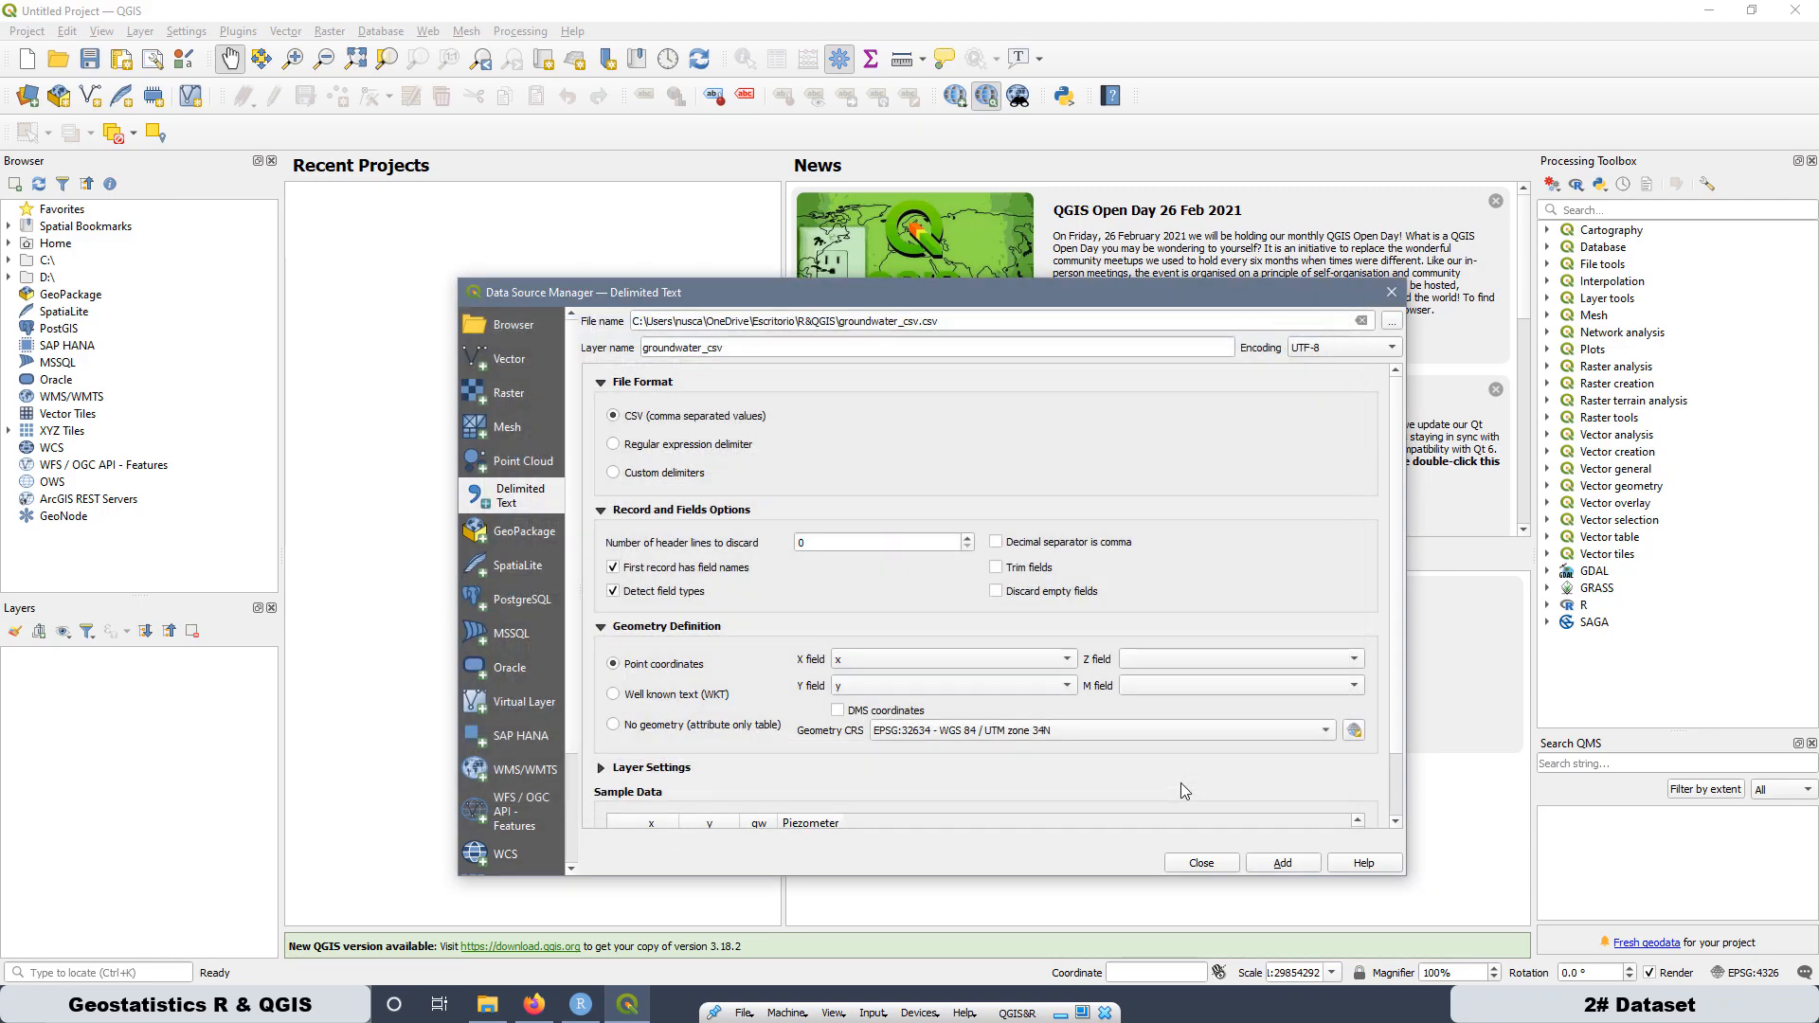
Step: Add the groundwater points using x and y as coordinate fields and EPSG:32634 - WGS 84 / UTM zone 34N, and close the data source dialog
{"action": "left_click_drag", "start_coordinate": [949, 285], "coordinate": [864, 184]}
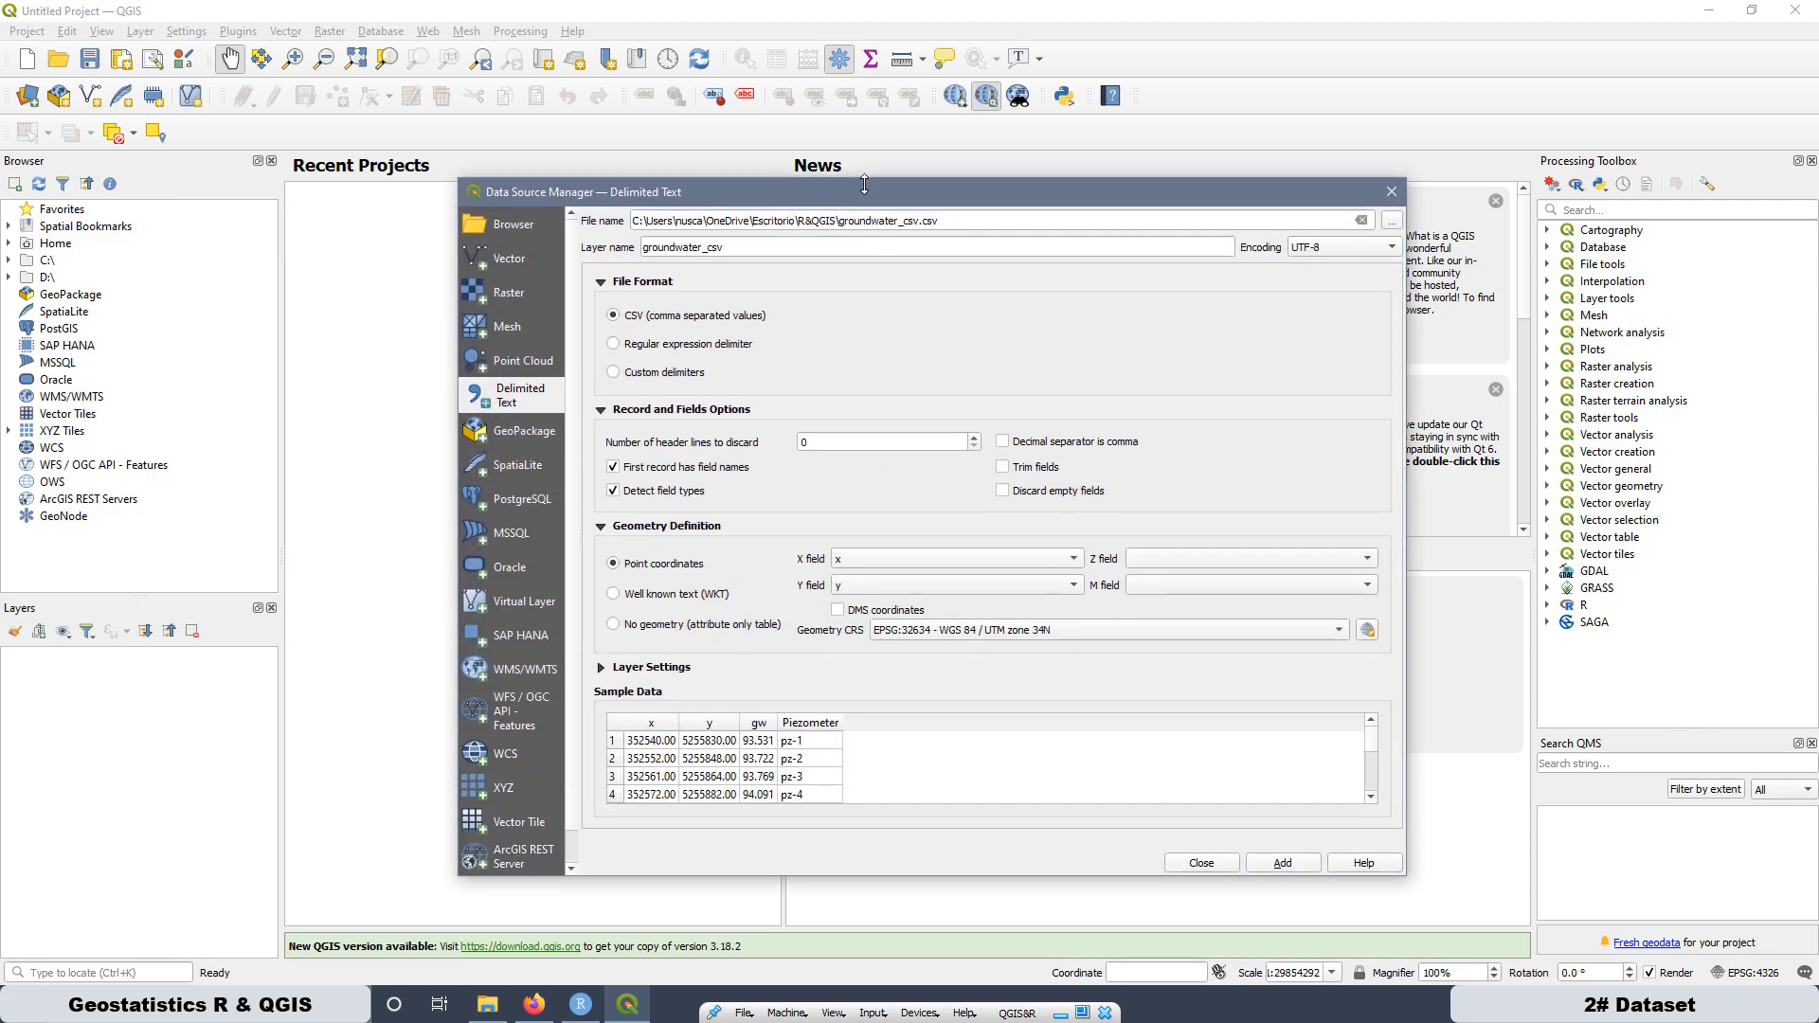
{"action": "left_click", "coordinate": [849, 587]}
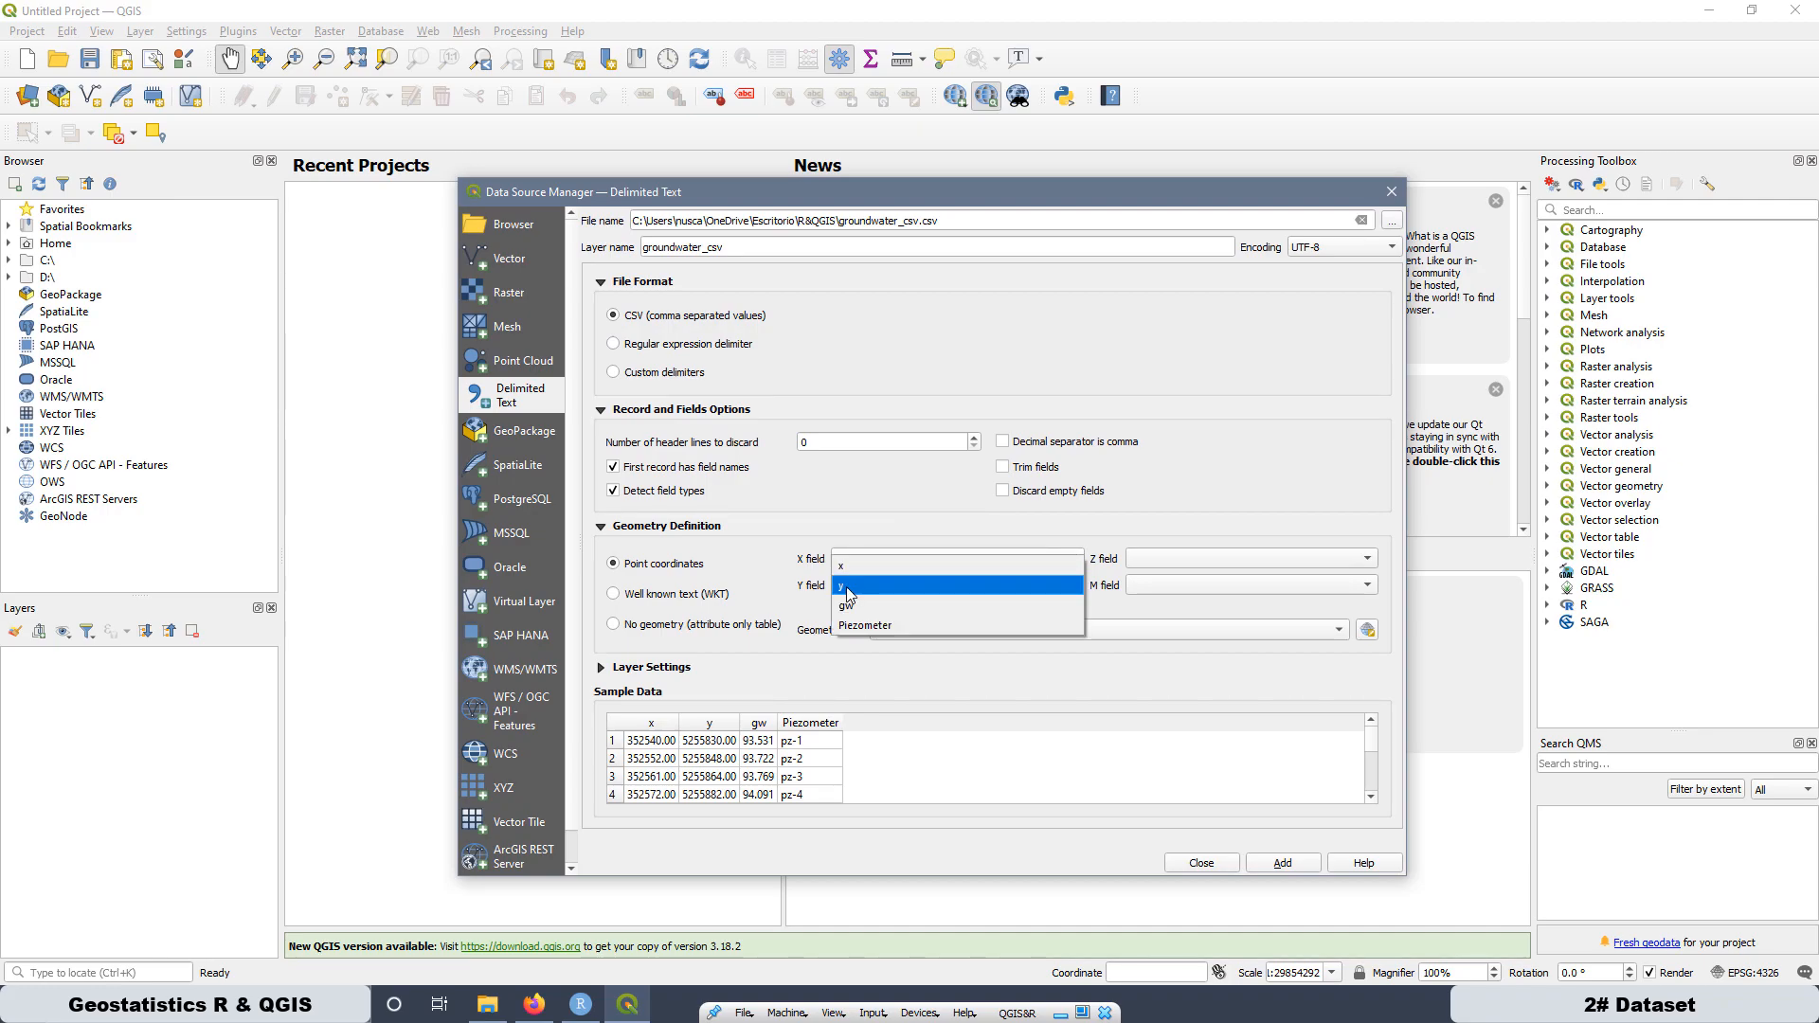
{"action": "left_click", "coordinate": [849, 588]}
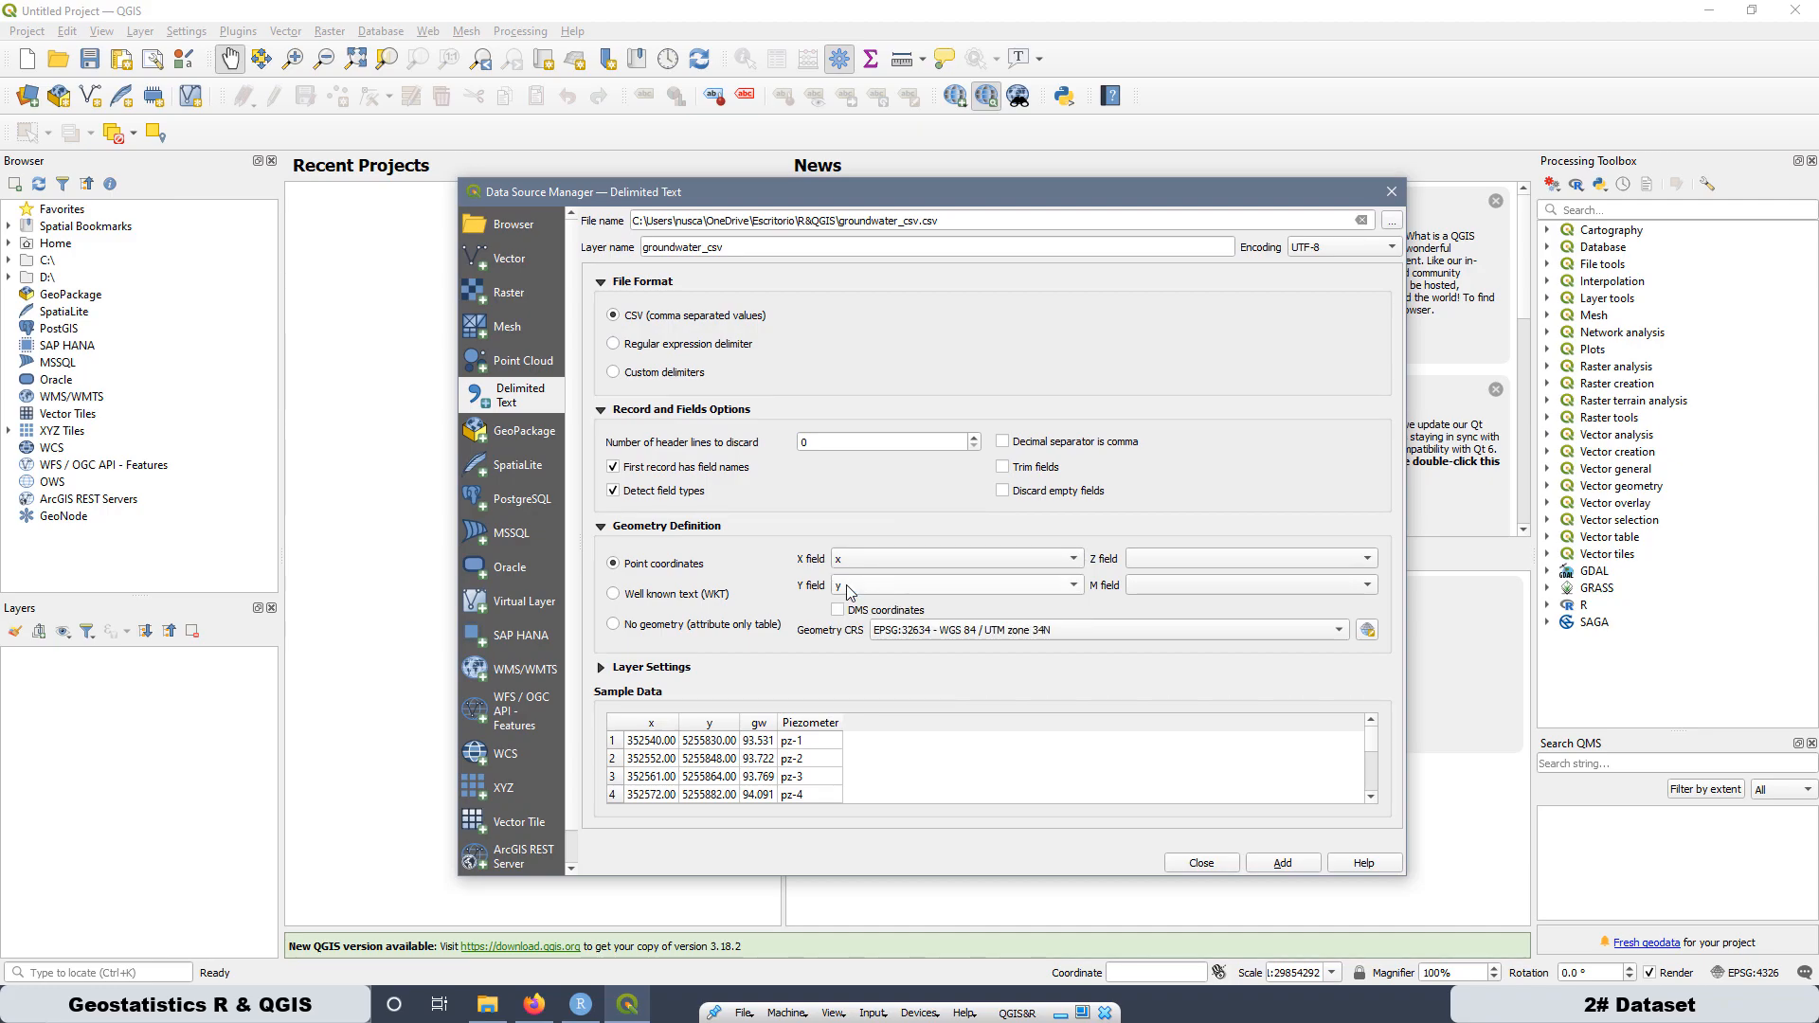
{"action": "left_click", "coordinate": [908, 631]}
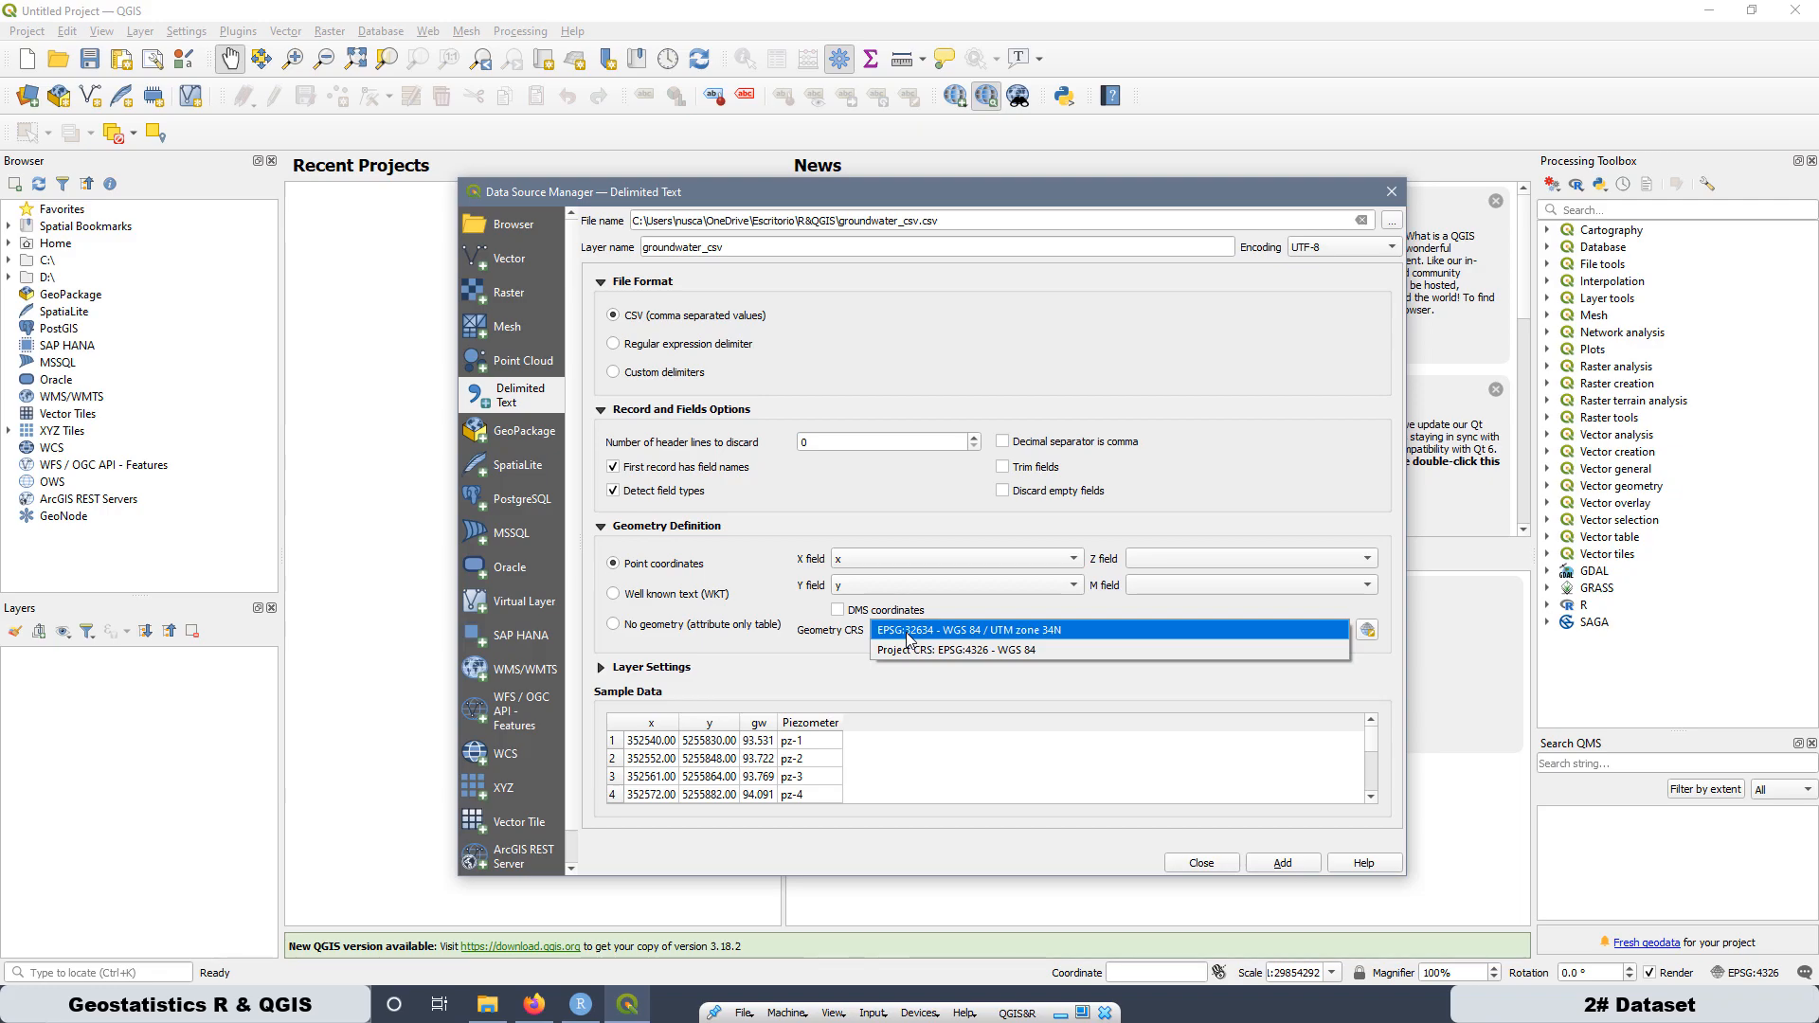
{"action": "left_click", "coordinate": [908, 631]}
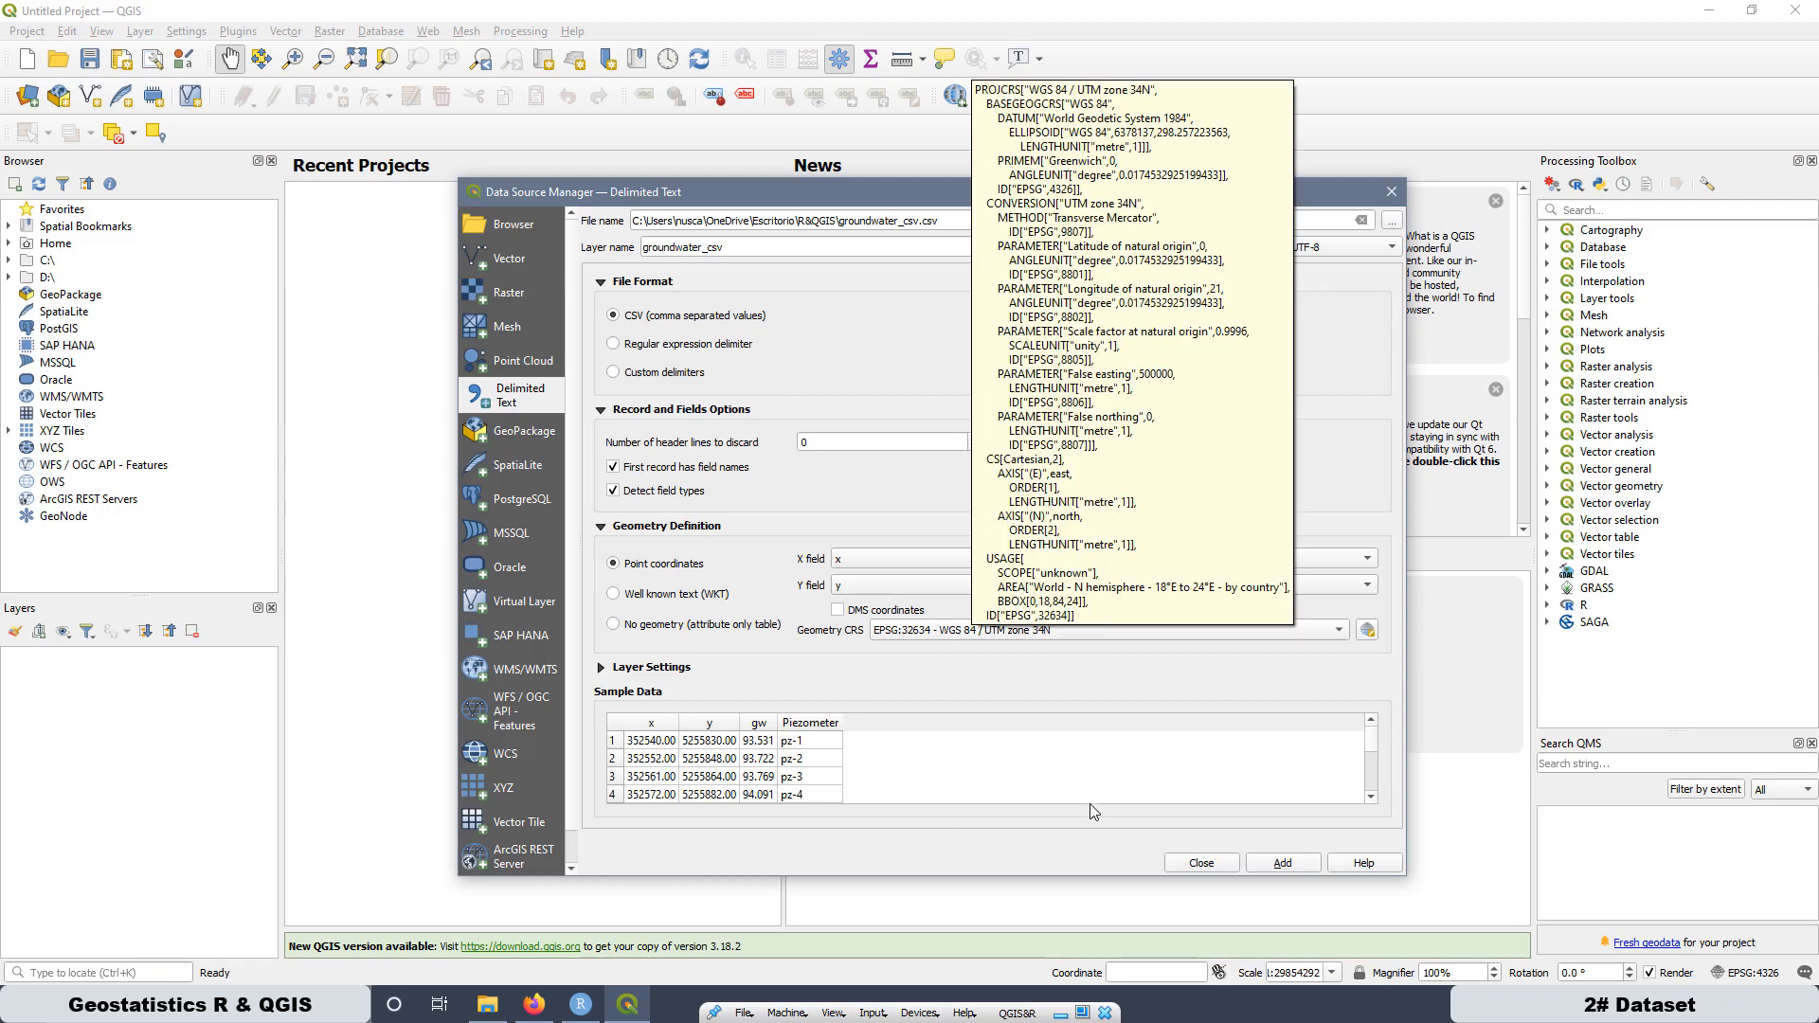
{"action": "left_click", "coordinate": [1282, 864]}
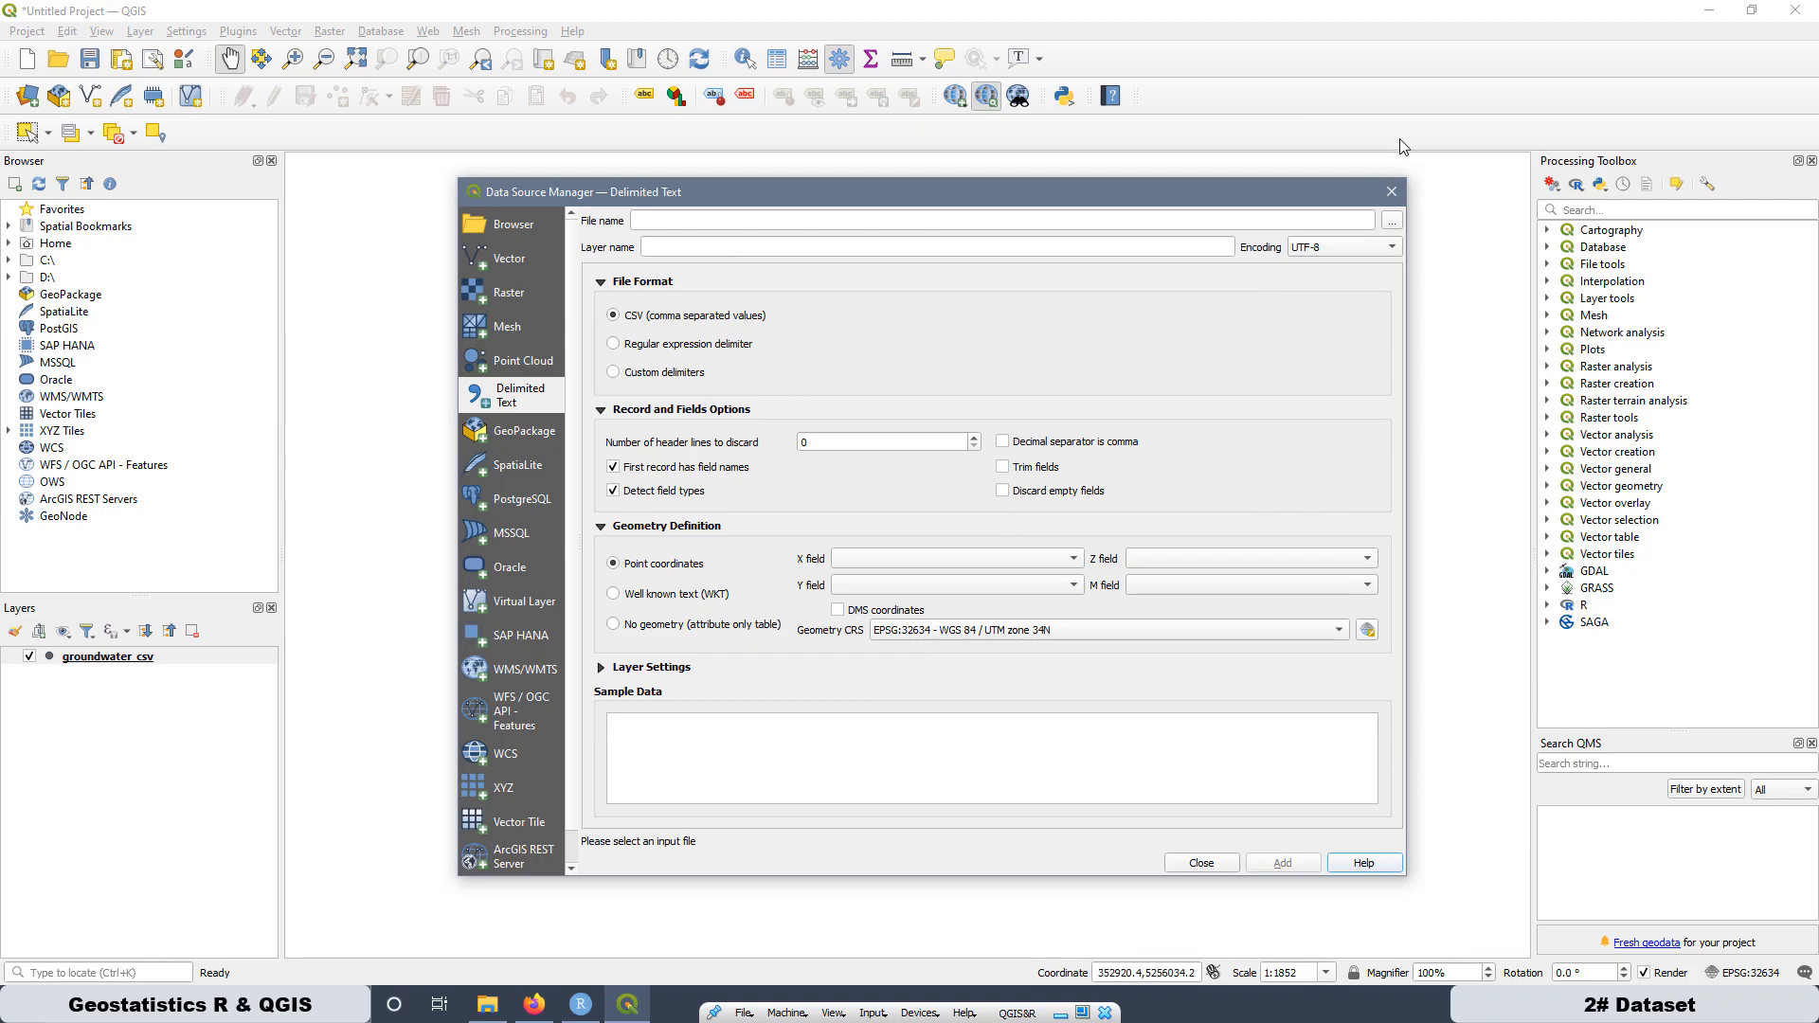
{"action": "left_click", "coordinate": [1392, 194]}
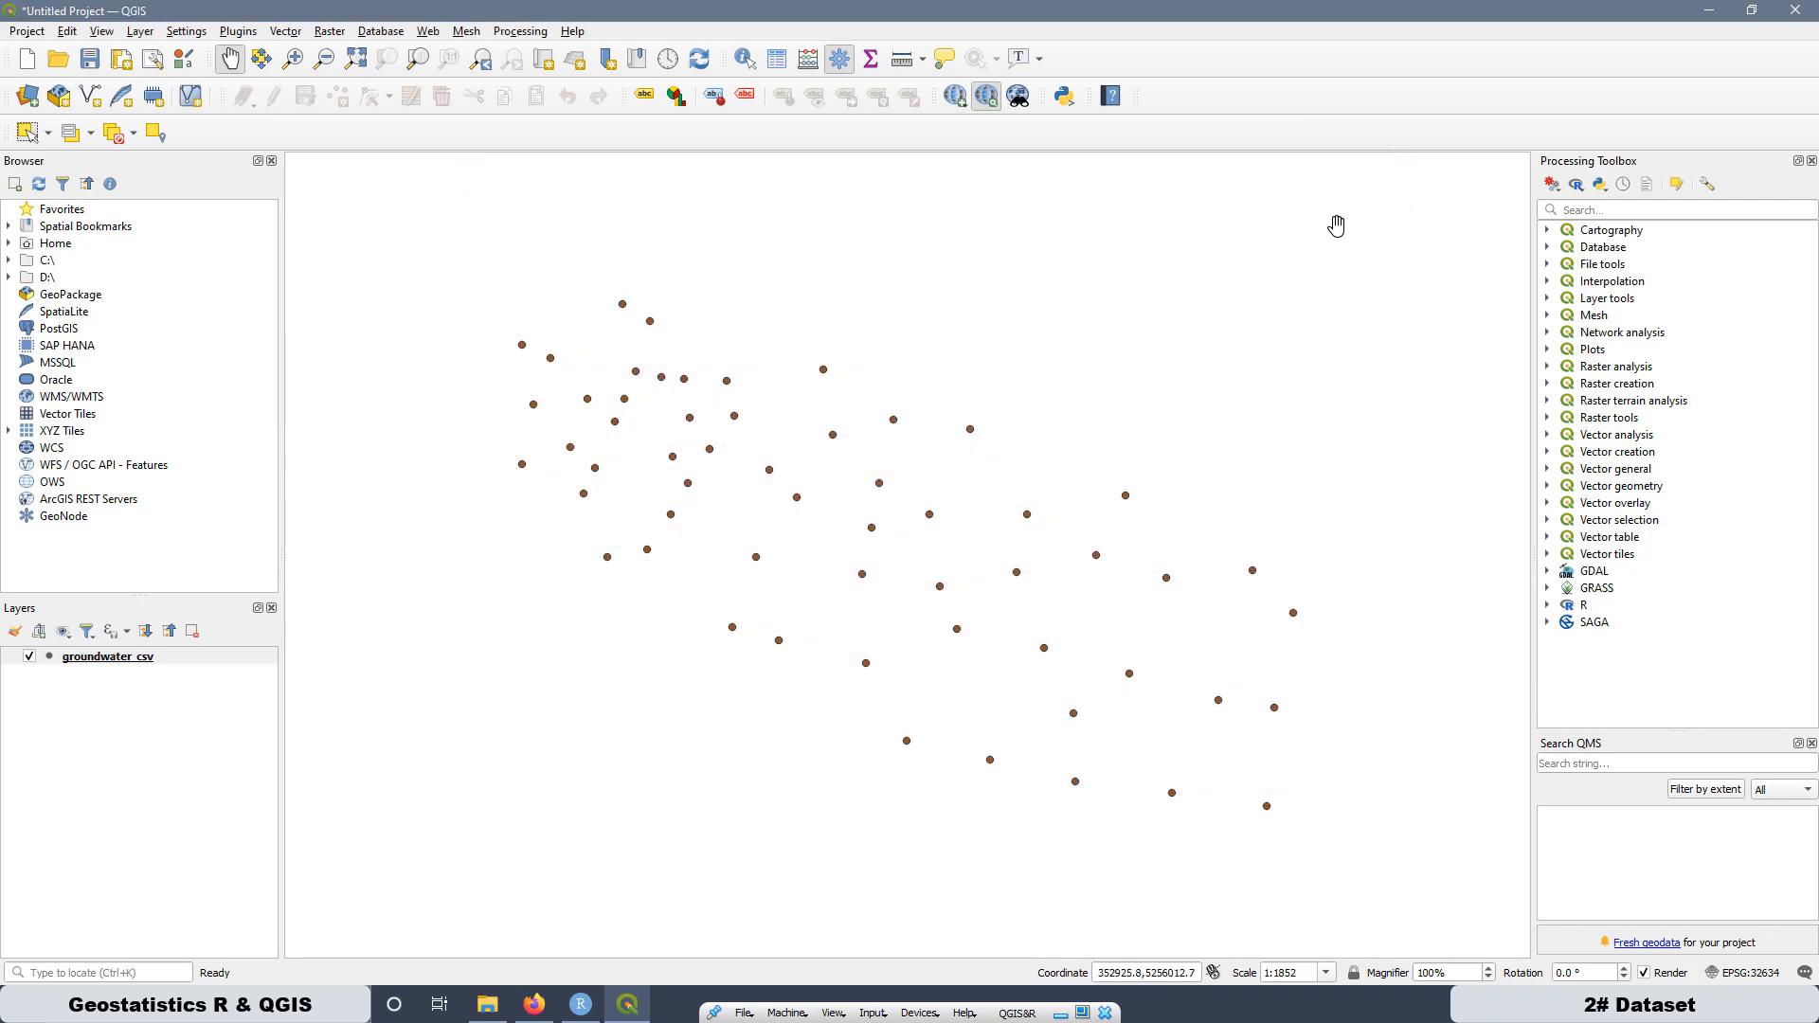
Step: Add the Google Satellite basemap from QuickMapServices
{"action": "left_click", "coordinate": [428, 33]}
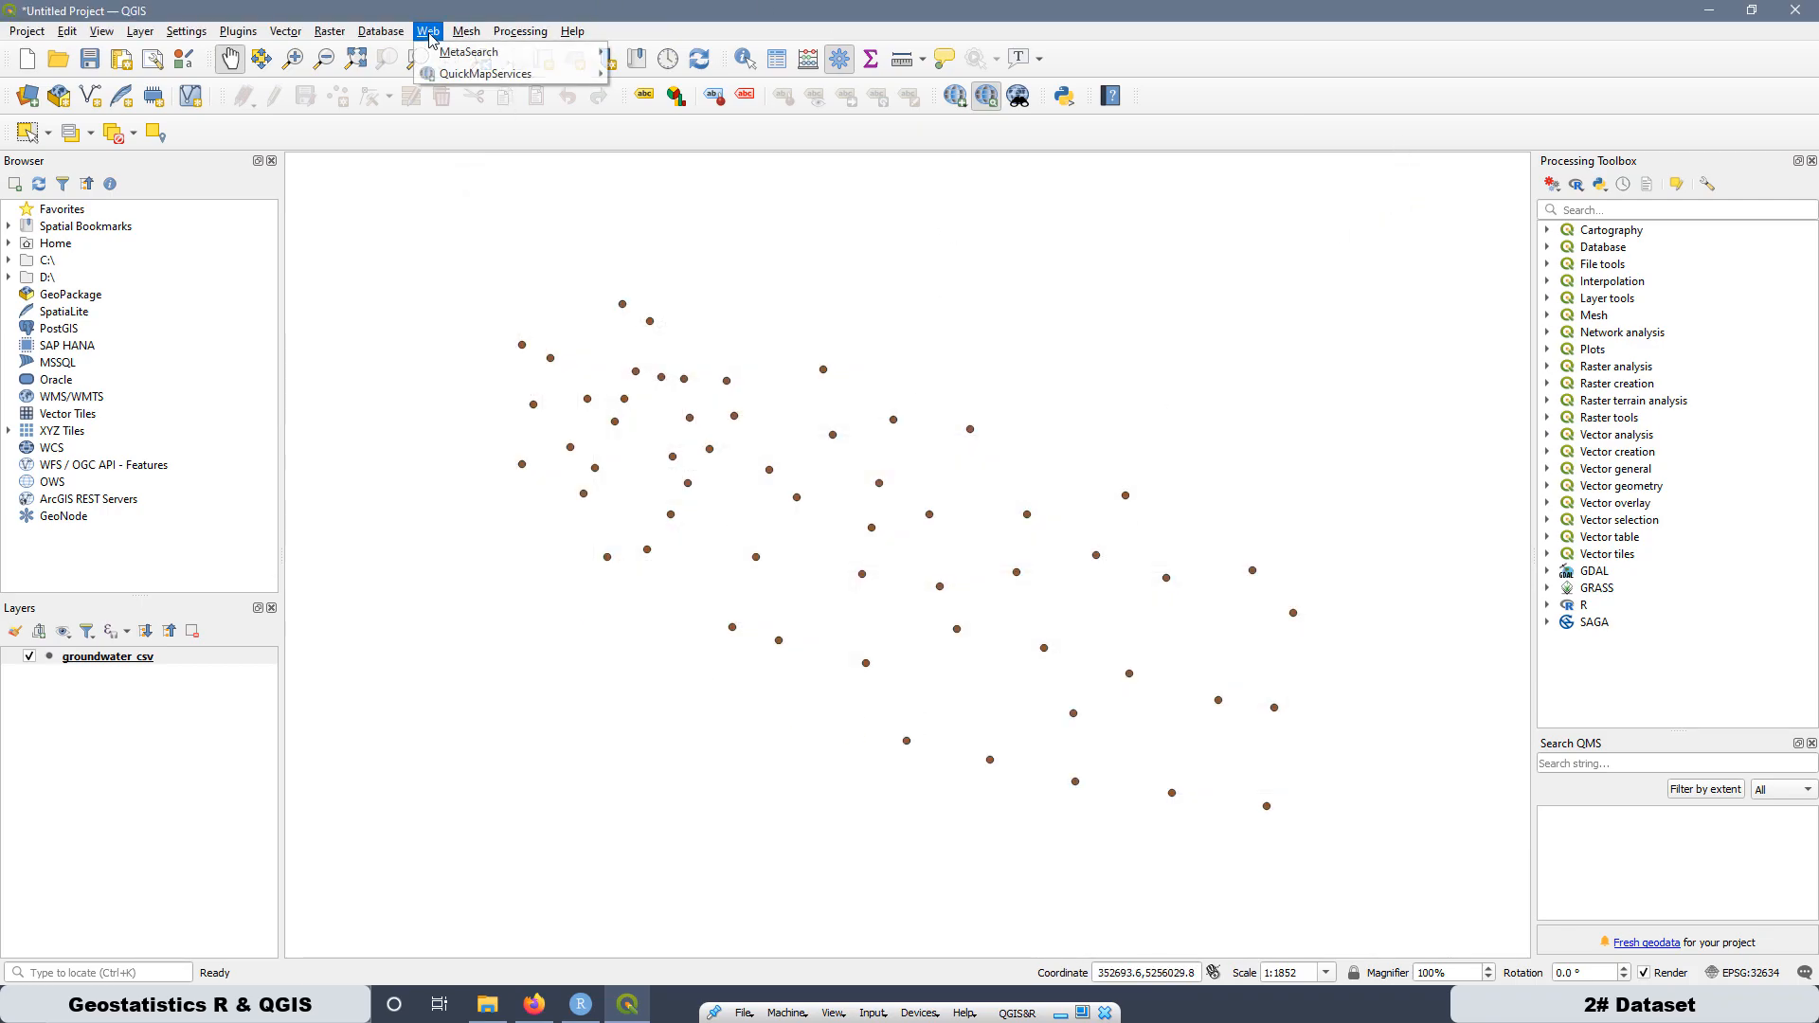
{"action": "mouse_move", "coordinate": [484, 74]}
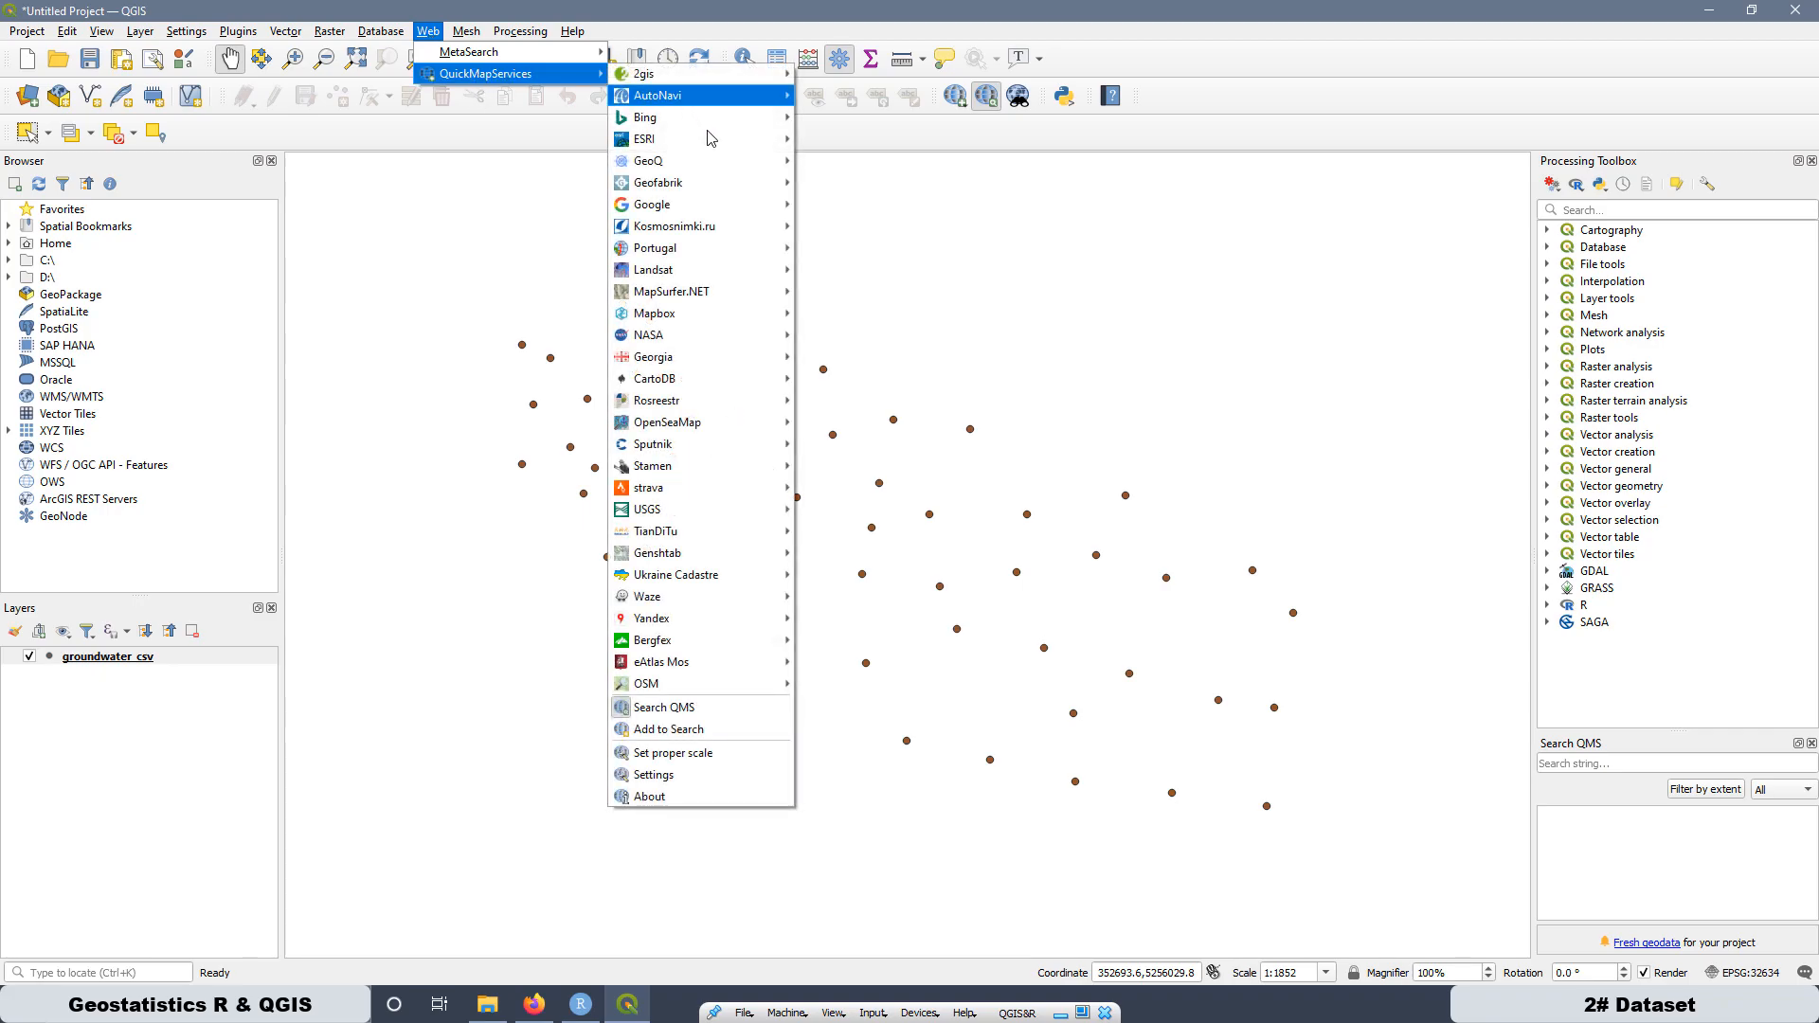
{"action": "mouse_move", "coordinate": [697, 216]}
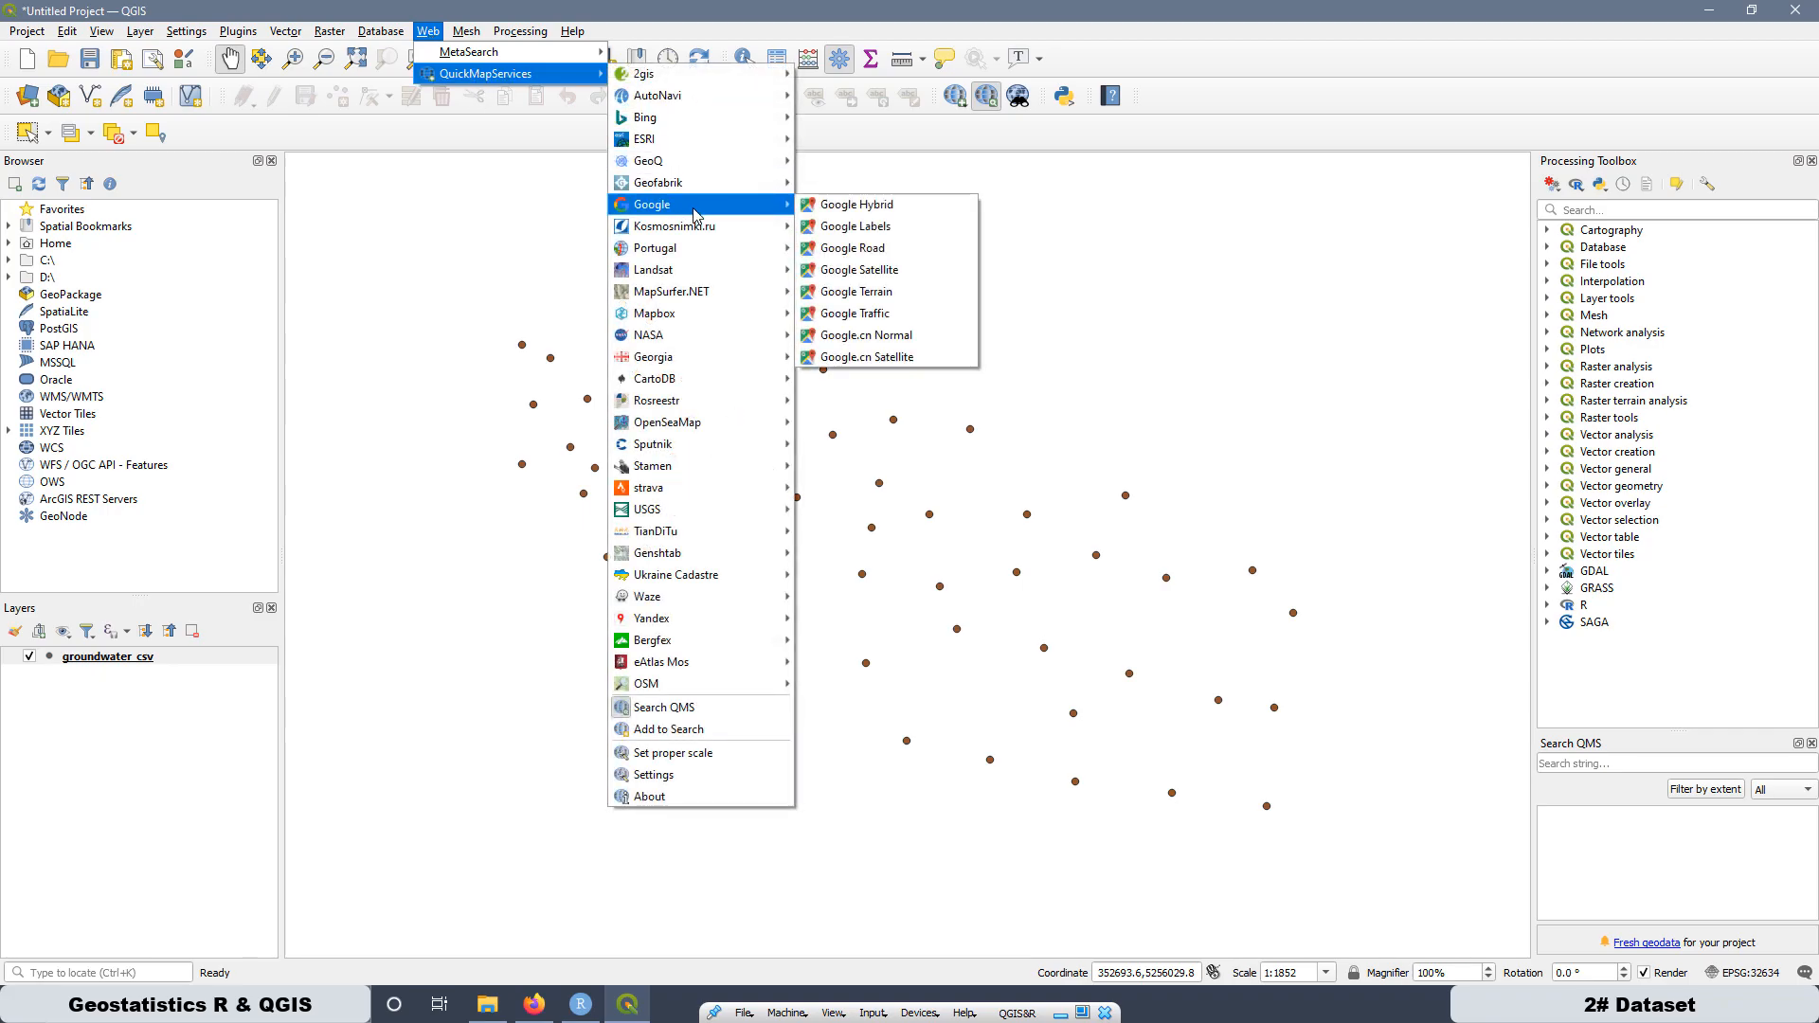
{"action": "left_click", "coordinate": [858, 271]}
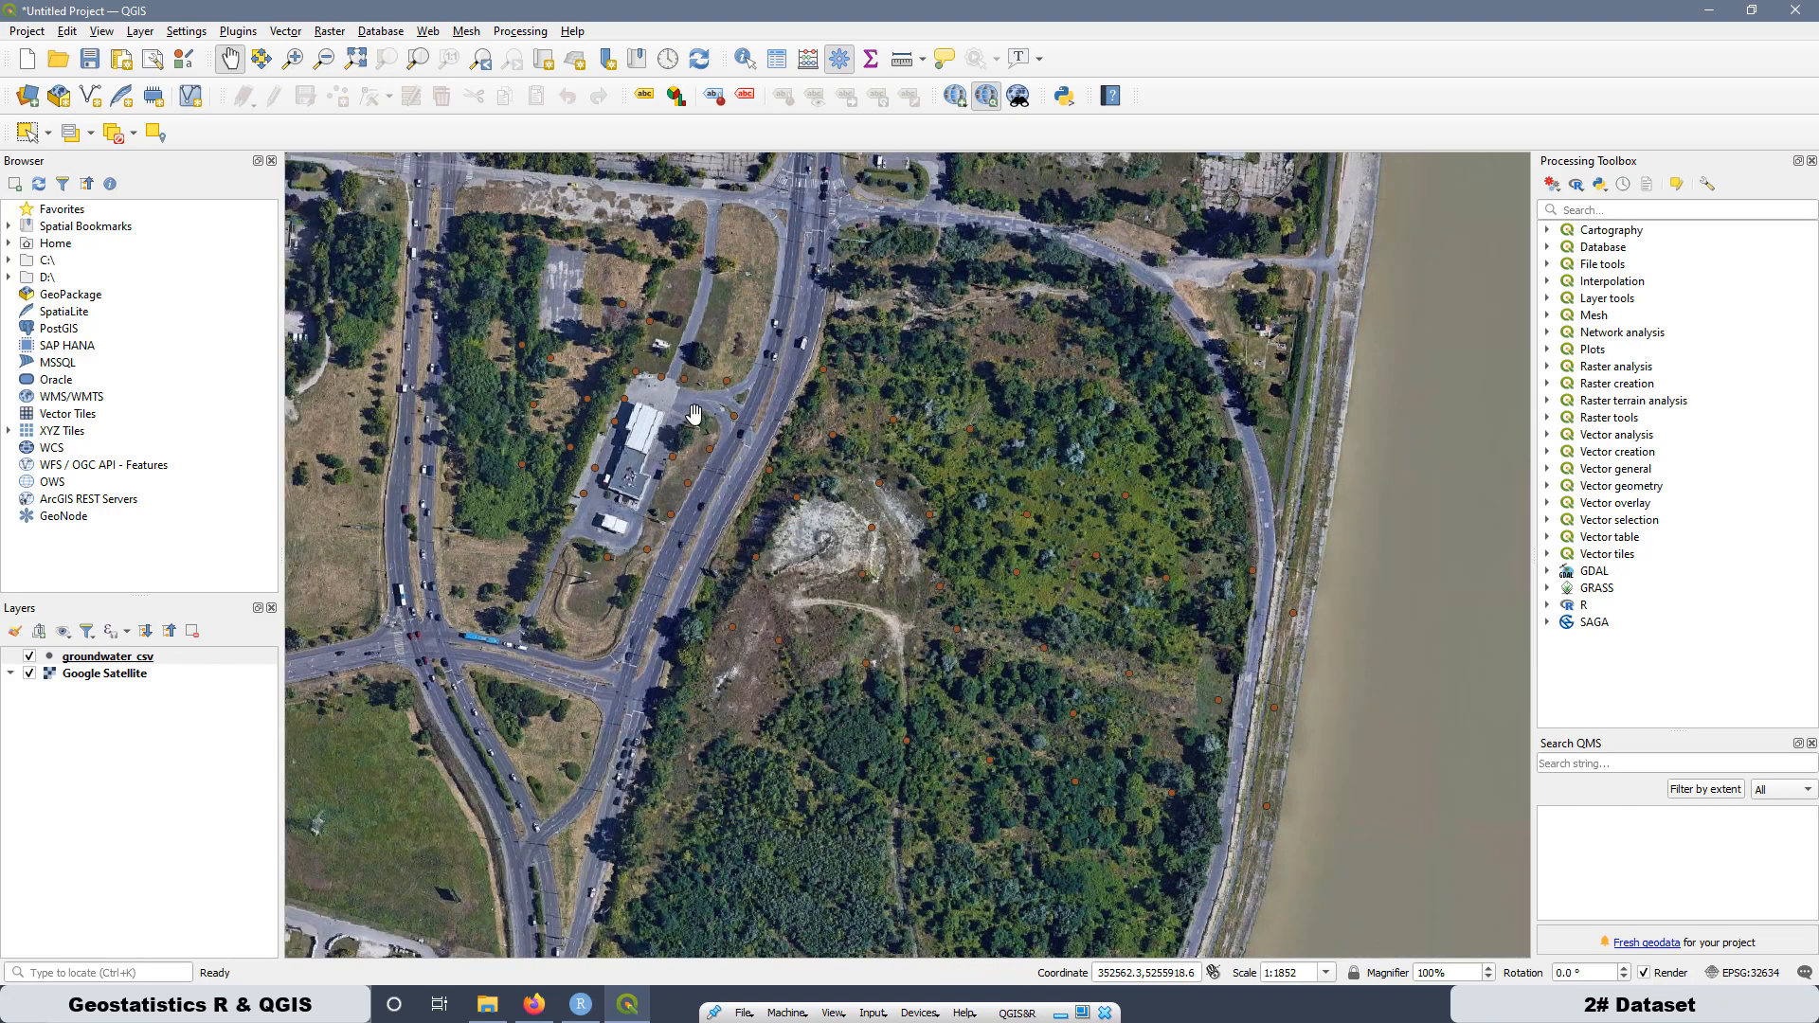
Step: Set the simple marker fill of the groundwater_csv layer to the standard red and apply the symbology
{"action": "right_click", "coordinate": [130, 660]}
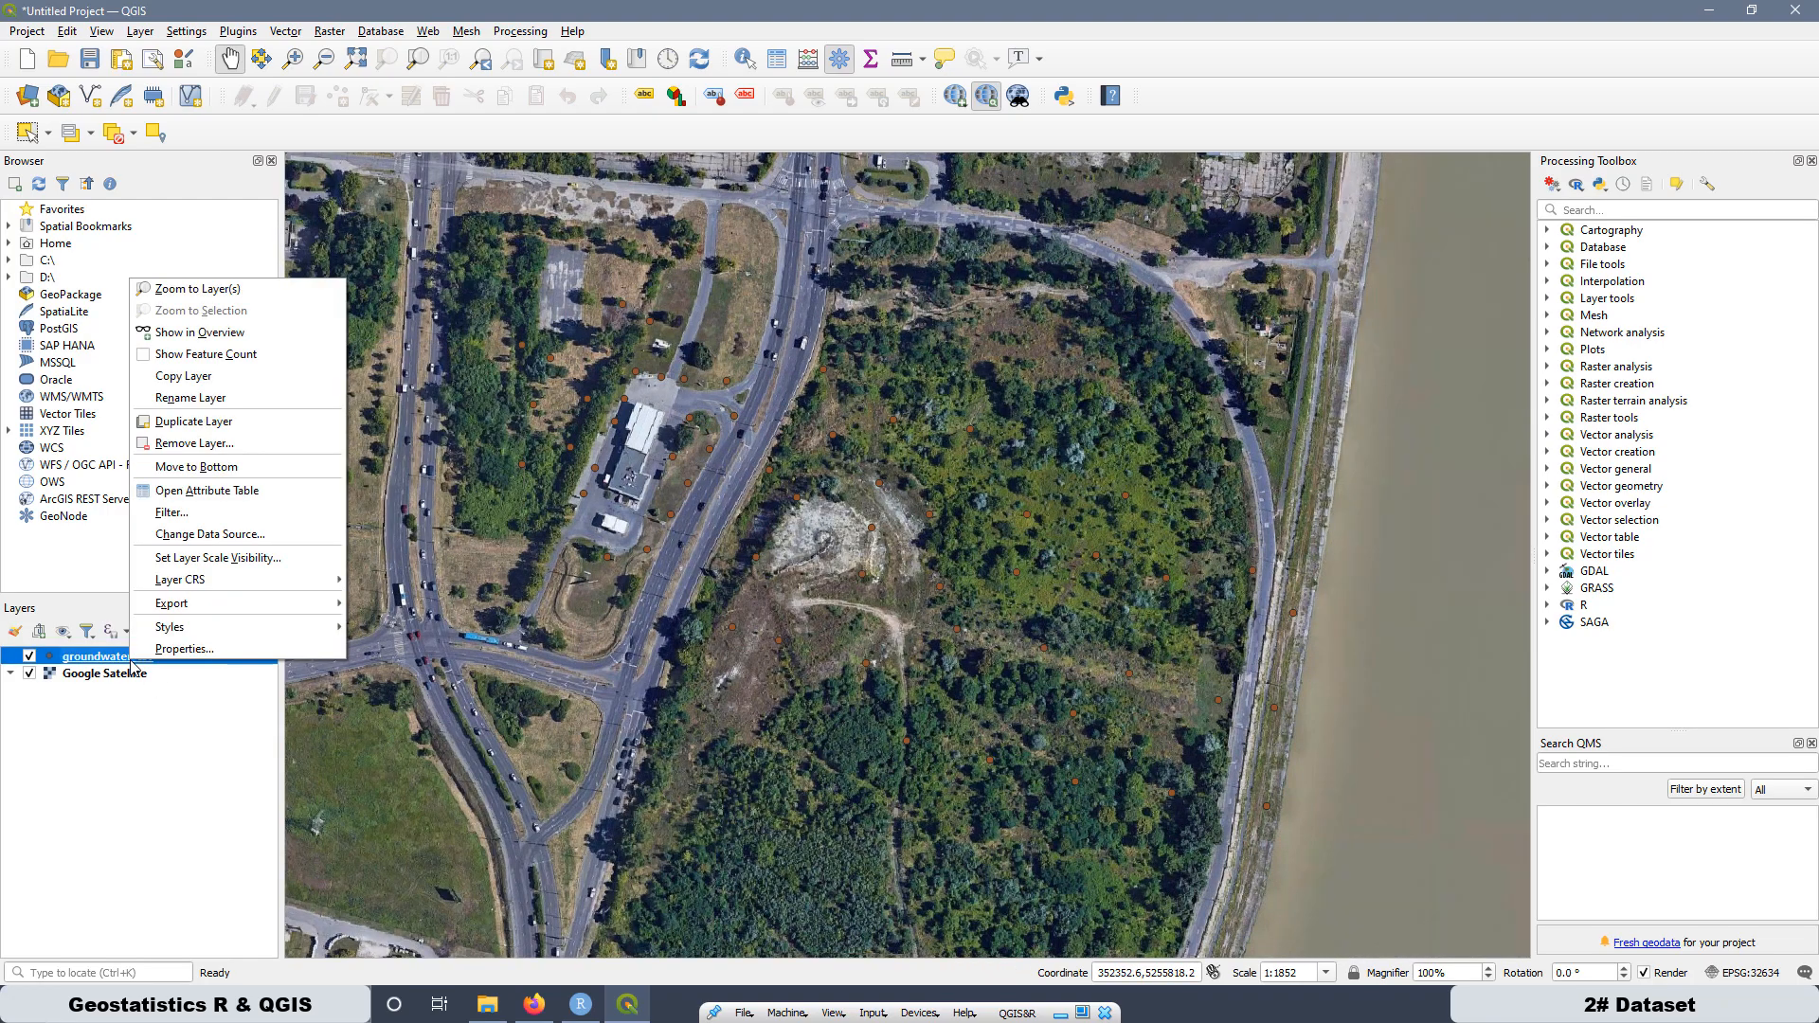
{"action": "left_click", "coordinate": [209, 653]}
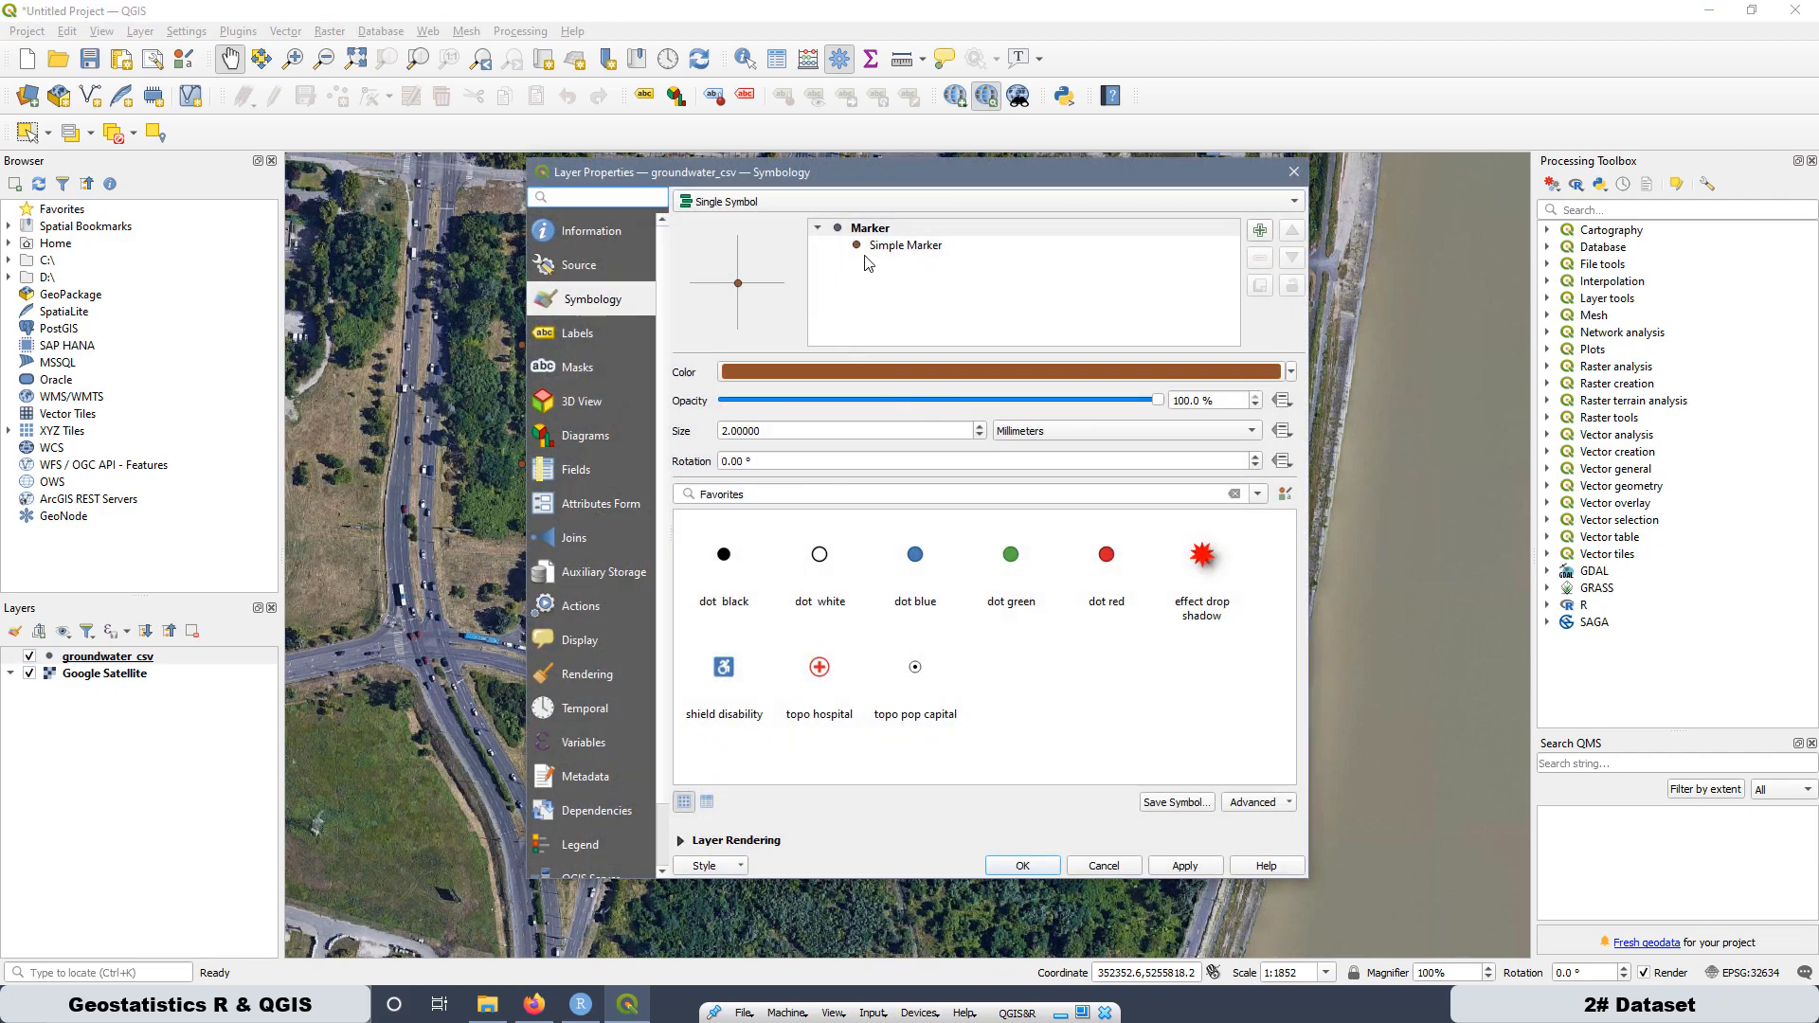
{"action": "left_click", "coordinate": [872, 246]}
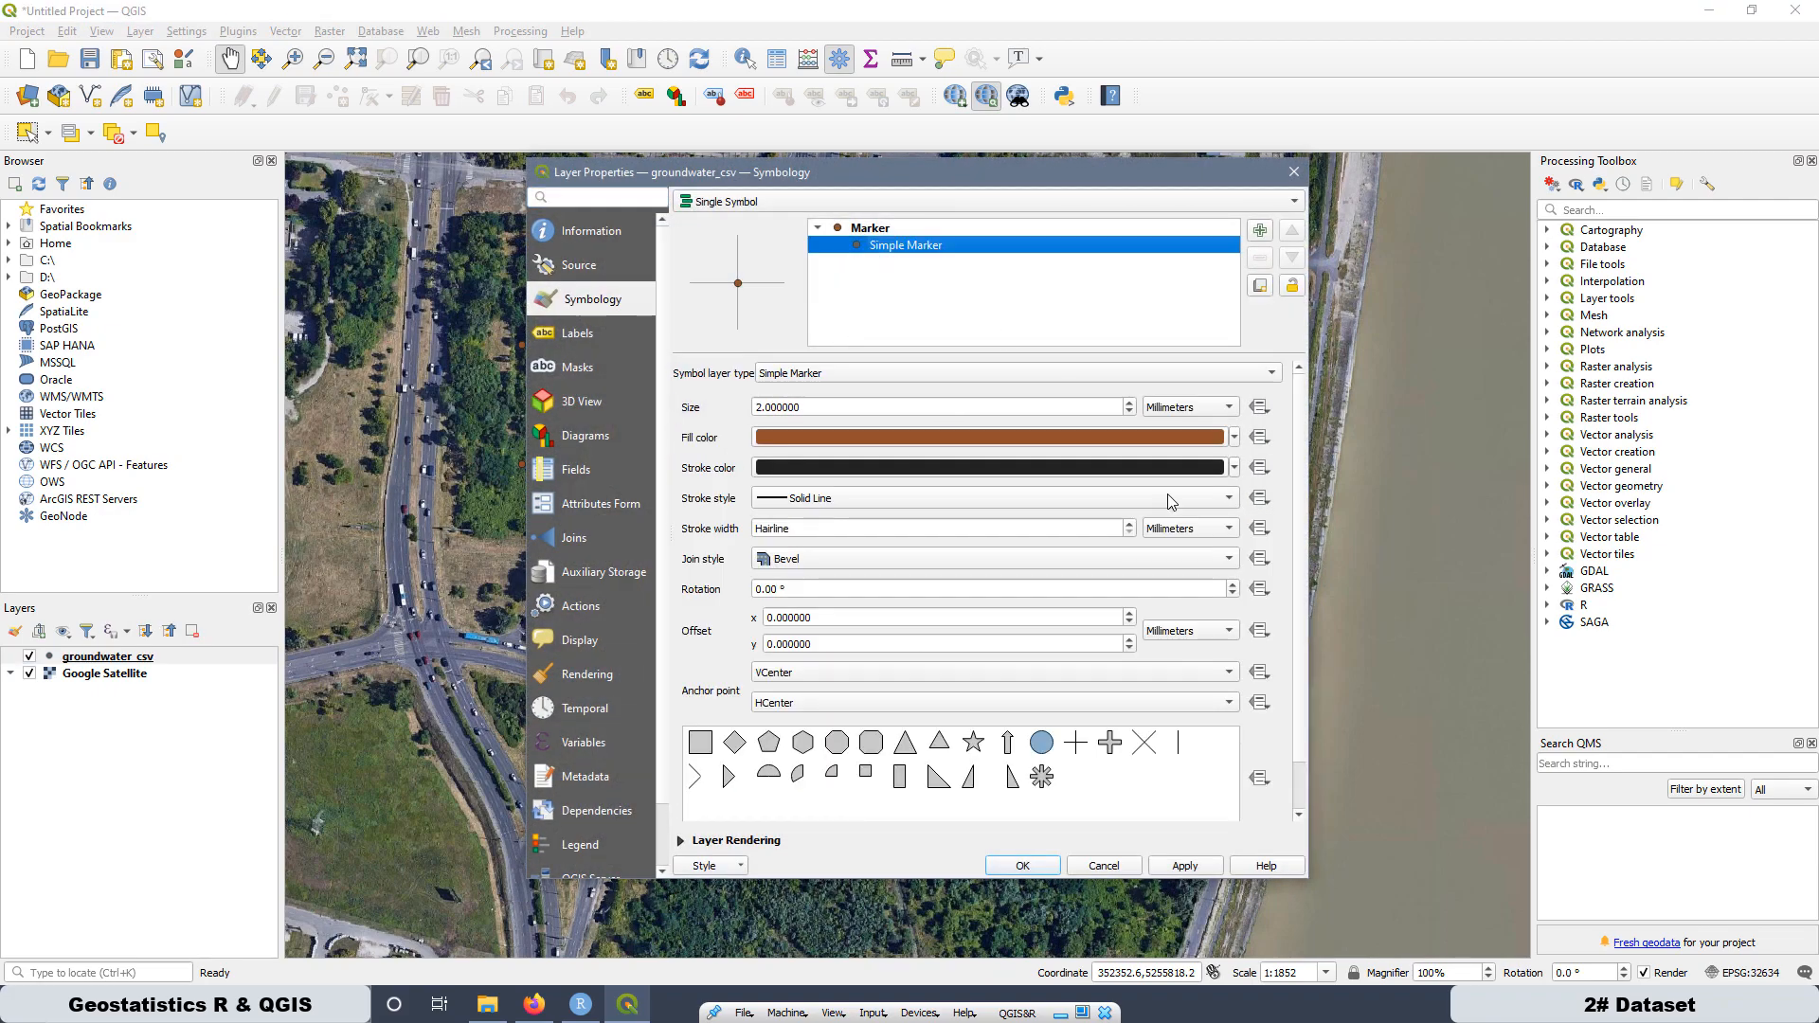
{"action": "left_click", "coordinate": [1234, 438]}
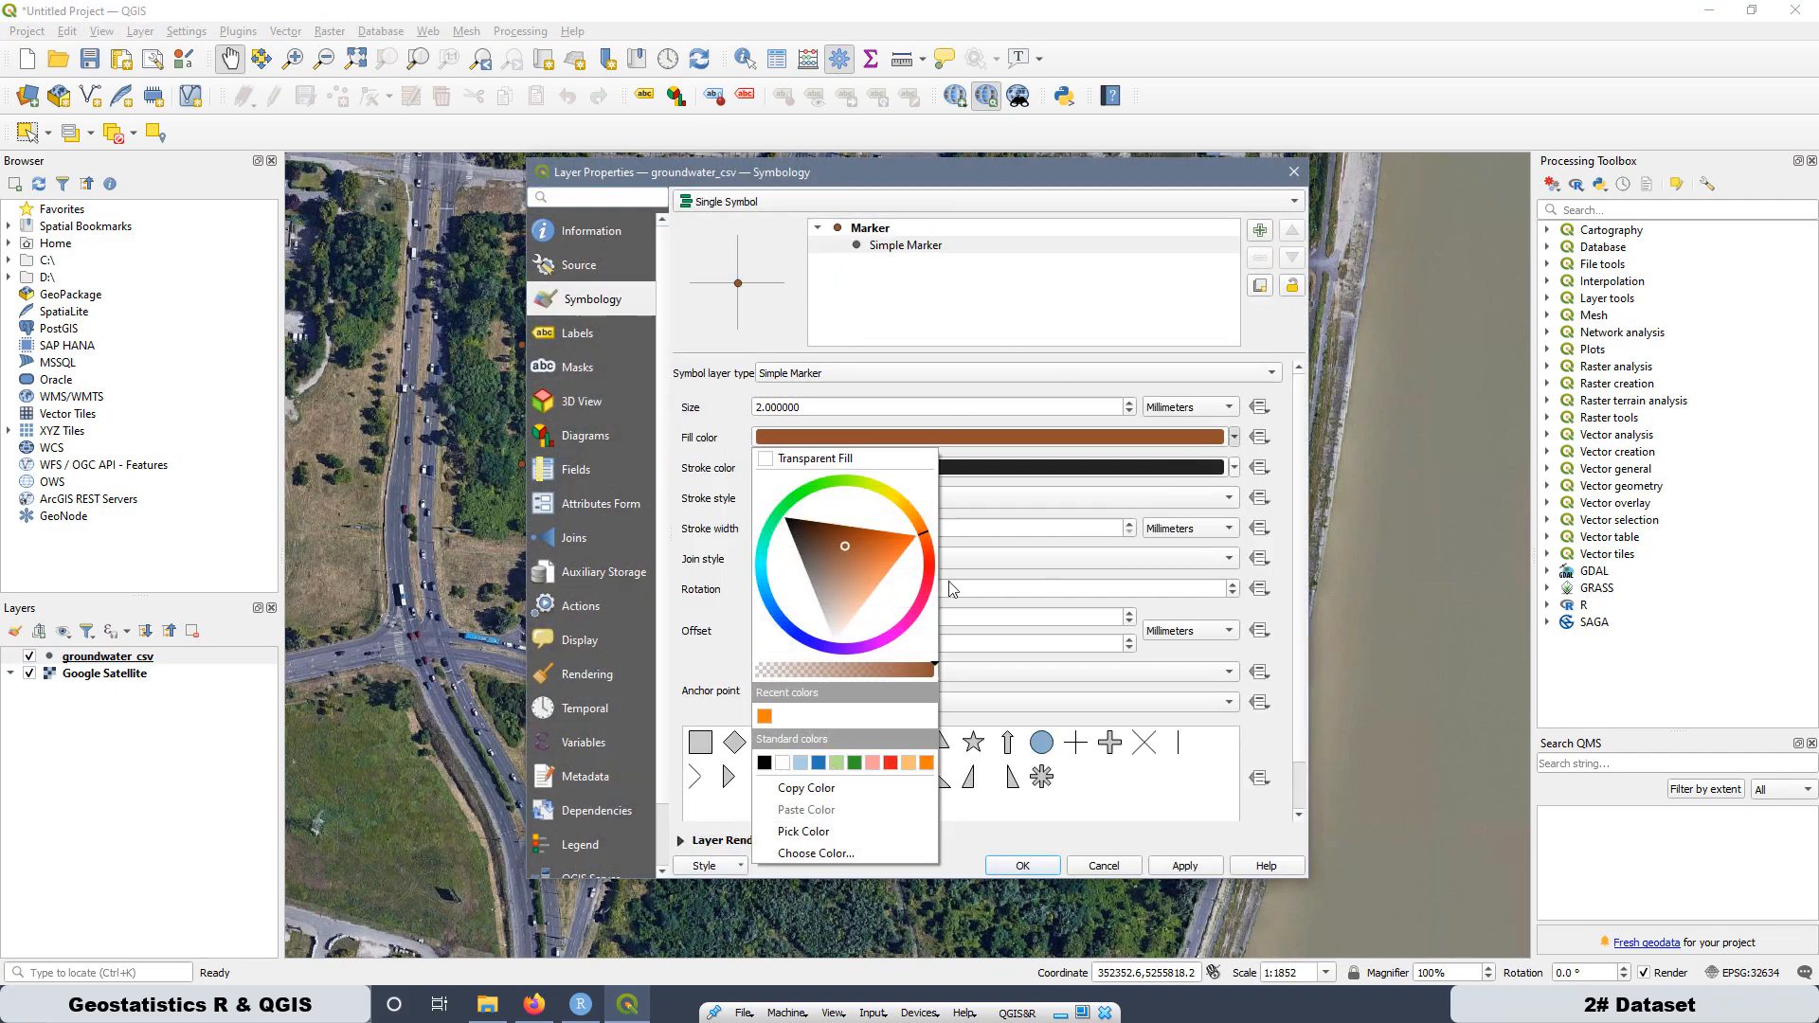
{"action": "left_click", "coordinate": [891, 763]}
{"action": "left_click", "coordinate": [1185, 867]}
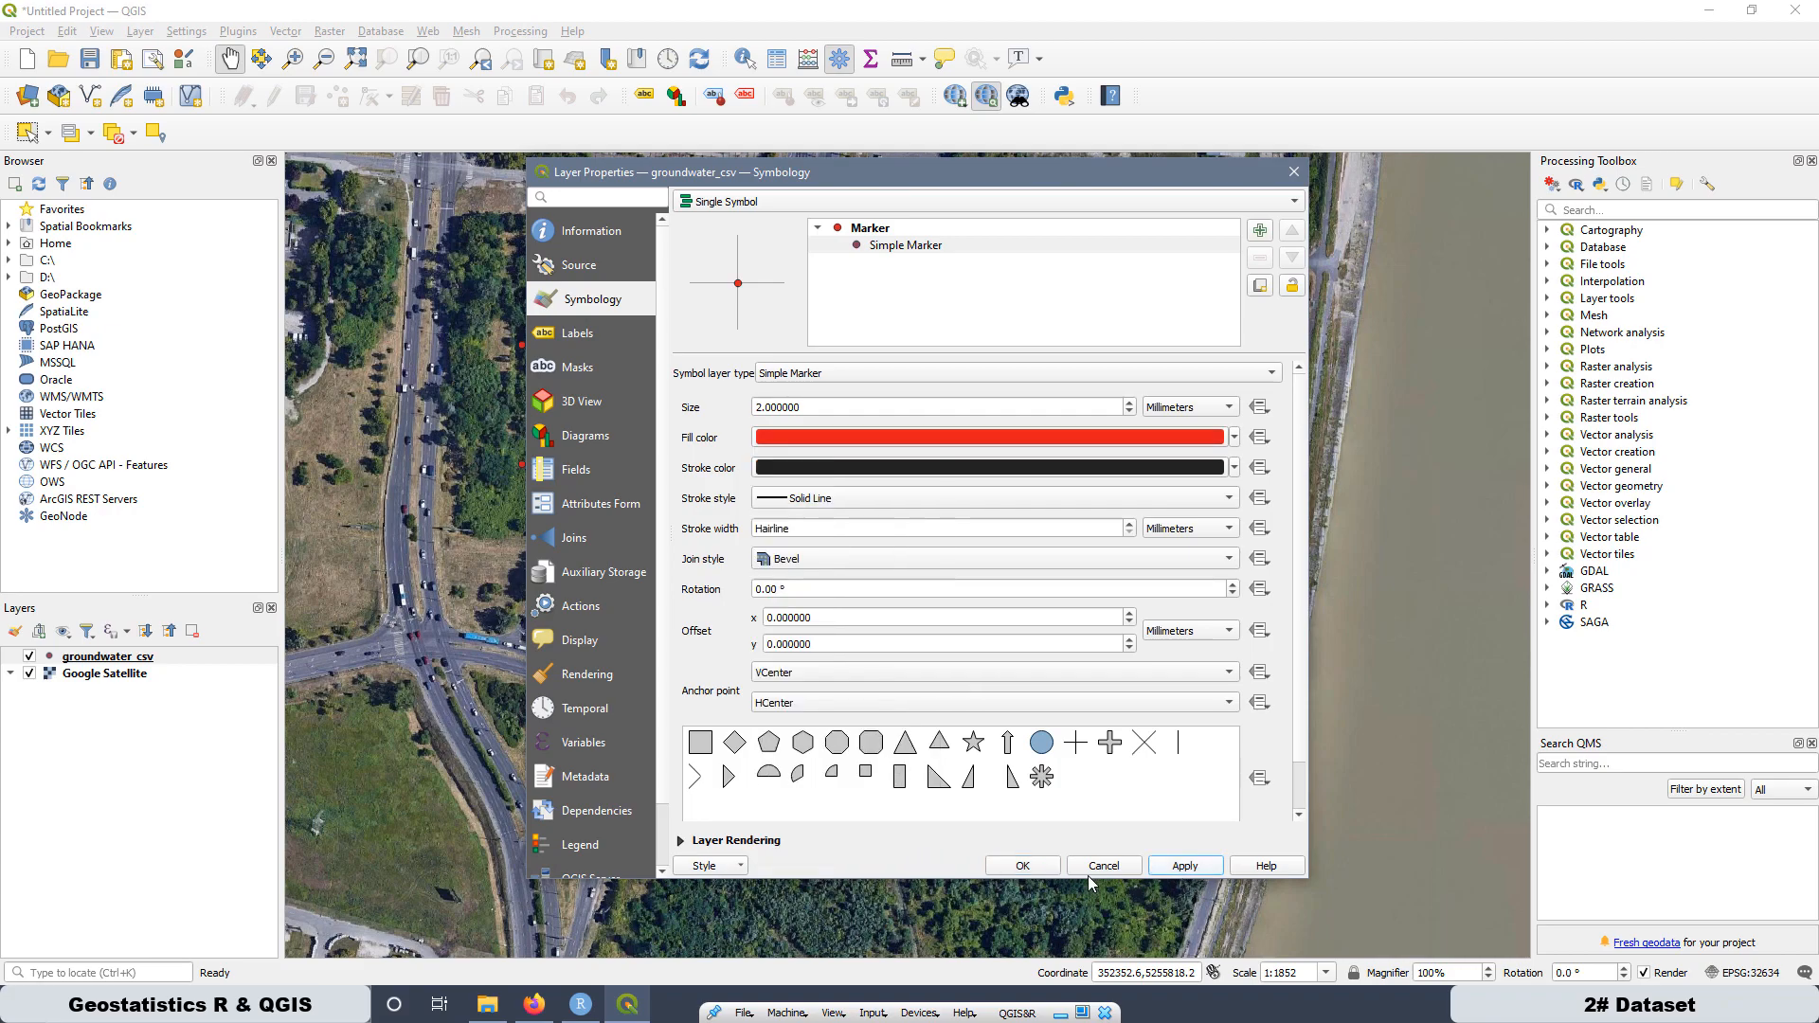
{"action": "left_click", "coordinate": [1021, 866]}
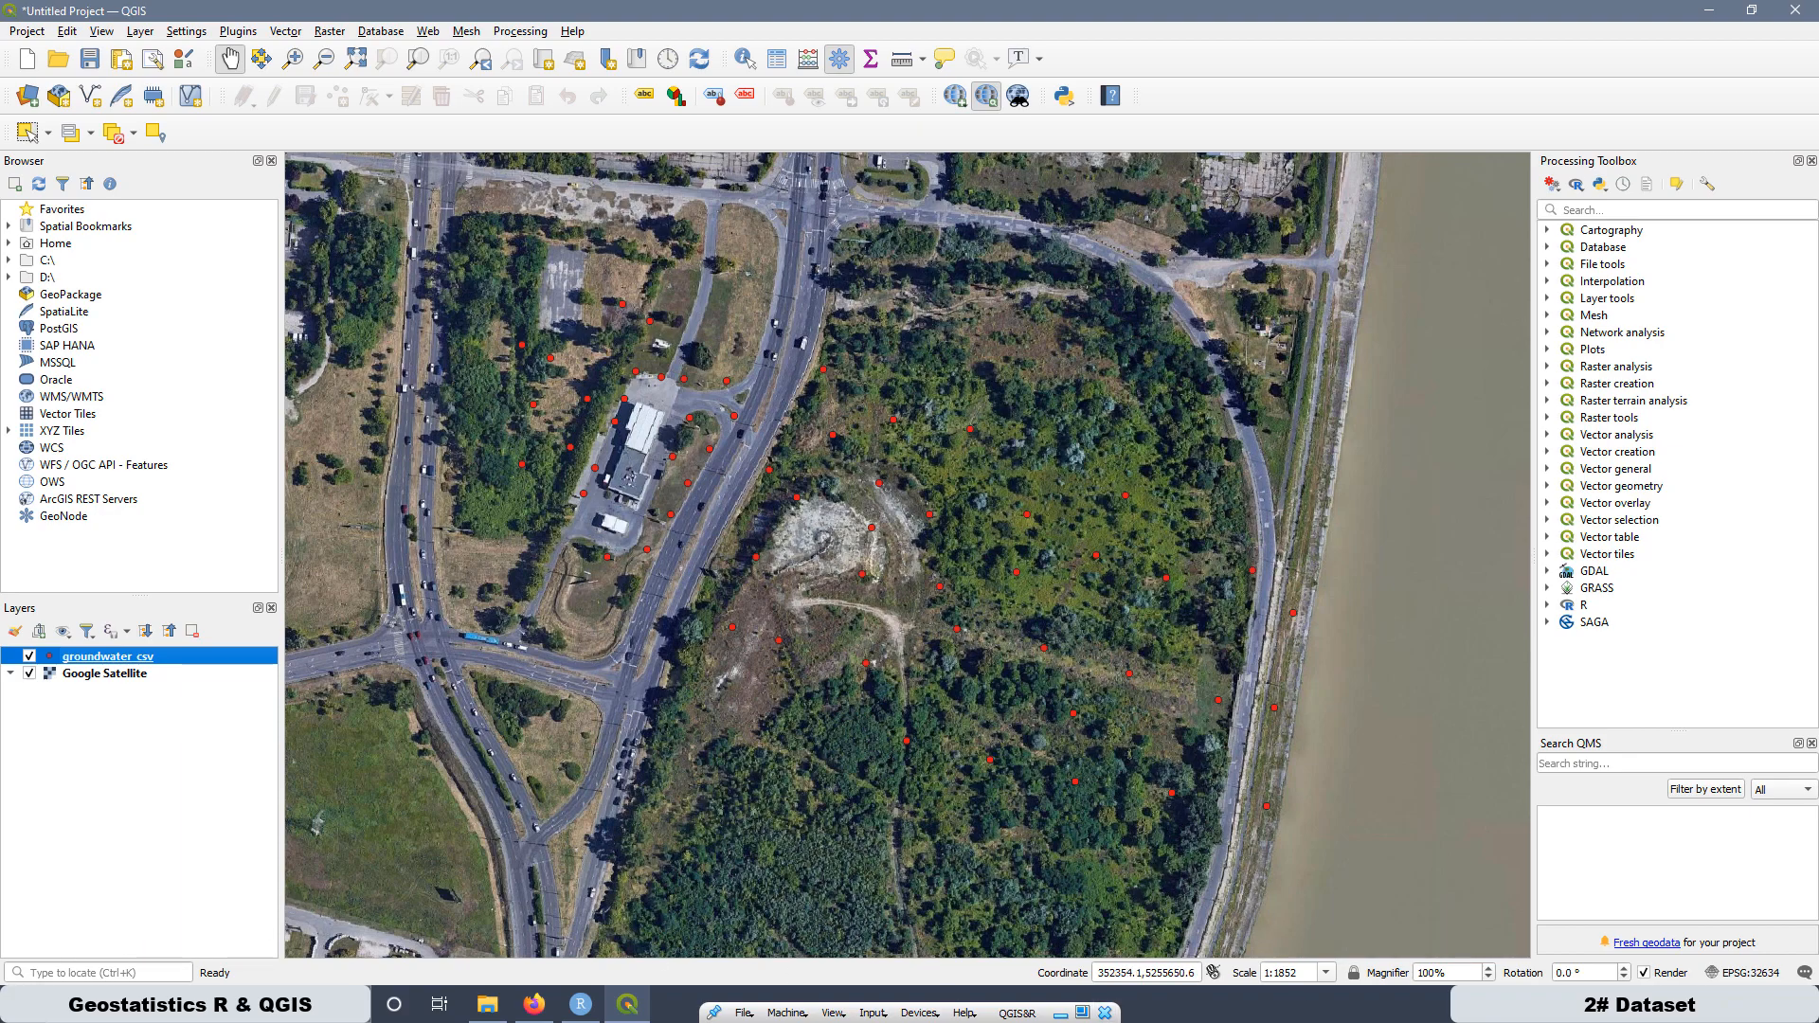
Step: Set up an export of the groundwater_csv layer as an ESRI Shapefile named groundwater_SHP in the R&QGIS folder
{"action": "right_click", "coordinate": [149, 663]}
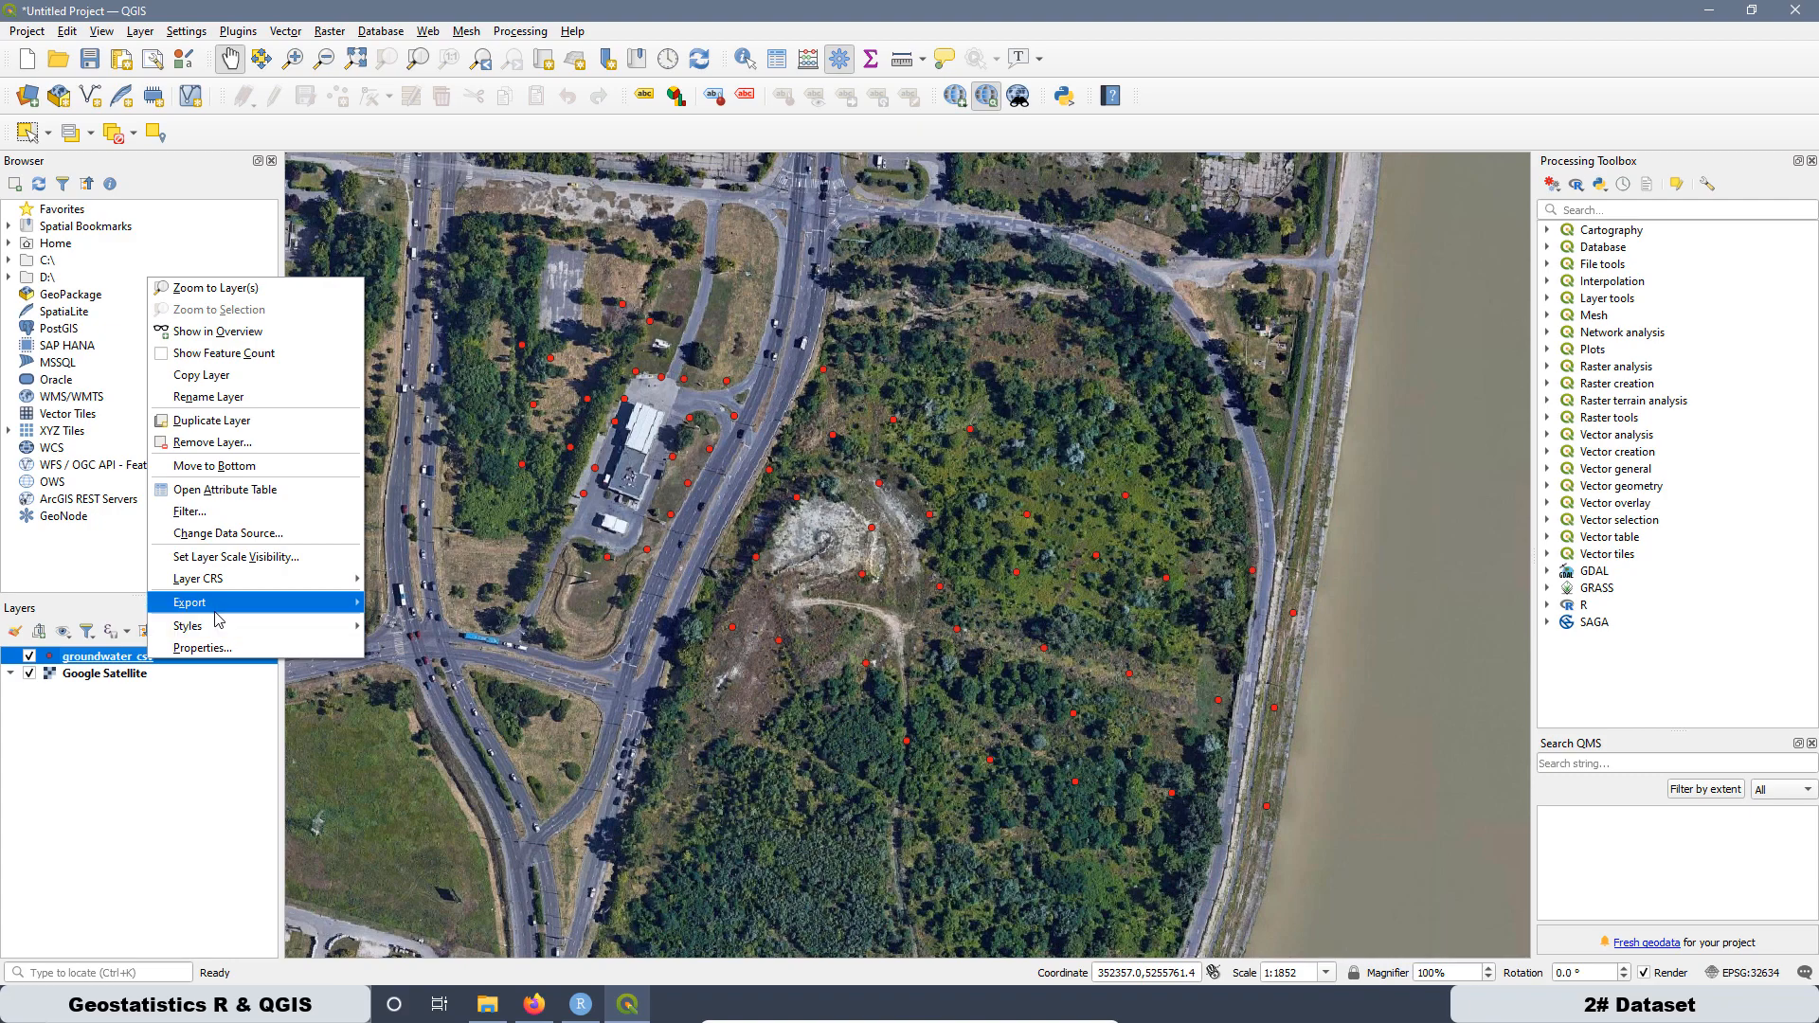
{"action": "mouse_move", "coordinate": [322, 606]}
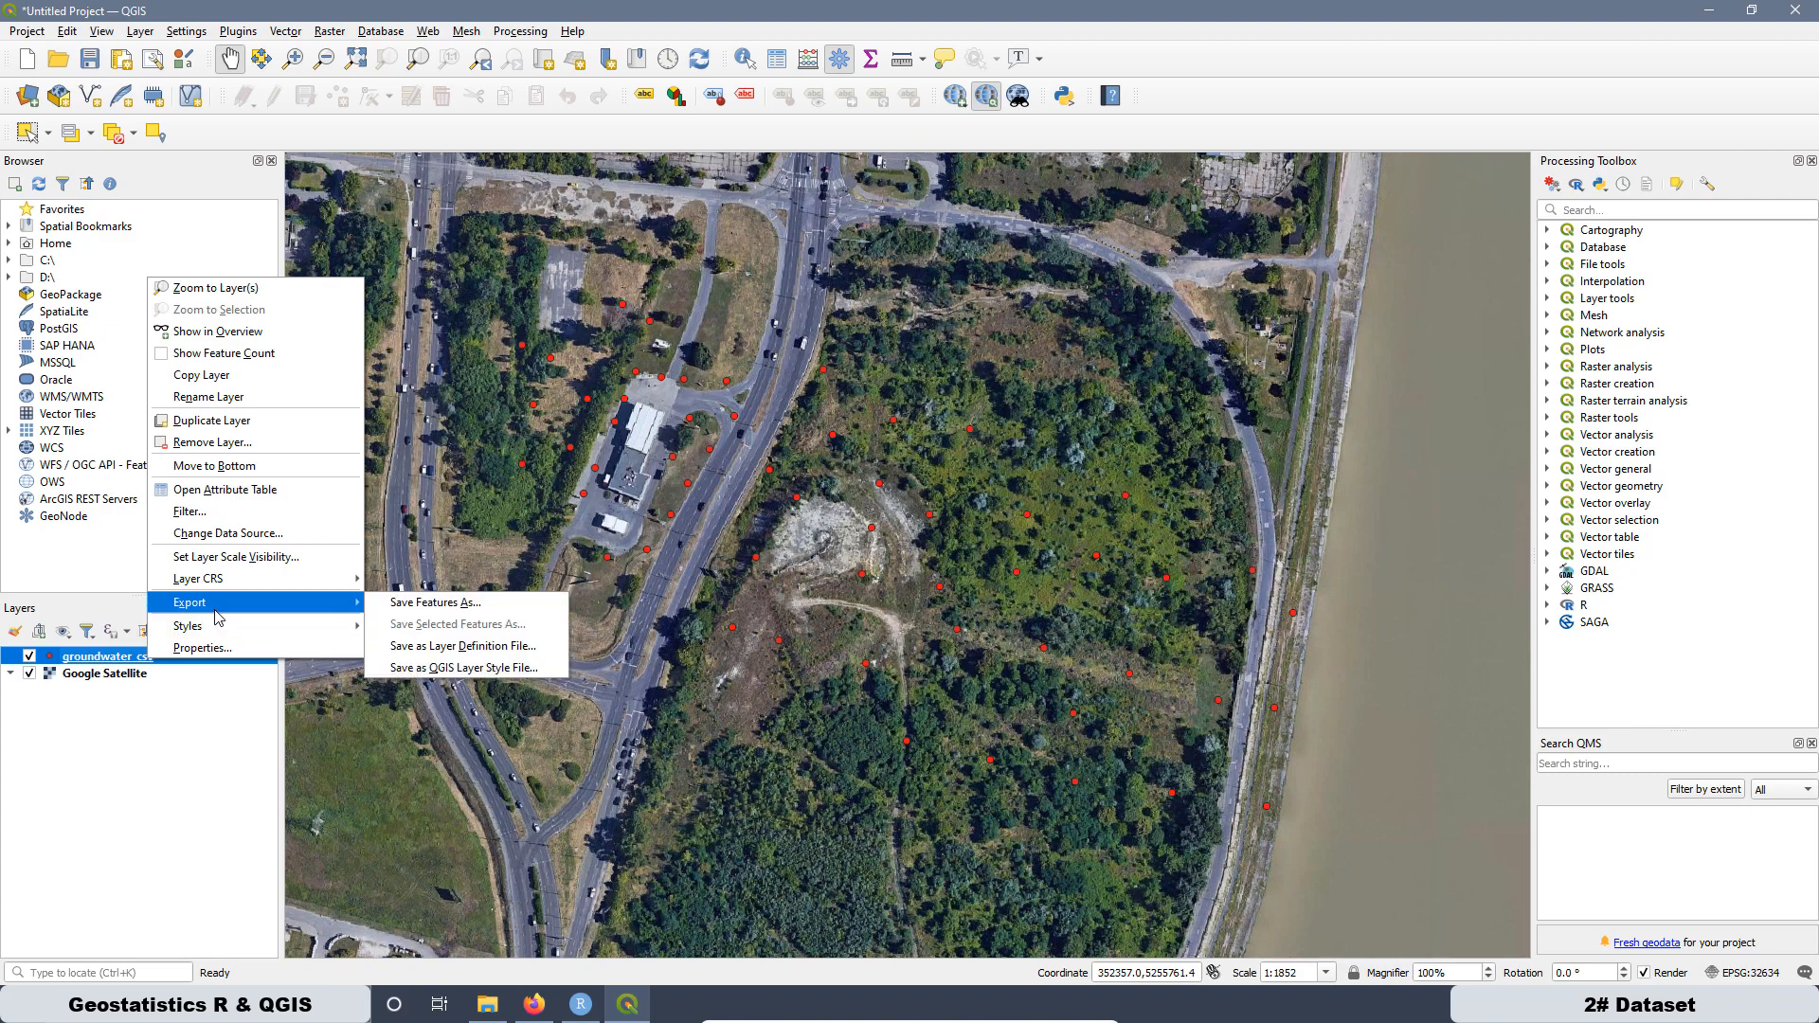
{"action": "left_click", "coordinate": [417, 603]}
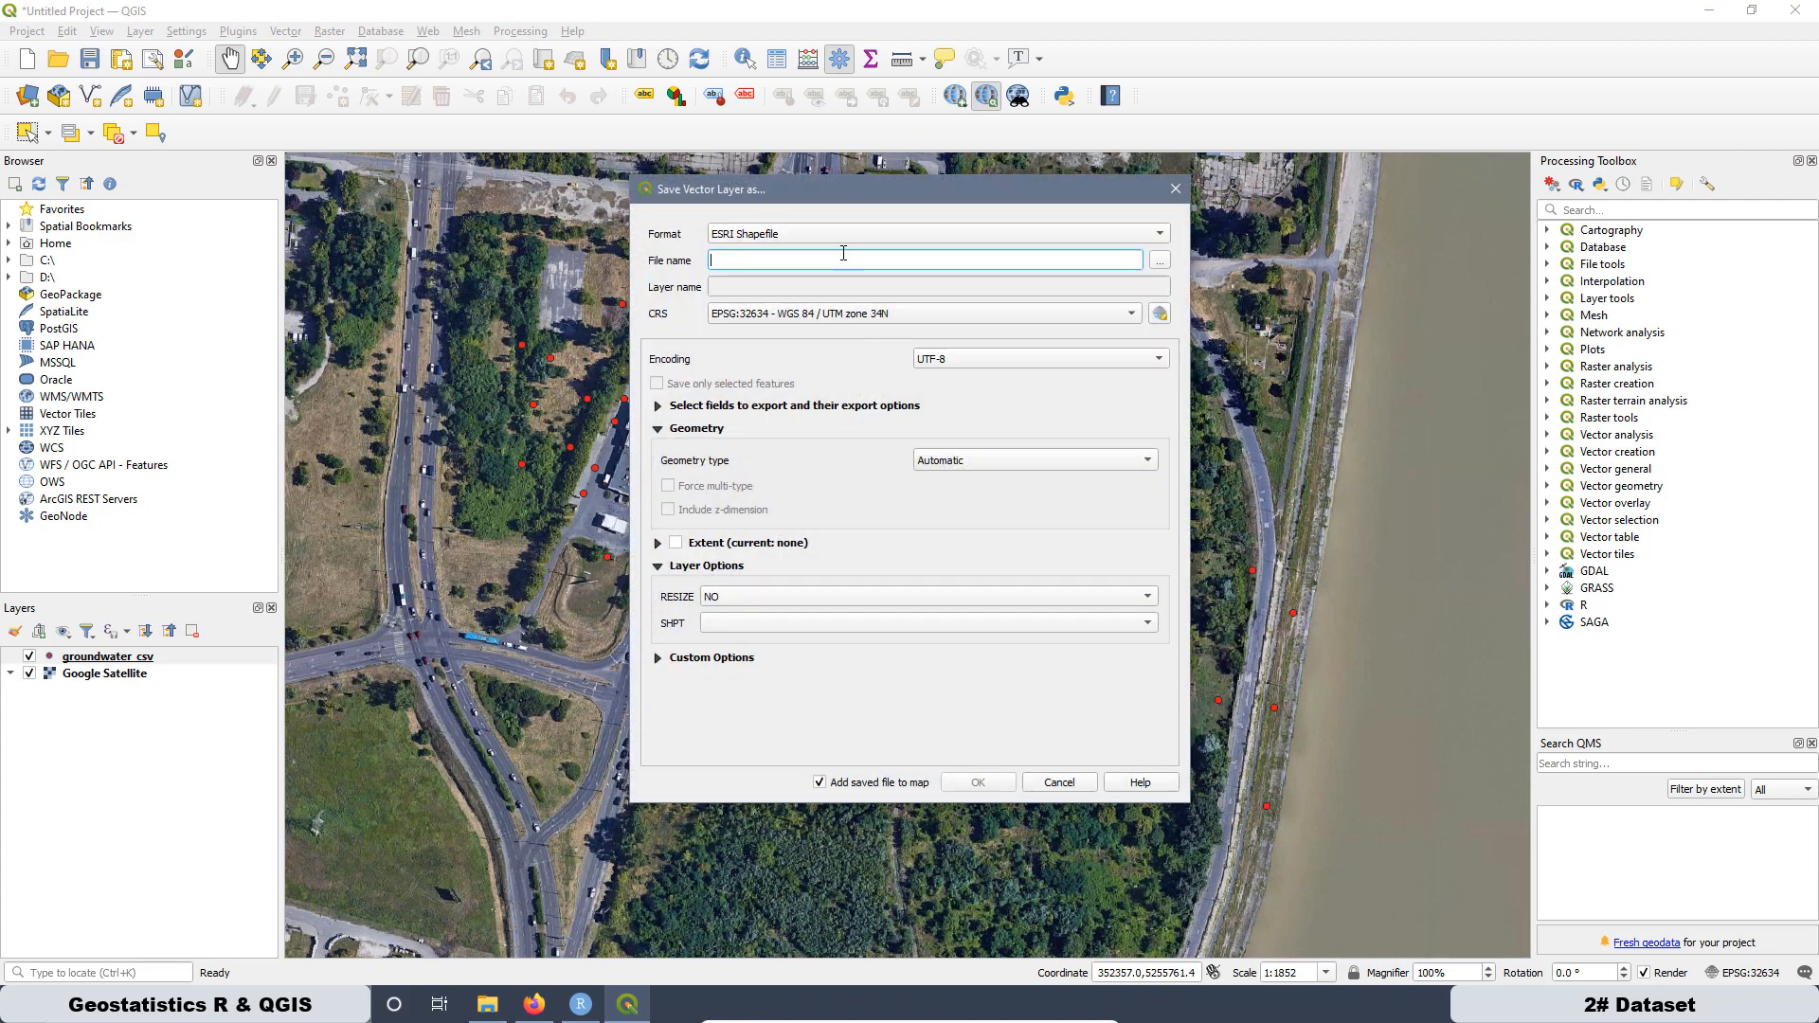
{"action": "left_click", "coordinate": [800, 236]}
{"action": "left_click", "coordinate": [799, 236]}
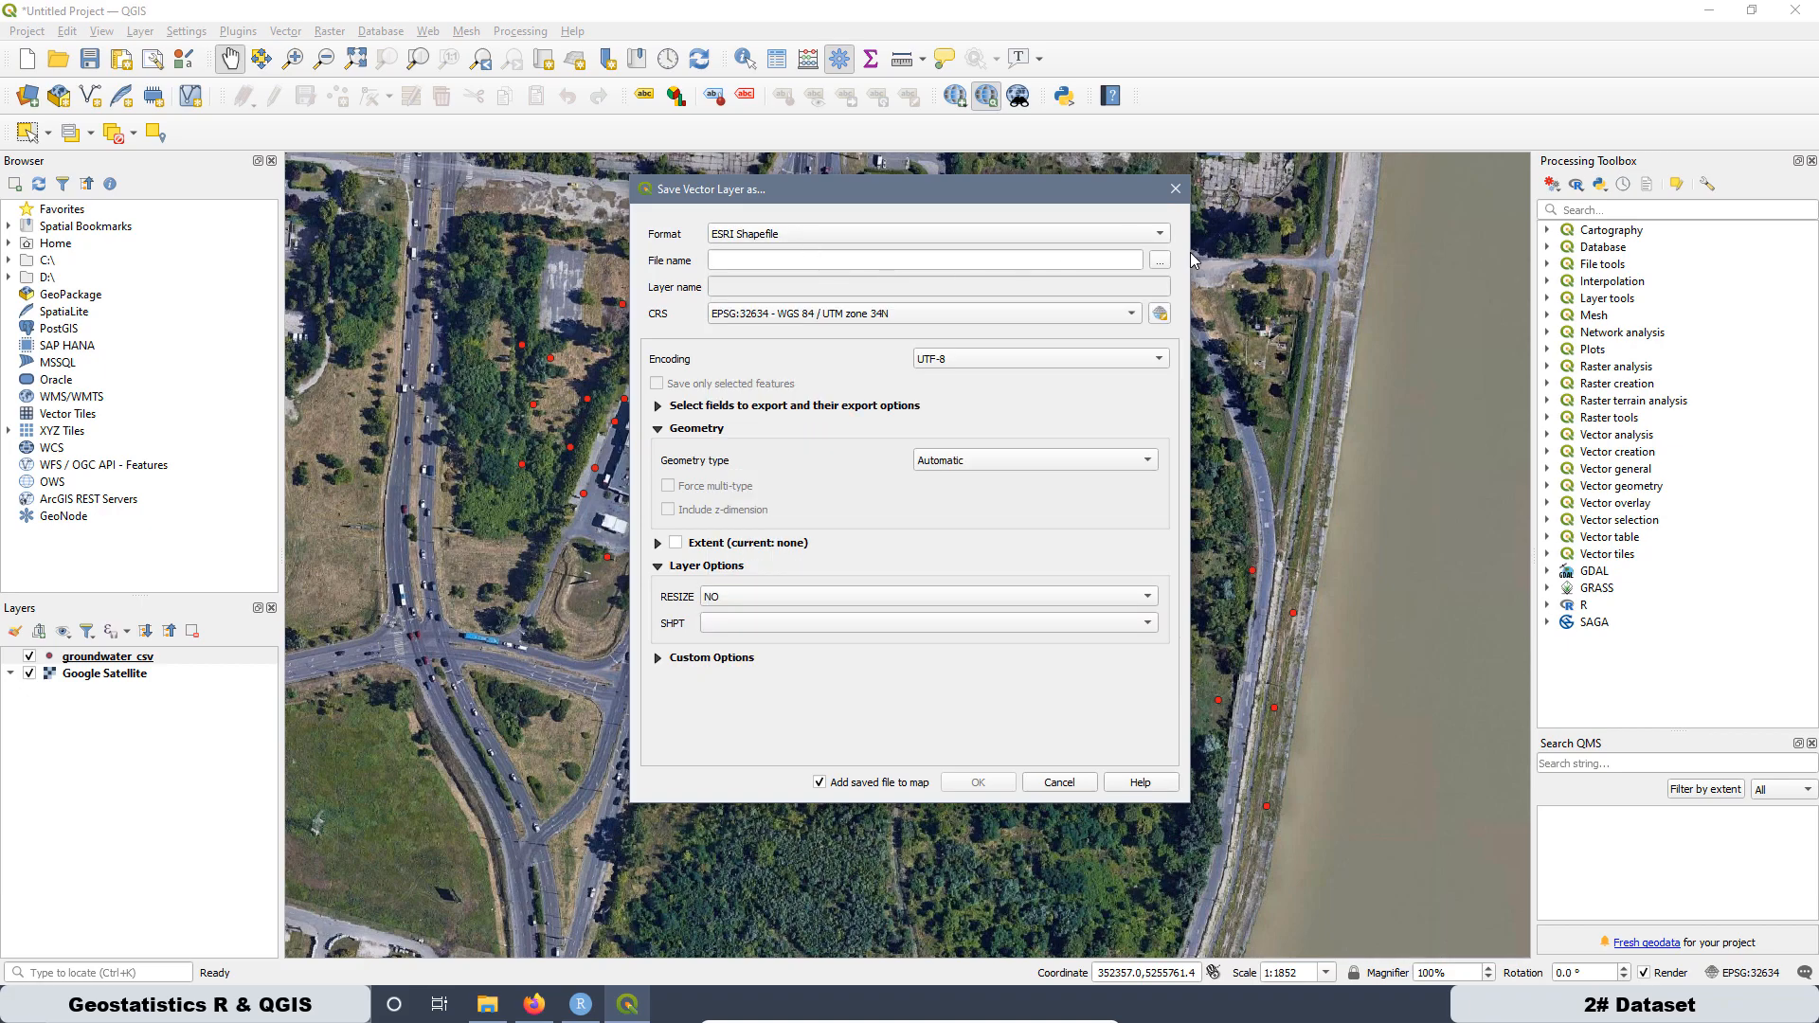
{"action": "left_click", "coordinate": [1161, 259]}
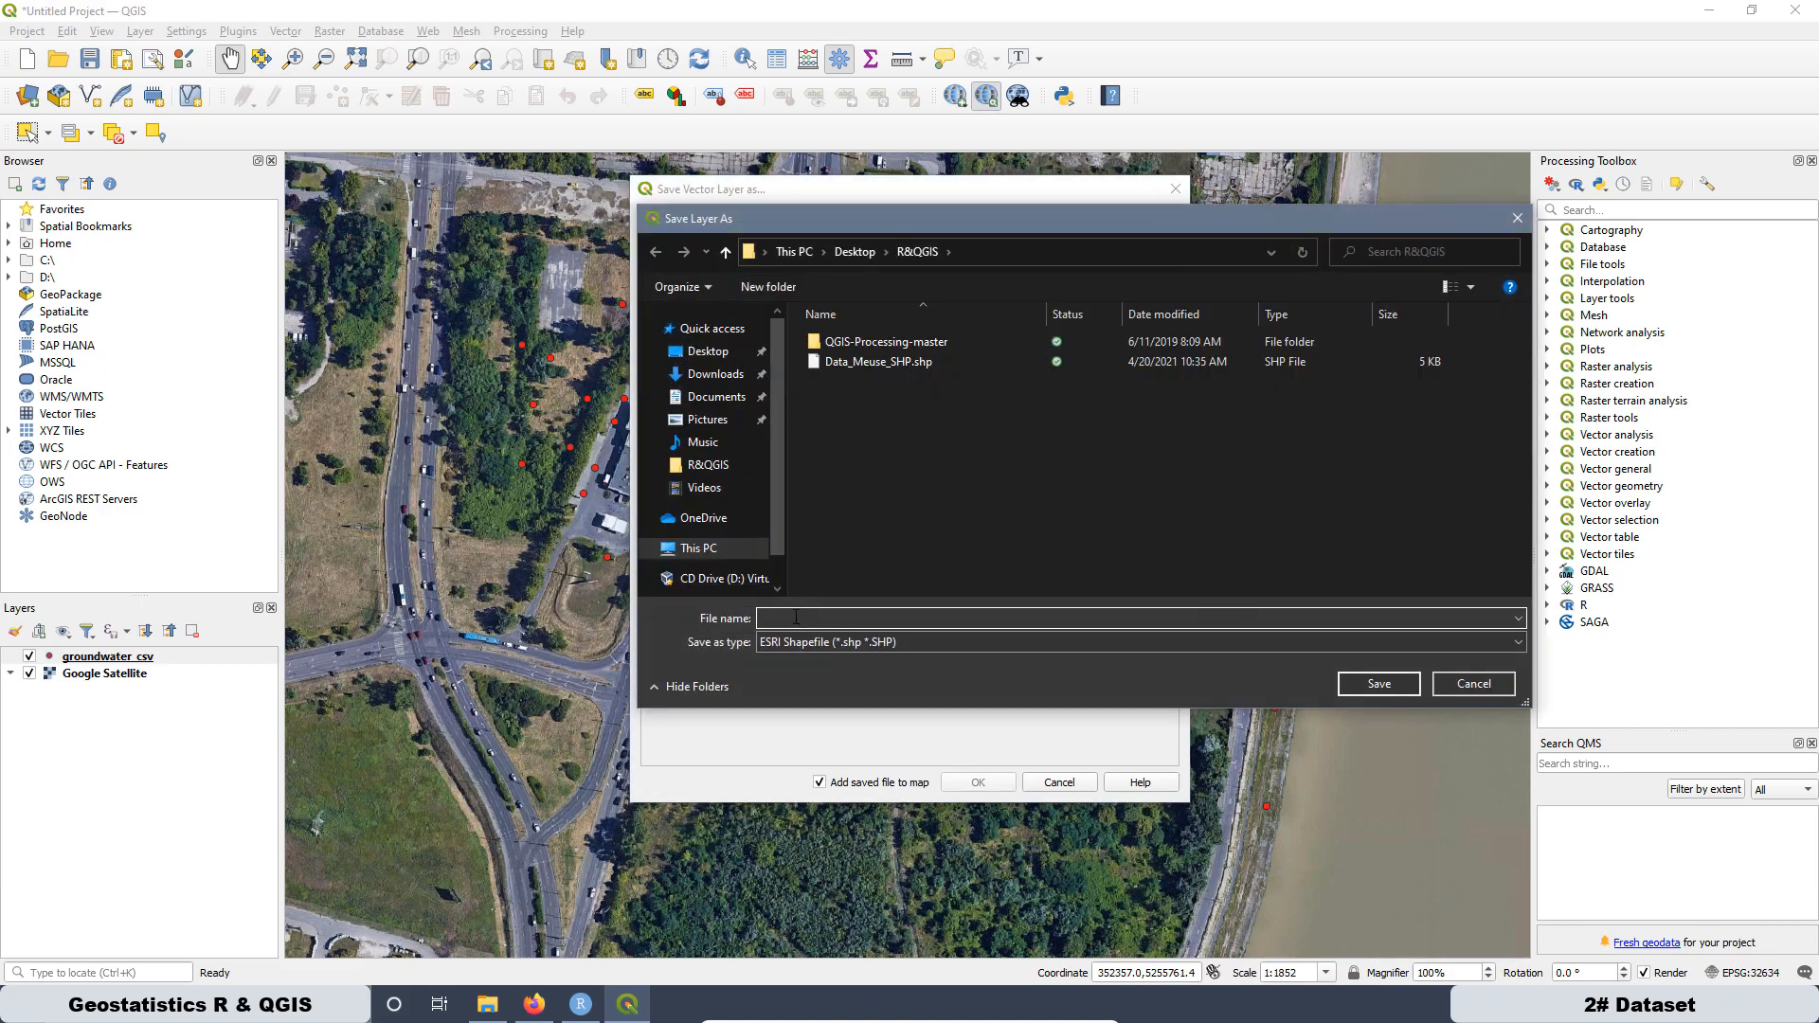
{"action": "type", "text": "groundwater_SHP"}
{"action": "left_click", "coordinate": [1380, 684]}
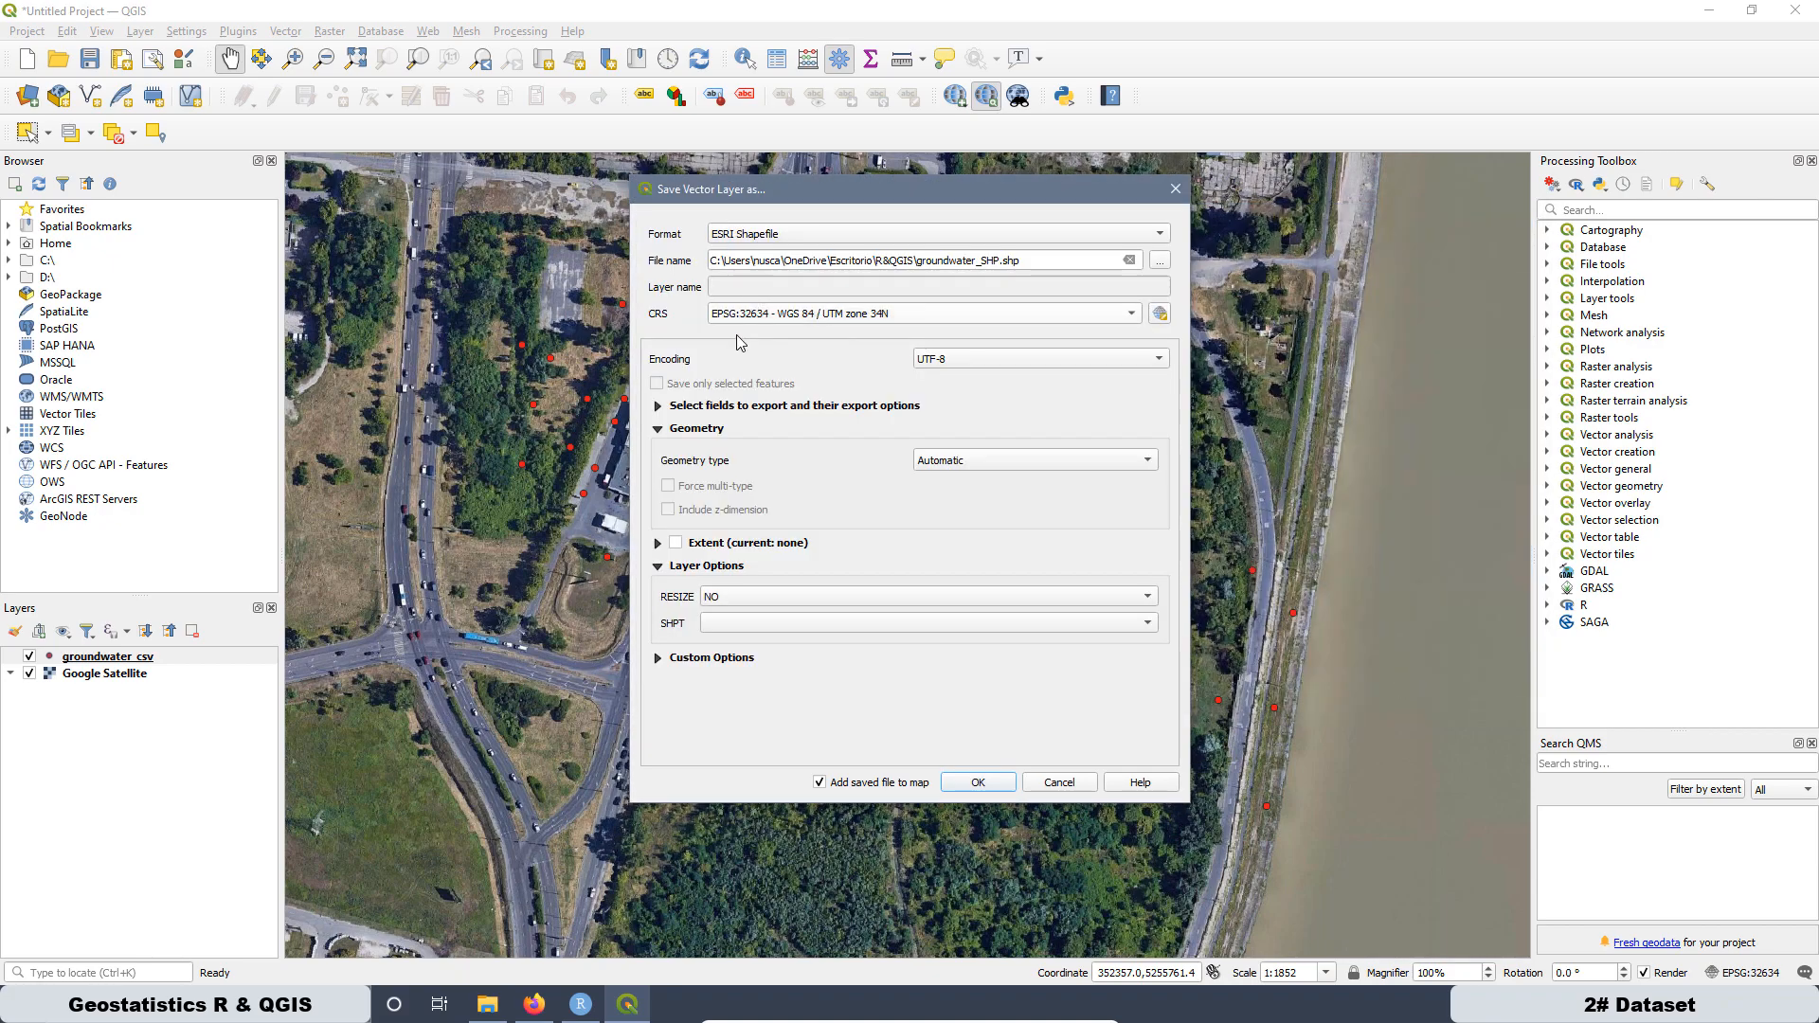
Step: Review the fields selected for export and save the shapefile with EPSG:32634, adding it to the map
{"action": "left_click", "coordinate": [659, 409]}
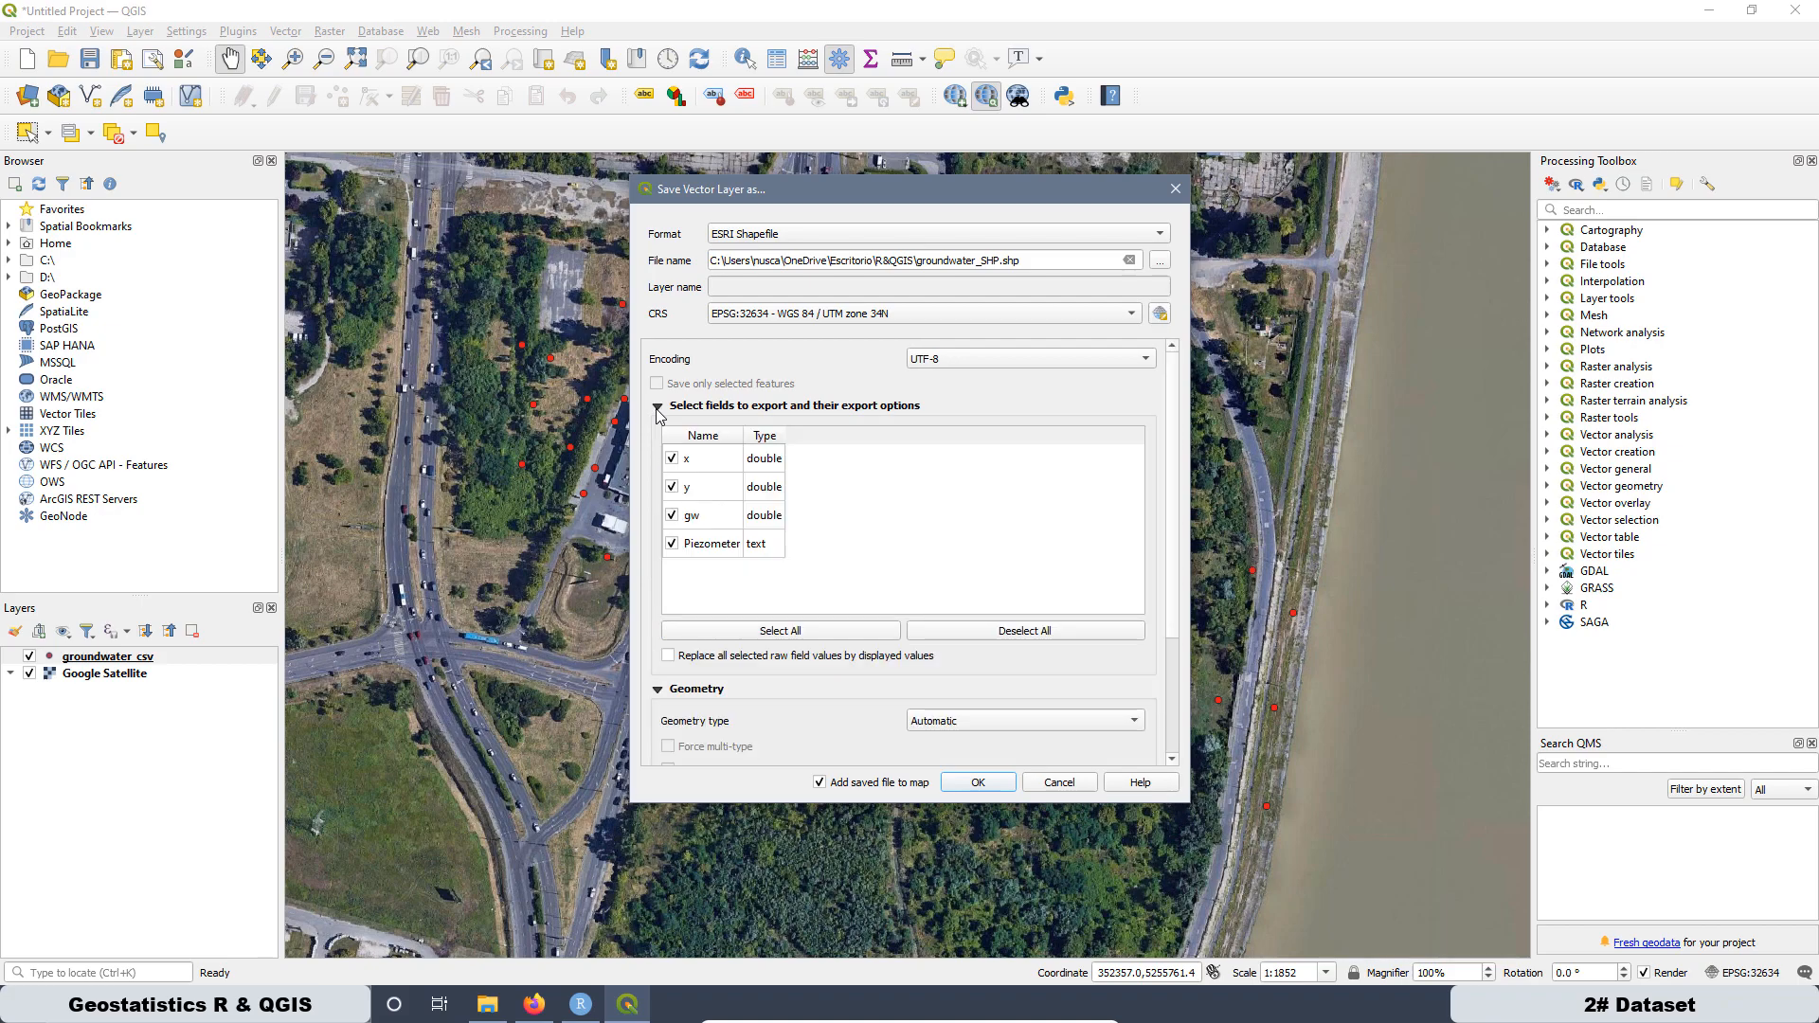
{"action": "left_click", "coordinate": [657, 407]}
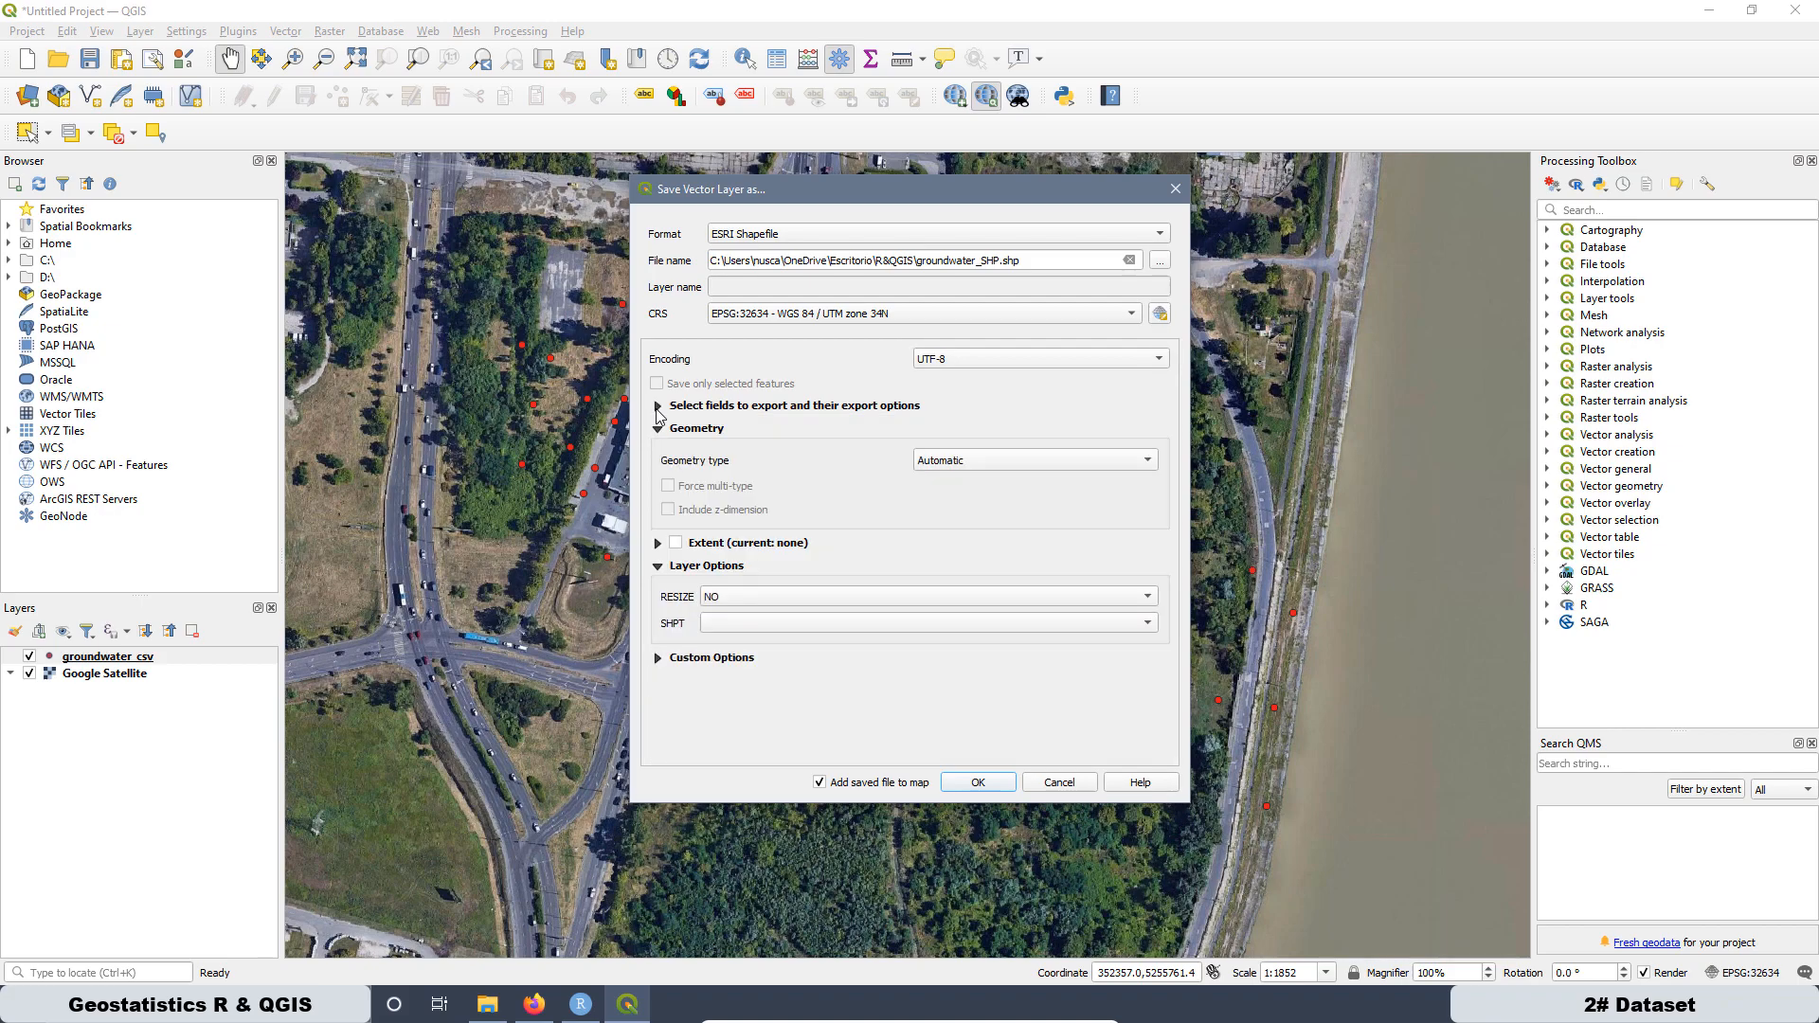
{"action": "left_click", "coordinate": [657, 407]}
{"action": "left_click", "coordinate": [657, 407]}
{"action": "left_click", "coordinate": [977, 783]}
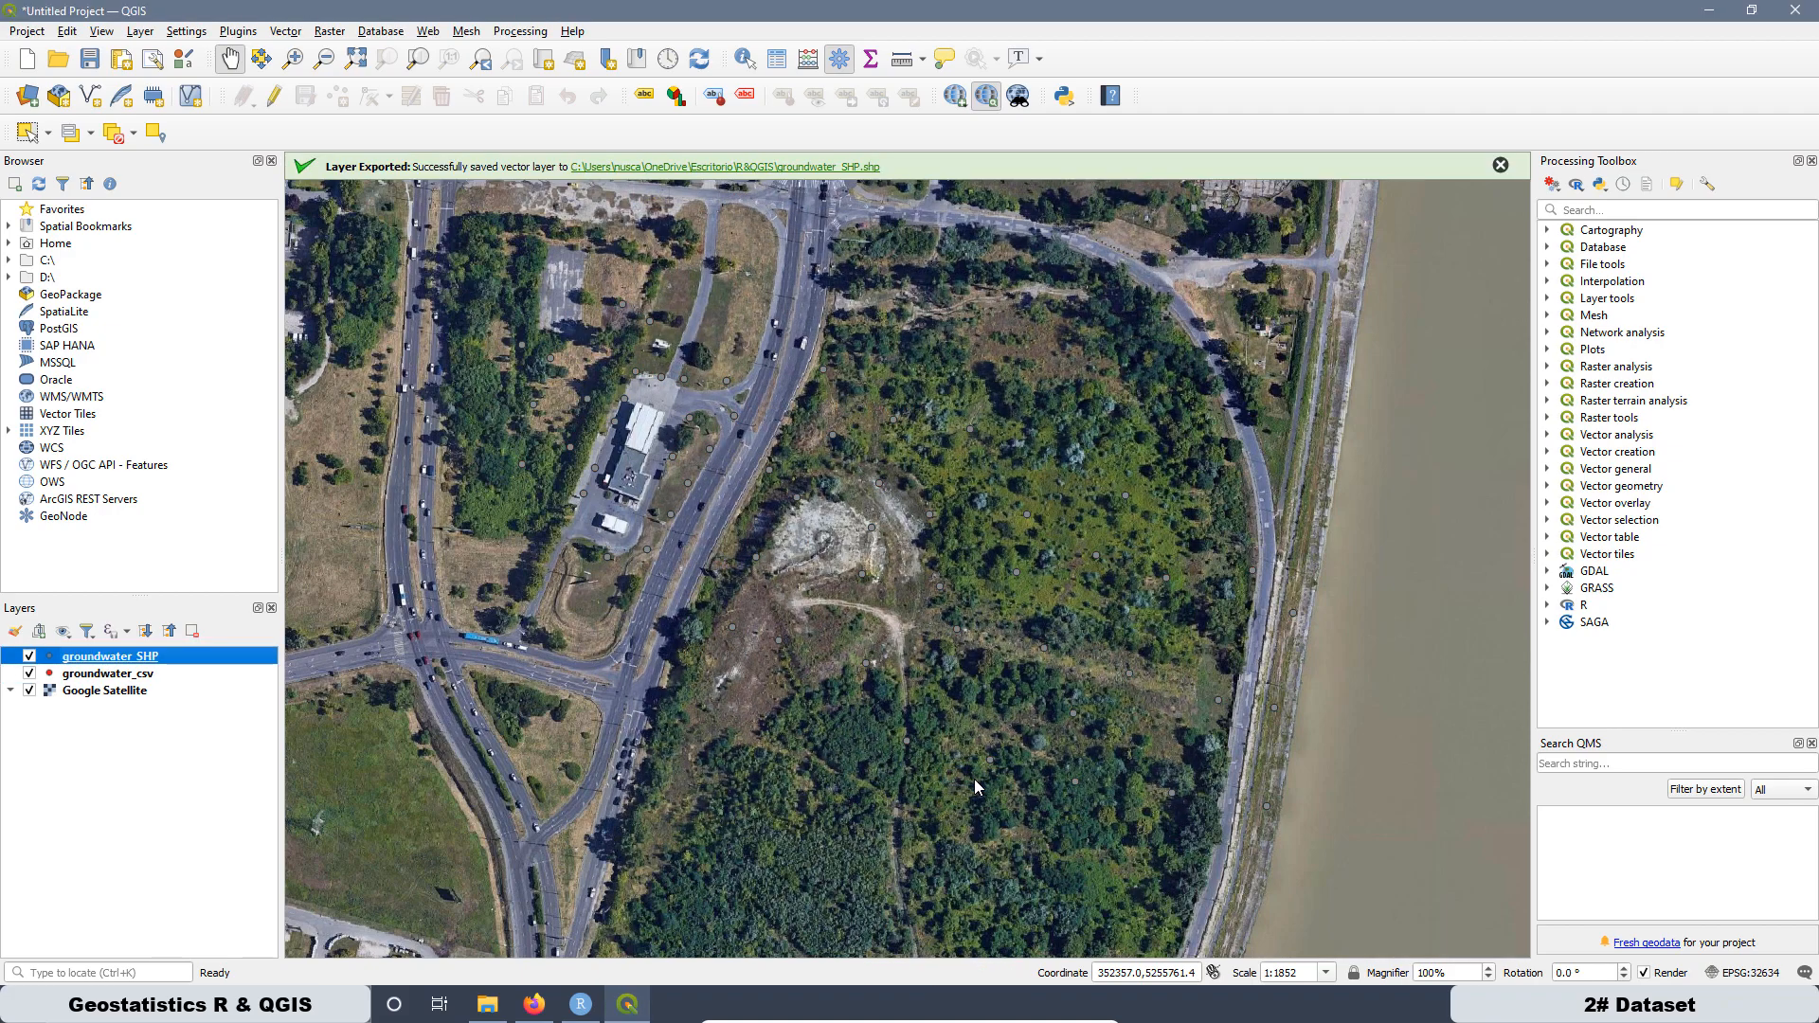
Step: Remove the groundwater_csv layer from the project
{"action": "left_click", "coordinate": [102, 676]}
{"action": "right_click", "coordinate": [103, 675]}
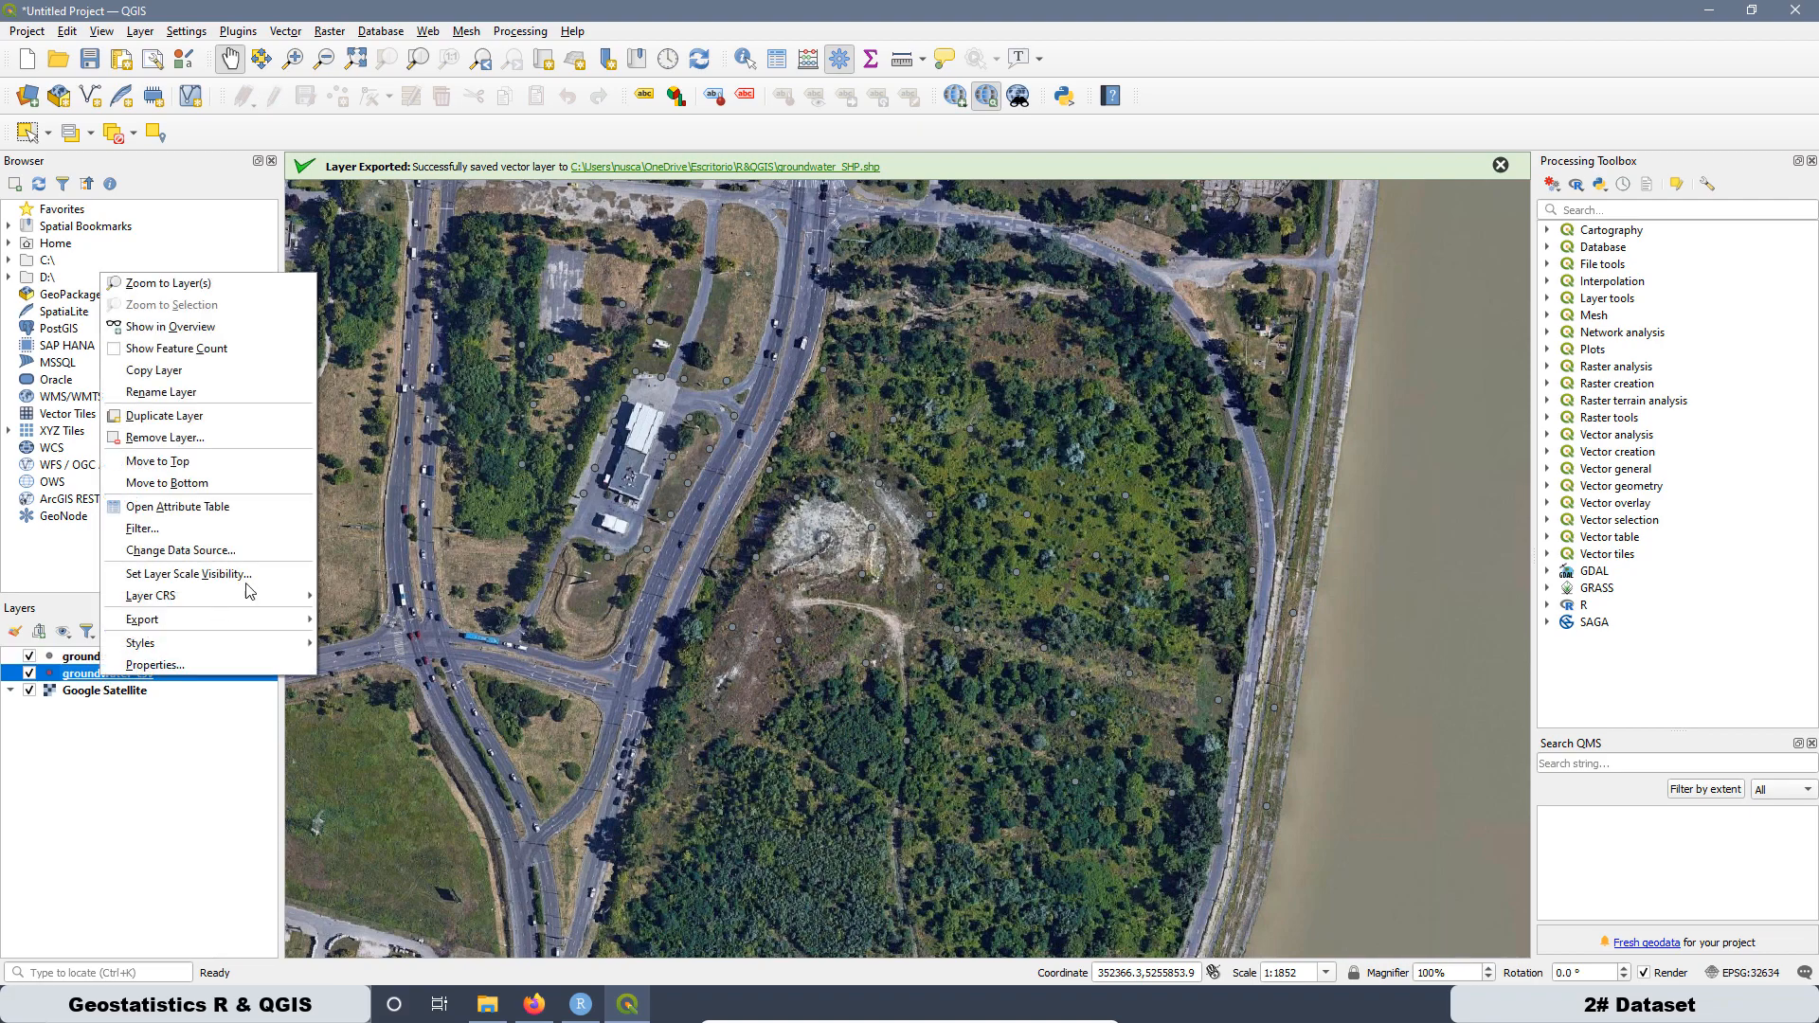
{"action": "left_click", "coordinate": [186, 439]}
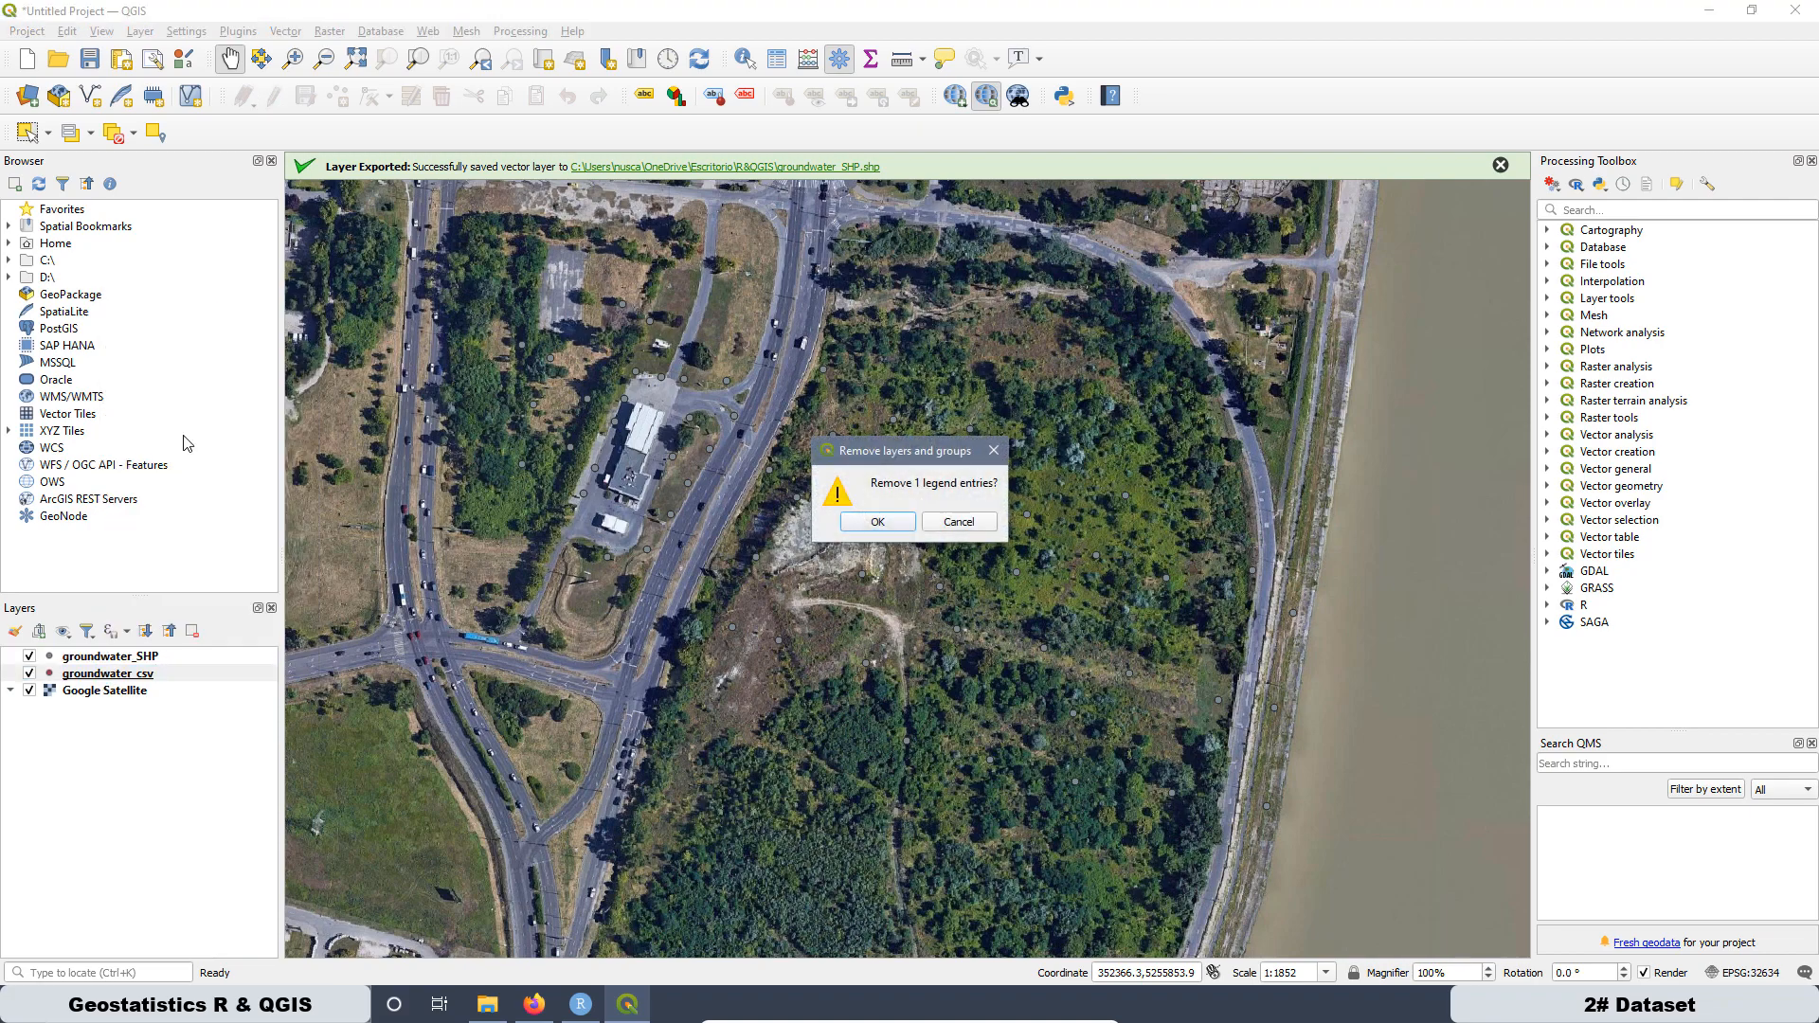
{"action": "left_click", "coordinate": [878, 522]}
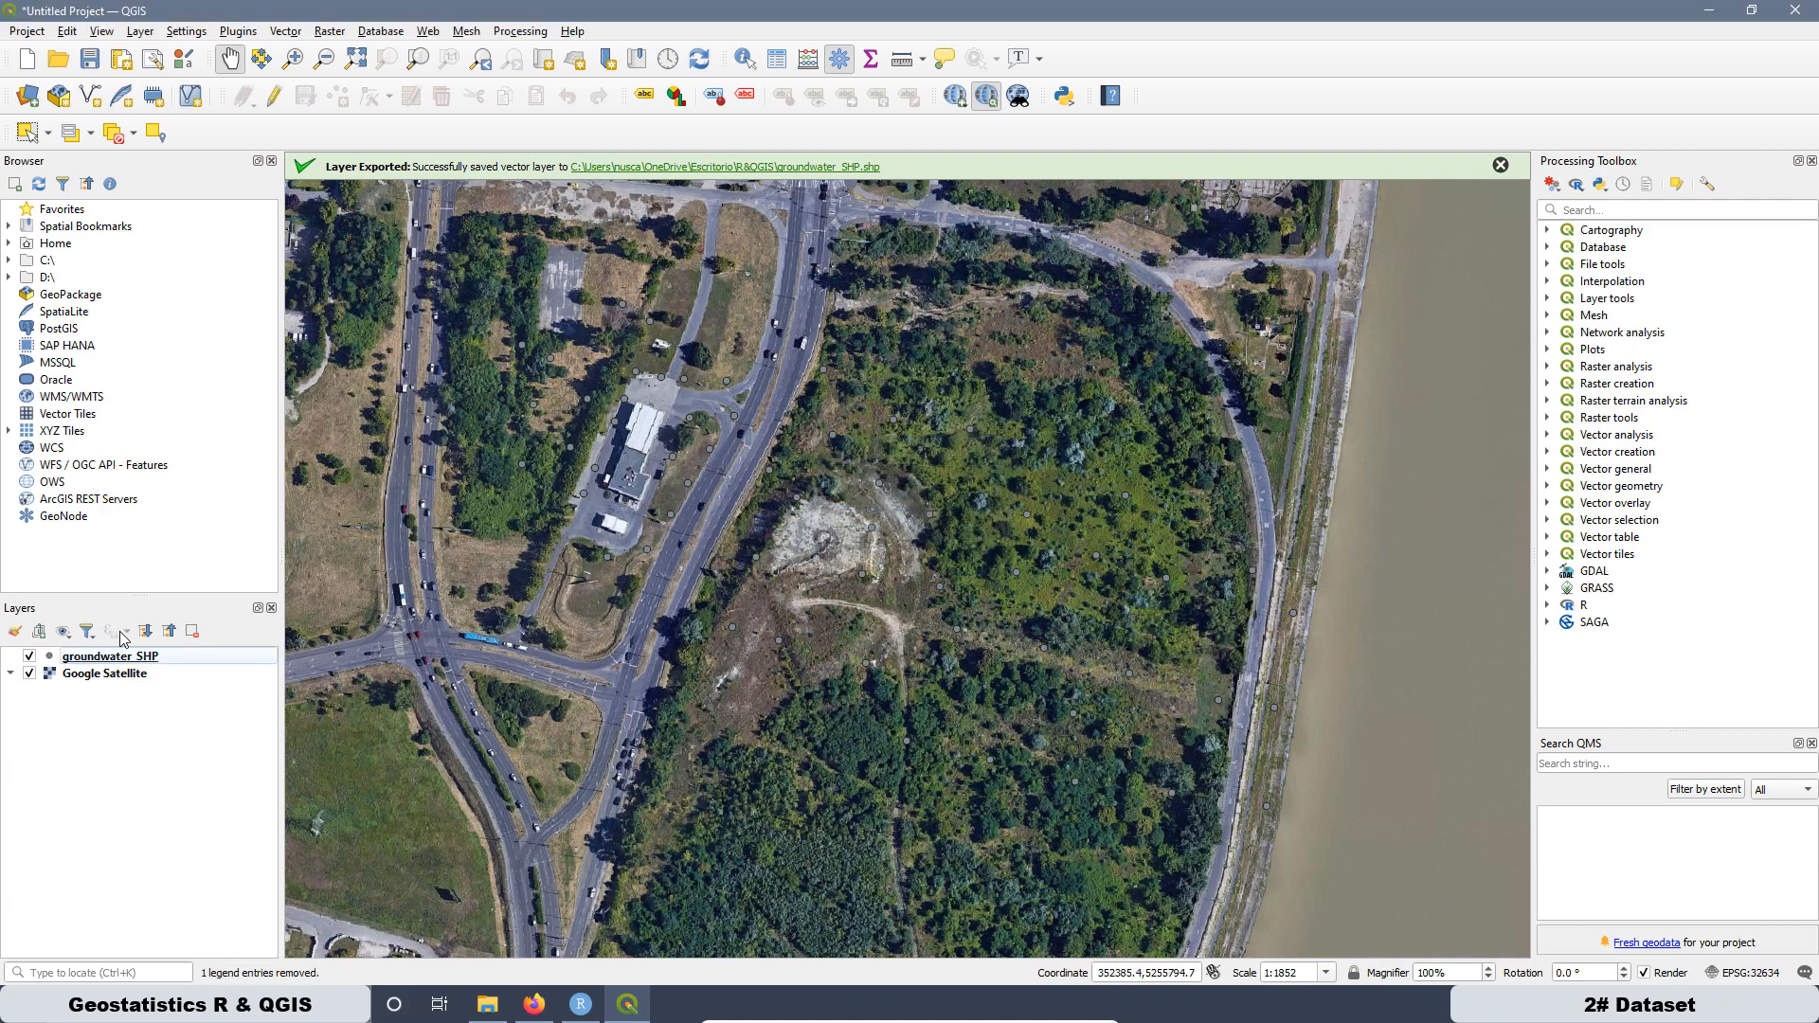
Step: Set the simple marker fill of the groundwater_SHP layer to the standard orange and apply the symbology
{"action": "right_click", "coordinate": [135, 659]}
{"action": "left_click", "coordinate": [173, 656]}
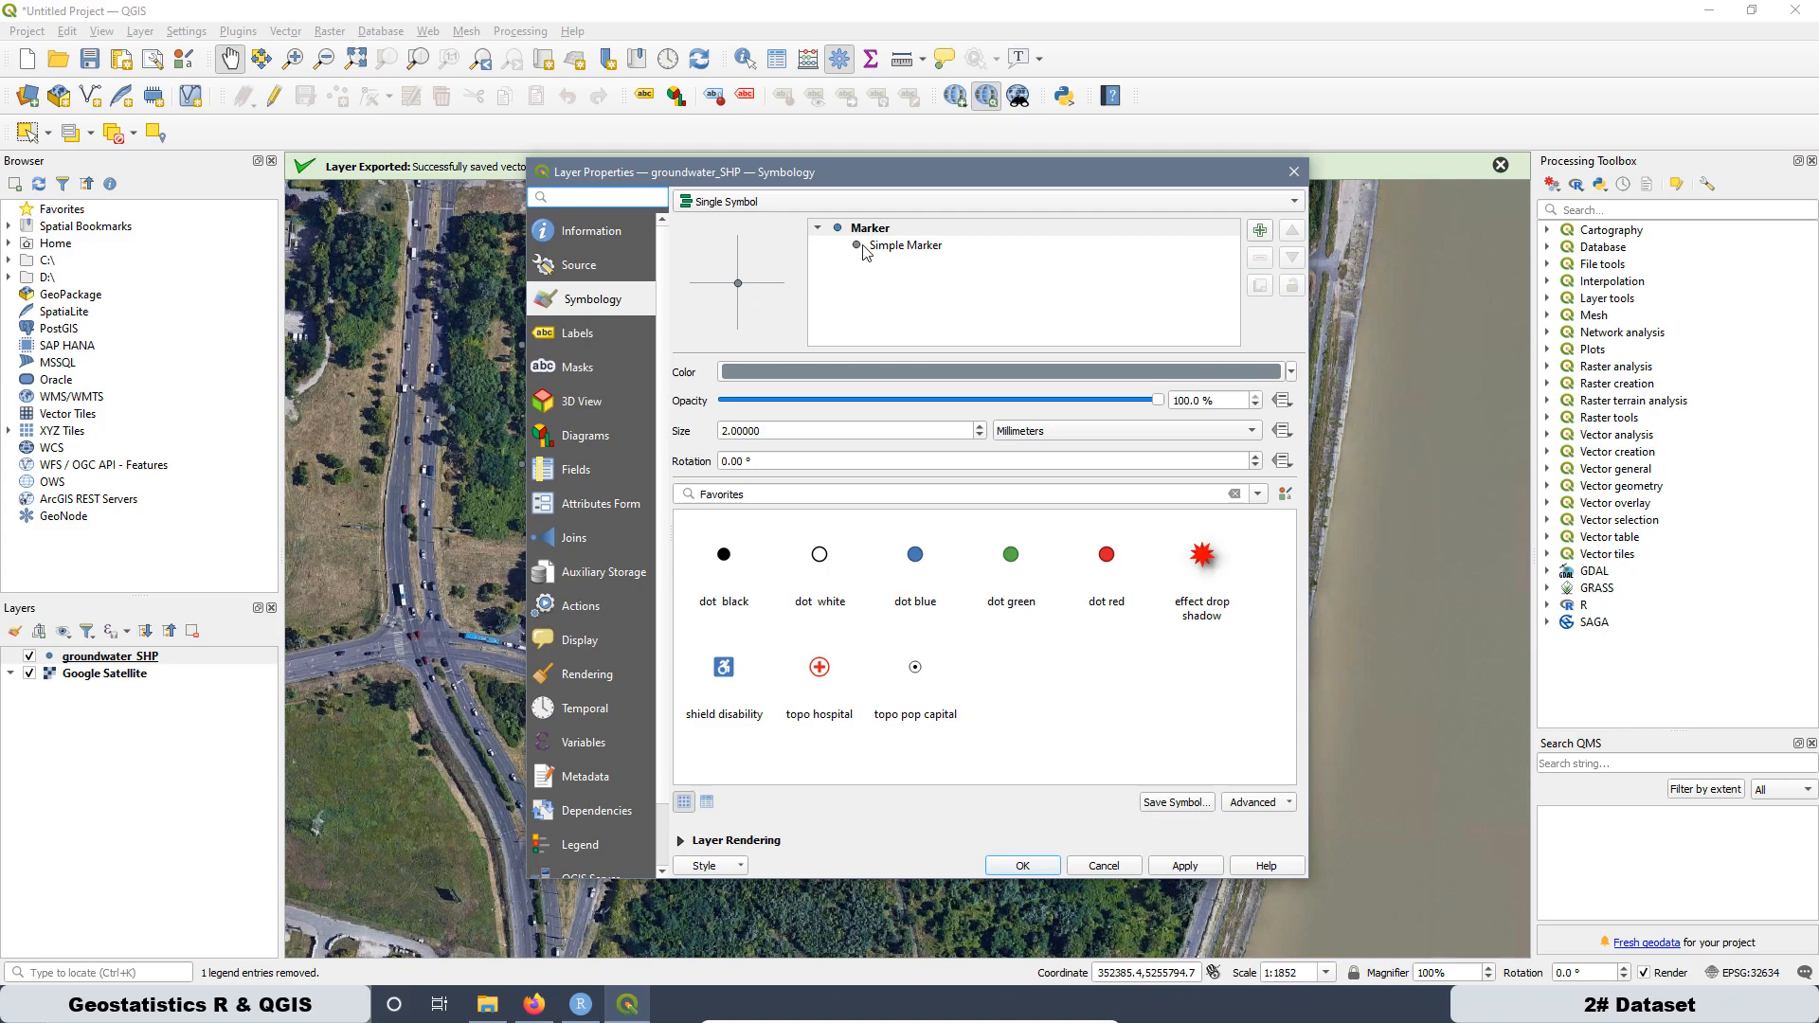
{"action": "left_click", "coordinate": [864, 247]}
{"action": "left_click", "coordinate": [1093, 436]}
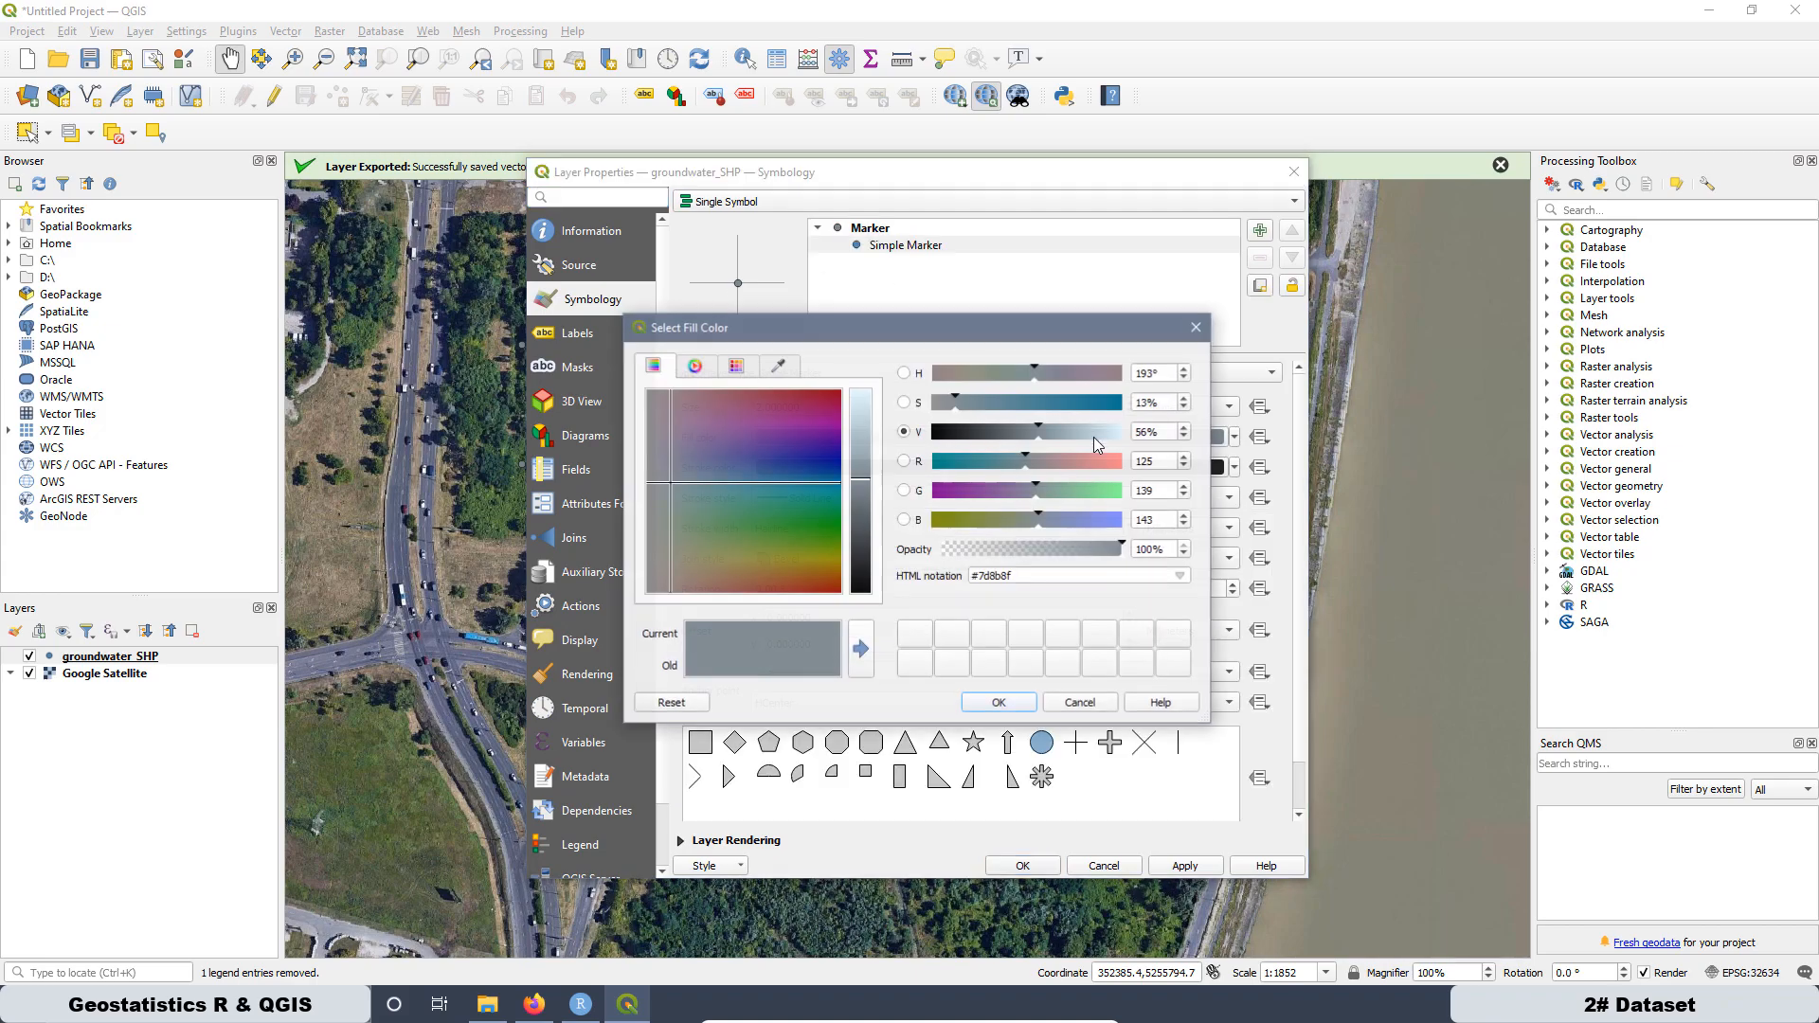
{"action": "left_click", "coordinate": [1196, 330]}
{"action": "left_click", "coordinate": [1234, 437]}
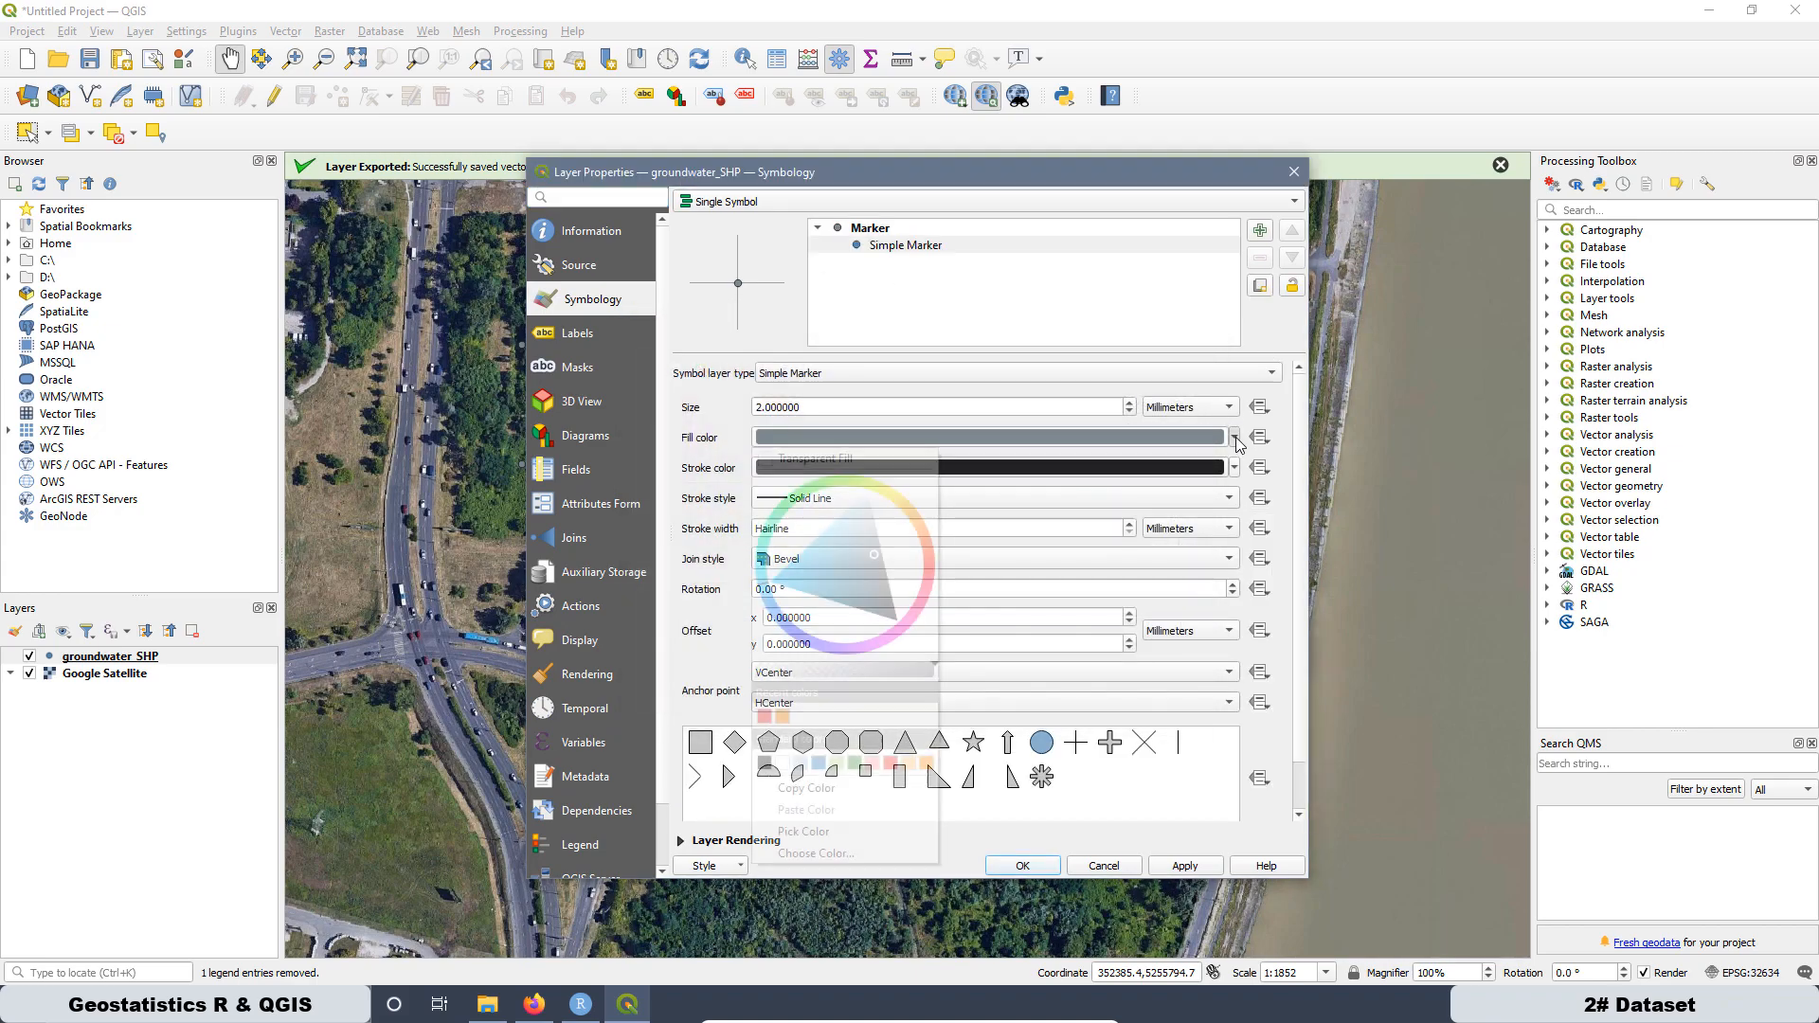
{"action": "left_click", "coordinate": [926, 762]}
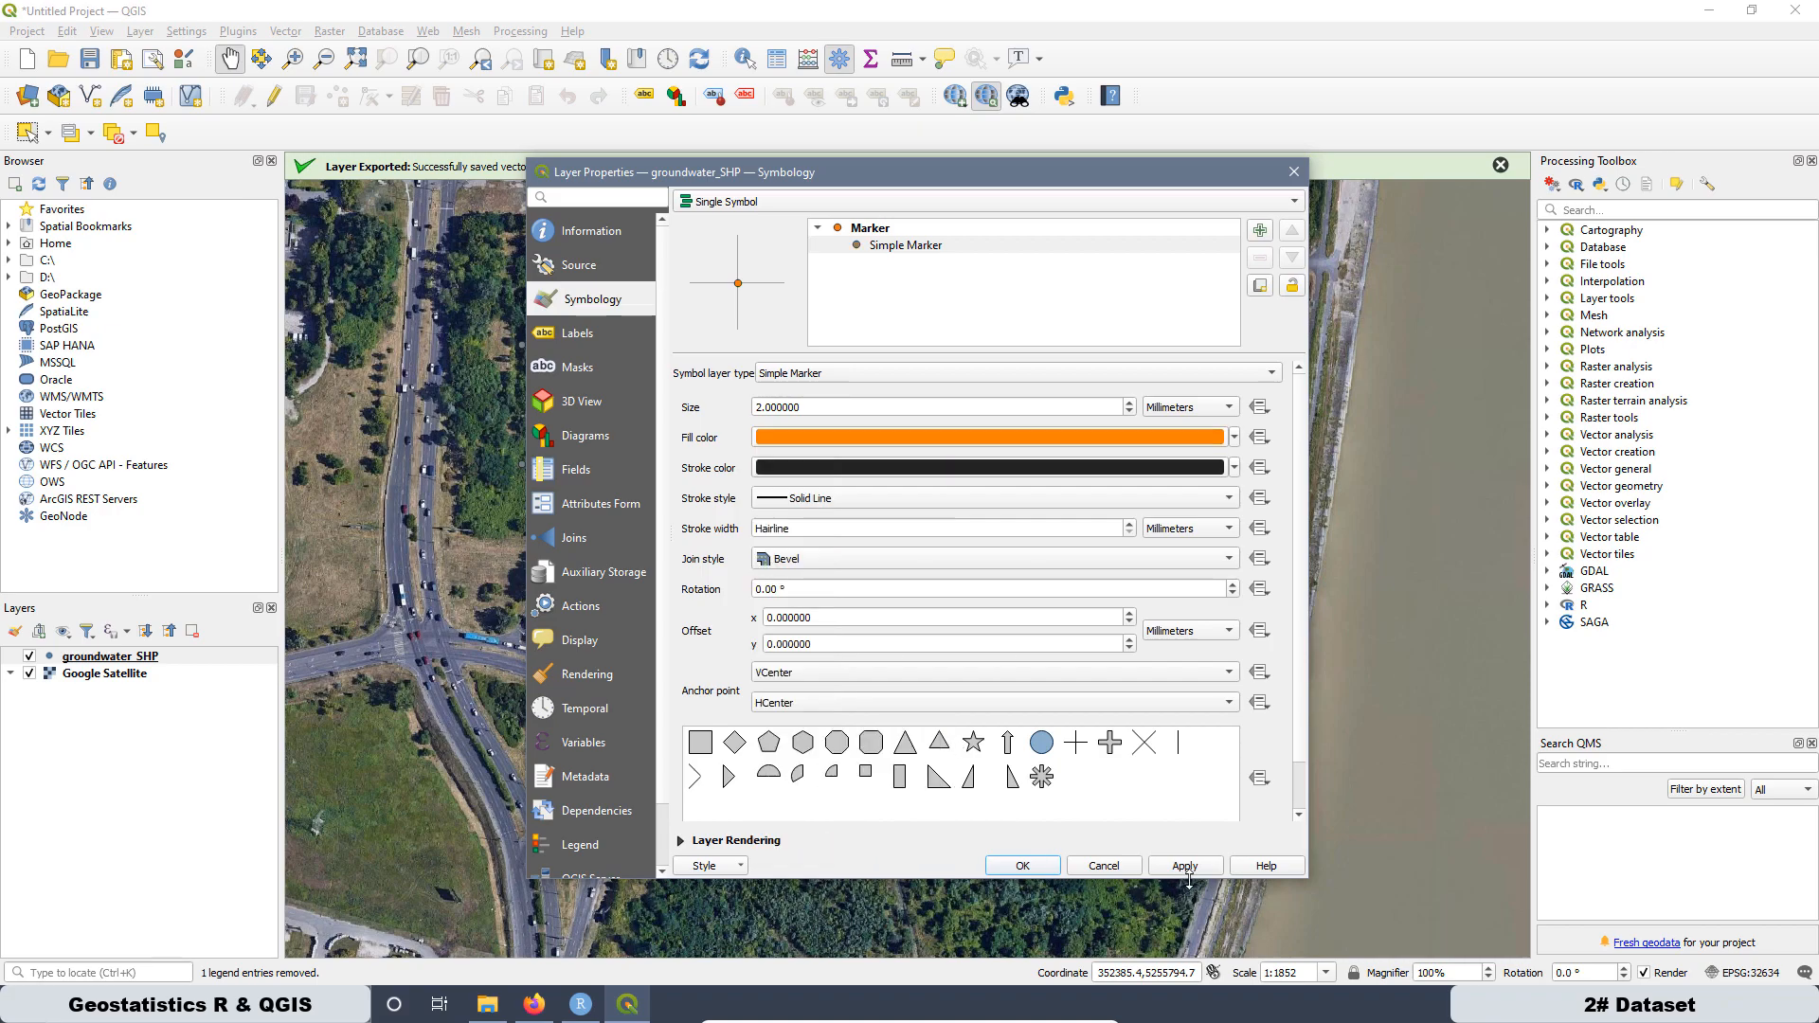
{"action": "left_click", "coordinate": [1024, 866]}
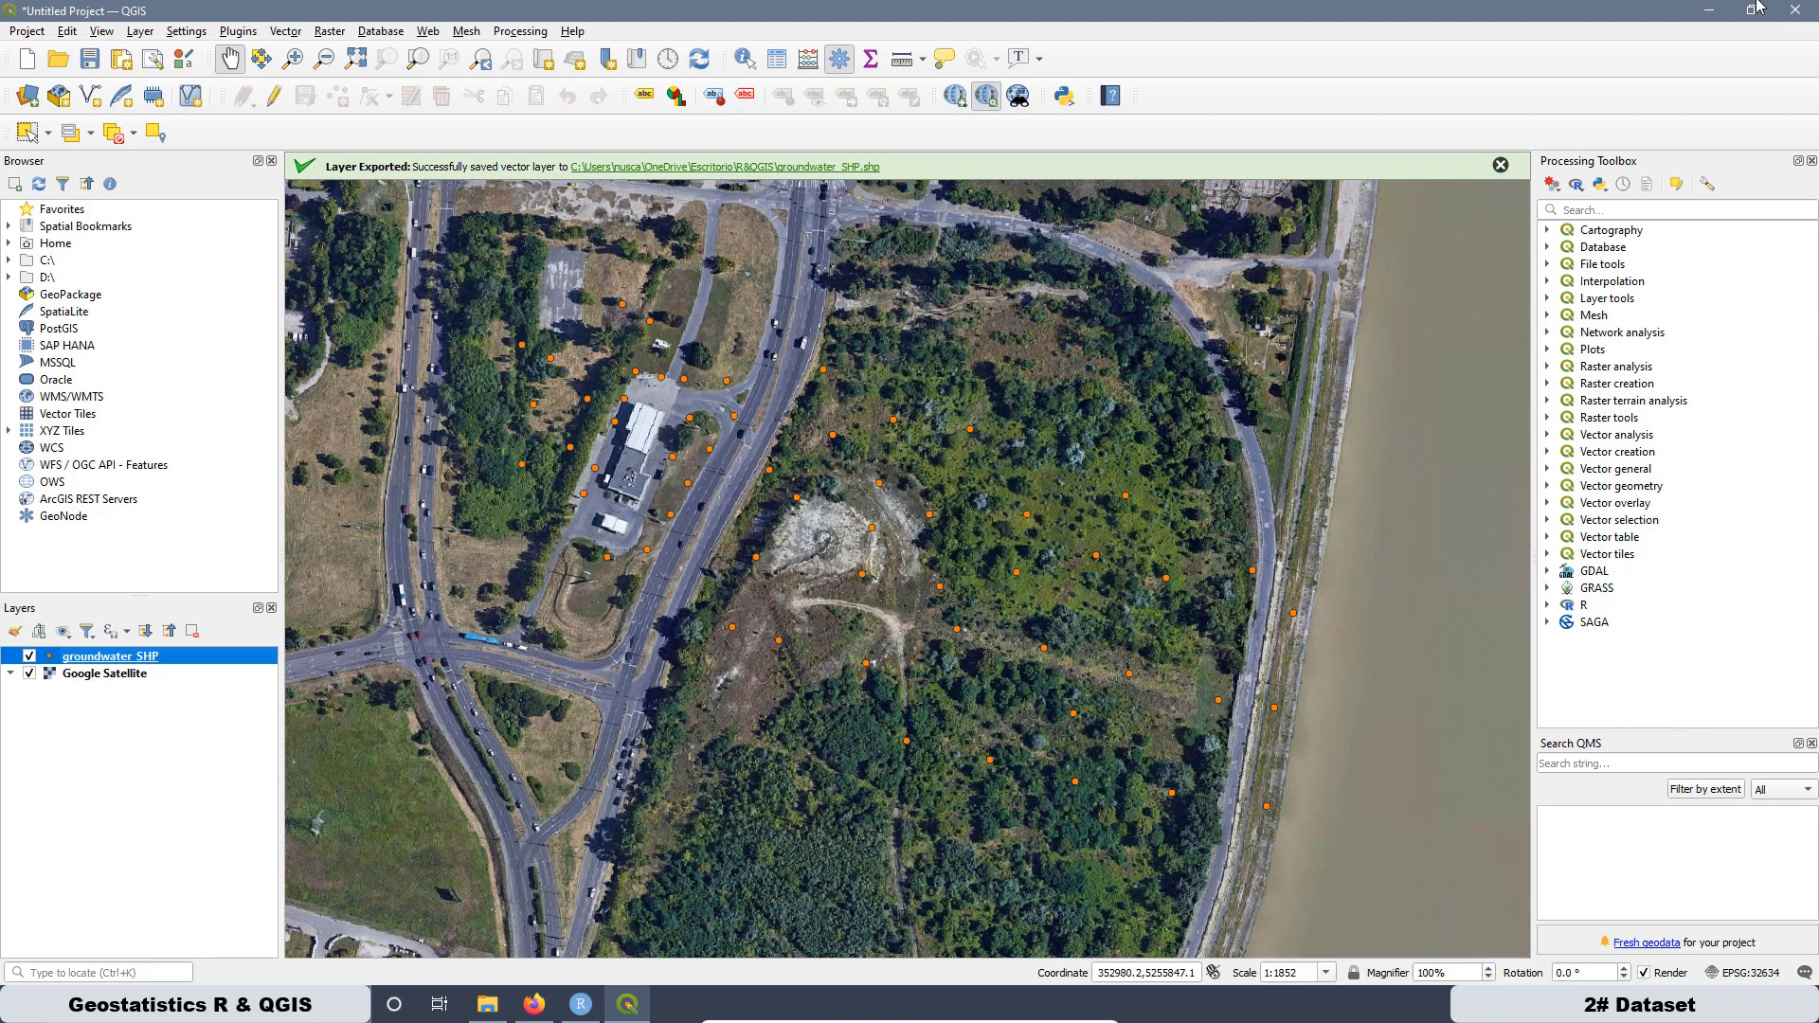
Step: Switch to Firefox and enroll in the Geostatistics Course for Beginners from the GeoRGB Community course list
{"action": "left_click", "coordinate": [1713, 12]}
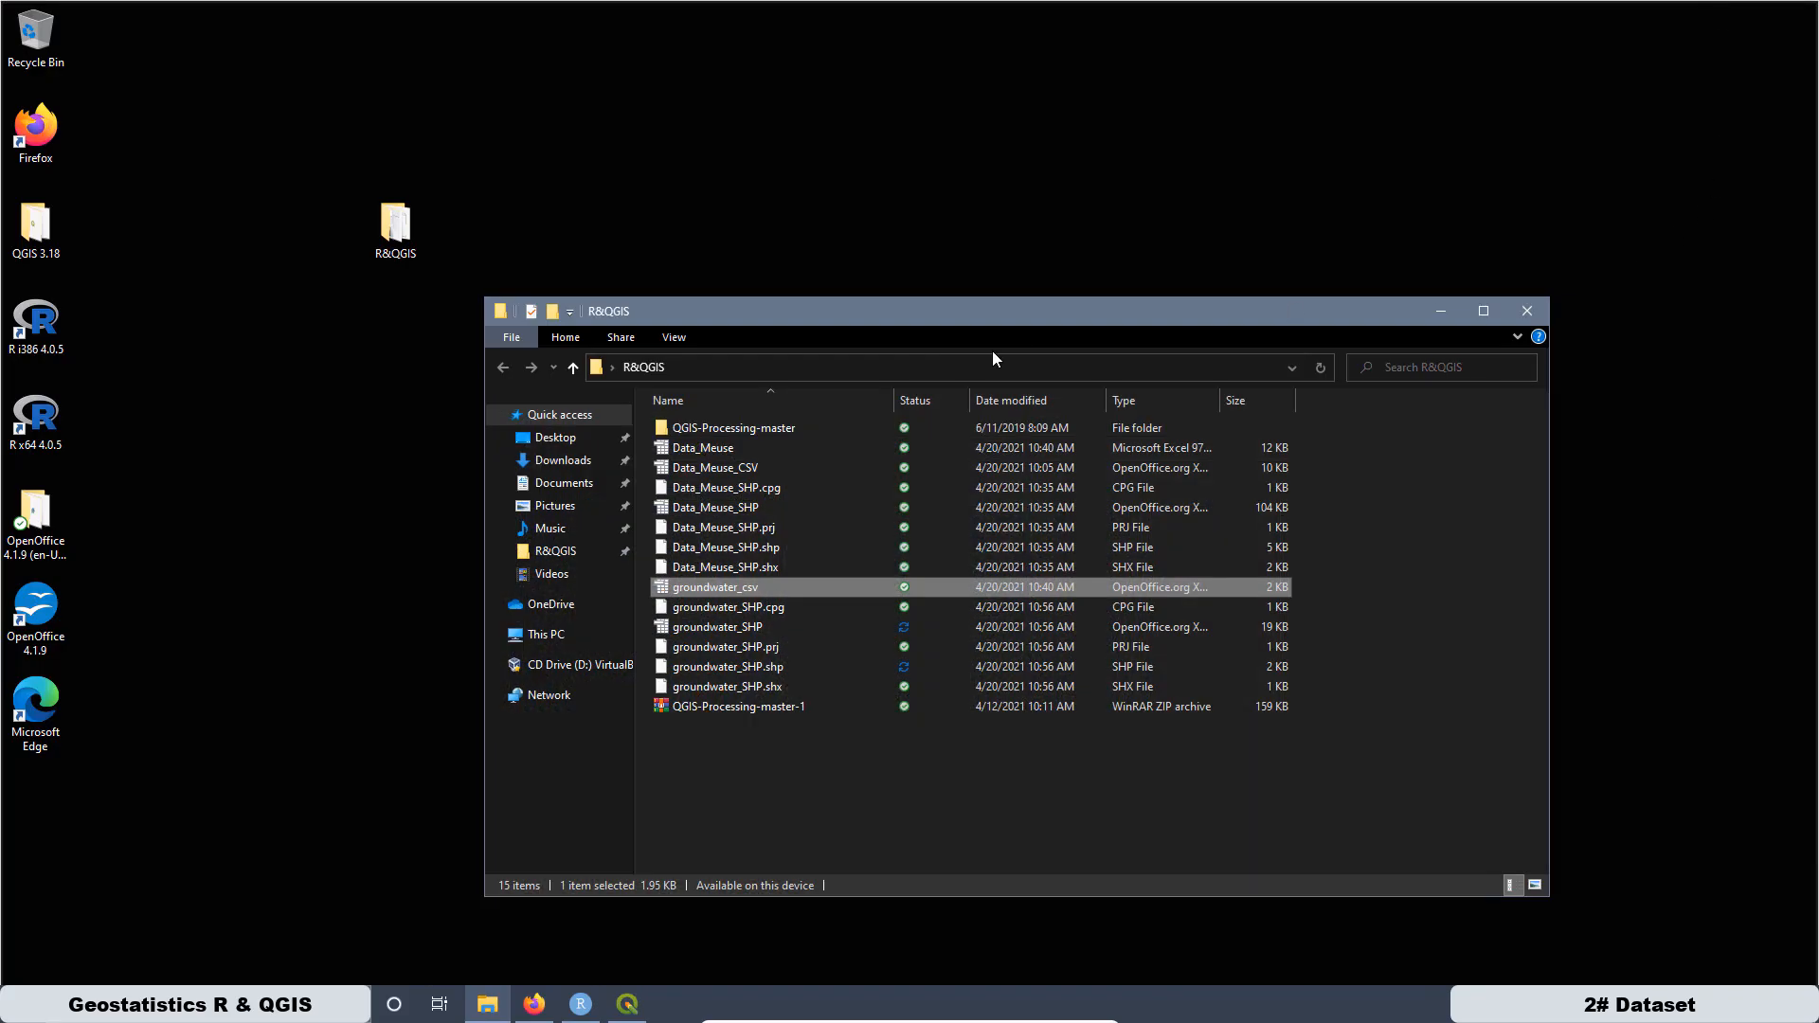
{"action": "left_click", "coordinate": [533, 1004]}
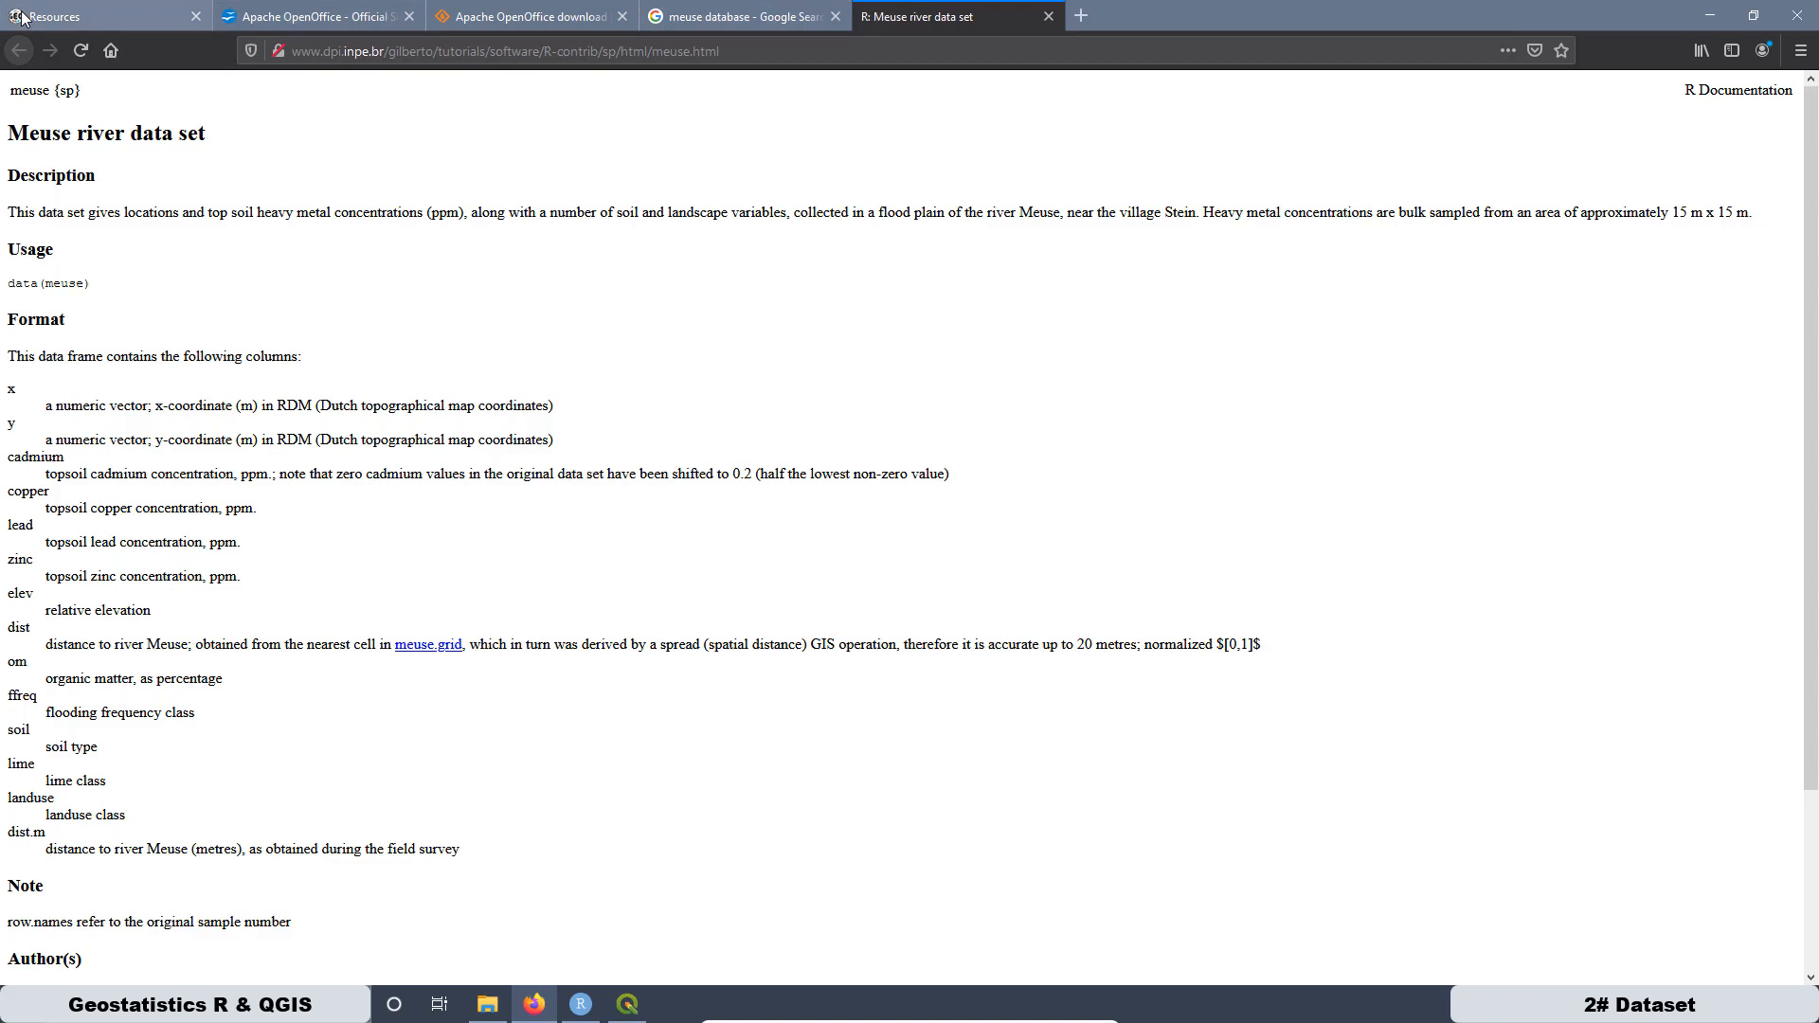
{"action": "left_click", "coordinate": [92, 10]}
{"action": "scroll", "coordinate": [1026, 294], "scroll_direction": "up", "scroll_amount": 12}
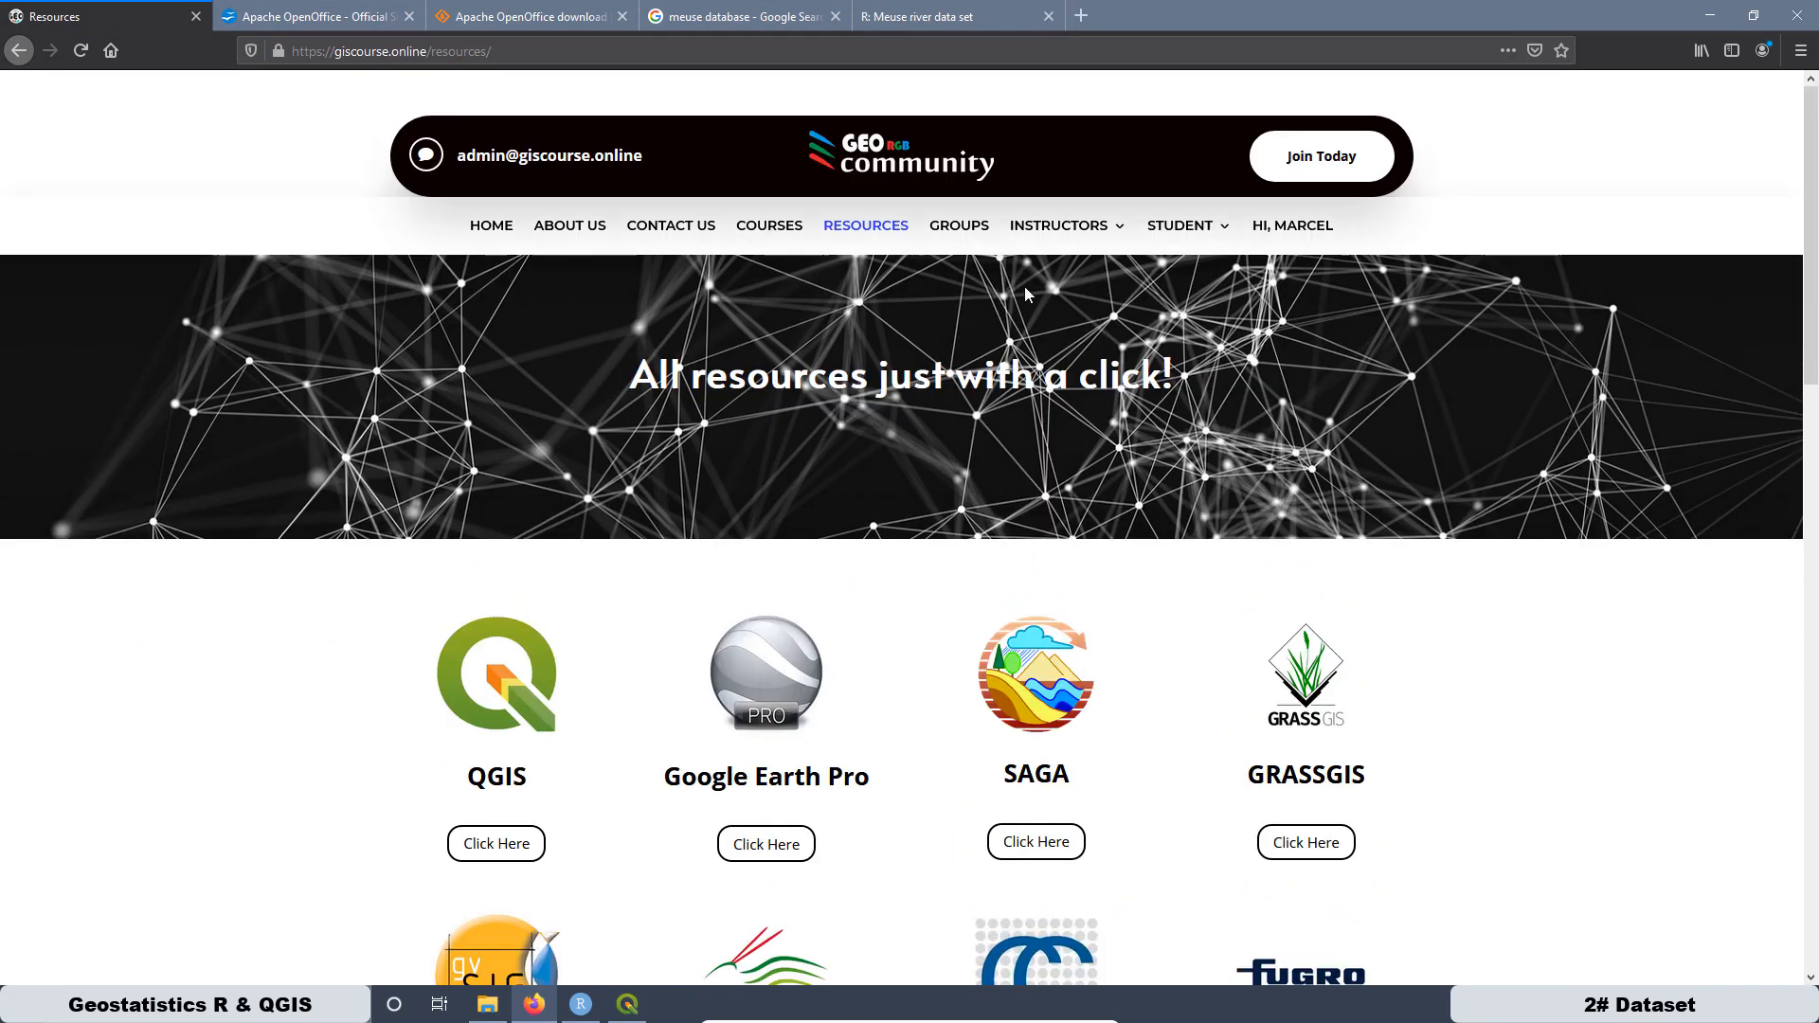
{"action": "left_click", "coordinate": [770, 225]}
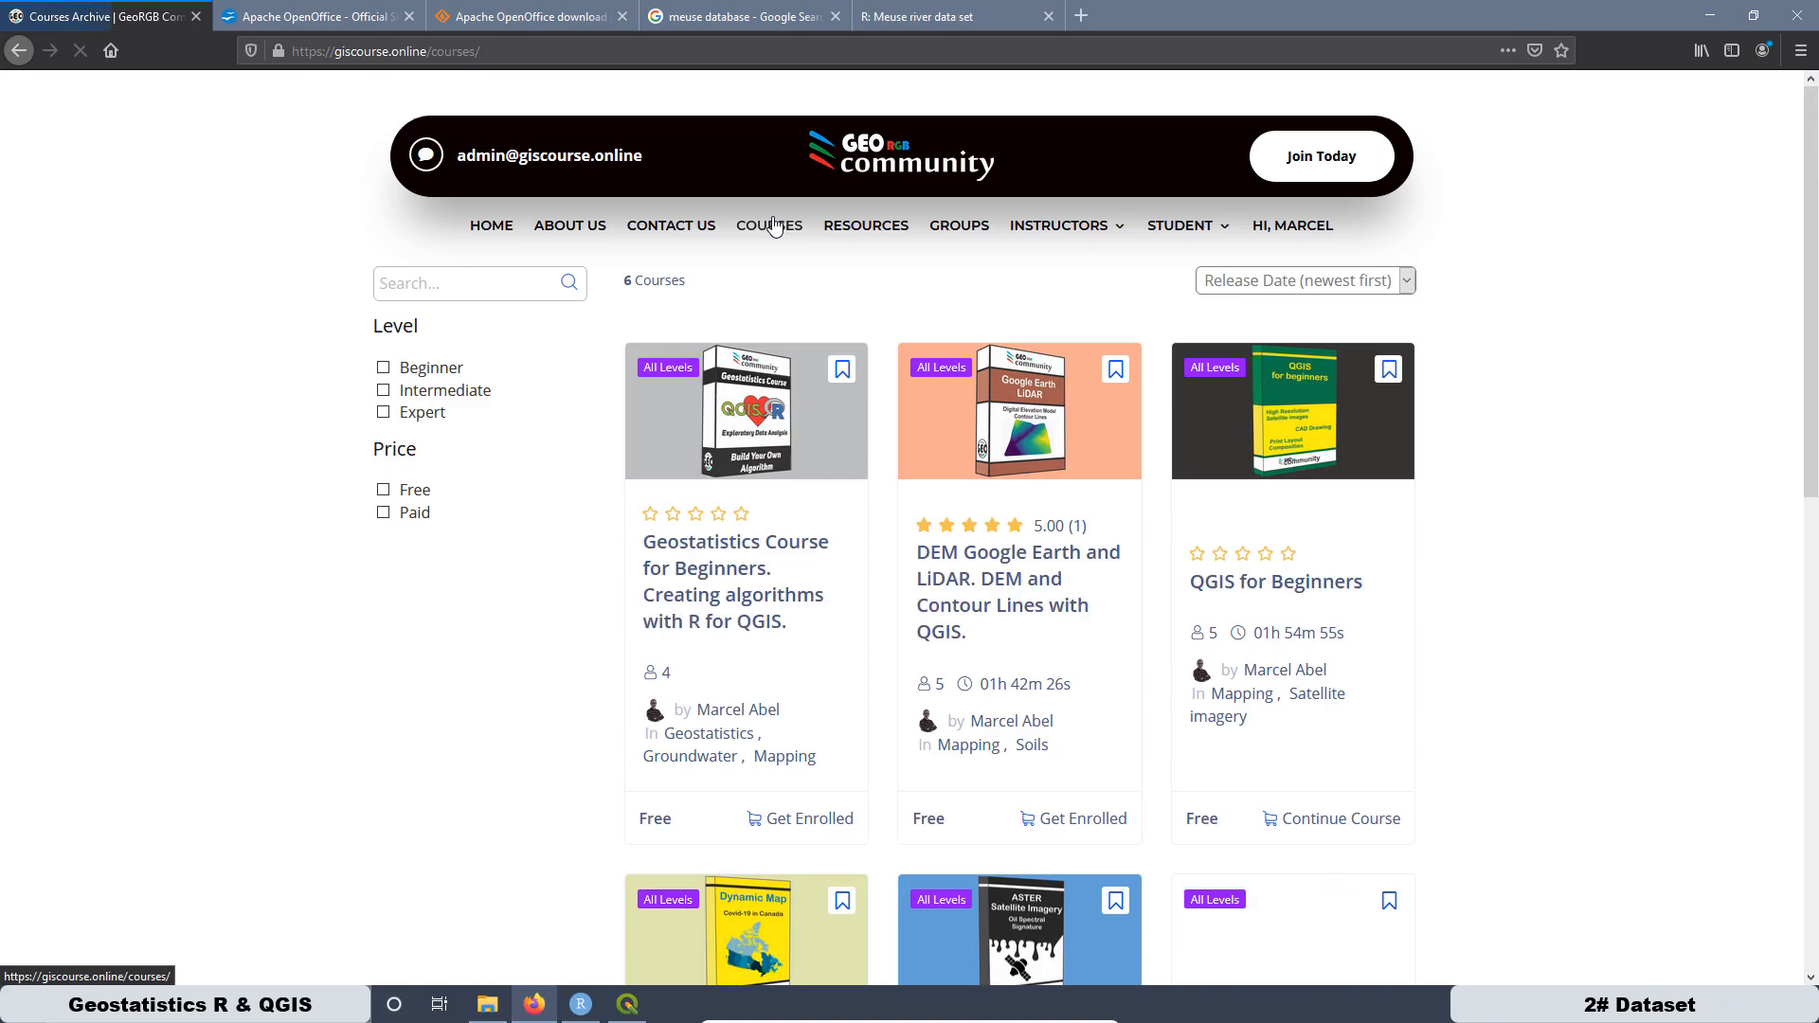
{"action": "left_click", "coordinate": [740, 435]}
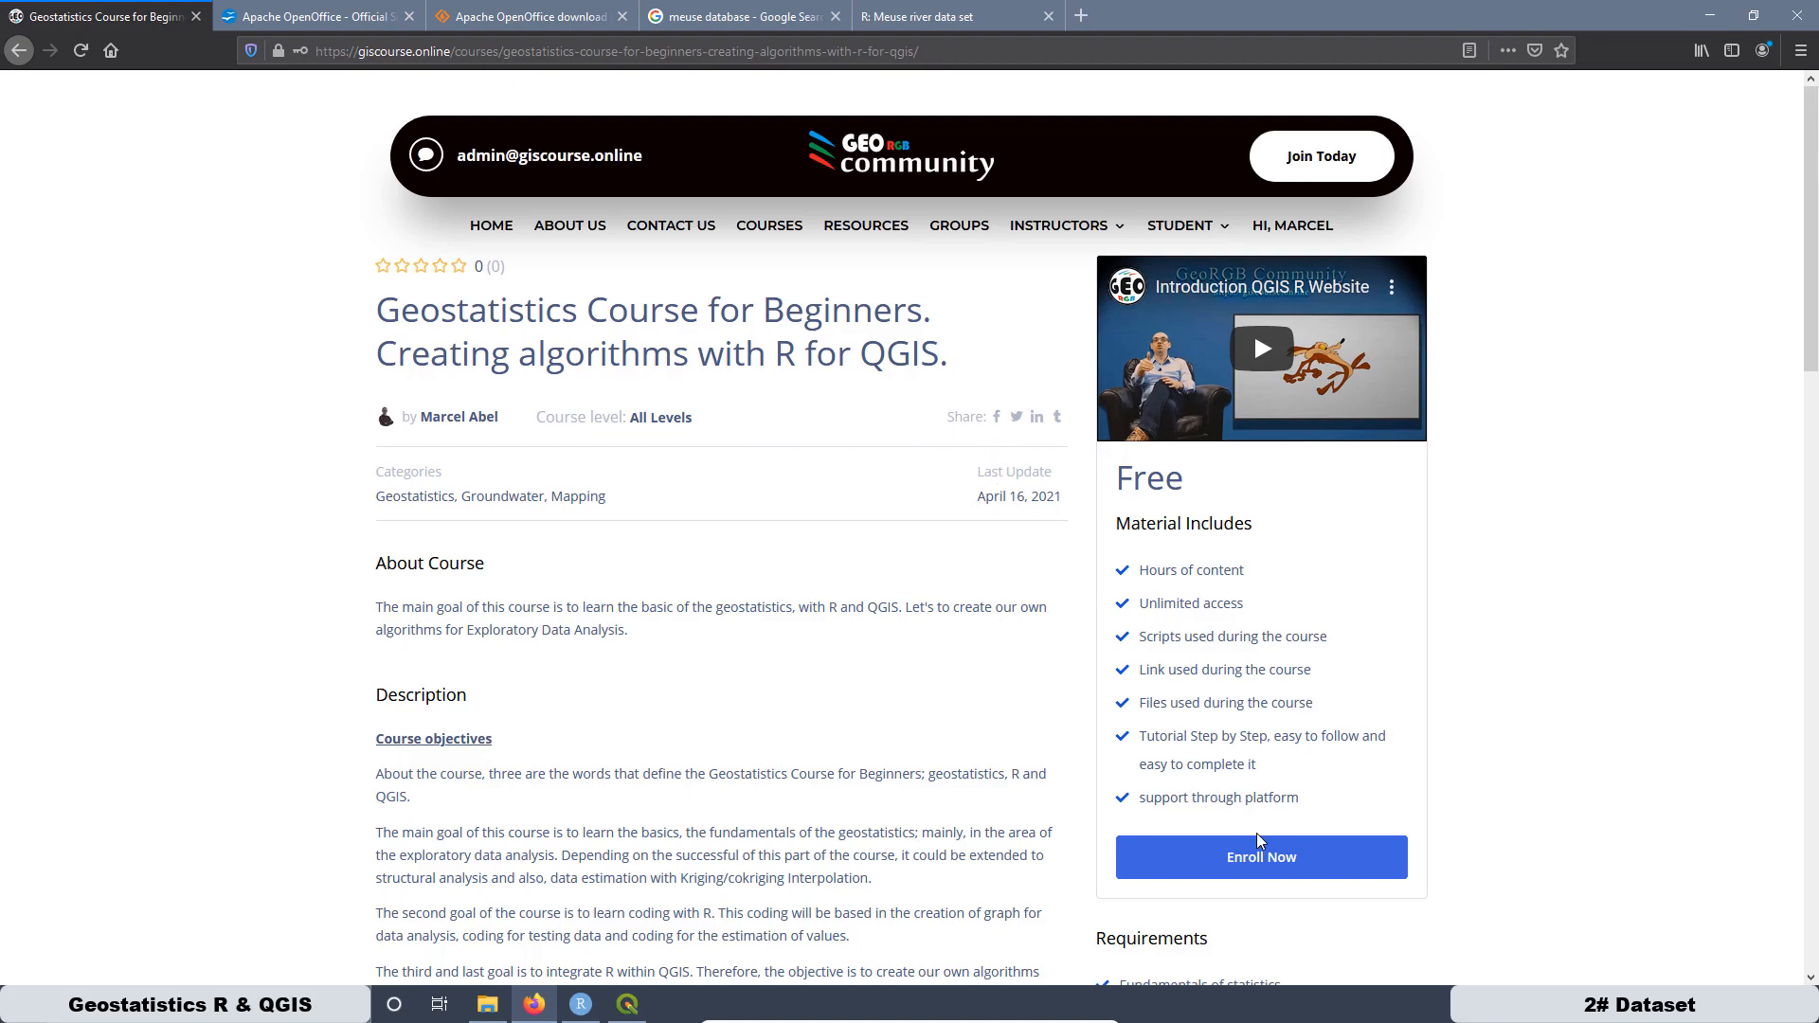
{"action": "left_click", "coordinate": [1267, 861]}
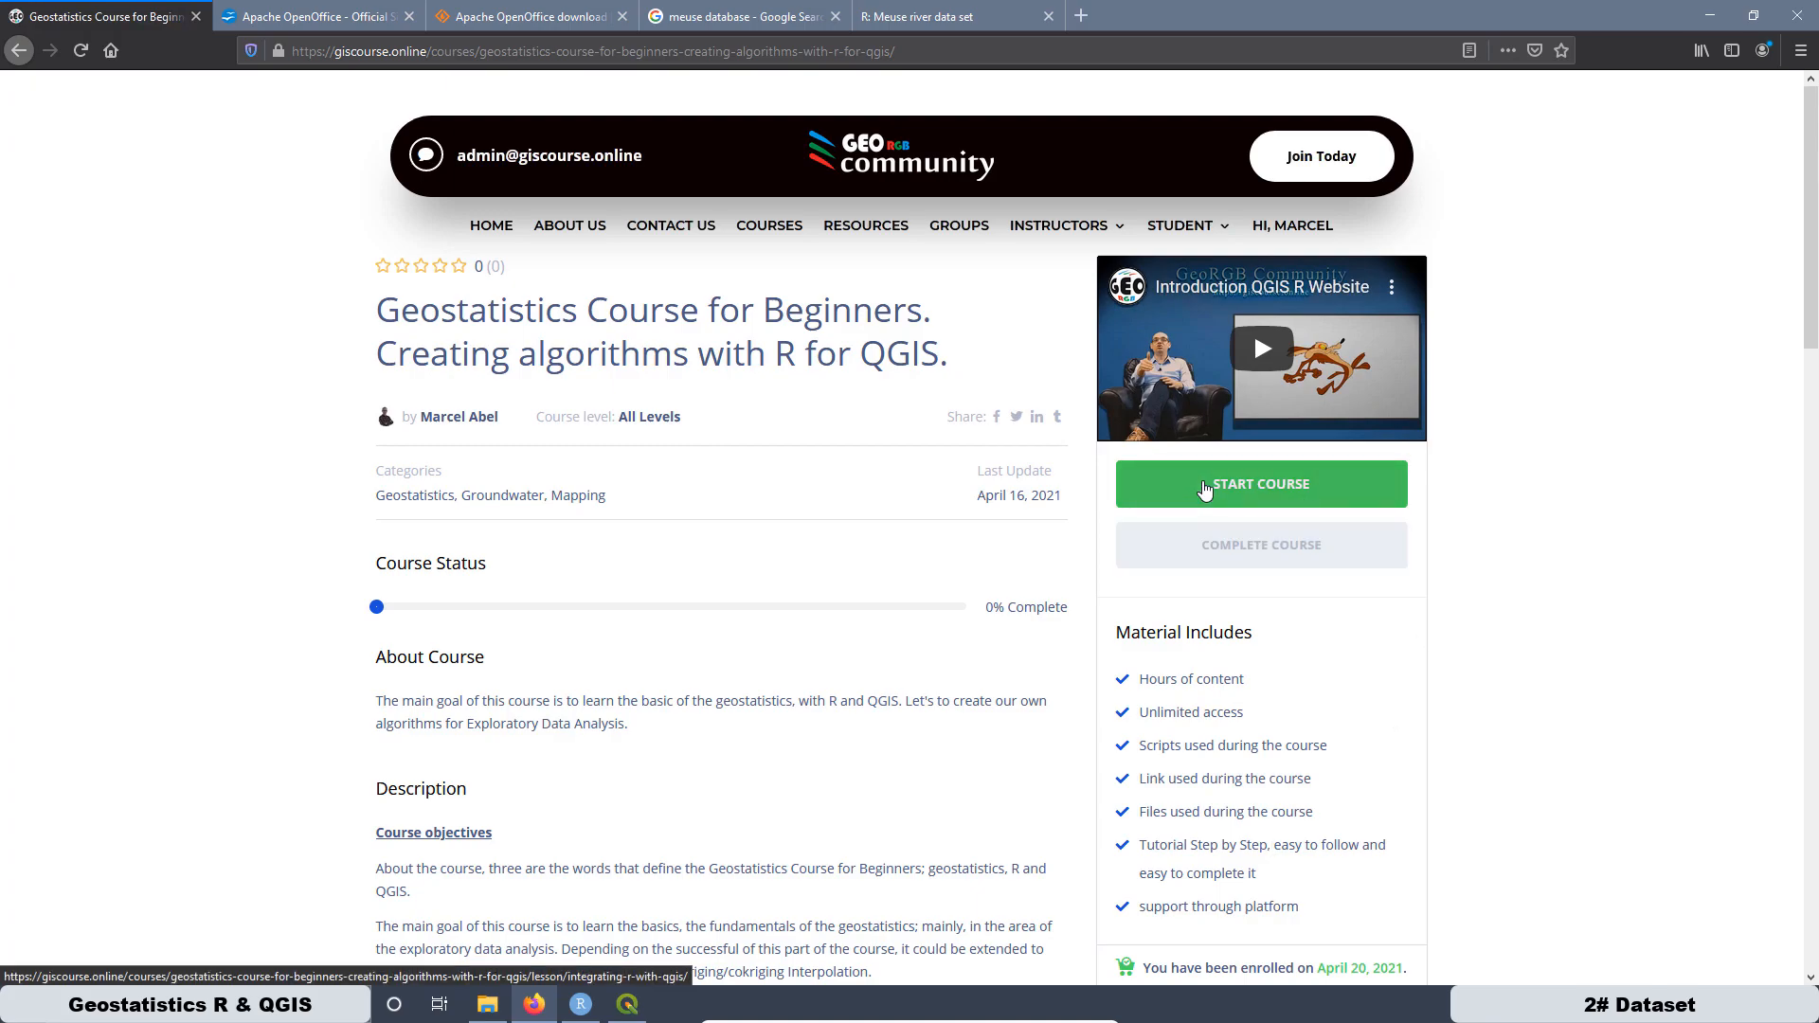
Step: Start the course and examine the Integrating R with QGIS lesson, its attachments and its Q&A section
{"action": "left_click", "coordinate": [1205, 488]}
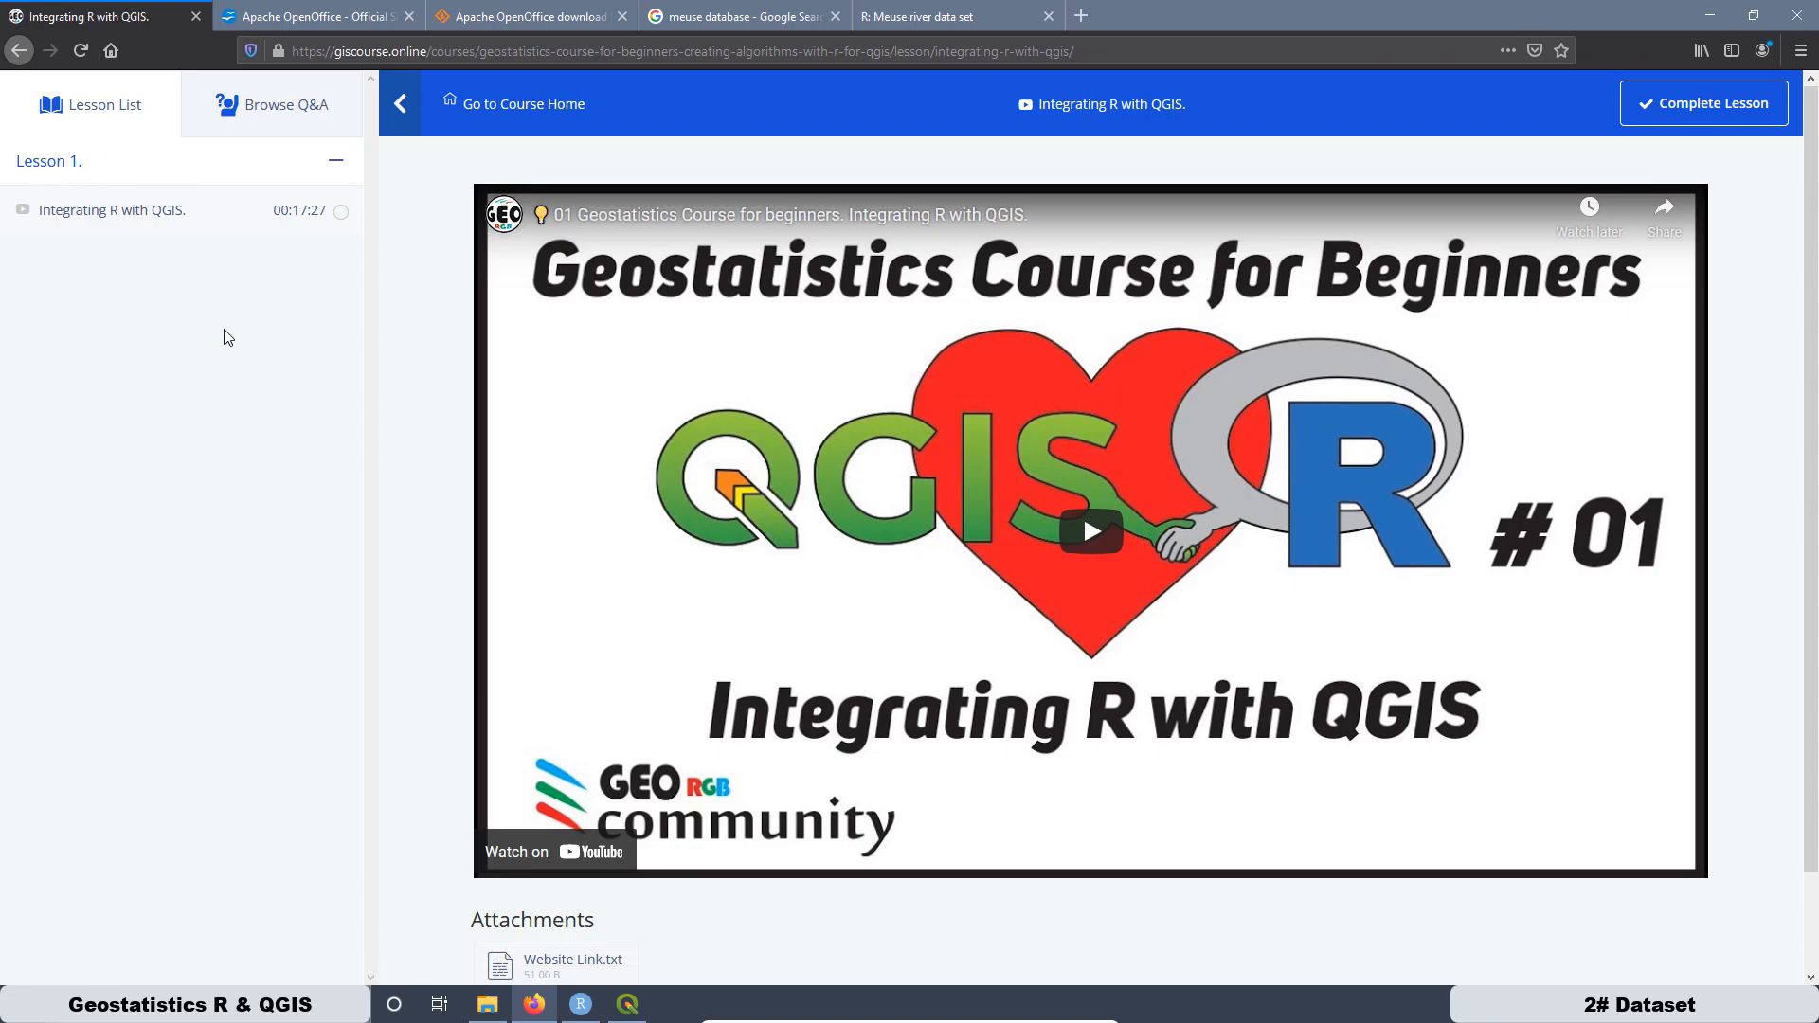
{"action": "scroll", "coordinate": [761, 540], "scroll_direction": "down", "scroll_amount": 2}
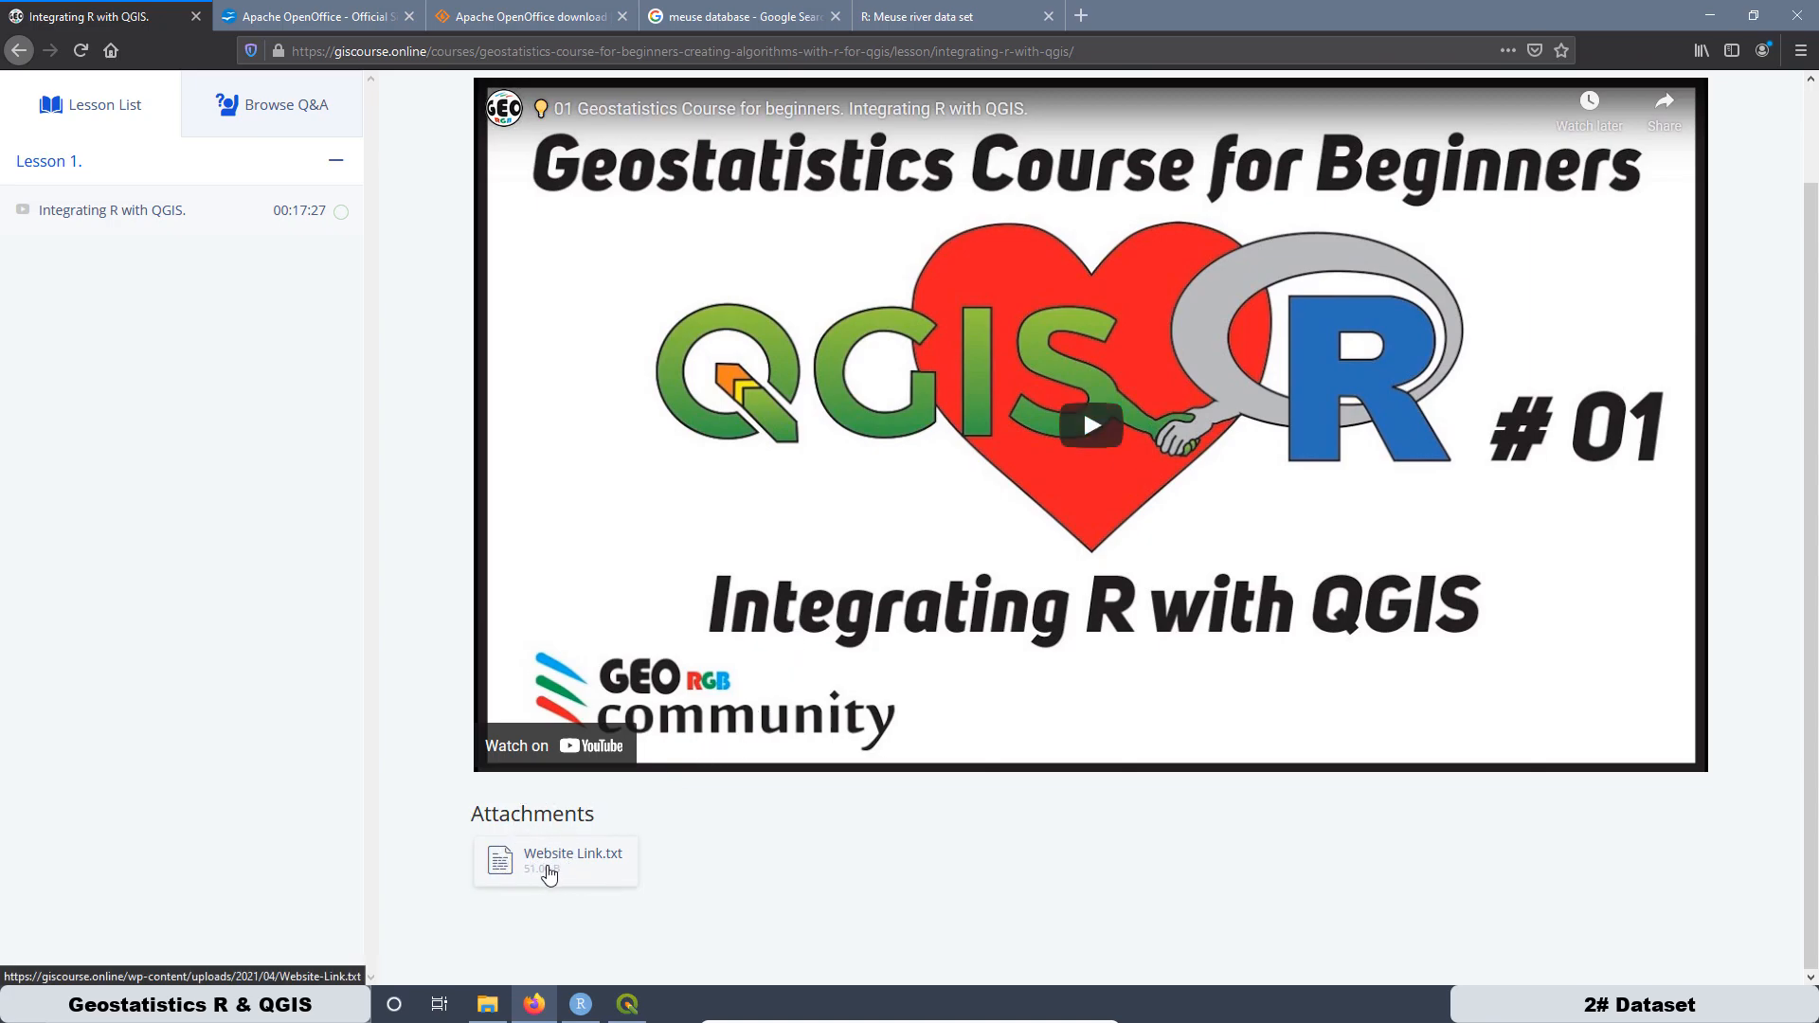
{"action": "scroll", "coordinate": [562, 877], "scroll_direction": "up", "scroll_amount": 2}
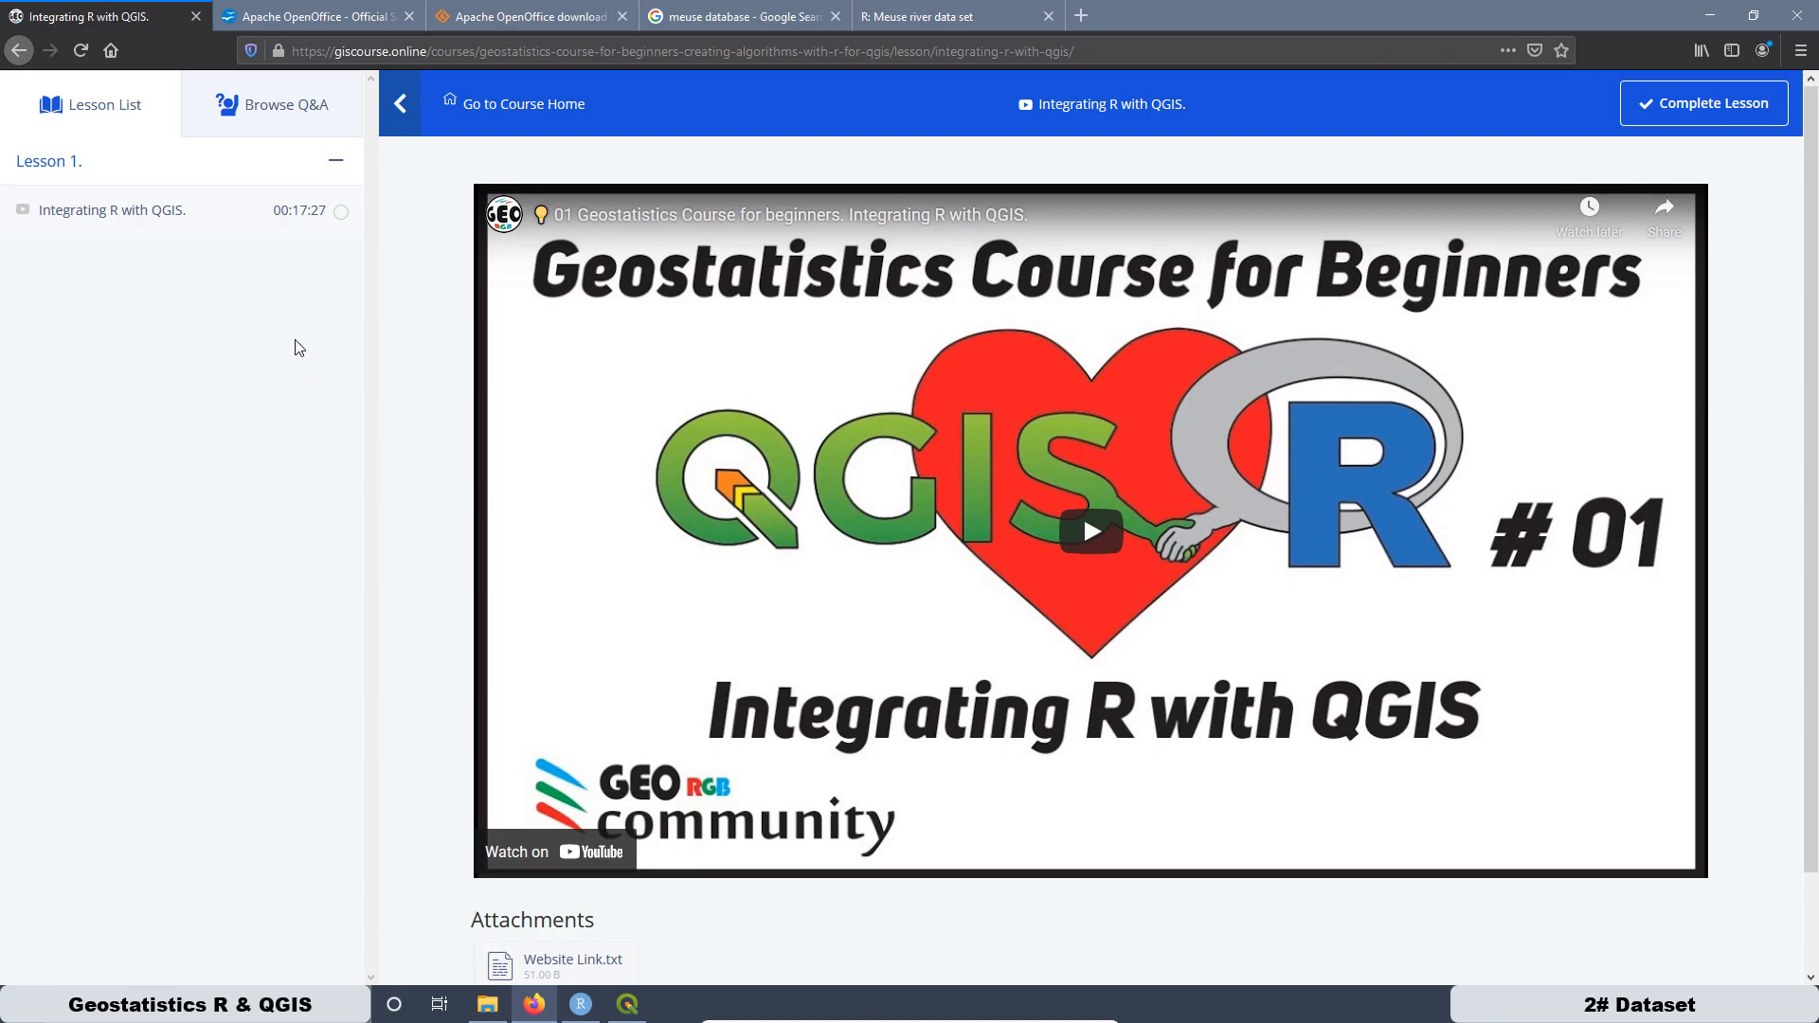
{"action": "left_click", "coordinate": [273, 110]}
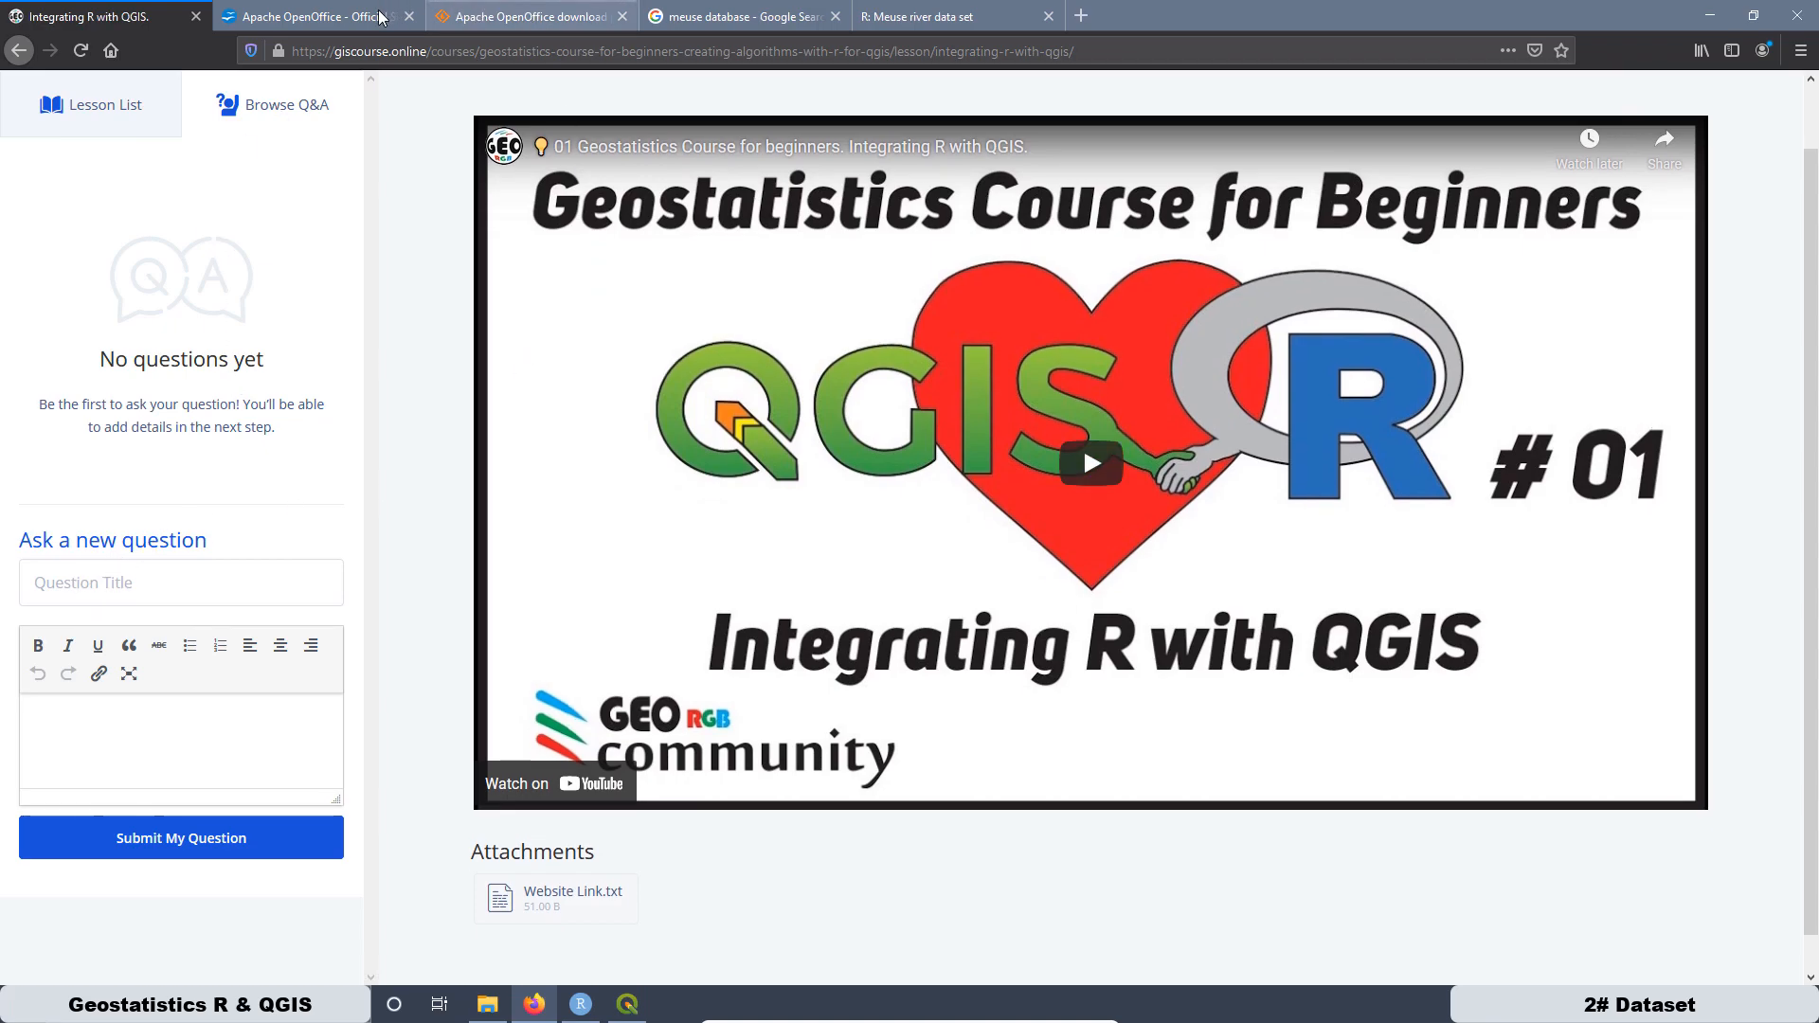
{"action": "scroll", "coordinate": [535, 157], "scroll_direction": "up", "scroll_amount": 1}
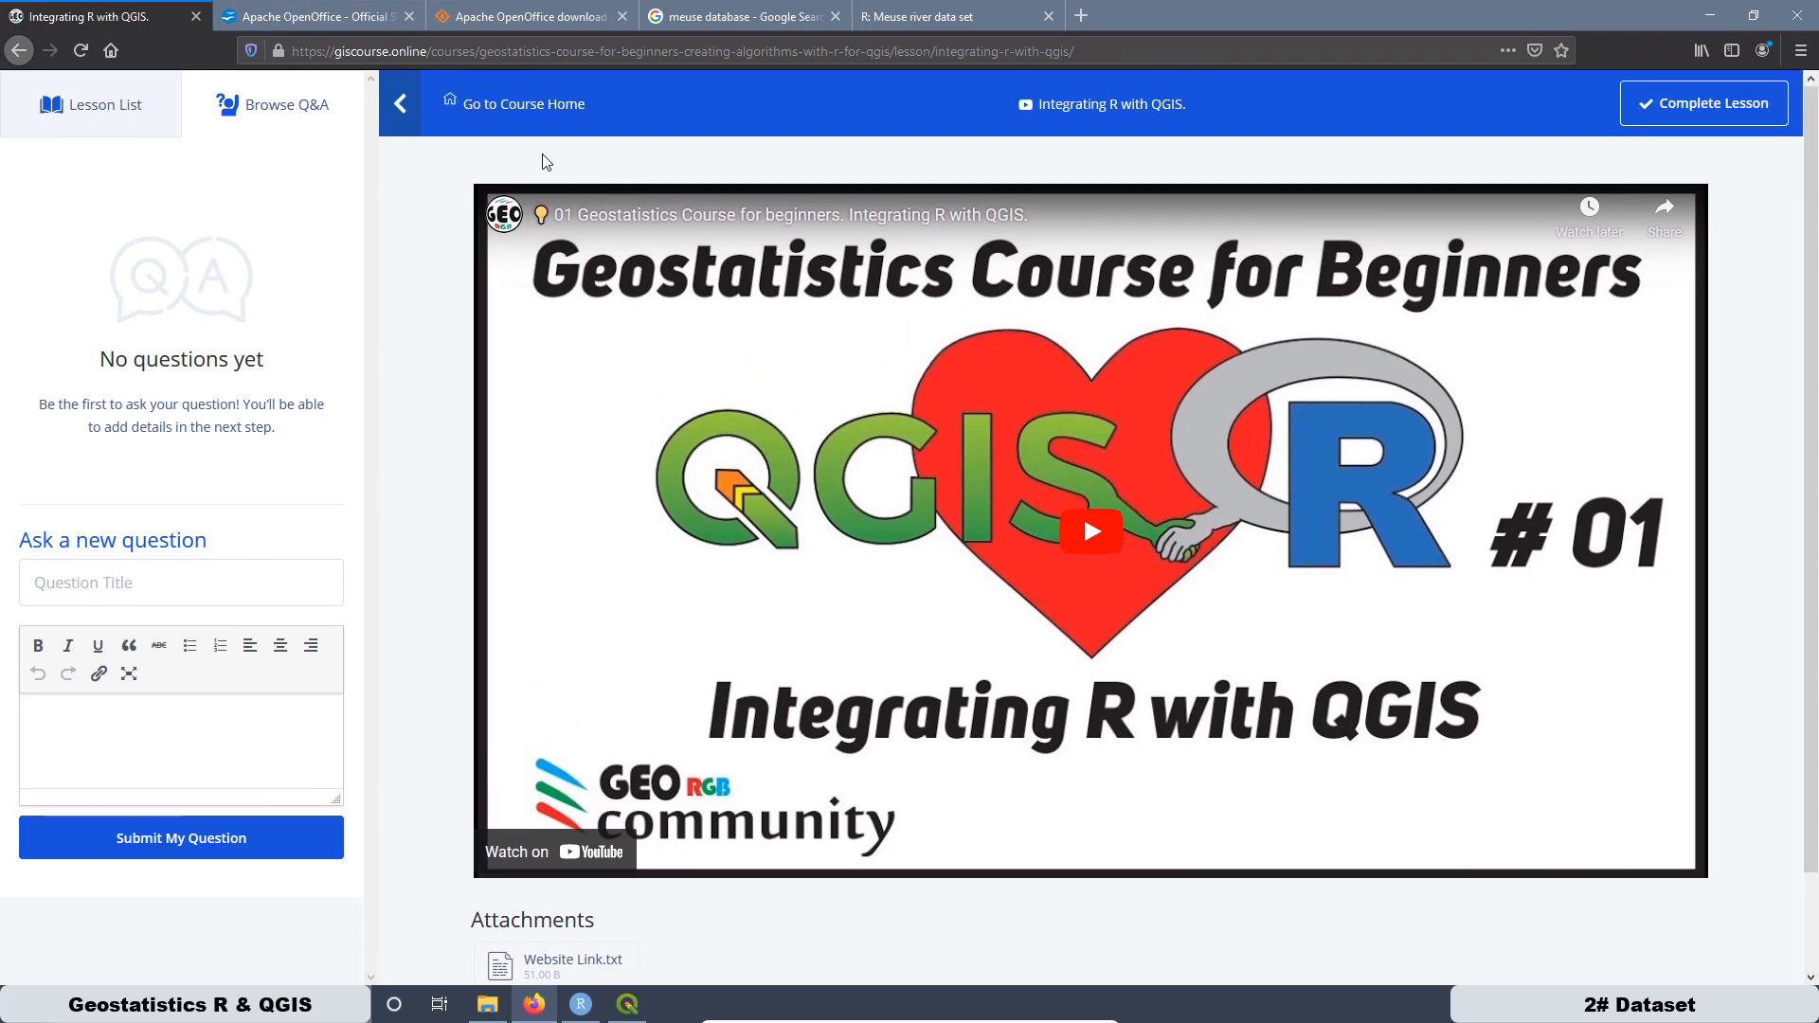
Step: Return to the course home, join the Geostatistics Course for Beginners group and open the group's page
{"action": "left_click", "coordinate": [527, 106]}
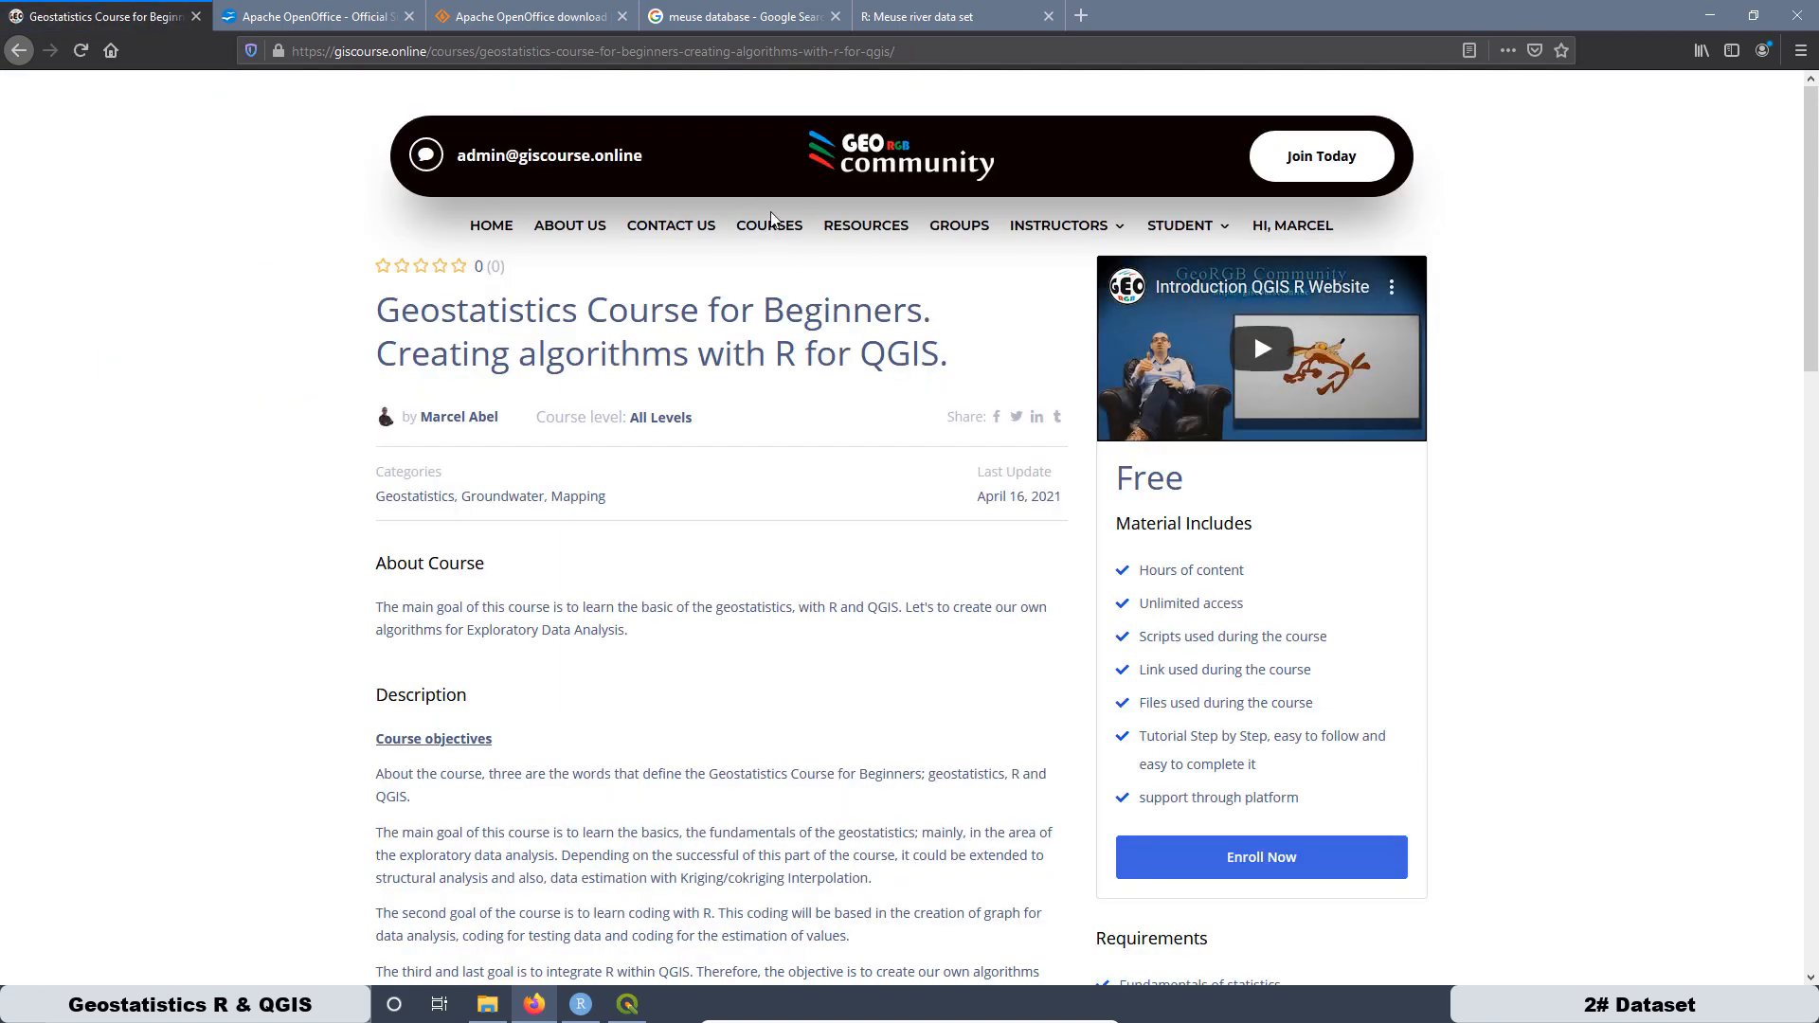
{"action": "left_click", "coordinate": [952, 231]}
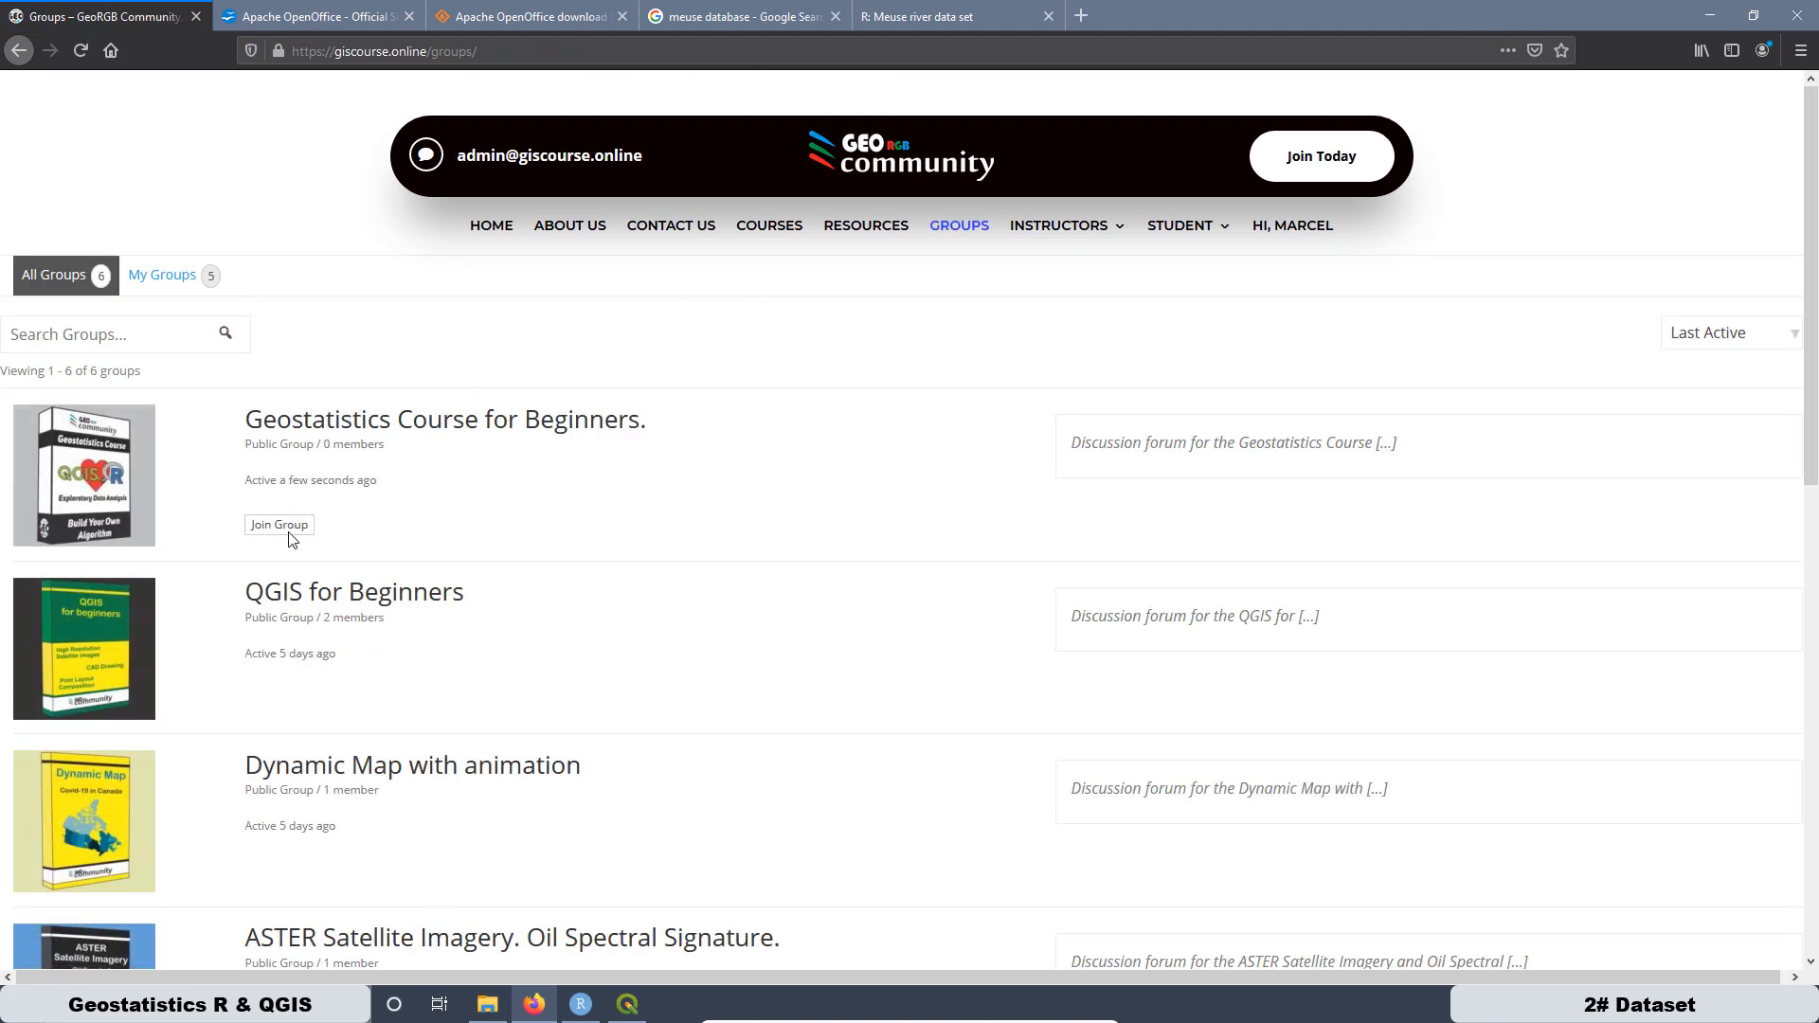
{"action": "left_click", "coordinate": [280, 525]}
{"action": "left_click", "coordinate": [462, 428]}
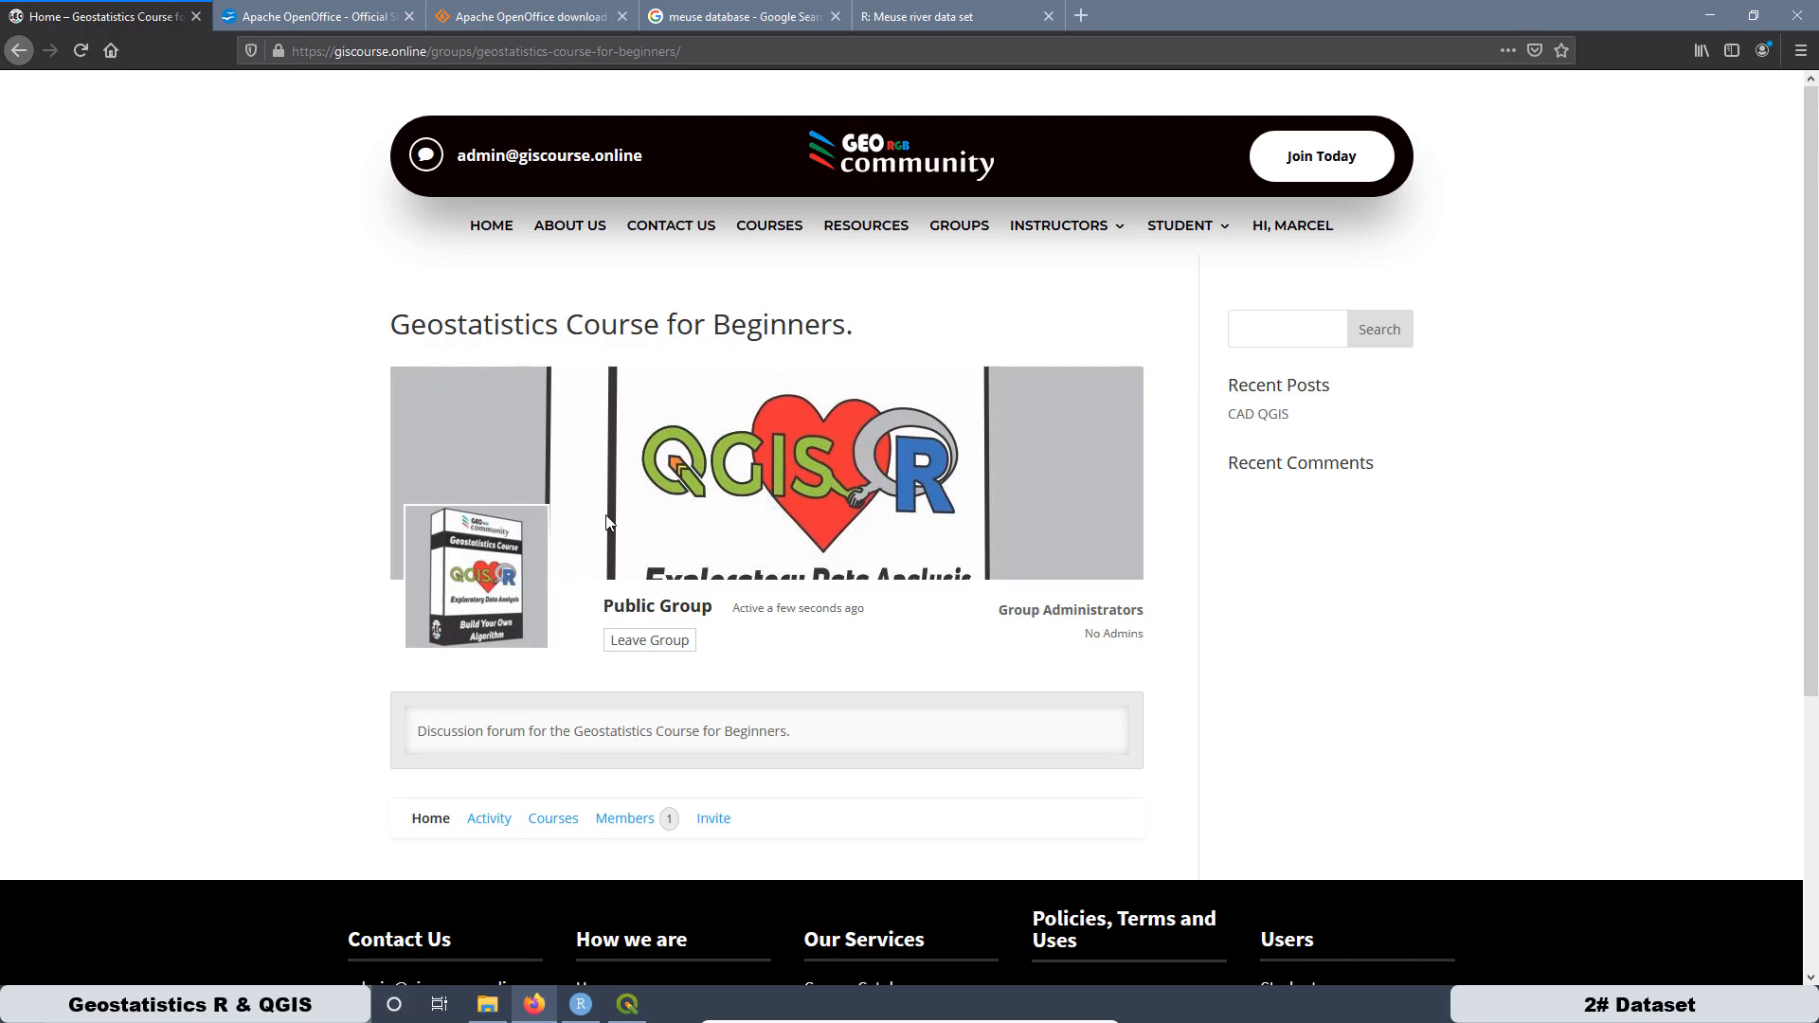
Step: Examine the group's activity feed and open the field for posting an update
{"action": "scroll", "coordinate": [611, 511], "scroll_direction": "down", "scroll_amount": 4}
{"action": "scroll", "coordinate": [593, 488], "scroll_direction": "up", "scroll_amount": 1}
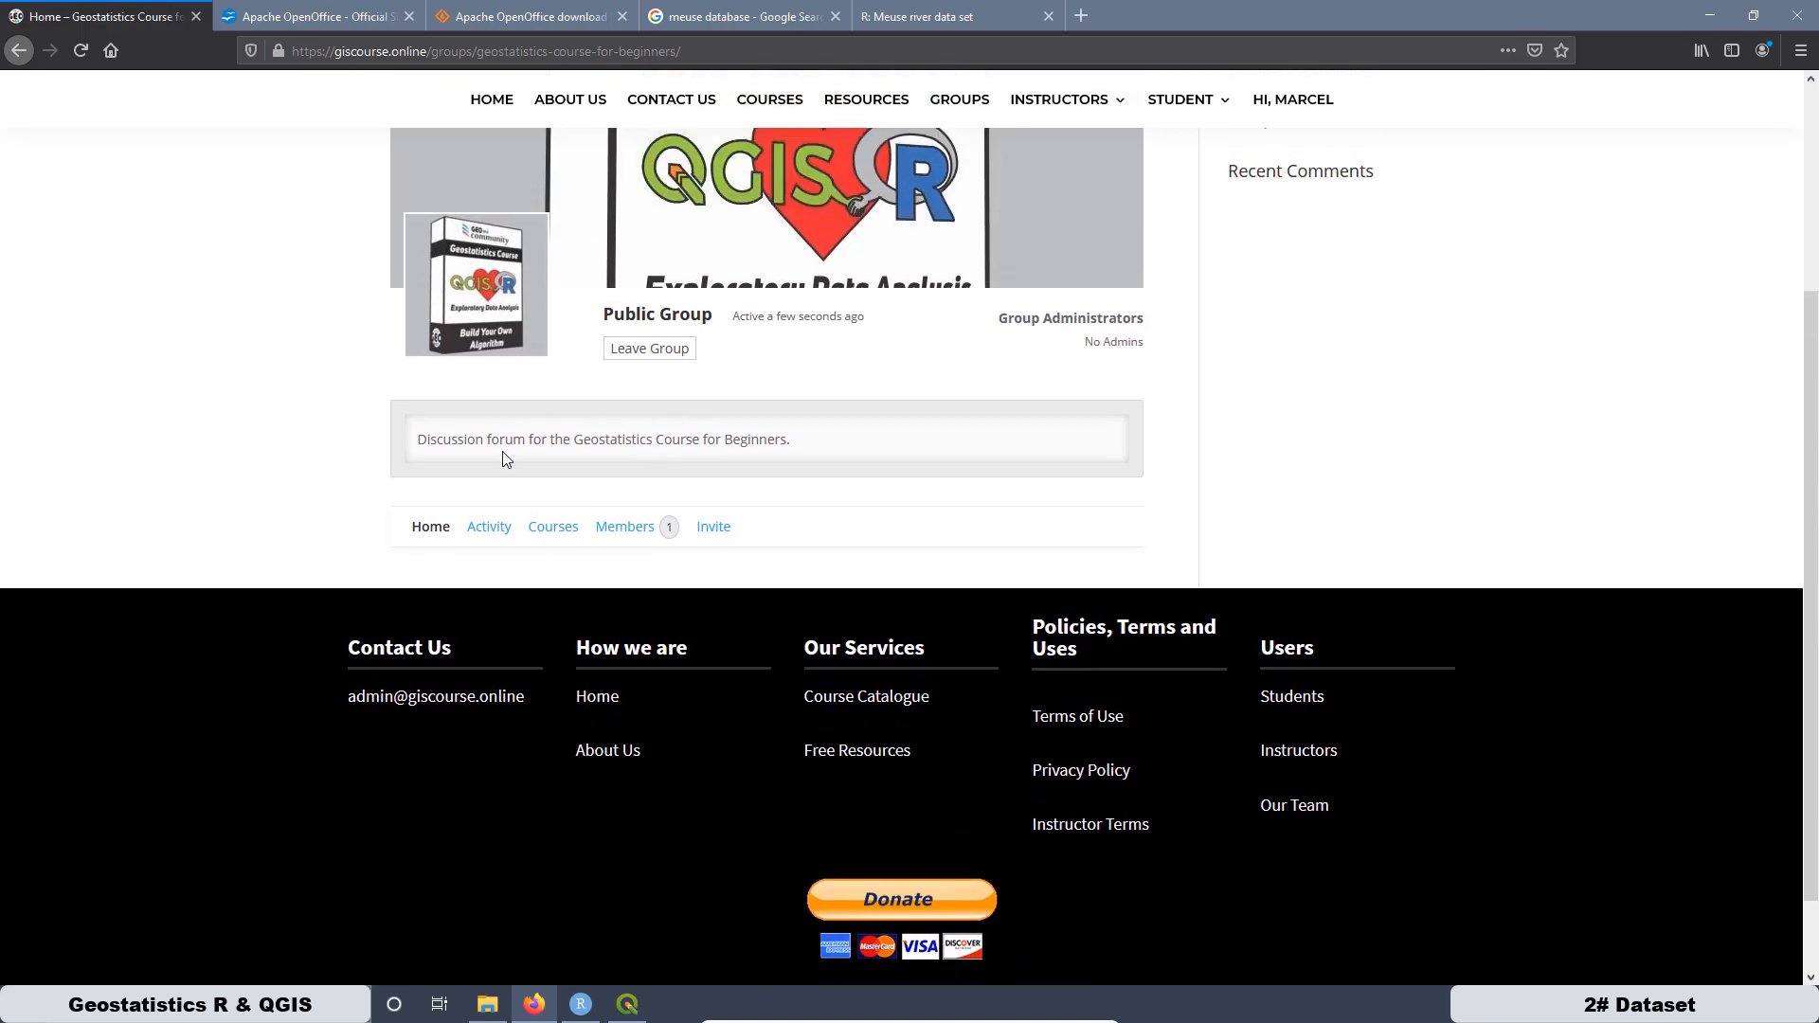
{"action": "left_click", "coordinate": [495, 531]}
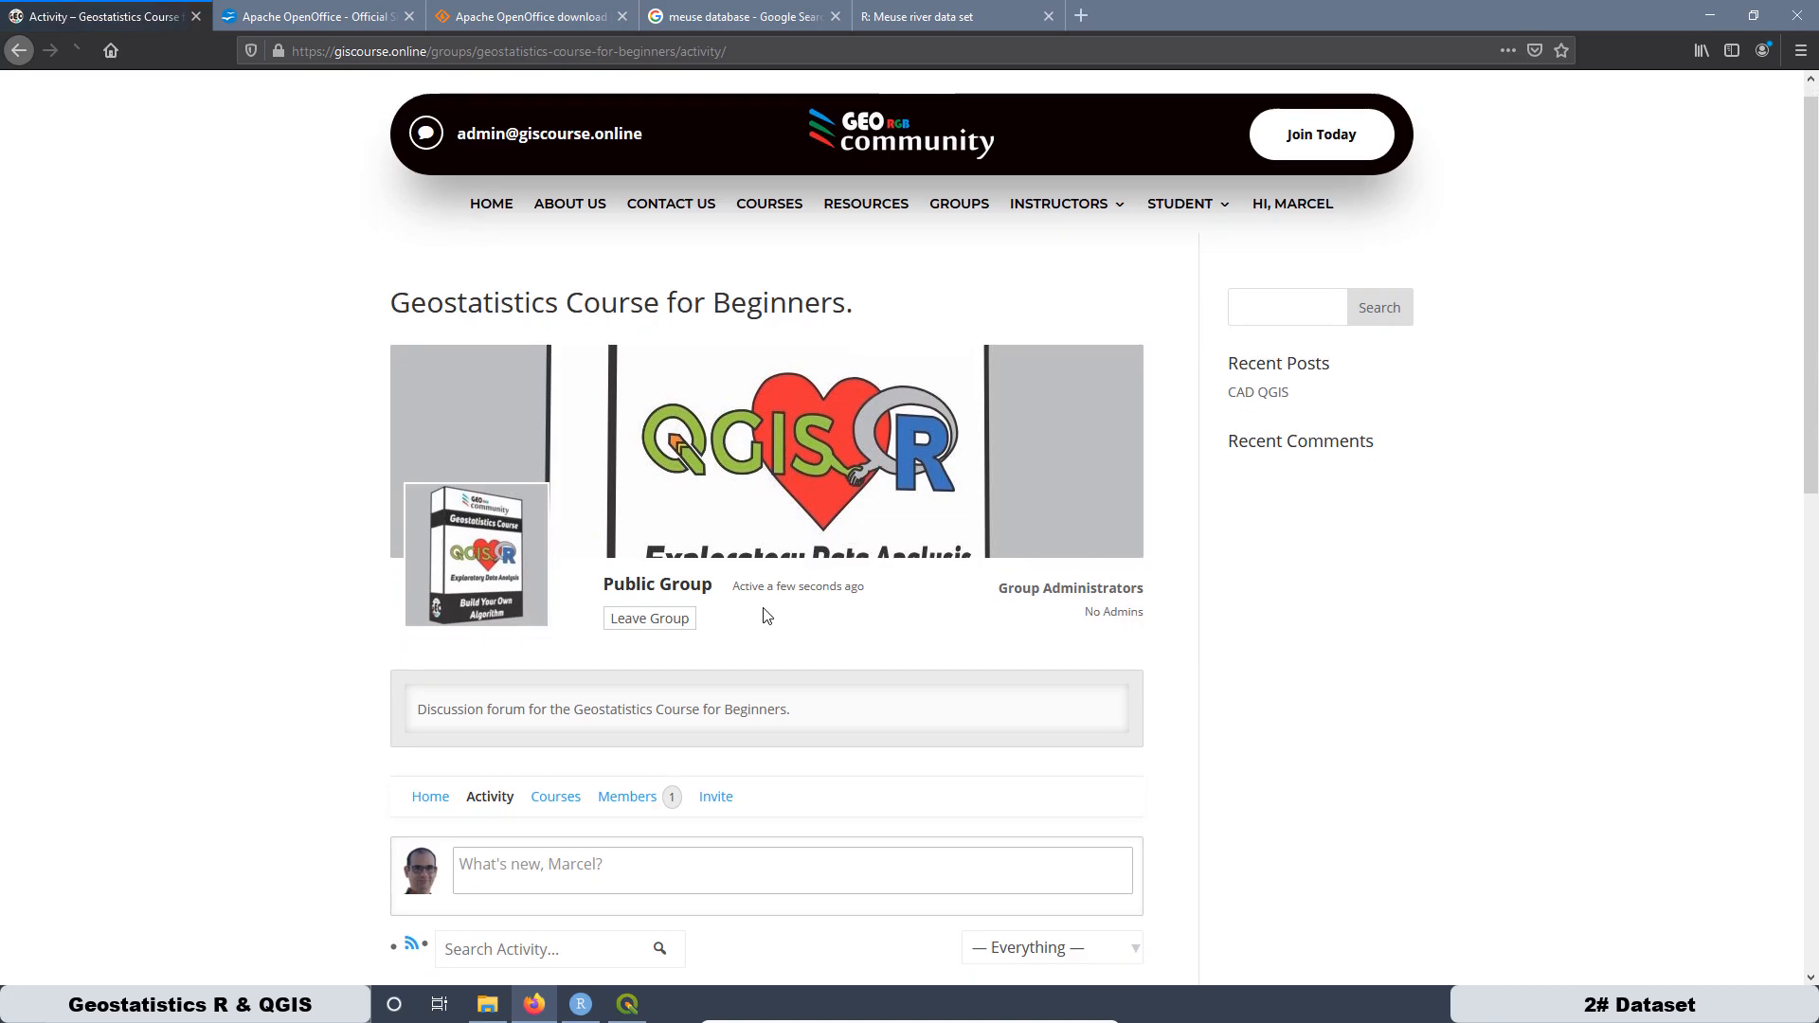
{"action": "scroll", "coordinate": [779, 530], "scroll_direction": "down", "scroll_amount": 4}
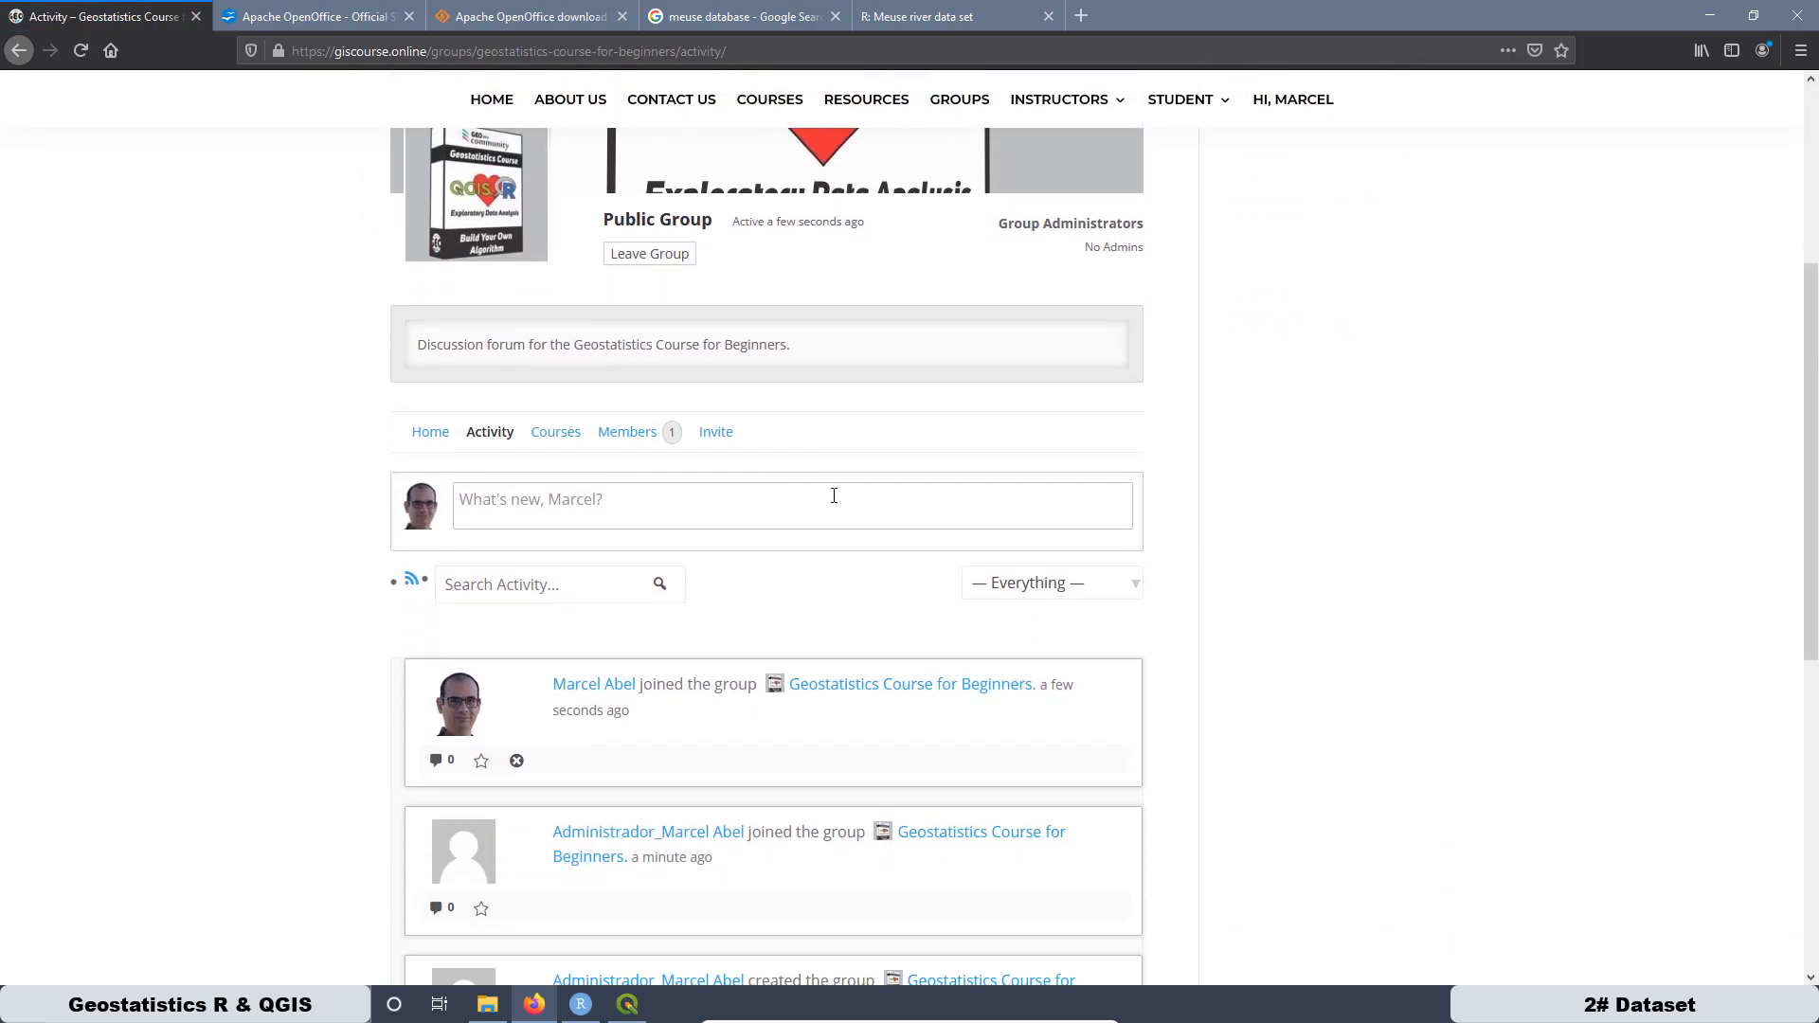
{"action": "left_click", "coordinate": [498, 510]}
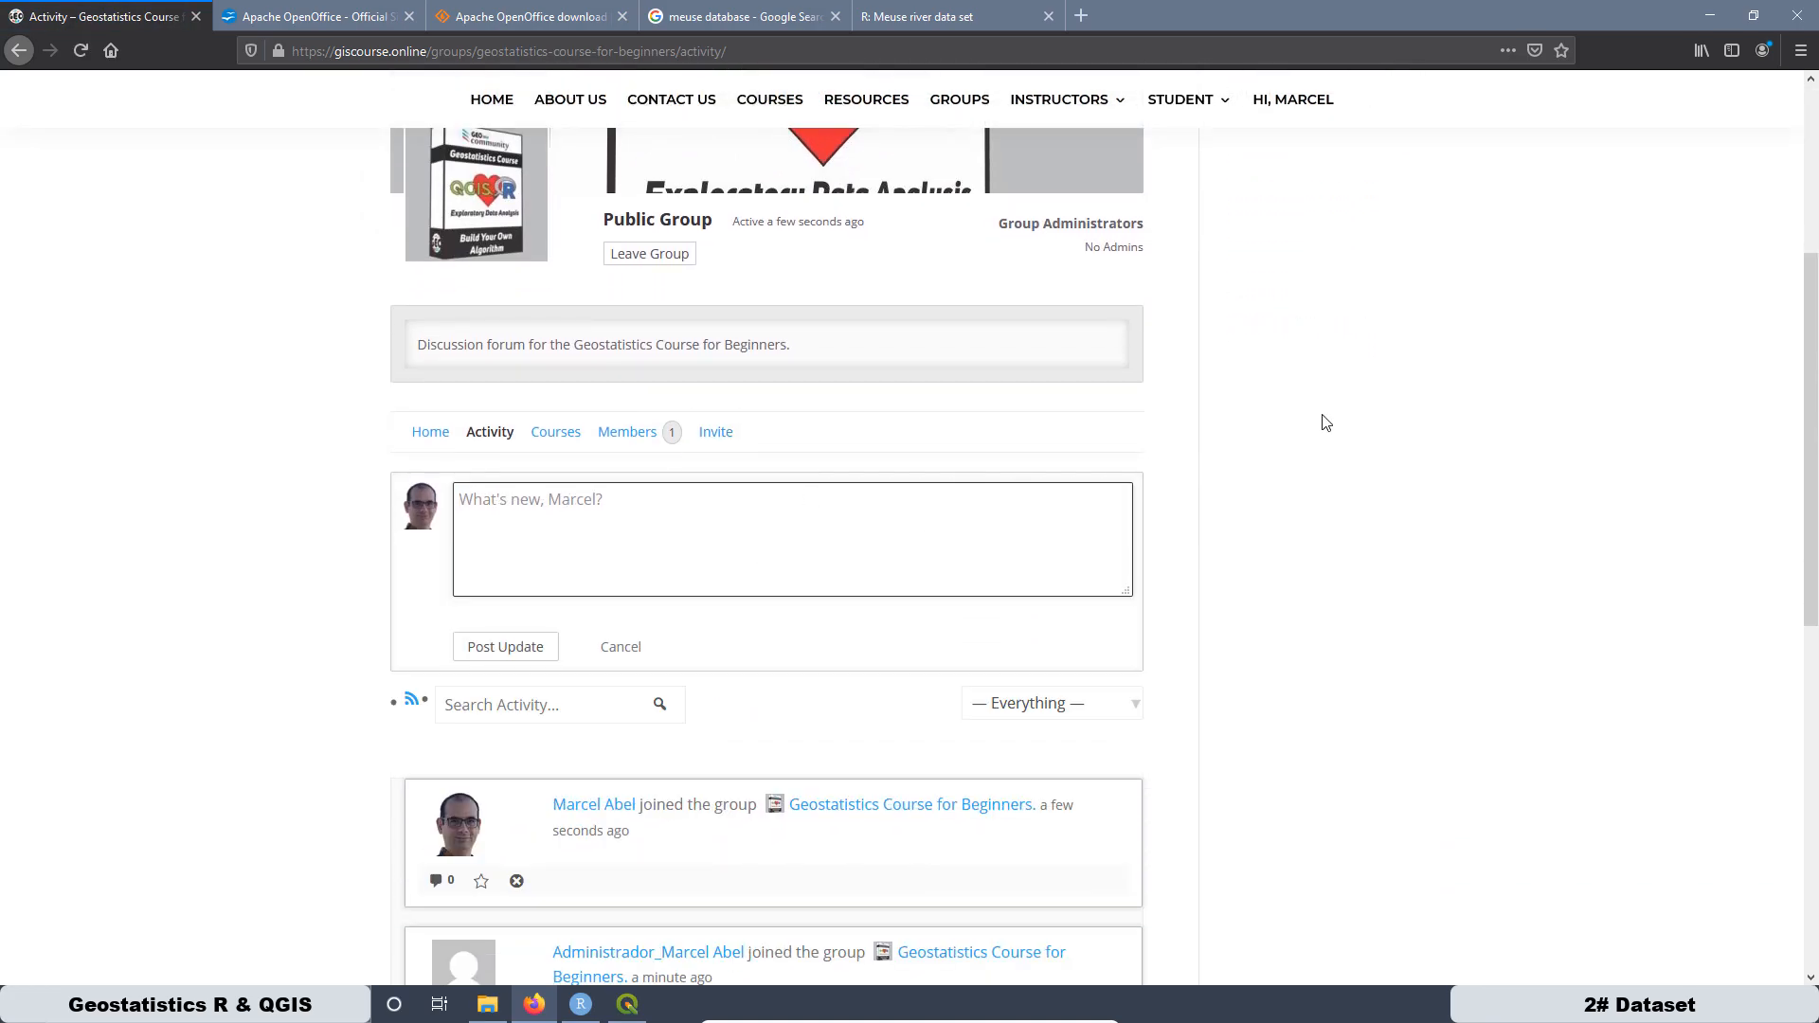
Step: Post the update "Hello and welcome to this course" in the group's activity feed
{"action": "type", "text": "Hello and welcome to this course"}
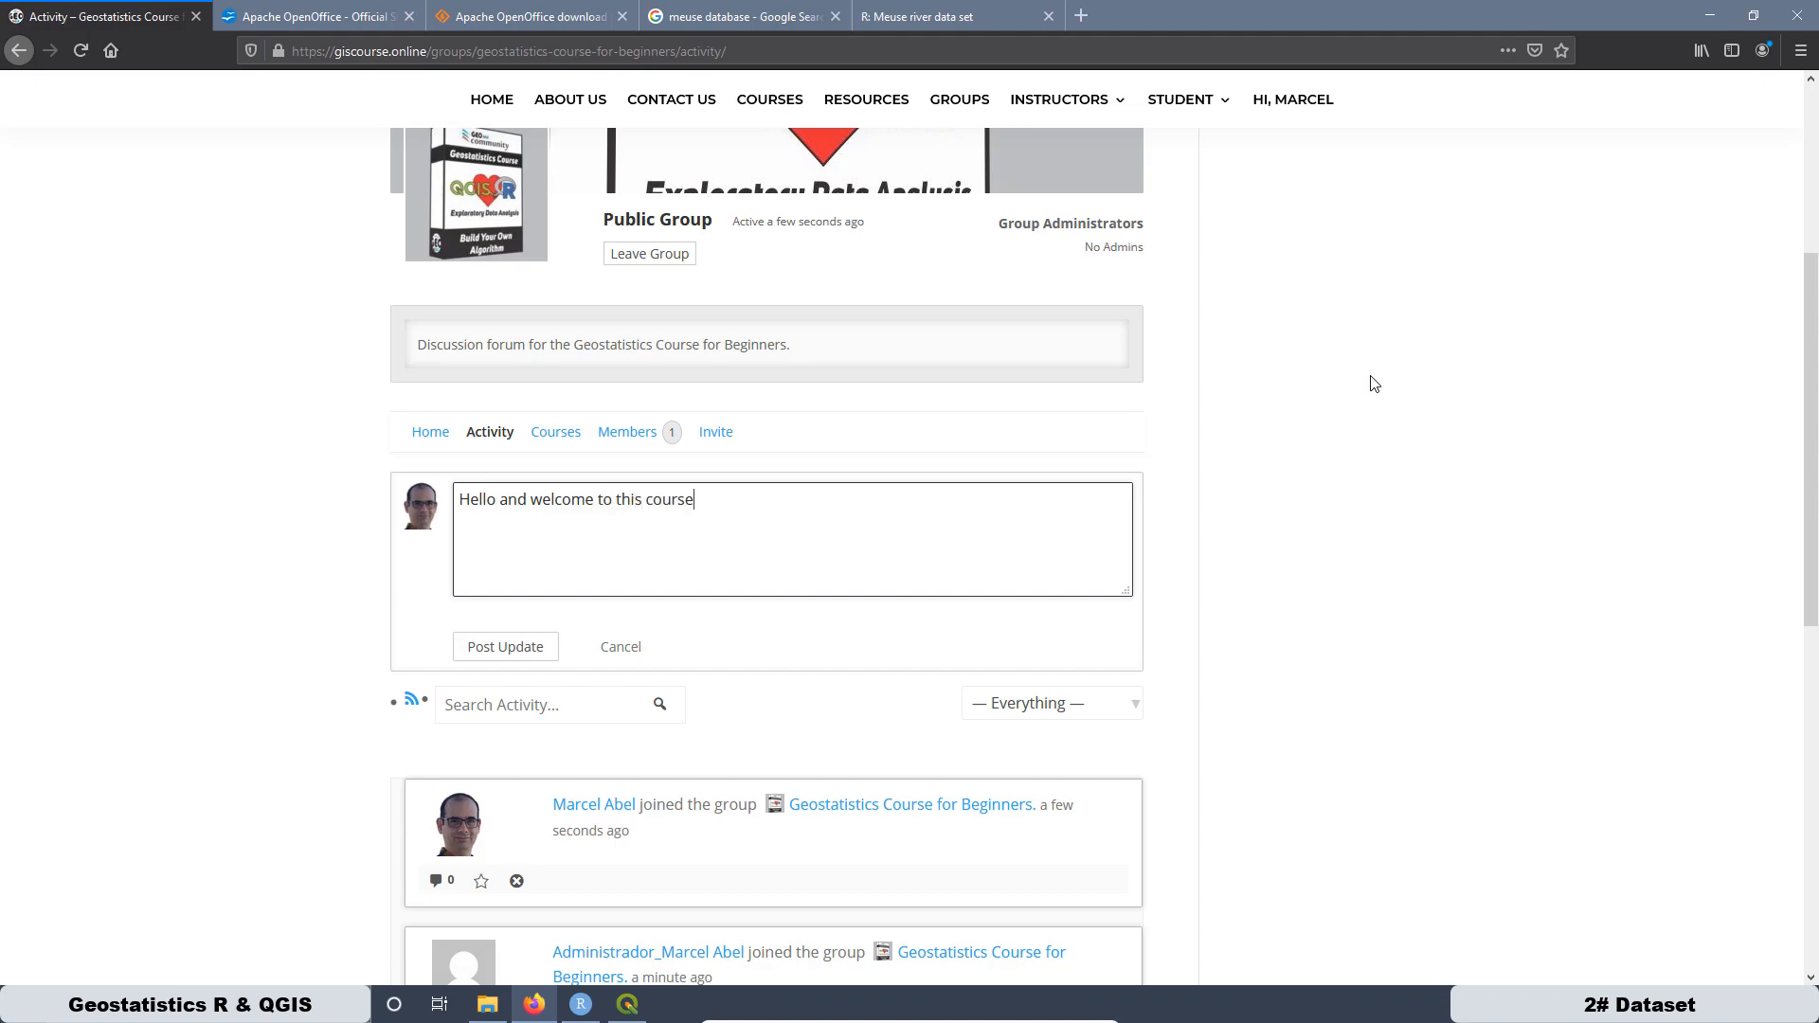
{"action": "left_click", "coordinate": [518, 647]}
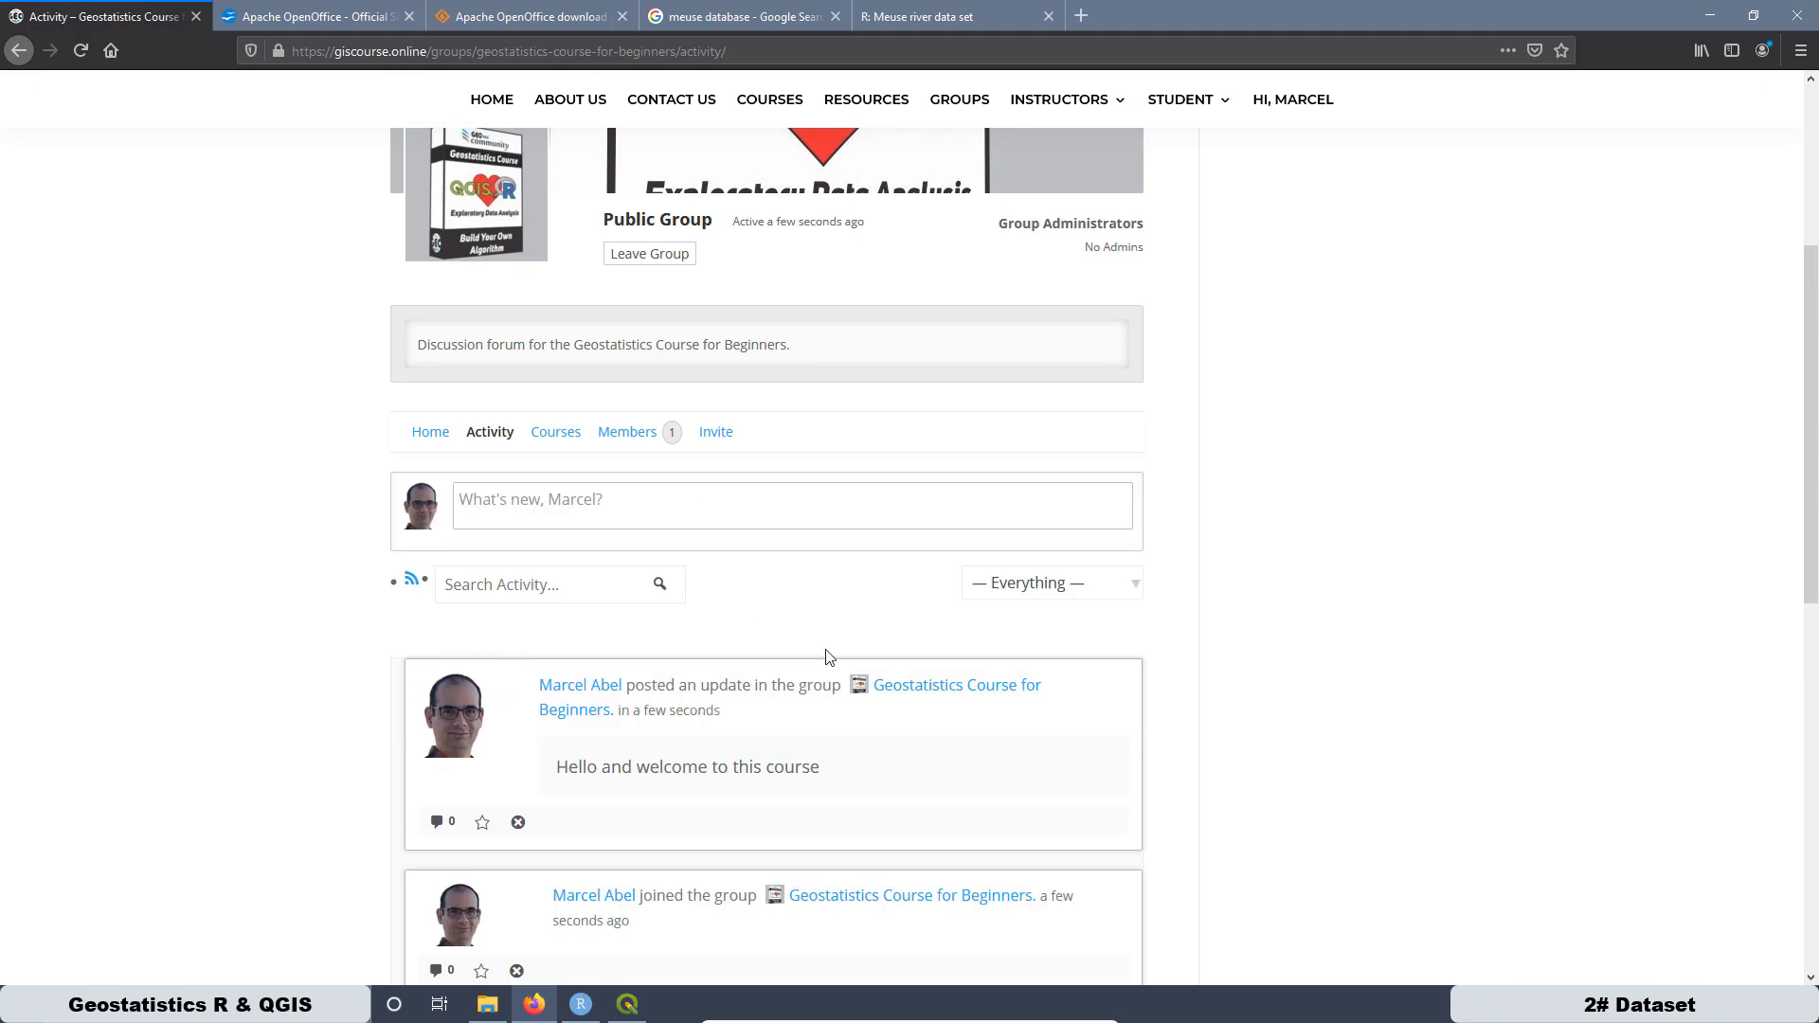
{"action": "scroll", "coordinate": [824, 718], "scroll_direction": "up", "scroll_amount": 2}
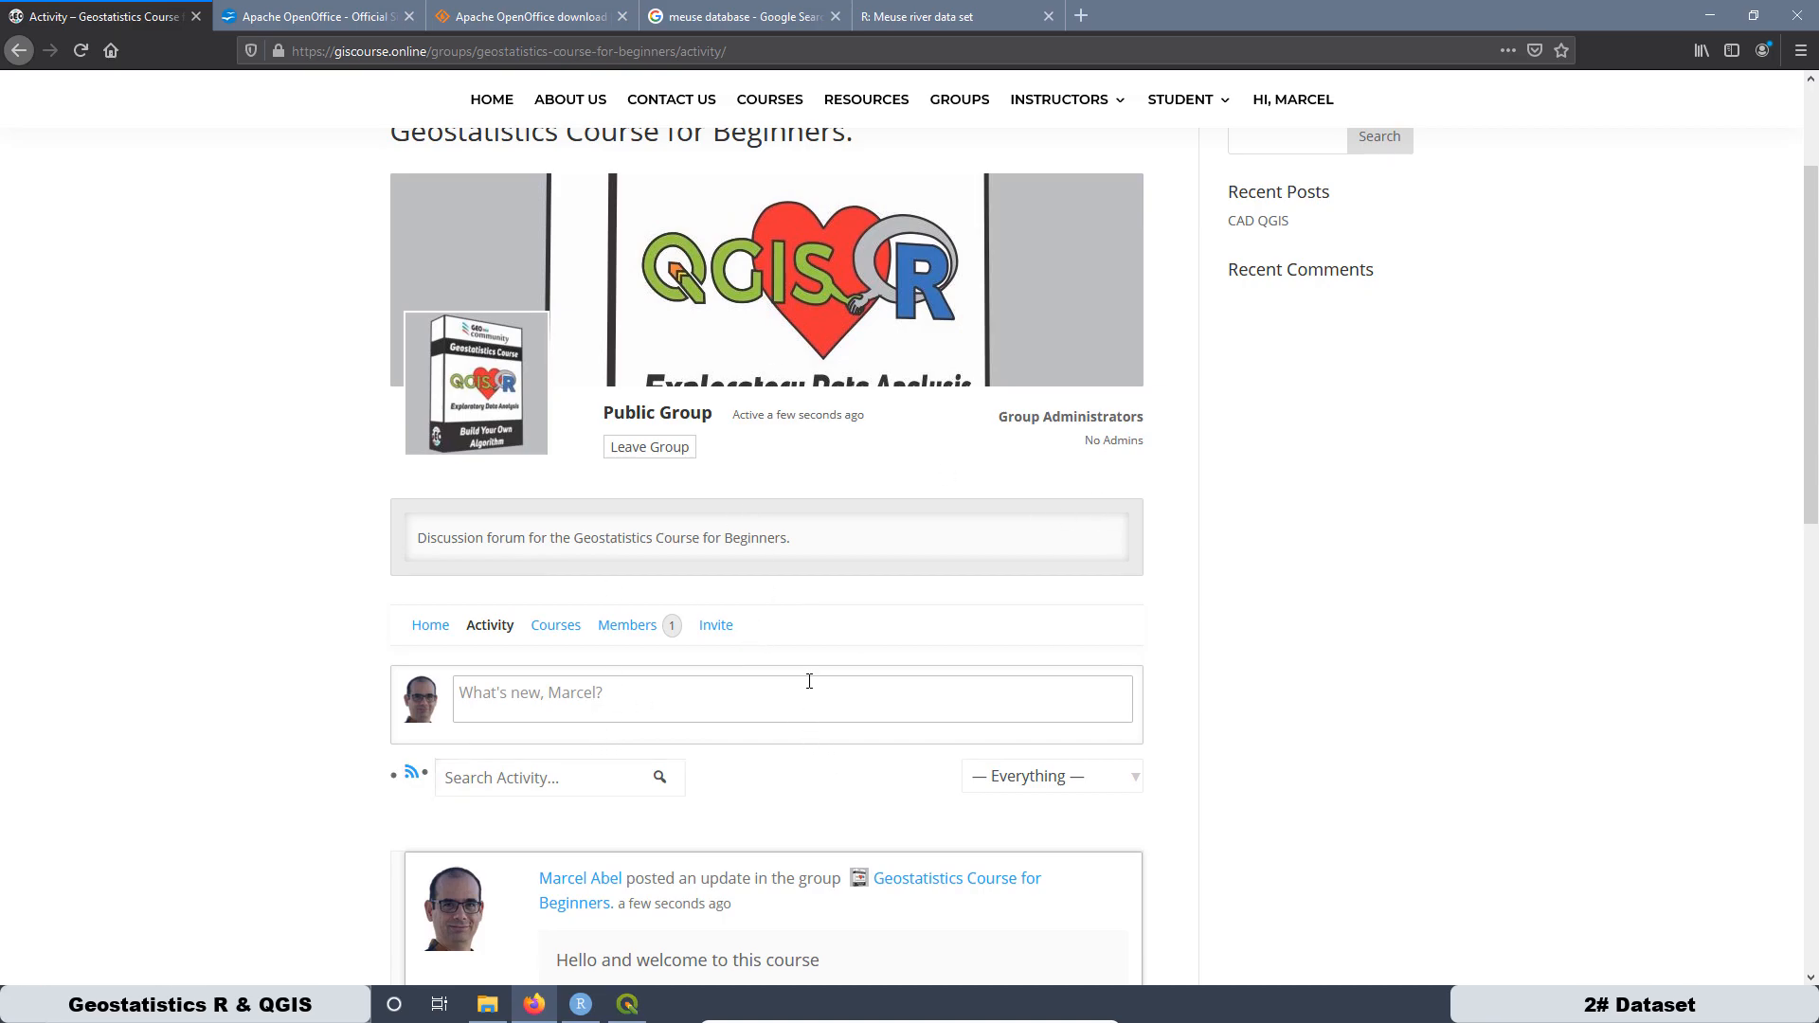
{"action": "scroll", "coordinate": [834, 682], "scroll_direction": "up", "scroll_amount": 2}
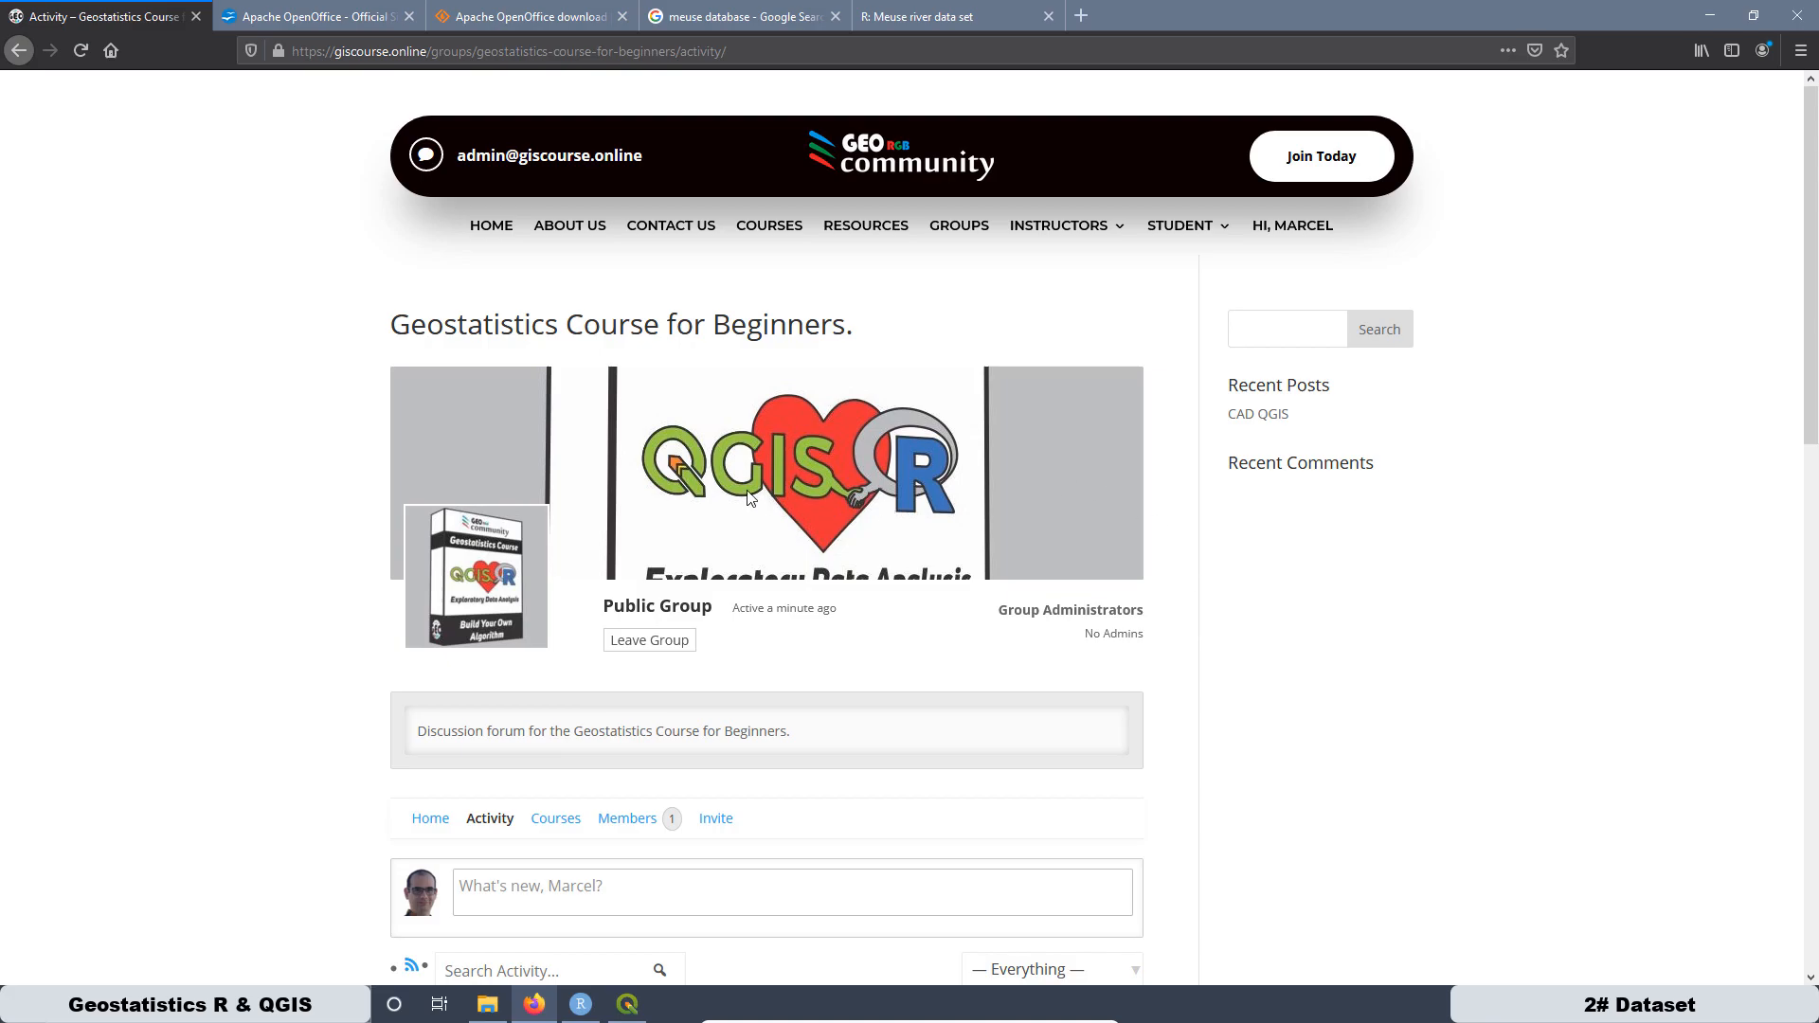
{"action": "scroll", "coordinate": [703, 538], "scroll_direction": "down", "scroll_amount": 4}
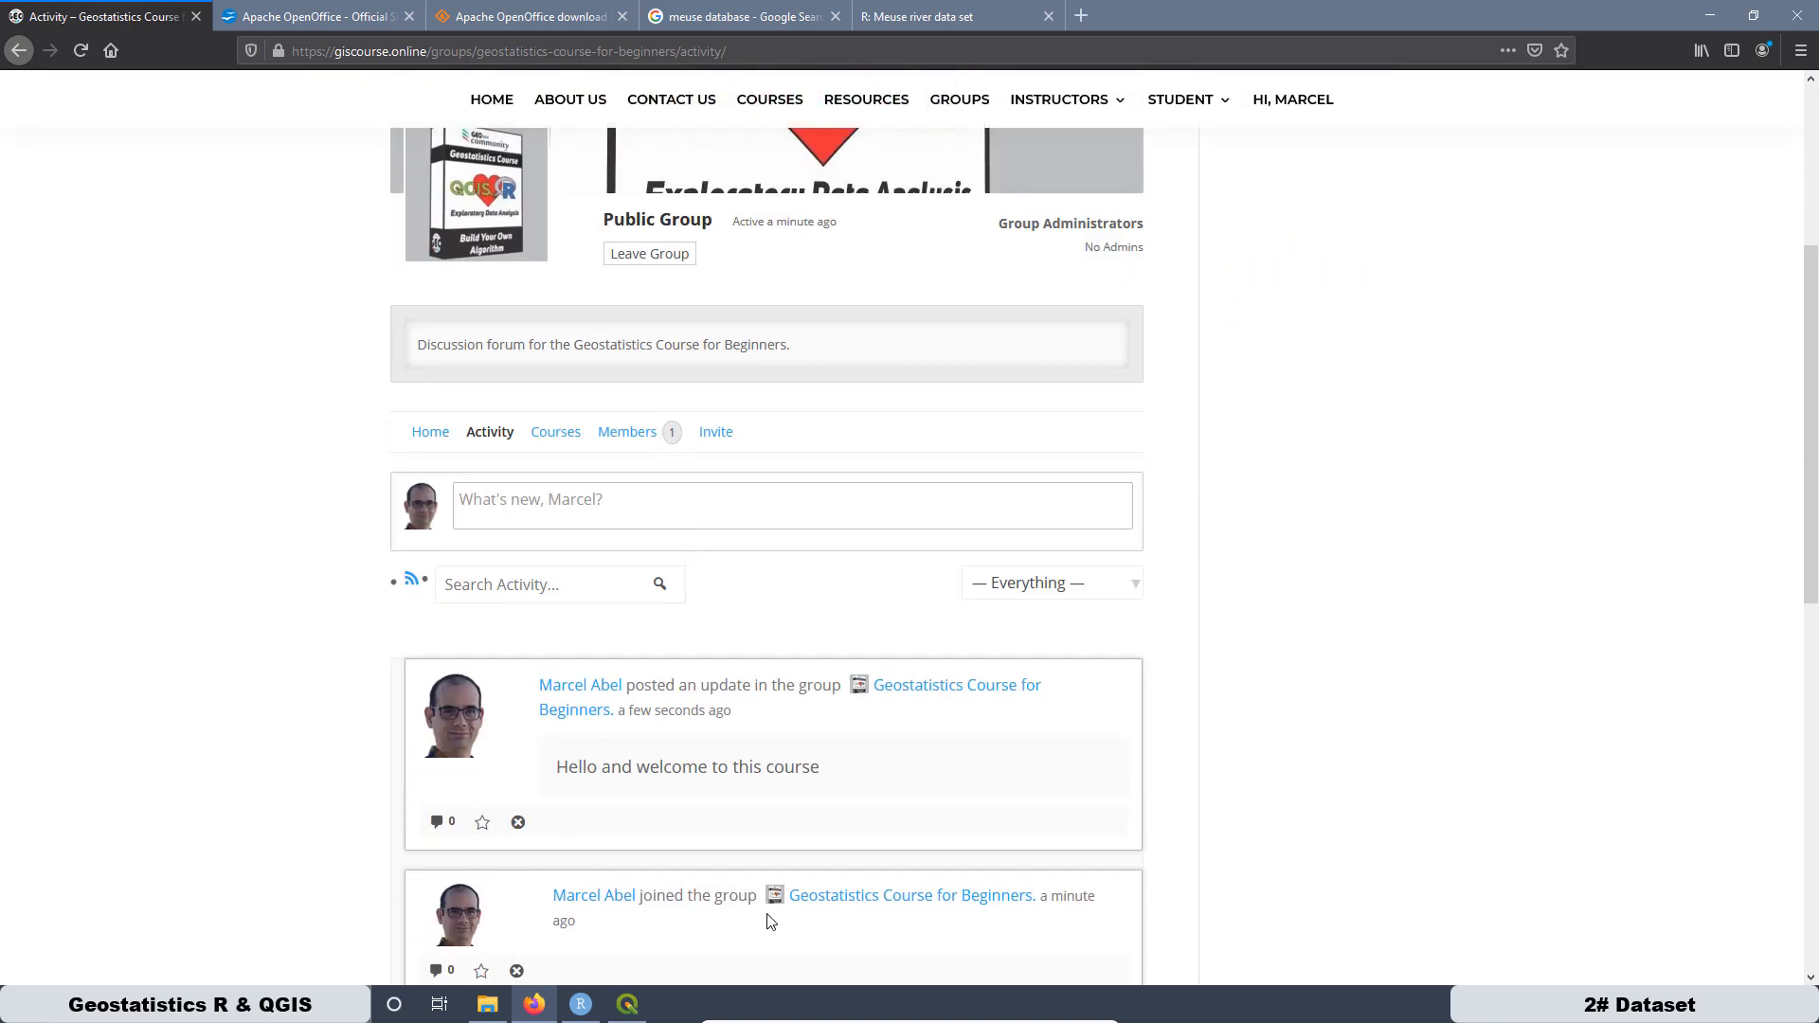
Step: Reopen the Geostatistics Course for Beginners from the course list and open the Q&A section of its Integrating R with QGIS lesson
{"action": "scroll", "coordinate": [758, 852], "scroll_direction": "up", "scroll_amount": 1}
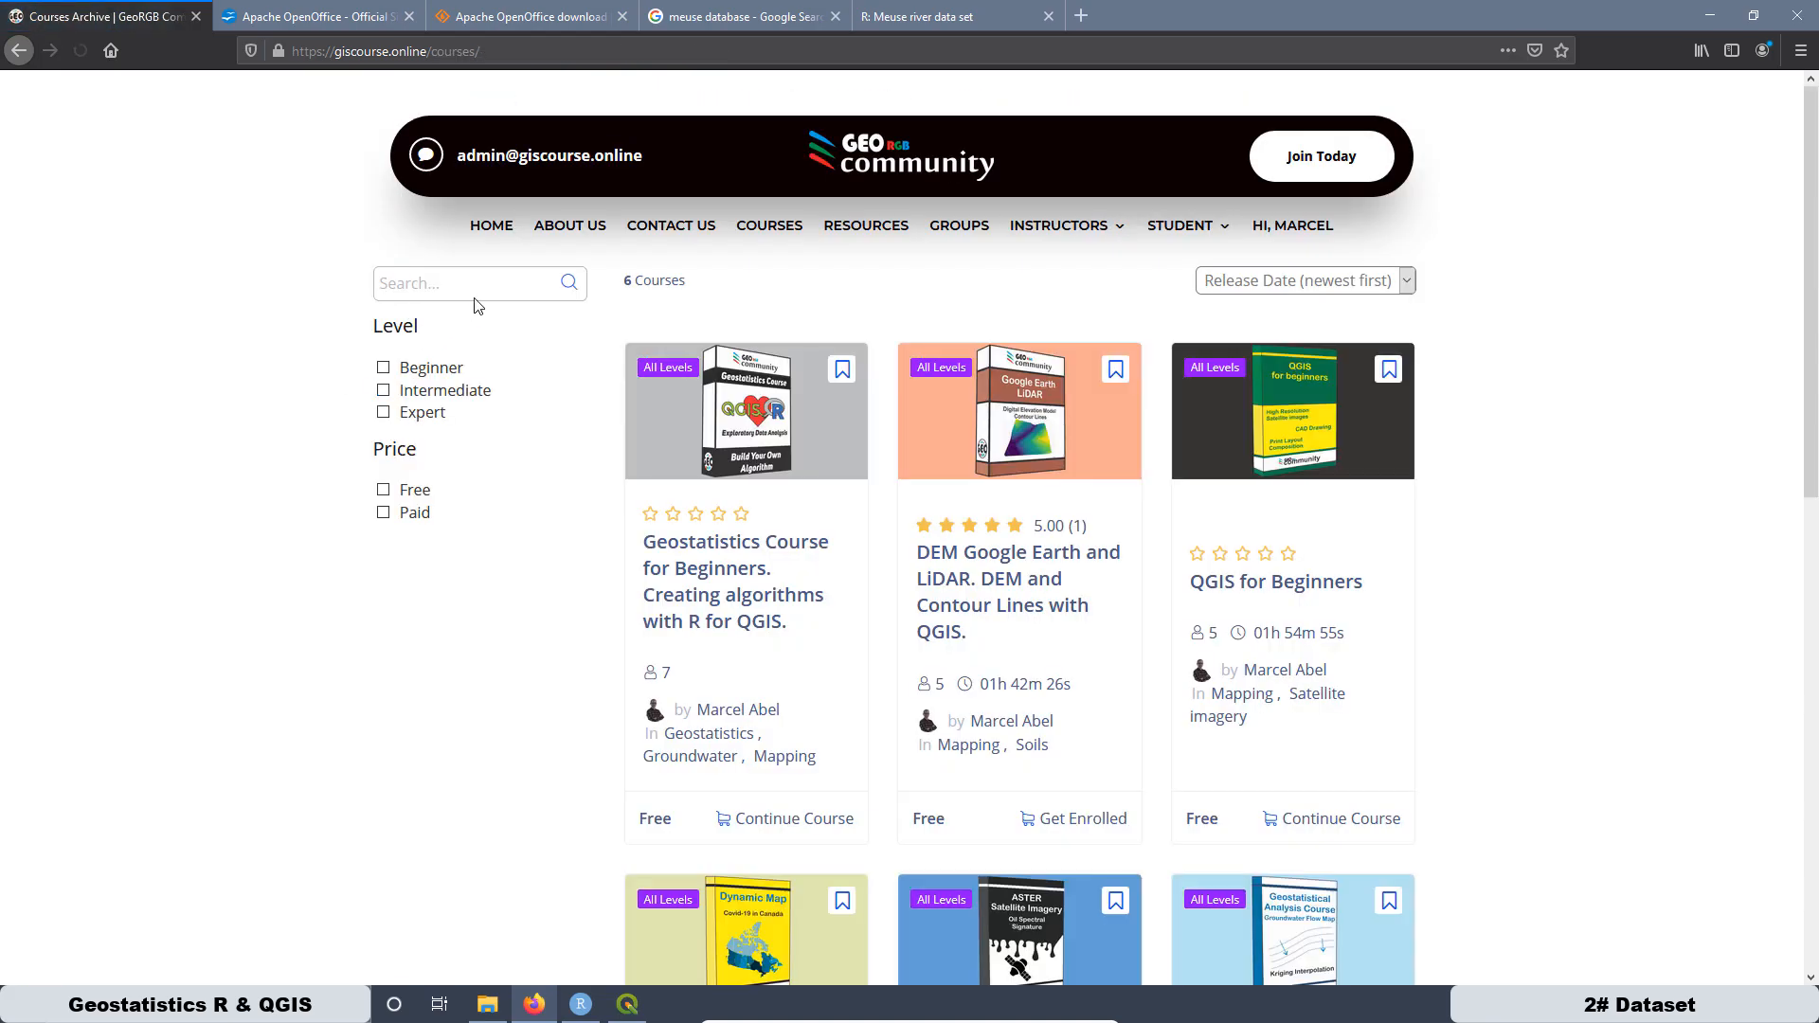
{"action": "left_click", "coordinate": [740, 435]}
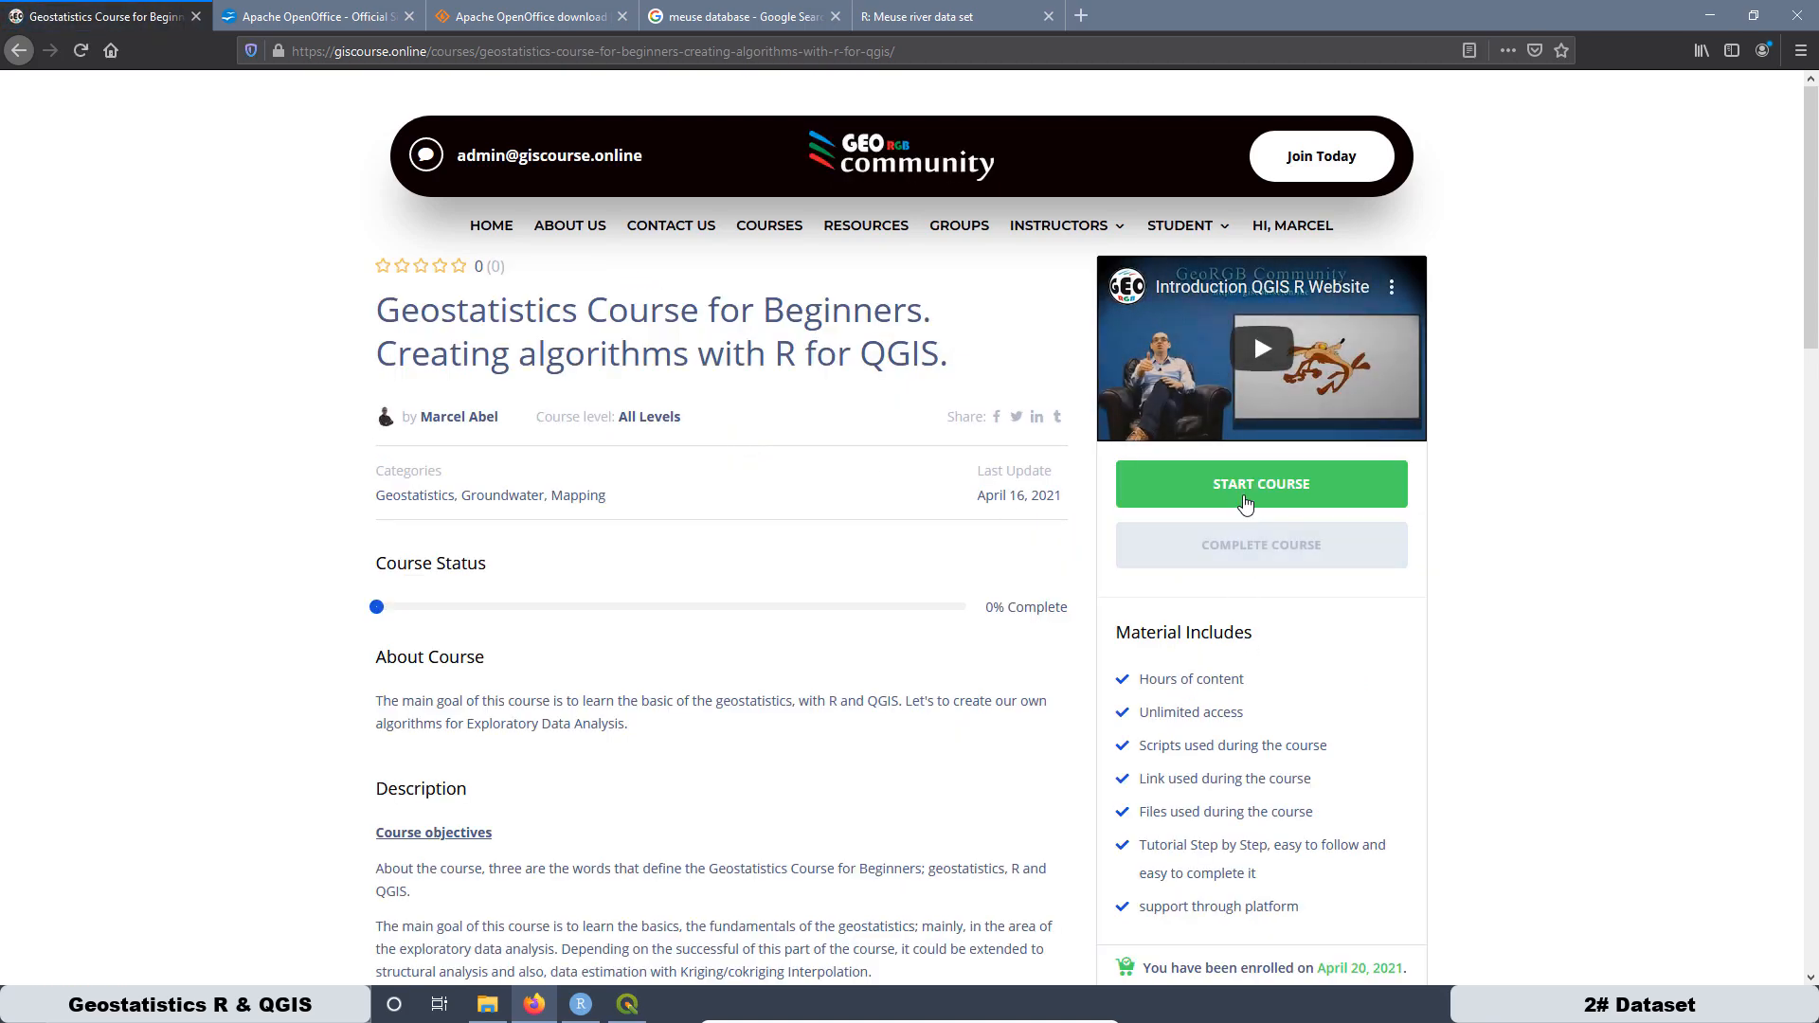
{"action": "left_click", "coordinate": [1246, 502]}
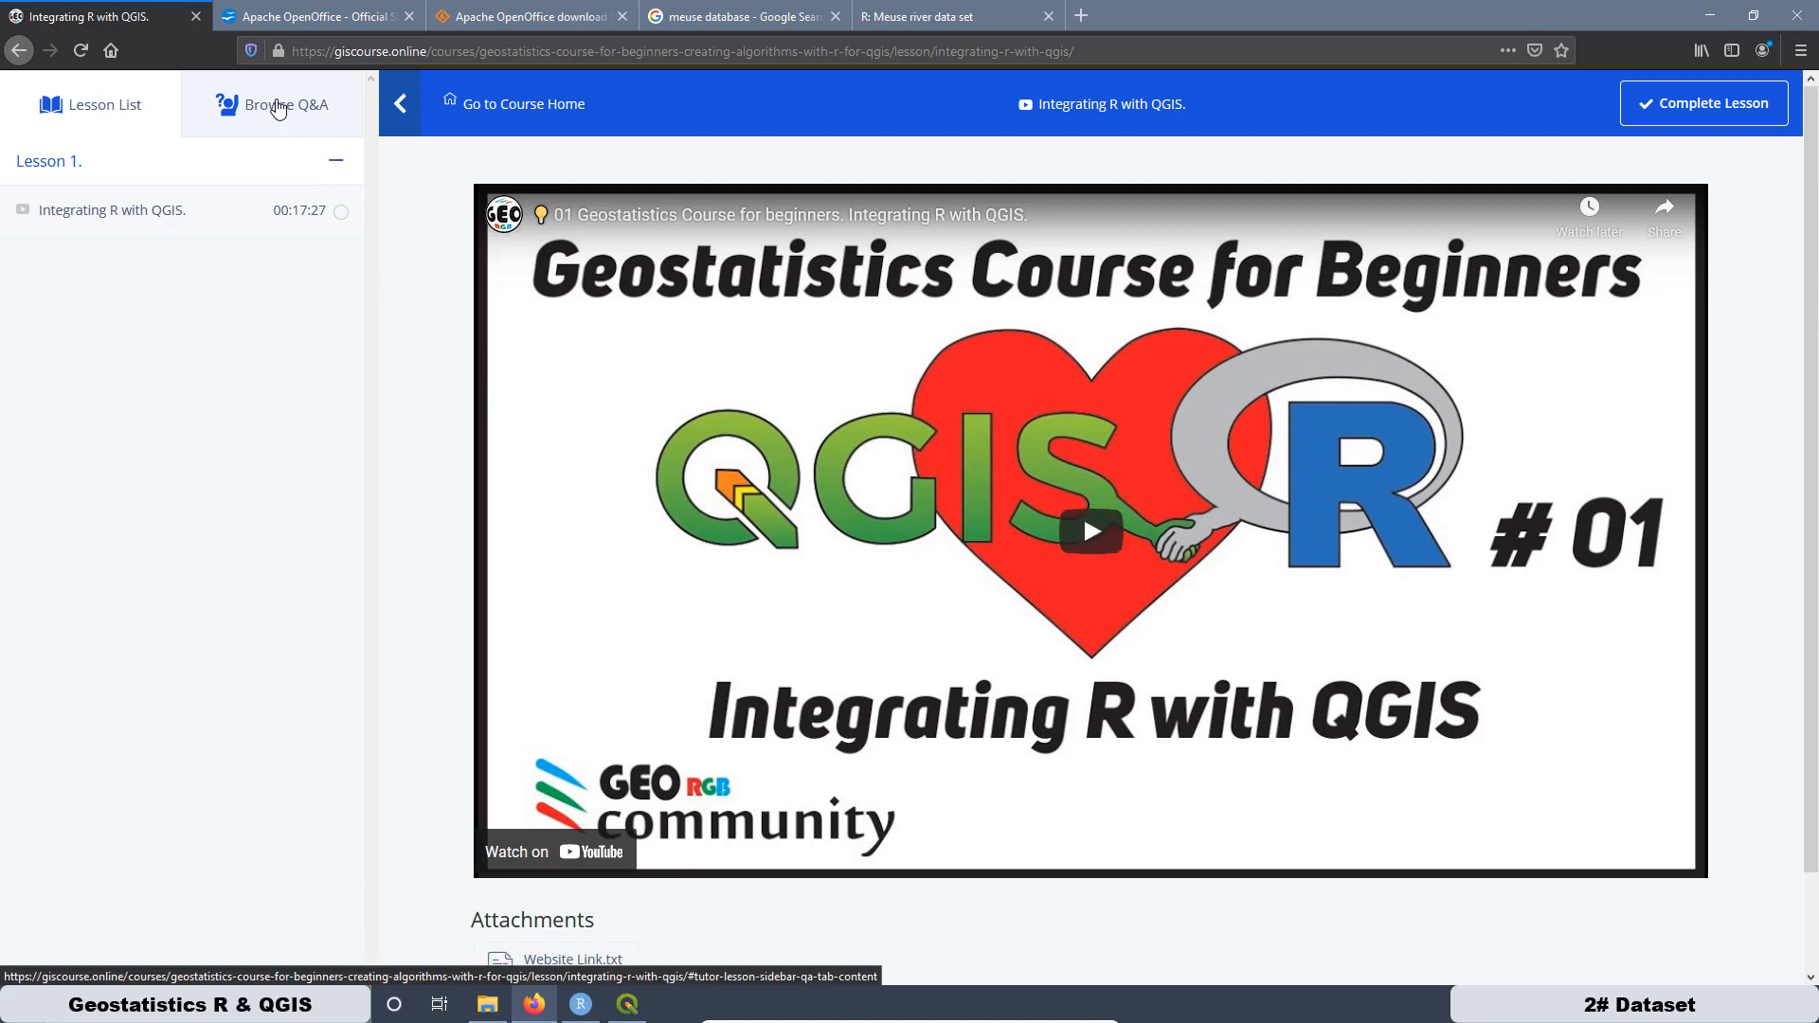
{"action": "left_click", "coordinate": [279, 109]}
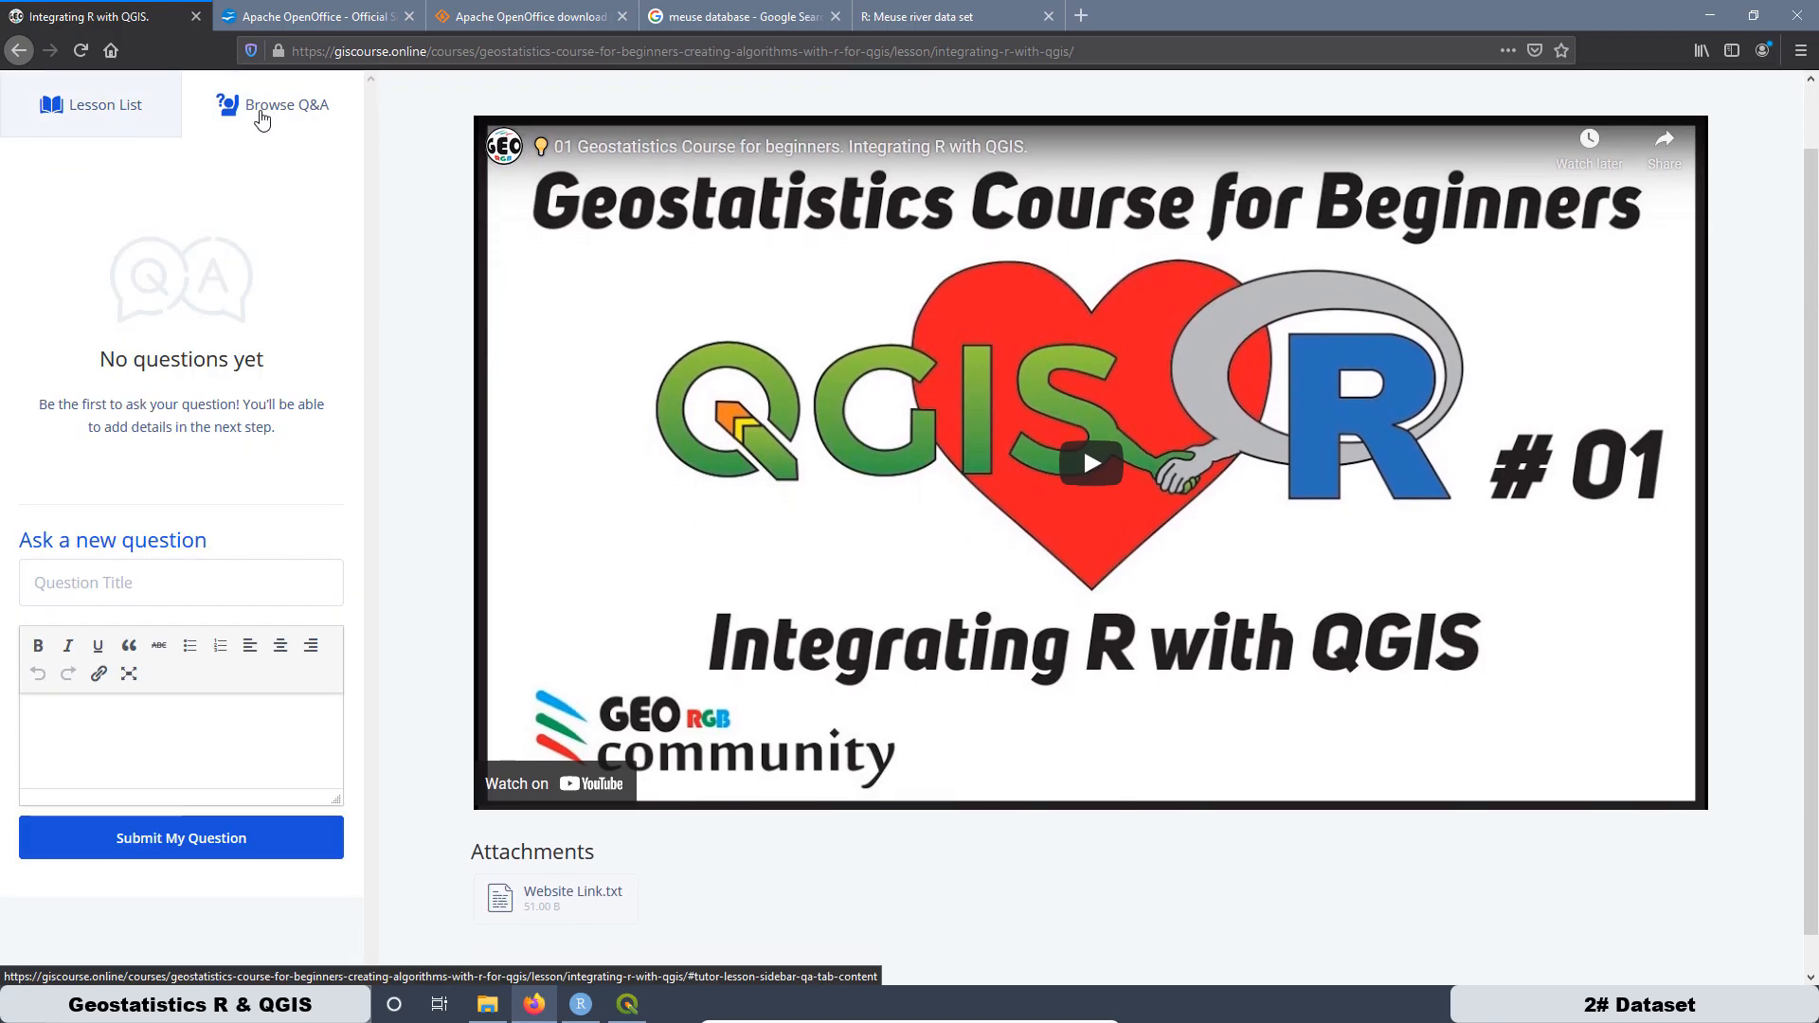